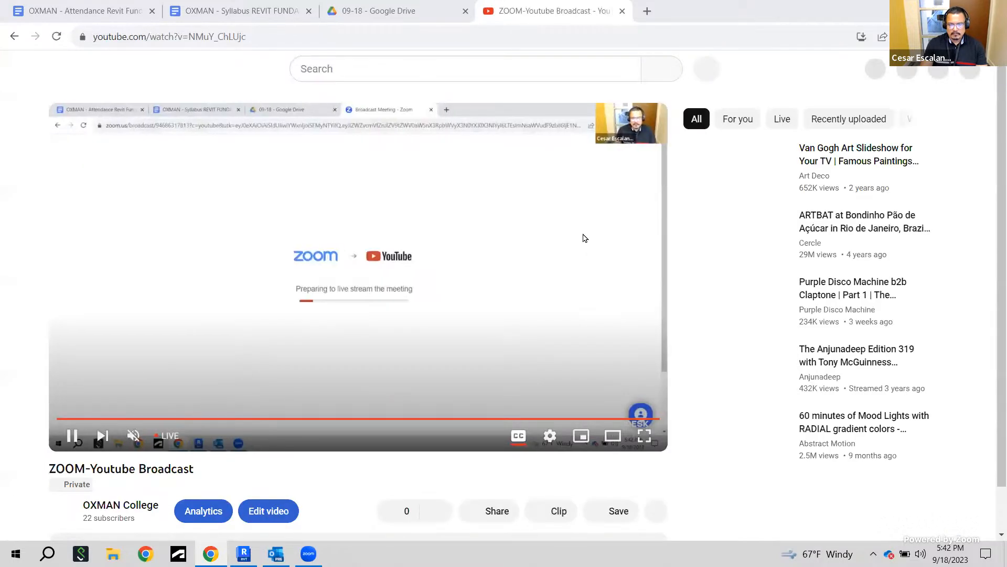
Launch Revit and open the Audubon_Arch project from the recent files
drag(561, 18, 1006, 88)
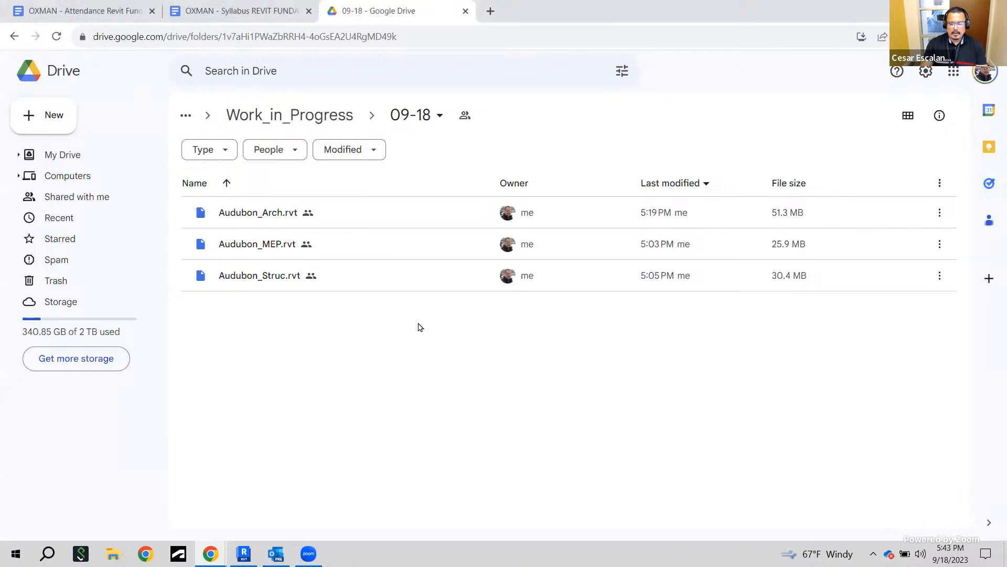
mouse_move(244, 553)
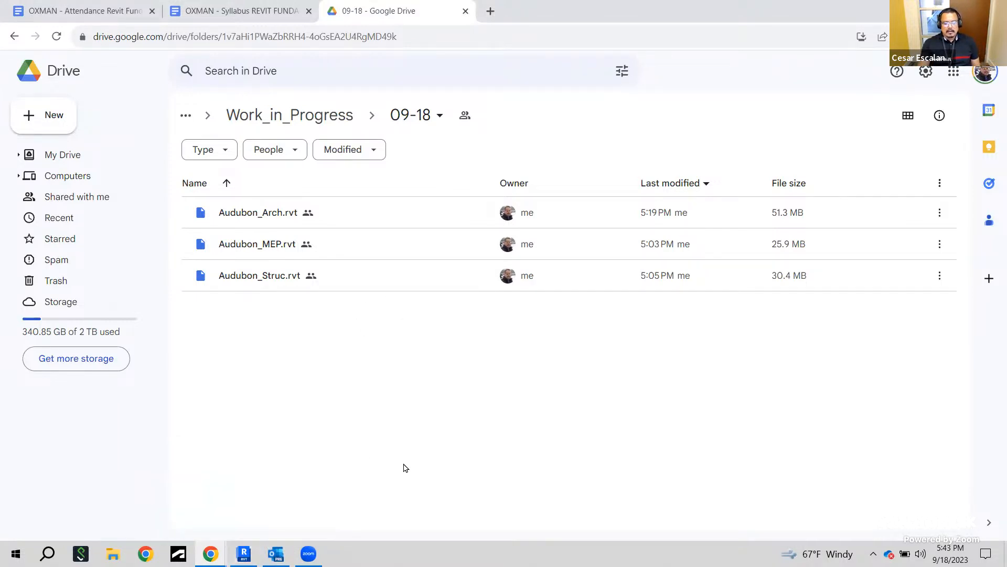
click(243, 553)
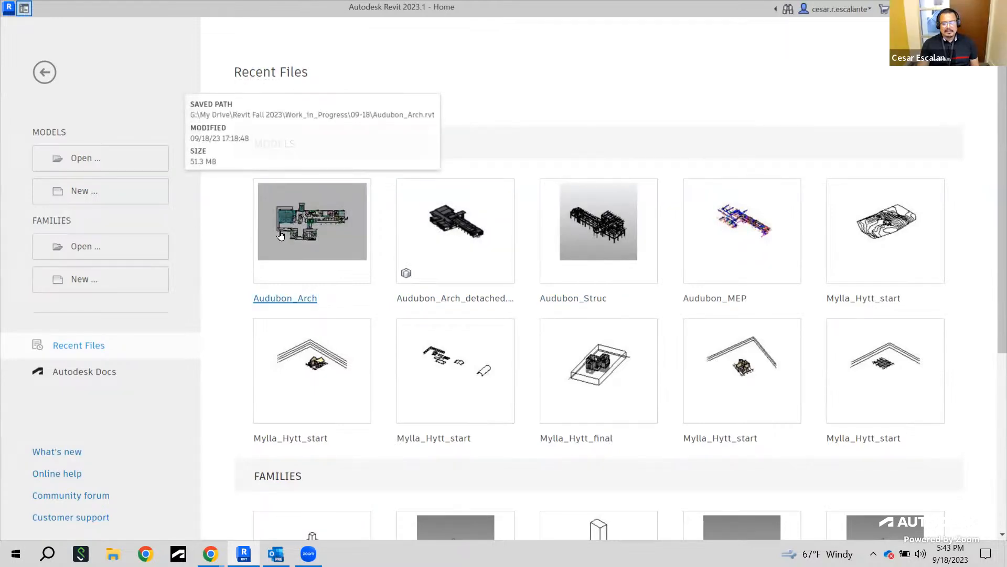
click(312, 226)
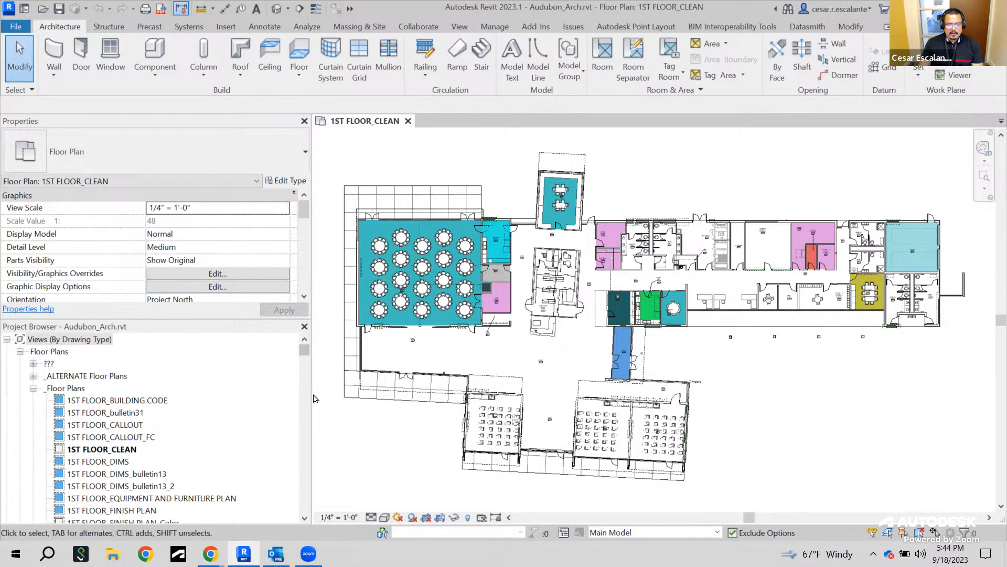
Narrow the side panels and open the default 3D view of the building model
drag(311, 400, 210, 400)
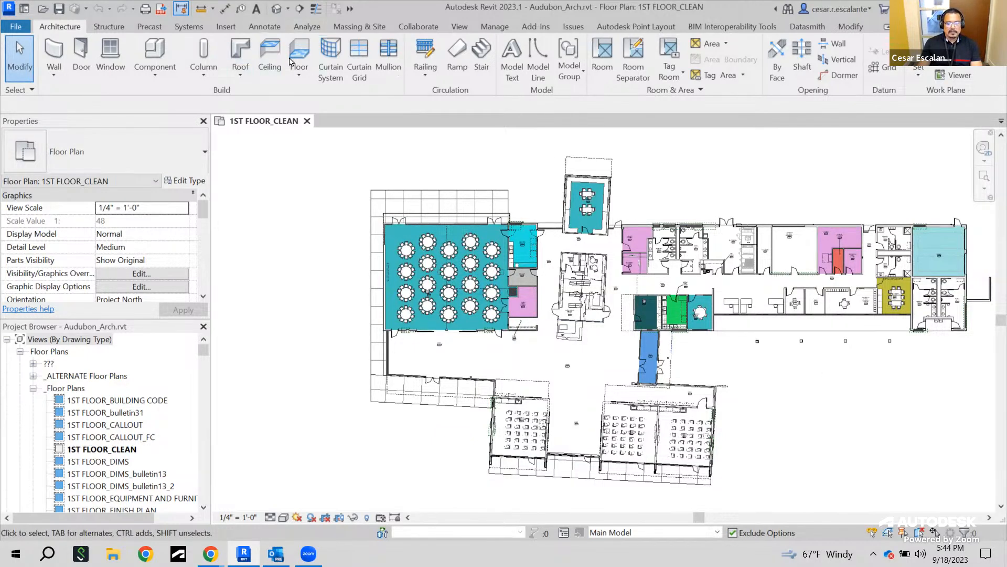
click(276, 8)
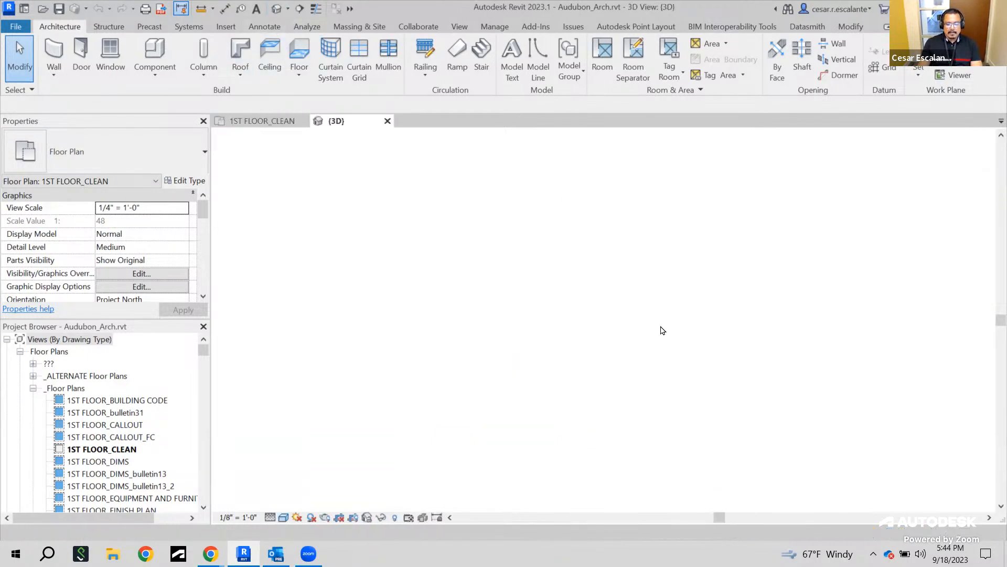
shift+middle_drag(649, 428, 560, 410)
shift+middle_drag(599, 349, 670, 419)
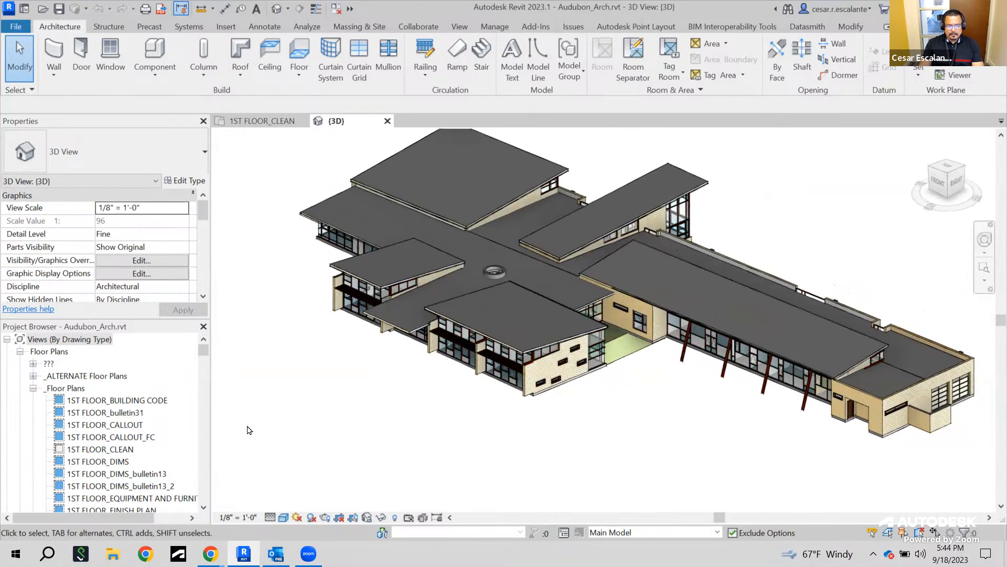
Widen the side panels and open the COVER SHEET sheet view from the project browser
drag(211, 408, 255, 408)
mouse_move(248, 355)
mouse_down()
mouse_move(267, 510)
mouse_move(251, 362)
mouse_move(252, 487)
mouse_move(264, 419)
mouse_move(257, 352)
mouse_move(258, 488)
mouse_move(265, 441)
mouse_up()
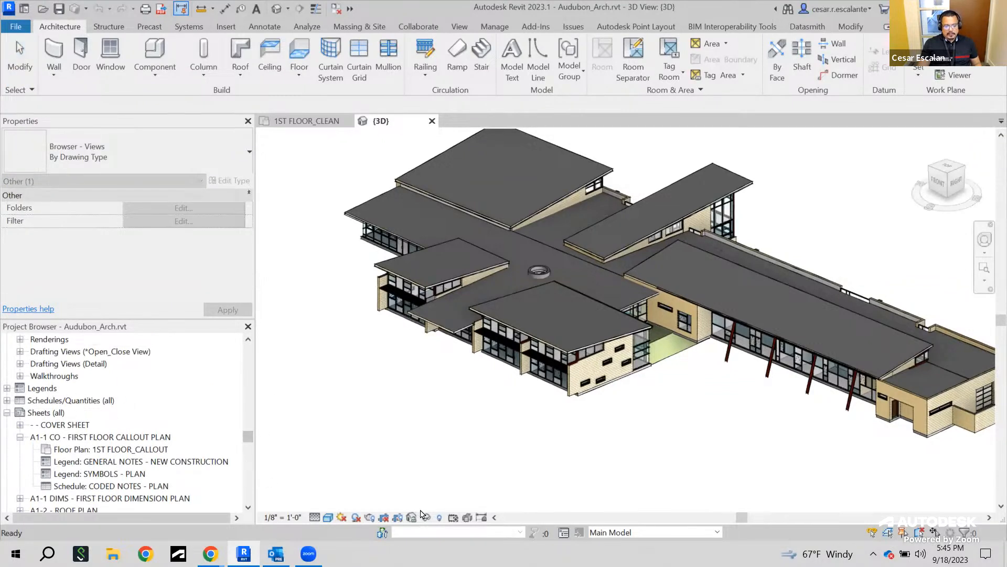
click(70, 425)
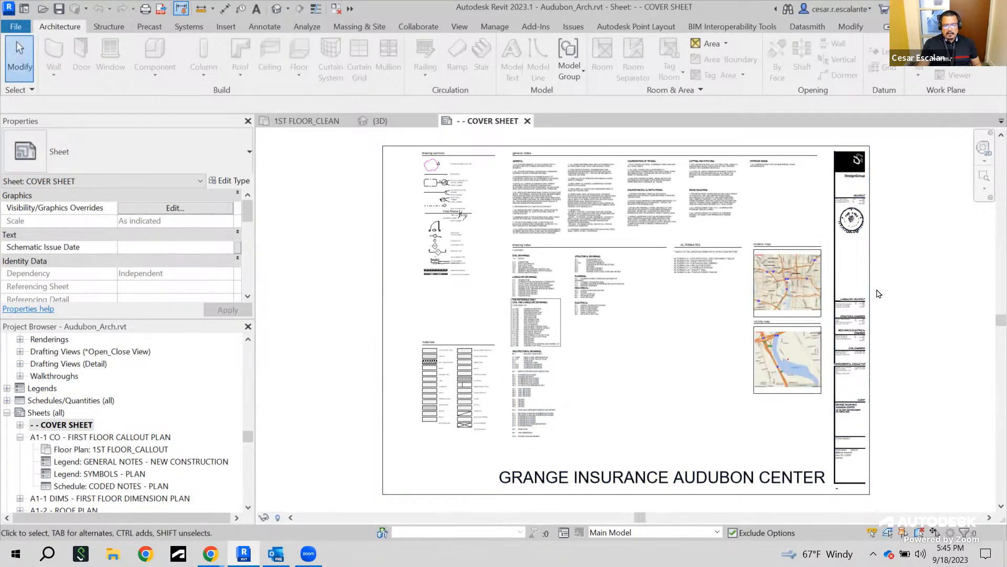
Examine the cover sheet's maps, consultant list and title block
scroll(812, 382, up, 5)
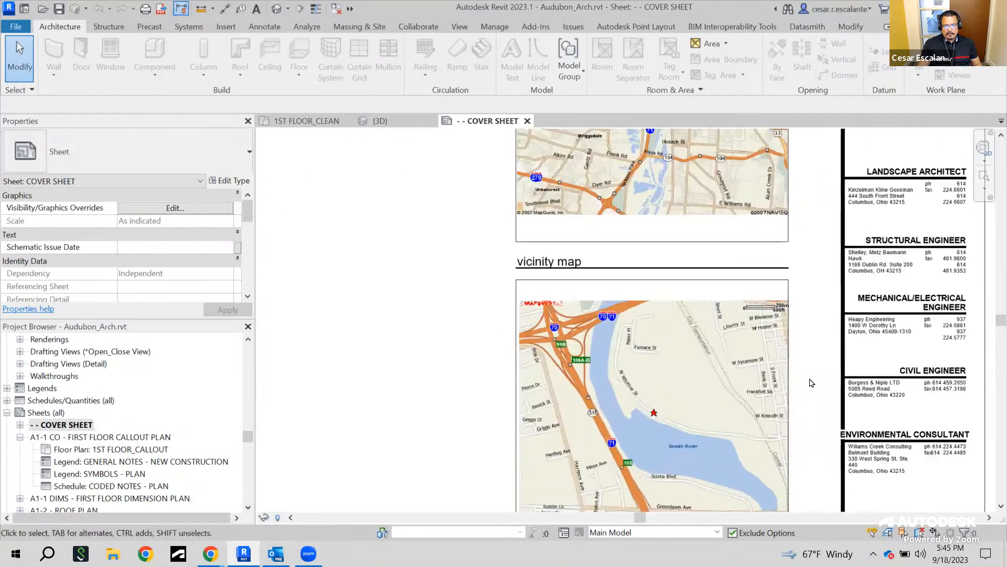
scroll(813, 381, down, 5)
middle_drag(540, 254, 701, 364)
scroll(904, 328, down, 3)
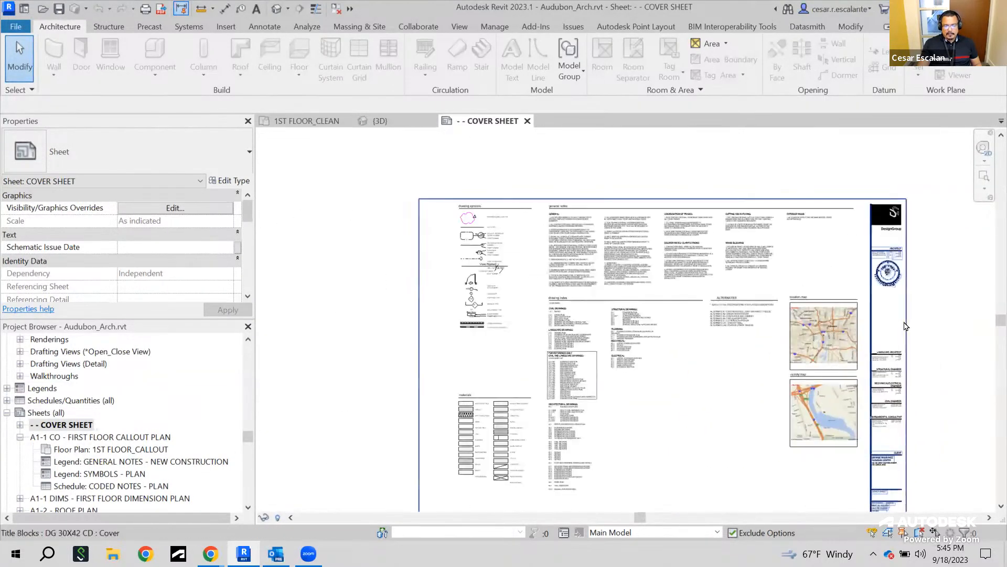
middle_drag(904, 327, 876, 299)
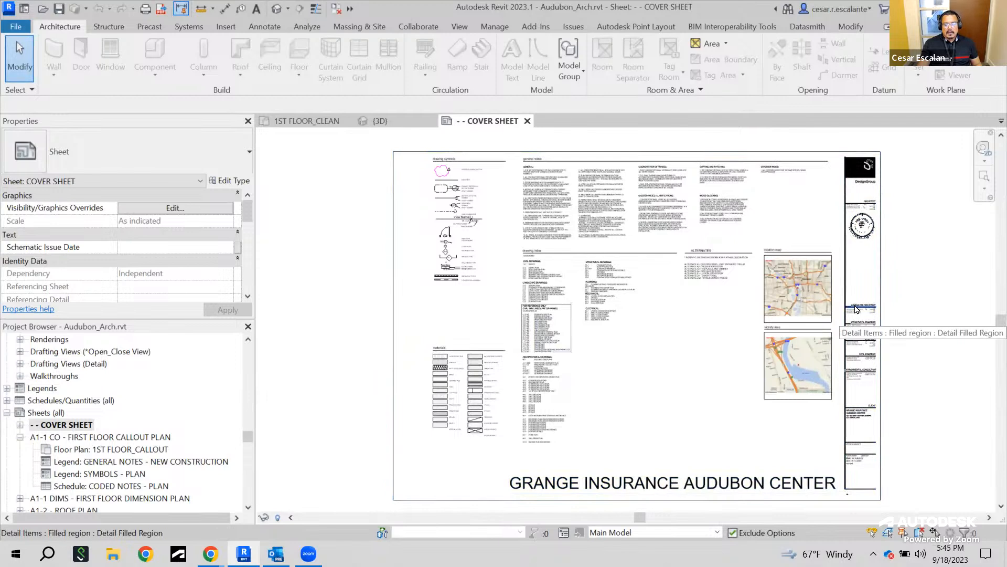
click(881, 277)
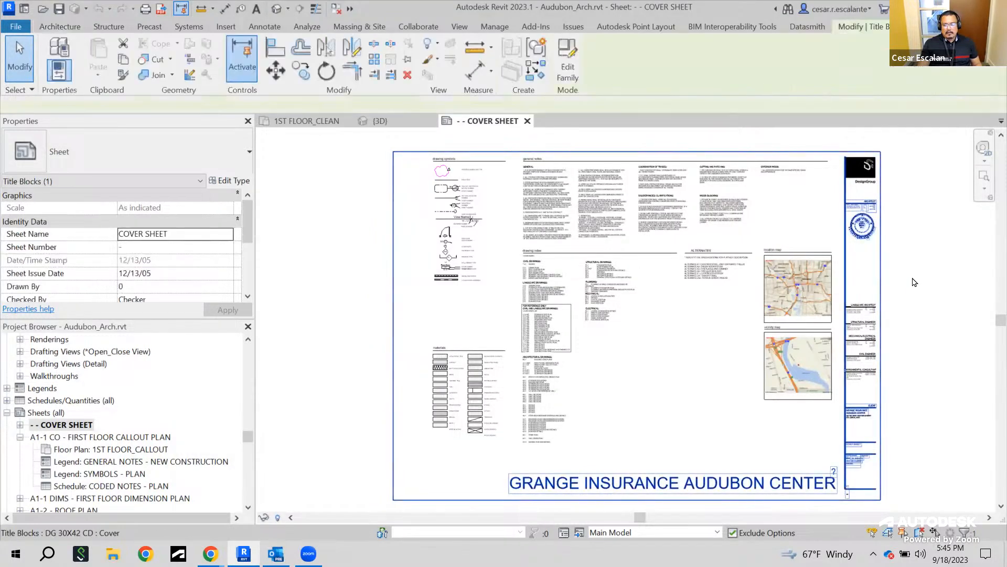
key(Escape)
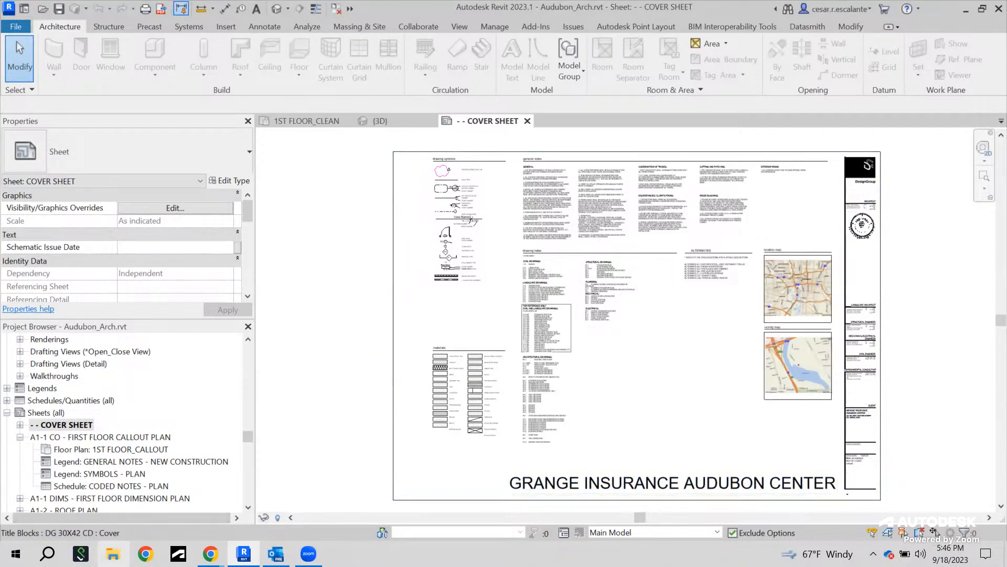
Open File Explorer maximized and browse to Google Drive's Revit Fall 2023 > Work_in_Progress > 09-18 folder
click(112, 554)
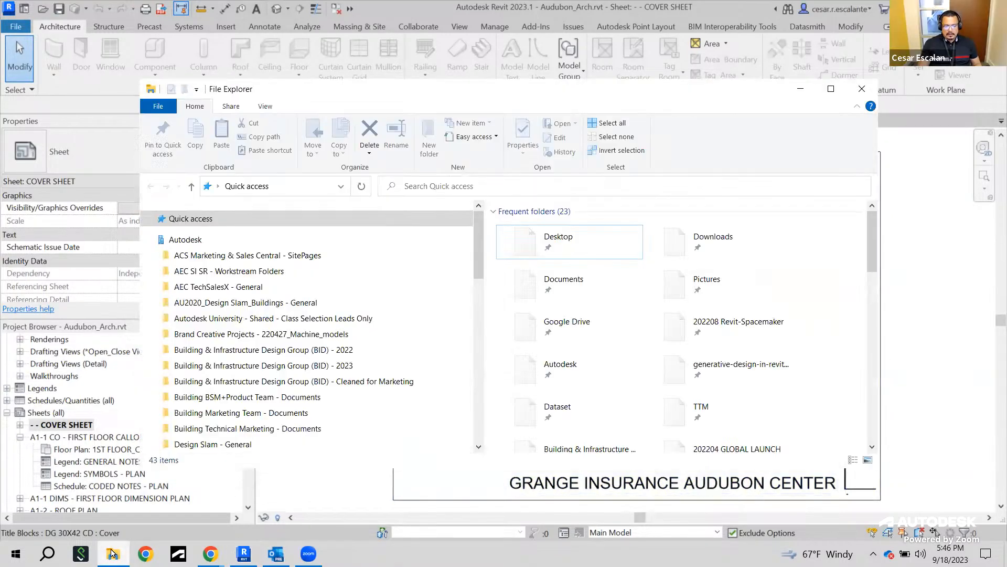
click(840, 92)
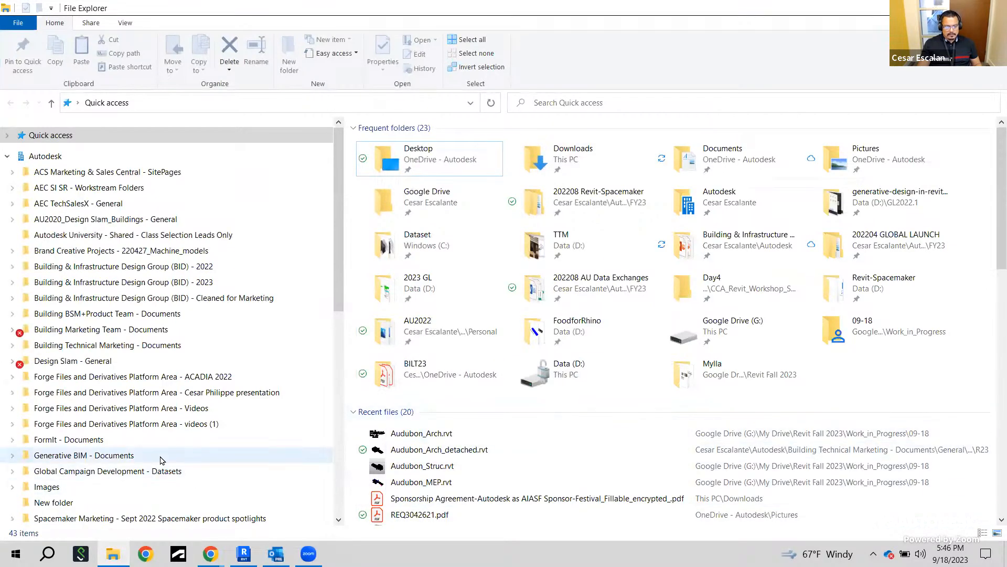
scroll(169, 456, down, 2)
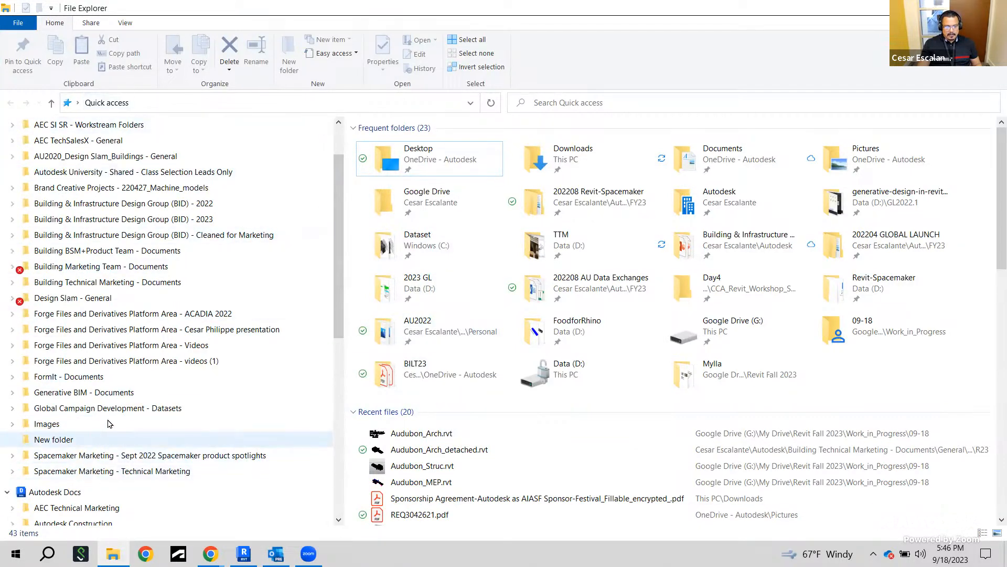
scroll(126, 414, down, 2)
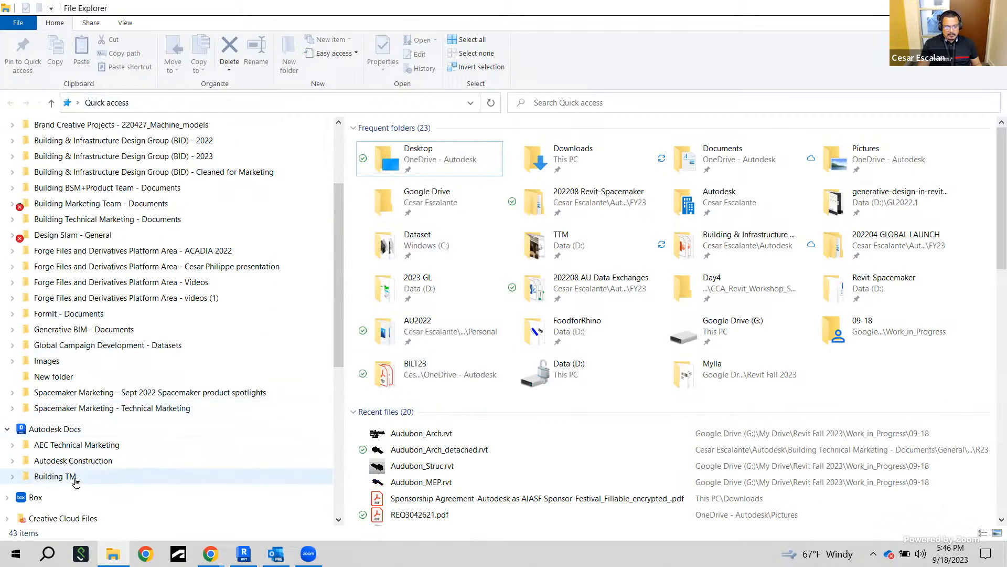
scroll(74, 485, down, 4)
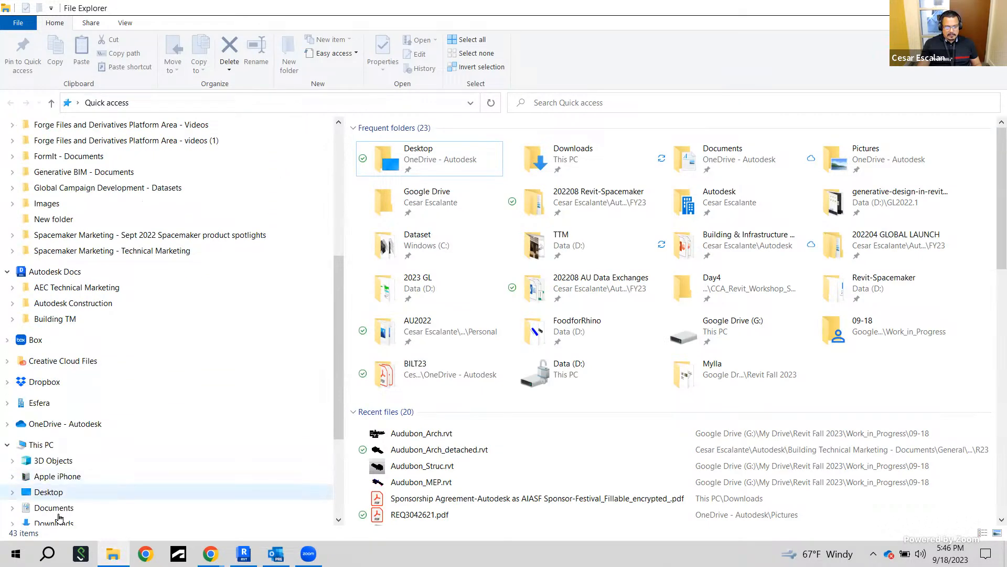
scroll(79, 488, down, 4)
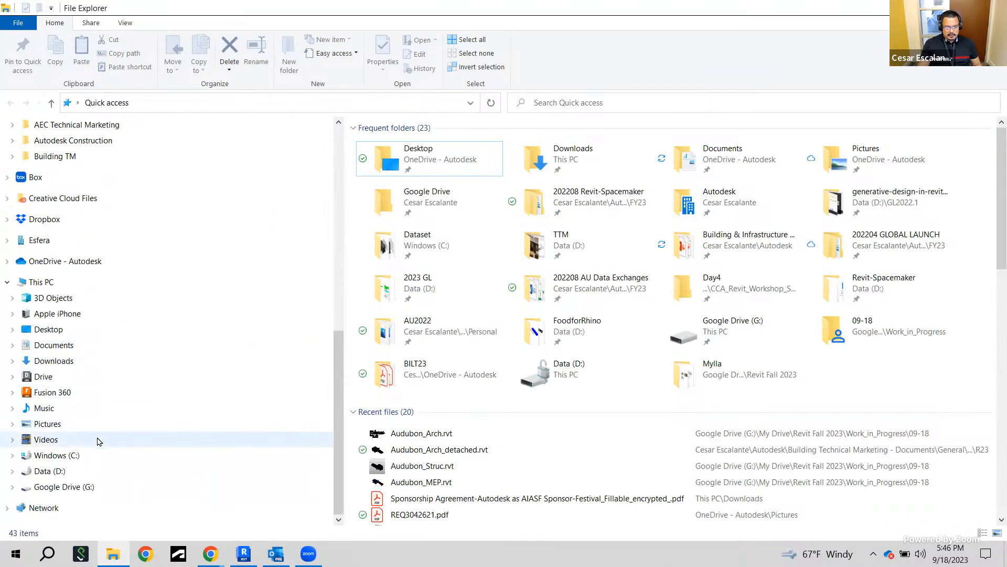
click(68, 486)
double_click(386, 159)
scroll(449, 414, down, 5)
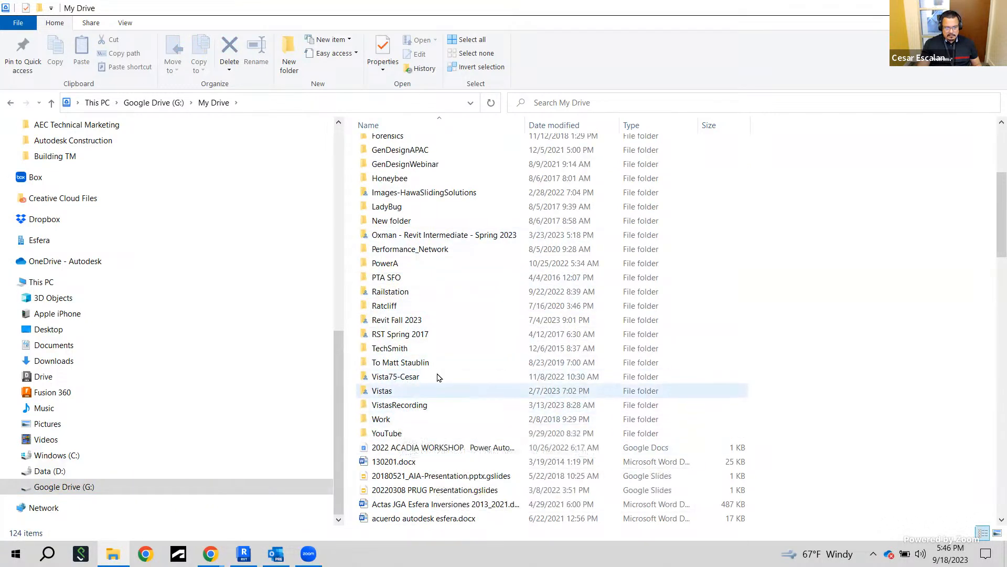
double_click(411, 321)
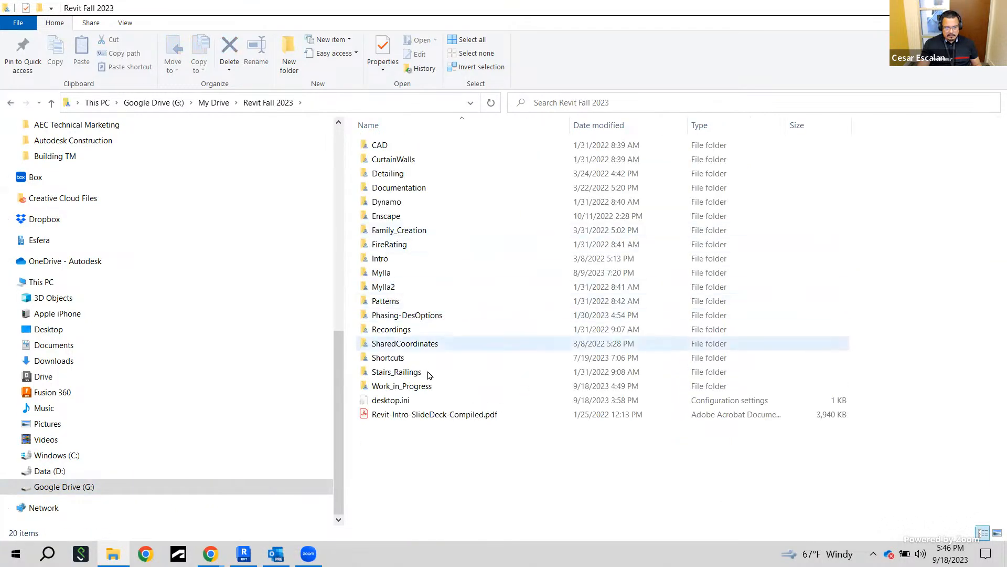
double_click(416, 386)
double_click(387, 277)
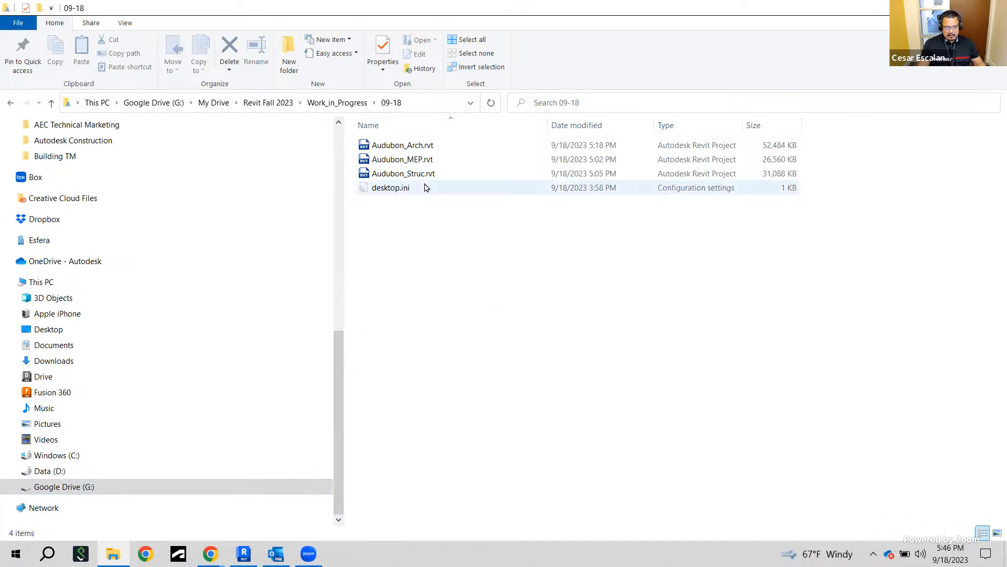
Select the three Audubon .rvt project files and copy them
click(410, 149)
ctrl+click(409, 161)
ctrl+click(414, 175)
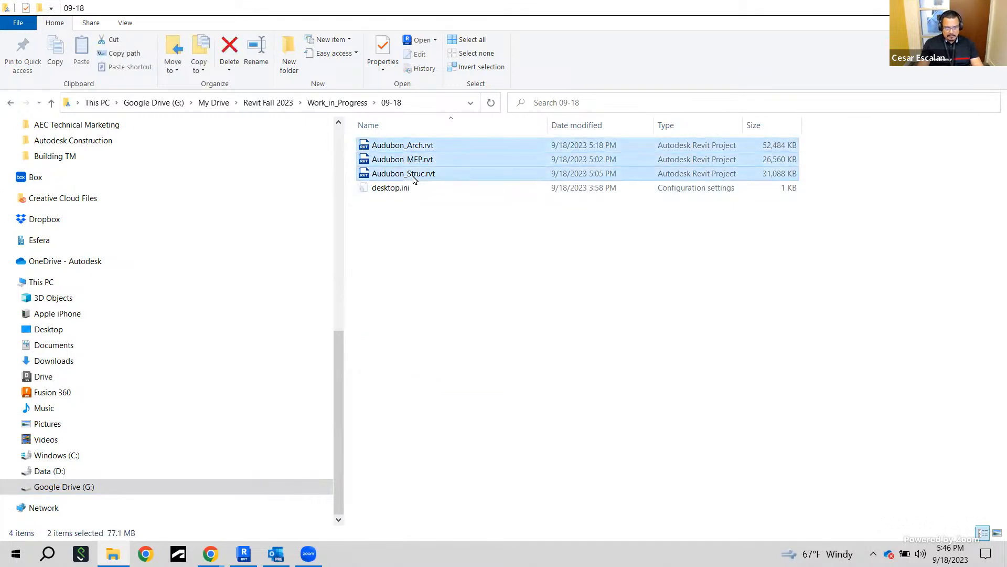
right_click(425, 147)
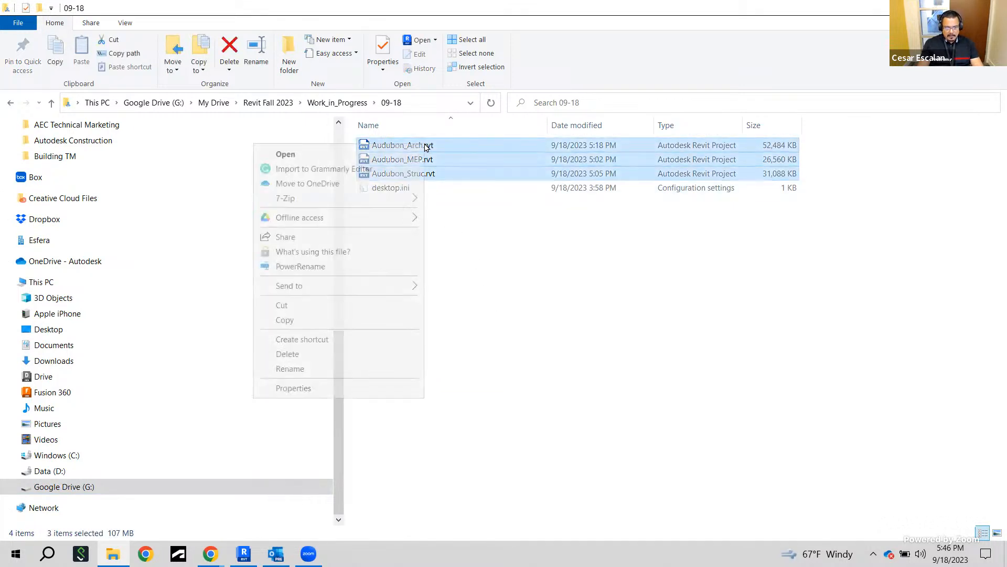
click(294, 319)
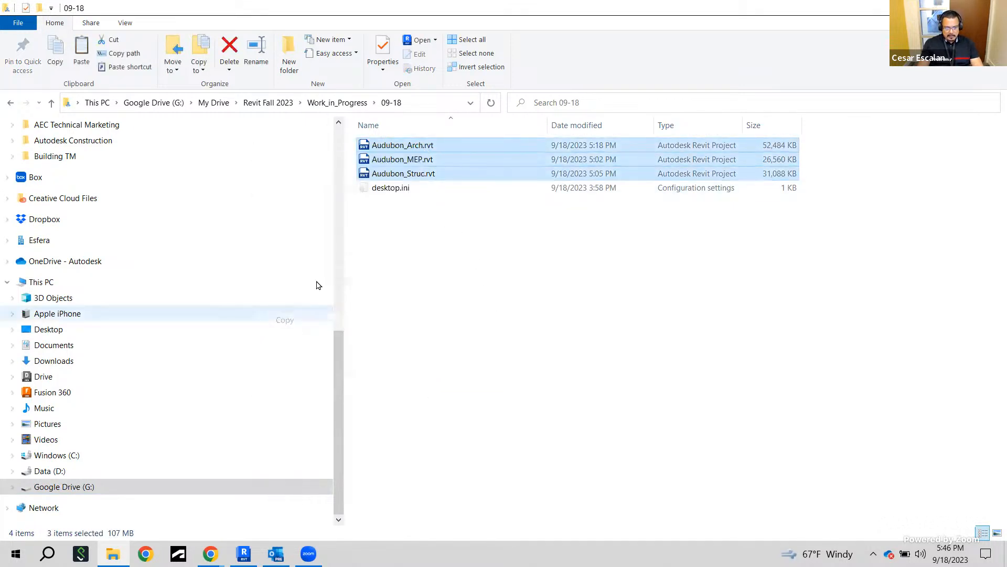
Create a new folder named Audubon inside Work_in_Progress
click(326, 104)
right_click(432, 351)
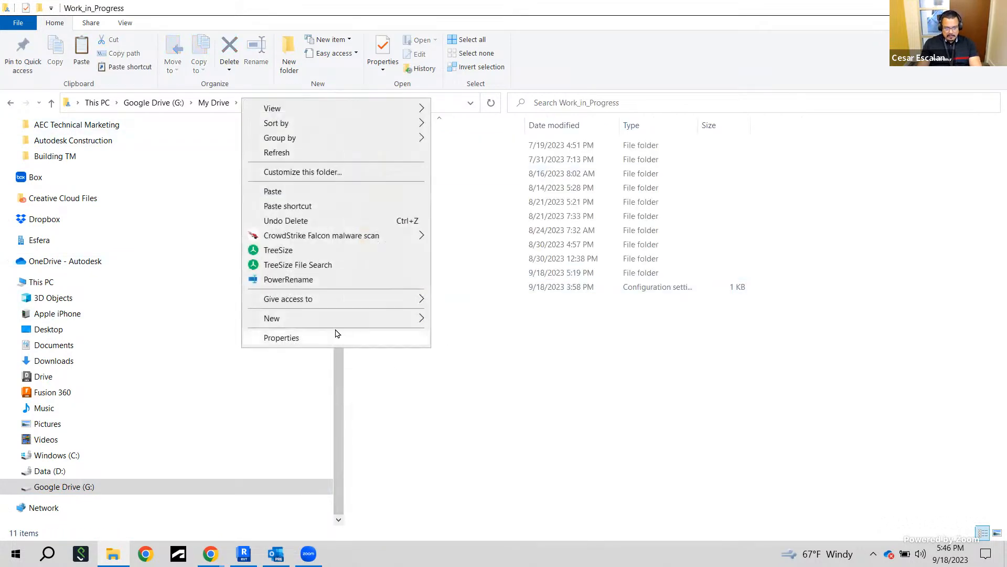
mouse_move(420, 318)
click(462, 320)
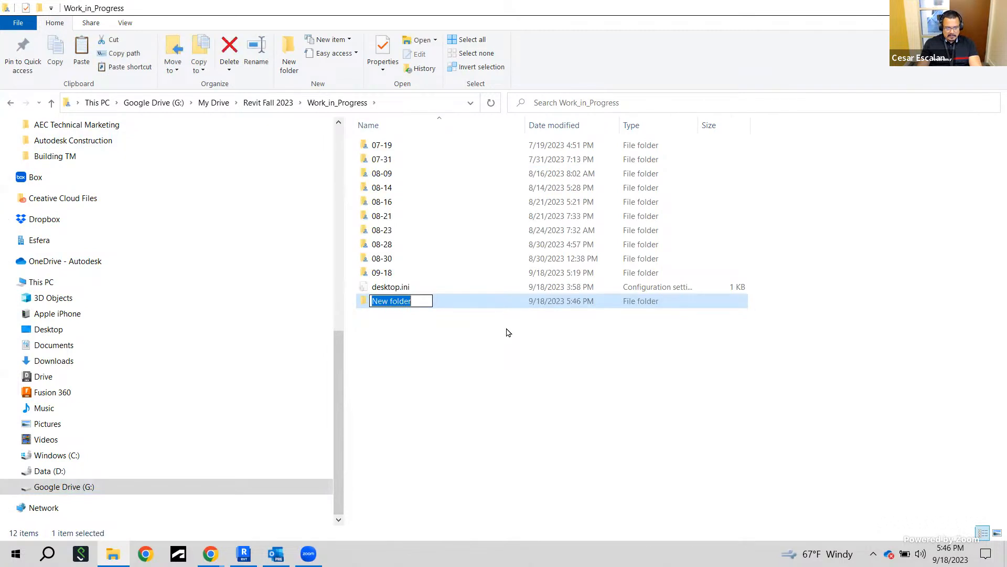
text(Audubon)
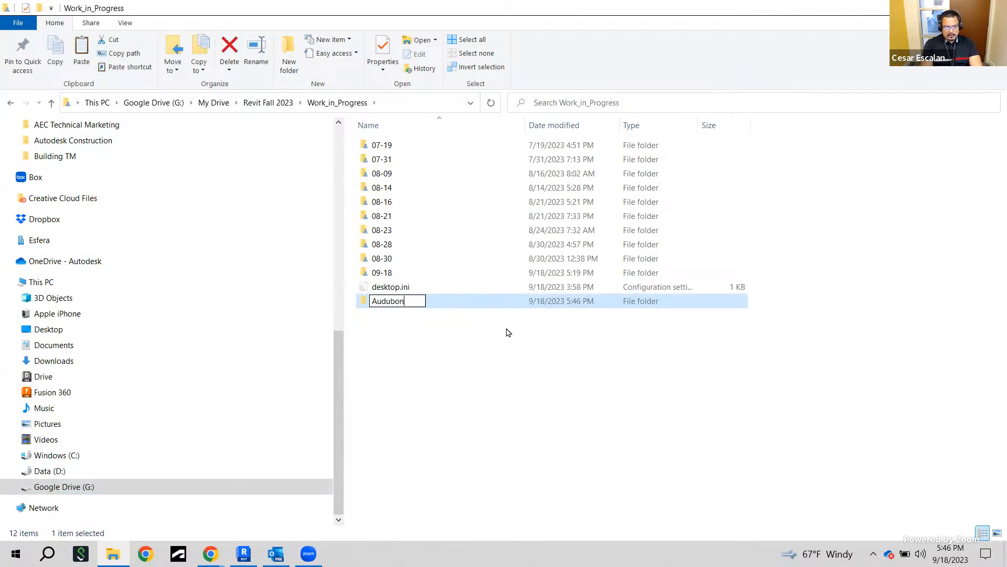
click(425, 345)
Paste the copied project files into the Audubon folder and return to Work_in_Progress
double_click(400, 305)
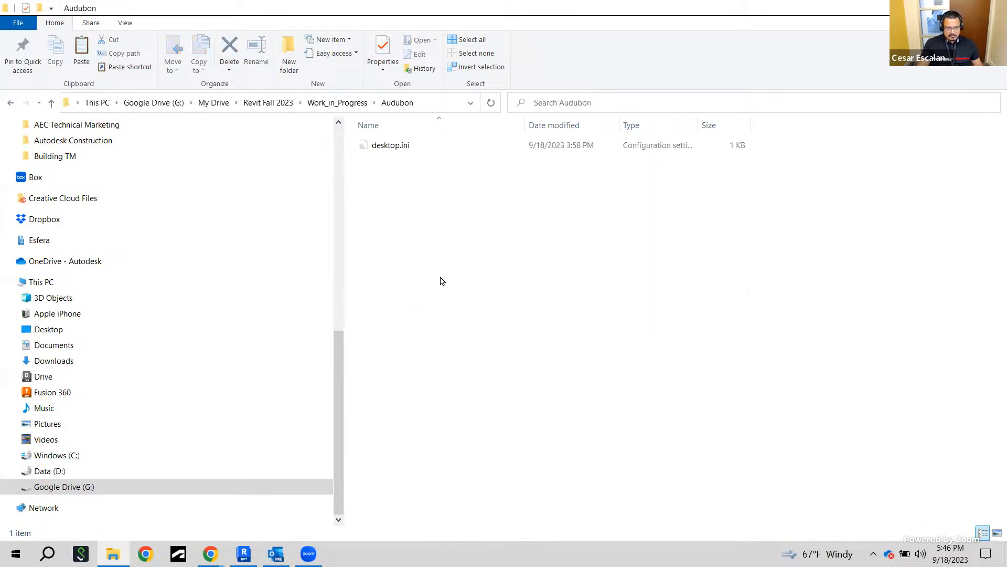
right_click(444, 278)
click(344, 369)
click(342, 111)
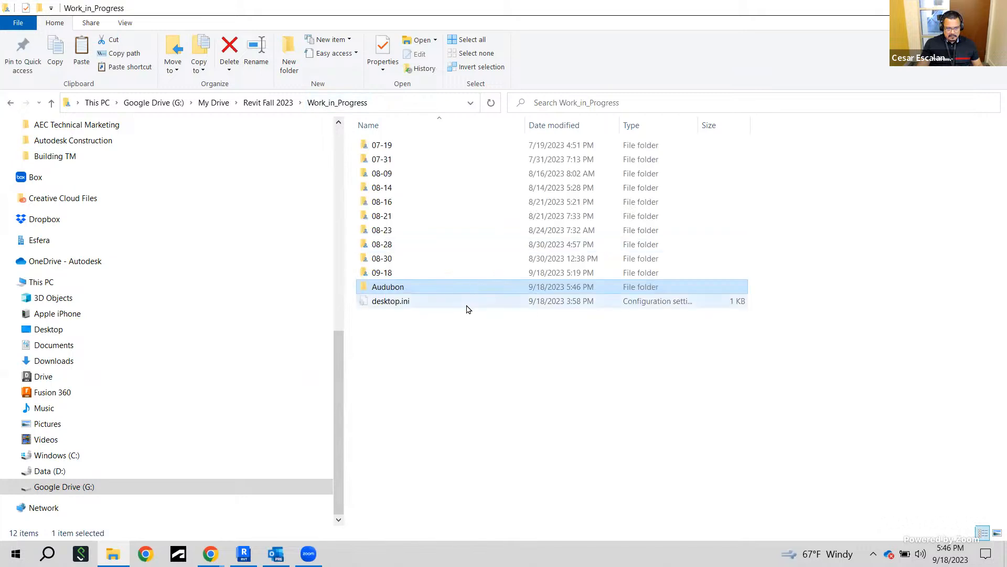
Share the Audubon folder with Google Drive and copy its sharing link
right_click(376, 291)
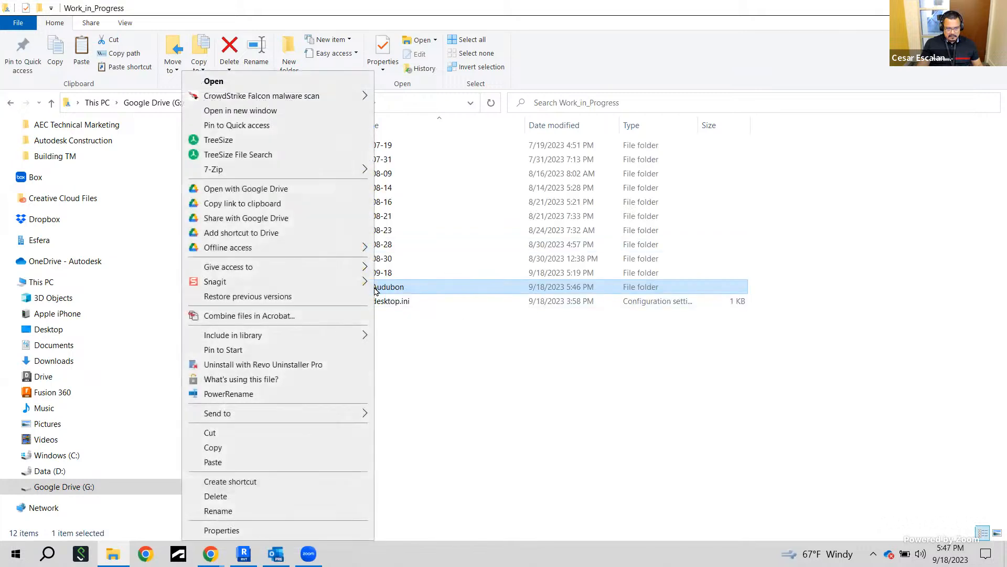
click(266, 218)
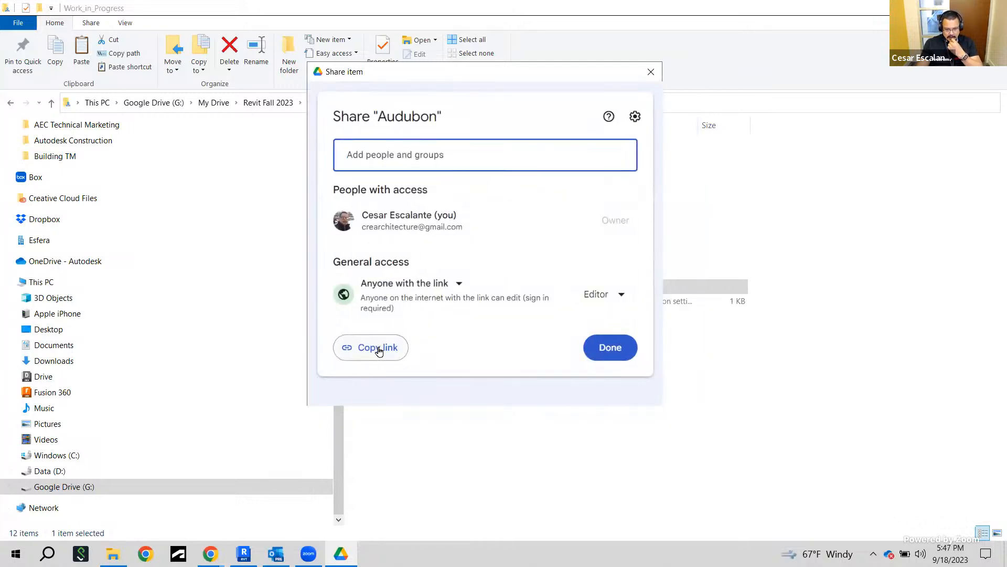
click(348, 351)
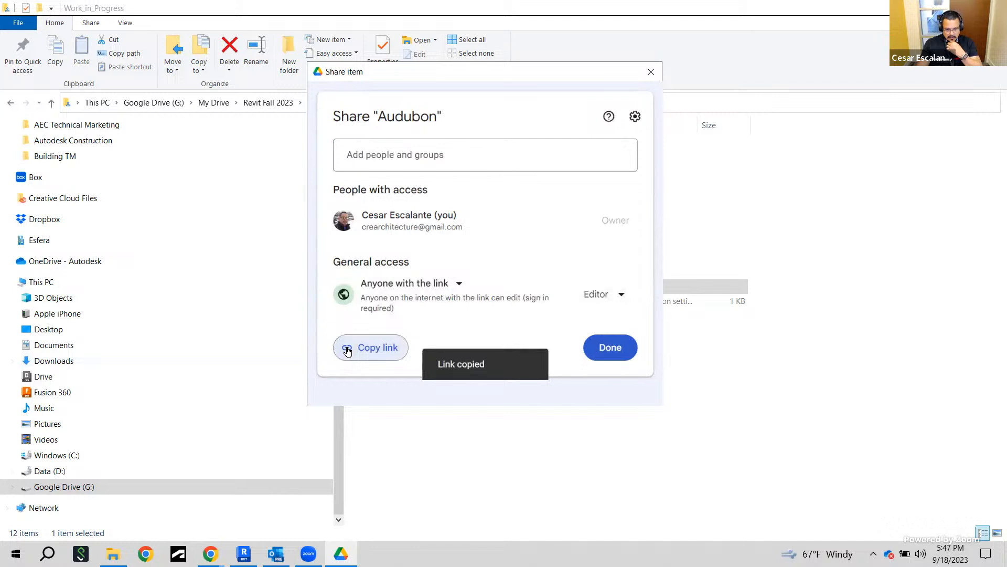
click(621, 352)
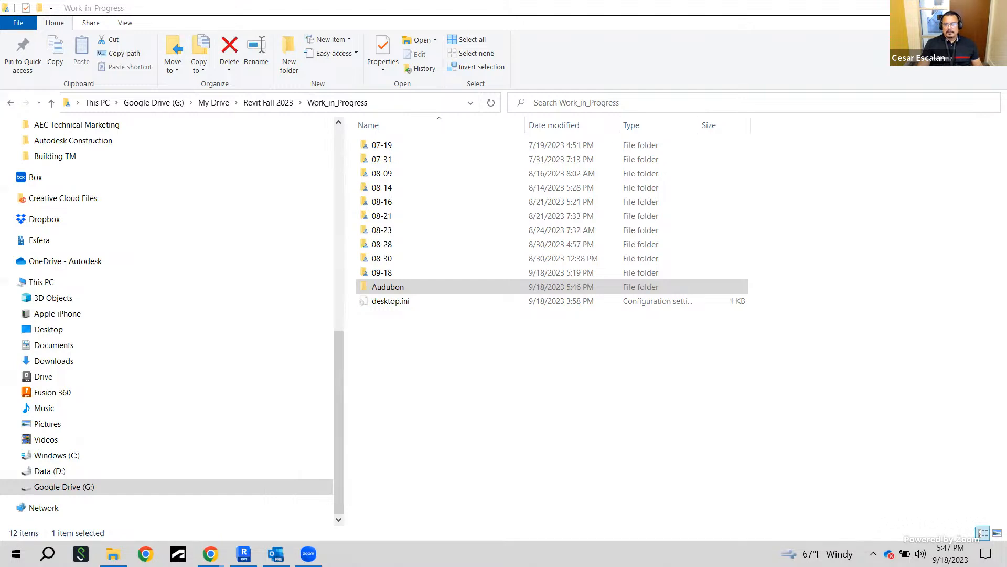
Open the 09-18 folder to check its files, return to Work_in_Progress and review the Audubon folder's sharing options
double_click(388, 274)
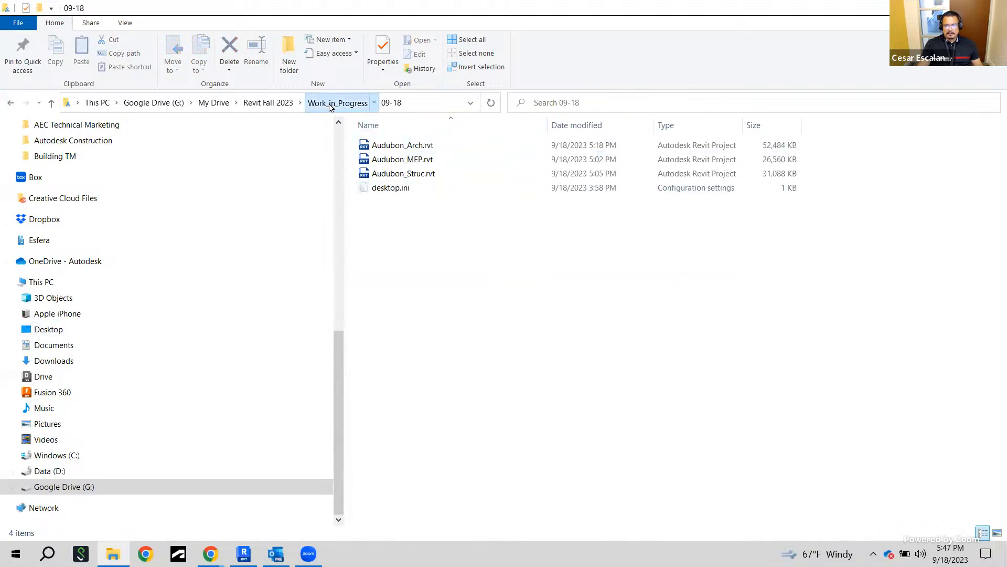
click(337, 102)
click(389, 289)
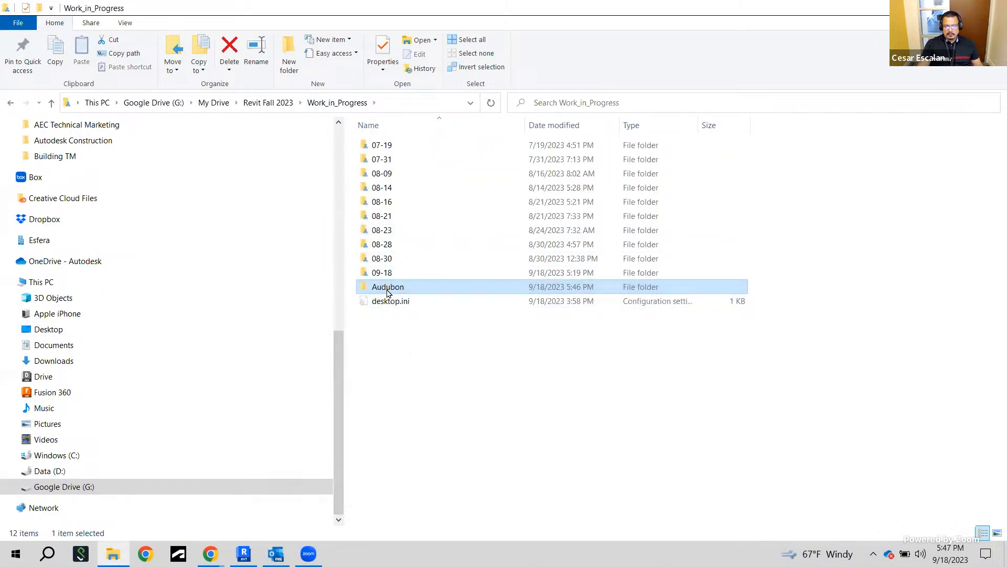
right_click(388, 292)
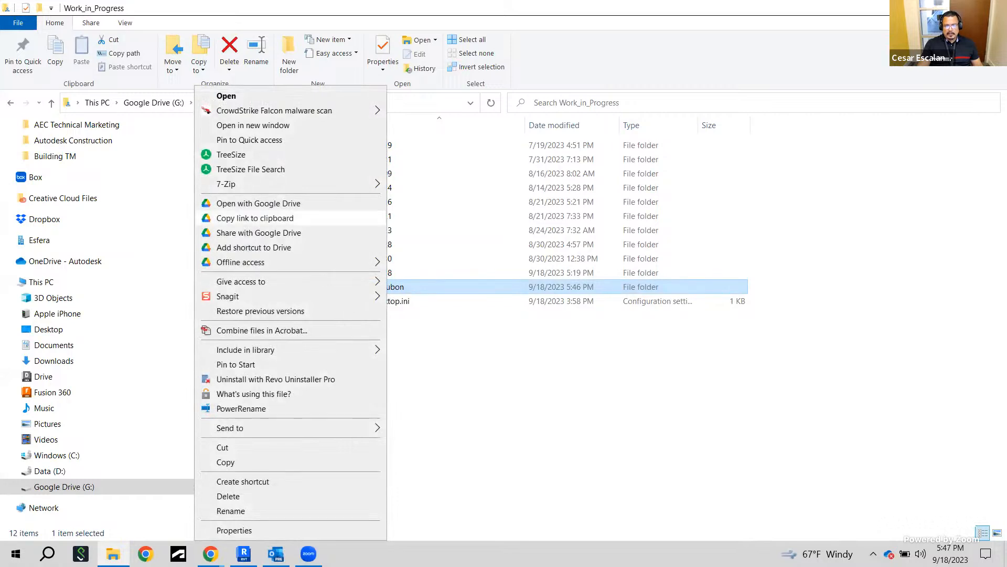
click(793, 24)
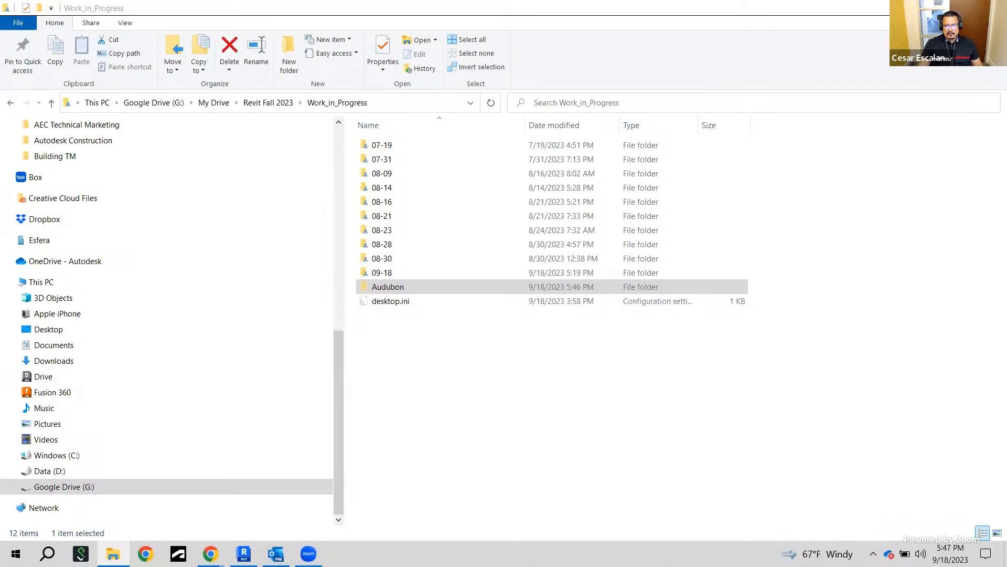
Switch to Revit and examine the Audubon_Arch cover sheet and the sheets listed in the Project Browser
key(alt+Tab)
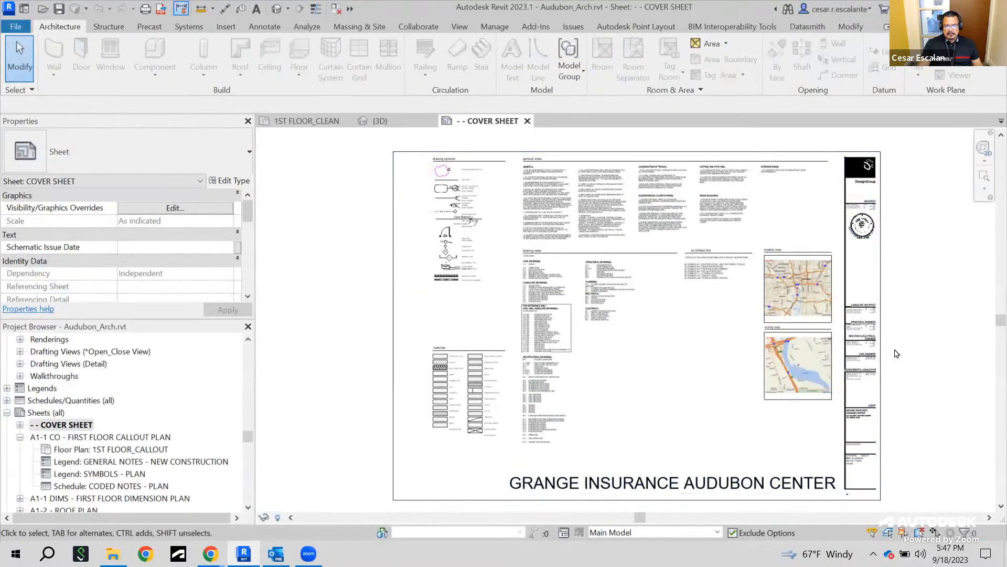
scroll(896, 351, up, 2)
middle_drag(903, 340, 819, 290)
scroll(784, 326, down, 2)
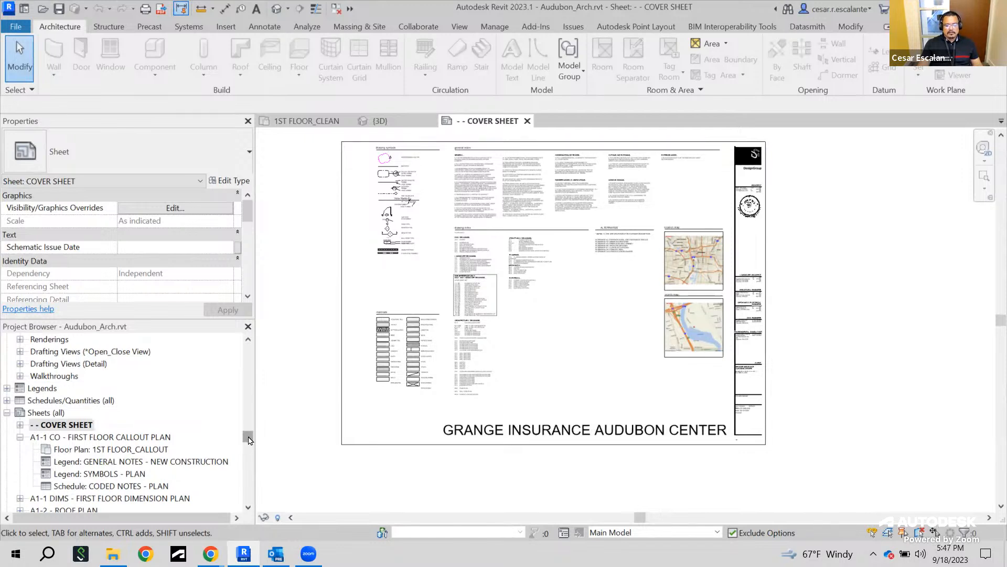
scroll(249, 440, down, 5)
scroll(249, 438, up, 6)
scroll(250, 438, up, 2)
scroll(249, 440, down, 5)
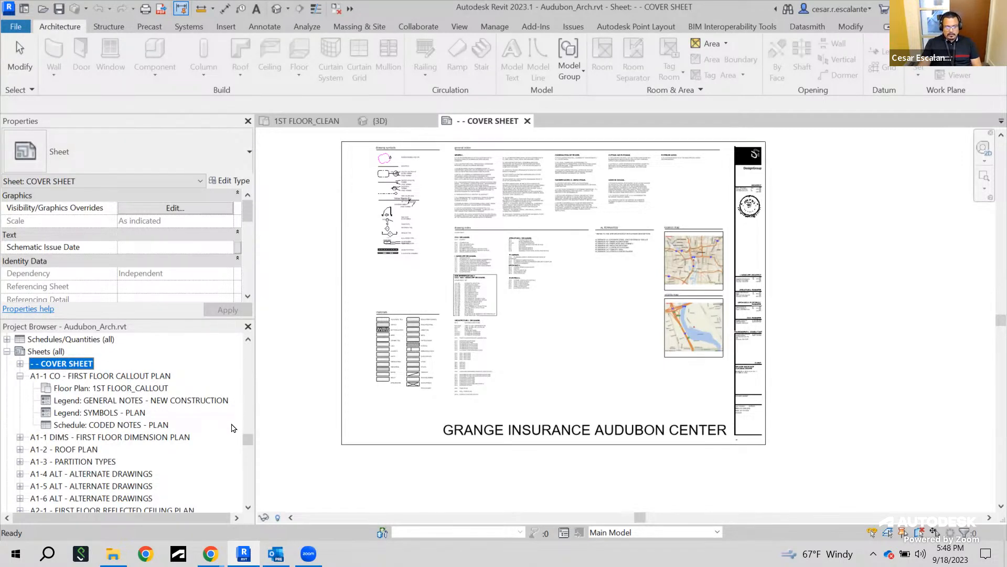
mouse_move(248, 439)
mouse_down()
mouse_move(244, 498)
mouse_move(248, 435)
mouse_up()
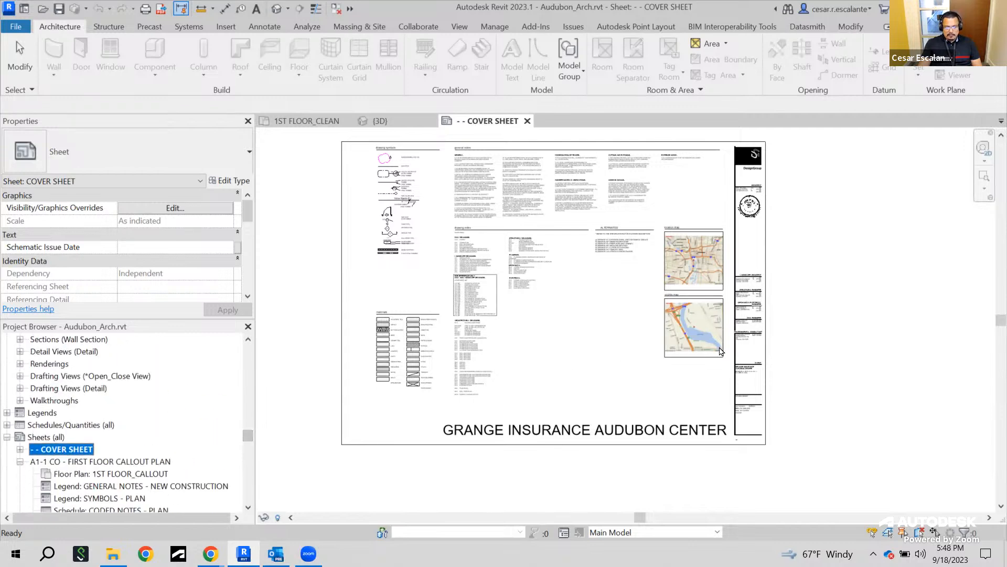
scroll(184, 440, down, 4)
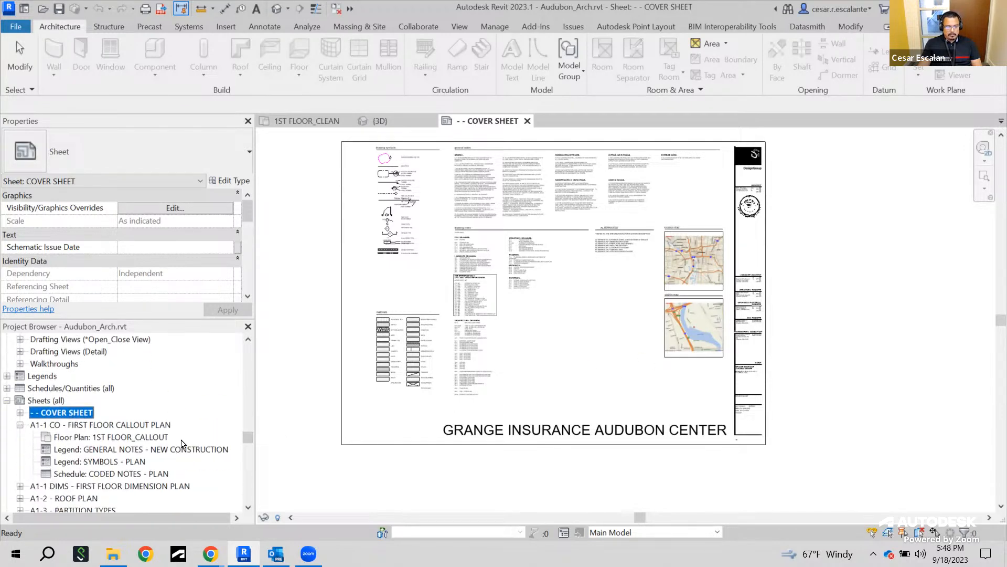
scroll(209, 435, up, 2)
drag(247, 437, 247, 351)
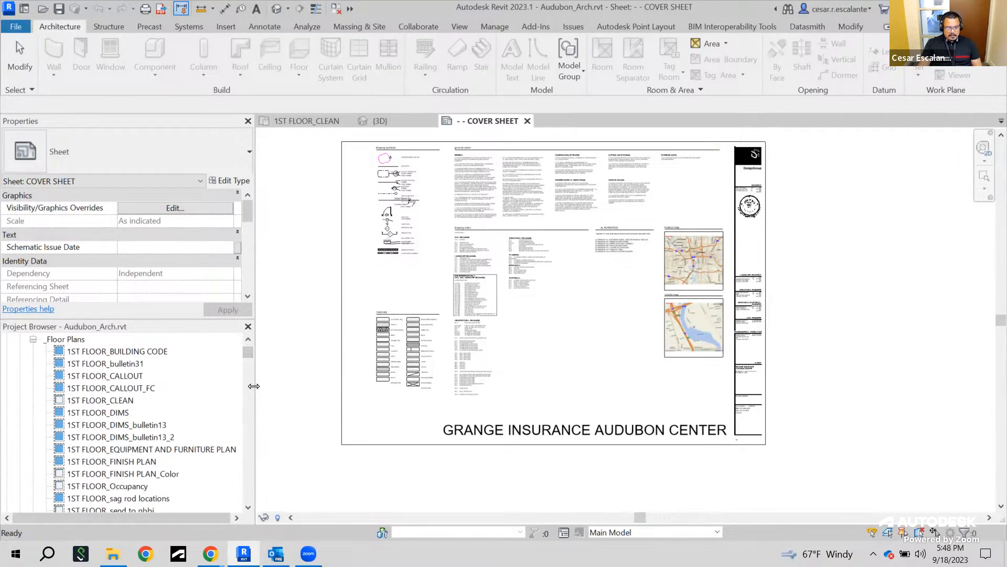
Widen the Properties and Project Browser palettes and scroll through the project's floor plan and 3D views
drag(254, 386, 322, 387)
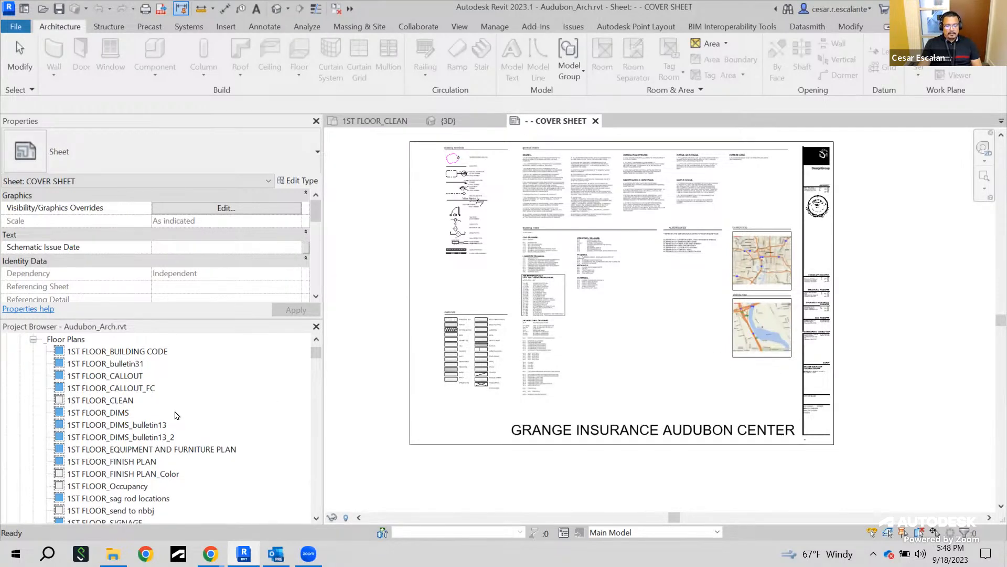
scroll(147, 410, down, 4)
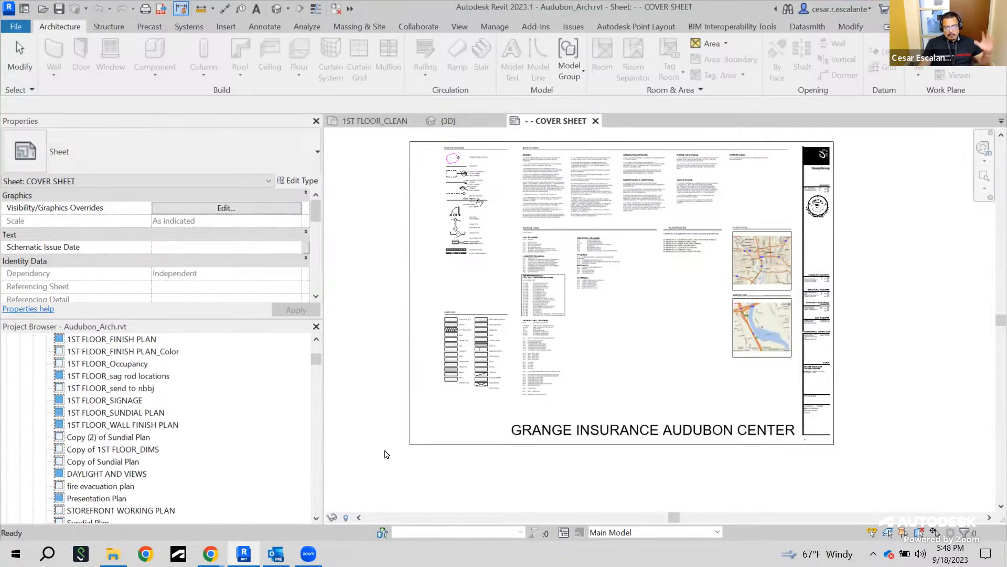
drag(314, 361, 321, 395)
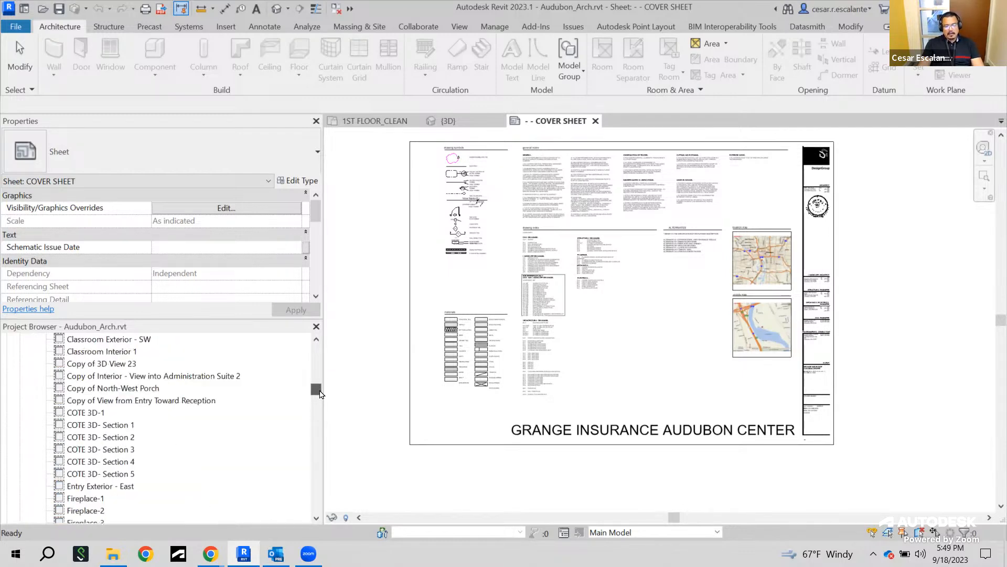
scroll(320, 394, down, 2)
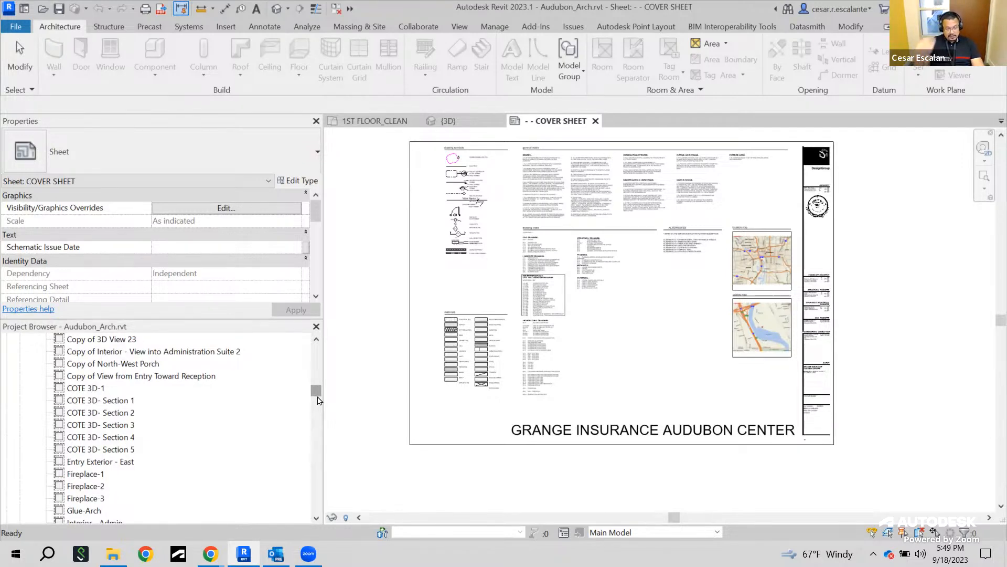
drag(318, 397, 318, 347)
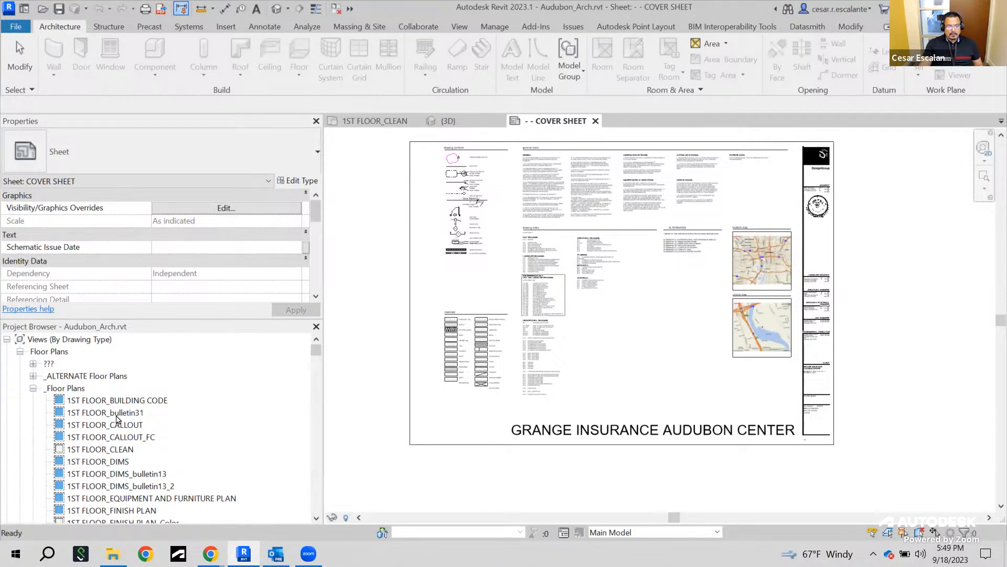
Select the 1ST FLOOR_DIMS_bulletin13 view and inspect its sheet number, sheet name and referencing sheet properties
click(100, 473)
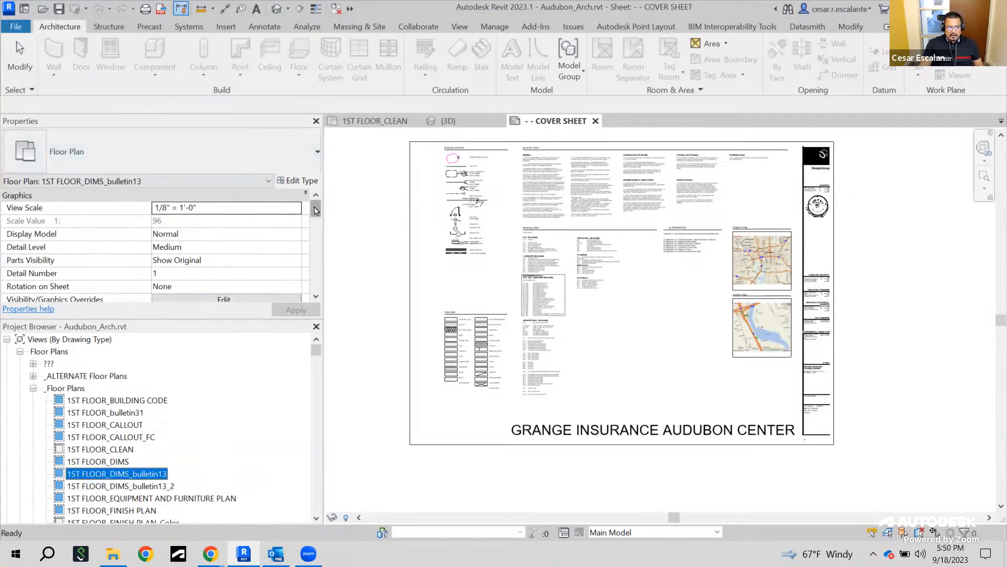
drag(316, 210, 313, 270)
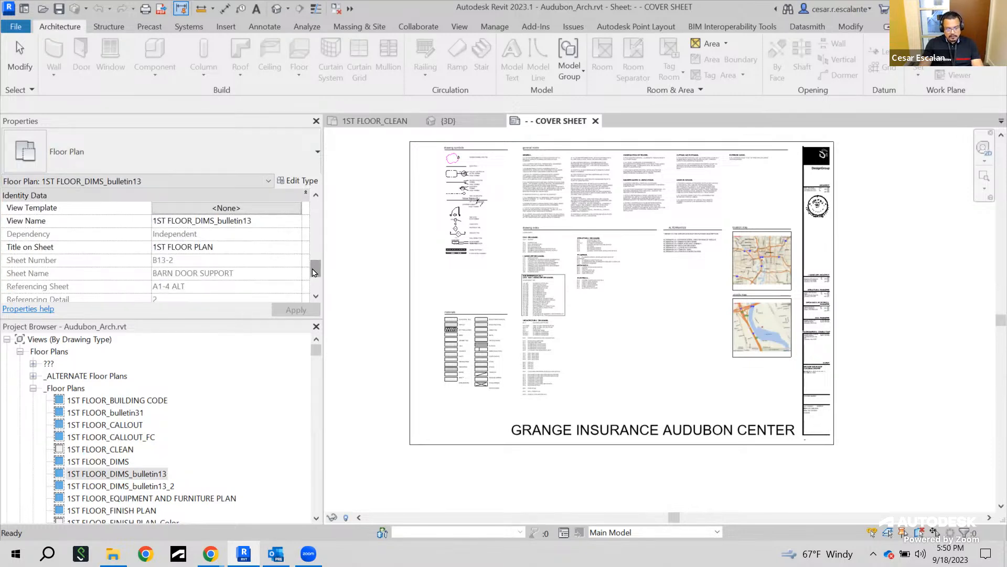
ctrl+drag(3, 251, 289, 296)
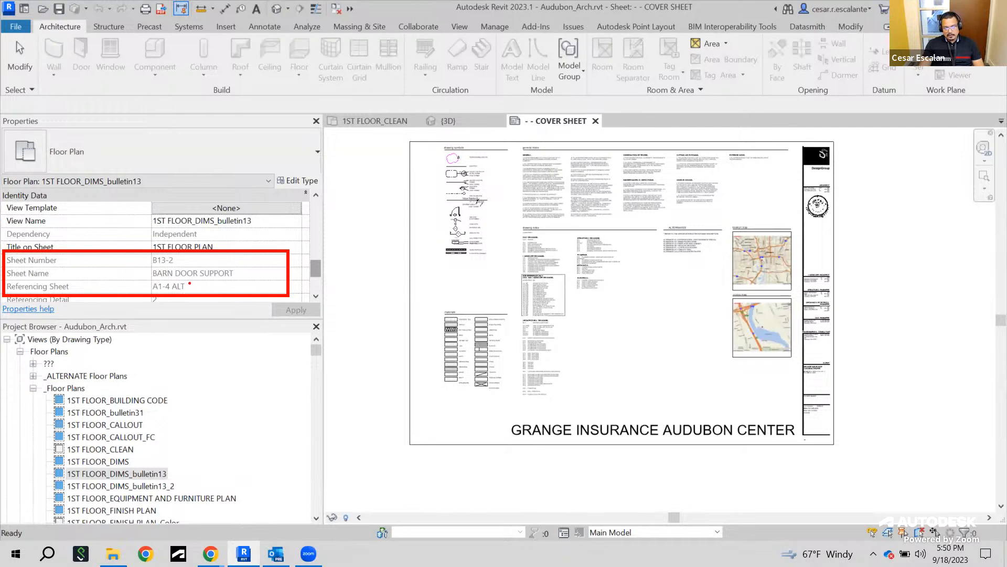
mouse_move(189, 282)
mouse_down()
mouse_move(154, 280)
mouse_move(171, 295)
mouse_up()
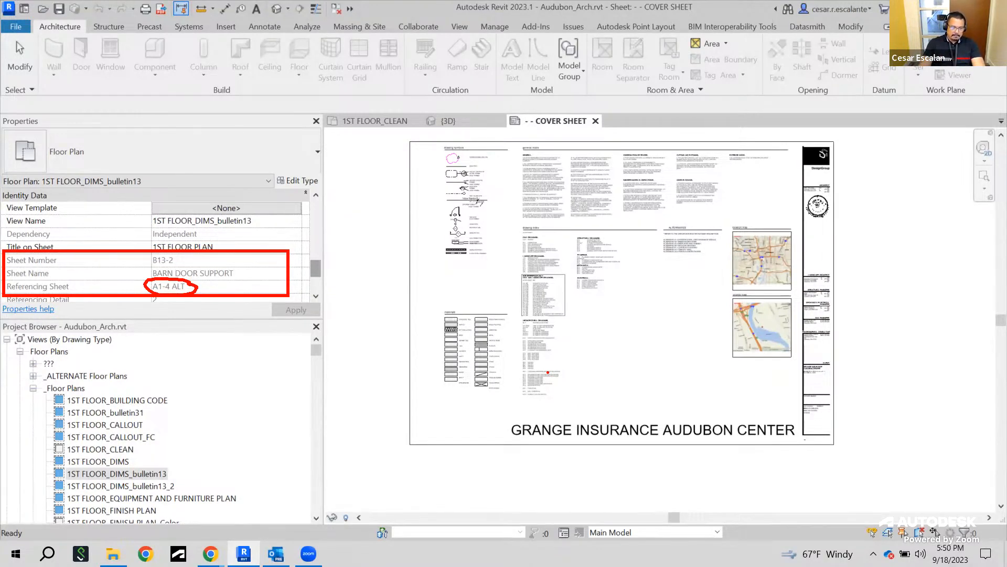
key(Escape)
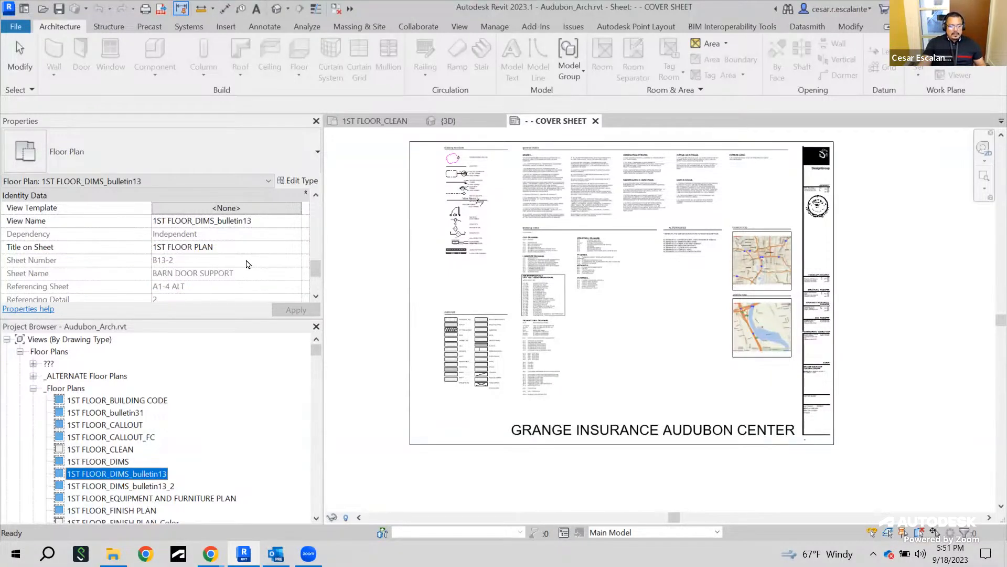
scroll(248, 263, down, 1)
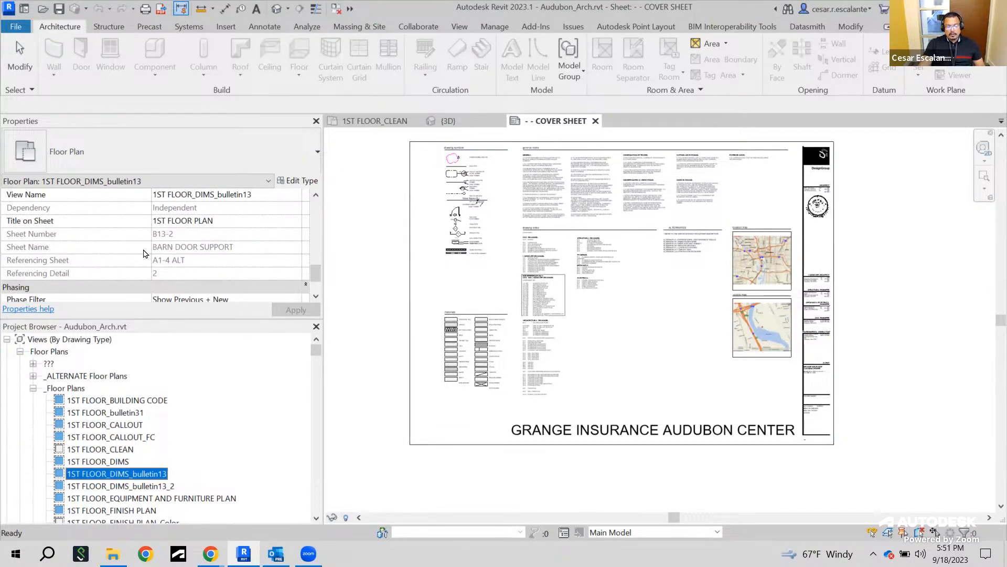
drag(317, 351, 314, 382)
scroll(260, 404, up, 12)
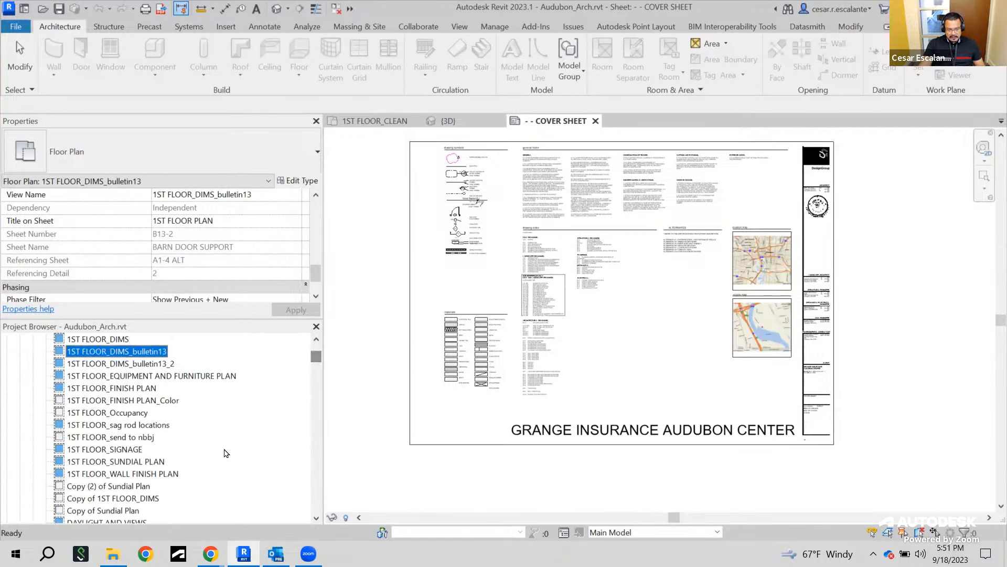
Select the 1ST FLOOR_SIGNAGE and 1ST FLOOR_Occupancy views and compare their sheet-related properties
click(107, 450)
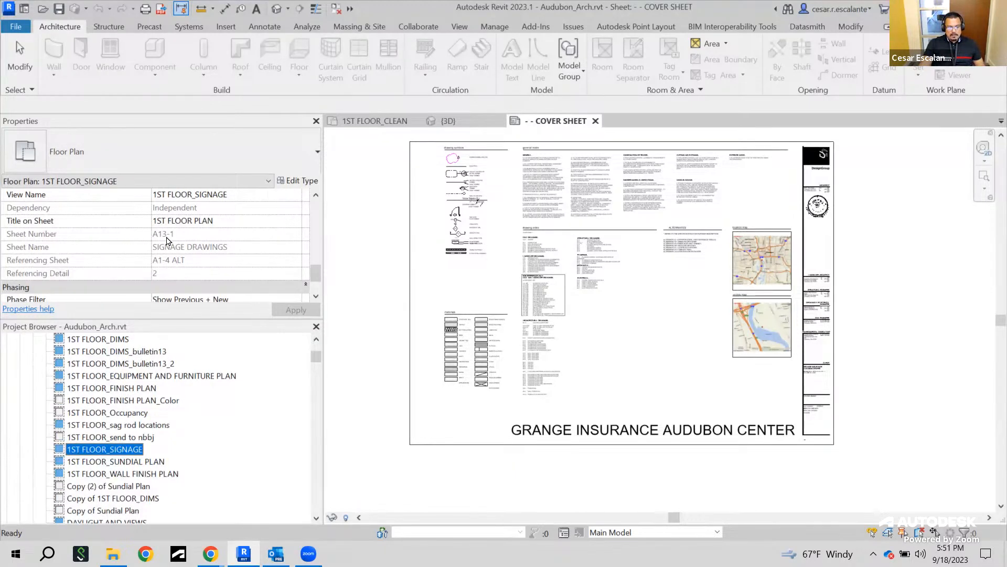
click(85, 413)
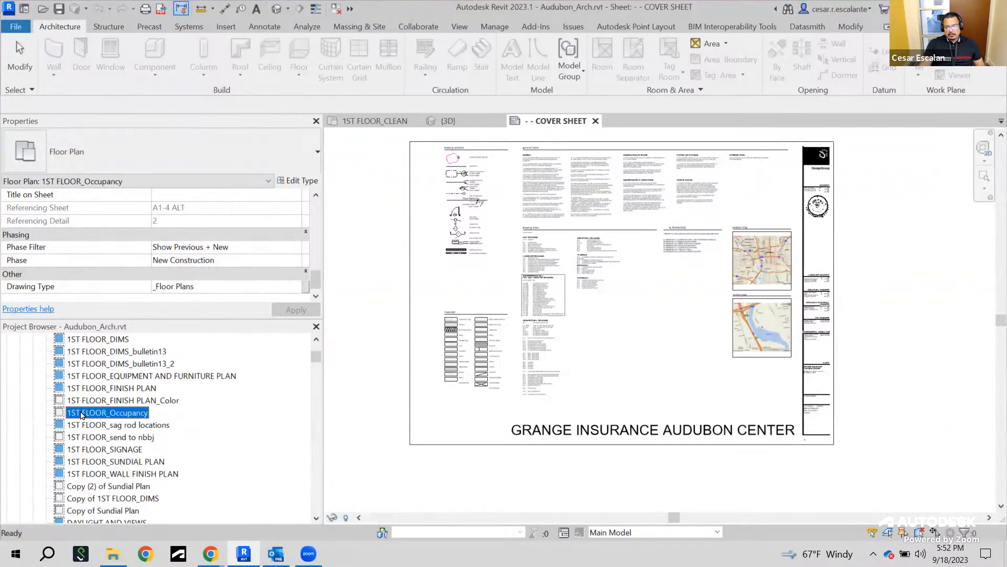
scroll(243, 226, up, 1)
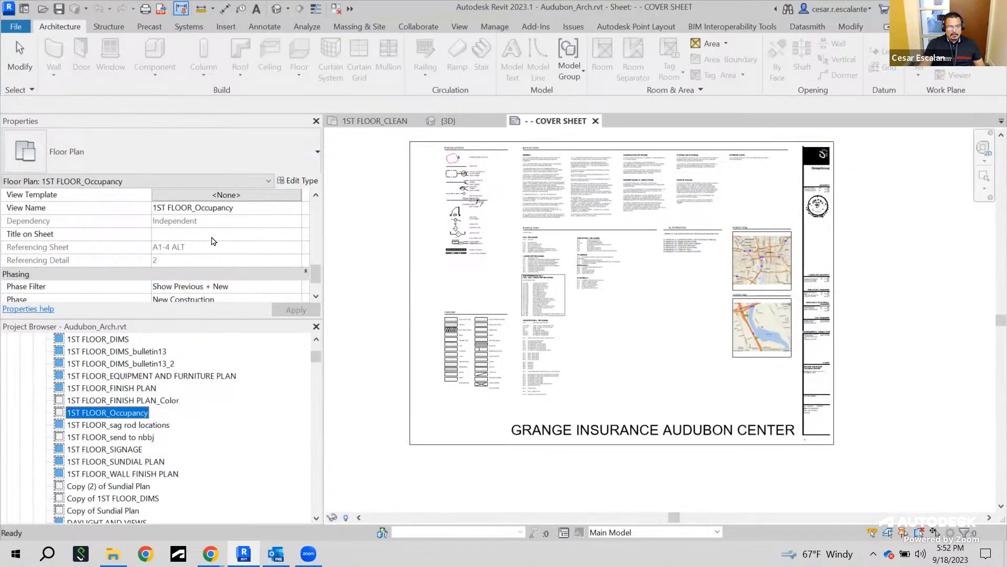
scroll(212, 241, down, 2)
scroll(212, 241, up, 3)
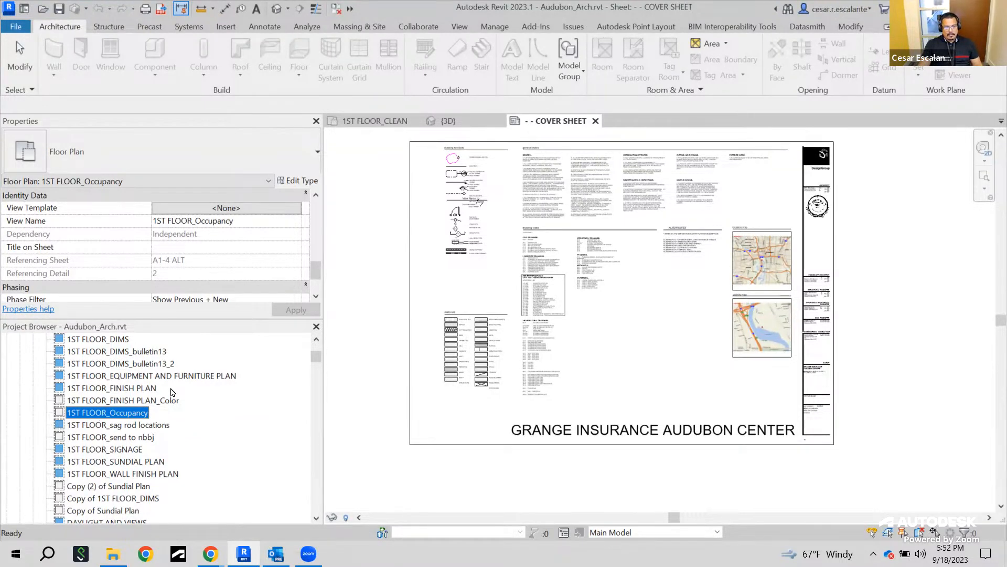
scroll(173, 394, down, 3)
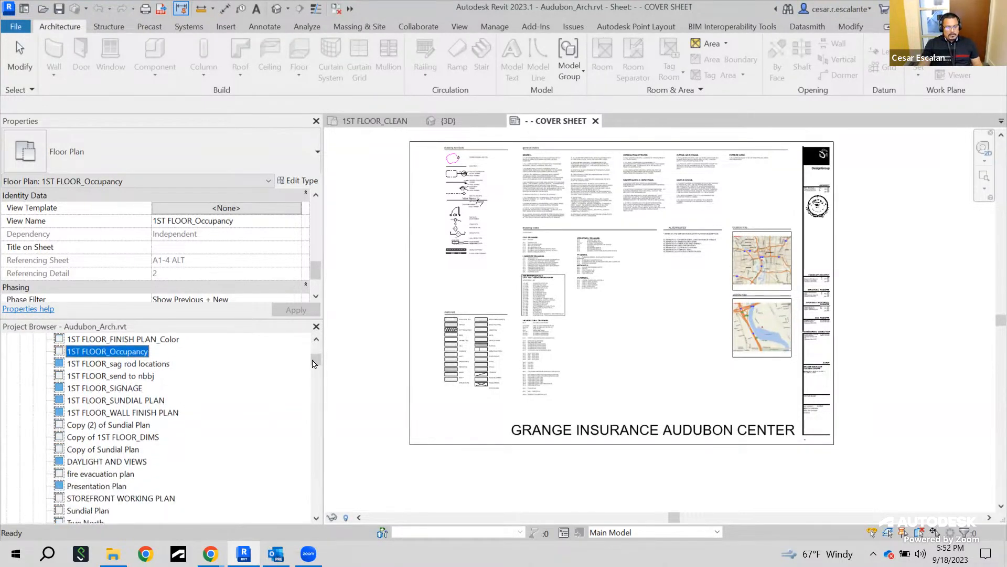
scroll(202, 370, up, 1)
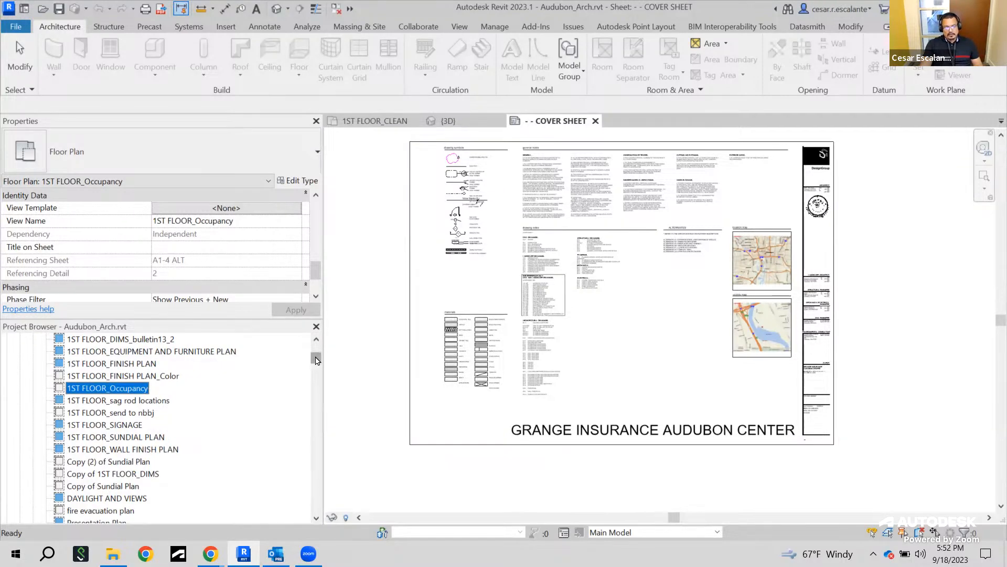
scroll(316, 360, up, 1)
drag(316, 359, 307, 442)
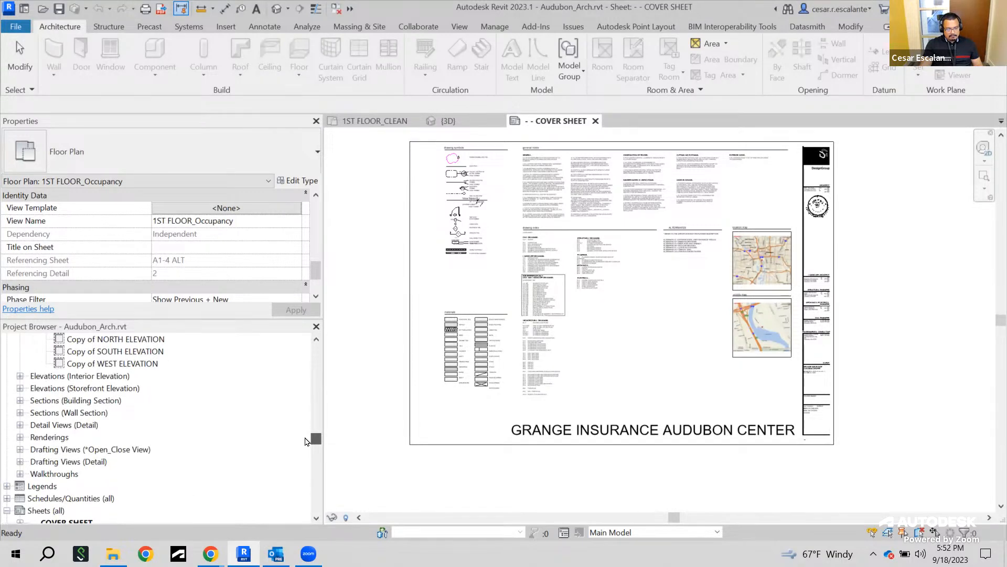
Expand the schedules list, select the CODED NOTES - PLAN schedule and inspect its properties and type selector
click(7, 498)
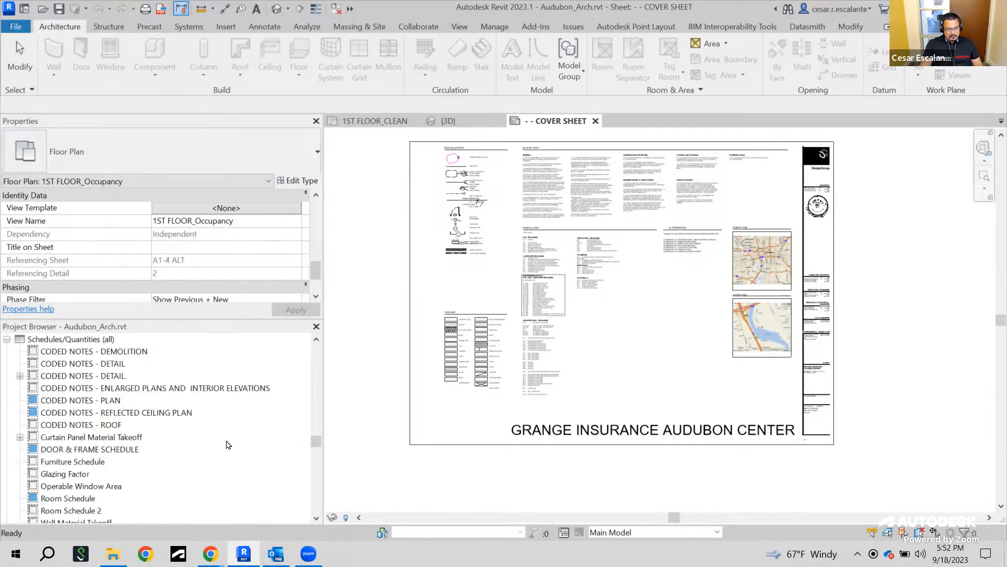
scroll(228, 445, down, 2)
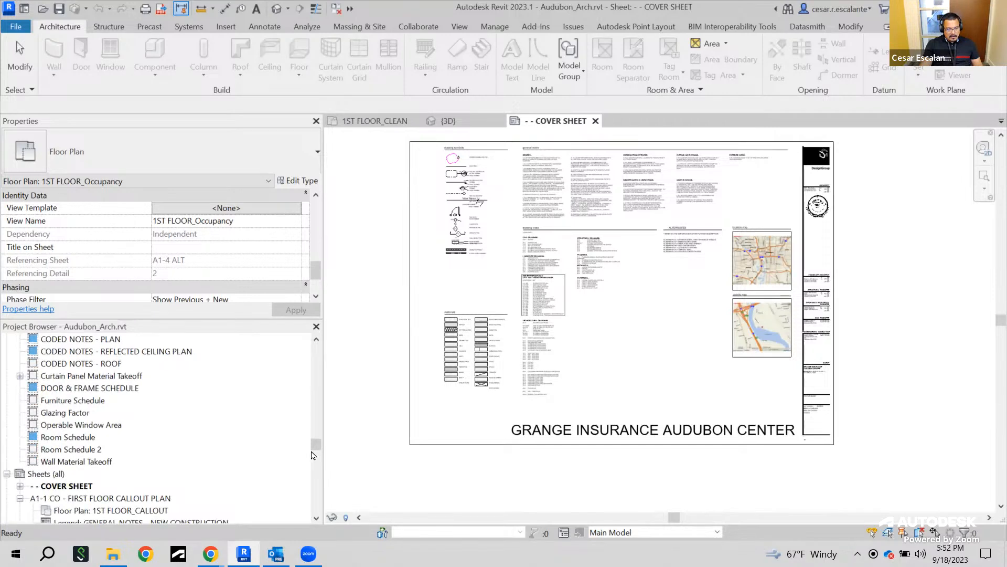
scroll(317, 448, down, 1)
drag(318, 441, 316, 443)
click(81, 413)
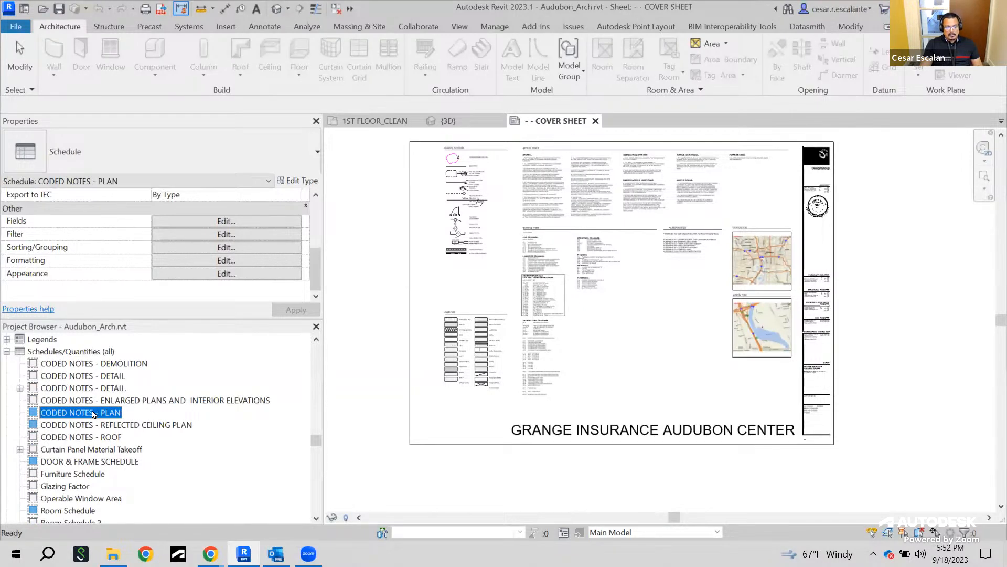
mouse_move(315, 268)
mouse_down()
mouse_move(311, 226)
mouse_move(308, 273)
mouse_up()
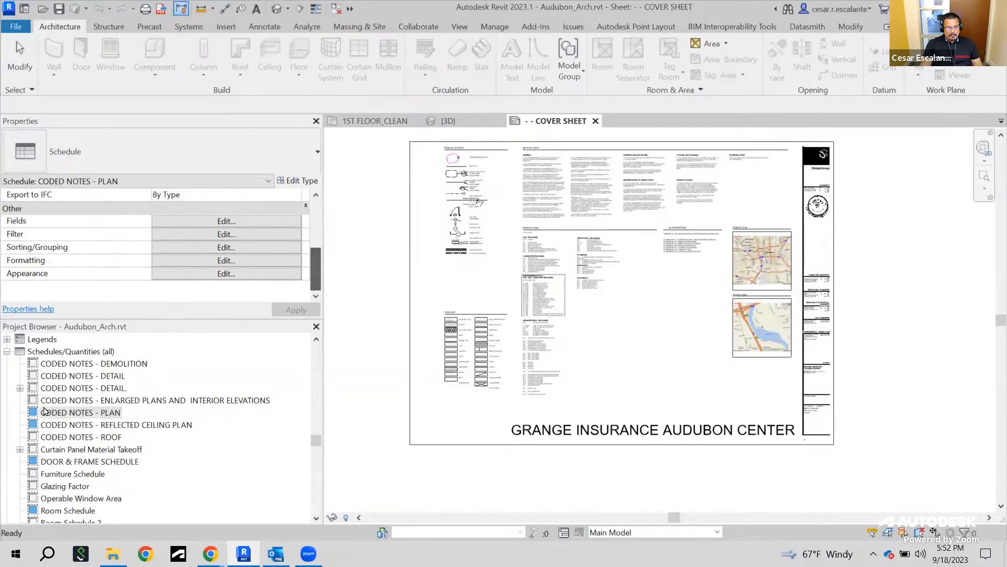
click(80, 413)
drag(314, 268, 308, 212)
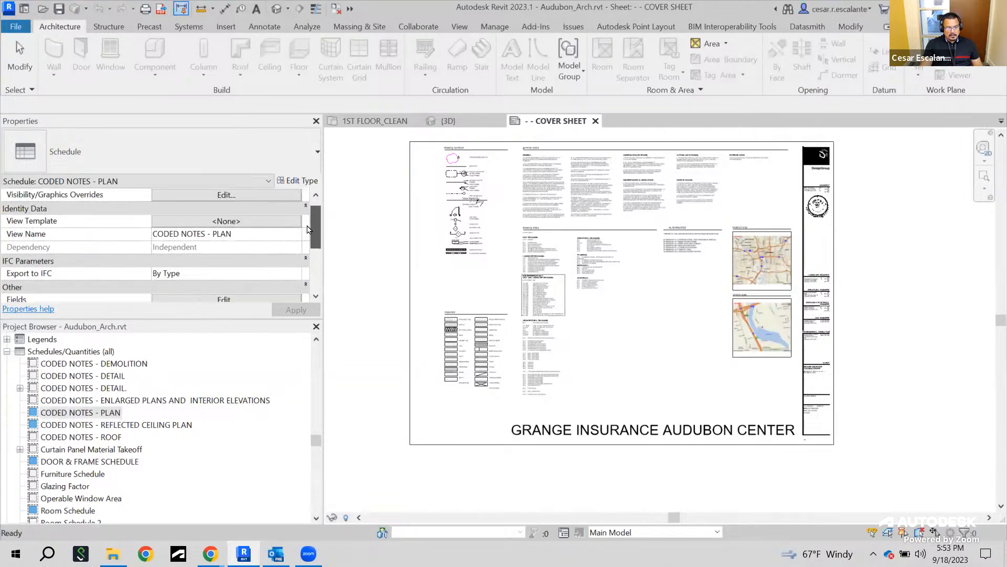
click(265, 182)
click(264, 188)
click(243, 184)
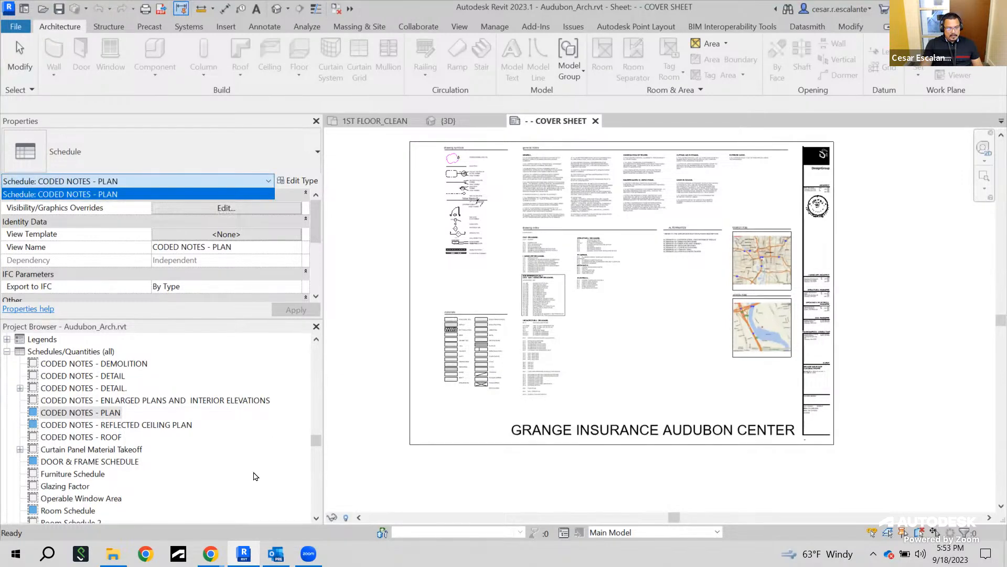
Scroll the Project Browser back to the top and collapse the floor plan groups
scroll(257, 472, down, 5)
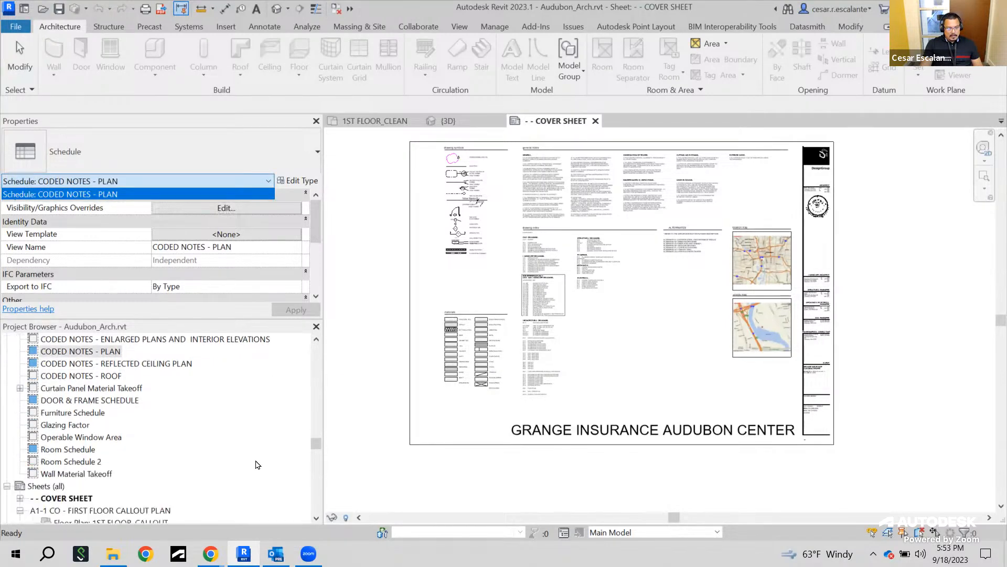
click(319, 448)
drag(317, 452, 315, 347)
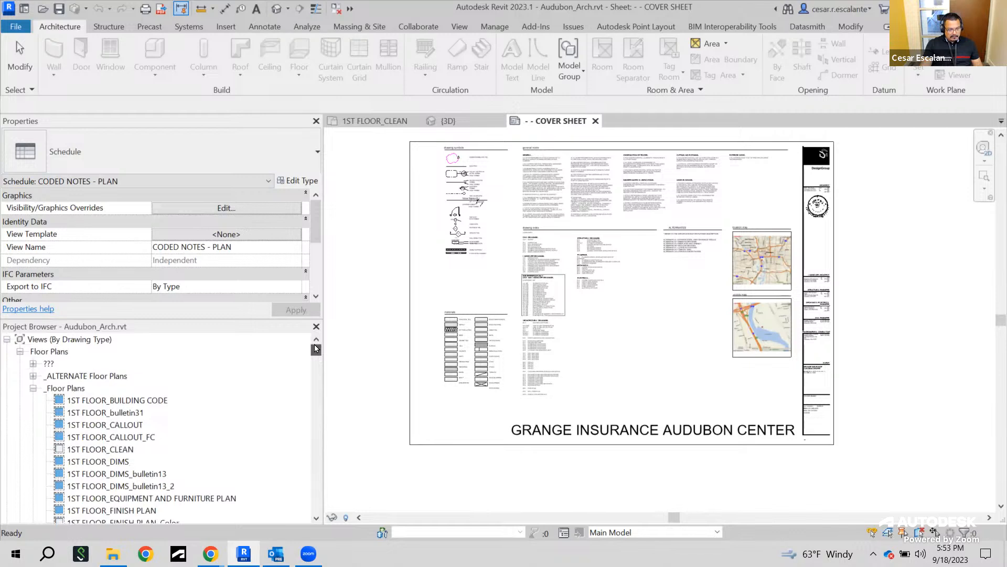
click(34, 388)
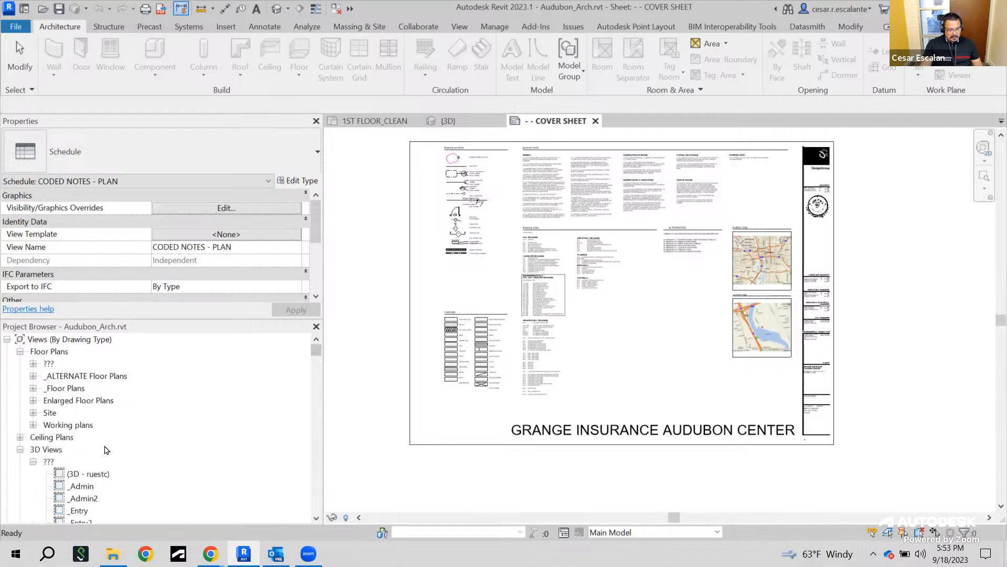
Collapse the 3D and elevation groups, then expand Detail Views and the _details group to browse the detail views
scroll(79, 443, down, 2)
click(20, 401)
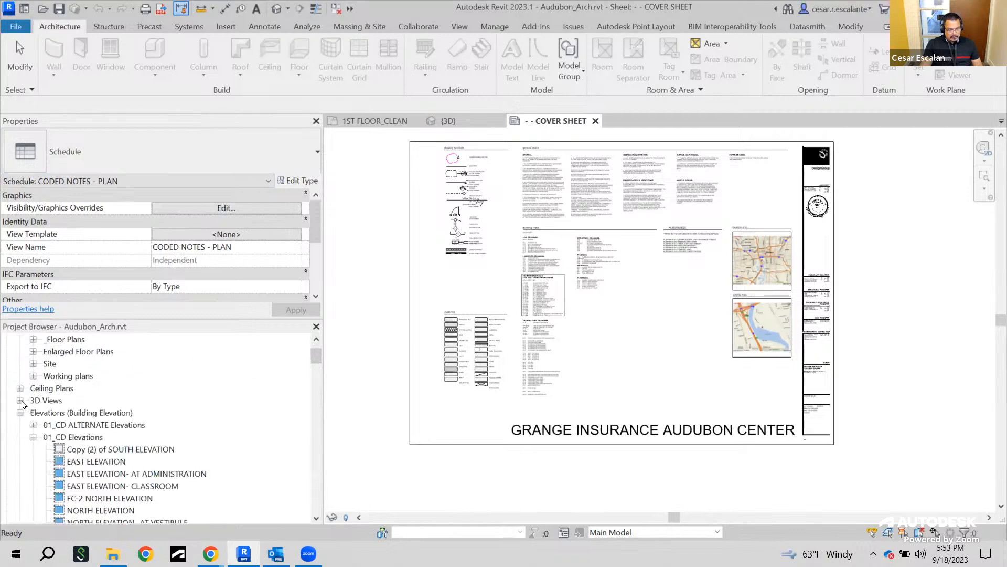
click(20, 413)
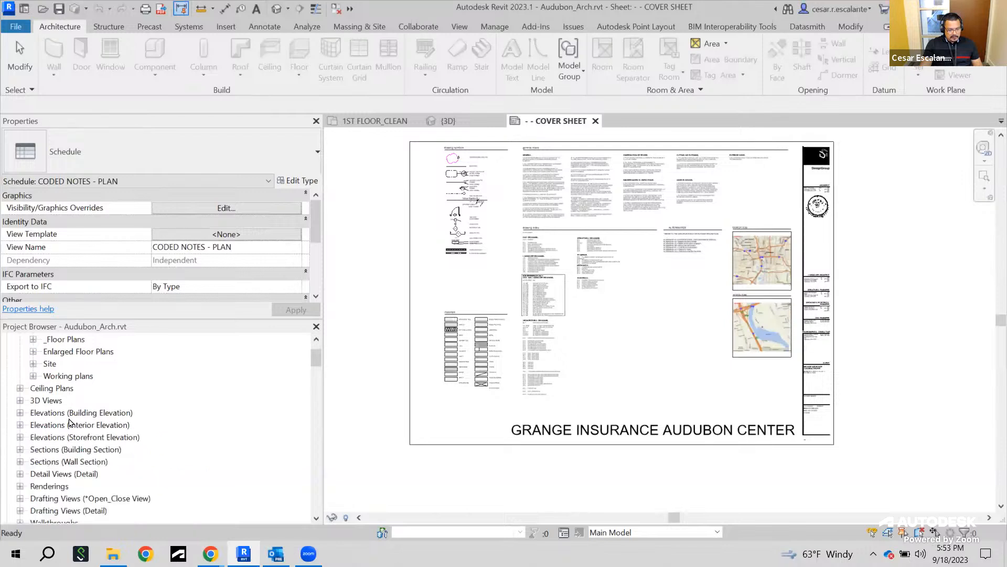
scroll(75, 425, down, 1)
click(20, 437)
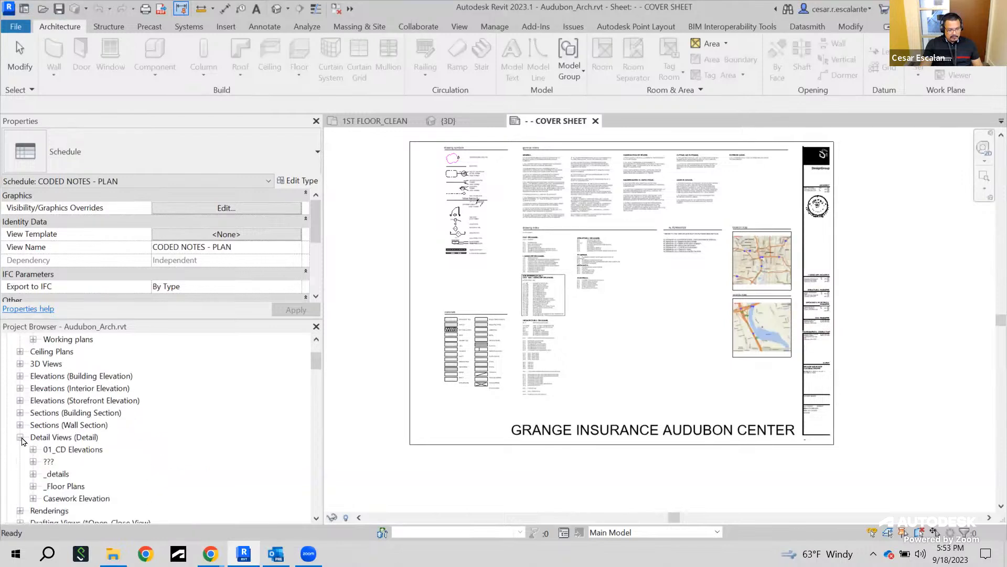
scroll(24, 442, down, 2)
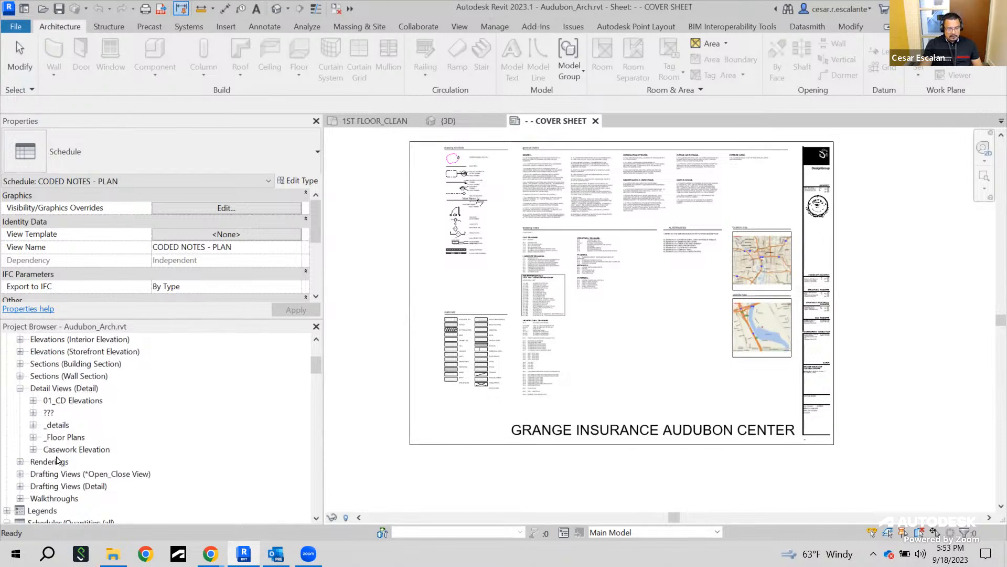
click(33, 425)
scroll(189, 447, down, 2)
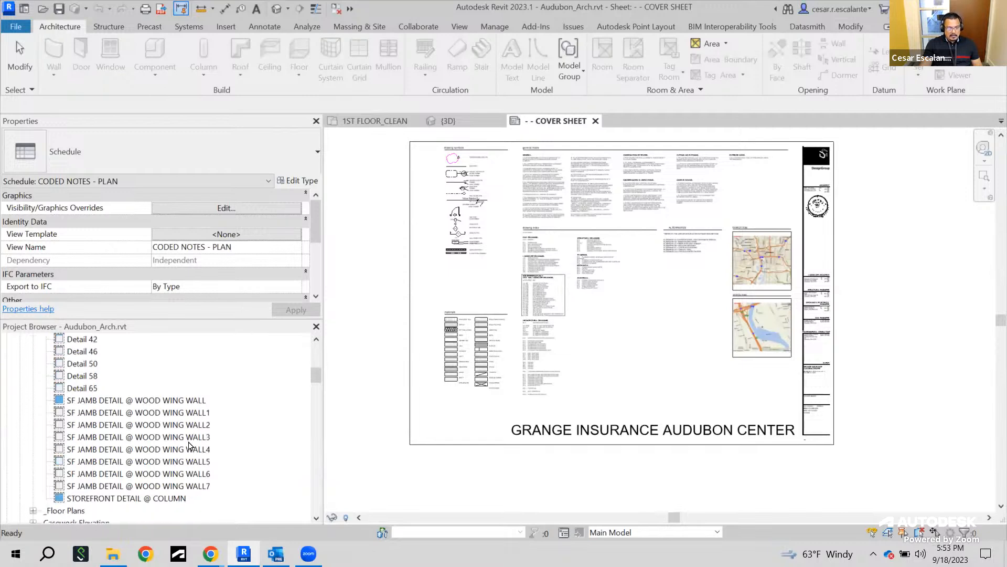
drag(317, 377, 318, 375)
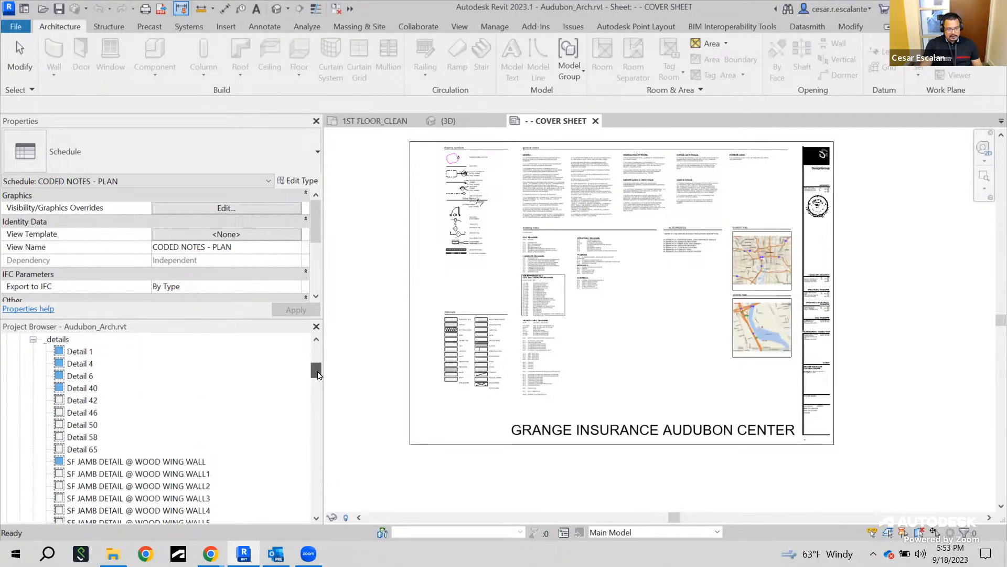
Select the SF JAMB DETAIL @ WOOD WING WALL detail view and inspect its sheet-related properties
click(140, 463)
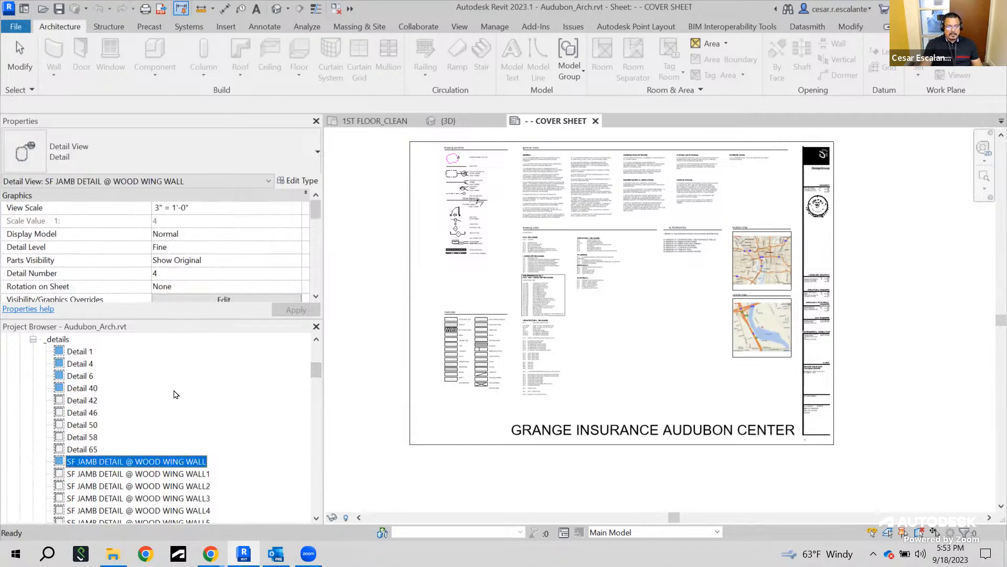
drag(315, 211, 195, 267)
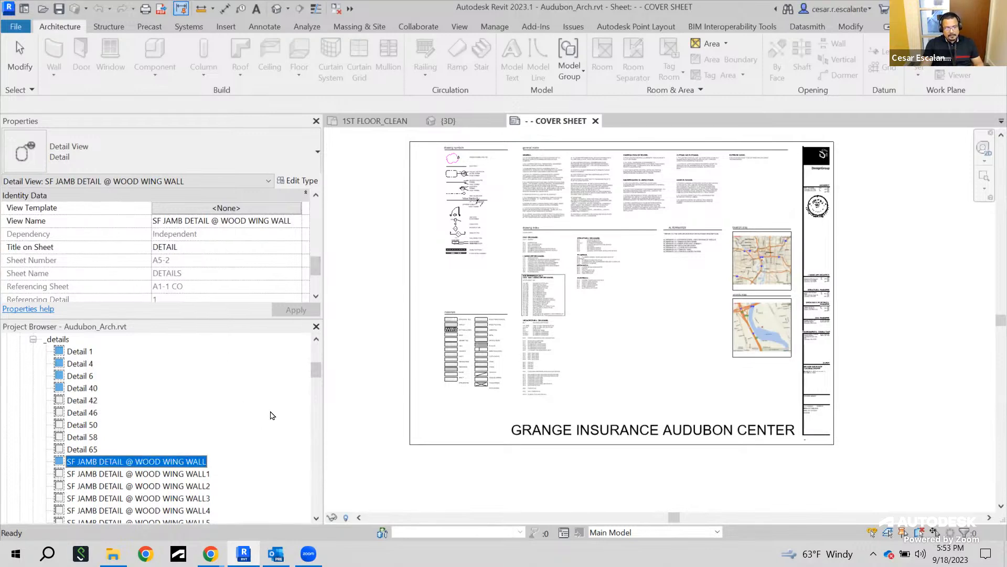
Expand the A7-4 - INTERIOR ELEVATIONS sheet and select it to review the elevations and legends placed on it
drag(313, 377, 300, 446)
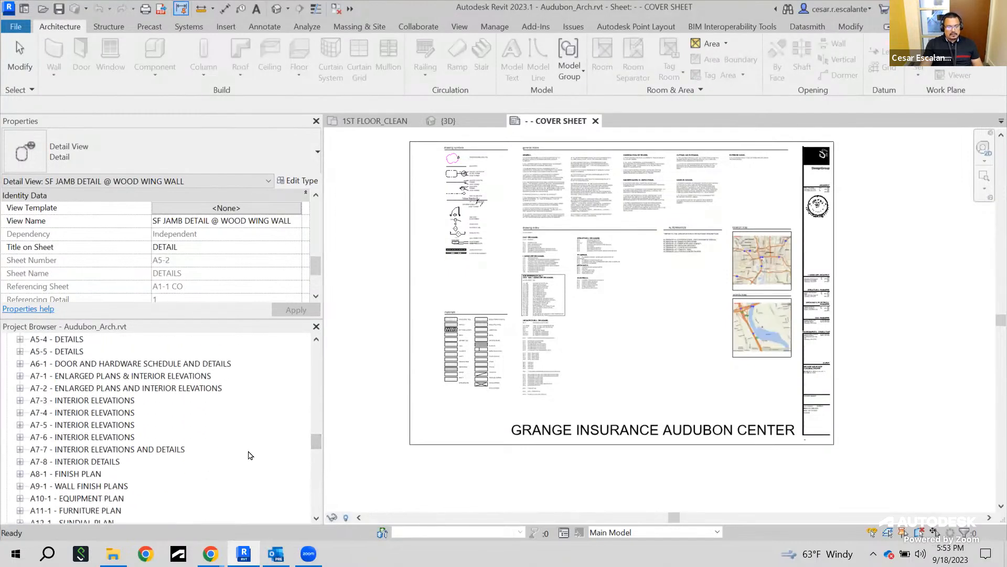
click(20, 413)
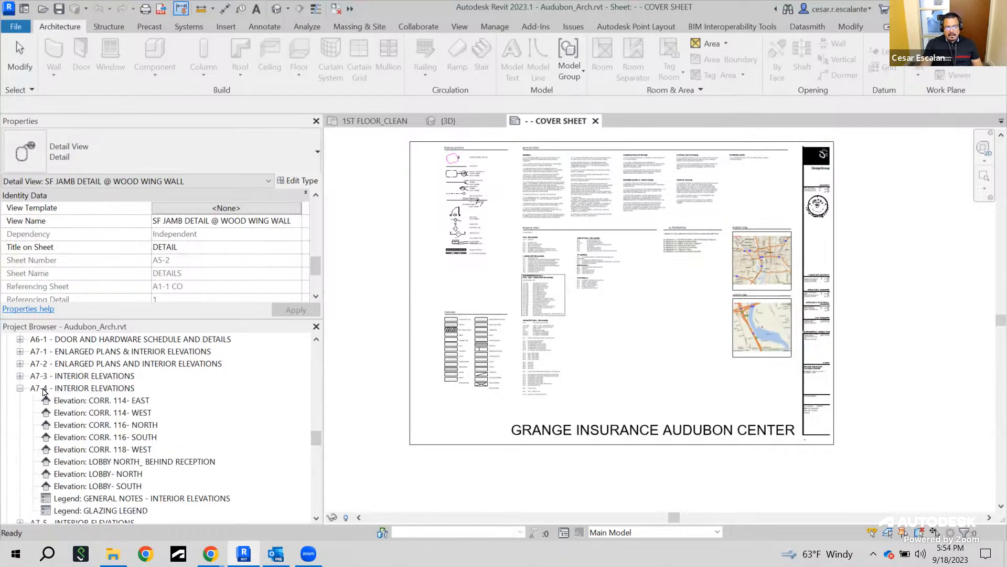
click(86, 389)
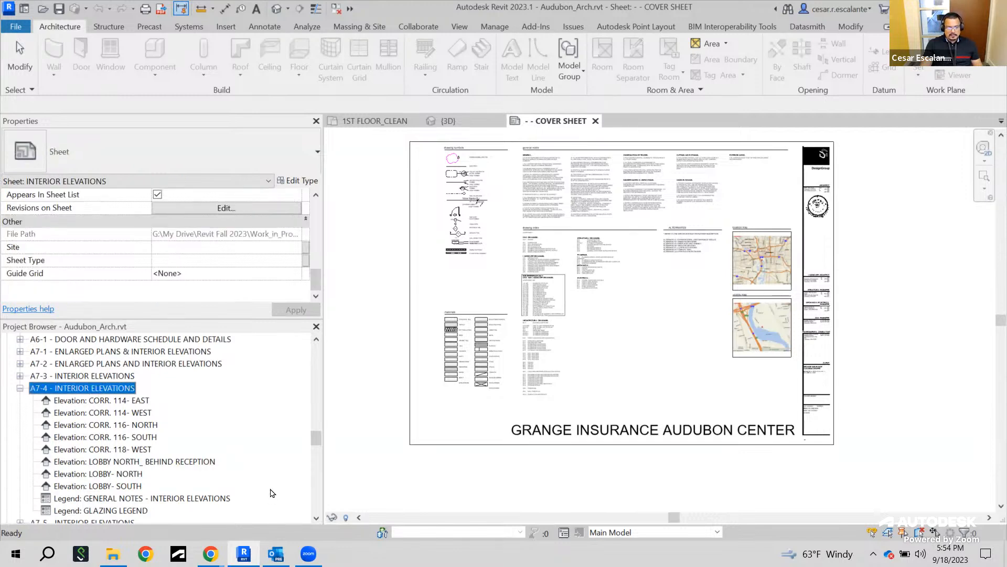
scroll(273, 494, down, 1)
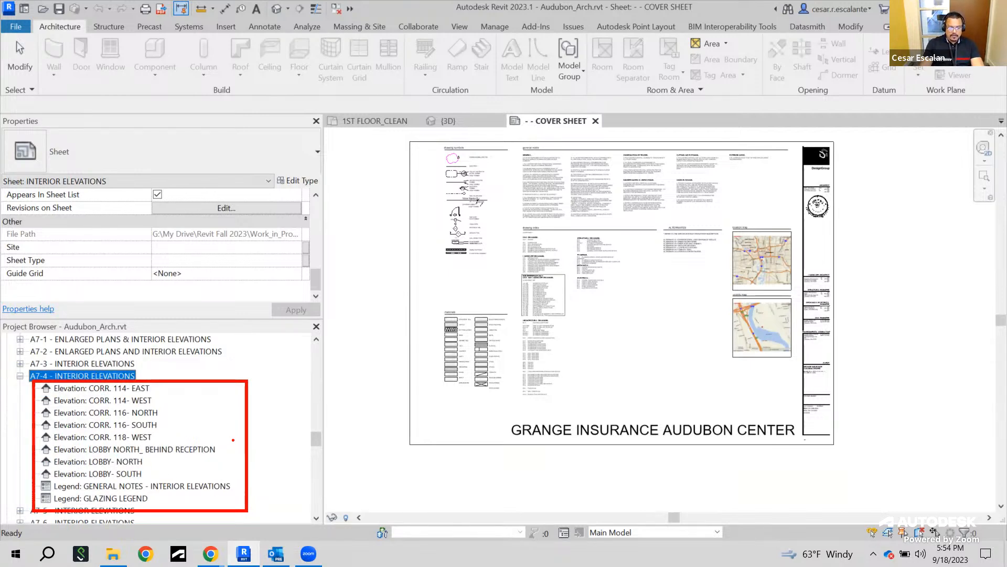
key(Escape)
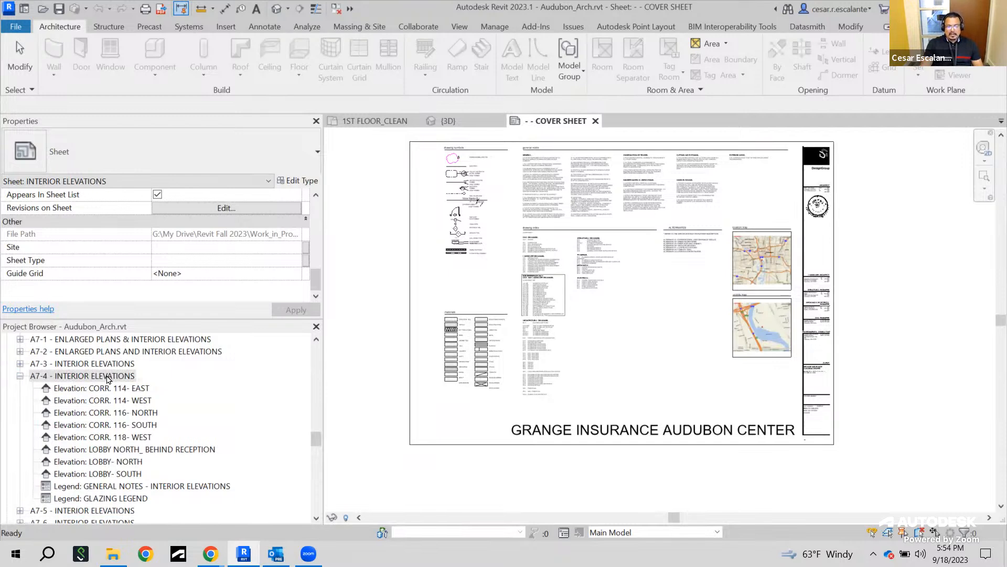
Open the A7-4 sheet and compare the properties of the LOBBY NORTH_ BEHIND RECEPTION elevation with the sheet's
click(108, 378)
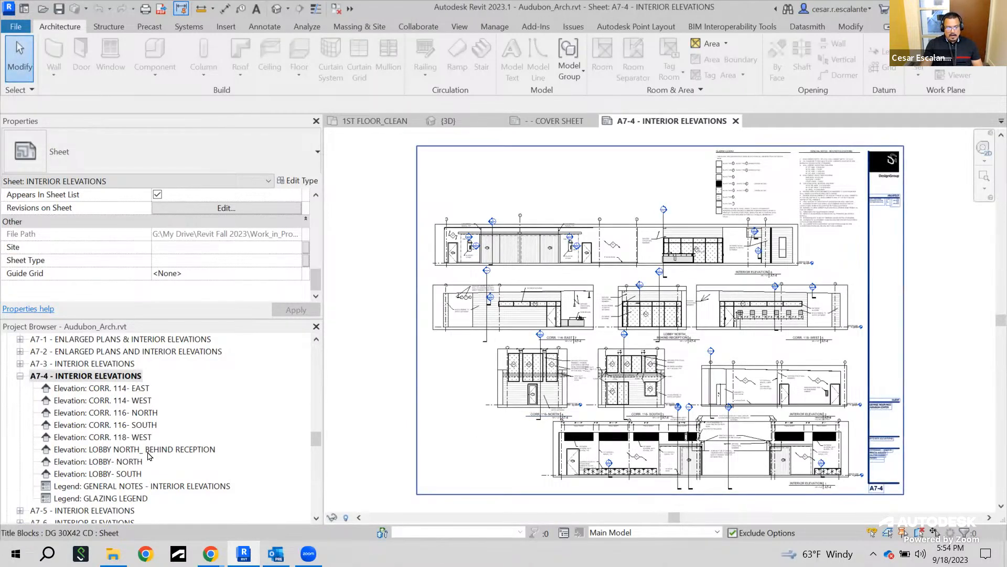
click(98, 449)
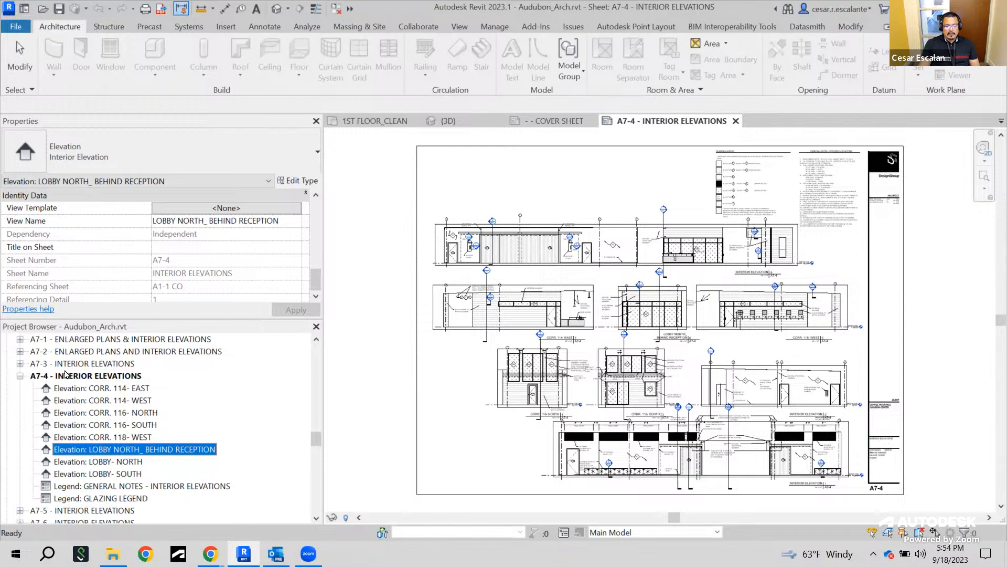
click(107, 377)
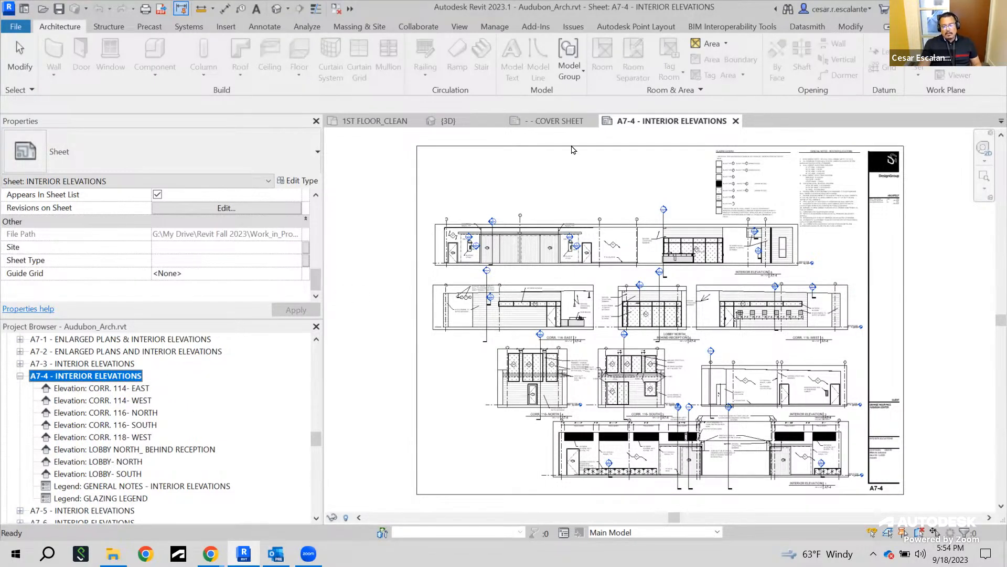
Zoom and pan across the A7-4 sheet to examine the interior elevation viewports
scroll(692, 207, up, 5)
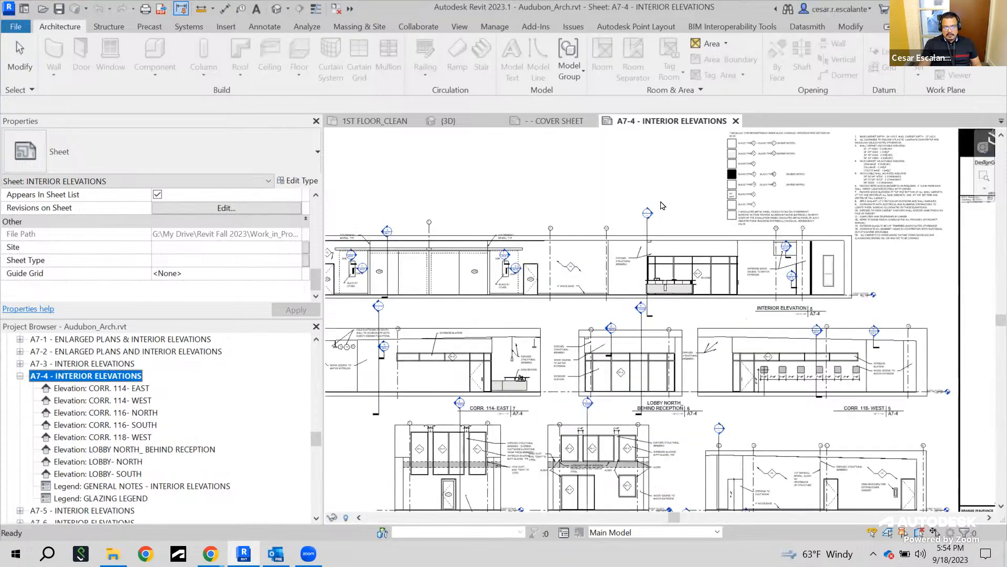
mouse_move(702, 244)
middle_down()
mouse_move(679, 259)
mouse_move(461, 244)
mouse_move(899, 253)
middle_up()
scroll(899, 253, down, 3)
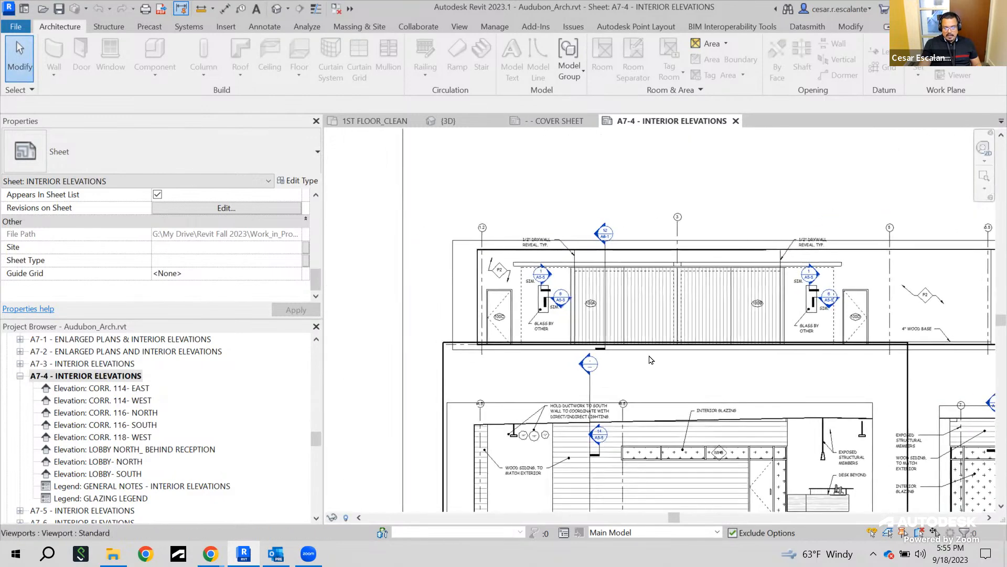
scroll(651, 361, up, 2)
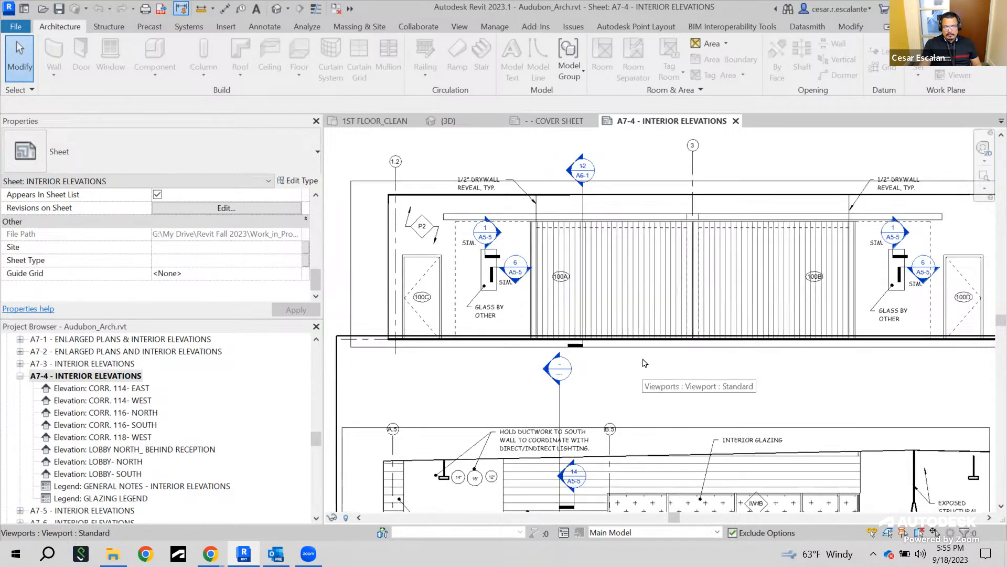
scroll(644, 362, down, 1)
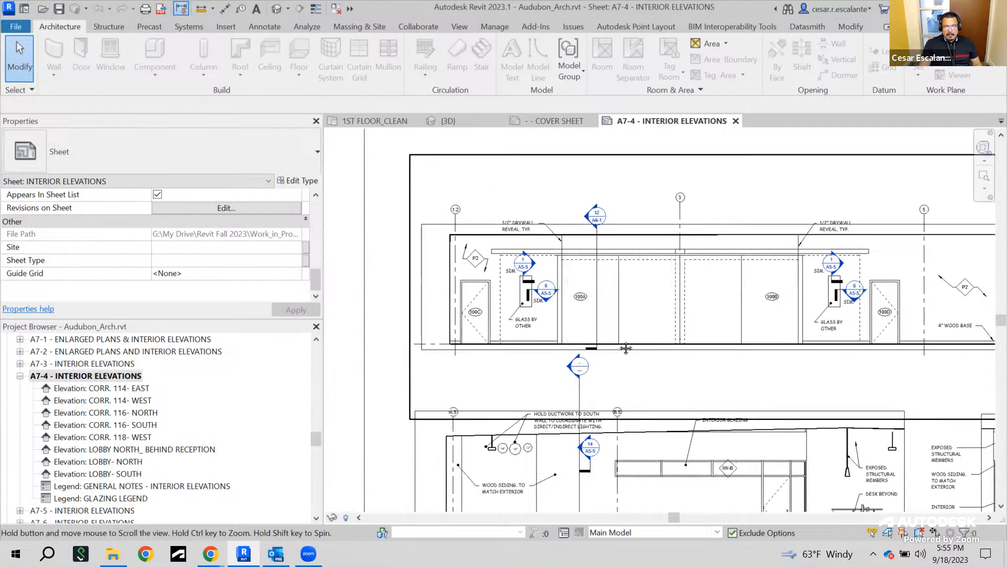
middle_drag(765, 357, 588, 336)
scroll(656, 330, down, 4)
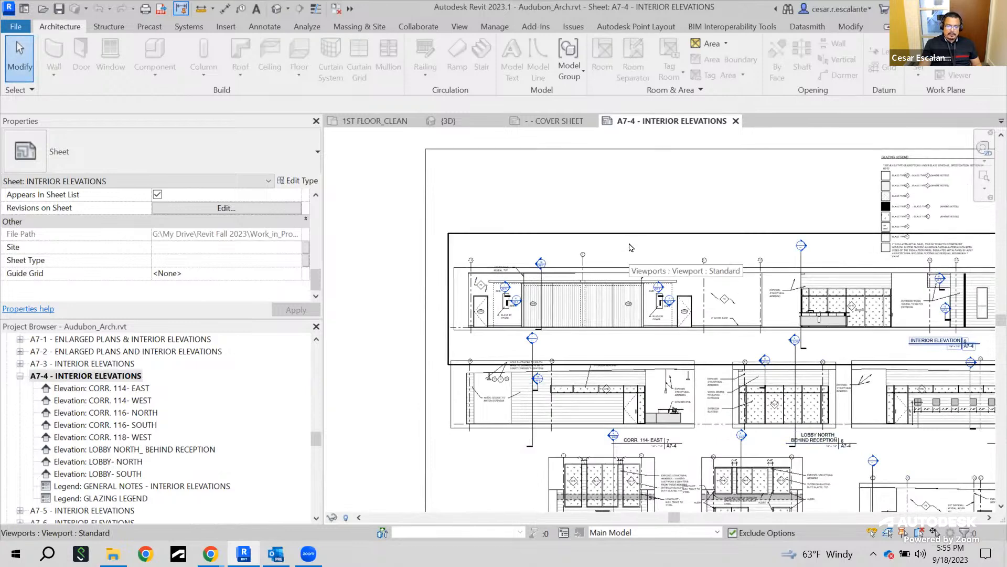
Activate the LOBBY- NORTH elevation viewport on the sheet and deactivate it again, repeating once
double_click(631, 247)
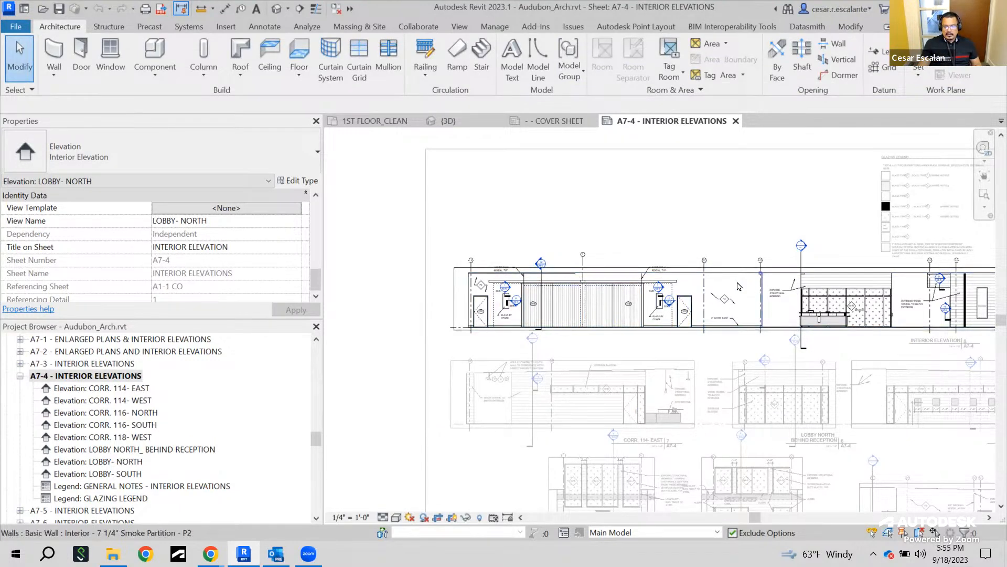
middle_drag(760, 329, 848, 324)
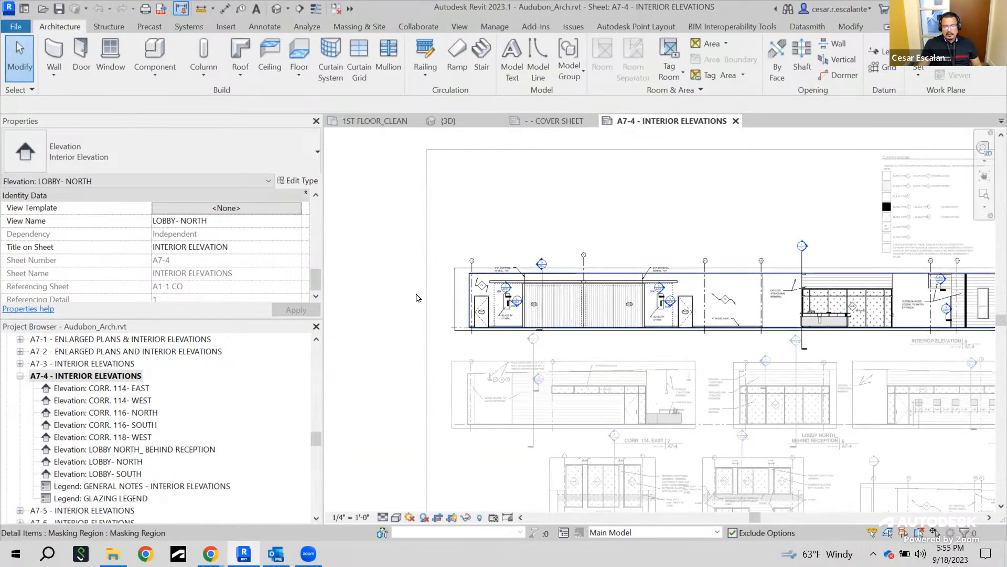
double_click(370, 273)
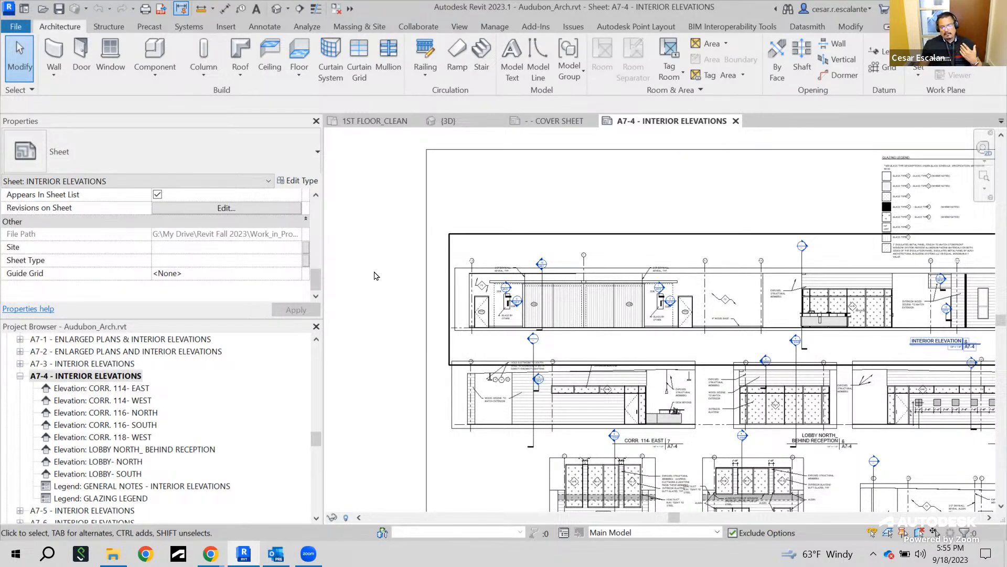
double_click(496, 258)
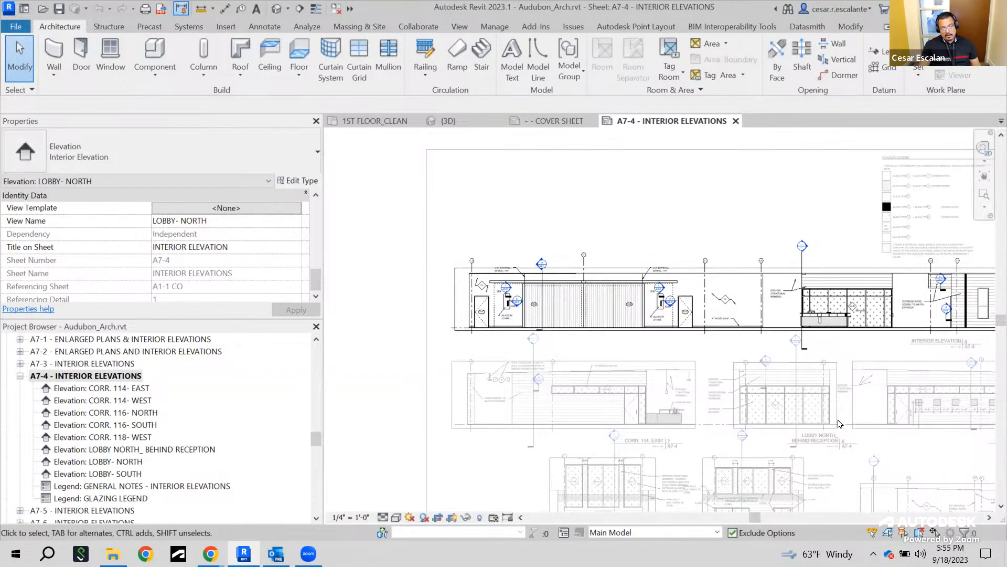
scroll(402, 285, up, 2)
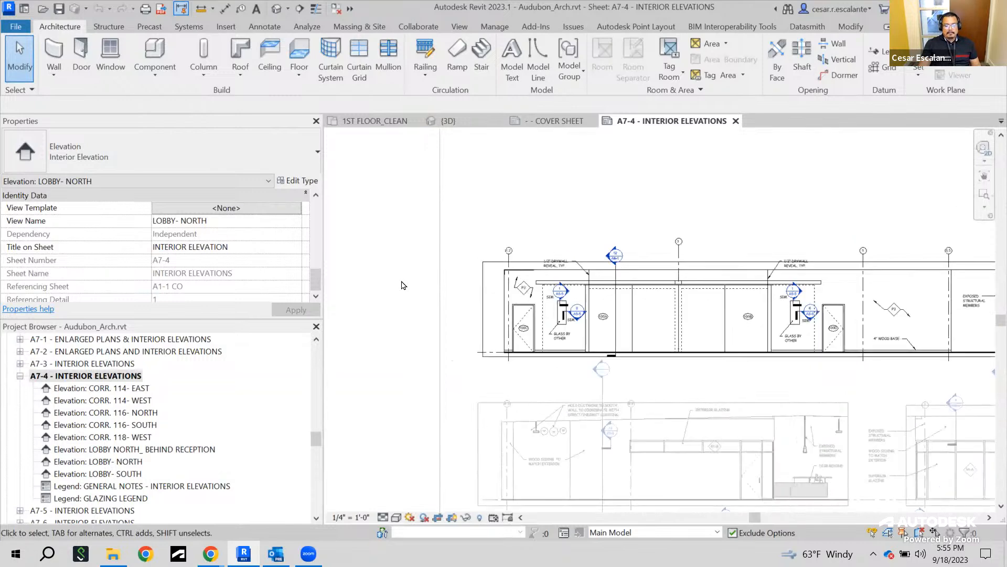
double_click(402, 285)
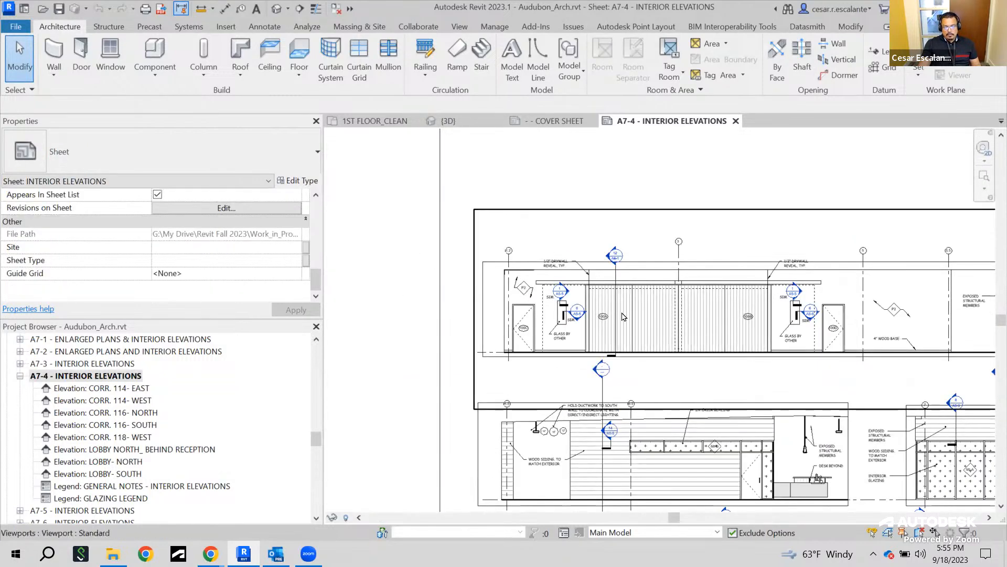
Zoom to the sheet's notes area and select the GENERAL NOTES - INTERIOR ELEVATIONS viewport to inspect its properties
scroll(410, 241, down, 4)
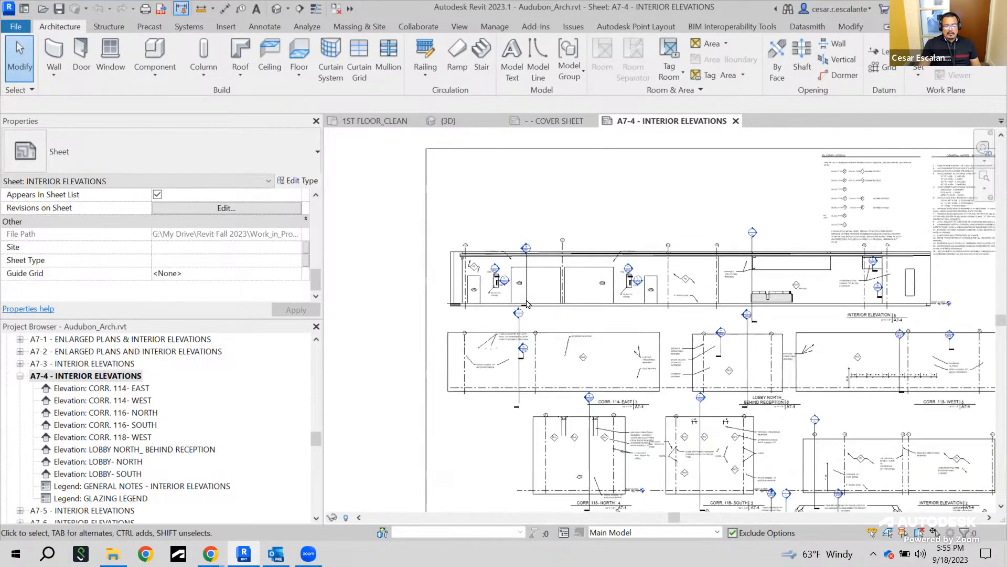
middle_drag(874, 309, 834, 335)
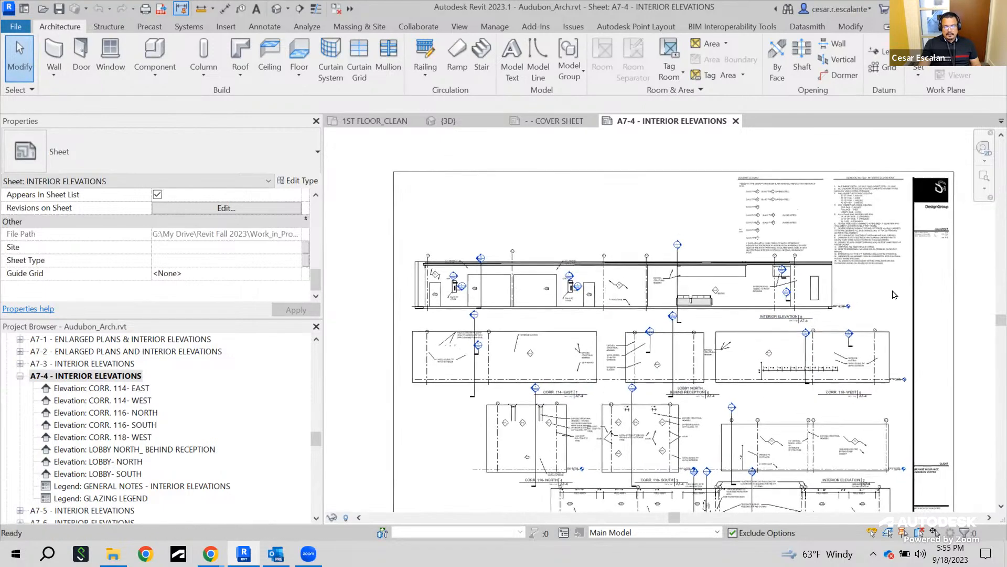
scroll(873, 232, up, 5)
scroll(790, 160, up, 2)
middle_drag(787, 155, 686, 294)
scroll(686, 296, down, 1)
click(662, 269)
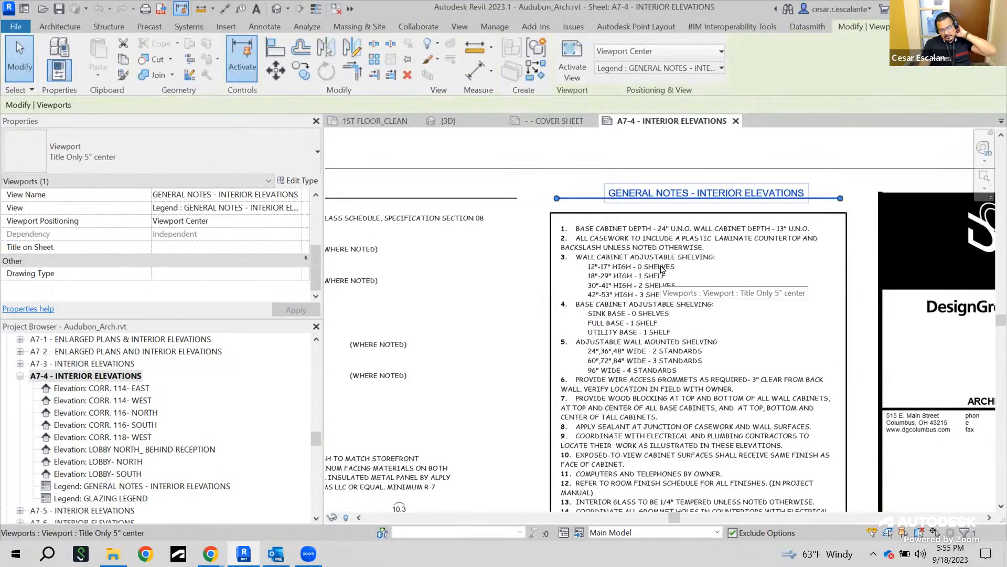
scroll(662, 268, down, 2)
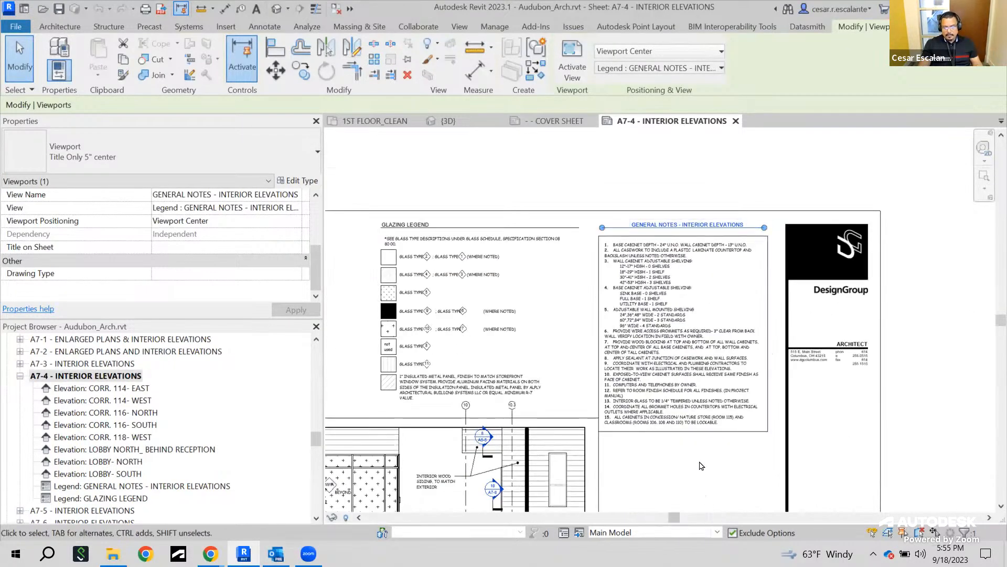
key(Escape)
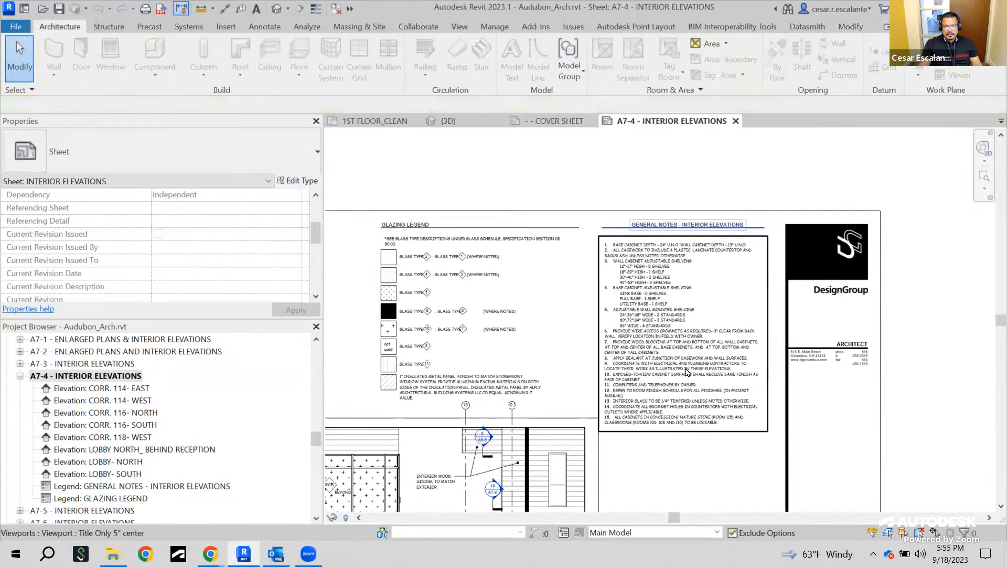
Select the GENERAL NOTES - INTERIOR ELEVATIONS viewport on the A7-4 sheet, activate it, then deactivate it
click(668, 321)
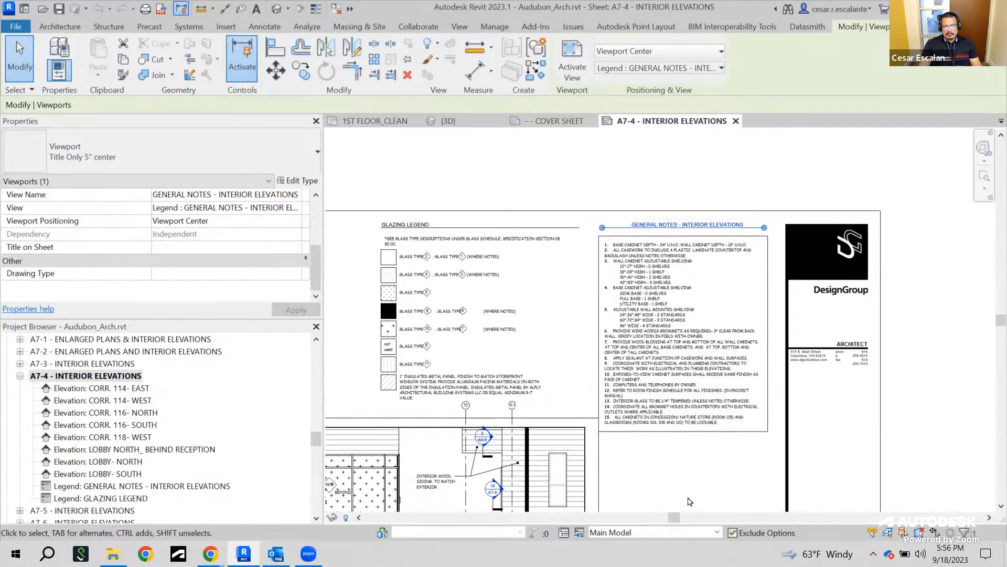
scroll(205, 268, up, 2)
scroll(212, 265, up, 1)
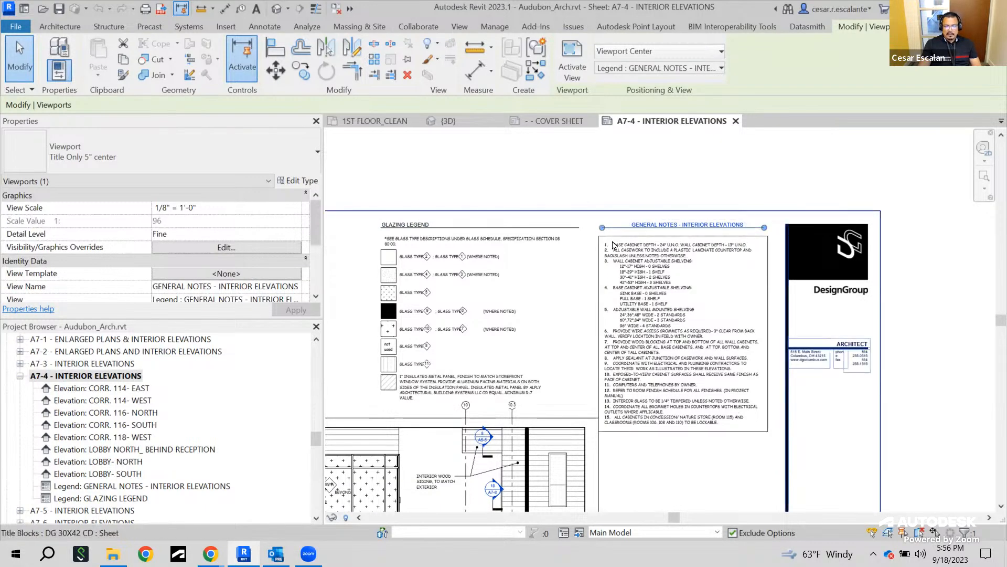
scroll(614, 245, up, 2)
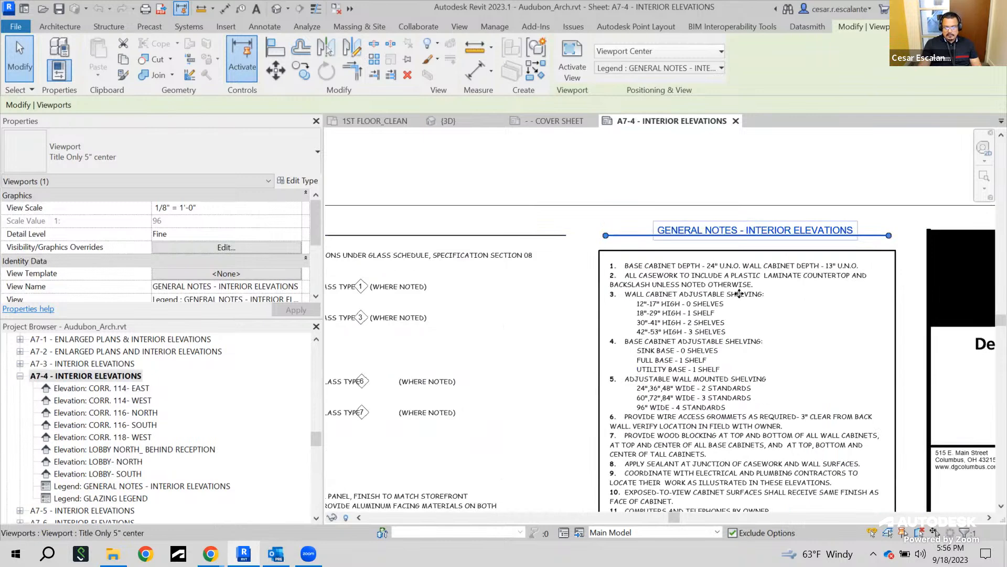
double_click(739, 294)
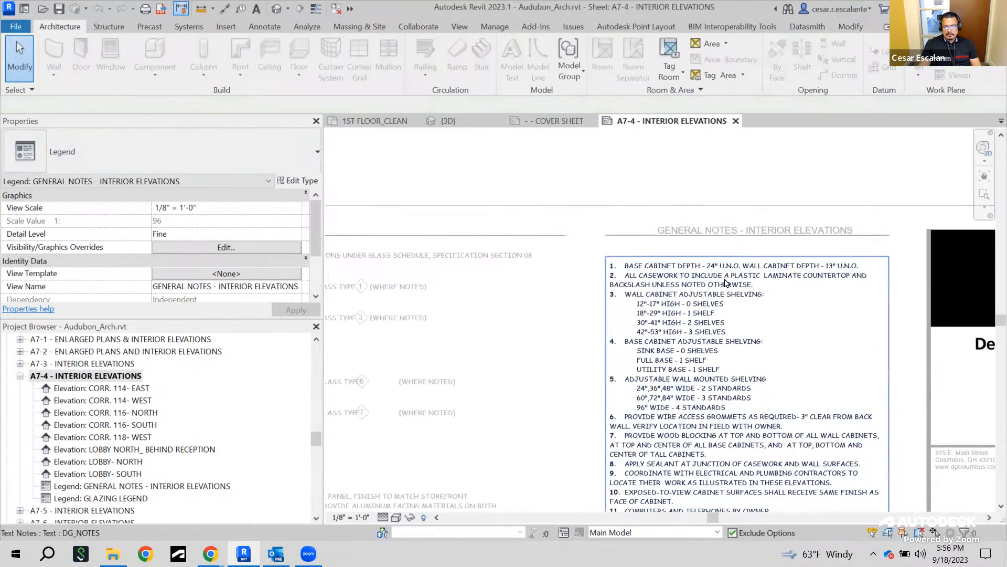
double_click(649, 181)
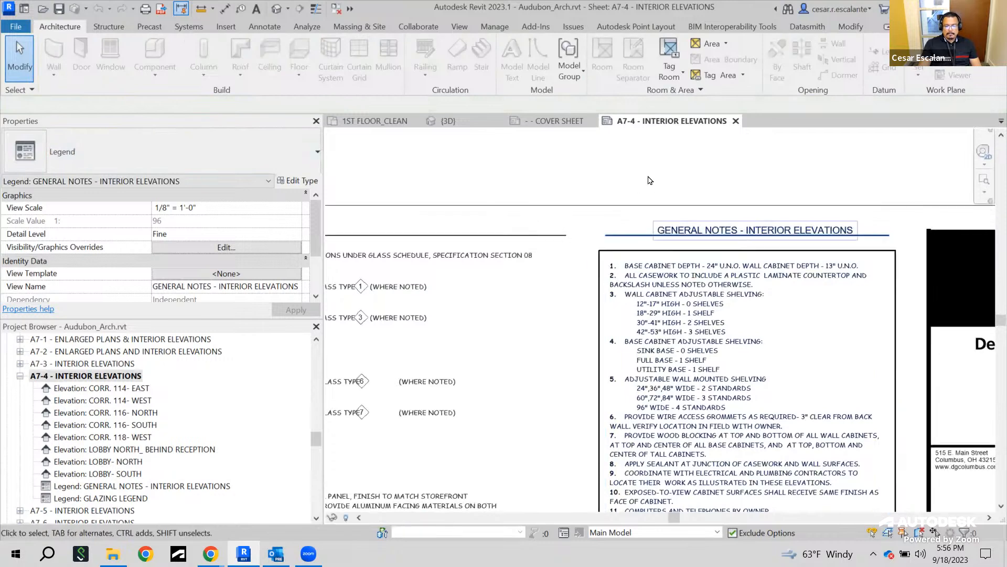
Select the LOBBY- NORTH elevation viewport and zoom across the A7-4 sheet to examine its elevations
scroll(749, 196, down, 4)
scroll(787, 241, down, 2)
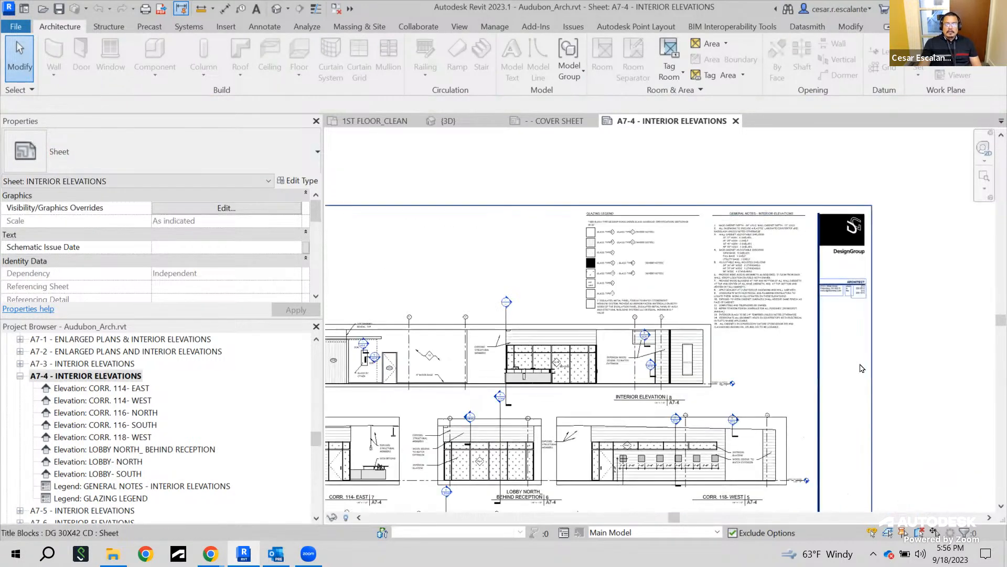
scroll(817, 316, up, 2)
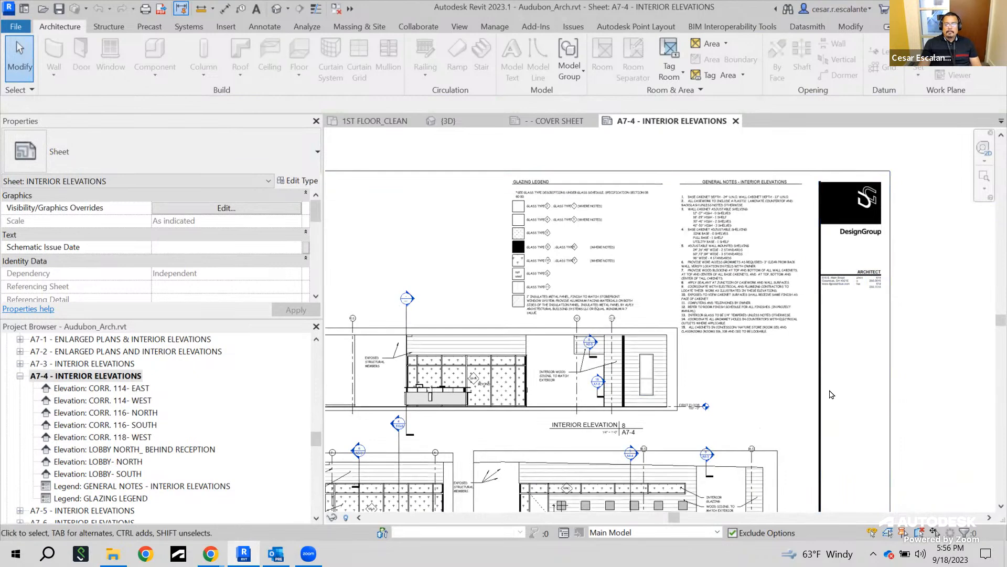
click(656, 368)
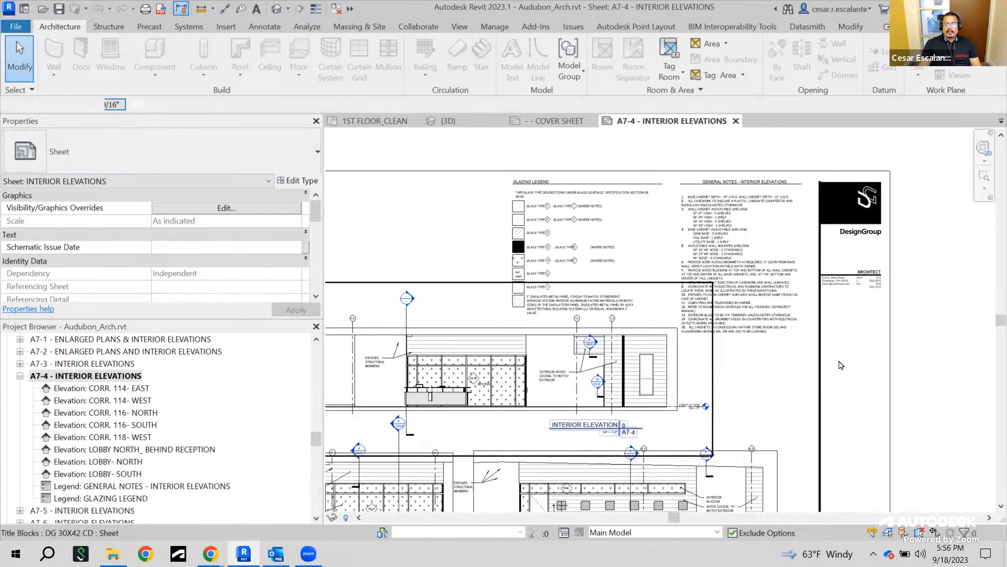
scroll(824, 370, down, 2)
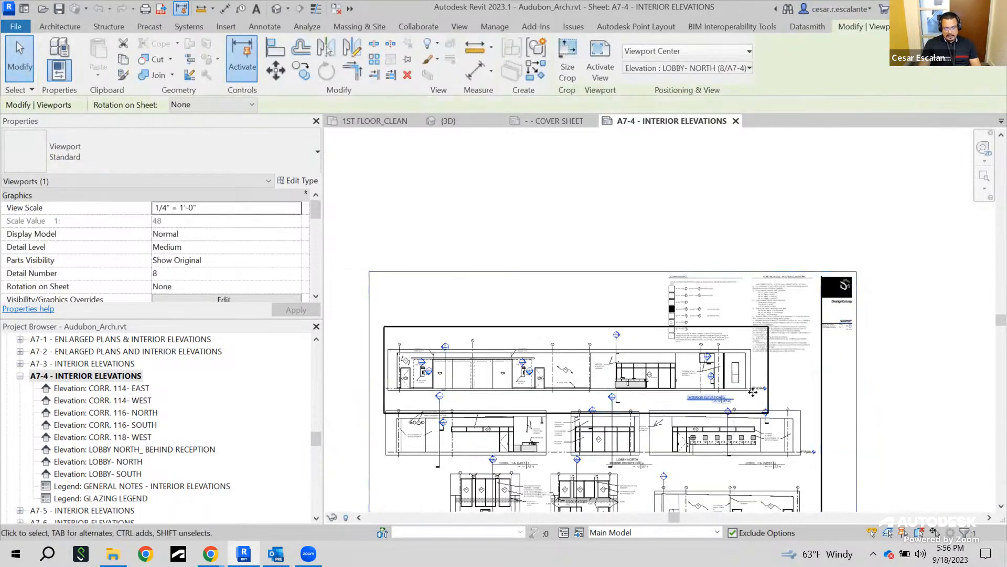
middle_drag(891, 304, 960, 278)
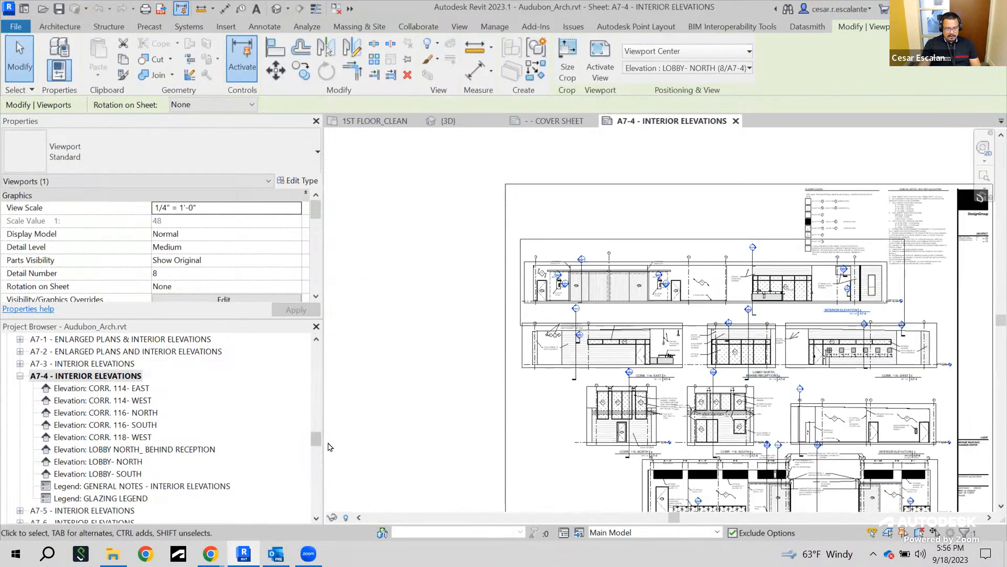
scroll(603, 297, up, 2)
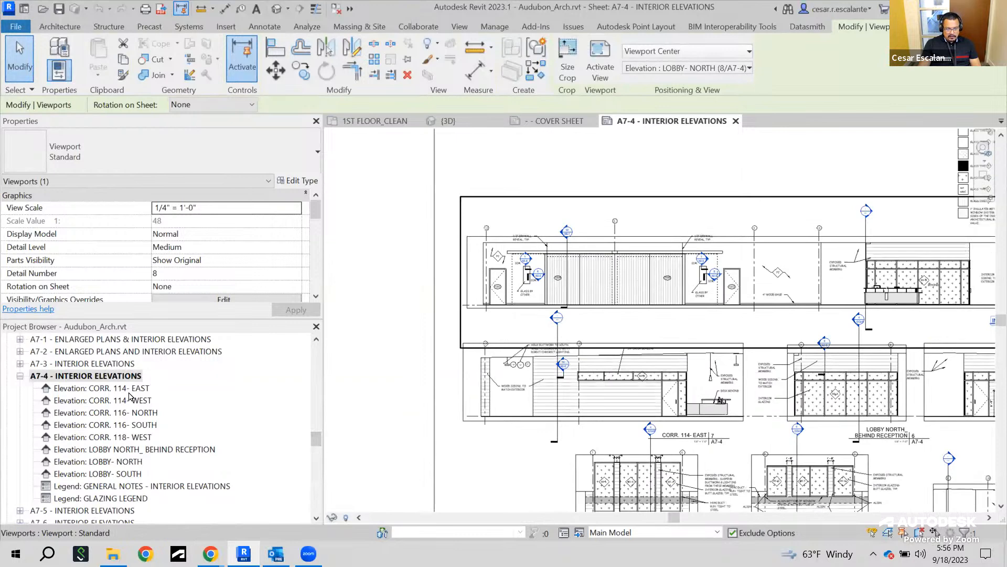
Open the A7-3 - INTERIOR ELEVATIONS sheet and expand its list of placed views
click(116, 367)
double_click(29, 365)
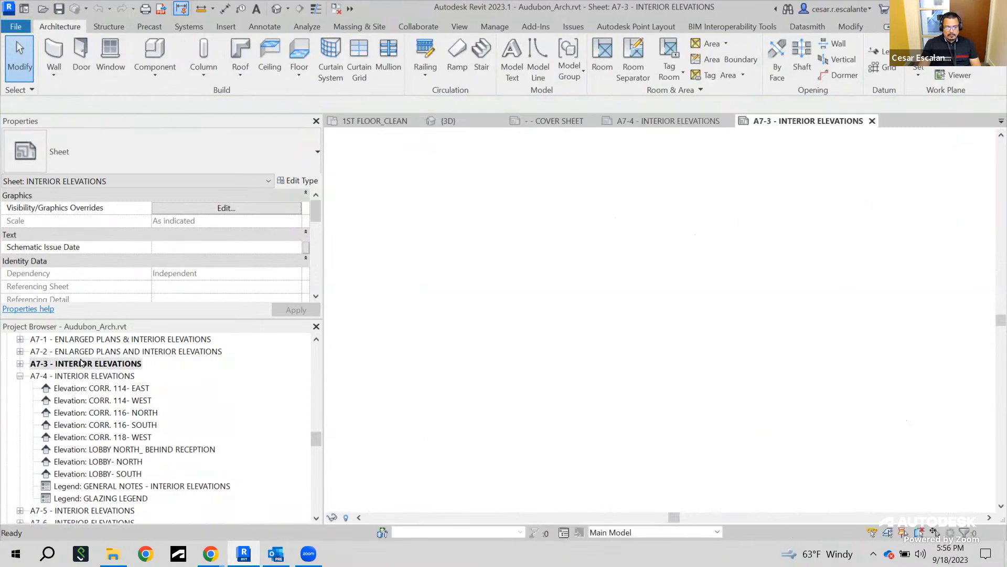
click(20, 363)
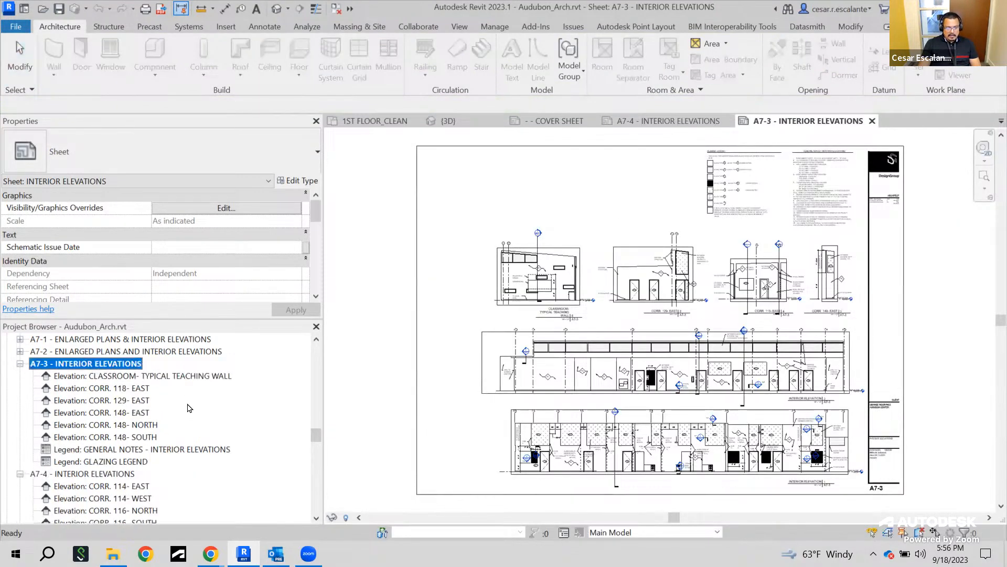
Try to place the CORR. 114- EAST interior elevation view onto the A7-3 sheet
drag(316, 439, 317, 348)
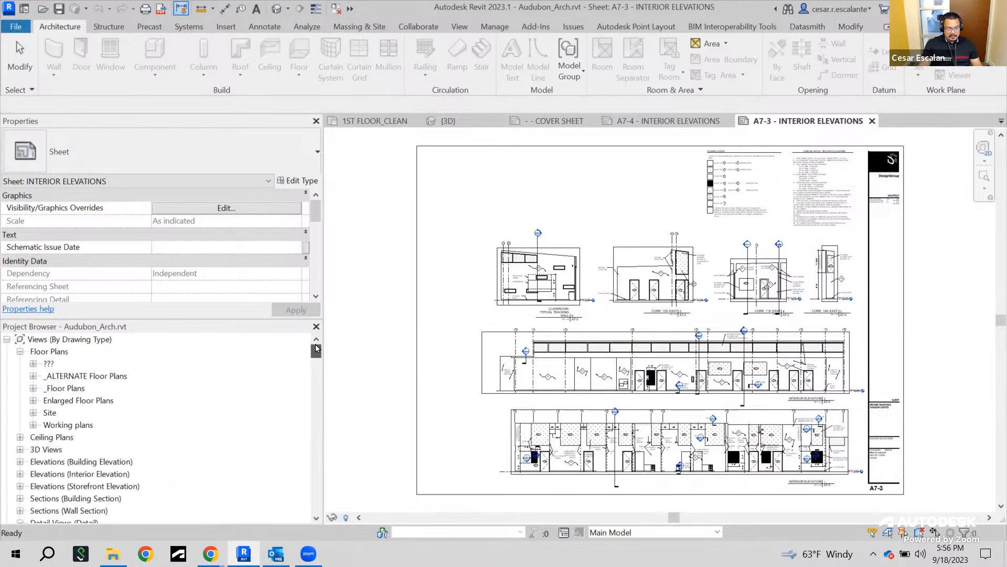
click(20, 474)
scroll(176, 465, down, 1)
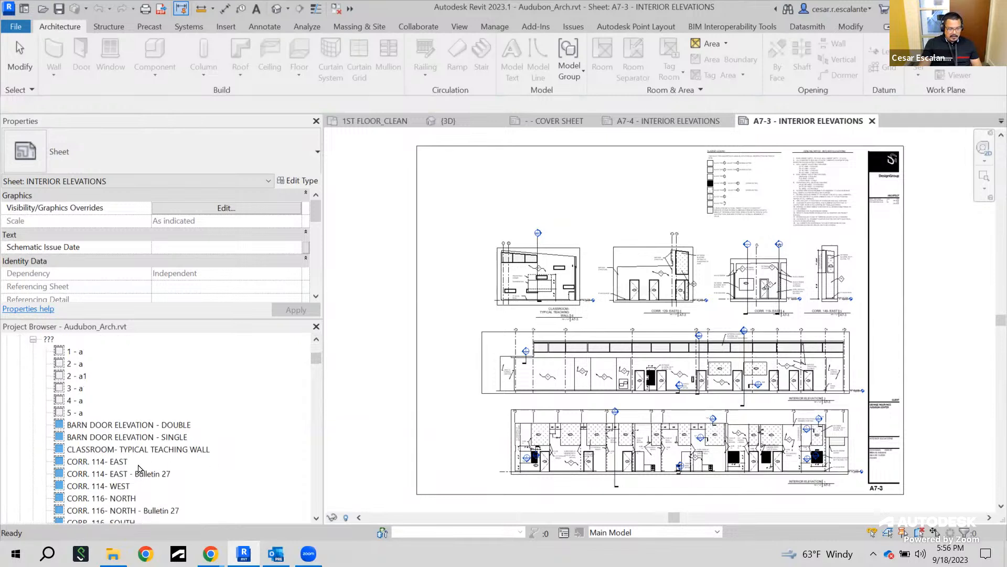
click(106, 462)
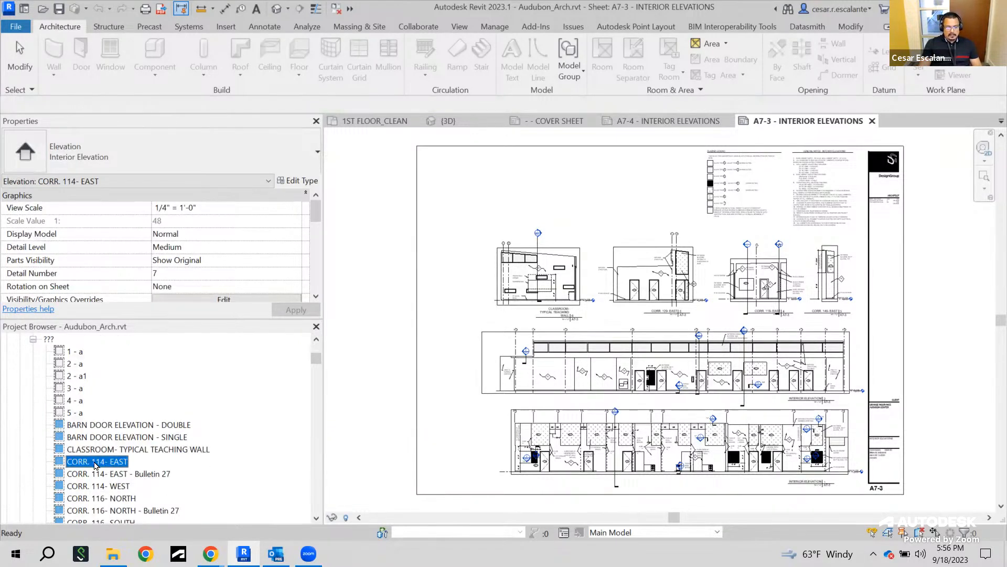
drag(94, 466, 504, 191)
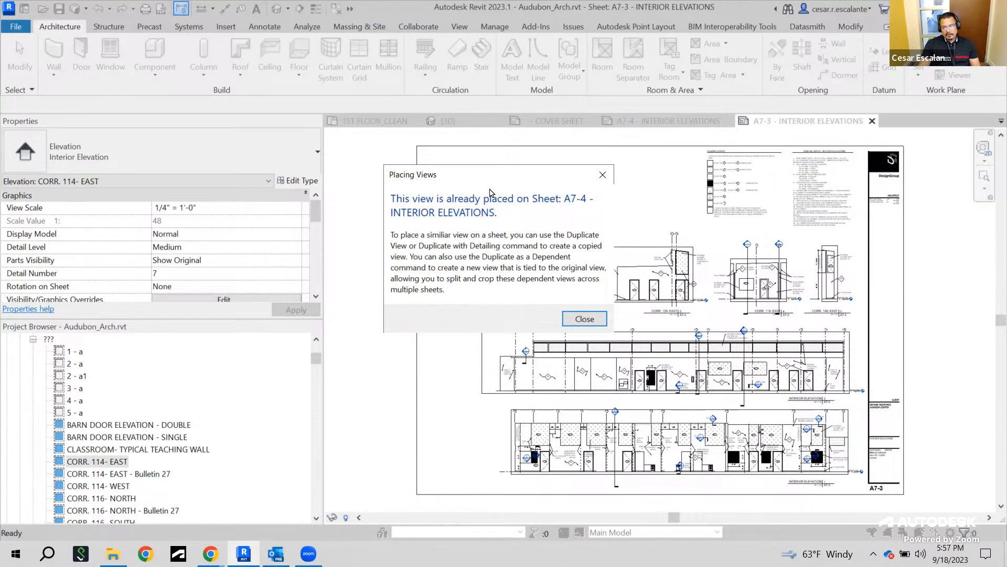
click(585, 320)
Zoom and pan across the A7-3 sheet to examine its notes and interior elevation viewports
scroll(871, 173, up, 3)
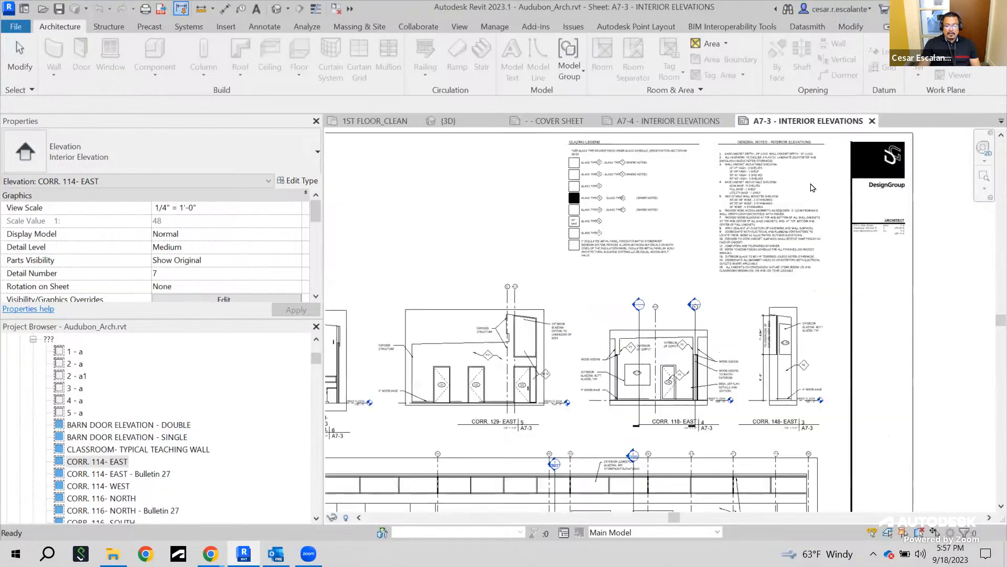
key(Escape)
scroll(733, 278, down, 3)
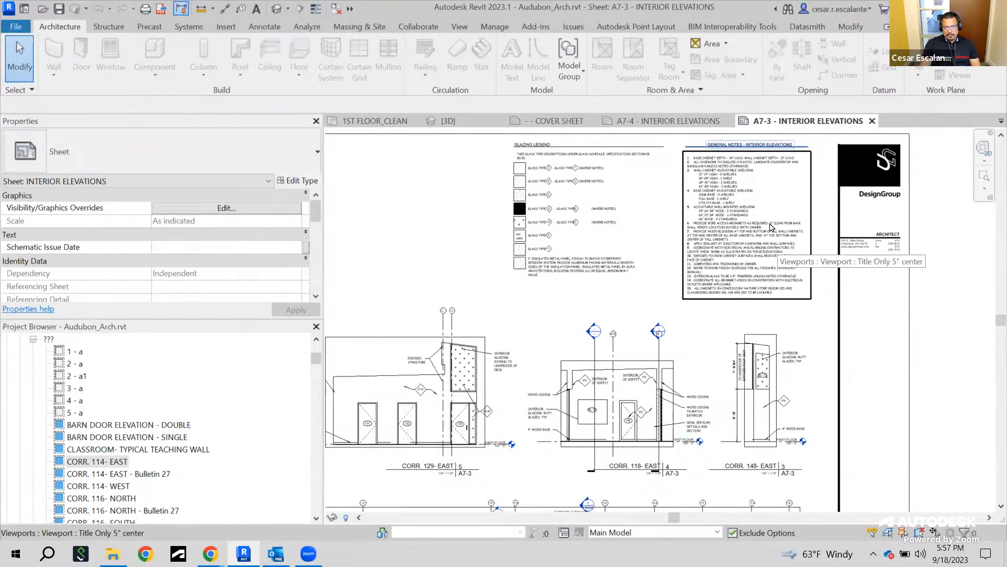
scroll(696, 279, up, 3)
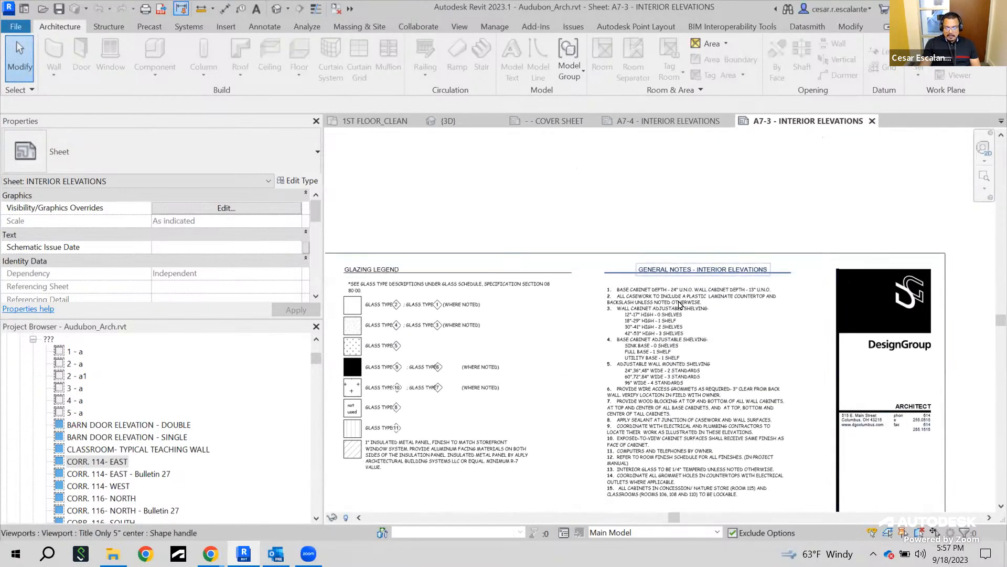
scroll(696, 280, up, 4)
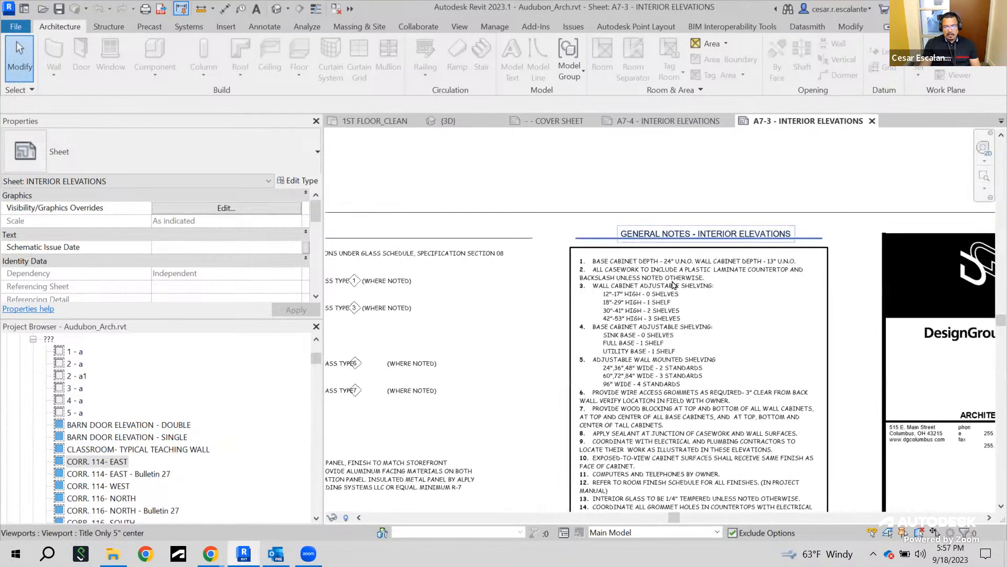
scroll(674, 286, down, 5)
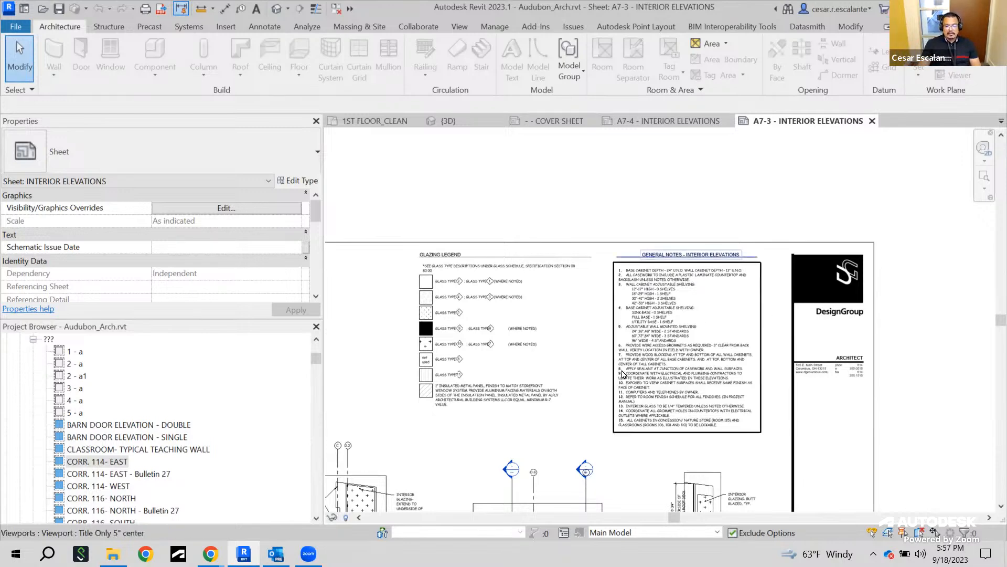
scroll(782, 311, down, 4)
middle_drag(840, 278, 859, 269)
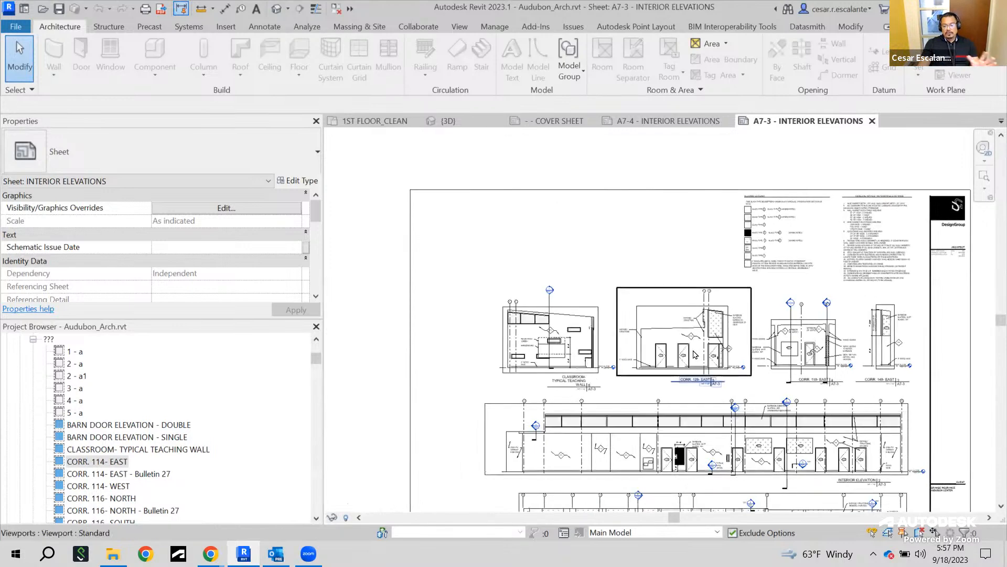
middle_drag(849, 346, 716, 314)
middle_drag(489, 345, 634, 329)
scroll(577, 315, up, 4)
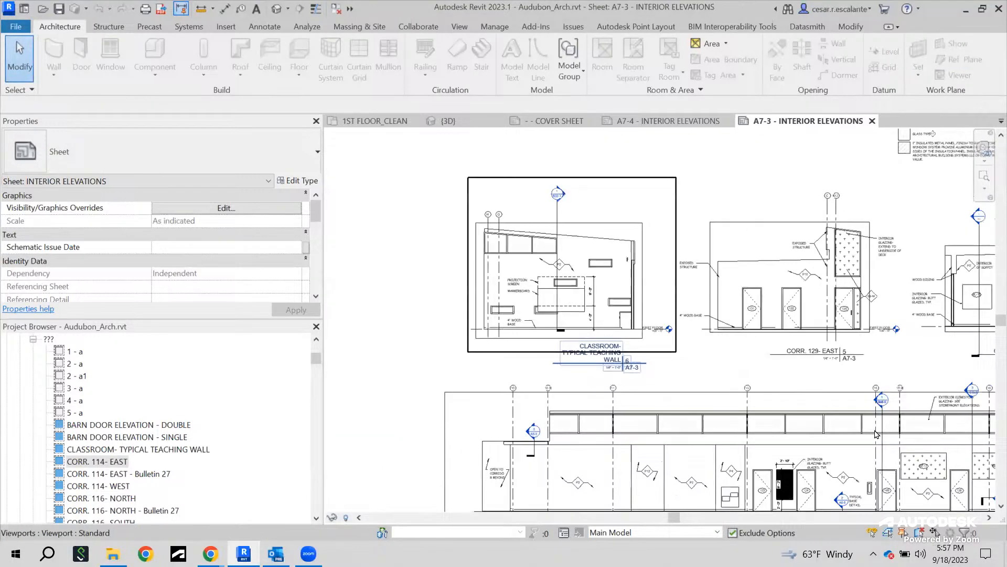
middle_drag(682, 399, 709, 420)
scroll(709, 420, down, 2)
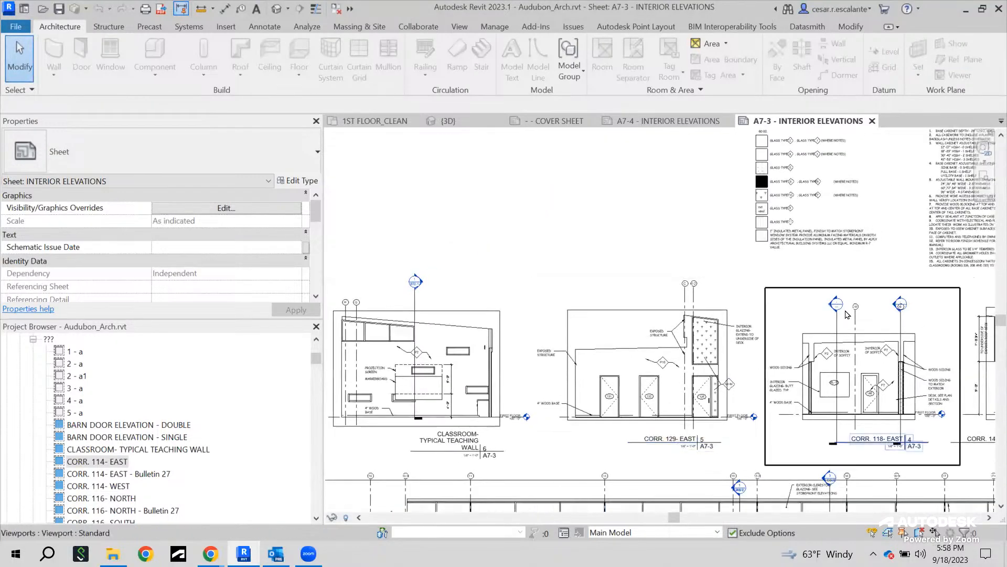
scroll(725, 391, up, 3)
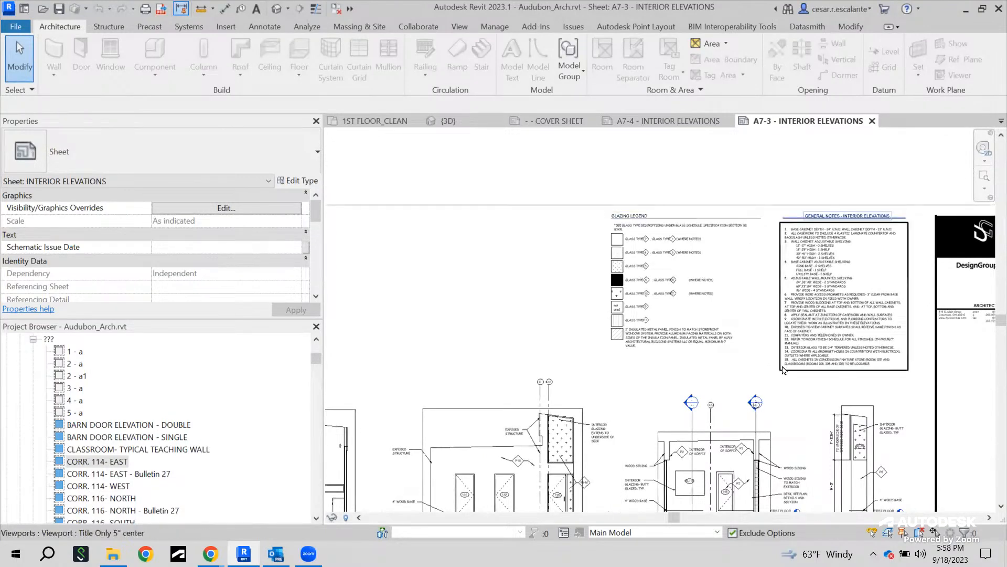
middle_drag(742, 317, 893, 287)
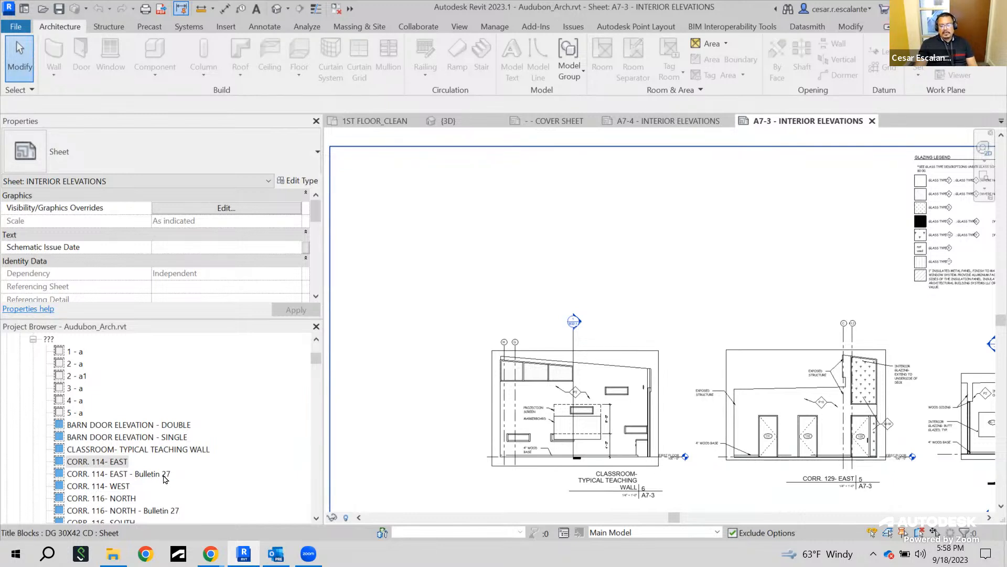
Open the CORR. 114- EAST - Bulletin 27 elevation view from the project browser
right_click(122, 465)
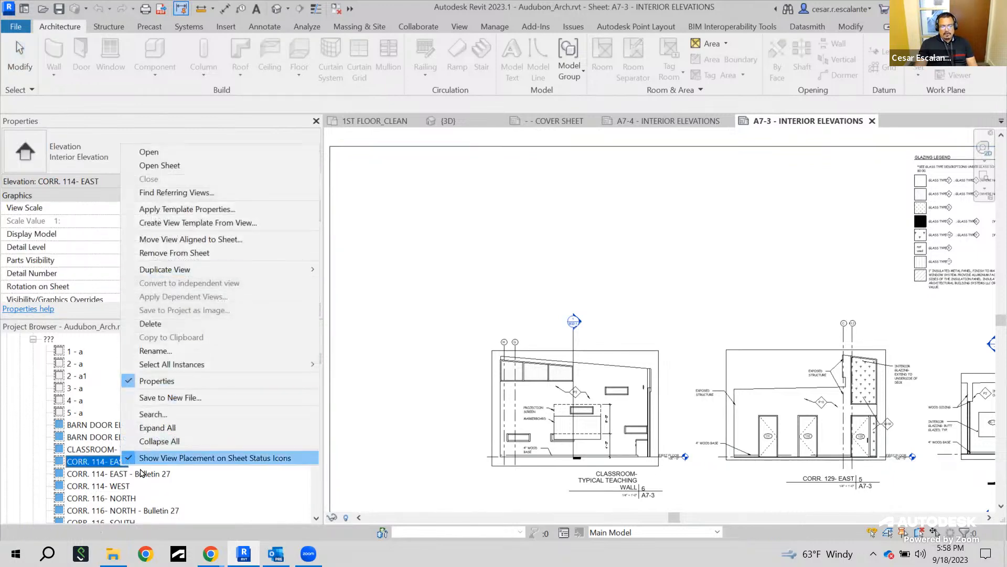
double_click(133, 475)
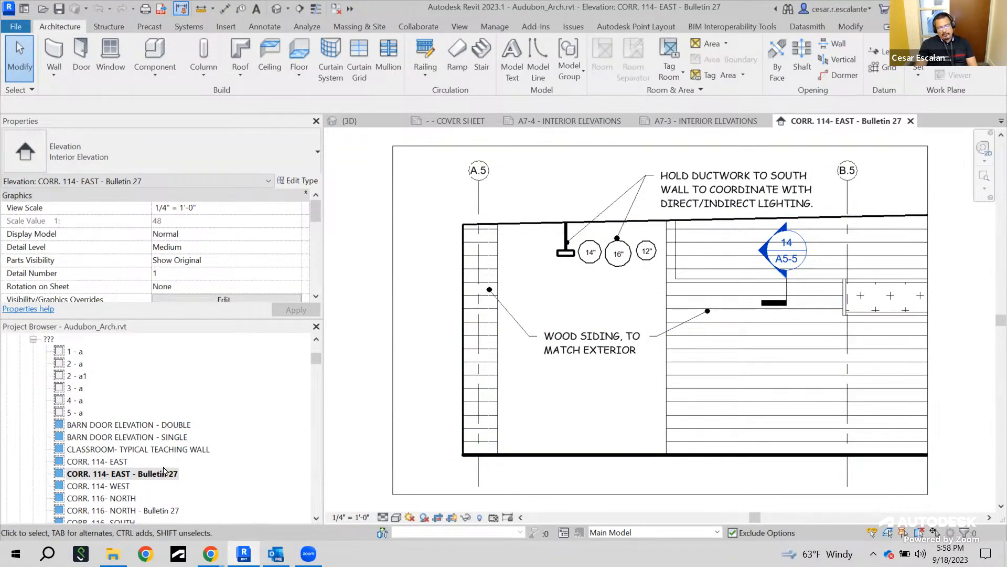
Open the original CORR. 114- EAST elevation view and zoom out to compare it with the Bulletin 27 version
click(122, 462)
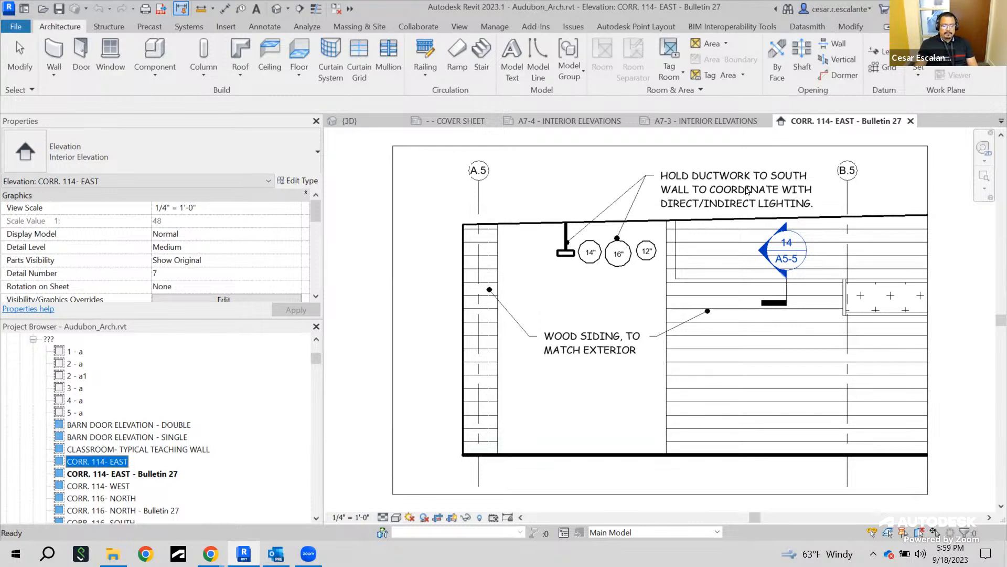
double_click(120, 464)
scroll(745, 270, up, 2)
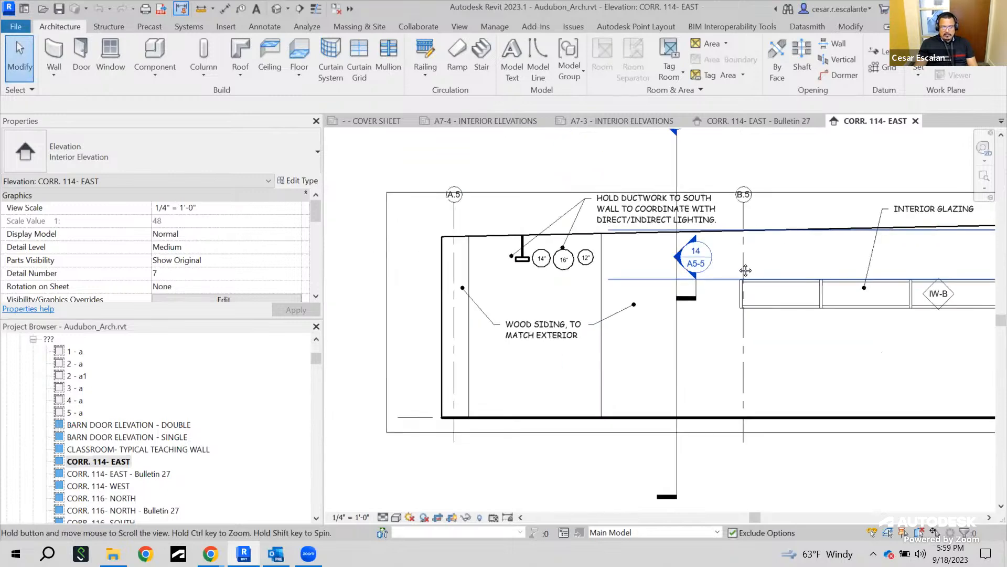
scroll(735, 269, down, 1)
middle_drag(674, 255, 739, 271)
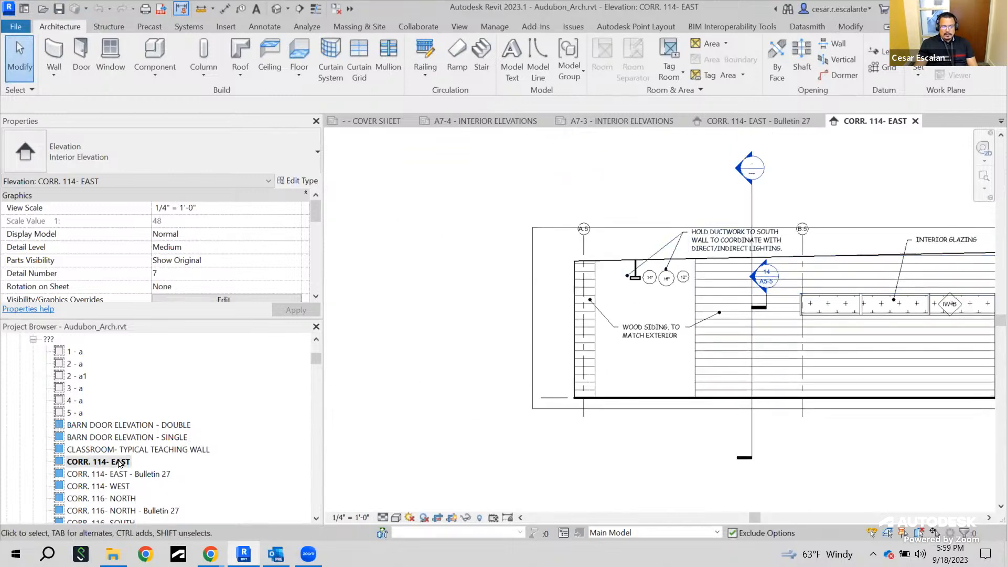
Duplicate the CORR. 114- EAST elevation view as a dependent view
click(147, 475)
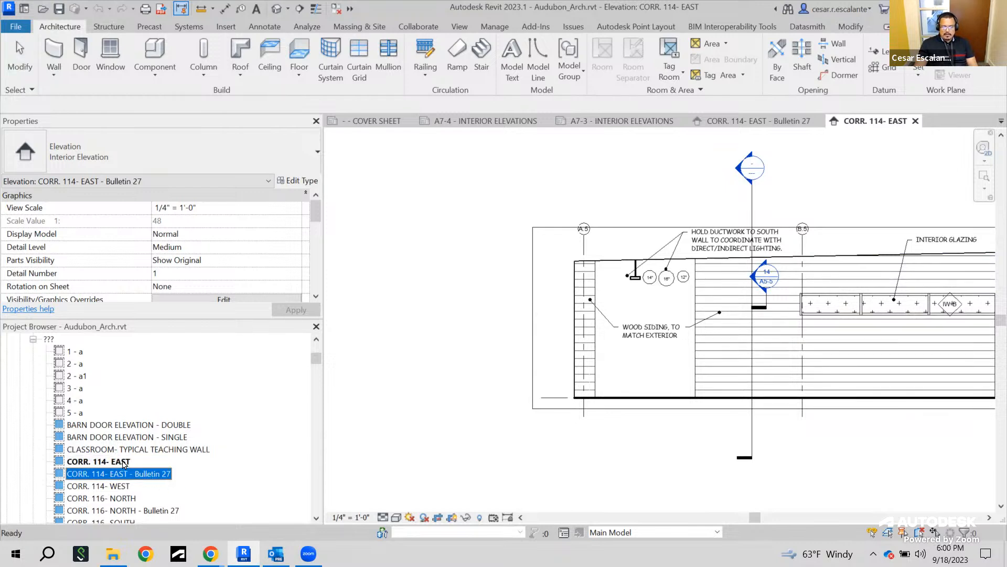
click(123, 465)
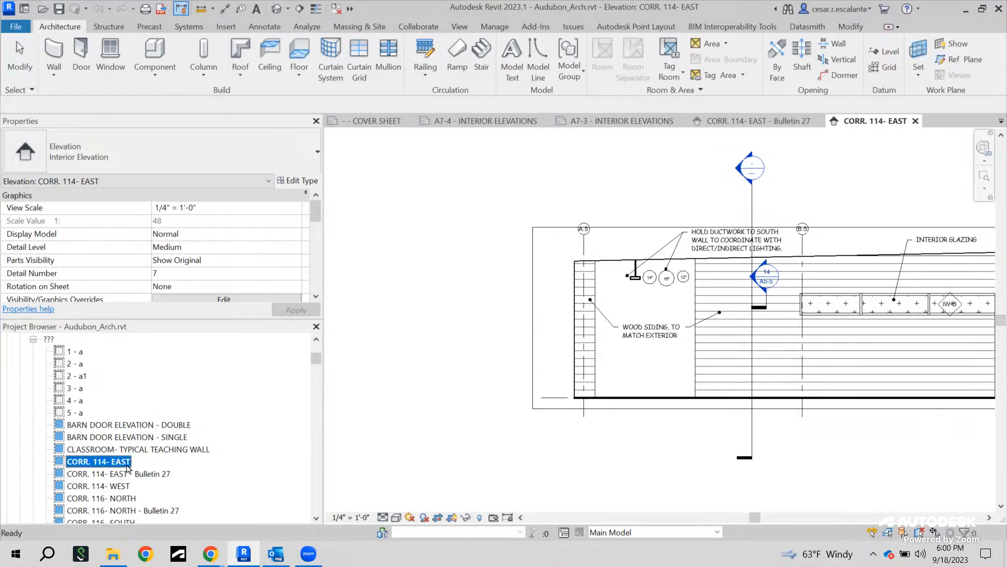
right_click(124, 463)
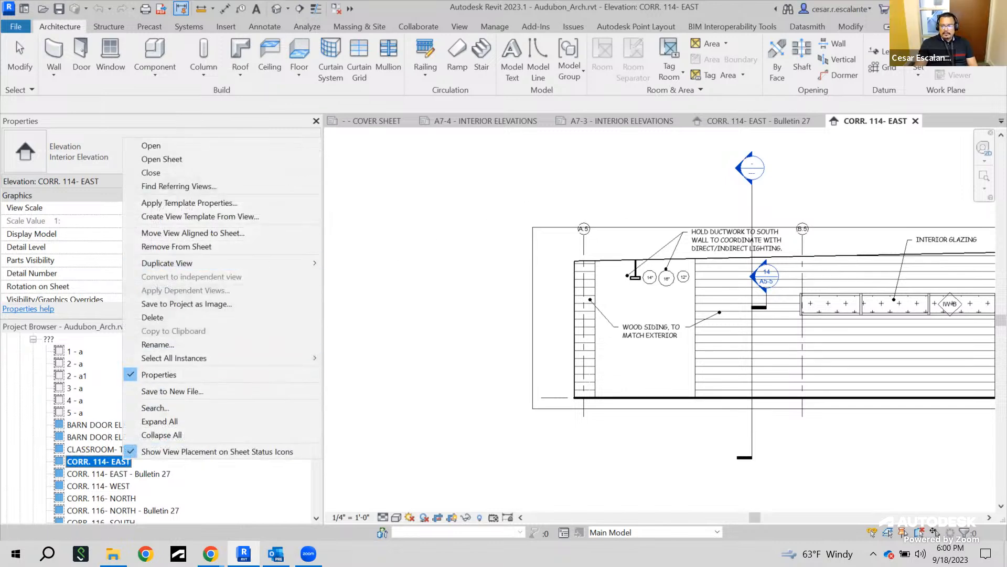
key(Escape)
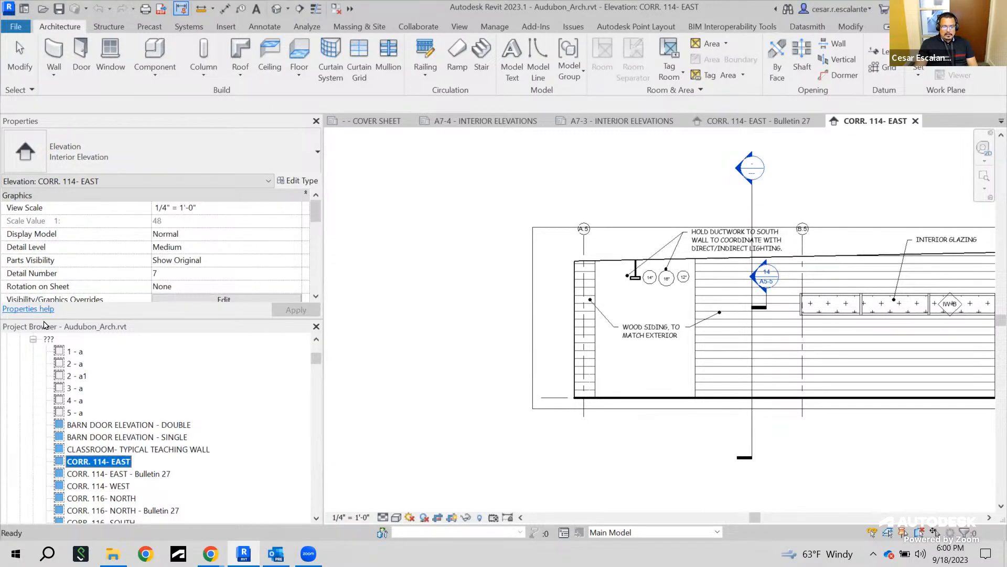
right_click(124, 465)
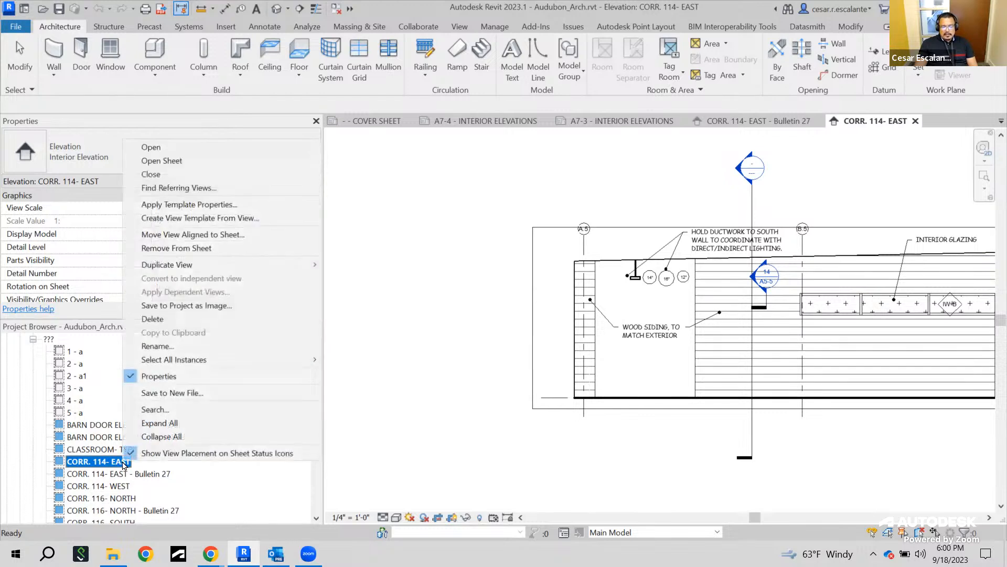
mouse_move(219, 264)
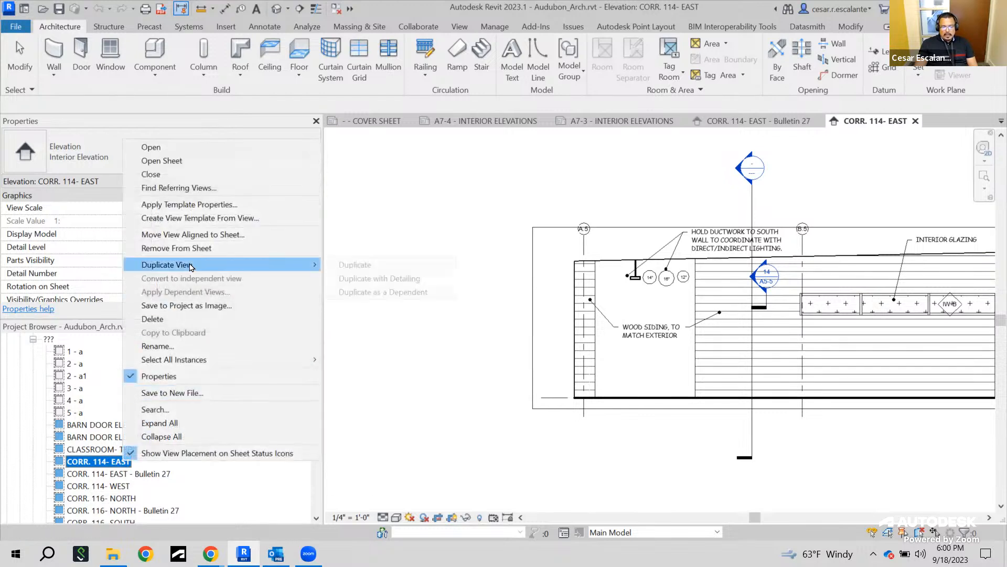
click(404, 298)
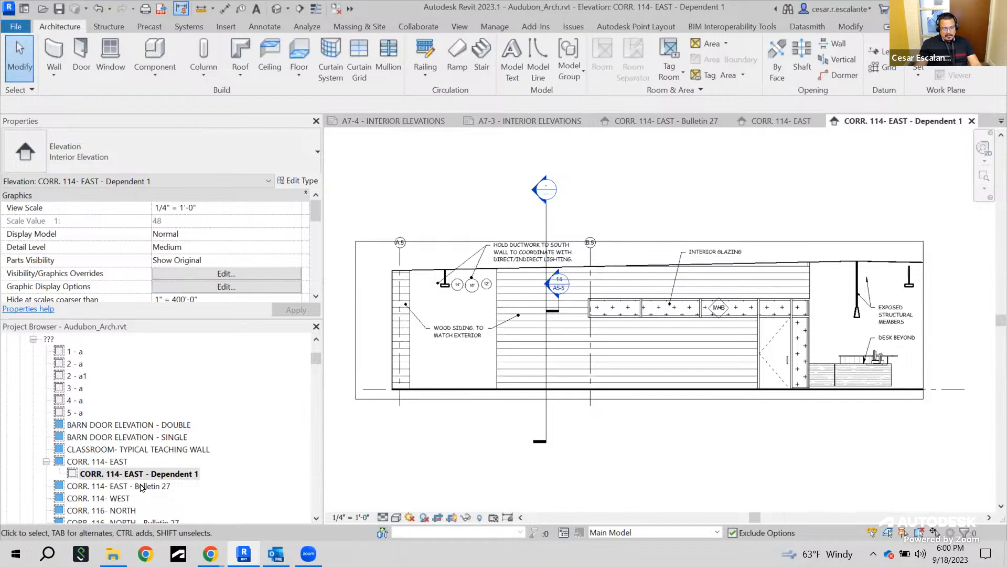
In the dependent view, edit the ductwork note to read "HOLD DUCTWORK TO SOUTH and NORTH WALL TO COORDINATE WITH DIRECT/INDIRECT LIGHTING."
drag(33, 450, 211, 488)
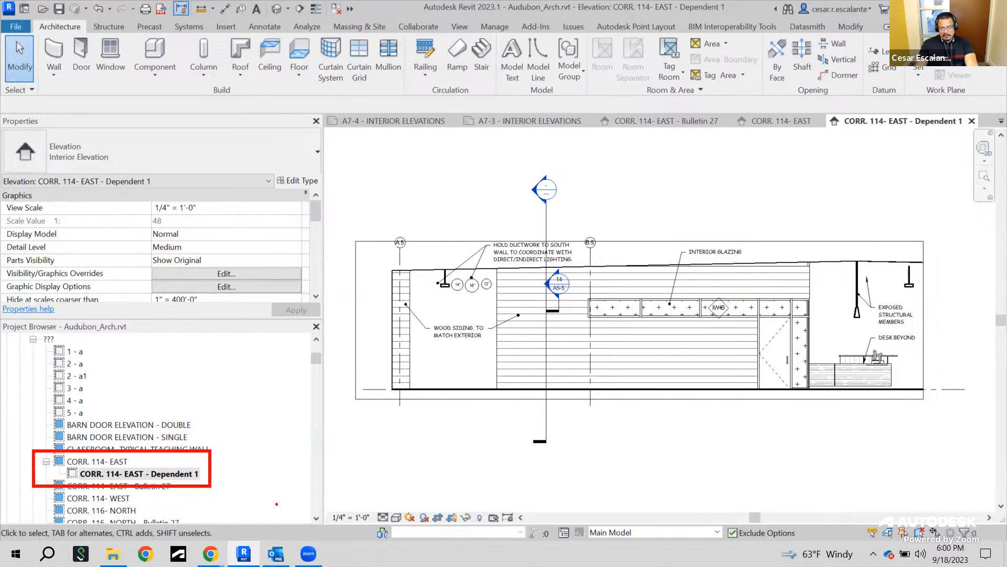
scroll(466, 252, up, 5)
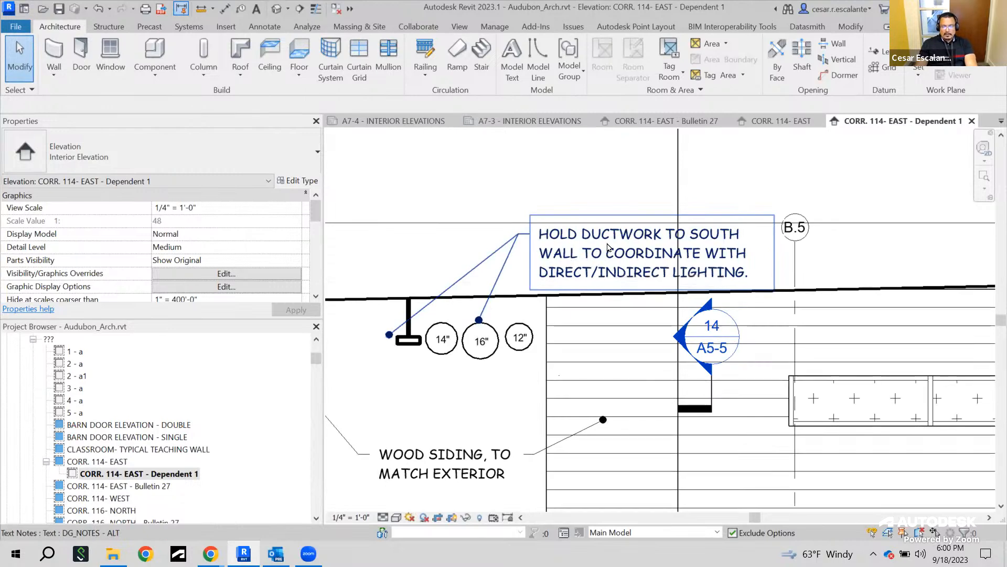
double_click(701, 234)
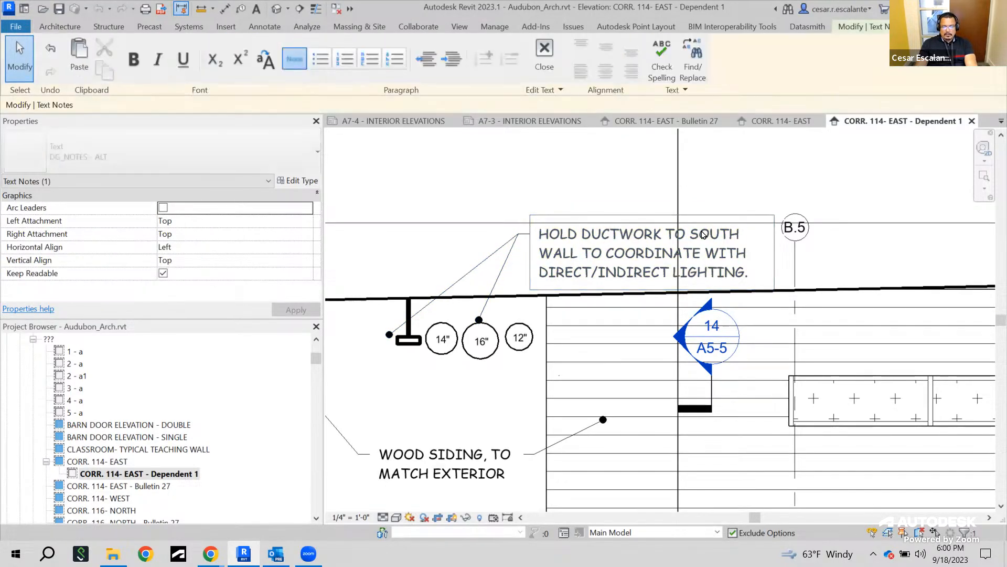
double_click(703, 234)
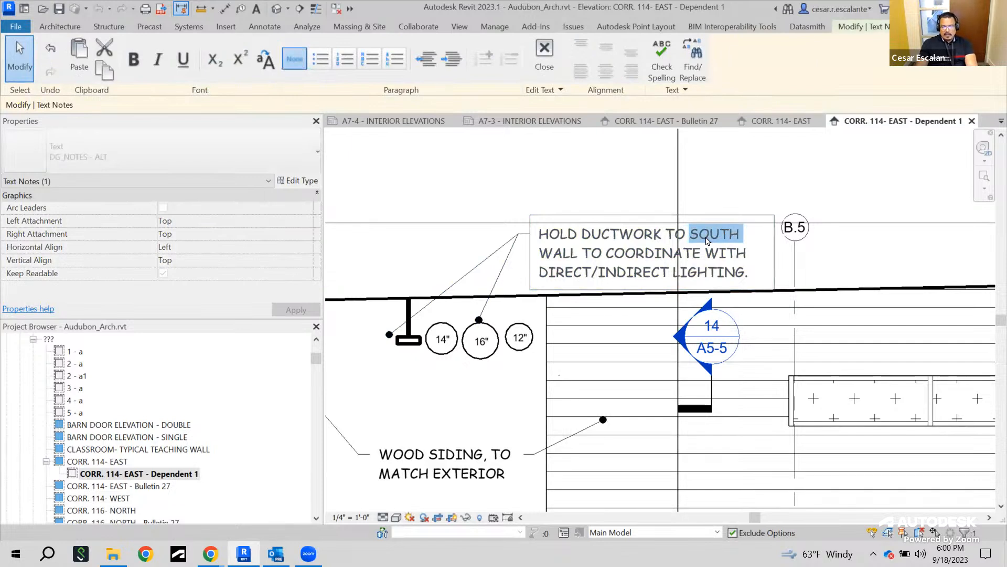
click(745, 239)
text(and)
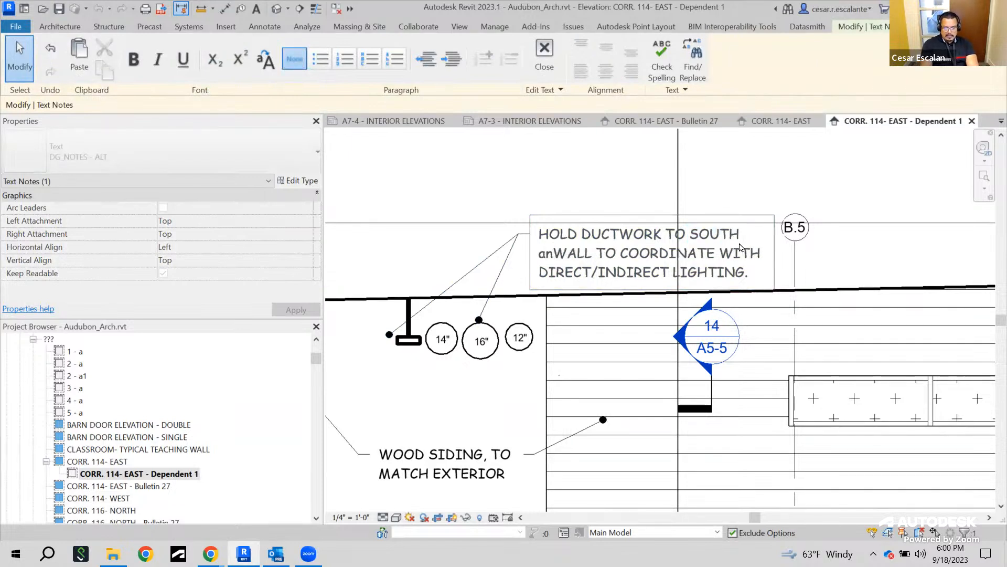
key(Caps_Lock)
text(NORTH WALL TO)
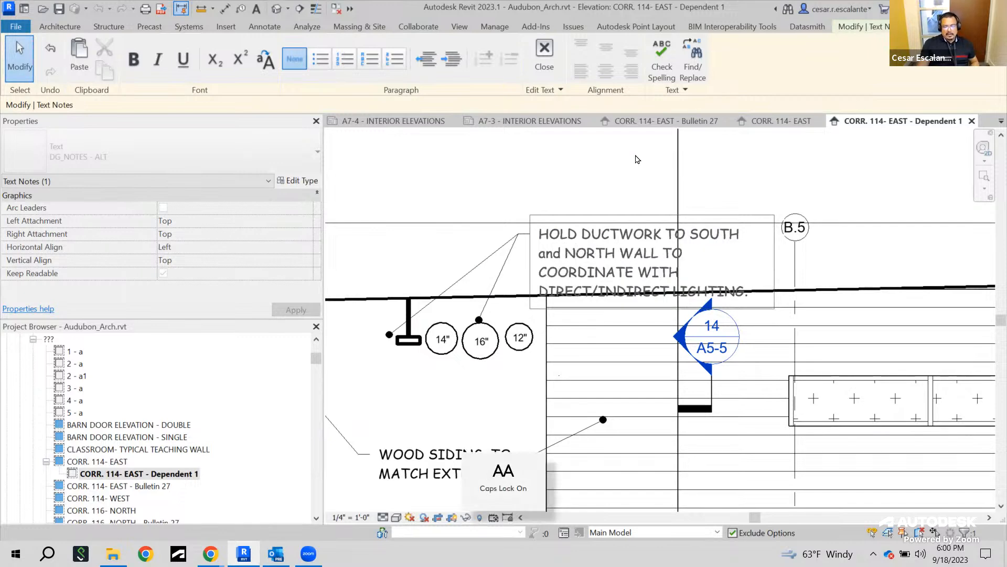
click(604, 172)
click(604, 172)
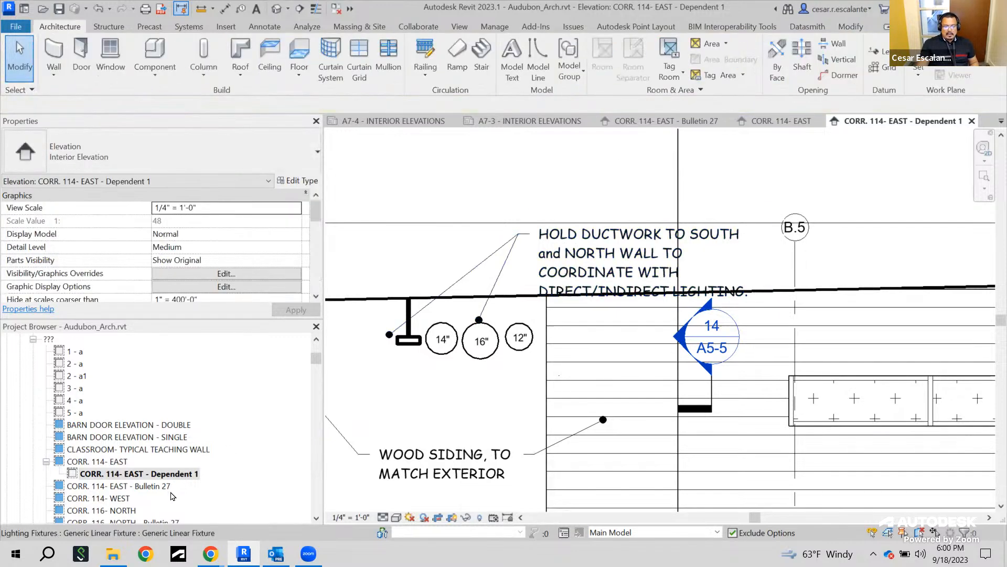
Open the parent CORR. 114- EAST elevation and examine its ductwork note and overall elevation
double_click(111, 462)
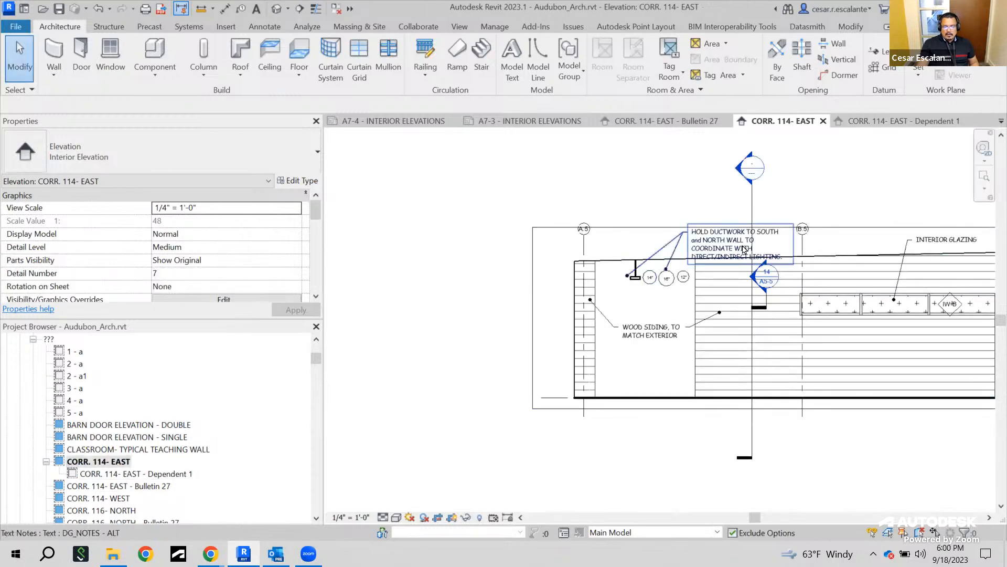
scroll(749, 263, up, 2)
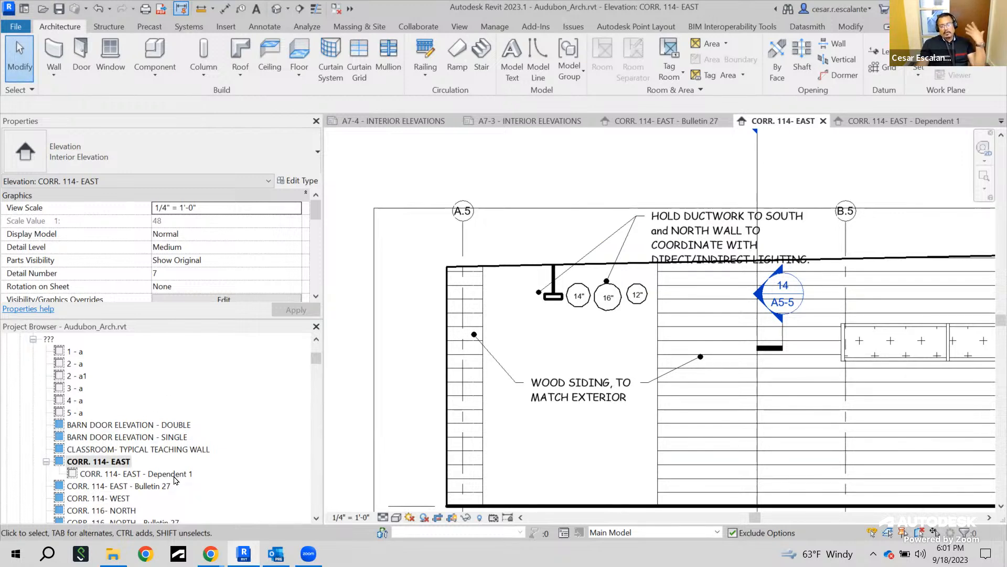
right_click(102, 463)
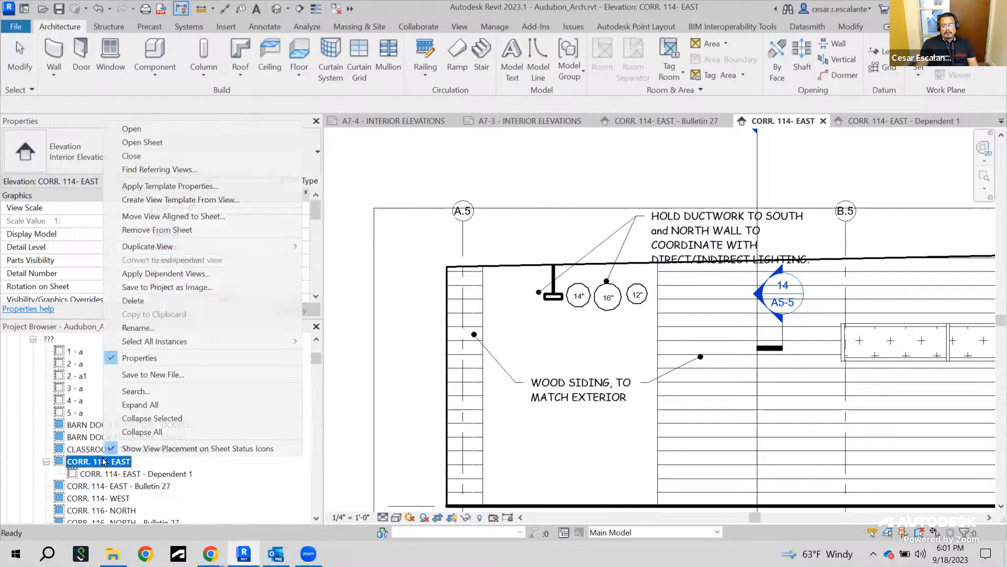
mouse_move(215, 248)
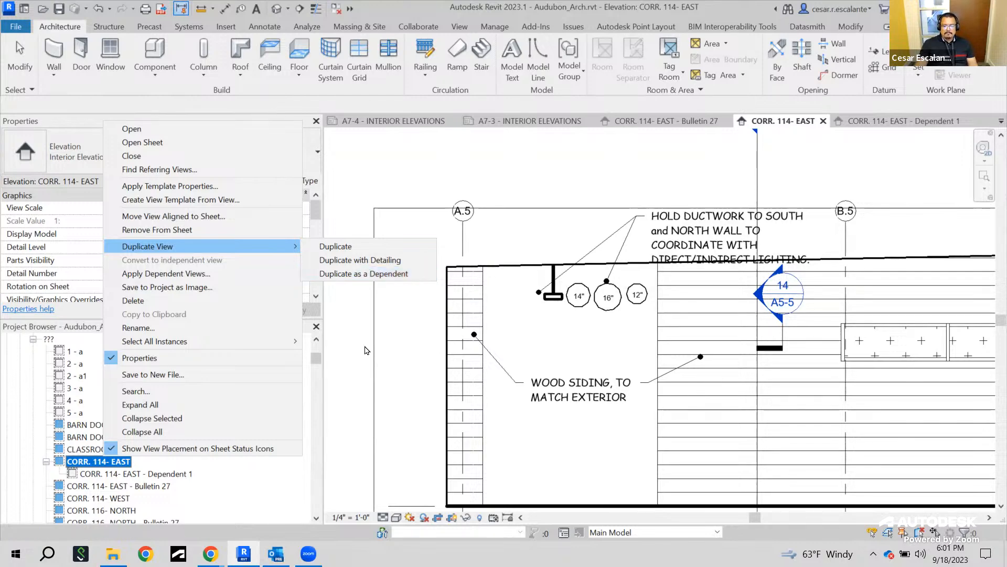
click(345, 341)
scroll(611, 336, down, 3)
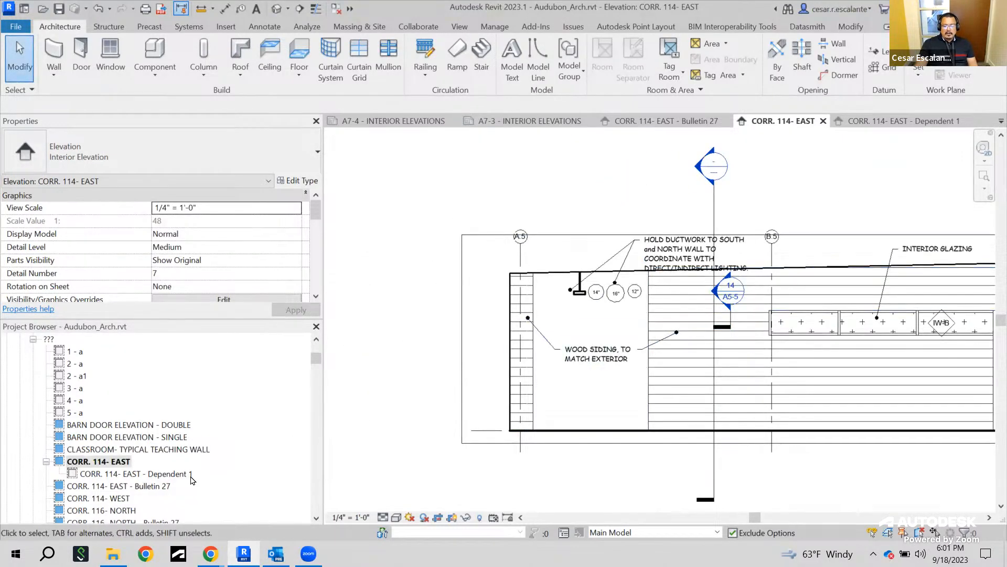
scroll(646, 465, down, 2)
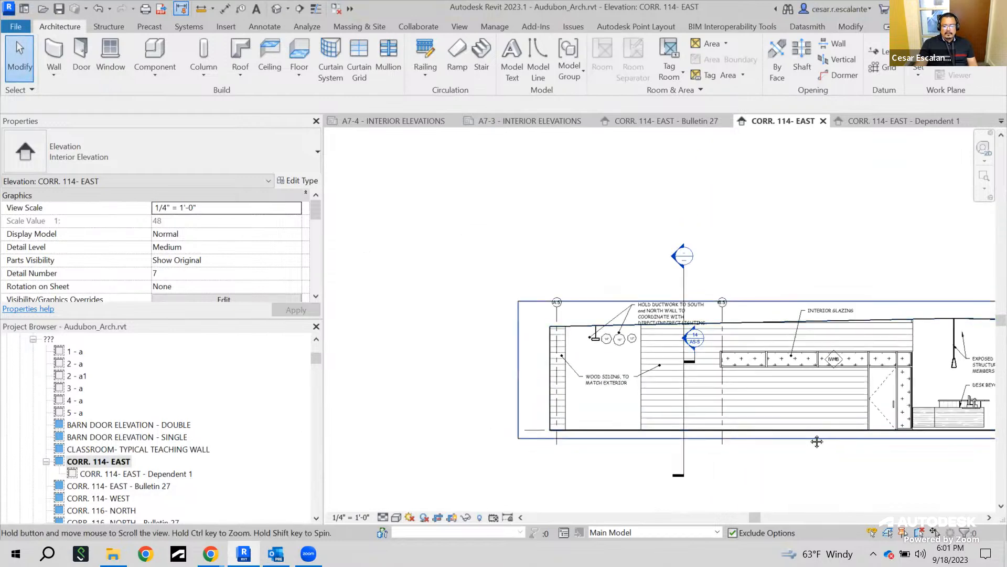
middle_drag(815, 445, 651, 445)
scroll(464, 454, up, 2)
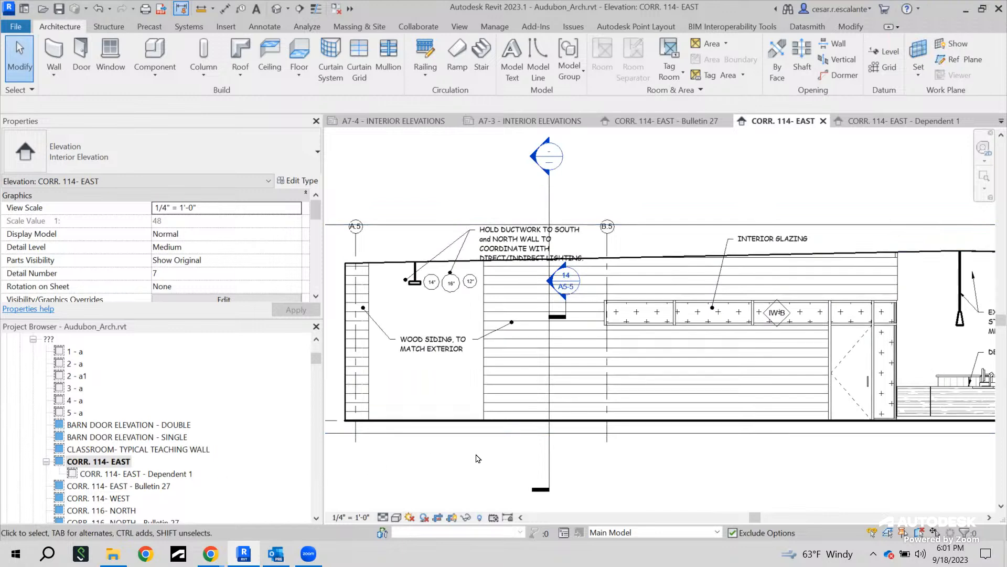
scroll(478, 455, down, 2)
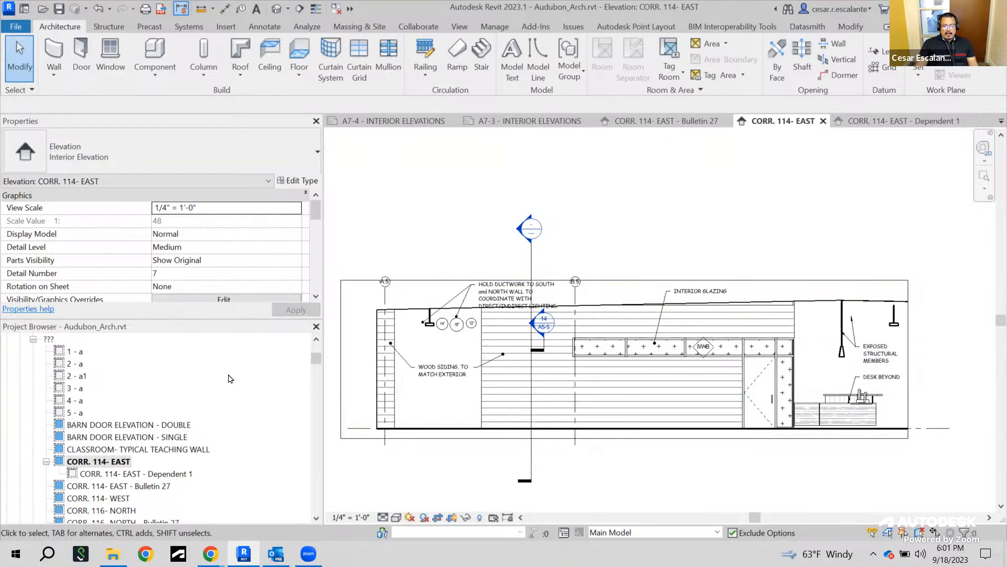
Inspect the CORR. 114- EAST view's properties to check which sheet it is placed on
drag(317, 362, 301, 426)
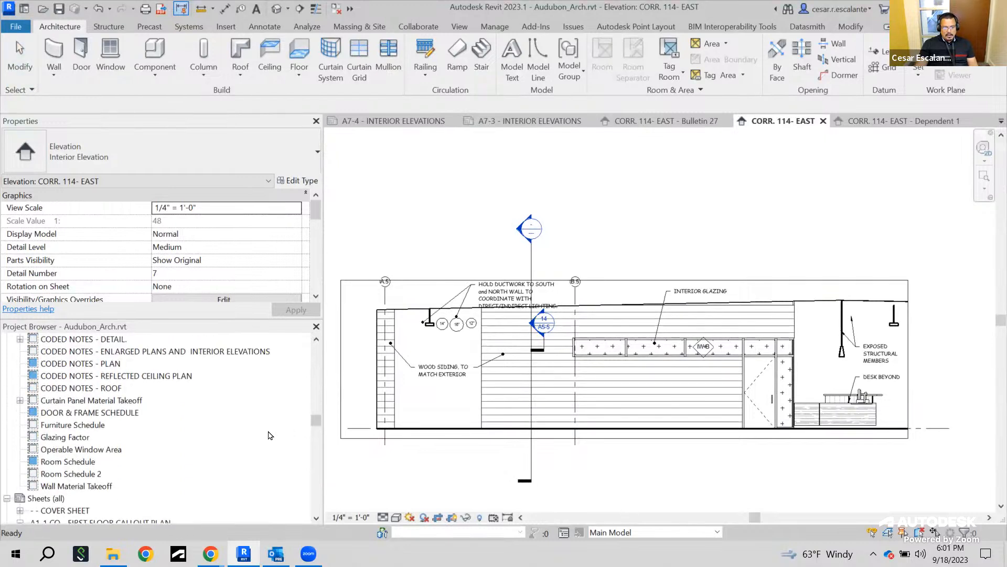
click(68, 462)
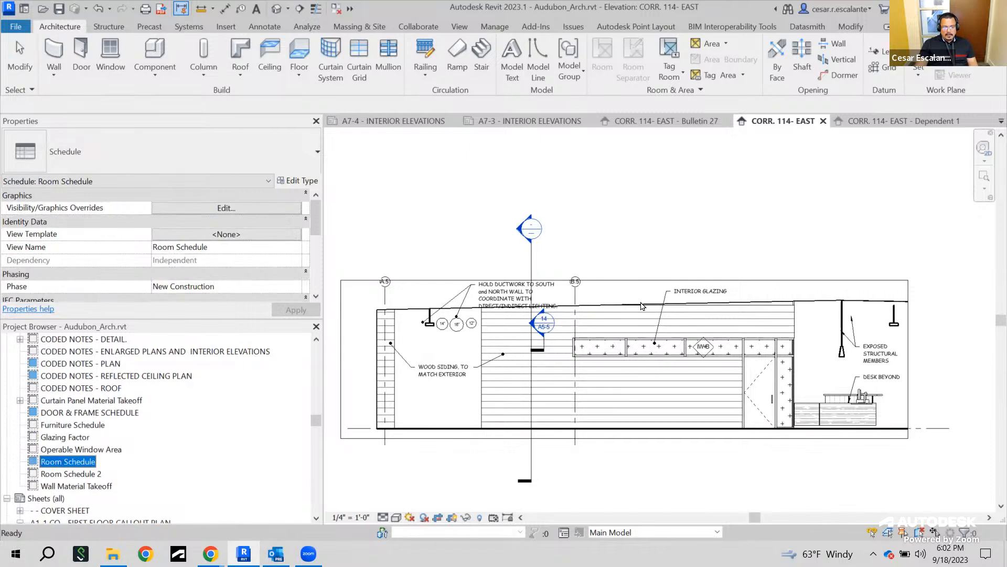
click(712, 254)
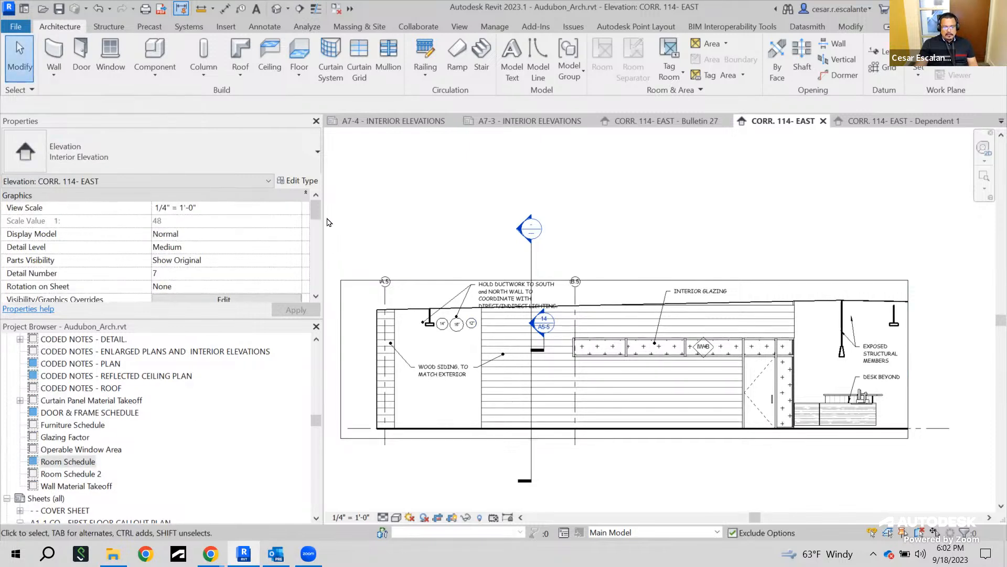
mouse_move(318, 215)
mouse_down()
mouse_move(319, 284)
mouse_move(317, 273)
mouse_up()
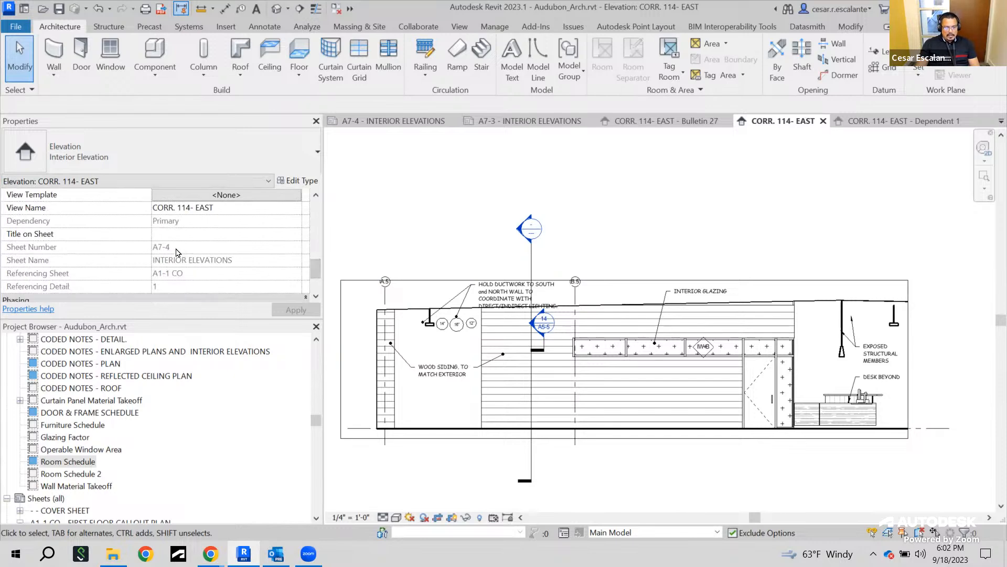
drag(316, 420, 304, 464)
scroll(237, 401, up, 1)
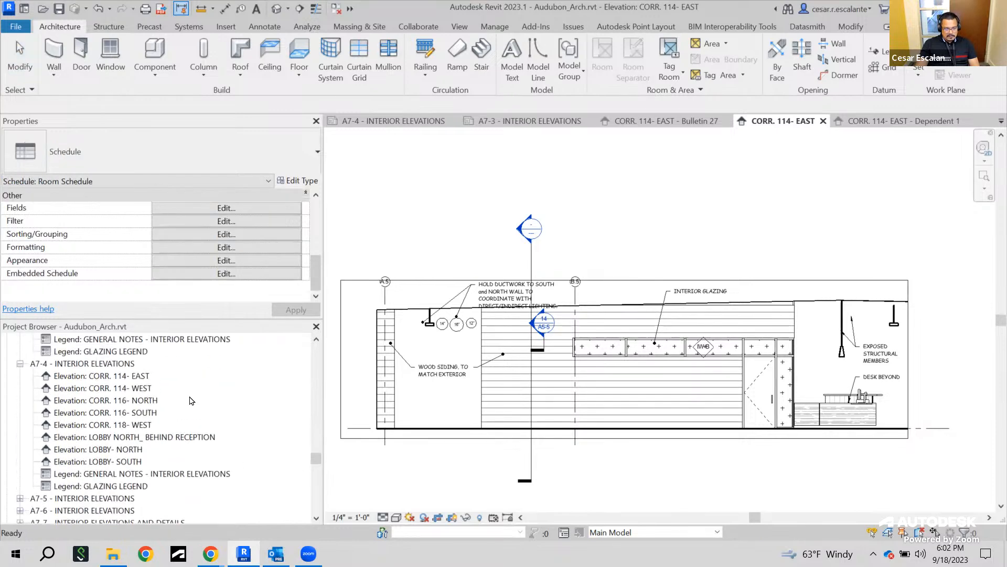
Open the A7-4 - INTERIOR ELEVATIONS sheet and examine its elevation and legend viewports
double_click(99, 364)
scroll(605, 259, down, 4)
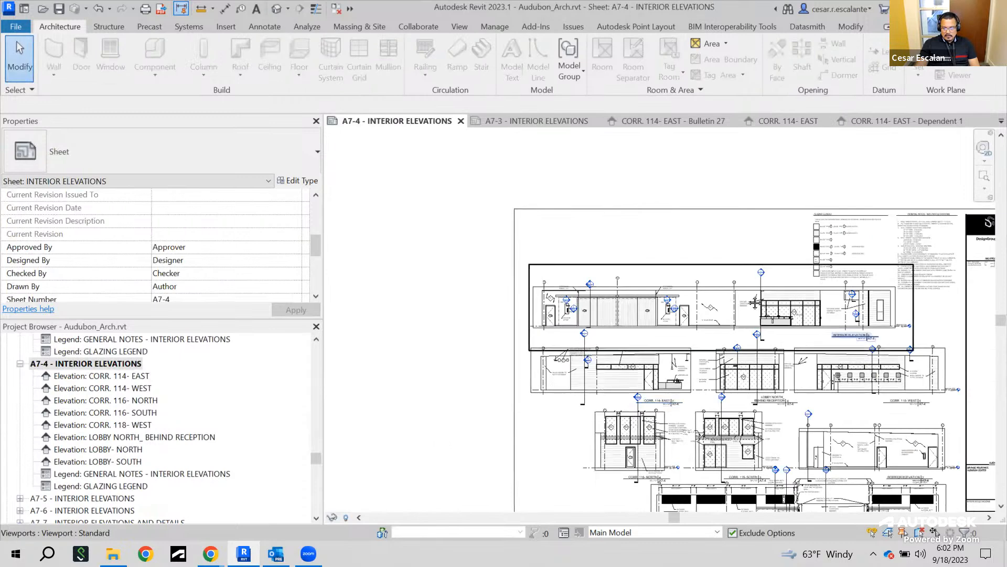
middle_drag(606, 258, 618, 179)
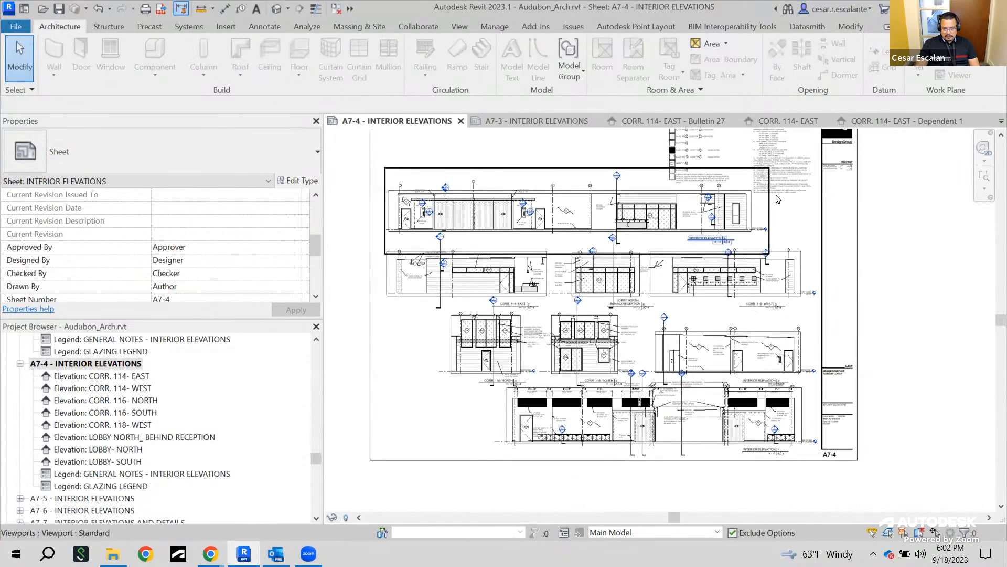
scroll(755, 189, down, 1)
click(734, 173)
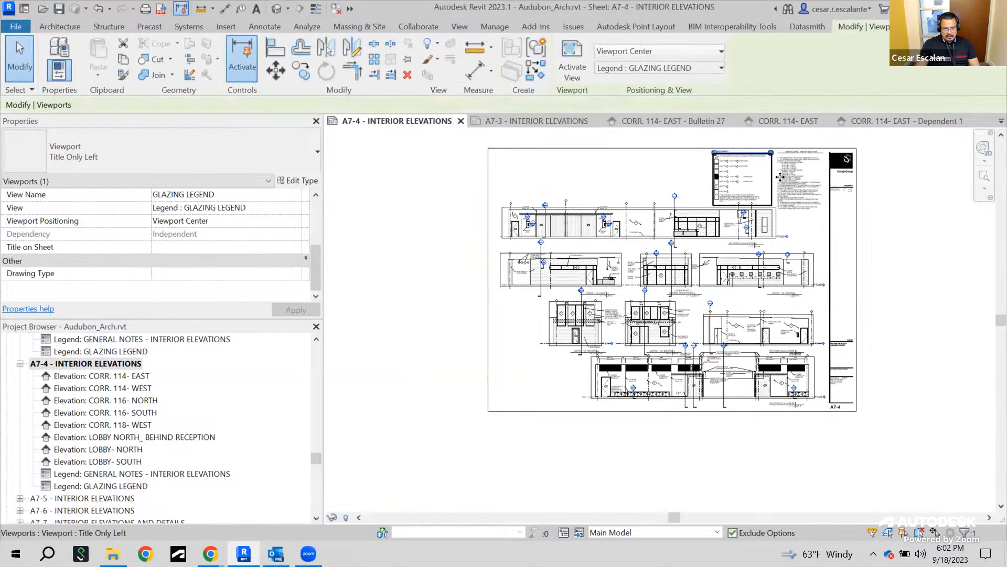
click(815, 188)
scroll(821, 355, up, 3)
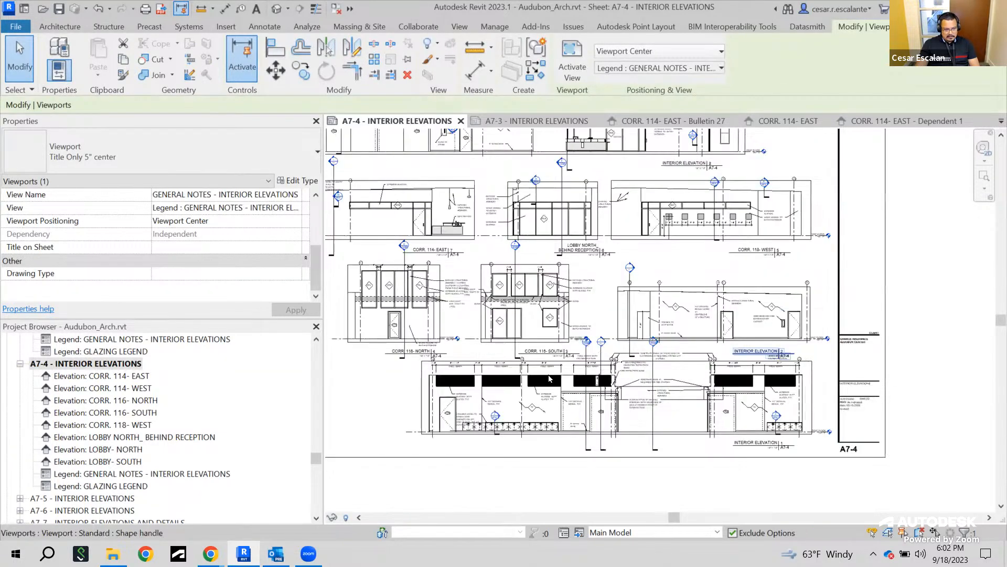
scroll(202, 428, up, 2)
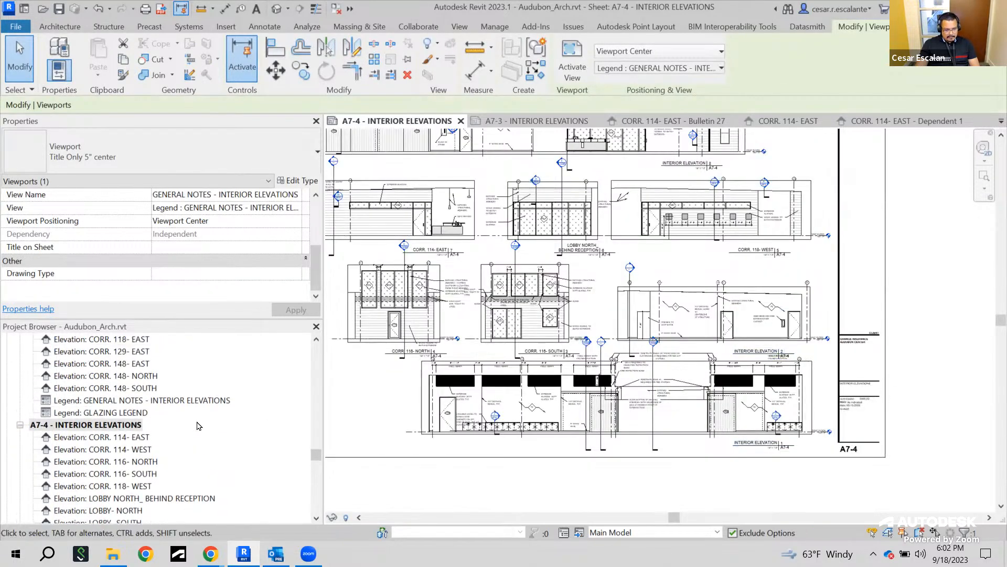
Open the DOOR & FRAME SCHEDULE from the project browser's schedules list
scroll(209, 424, down, 1)
scroll(209, 423, up, 1)
drag(317, 454, 329, 414)
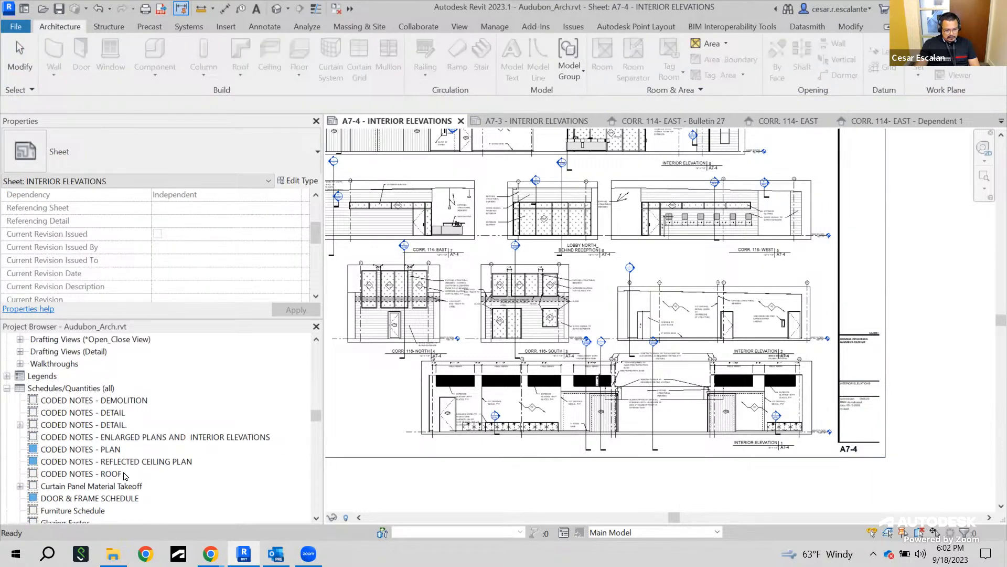
scroll(133, 467, down, 2)
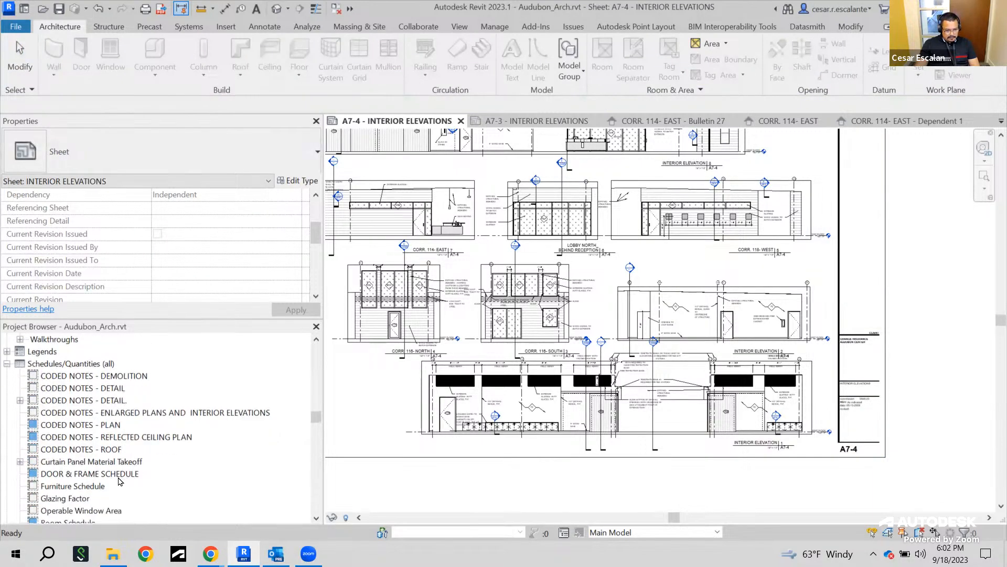
click(116, 474)
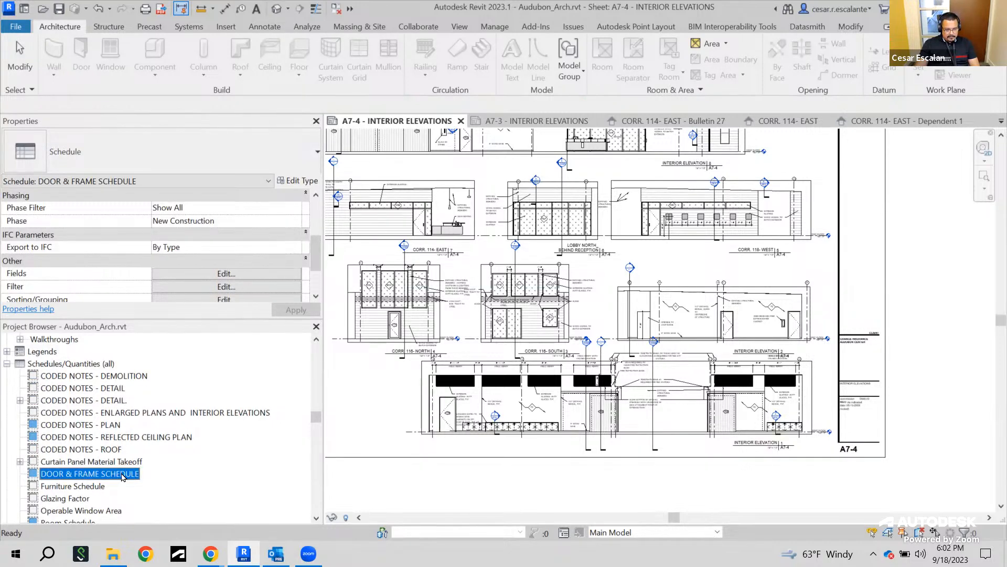
double_click(122, 474)
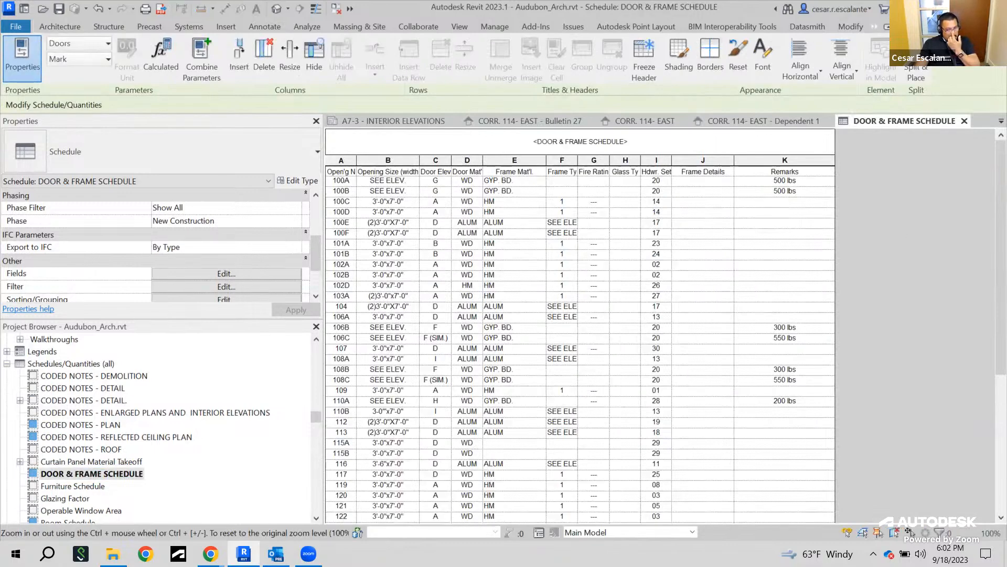
Scroll through the door and frame schedule rows and inspect the schedule's view properties in a floating palette
scroll(580, 325, down, 4)
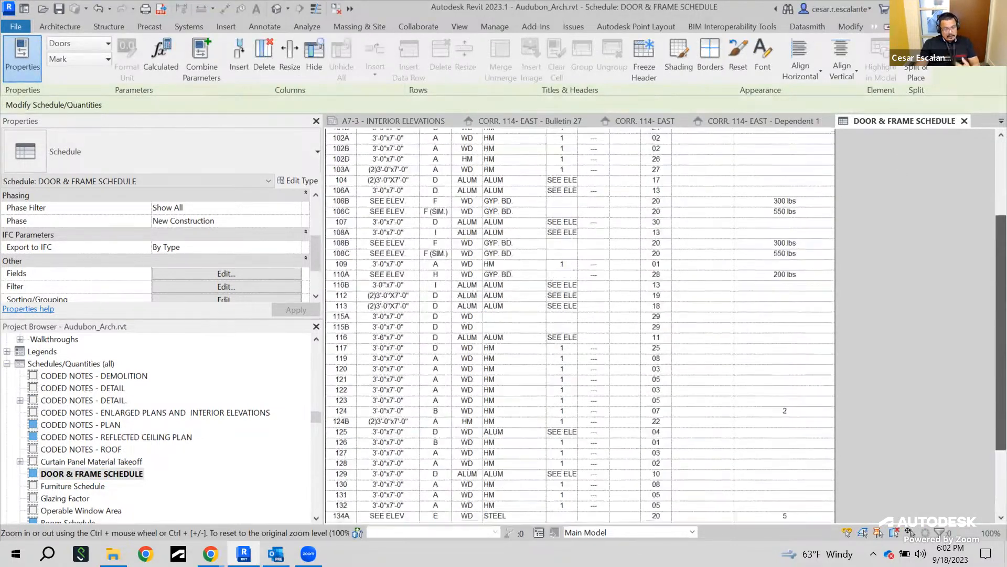
drag(1000, 249, 991, 172)
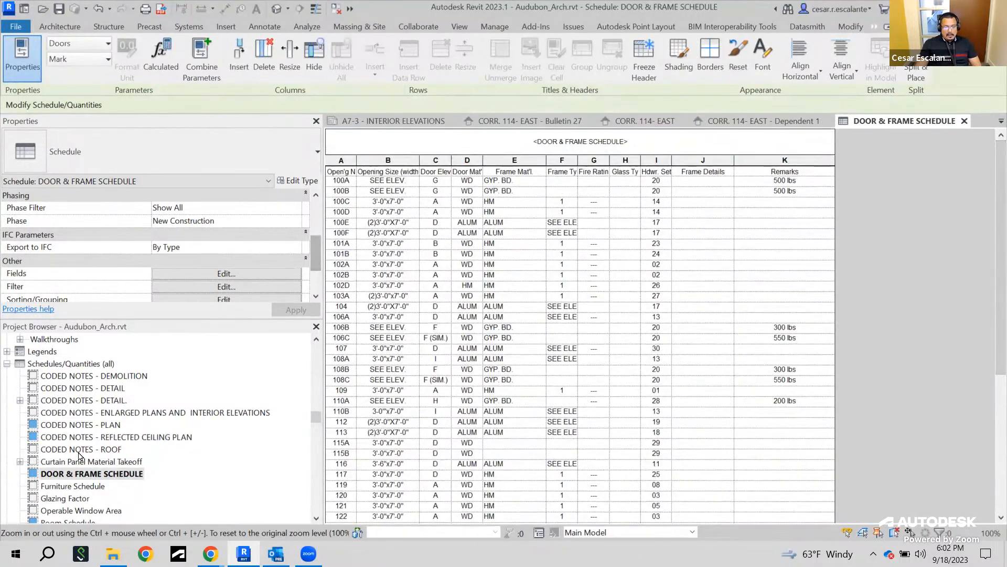
mouse_move(317, 260)
mouse_down()
mouse_move(318, 218)
mouse_move(315, 274)
mouse_up()
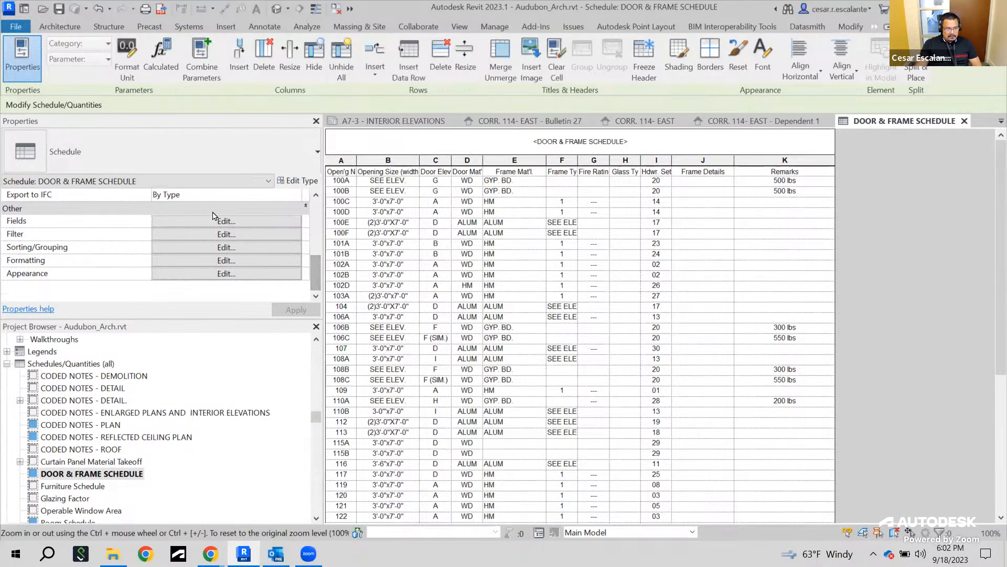
click(268, 181)
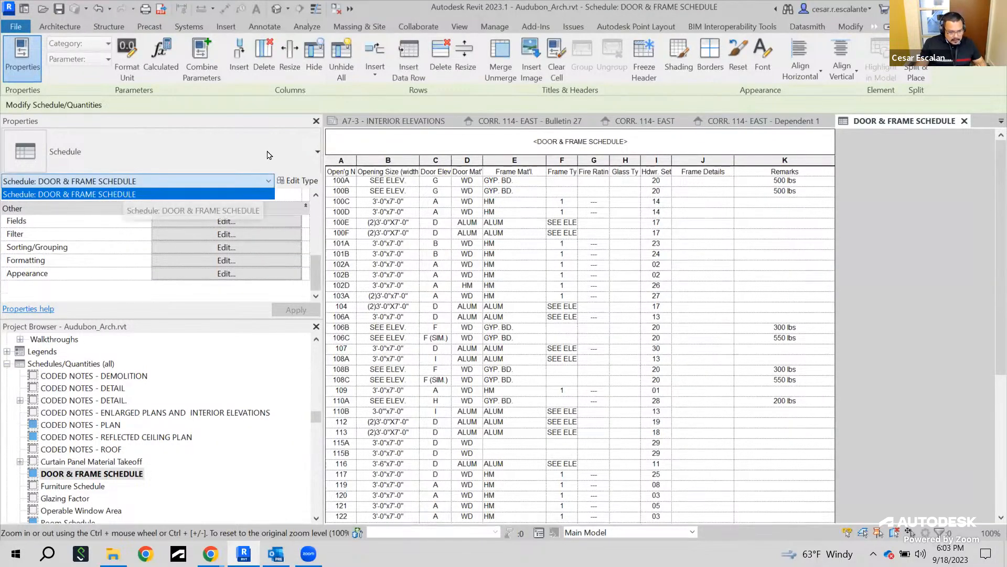
click(259, 127)
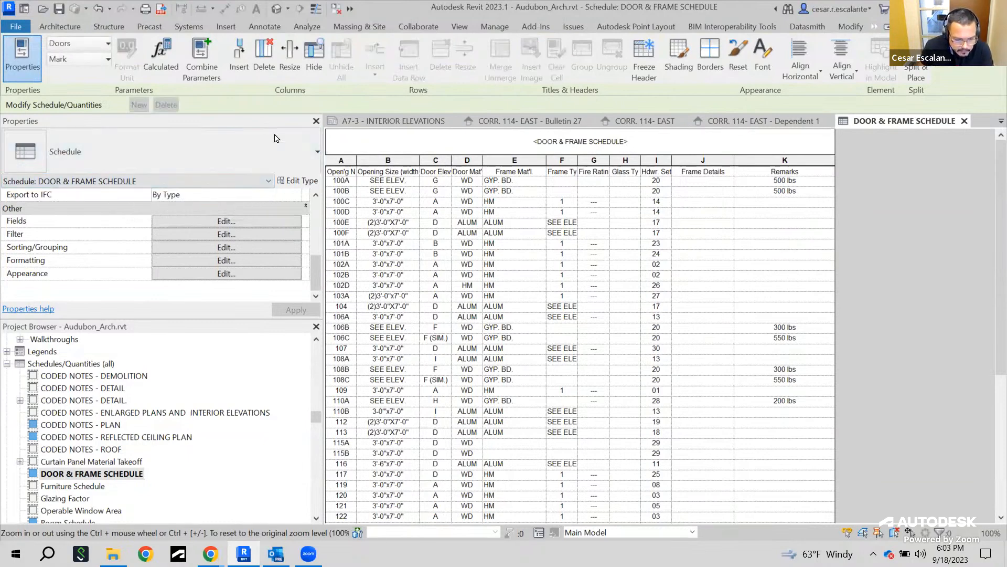
double_click(261, 124)
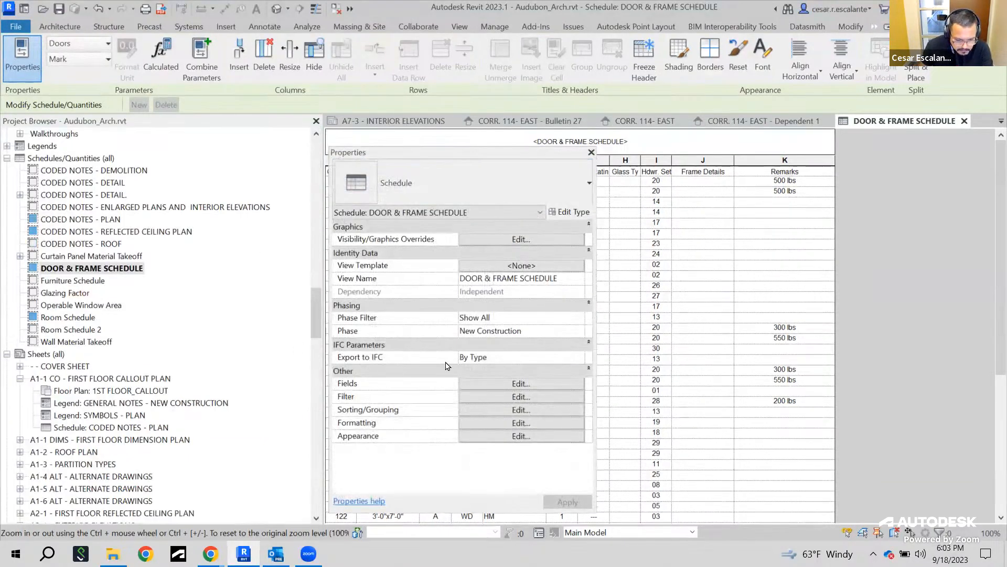
click(540, 213)
click(541, 215)
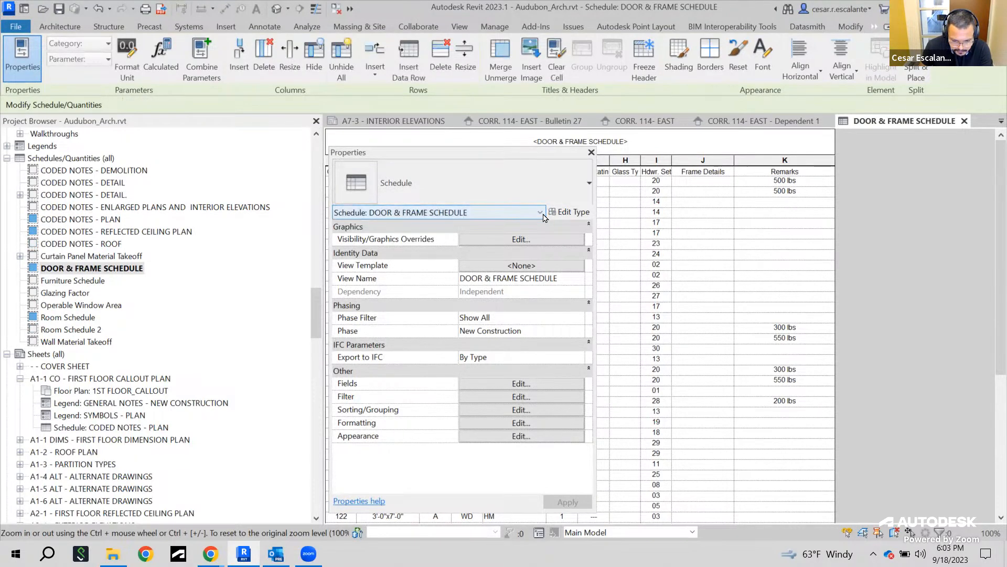
click(543, 216)
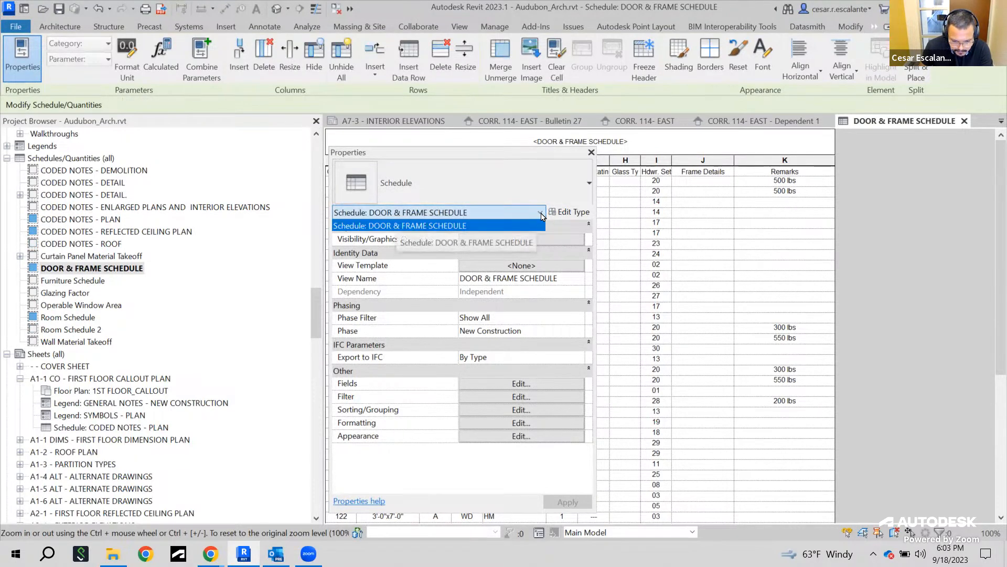
click(542, 215)
Open the A6-1 - DOOR AND HARDWARE SCHEDULE AND DETAILS sheet and pan across its details
drag(316, 328, 308, 385)
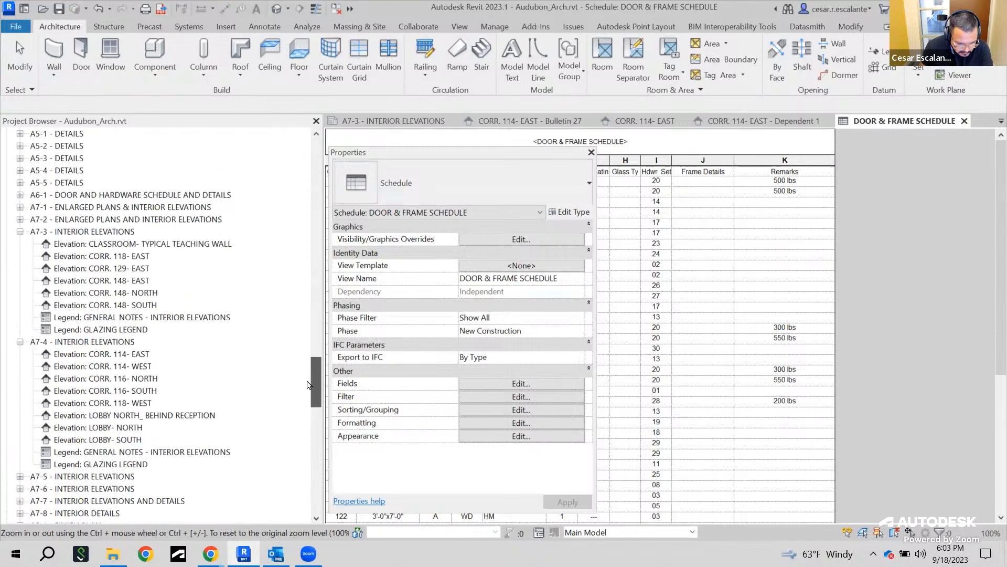
click(45, 195)
double_click(44, 198)
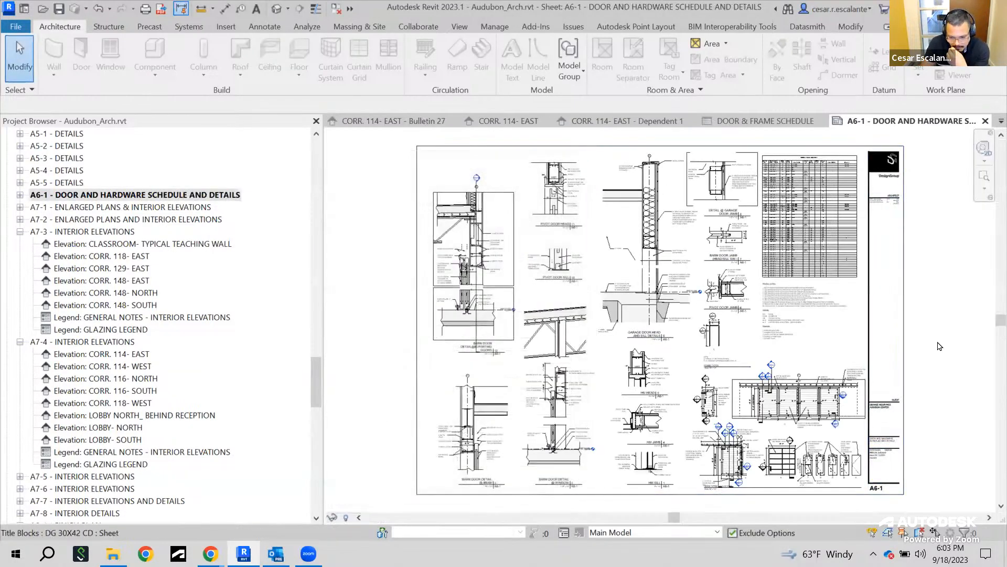
middle_drag(913, 303, 848, 367)
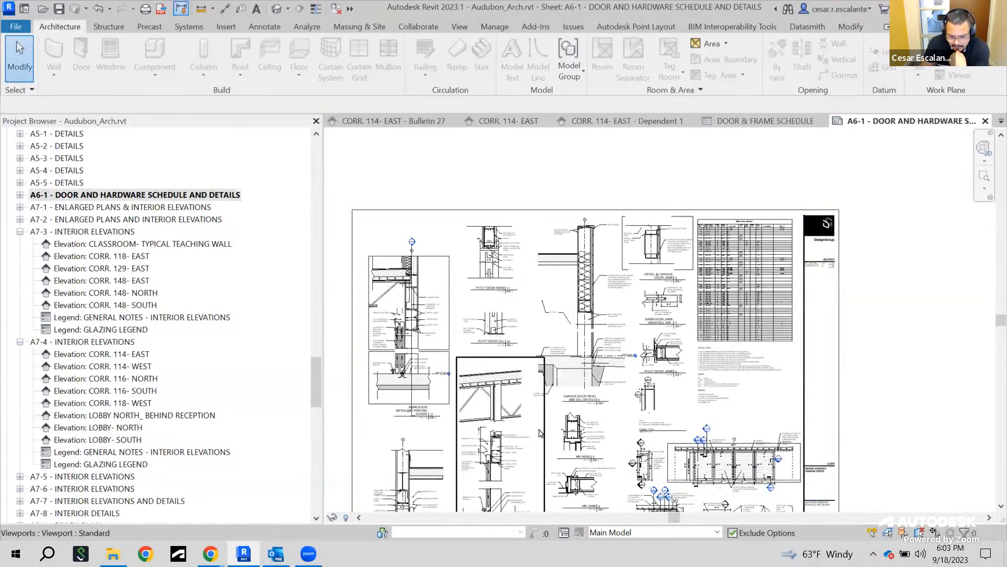
middle_drag(637, 468, 752, 389)
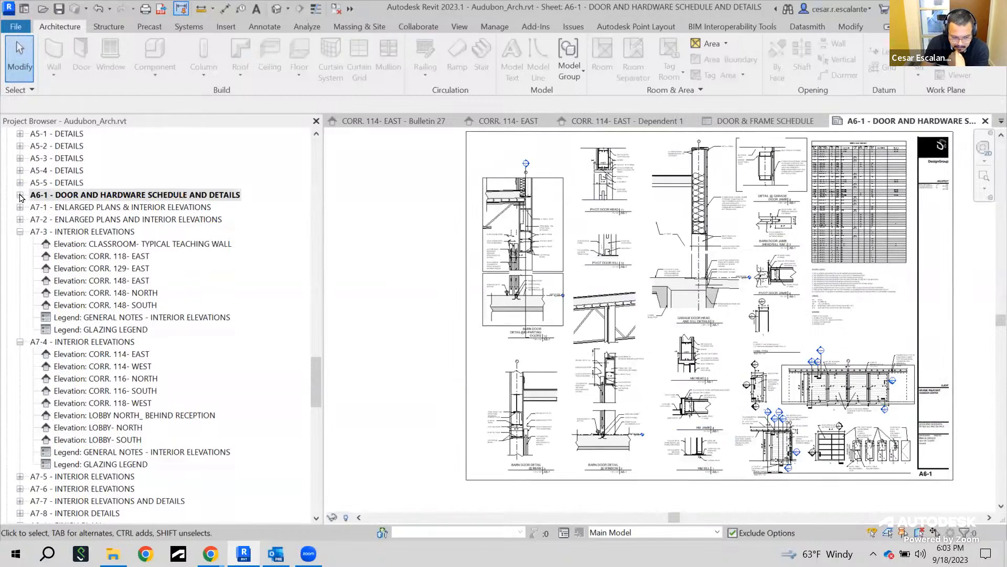
Expand the A6-1 sheet in the project browser and review its detail, drafting, elevation, legend and schedule views
click(20, 195)
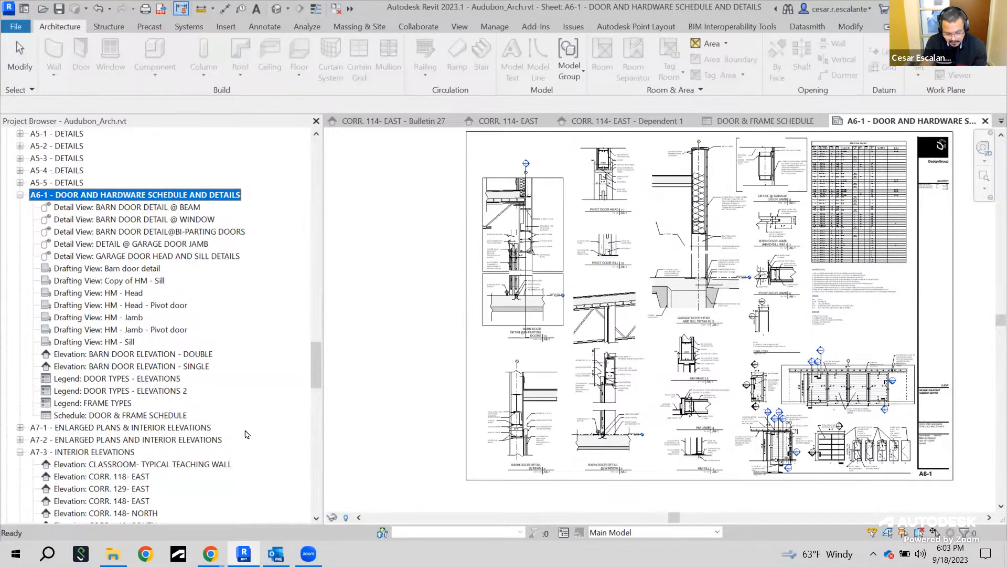
drag(38, 199, 98, 219)
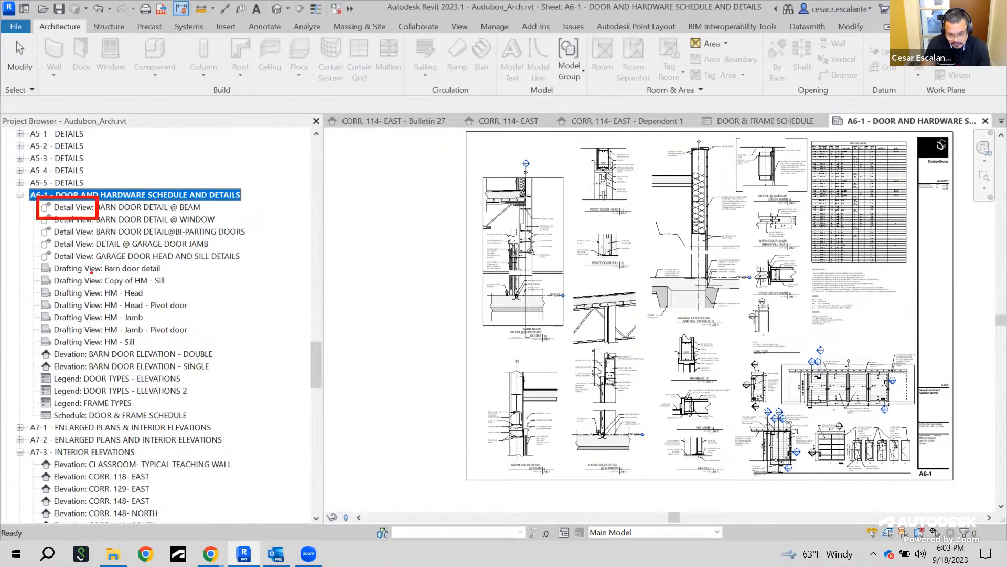
drag(36, 260, 102, 278)
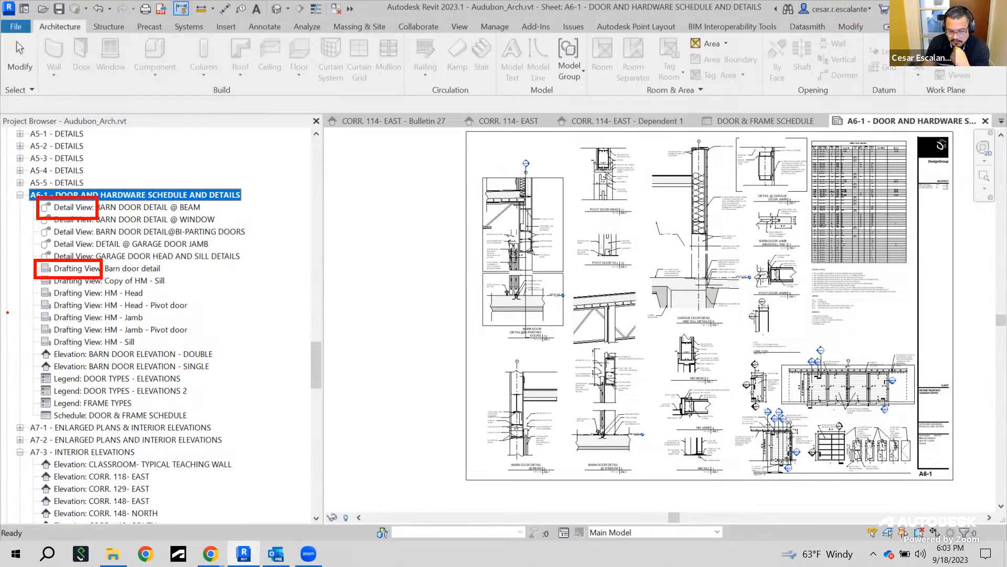
drag(39, 345, 84, 365)
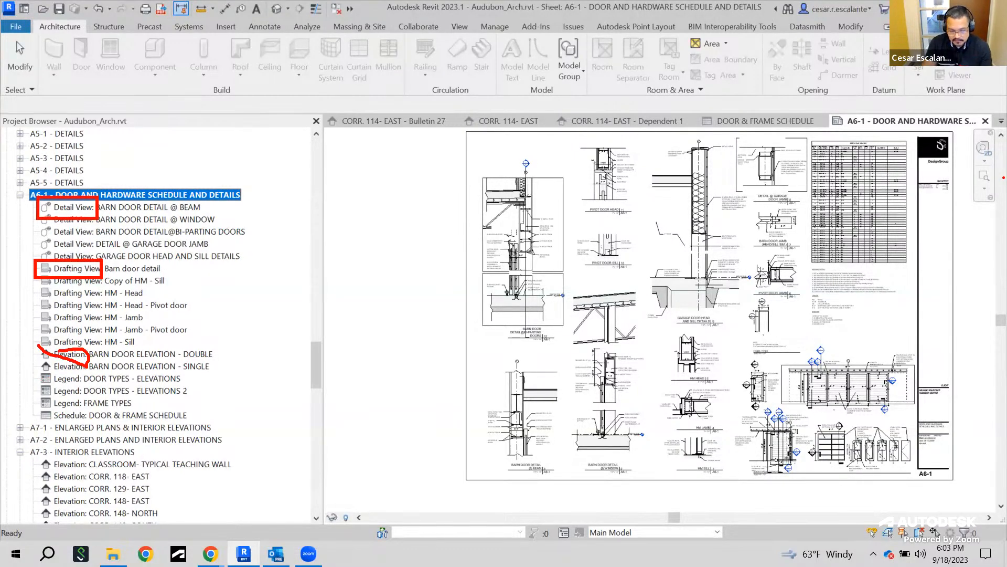
key(Escape)
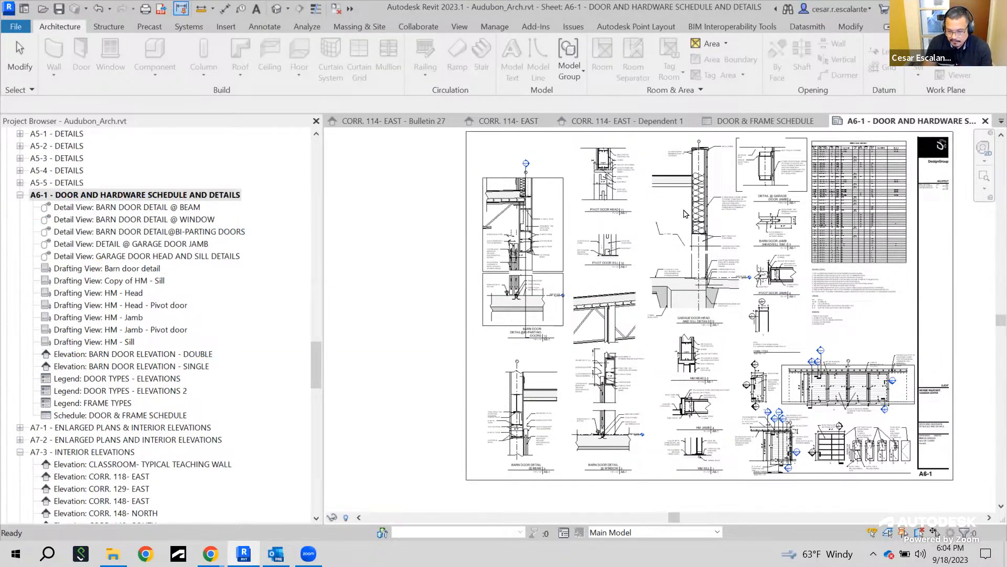
Select the door and frame schedule placed on the A6-1 sheet and examine it and nearby details up close
click(872, 241)
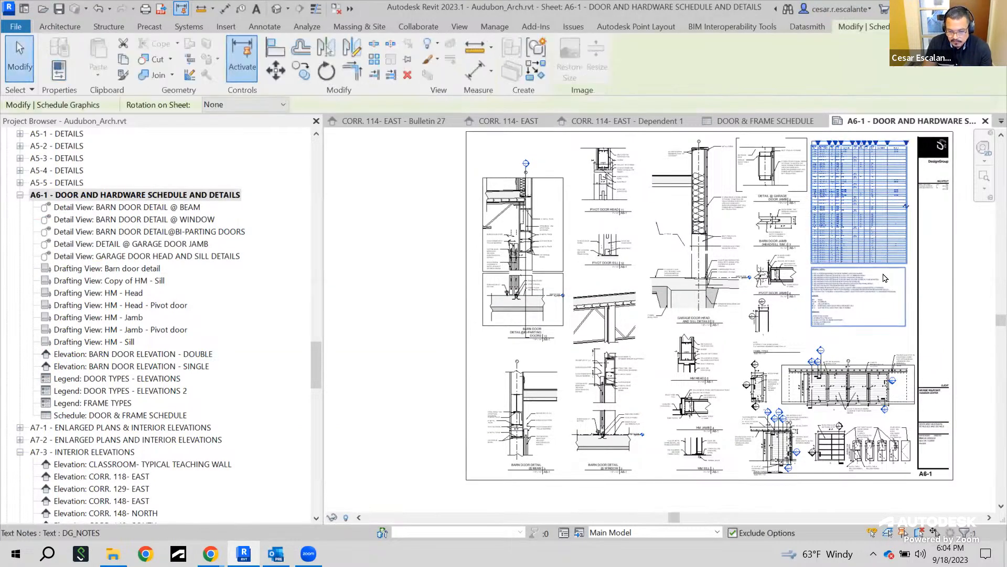
click(692, 306)
middle_drag(692, 306, 544, 350)
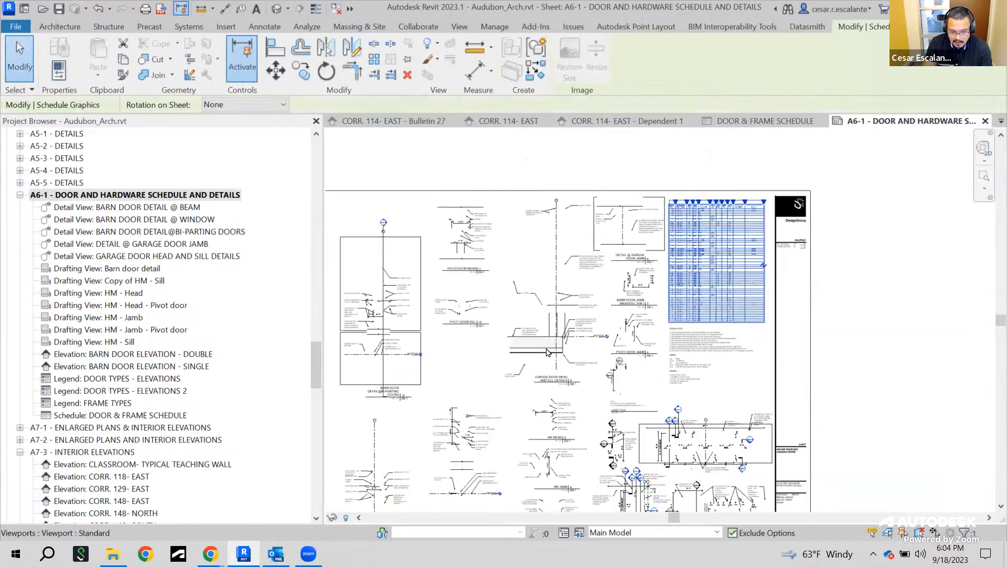
scroll(780, 288, up, 4)
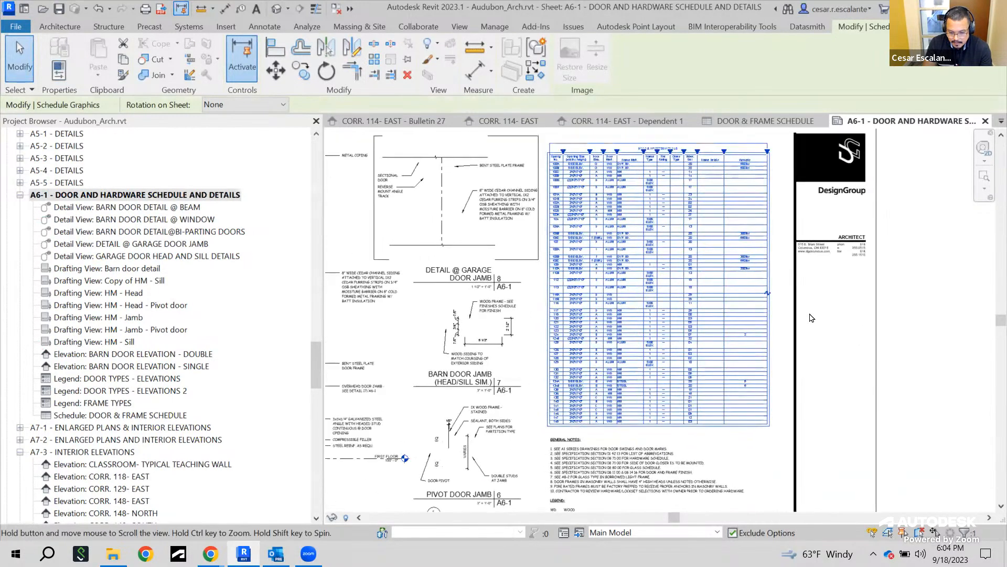
scroll(810, 317, down, 3)
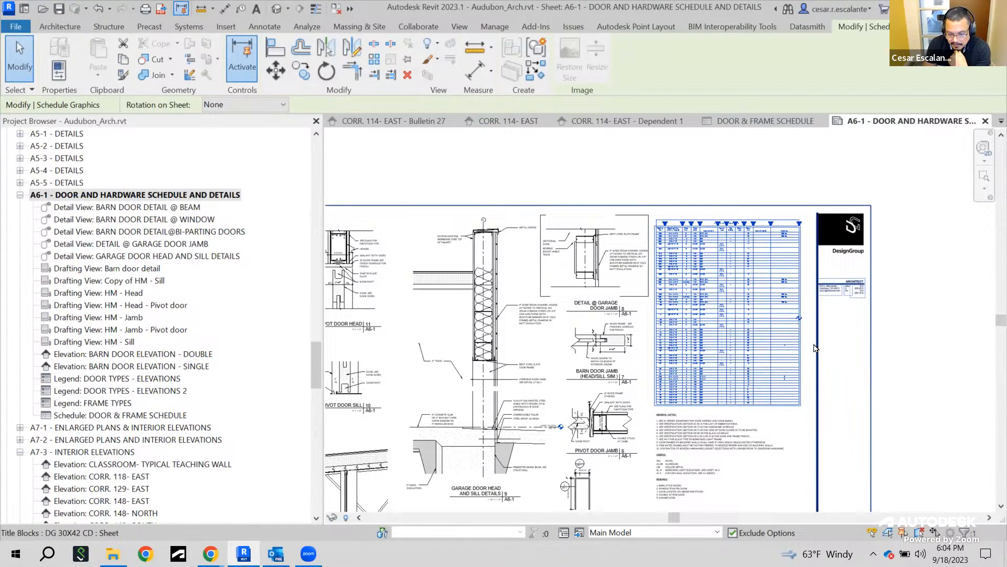
click(783, 425)
click(780, 388)
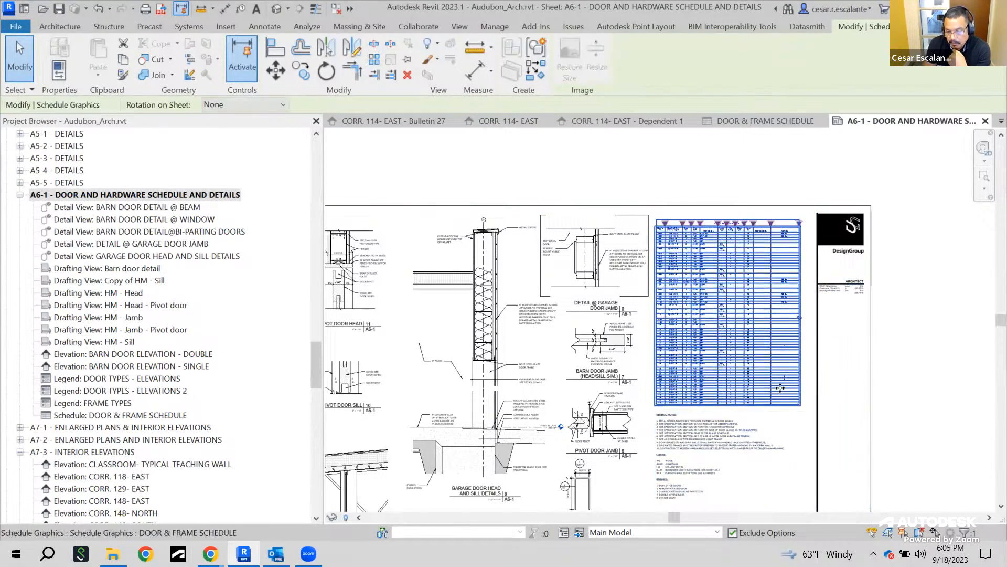
click(887, 376)
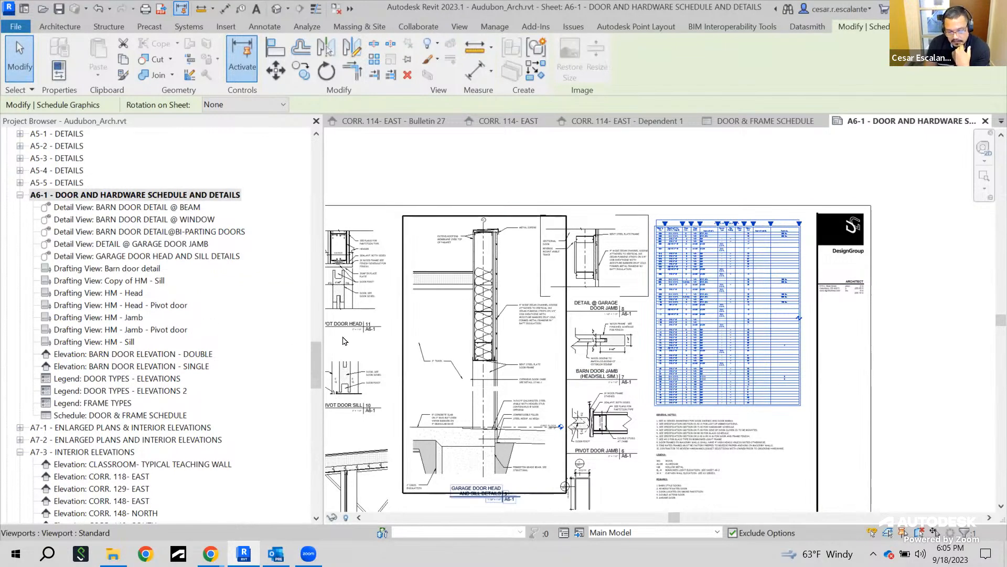
click(758, 364)
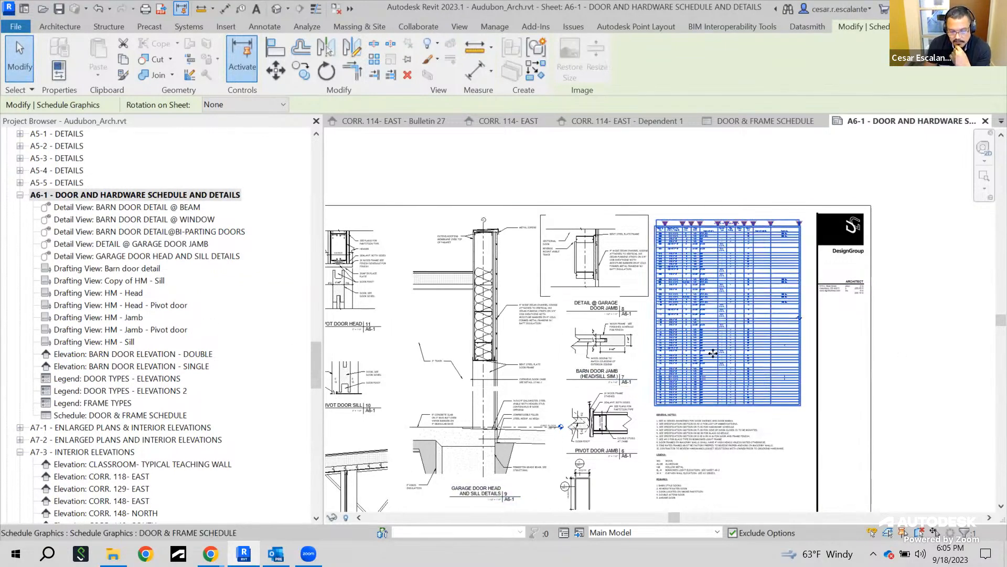
Reselect the placed door schedule, open its context menu without choosing anything, and zoom in to examine its columns
drag(318, 367, 314, 289)
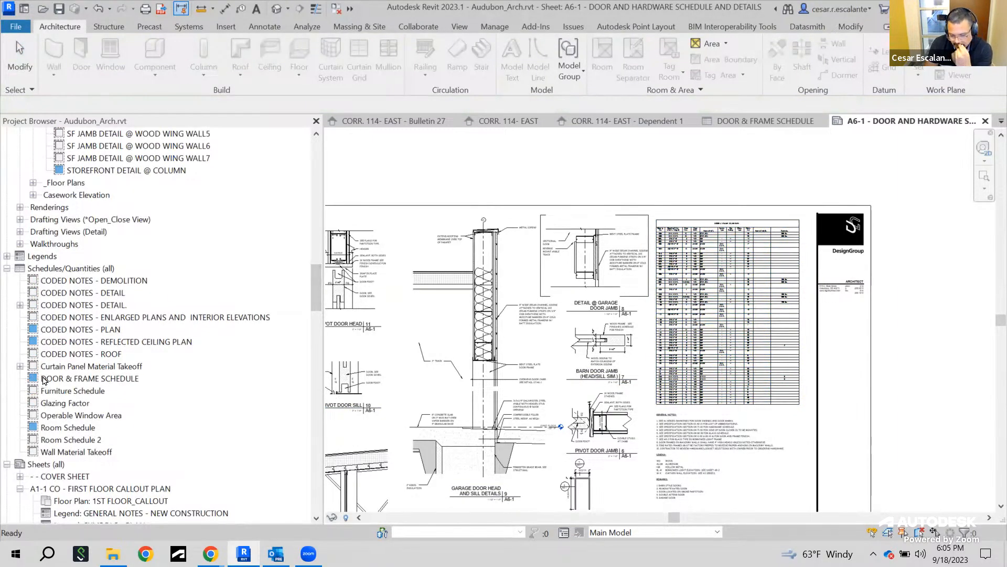
click(787, 372)
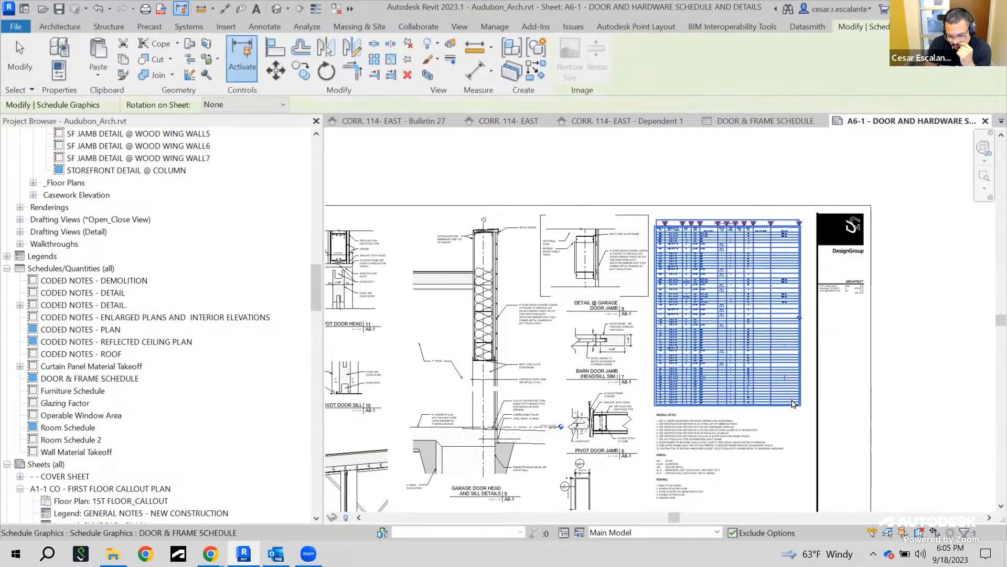
click(797, 411)
click(770, 343)
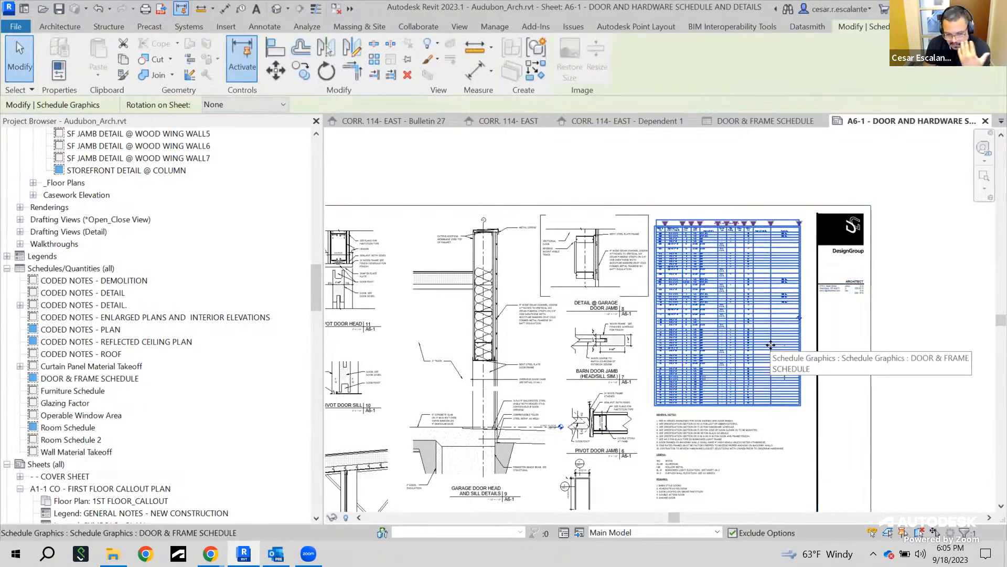
right_click(764, 388)
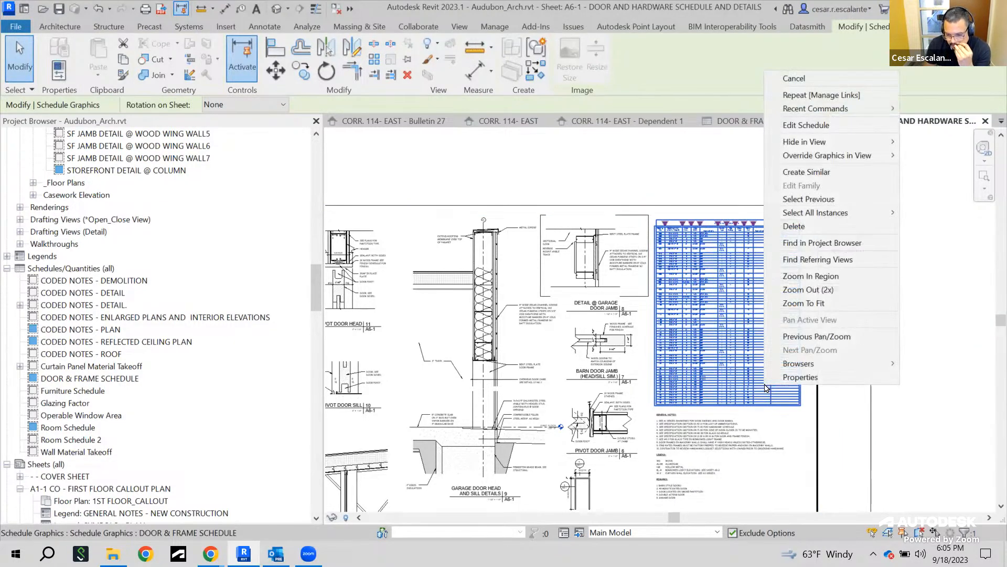
click(787, 424)
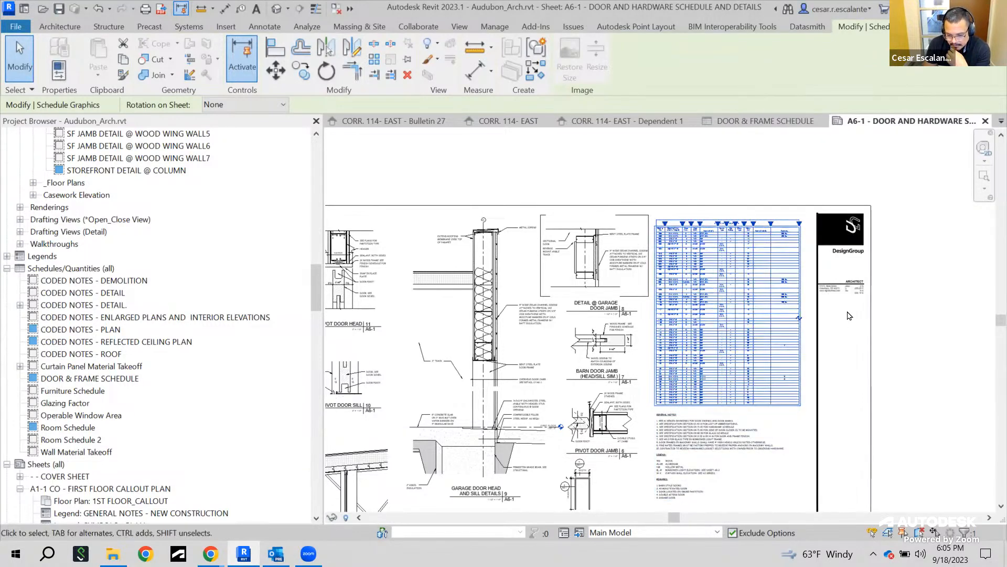
scroll(842, 323, up, 4)
middle_drag(830, 350, 784, 353)
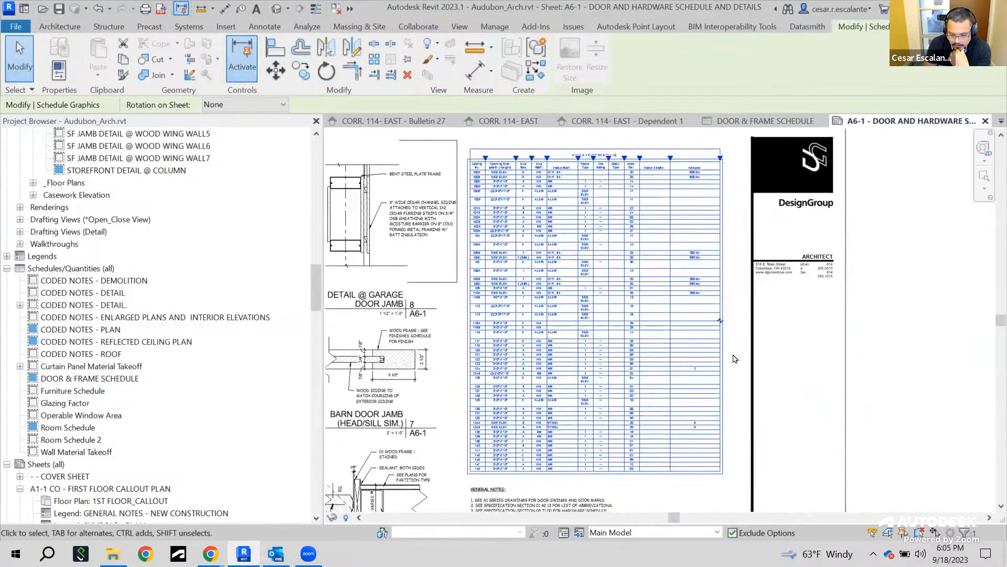
click(962, 388)
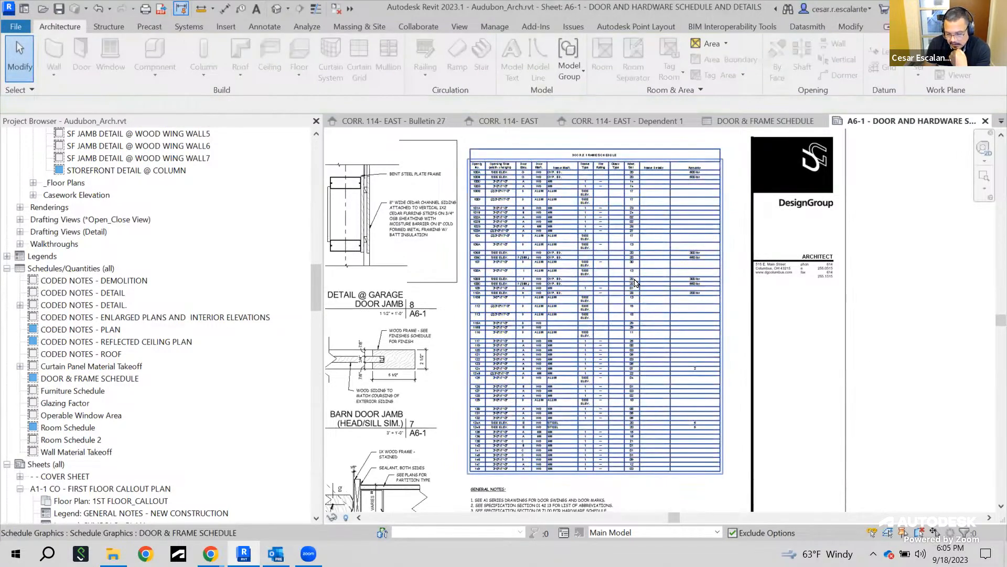
Split the placed door and frame schedule on the A6-1 sheet into two side-by-side segments
click(635, 285)
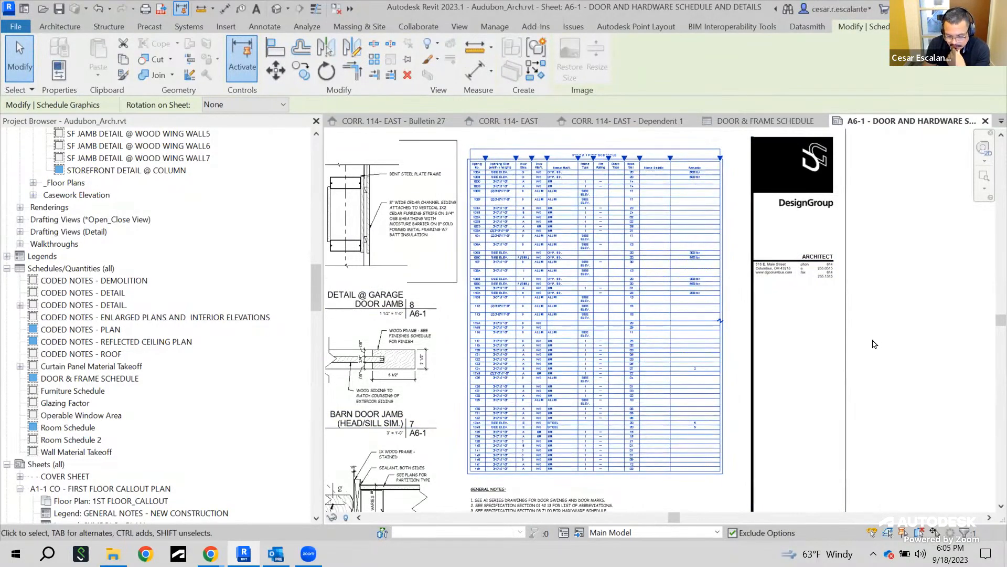
click(916, 375)
click(701, 303)
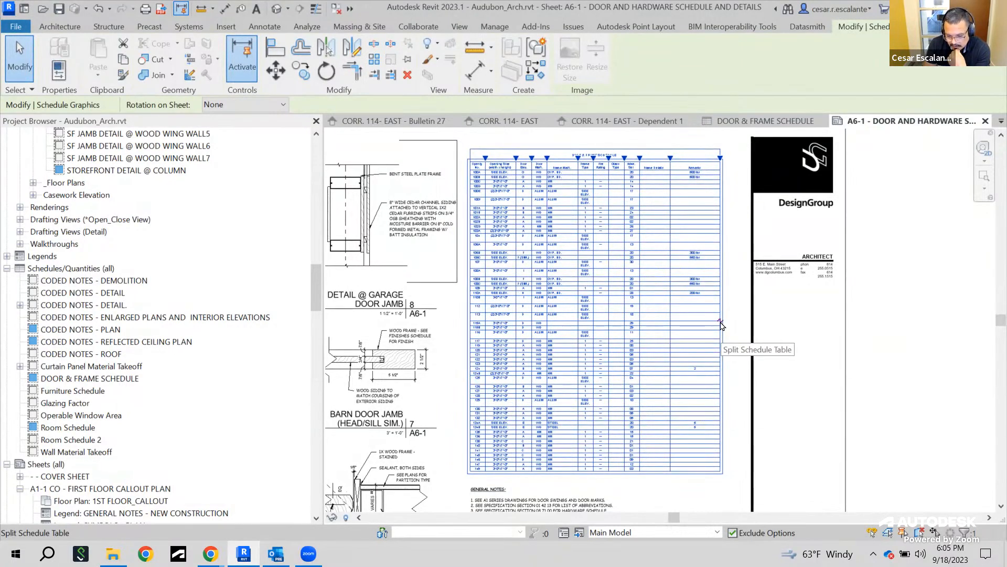
click(721, 322)
middle_drag(727, 388, 620, 424)
click(849, 279)
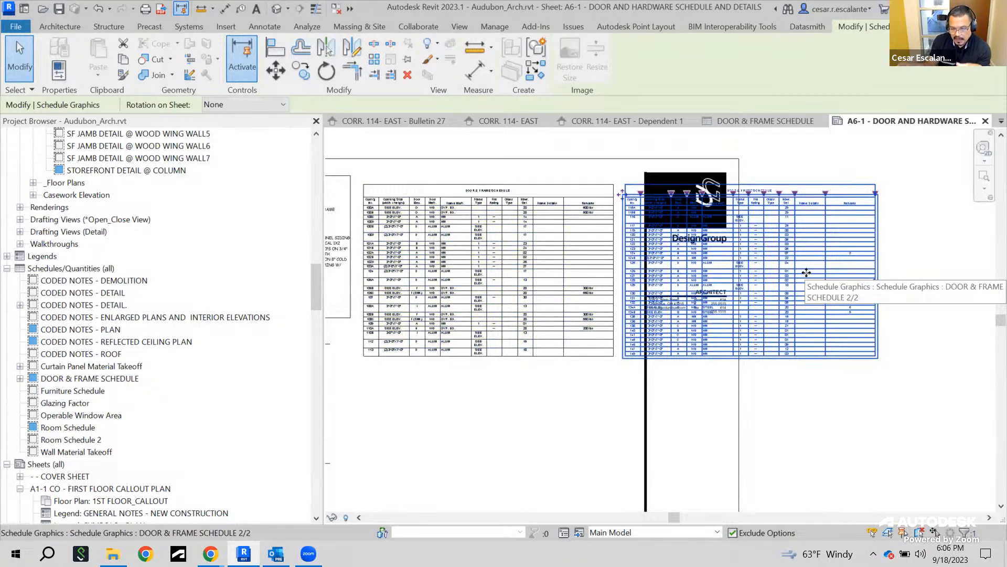
Select the second schedule segment and delete it from the sheet
click(532, 440)
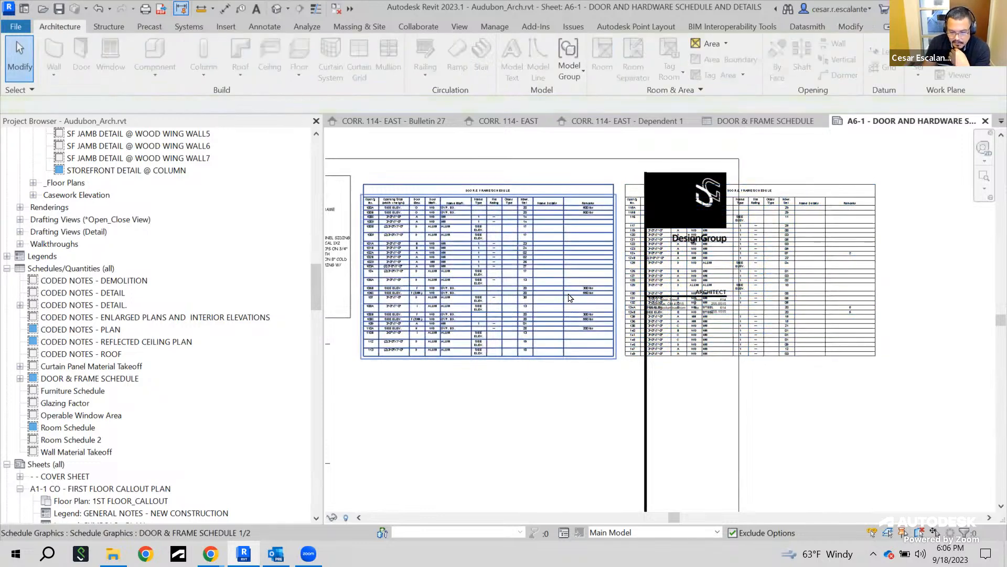
click(582, 347)
click(875, 412)
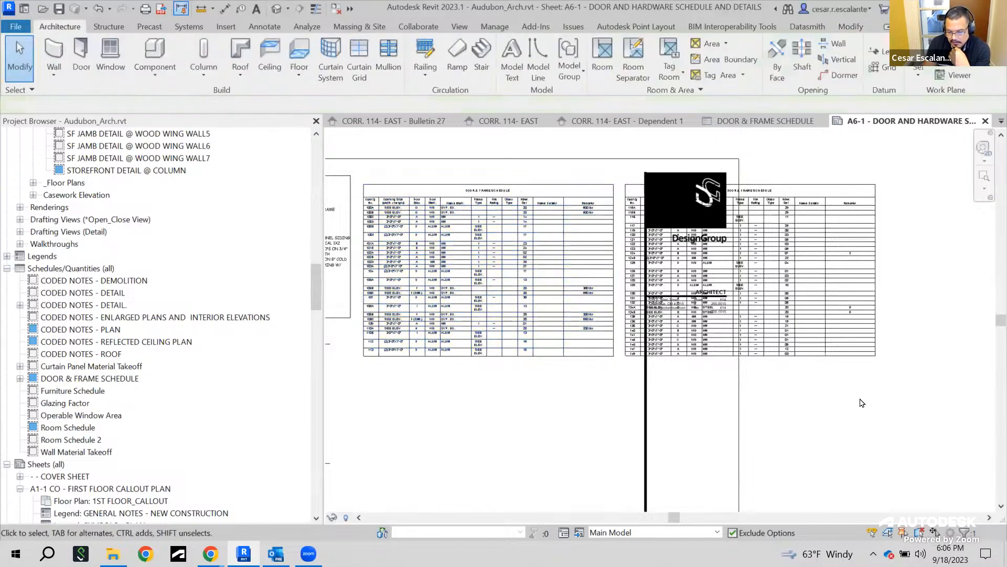
click(817, 338)
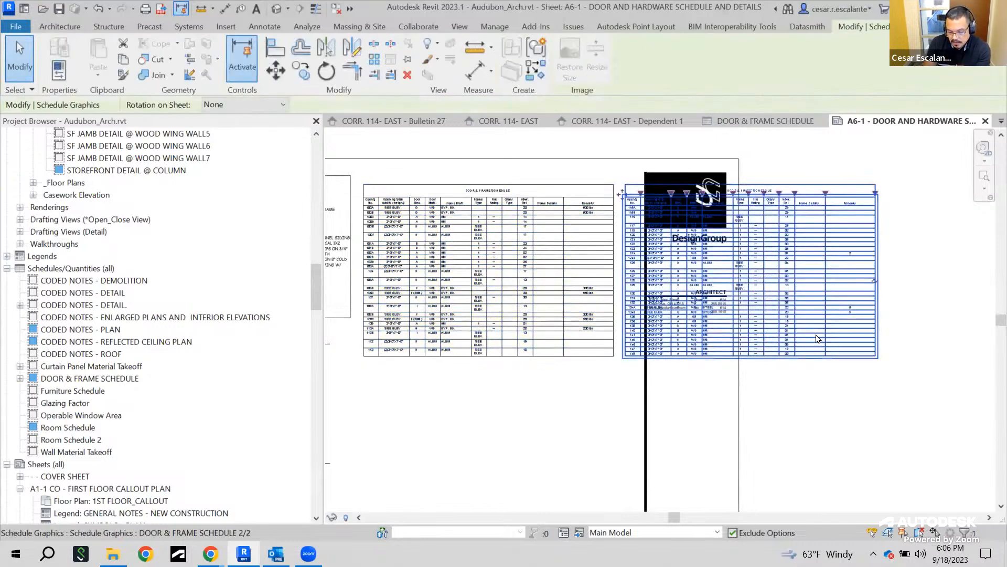
key(Delete)
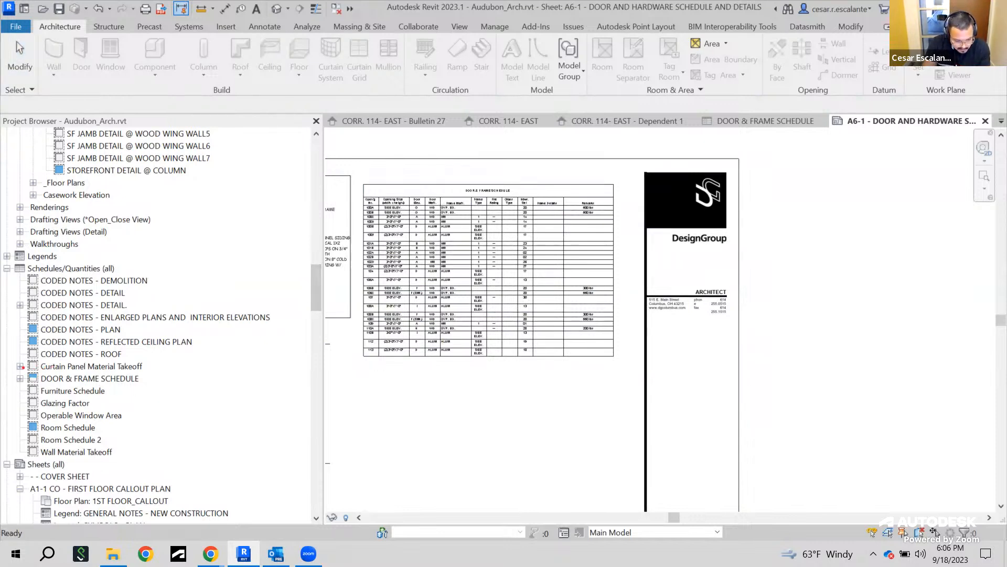
drag(9, 363, 158, 397)
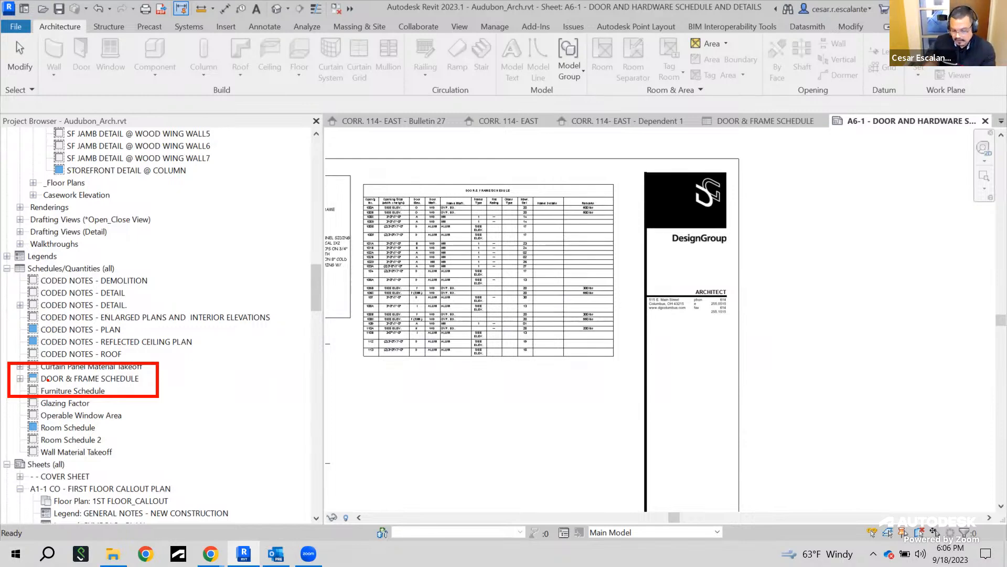
drag(11, 367, 44, 379)
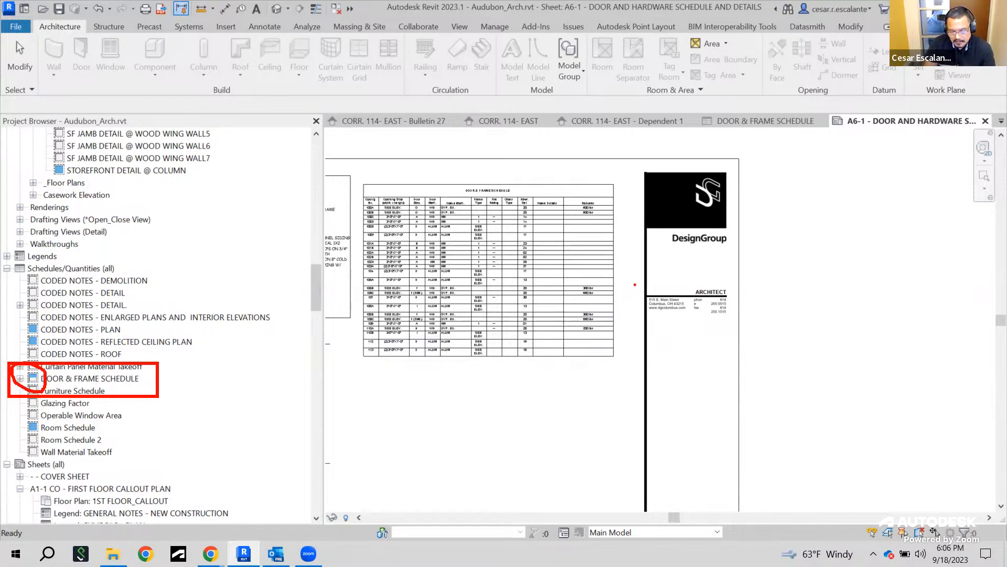
key(Escape)
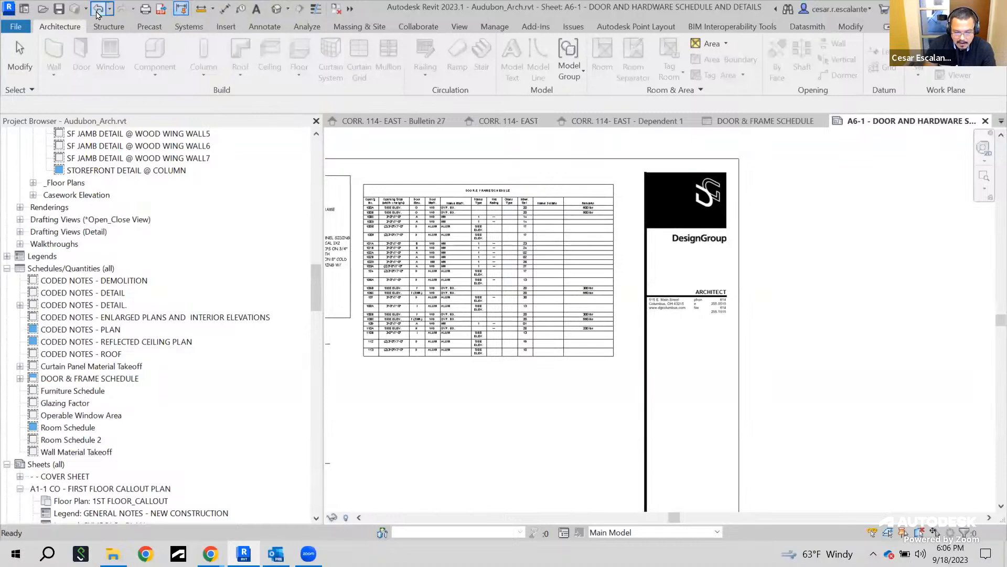
Undo the segment deletion and the schedule split
key(ctrl+z)
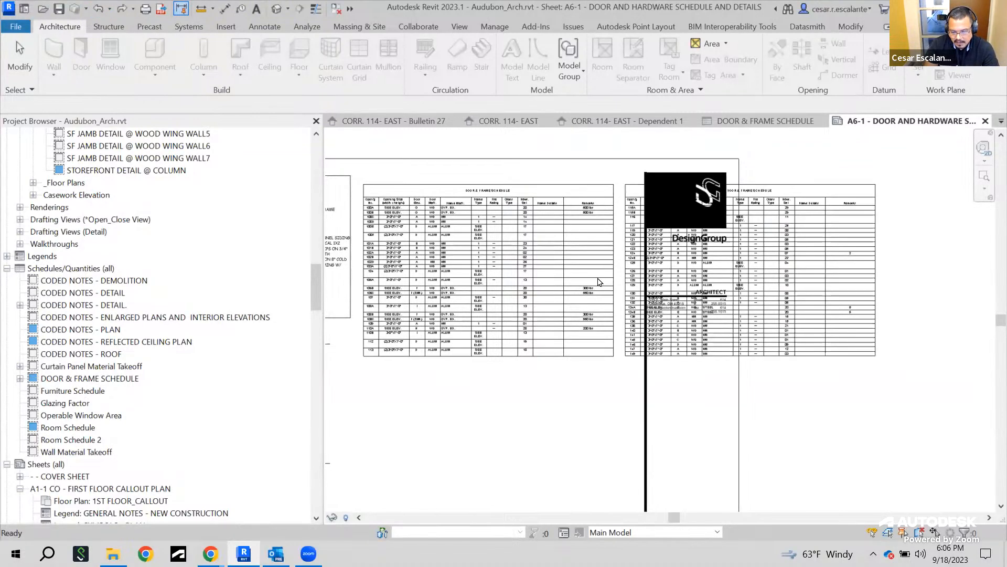
click(98, 16)
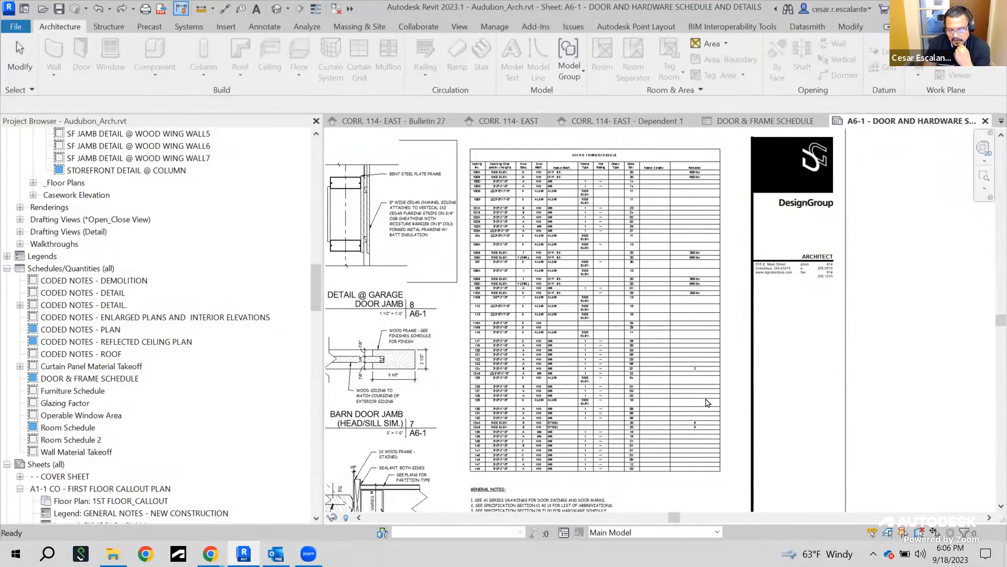
Zoom out on the A6-1 sheet and zoom into the barn door bi-parting detail
scroll(152, 415, down, 2)
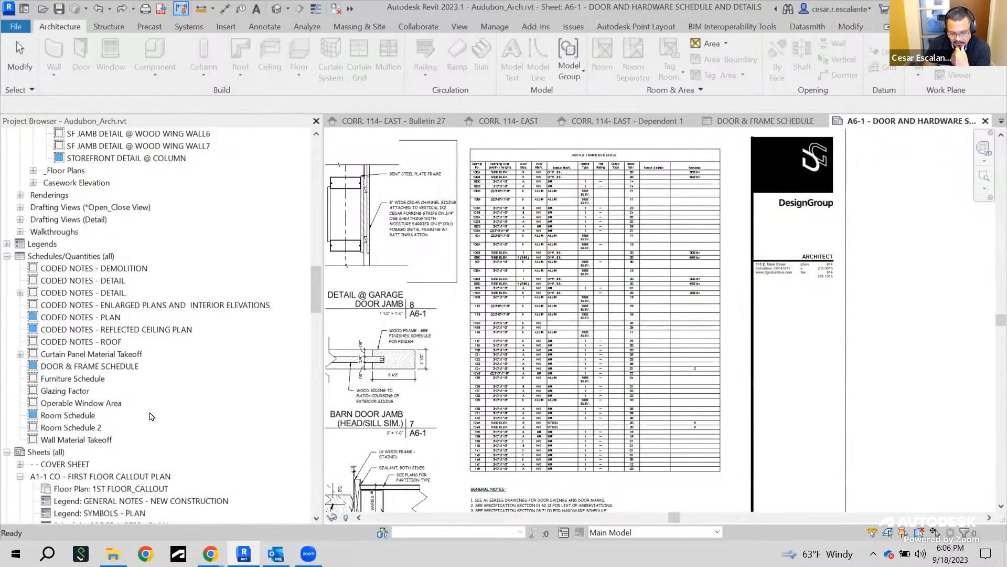
scroll(156, 418, down, 5)
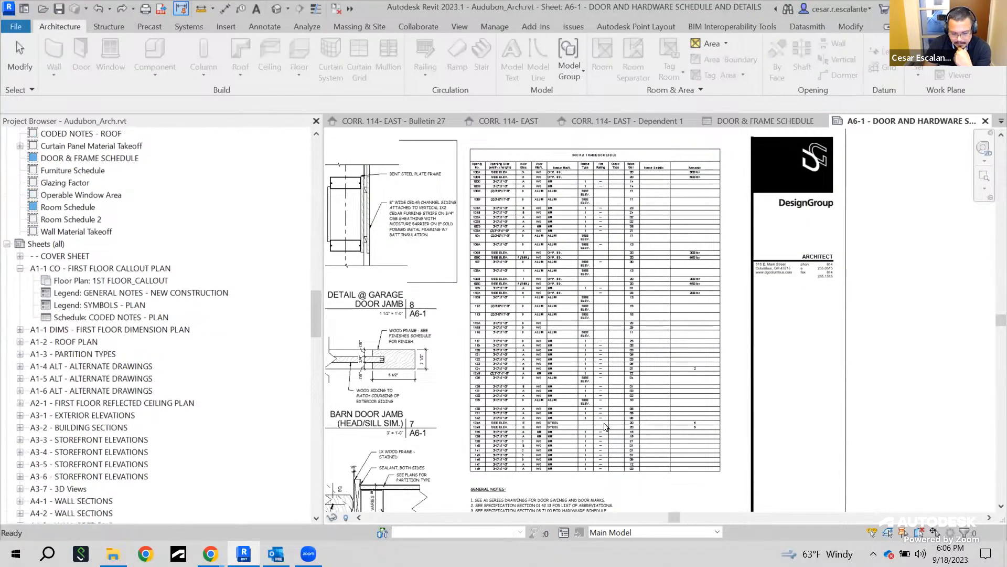
scroll(892, 386, down, 4)
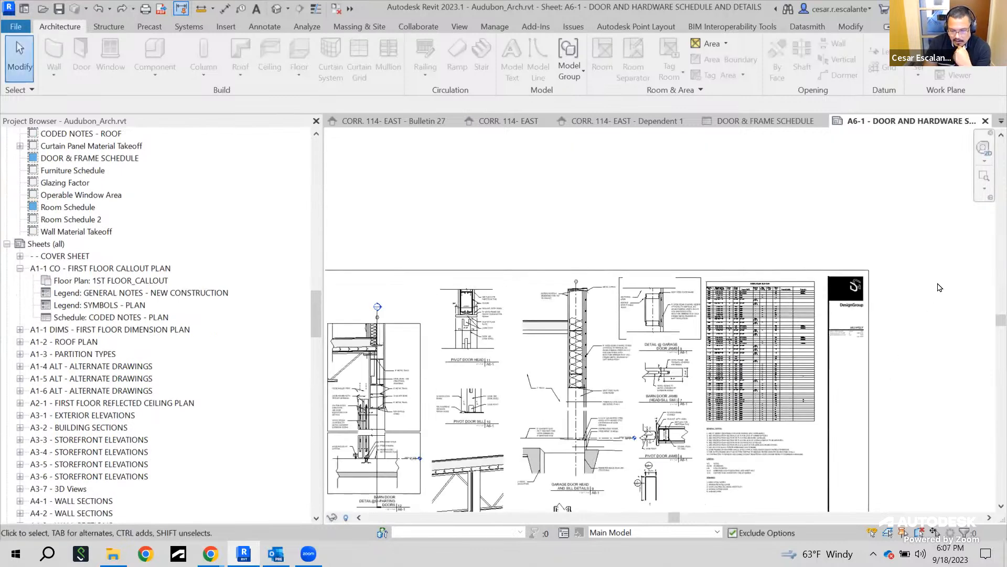
middle_drag(532, 415, 801, 370)
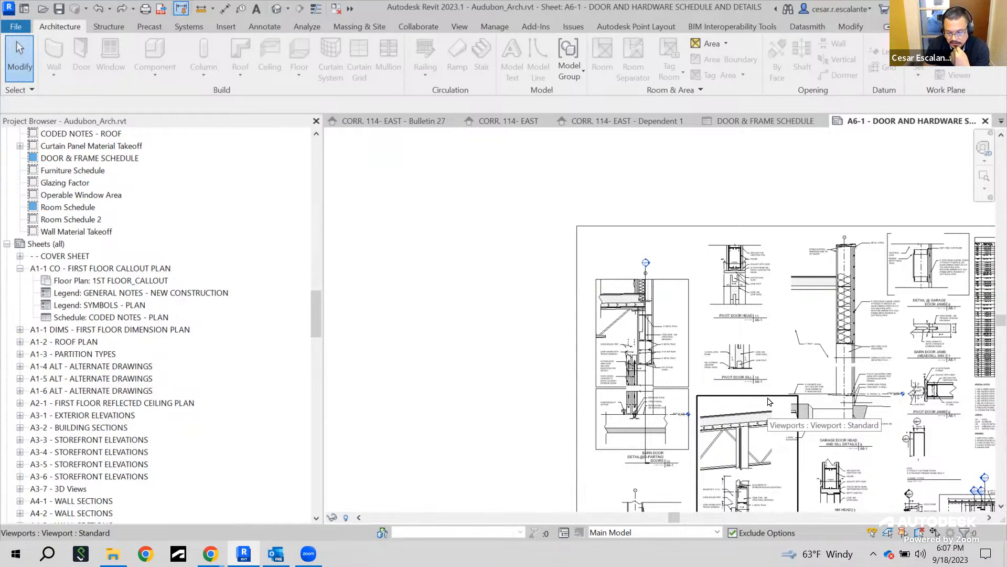
middle_drag(674, 304, 557, 290)
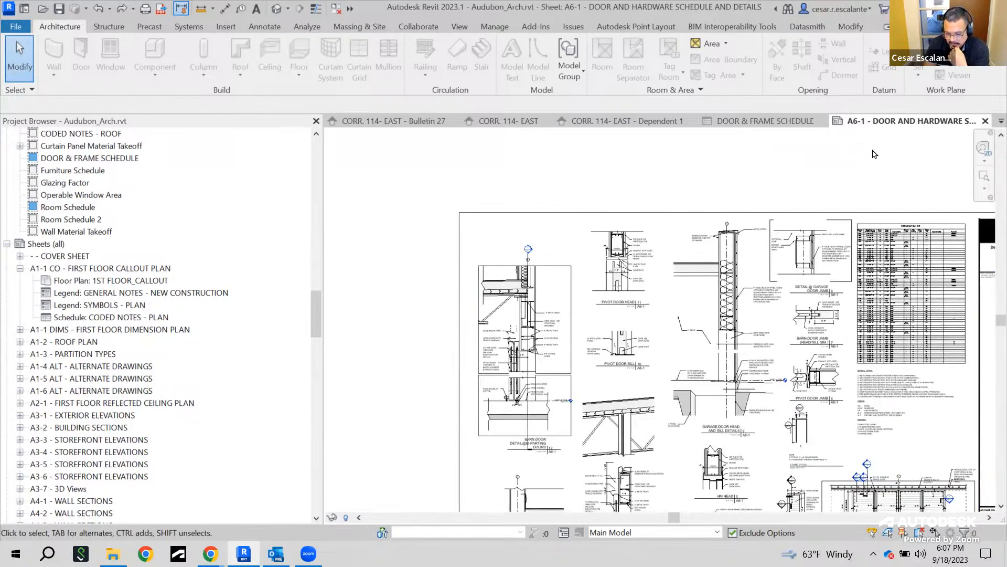
scroll(506, 228, up, 4)
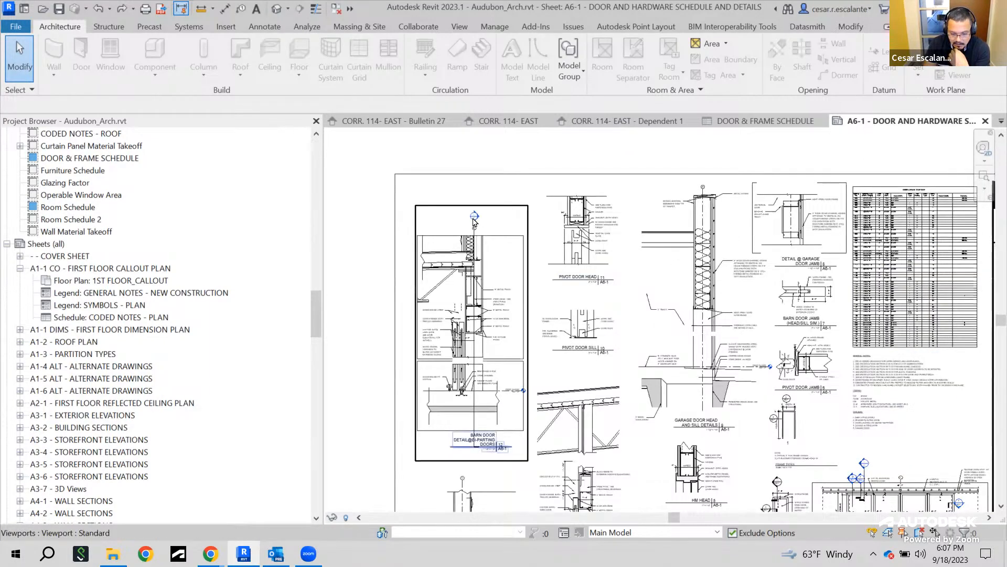
scroll(506, 228, up, 2)
scroll(577, 252, down, 3)
middle_drag(573, 339, 591, 189)
scroll(551, 466, up, 3)
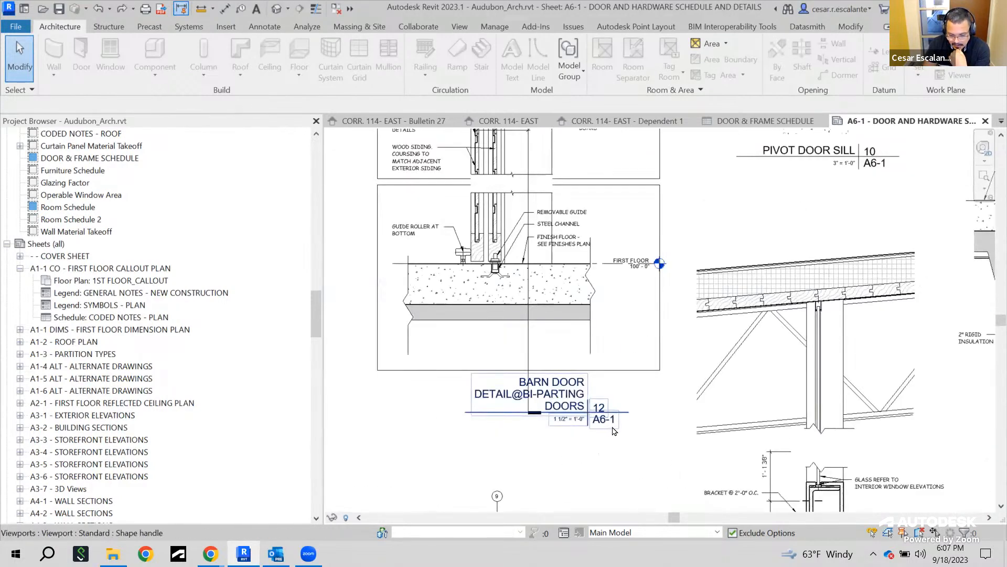
scroll(603, 424, up, 5)
scroll(619, 420, down, 6)
middle_drag(749, 511, 749, 511)
middle_drag(670, 225, 664, 288)
scroll(603, 222, up, 3)
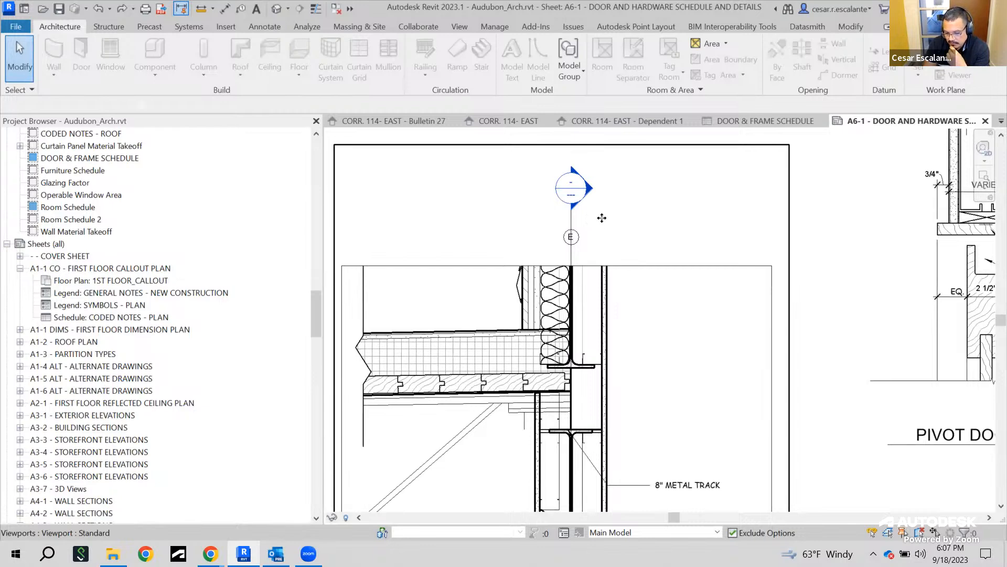
Select the barn door detail and elevation viewports and pan across the door elevations, frame types and sill details
click(601, 216)
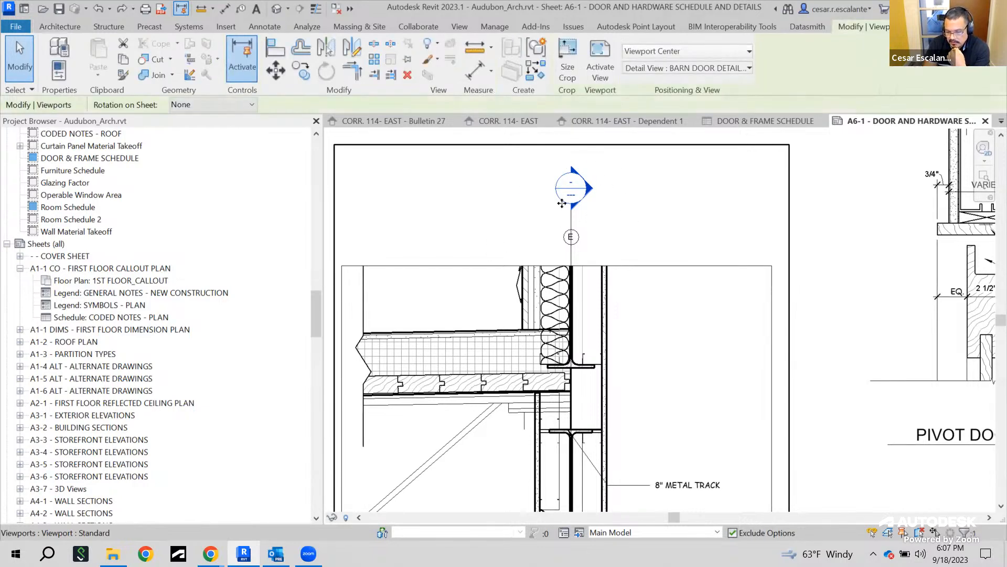
scroll(586, 232, down, 1)
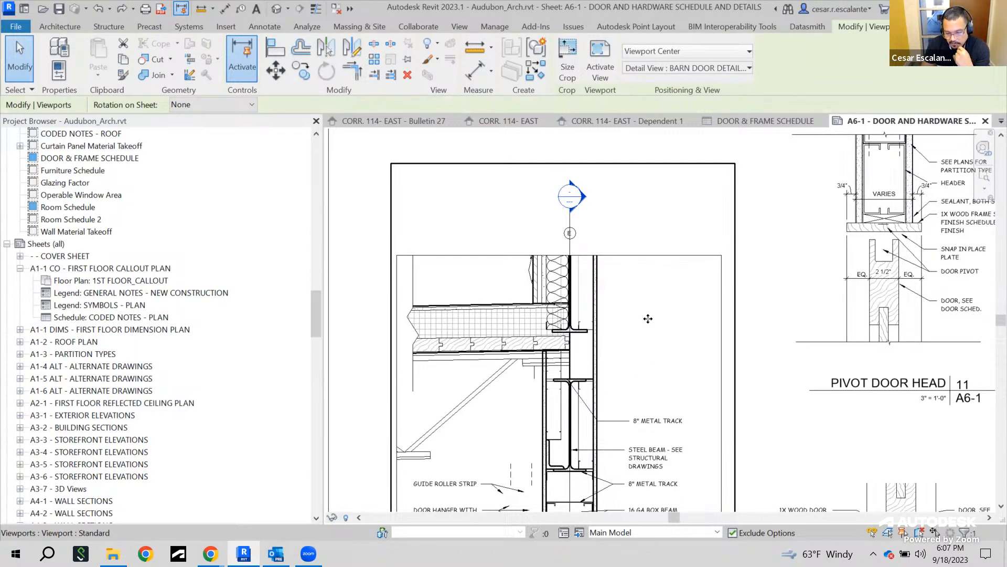
scroll(648, 319, down, 5)
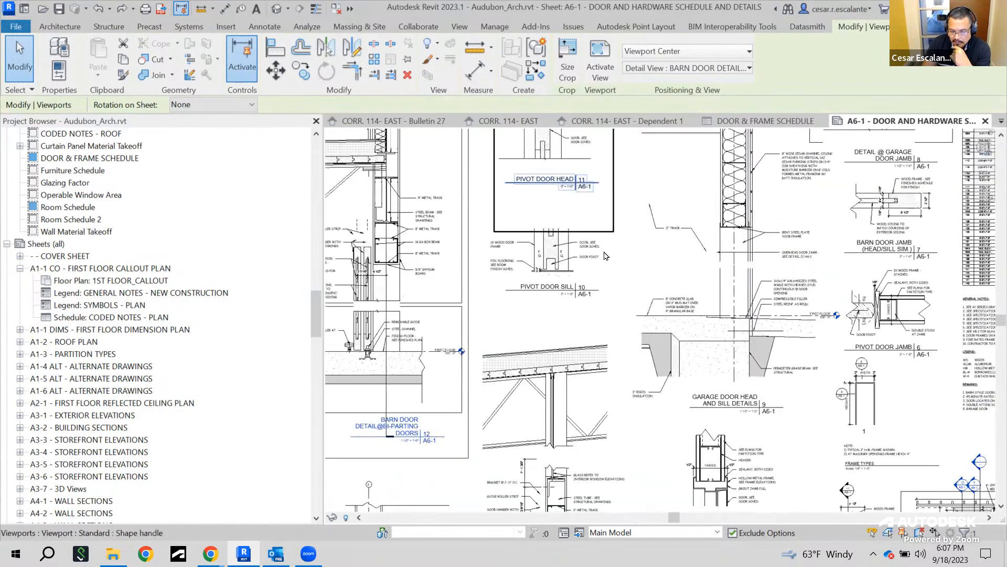
scroll(861, 463, up, 5)
middle_drag(803, 468, 484, 521)
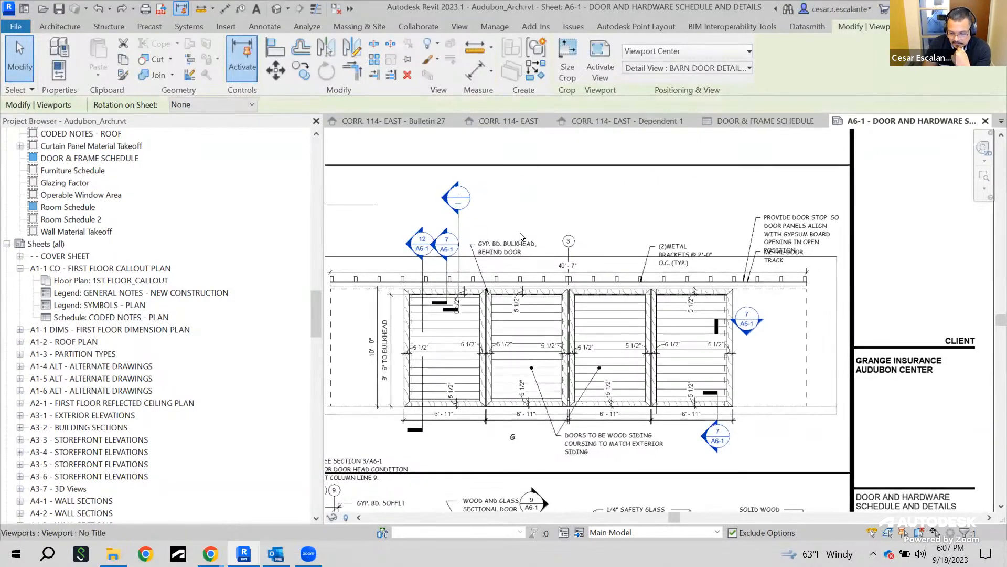
middle_drag(561, 241, 780, 221)
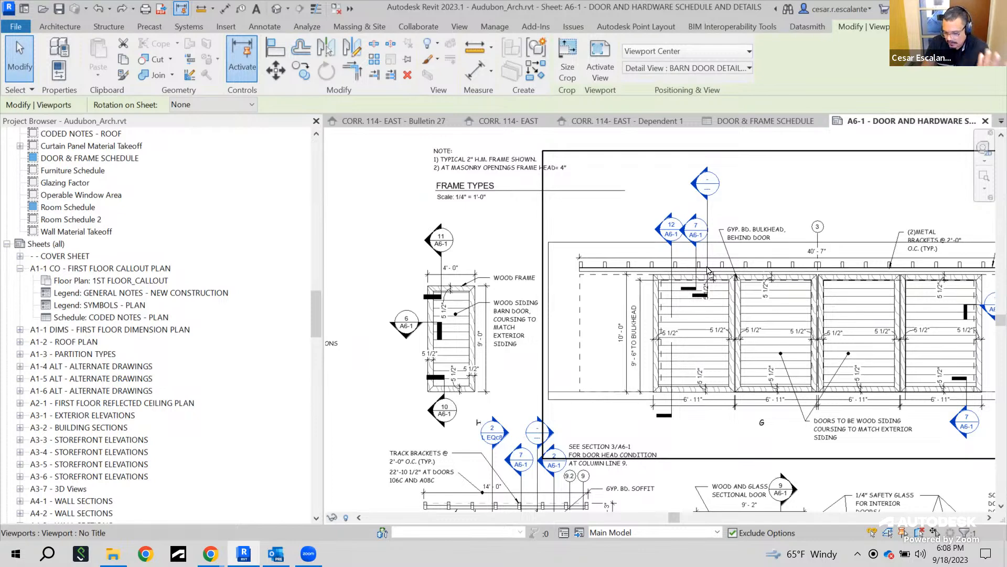
click(672, 264)
scroll(671, 264, up, 1)
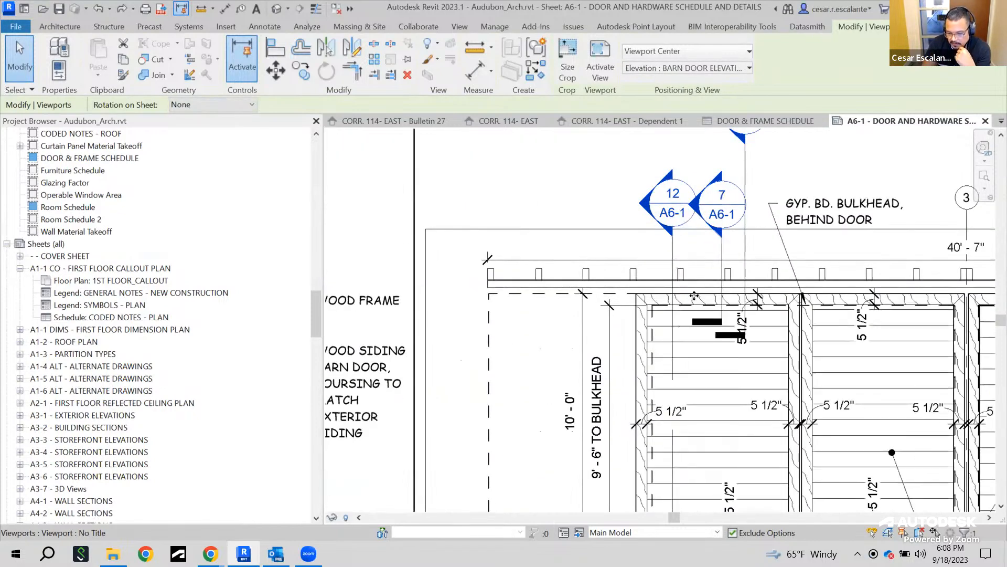
scroll(699, 307, down, 3)
scroll(700, 307, down, 2)
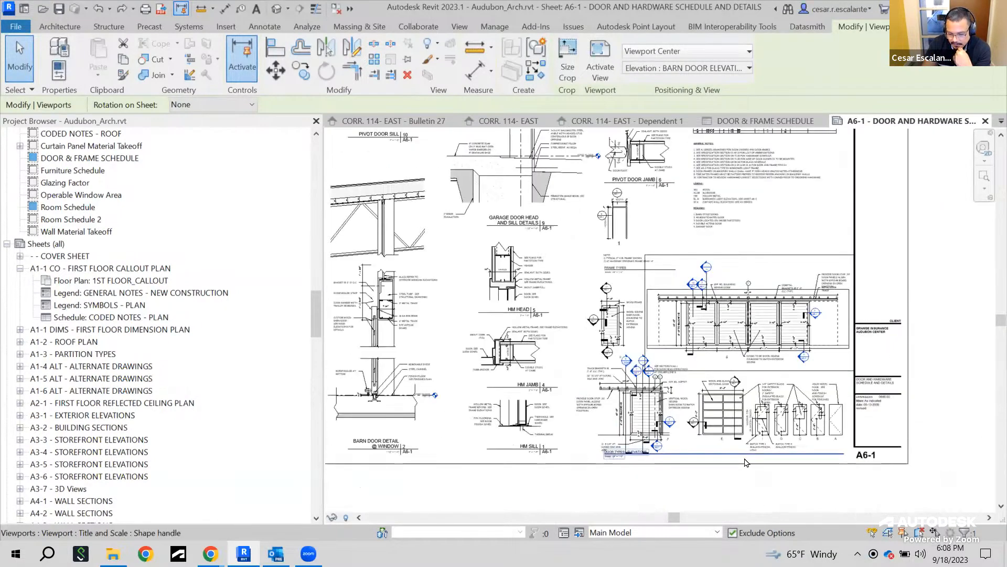
scroll(810, 370, up, 1)
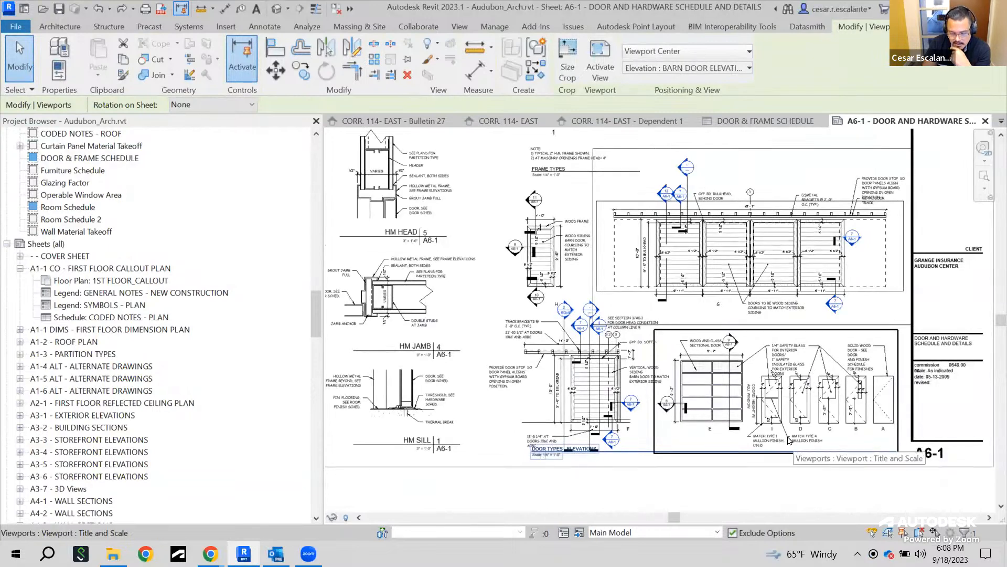
middle_drag(687, 175, 820, 237)
scroll(820, 238, down, 2)
scroll(820, 238, down, 1)
middle_drag(608, 312, 610, 410)
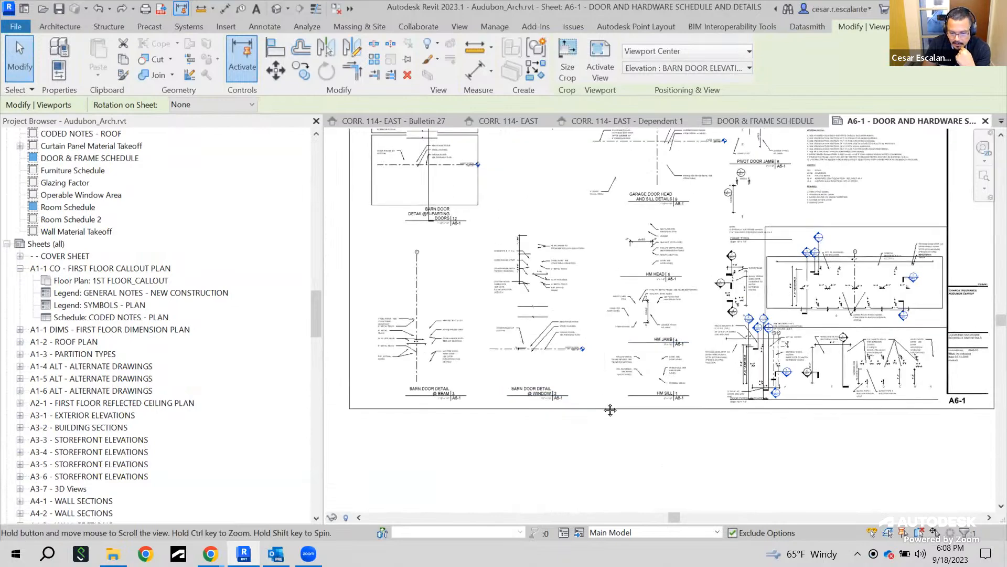
scroll(689, 198, up, 3)
middle_drag(693, 208, 650, 308)
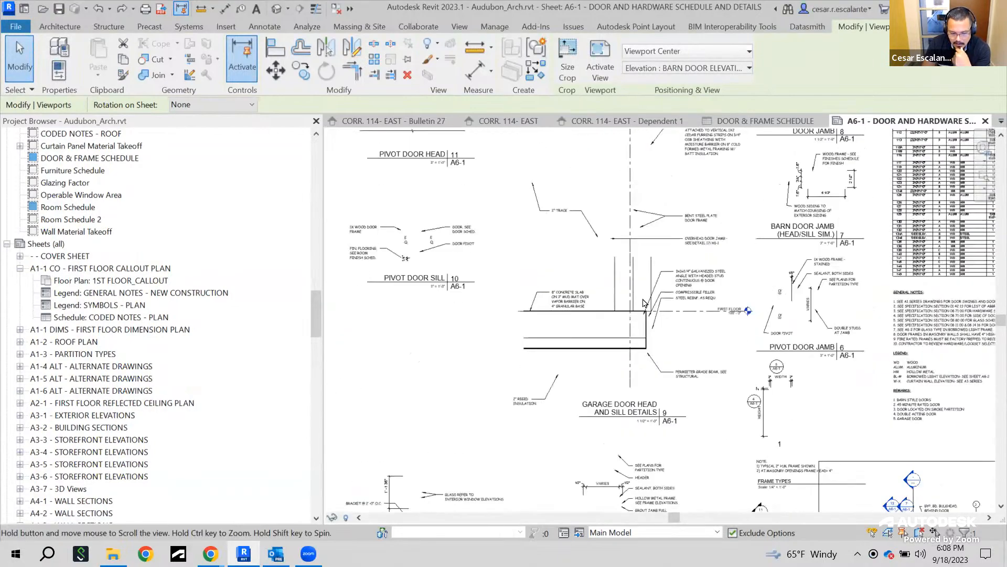
scroll(757, 218, down, 3)
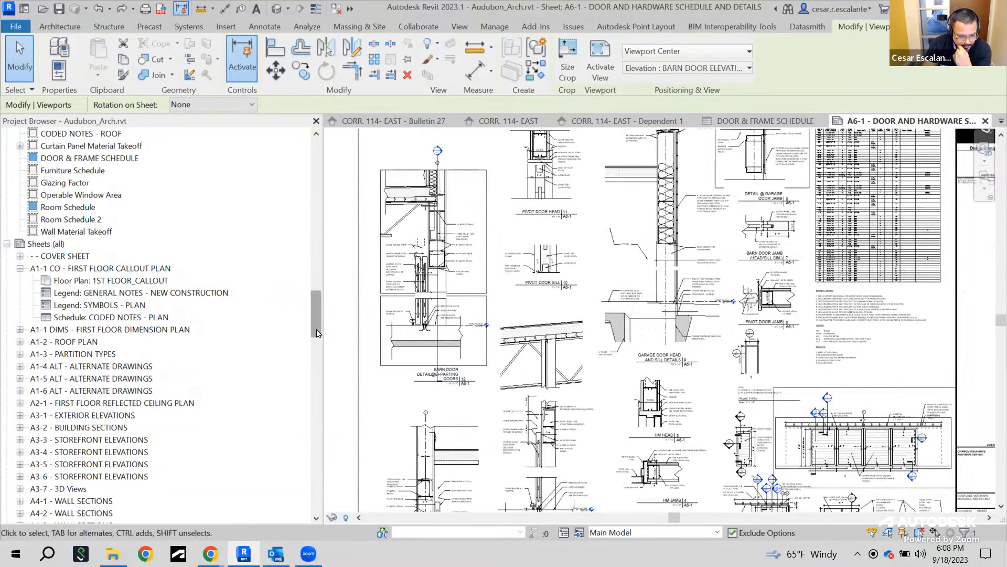
Collapse the A1-1 CO sheet in the project browser and zoom out to view the whole A6-1 sheet
click(20, 268)
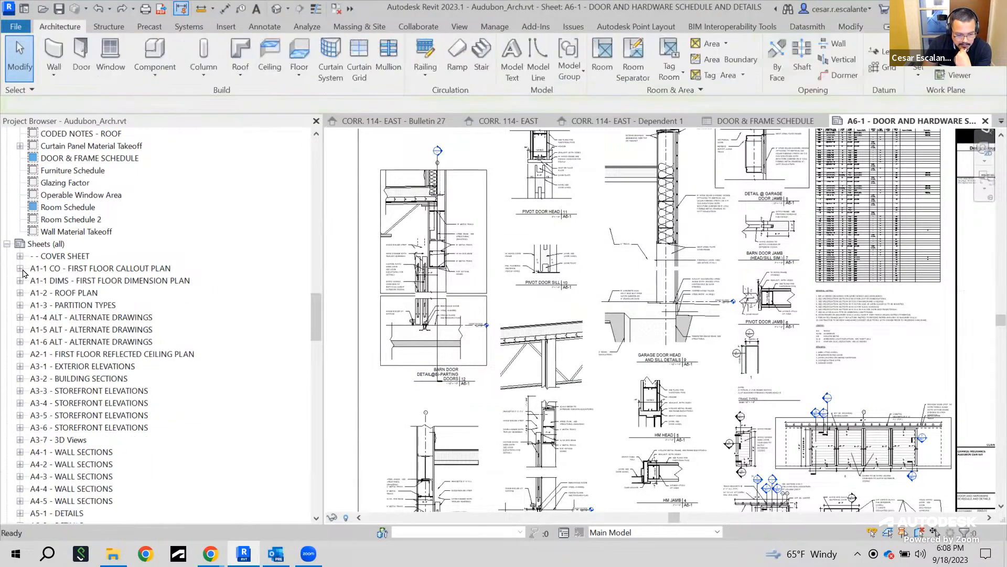
click(683, 316)
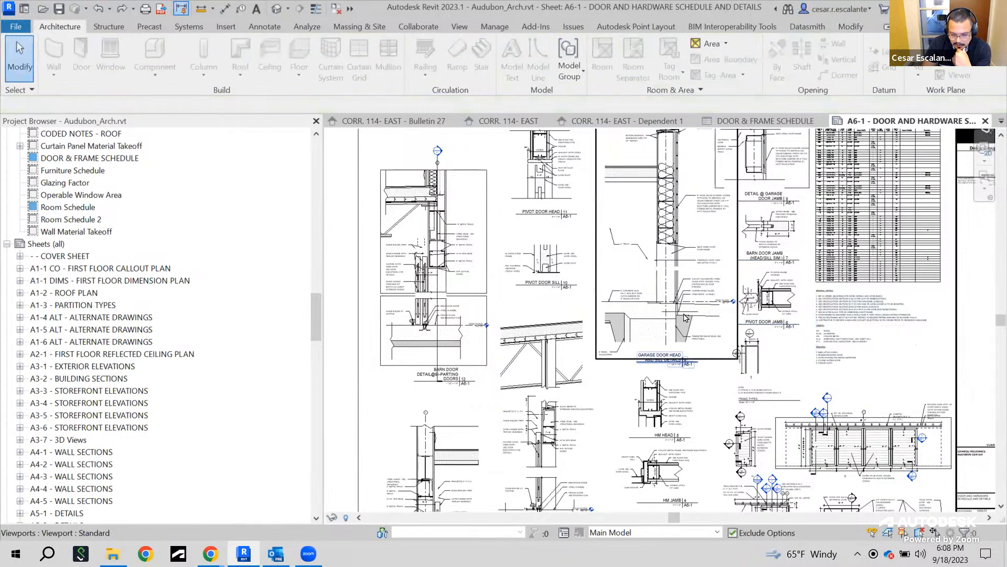
scroll(703, 330, down, 2)
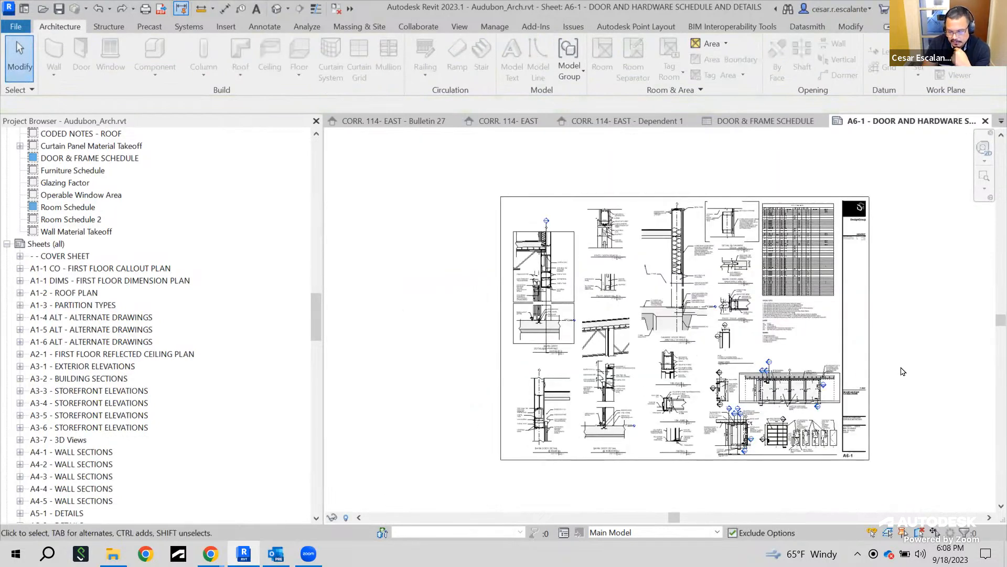
scroll(902, 371, up, 2)
scroll(906, 365, down, 2)
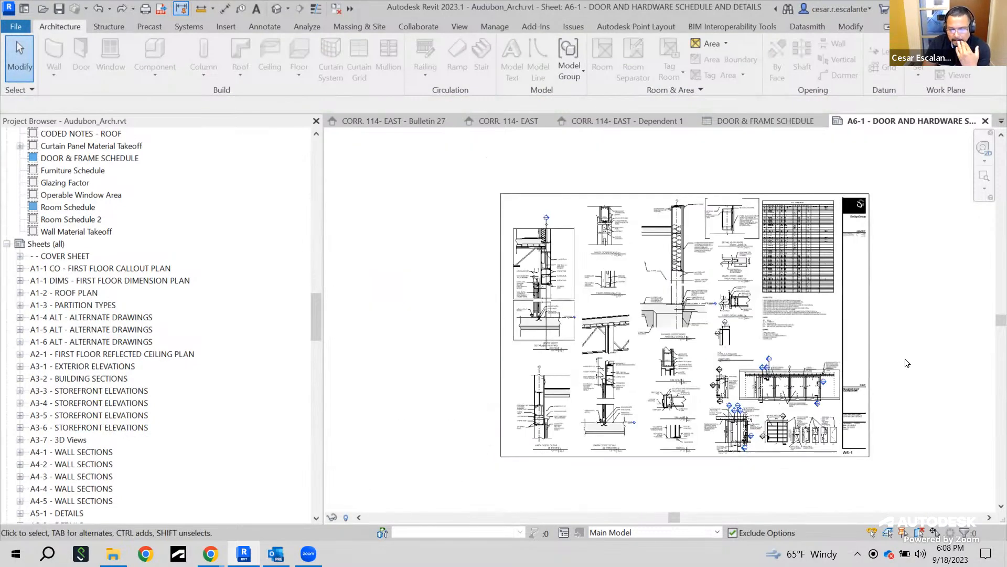
Start creating a new sheet
click(461, 27)
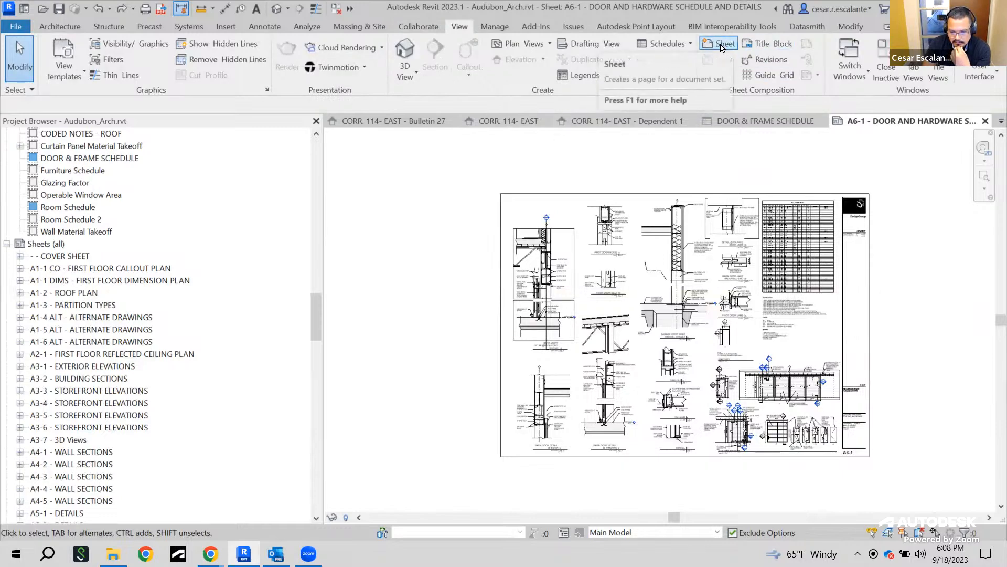
click(721, 46)
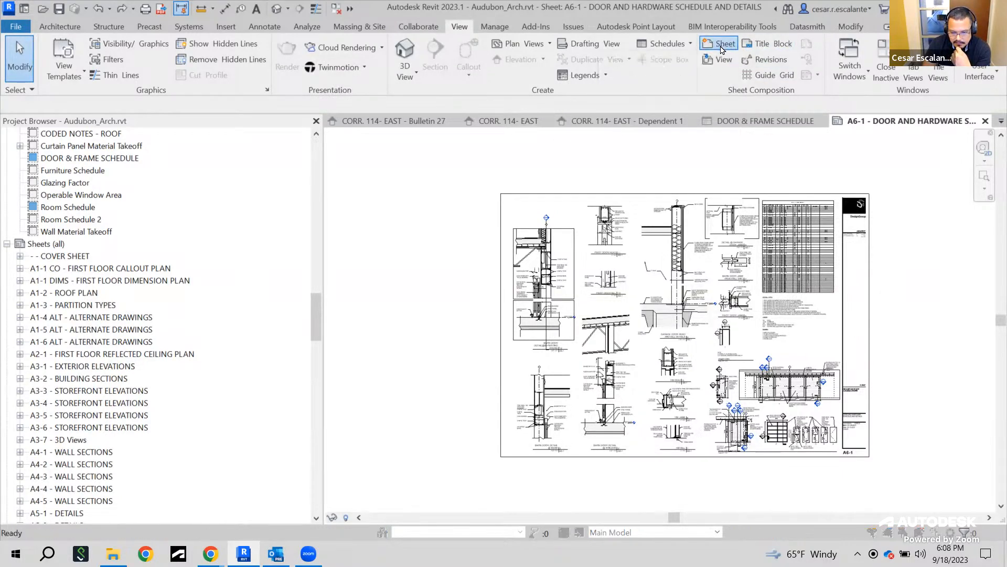
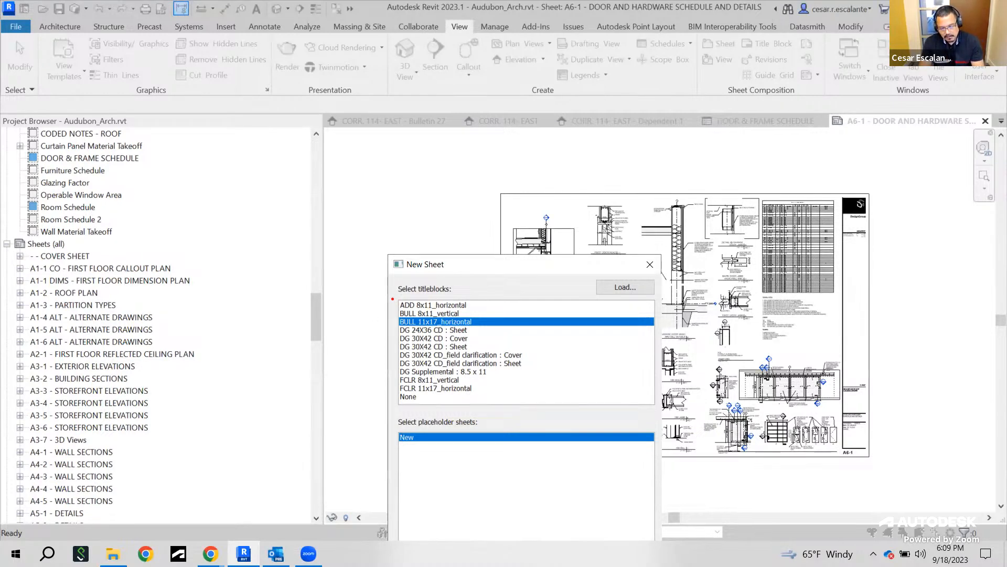
Create a new sheet using the DG 30X42 CD : Sheet titleblock
ctrl+drag(390, 294, 543, 406)
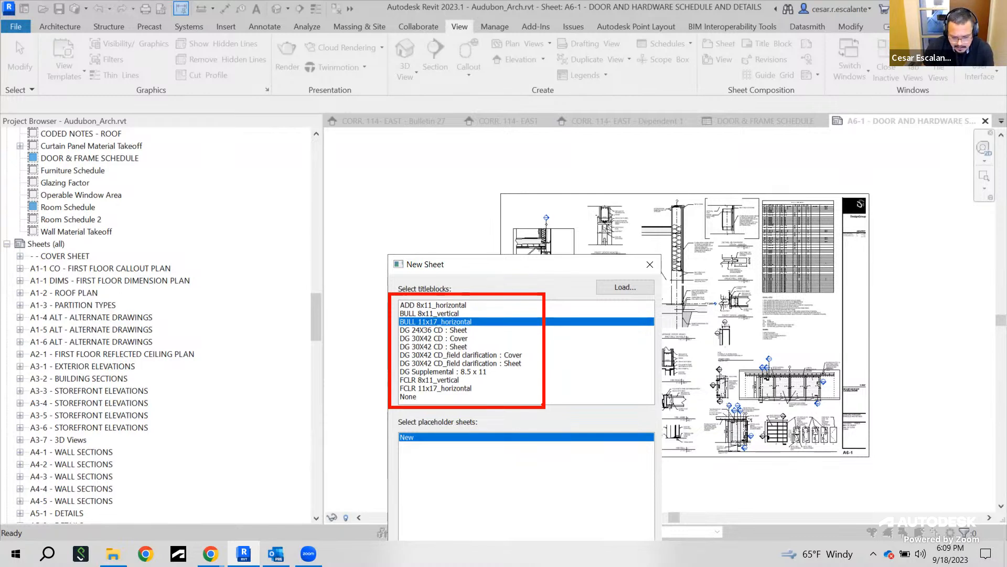
click(443, 348)
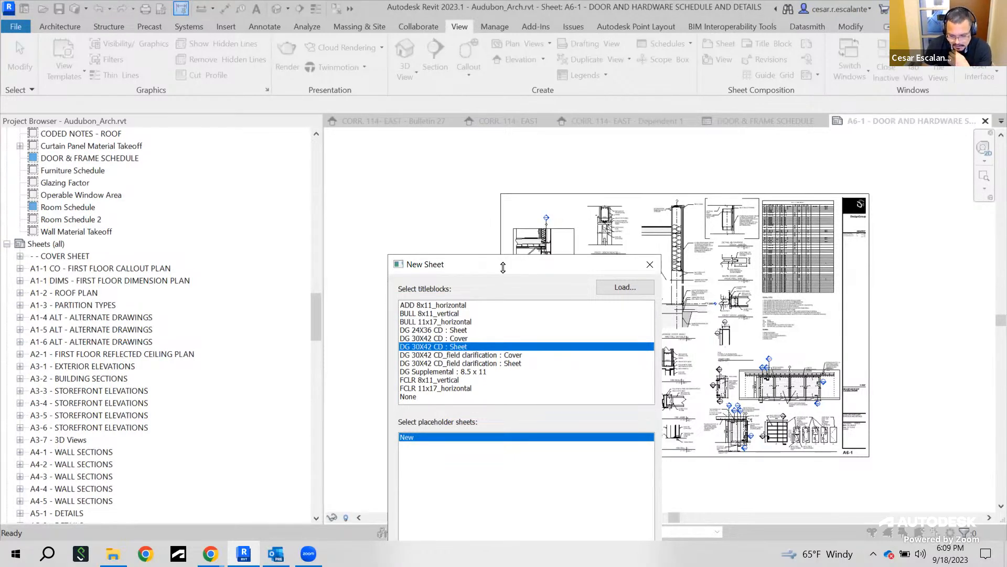
drag(524, 265, 504, 108)
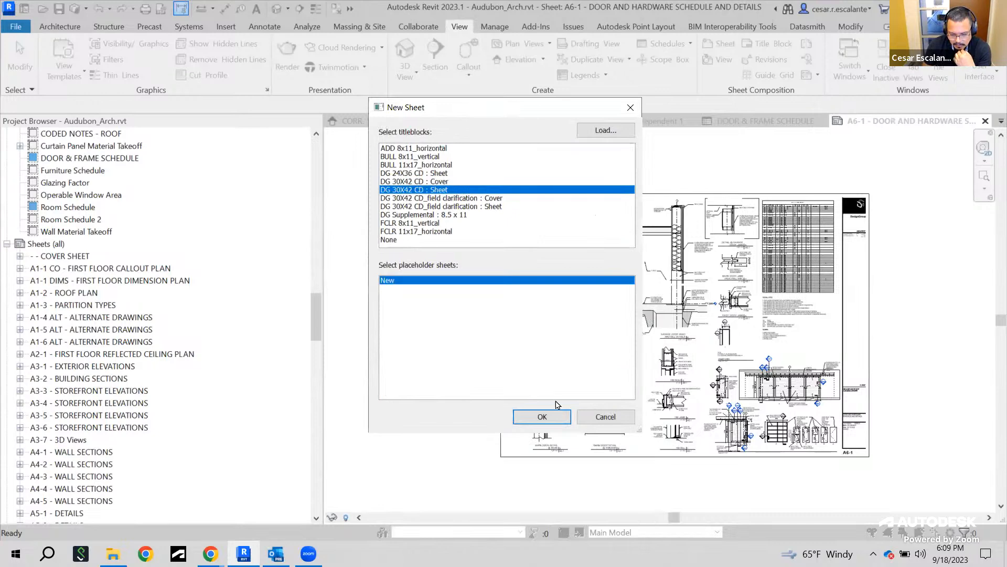
click(542, 417)
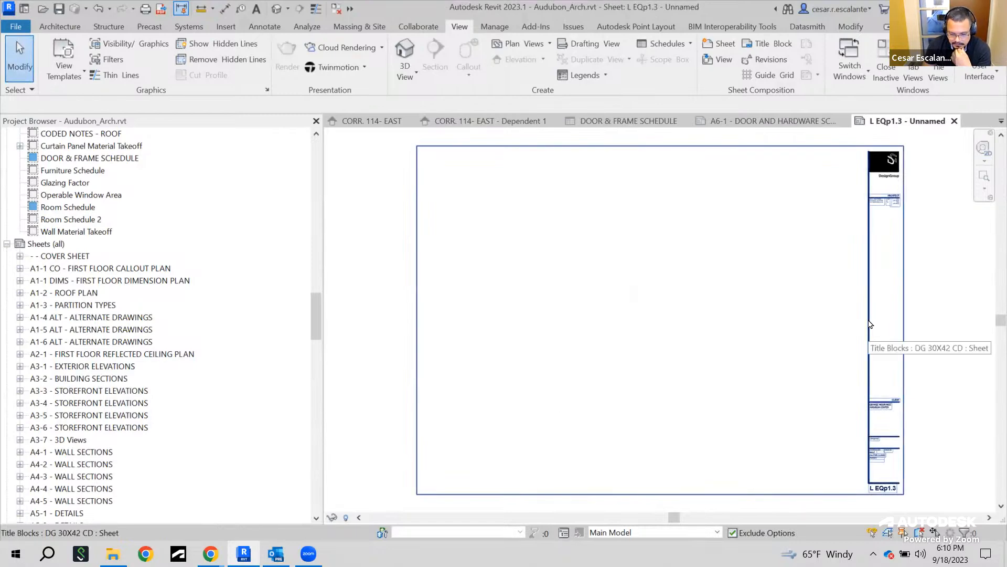
Find the new L EQp1.3 sheet in the project browser and open the L EQp1.2 Prerequisite 1- Window Elevations sheet
drag(317, 314, 315, 494)
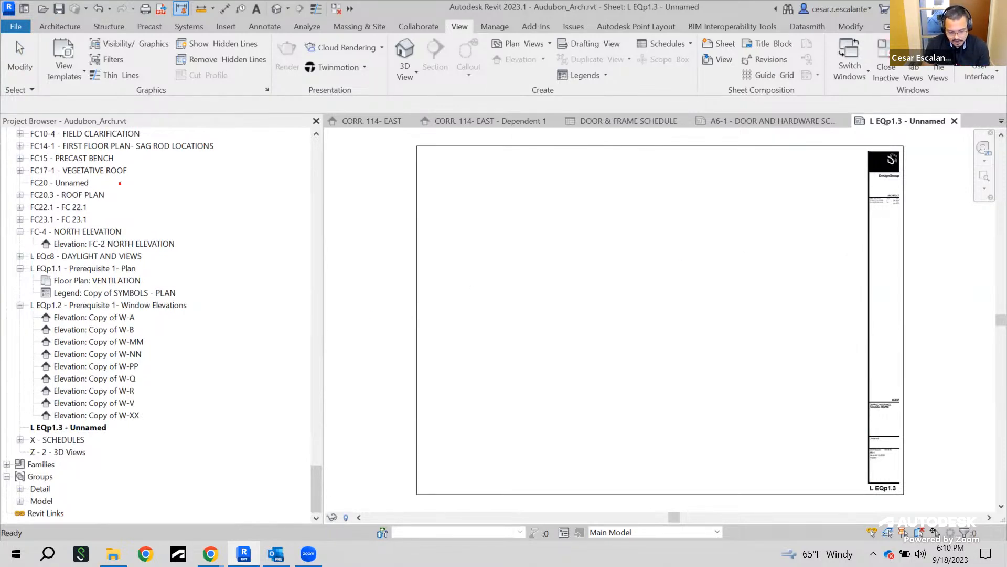
mouse_move(26, 417)
mouse_down()
mouse_move(67, 438)
mouse_move(121, 443)
mouse_up()
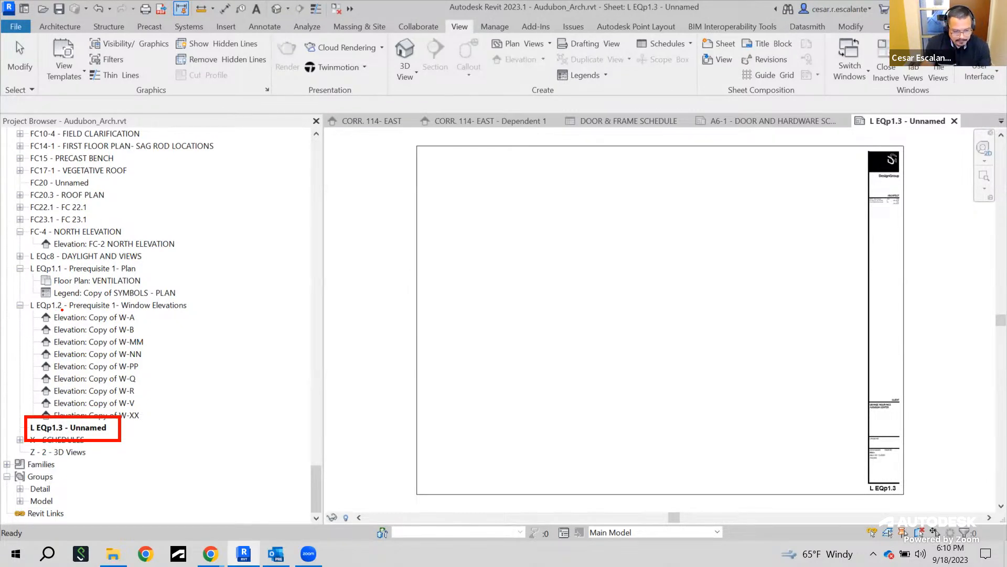
click(137, 307)
double_click(138, 306)
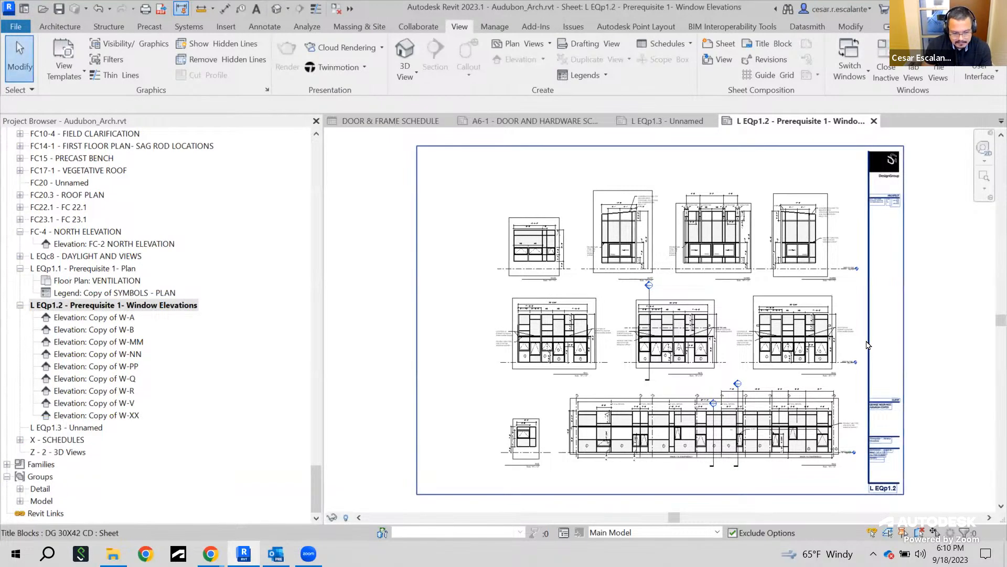
Examine the window elevation viewports and title block information on the L EQp1.2 sheet
scroll(866, 345, up, 2)
scroll(866, 345, up, 1)
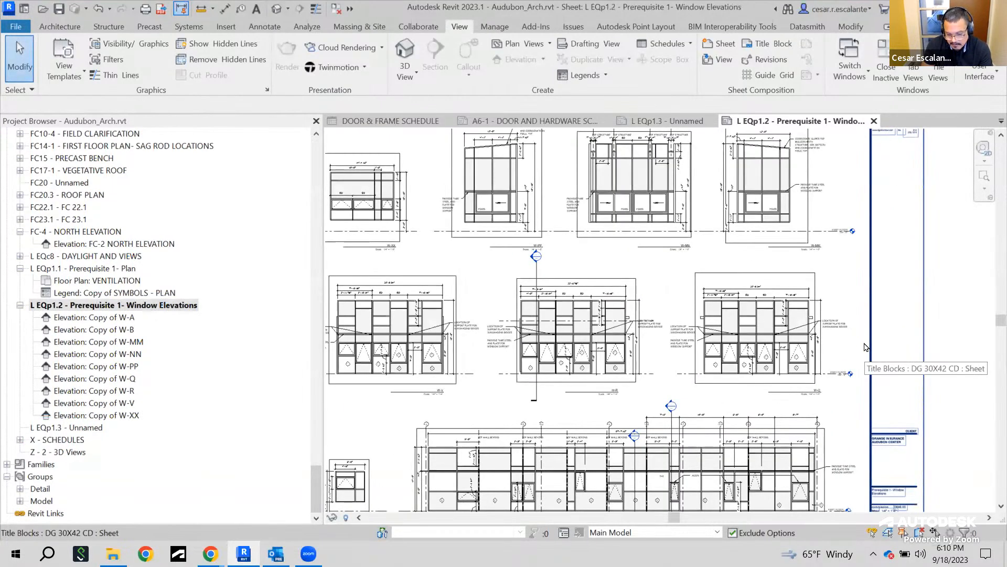
middle_drag(921, 381, 810, 187)
scroll(788, 306, up, 3)
scroll(799, 309, up, 2)
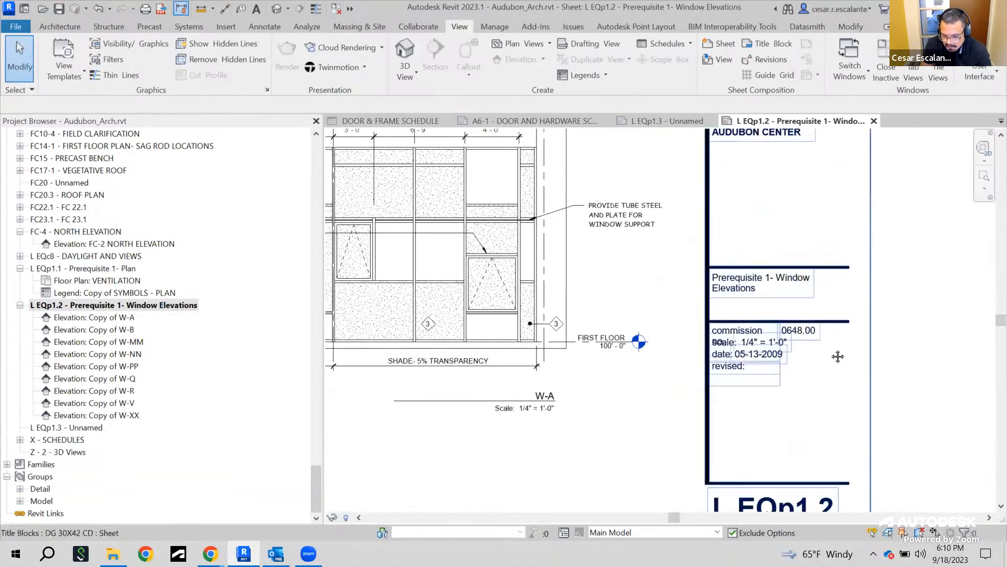
middle_drag(836, 321, 865, 444)
scroll(865, 443, up, 1)
scroll(864, 442, down, 2)
middle_drag(570, 329, 832, 388)
scroll(832, 388, down, 2)
scroll(711, 226, down, 3)
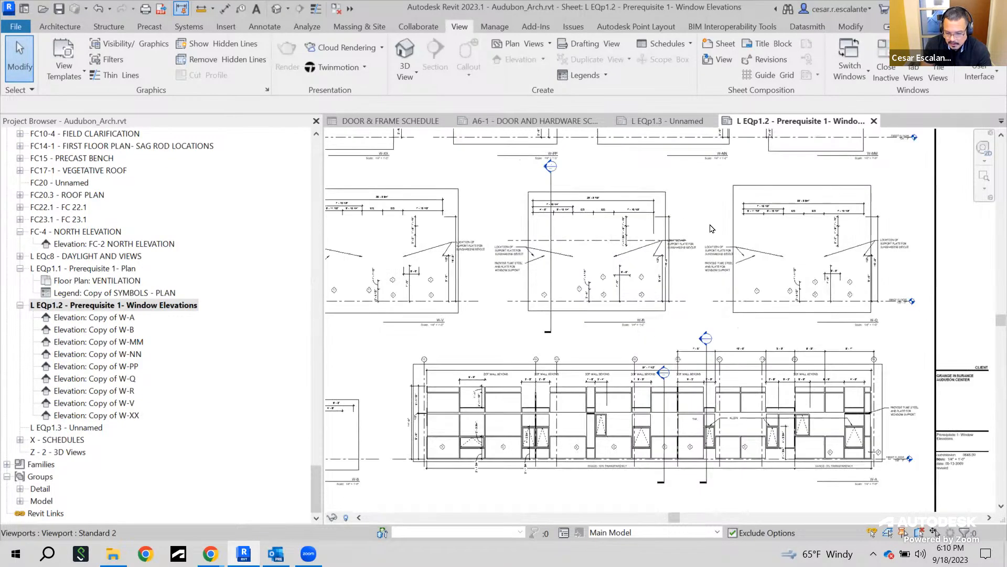
middle_drag(728, 239, 758, 362)
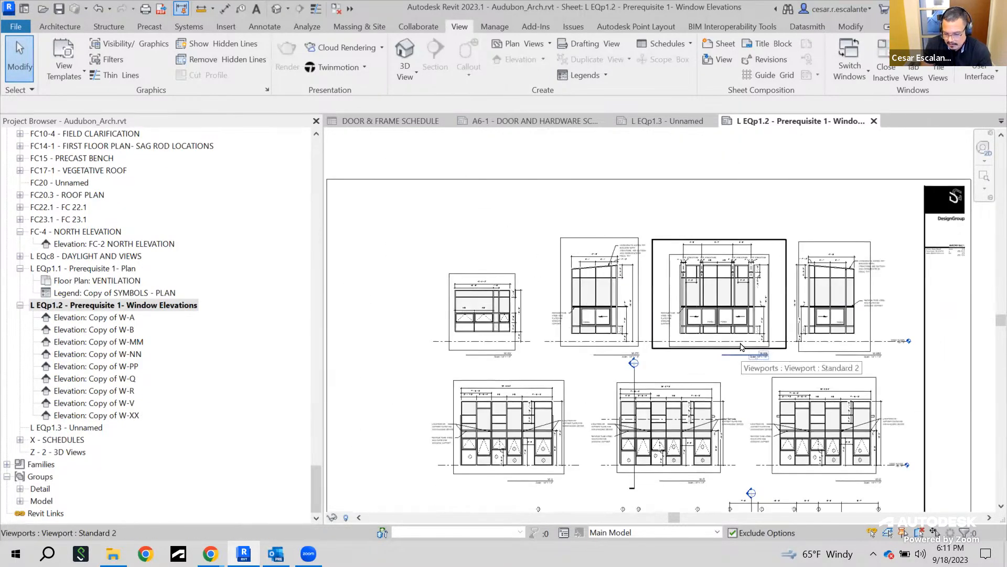
scroll(701, 155, up, 2)
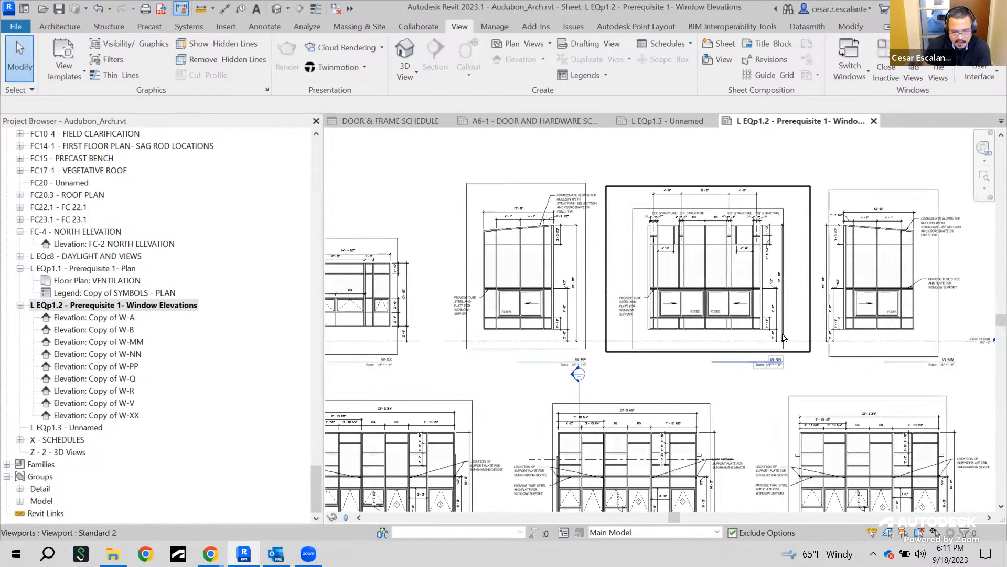
scroll(703, 306, down, 1)
scroll(703, 306, down, 1)
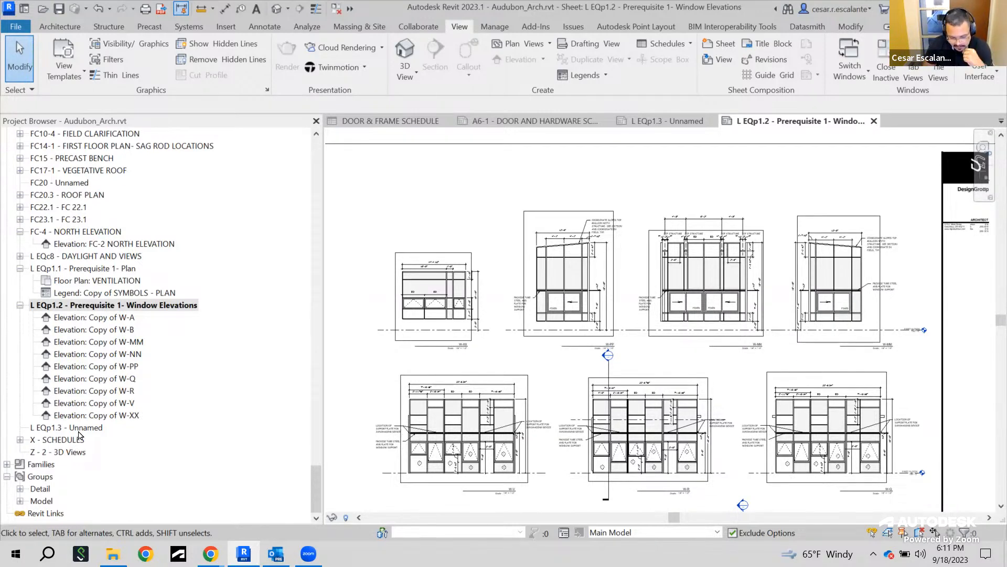
Open the new L EQp1.3 sheet and try to renumber it as FC20
click(98, 430)
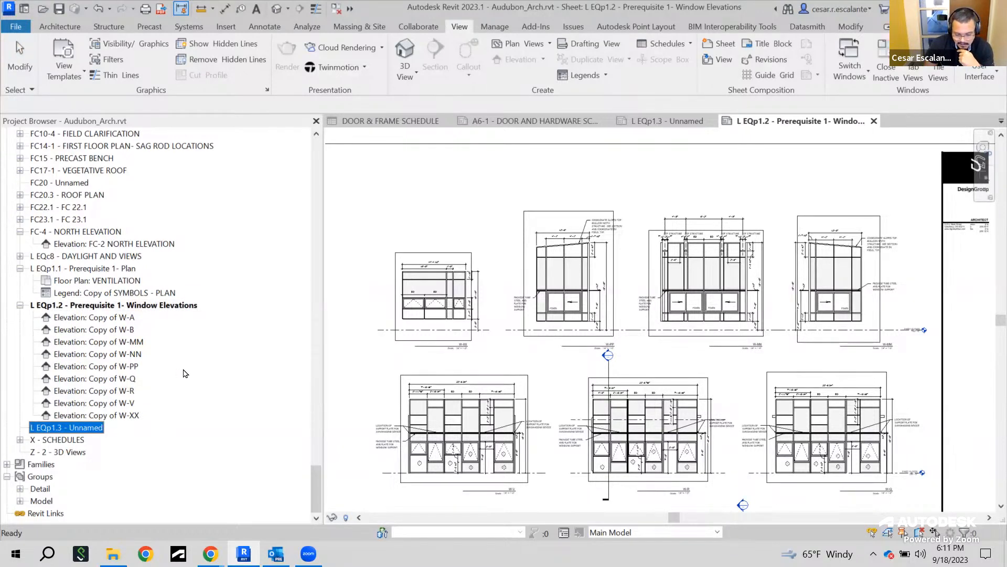
double_click(88, 429)
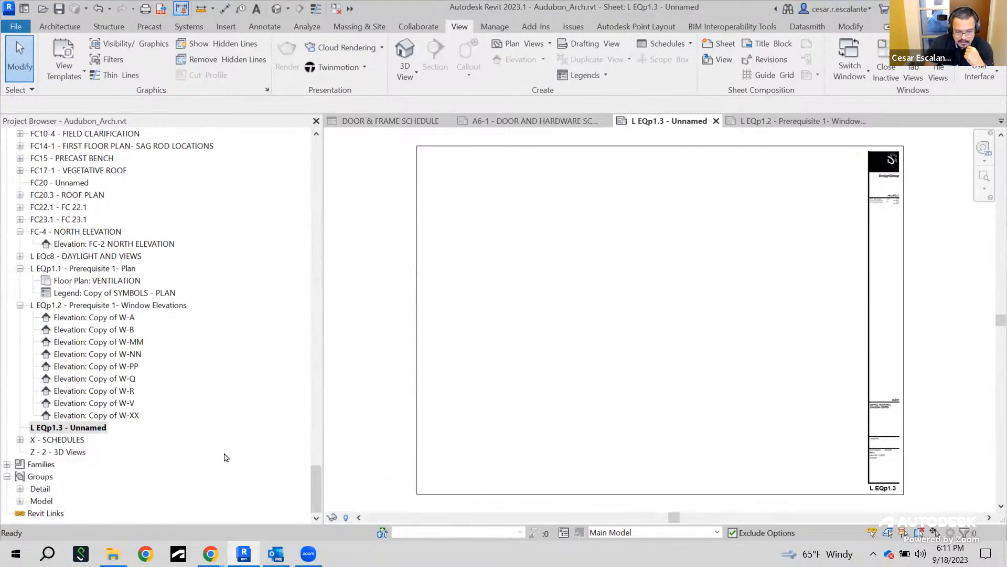
right_click(85, 428)
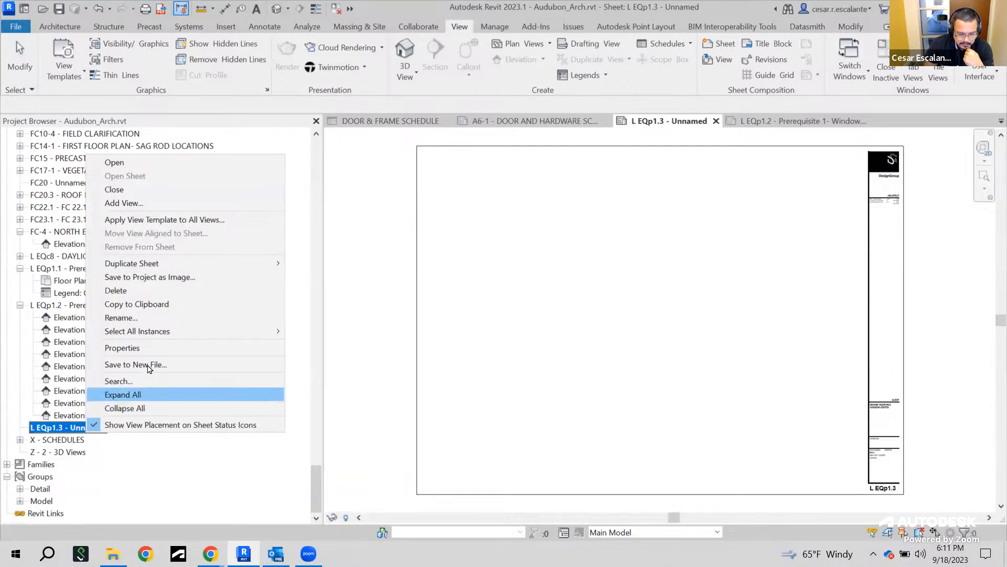
click(141, 319)
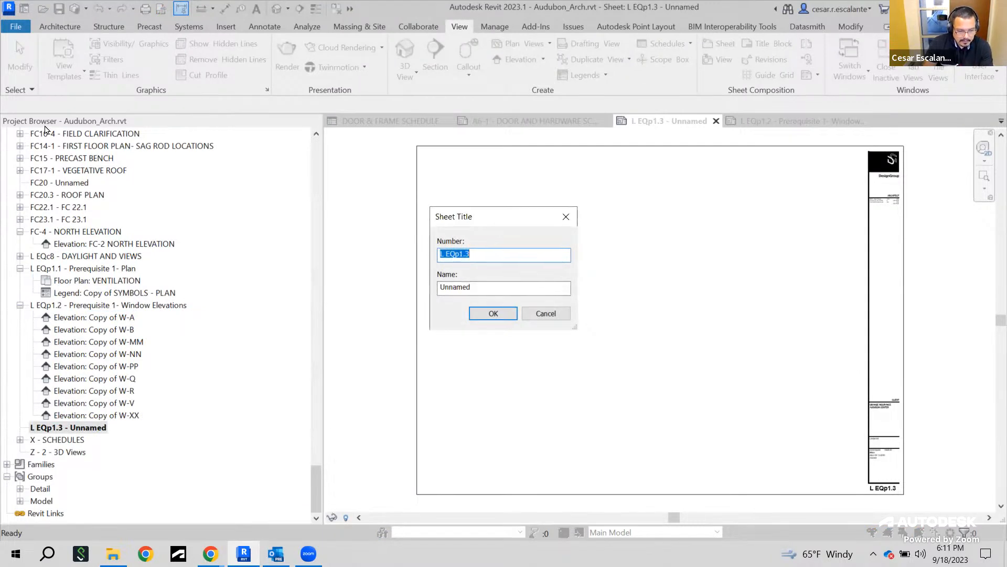
text(fc)
key(BackSpace)
key(BackSpace)
key(Caps_Lock)
text(FC)
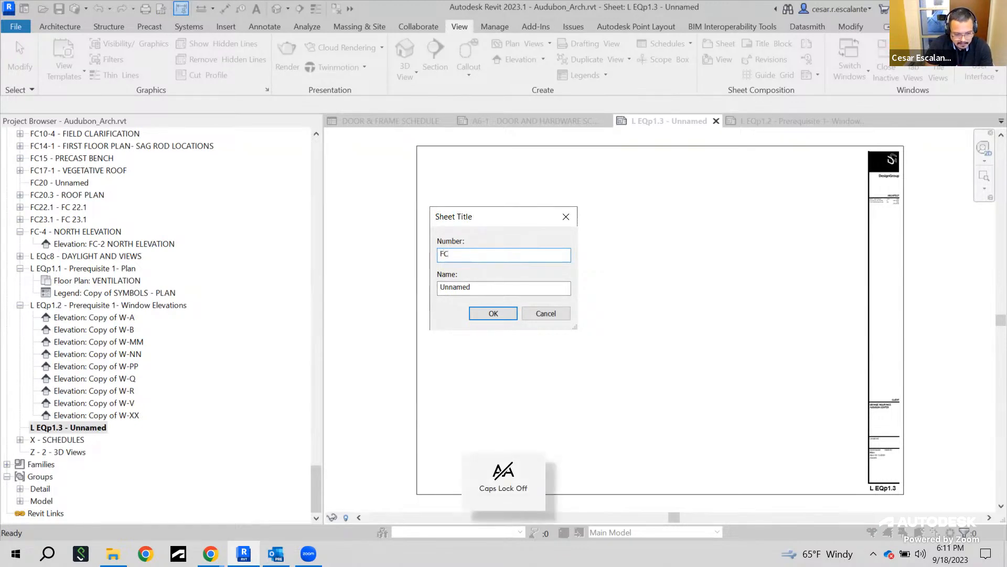
text(20)
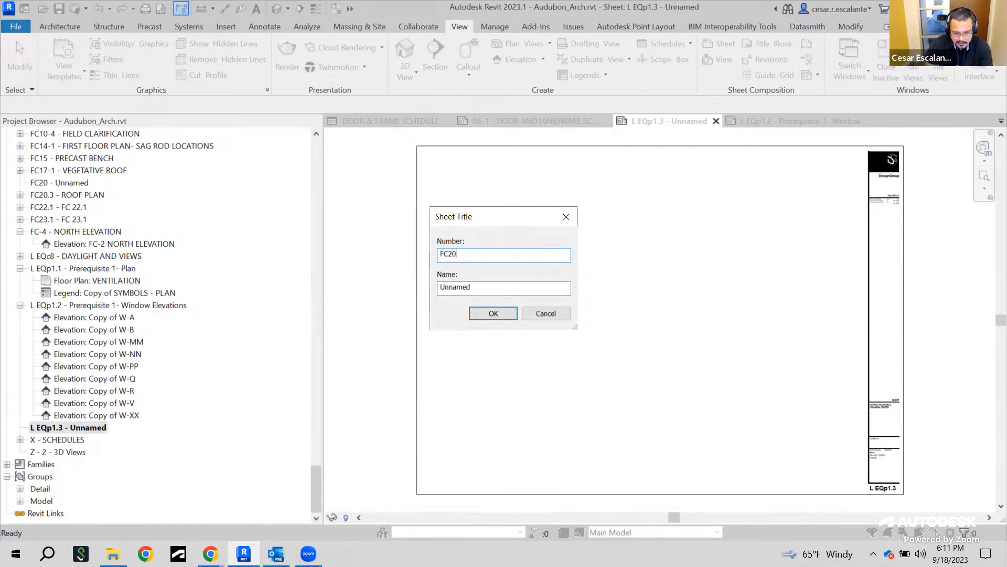
click(494, 313)
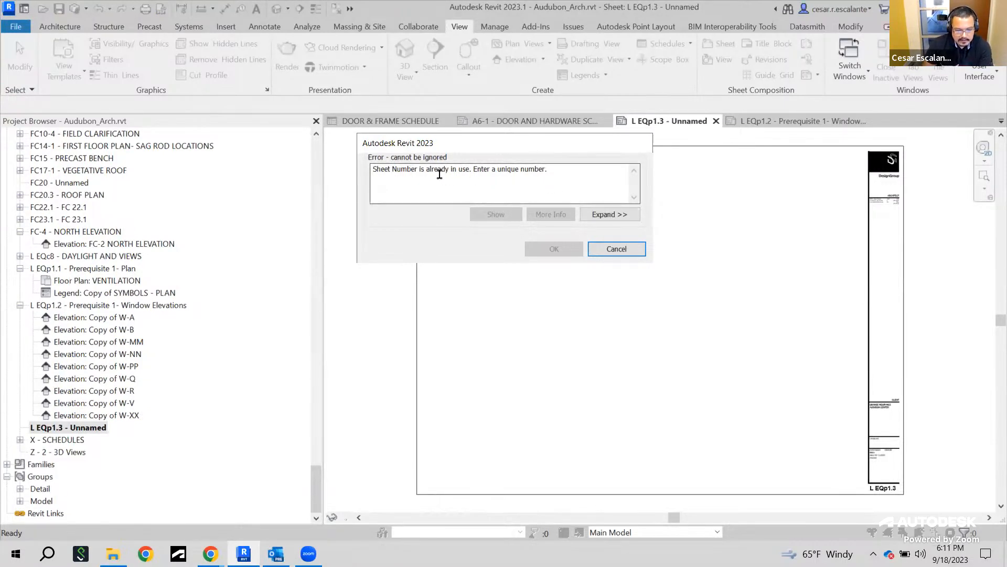
click(617, 249)
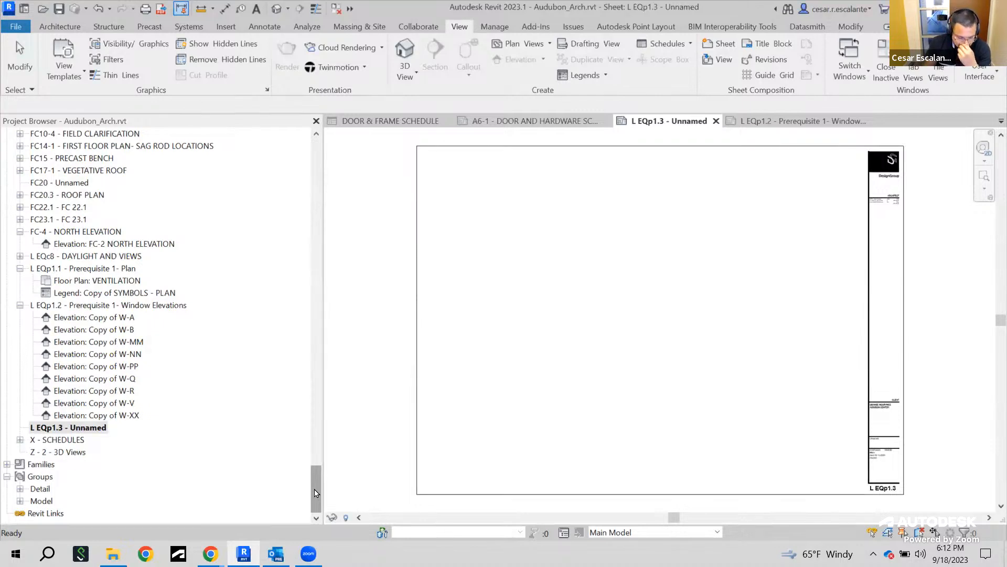
Open the COVER SHEET and expand its project browser entry to show its legends
drag(315, 492, 313, 308)
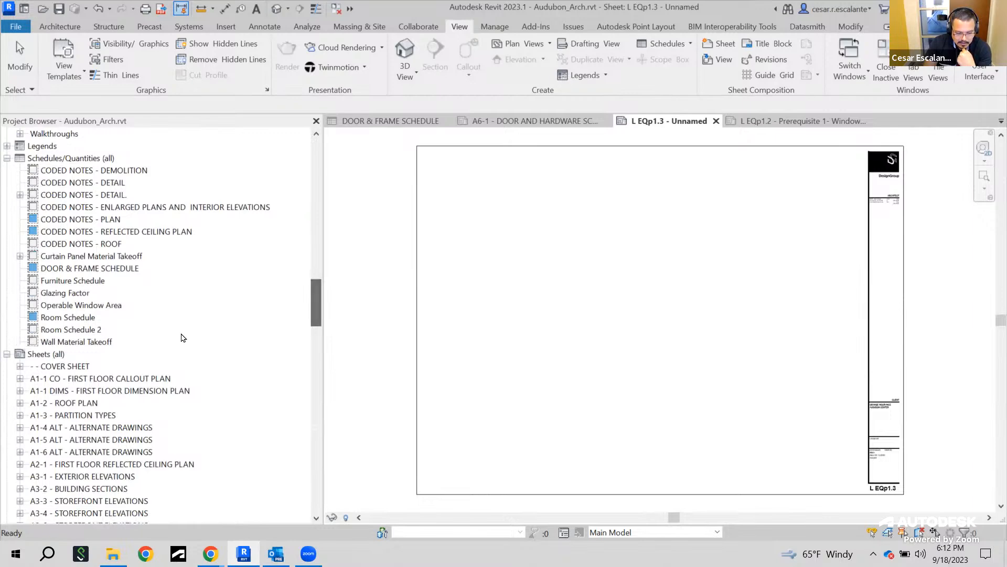
double_click(67, 367)
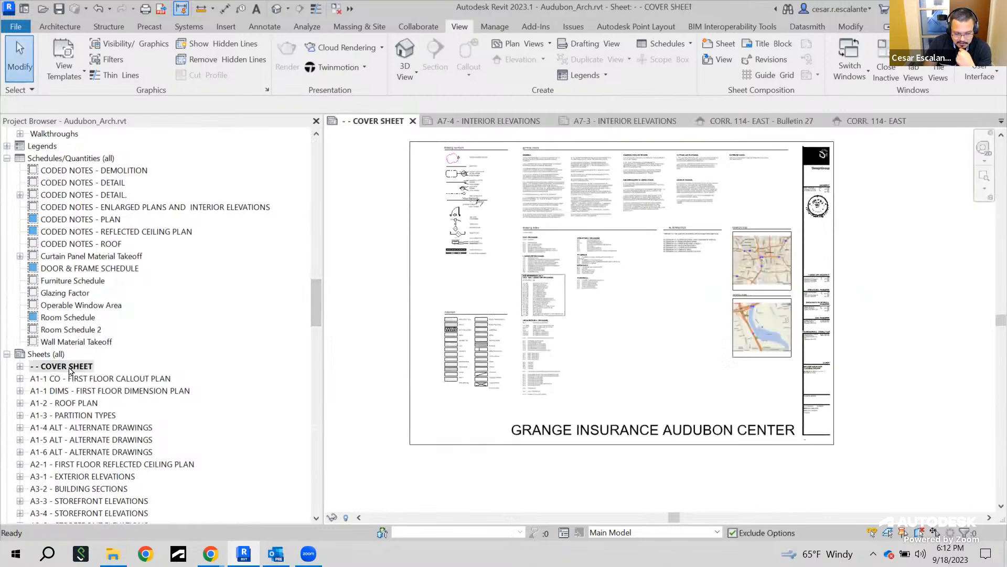
click(20, 366)
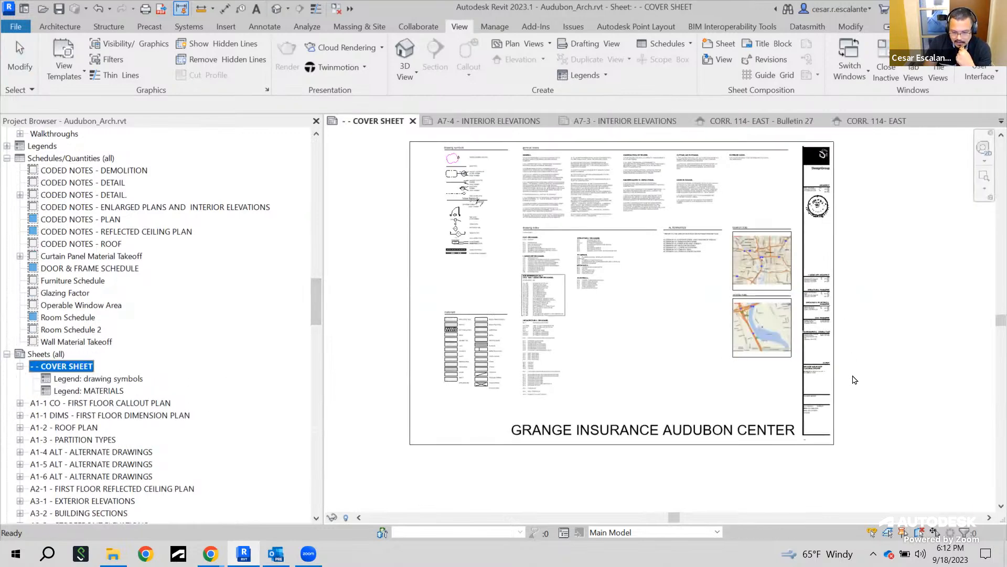
Select the cover sheet's title block and examine its client, sheet name and commission fields
scroll(843, 427, up, 3)
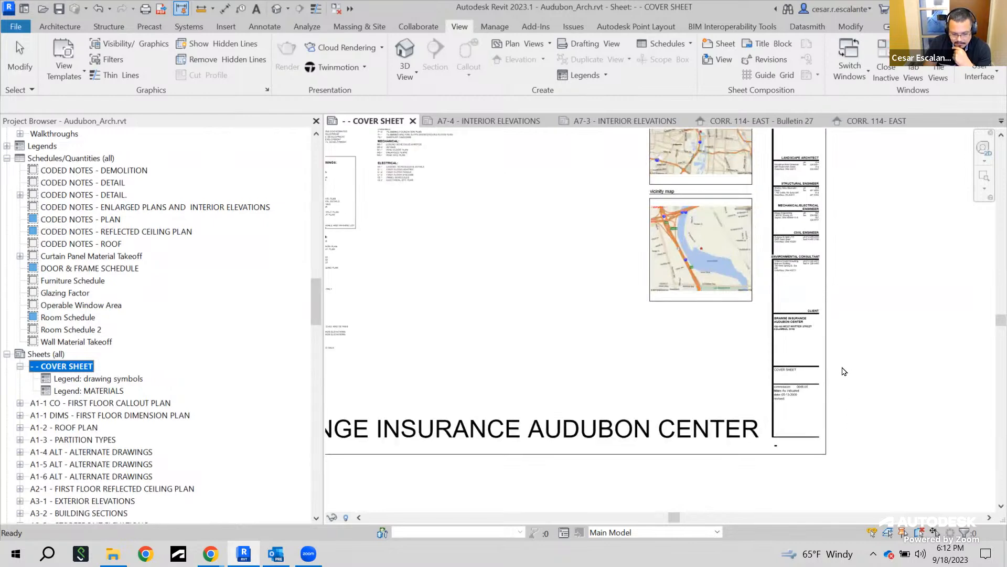
scroll(834, 388, up, 2)
scroll(834, 389, up, 1)
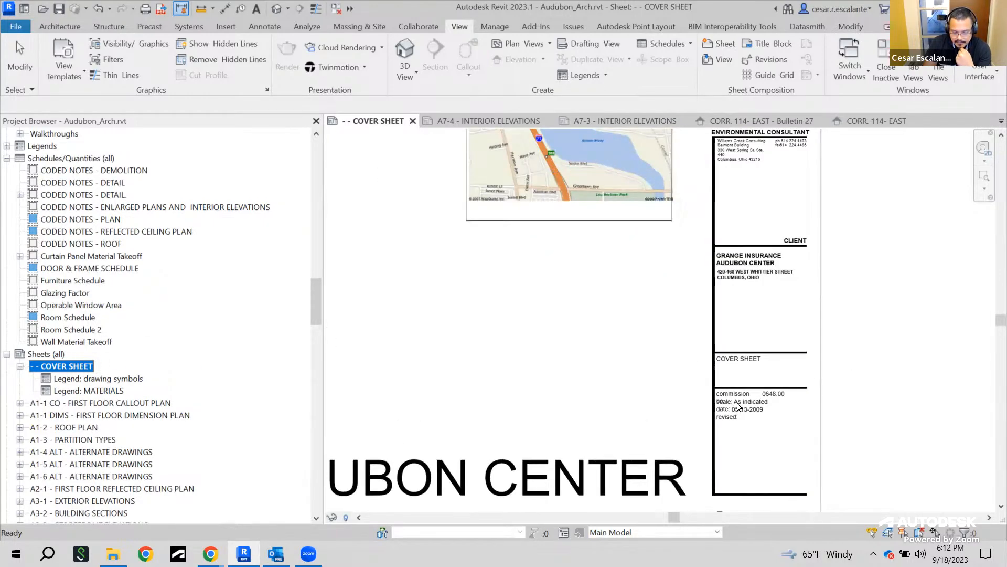
scroll(710, 405, down, 1)
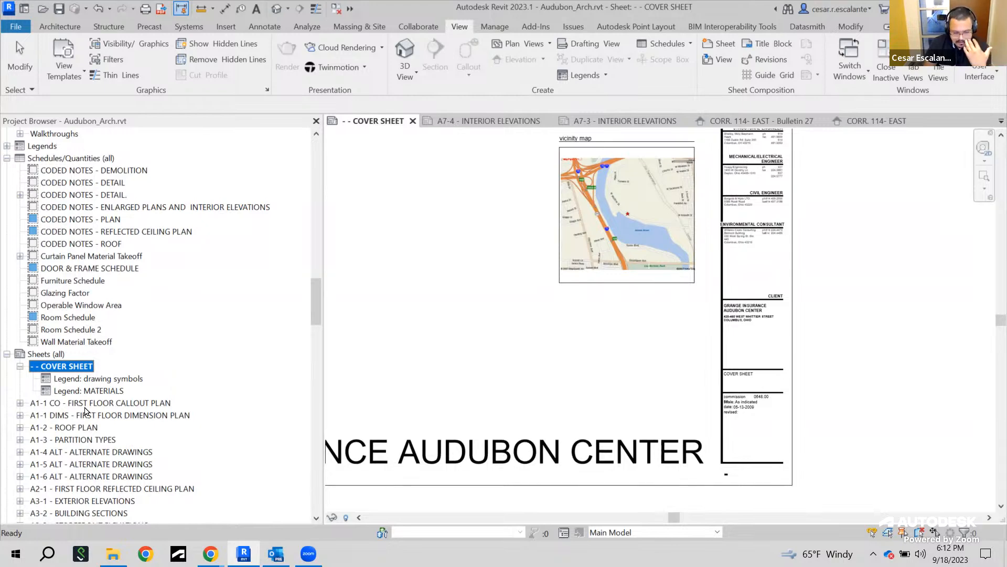
click(798, 349)
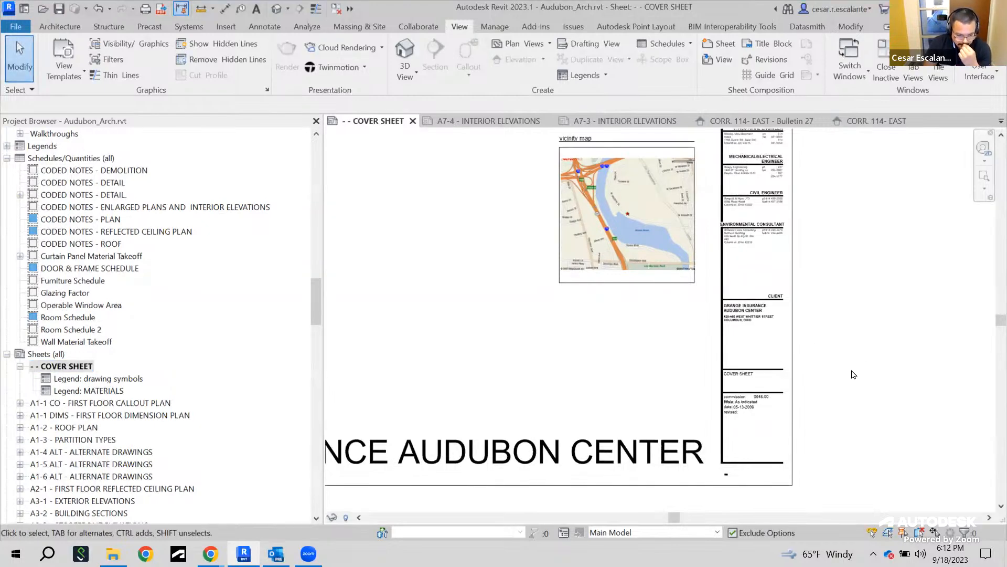
scroll(846, 388, down, 2)
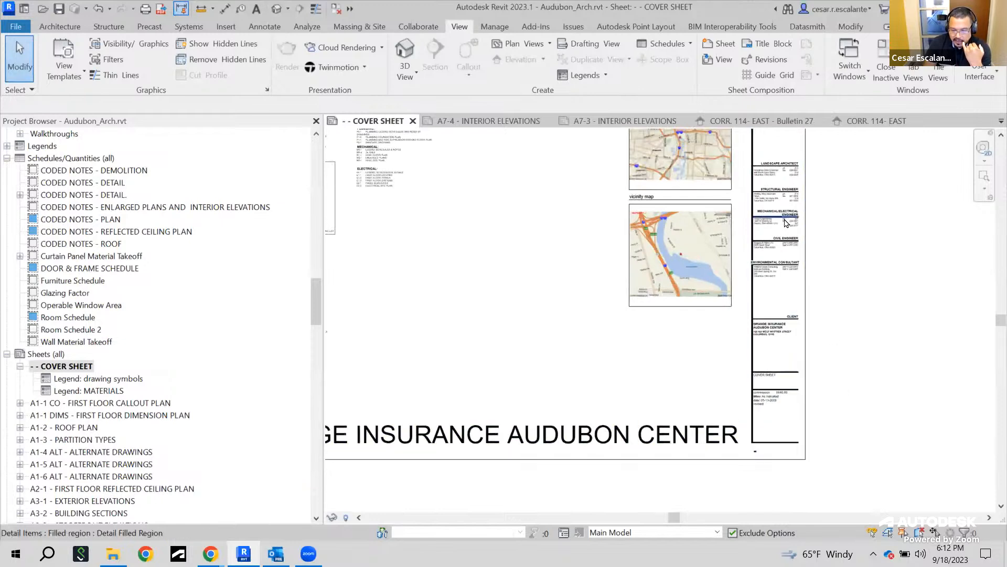
click(806, 295)
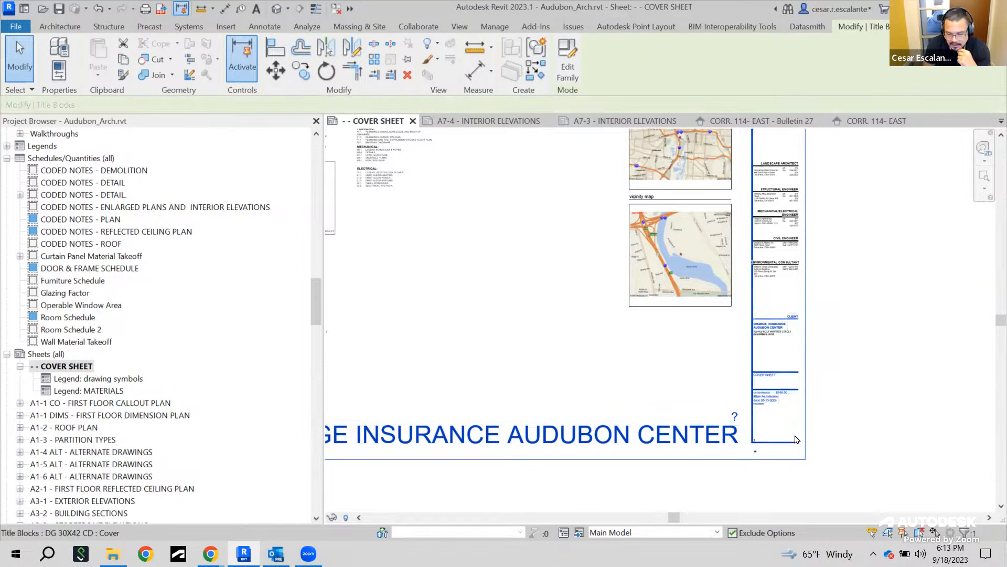
scroll(787, 427, up, 2)
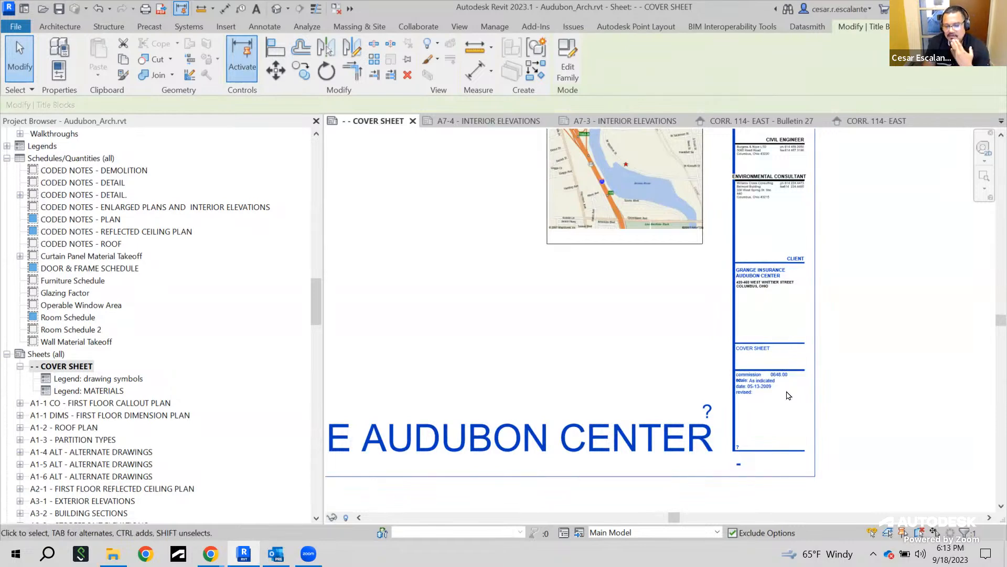
scroll(766, 367, up, 3)
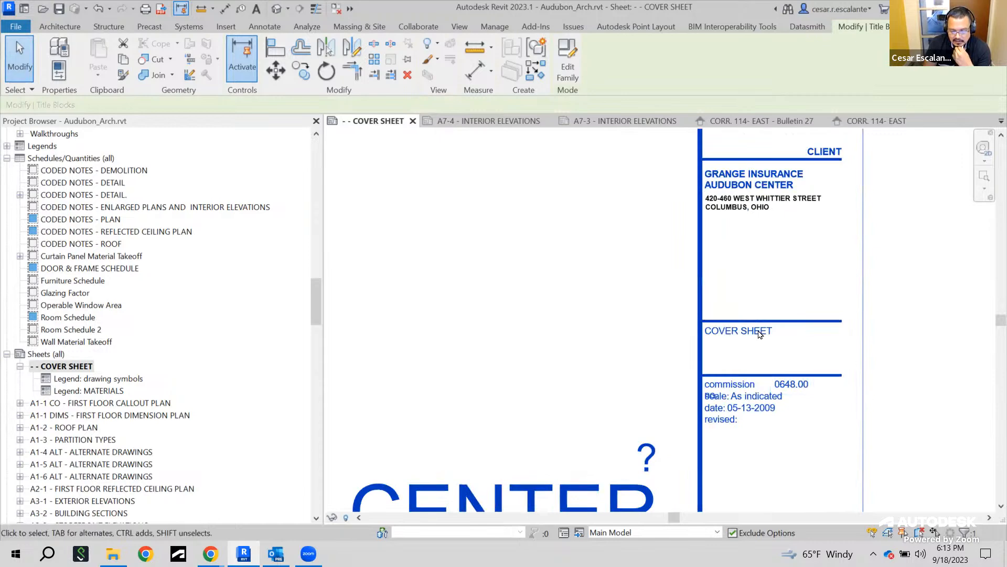
middle_drag(794, 252, 796, 299)
scroll(808, 284, down, 2)
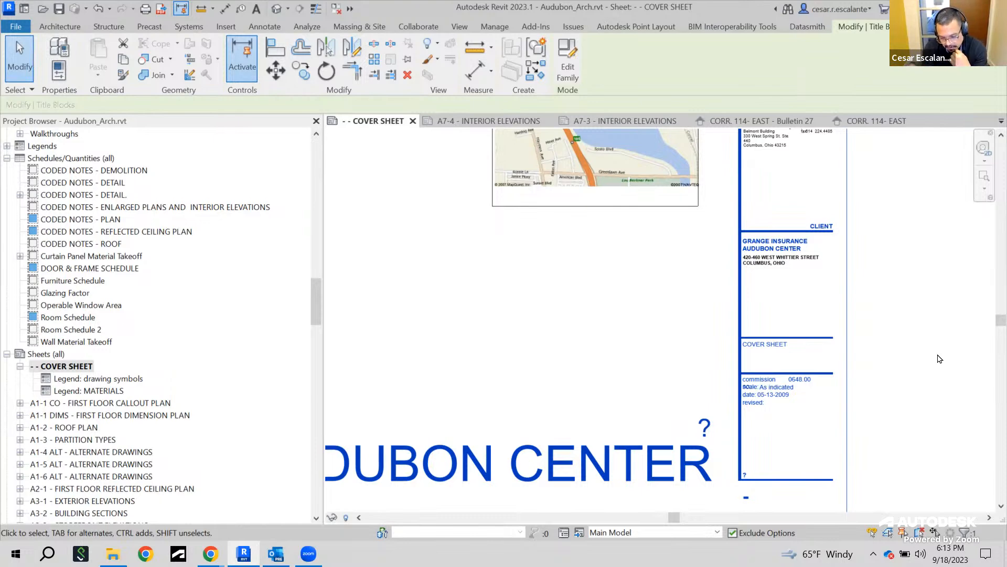
scroll(932, 376, down, 5)
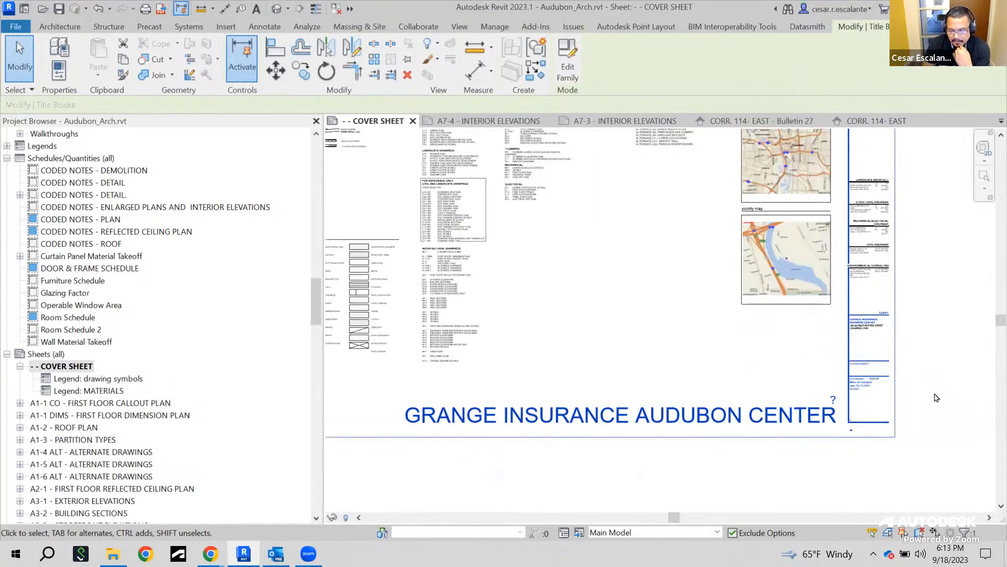
scroll(937, 398, up, 2)
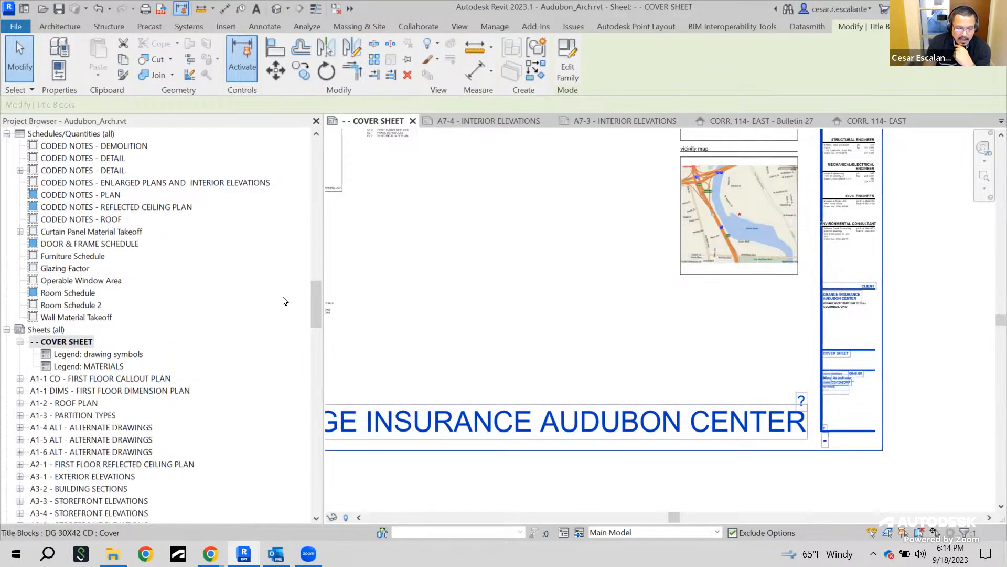
Open the L EQp1.3 - Unnamed sheet from the project browser
scroll(282, 294, down, 3)
drag(310, 315, 307, 491)
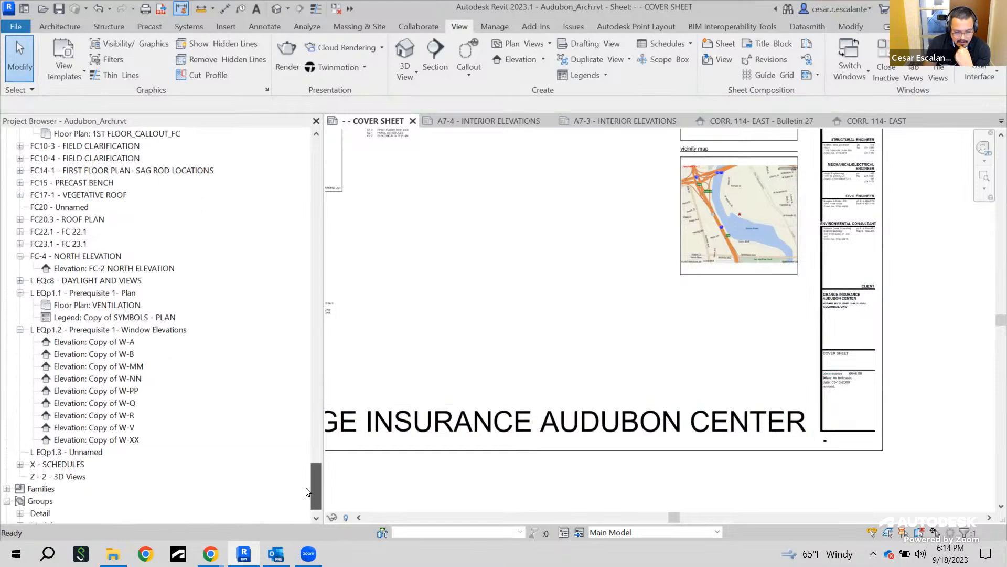
drag(306, 492, 308, 480)
click(915, 121)
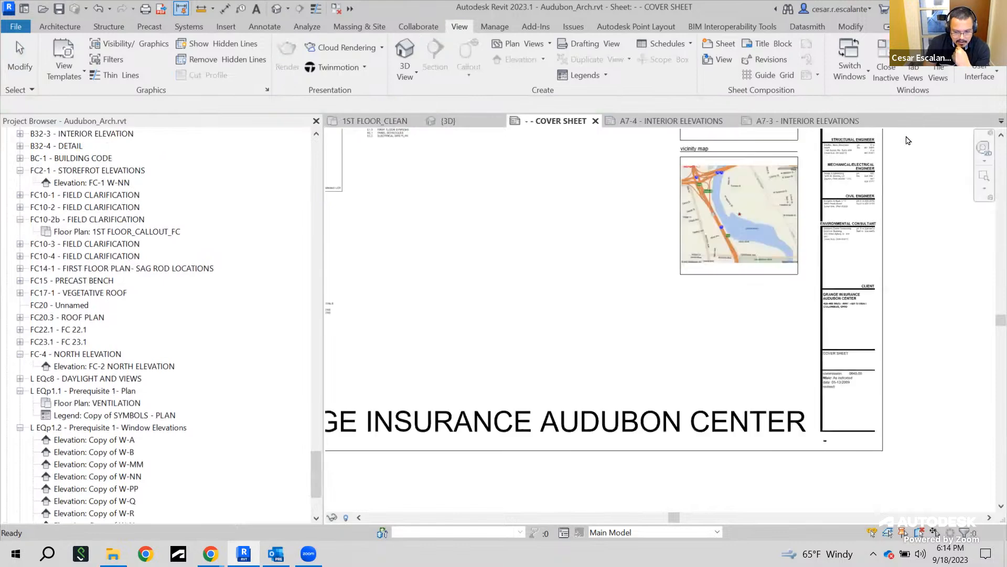
mouse_move(315, 489)
mouse_down()
mouse_move(313, 504)
mouse_move(311, 436)
mouse_move(313, 499)
mouse_up()
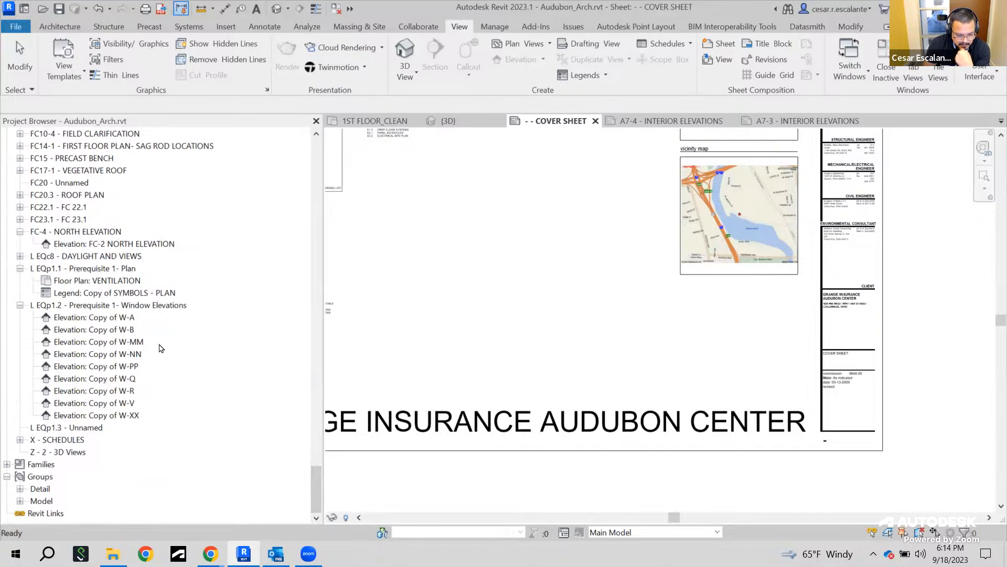
double_click(53, 429)
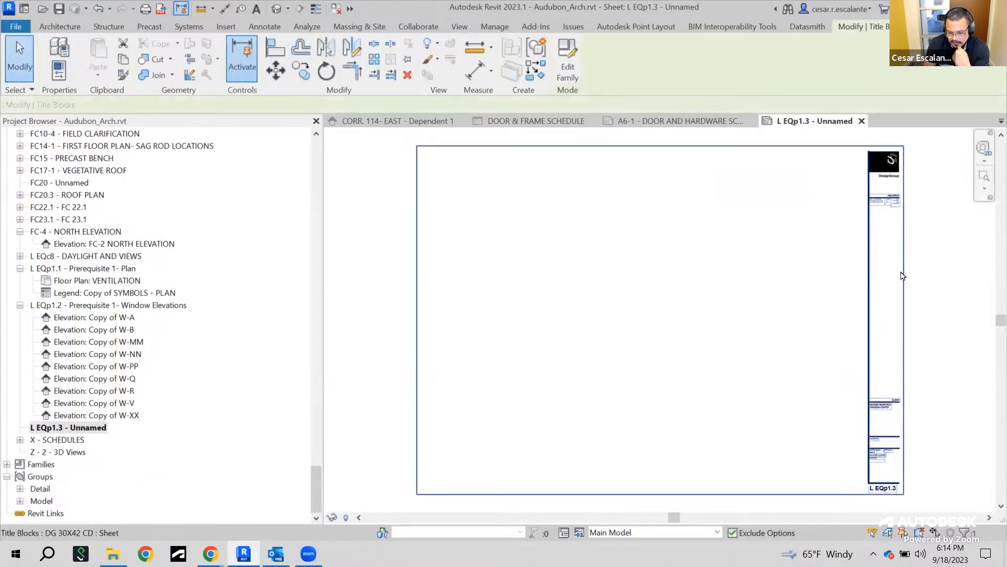
Open the title block's properties and dock the Properties palette above the project browser
scroll(907, 482, up, 5)
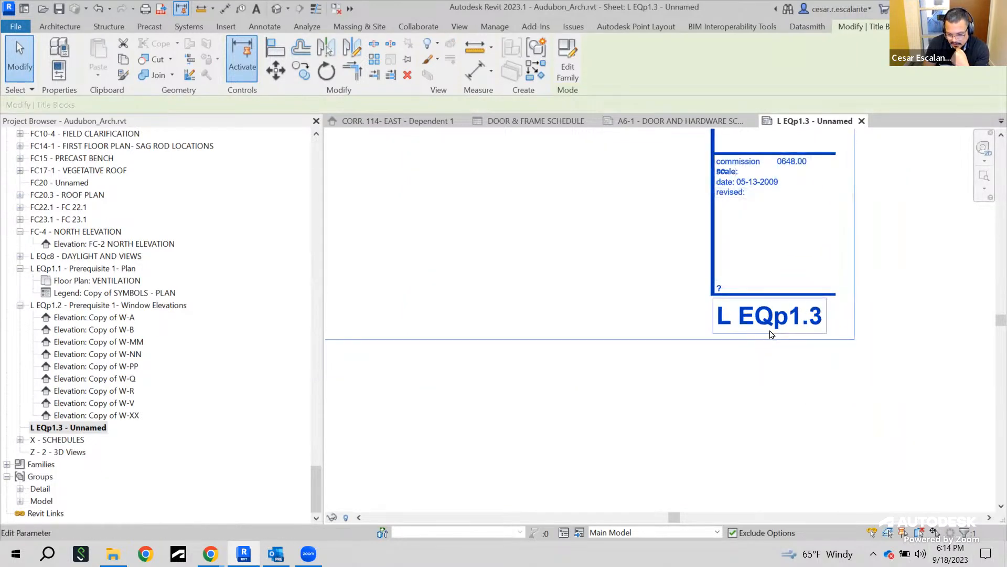
scroll(782, 333, up, 2)
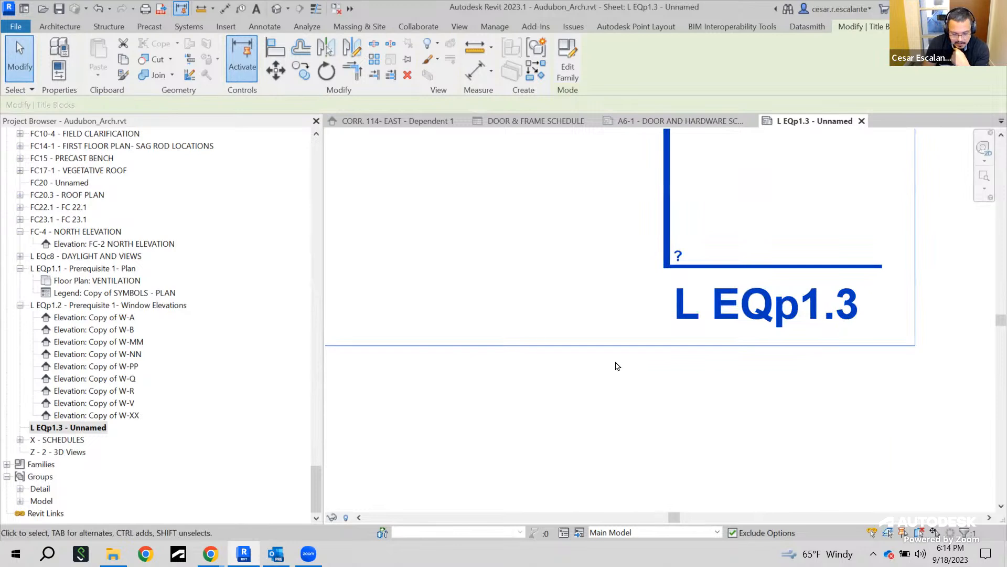
scroll(670, 465, down, 2)
scroll(690, 427, up, 3)
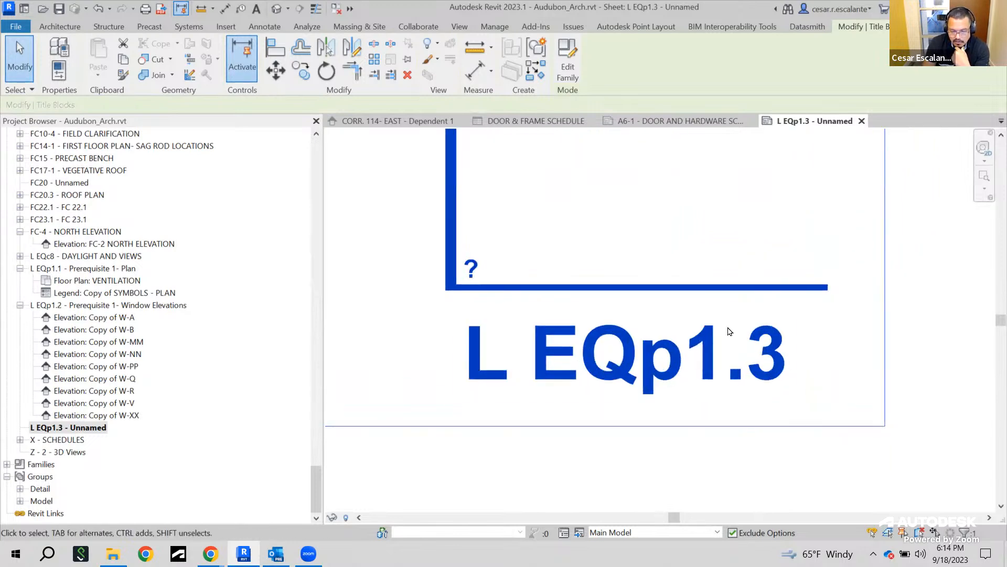
right_click(421, 470)
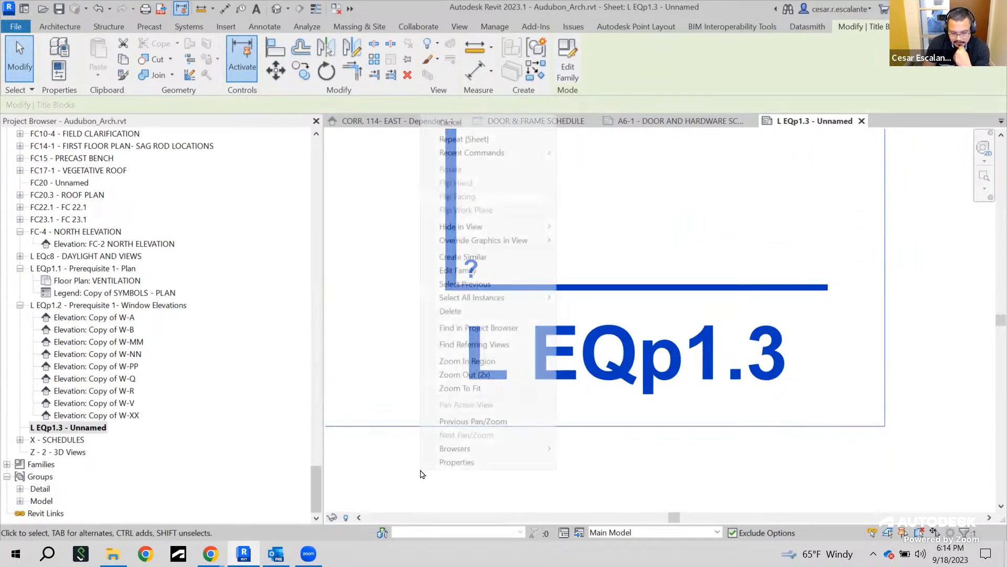
click(482, 460)
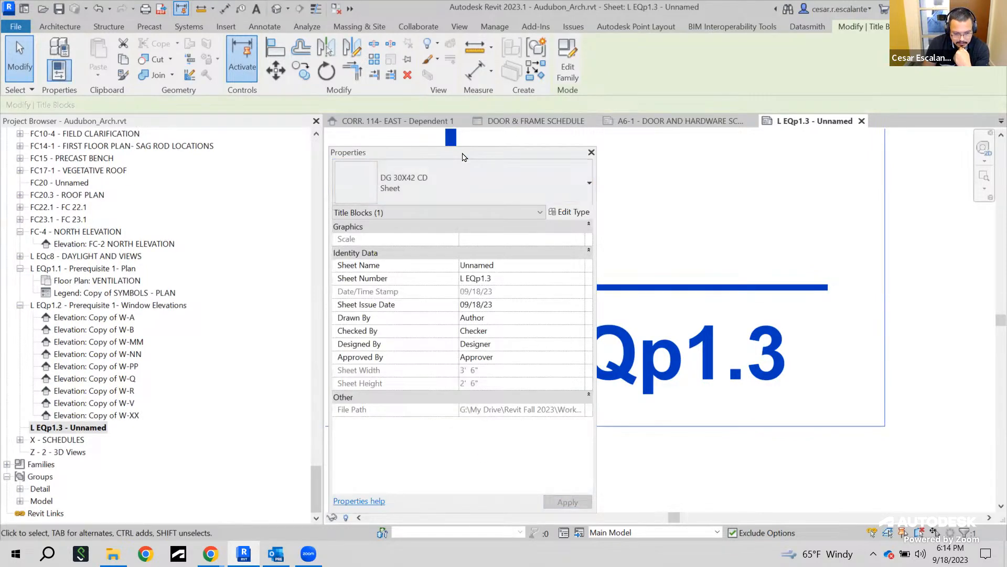
double_click(463, 156)
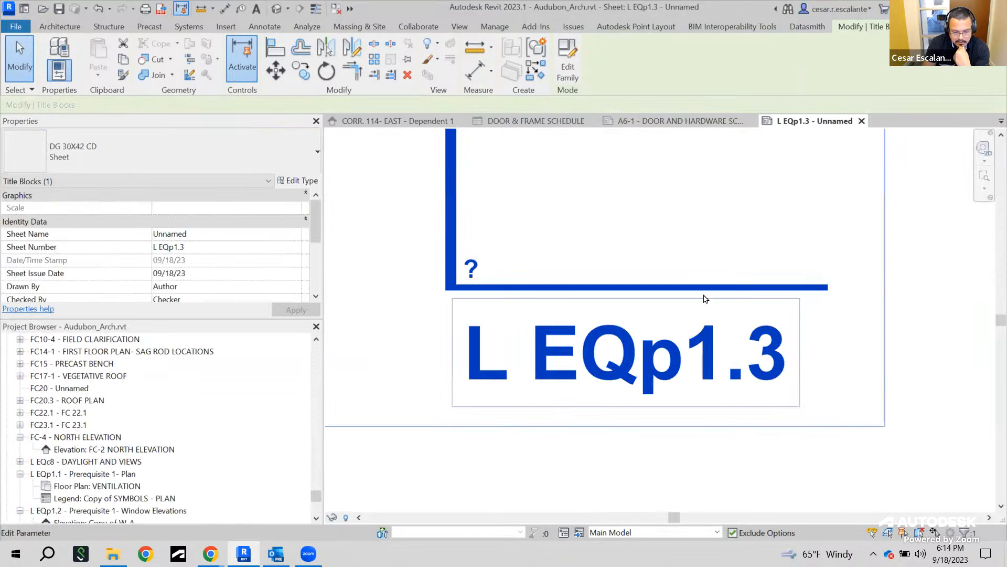
Set the sheet number to EQ 1.1 directly in the title block label
scroll(841, 395, down, 2)
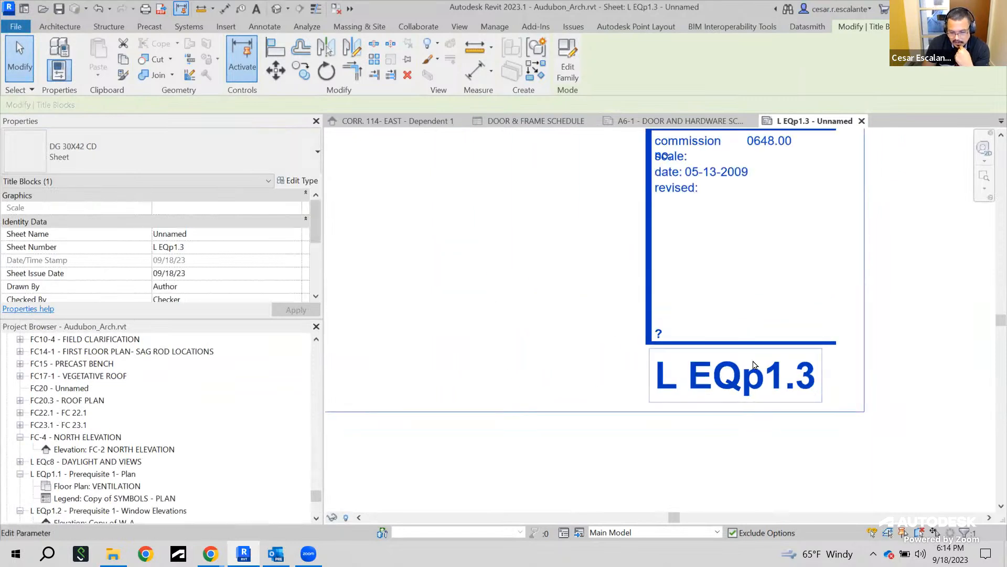
click(762, 387)
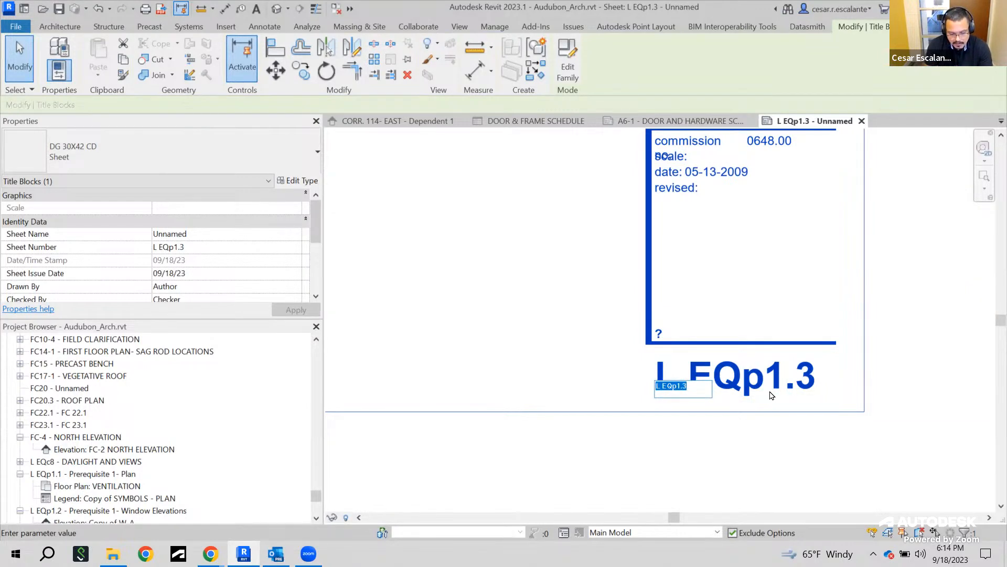
text(E)
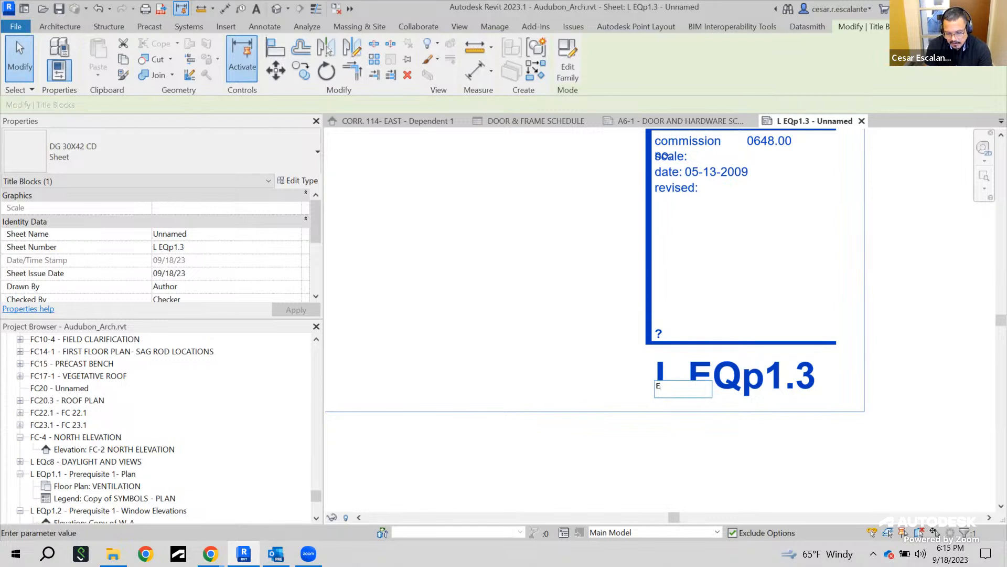
text(Q)
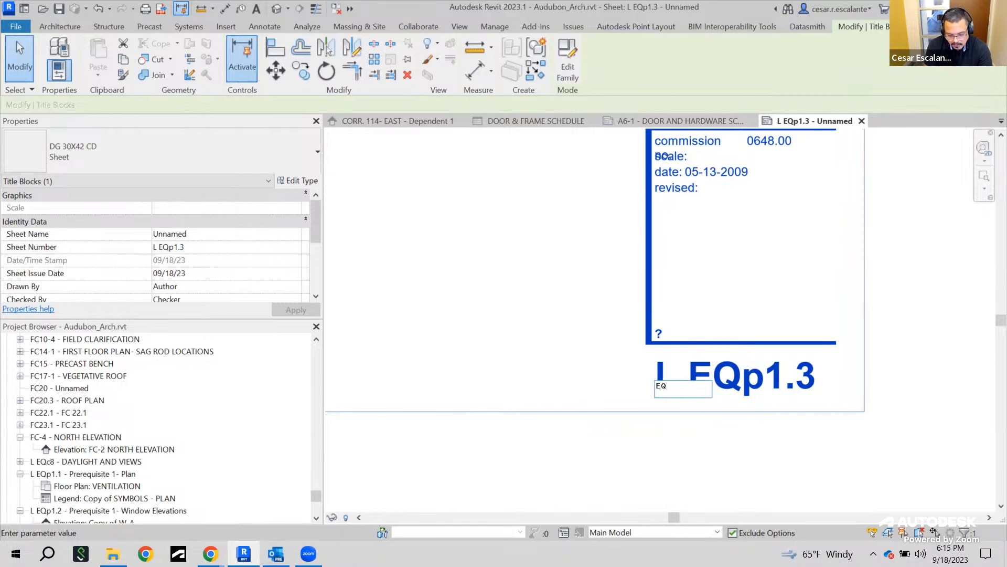
text(-)
text(1.1)
click(755, 484)
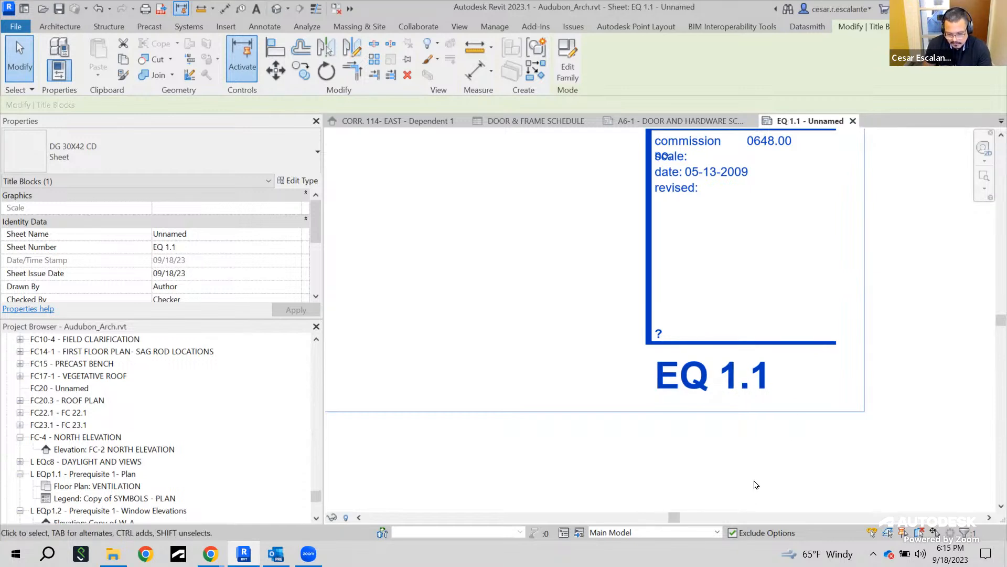
Name the sheet Equipment Plan in the title block's sheet name field
scroll(843, 308, down, 3)
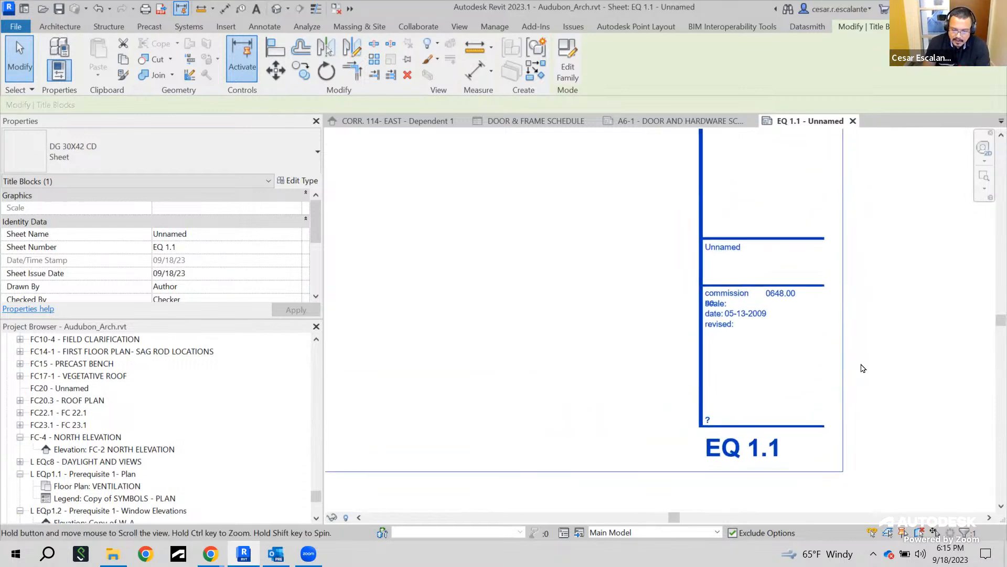
scroll(761, 286, up, 1)
scroll(734, 262, up, 1)
click(706, 225)
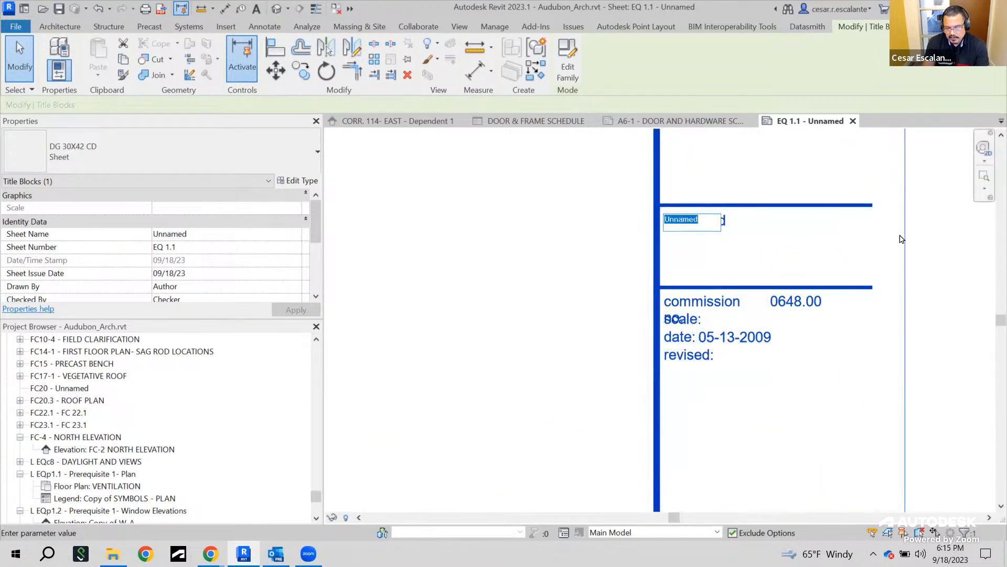
text(Equipment Plan)
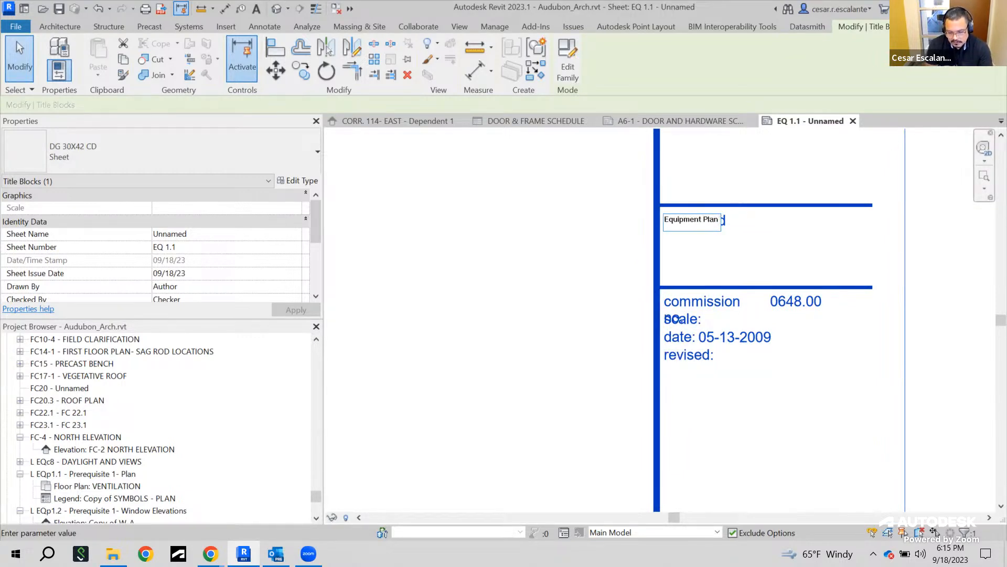
click(547, 303)
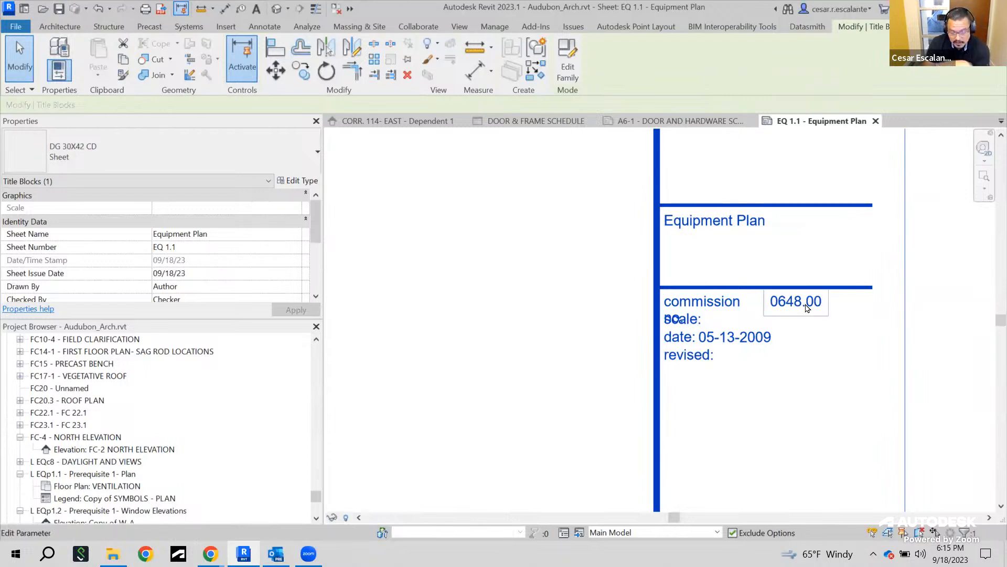
Examine the EQ 1.1 title block's client, sheet name, commission and architect fields
scroll(802, 304, down, 2)
scroll(880, 326, down, 3)
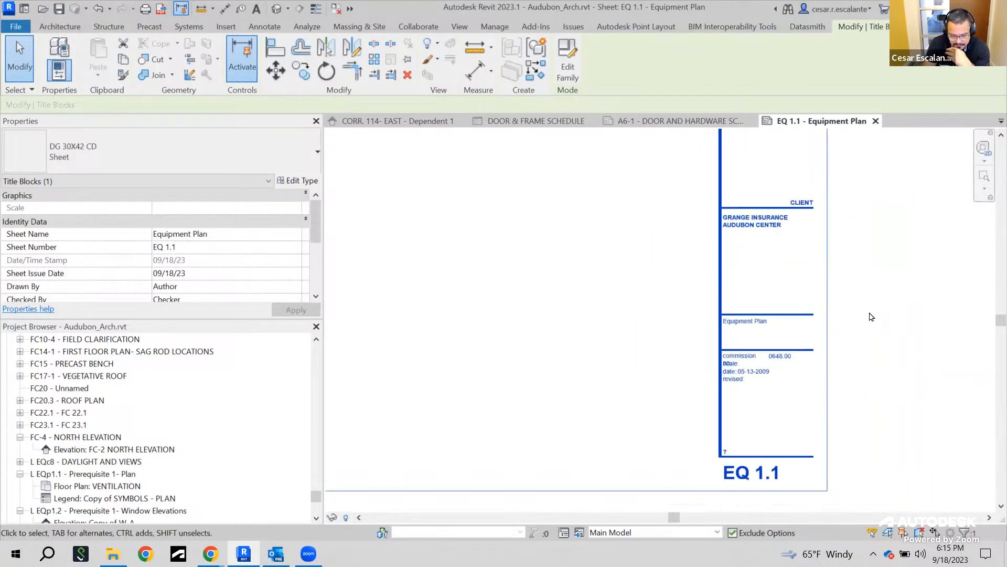
scroll(837, 368, up, 2)
scroll(869, 275, down, 2)
middle_drag(900, 231, 851, 415)
scroll(843, 405, down, 3)
scroll(843, 404, up, 3)
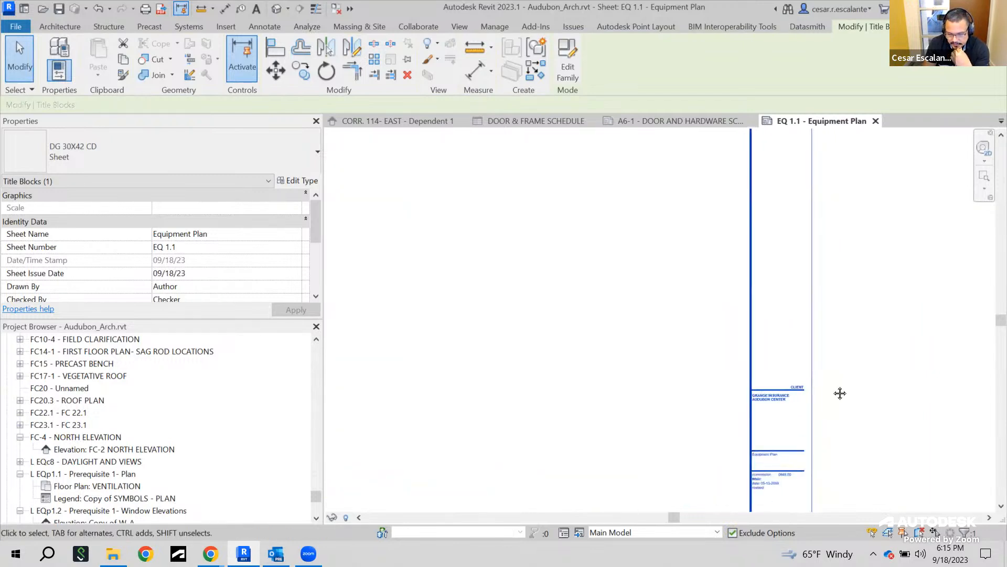
middle_drag(846, 308, 827, 442)
scroll(758, 261, up, 4)
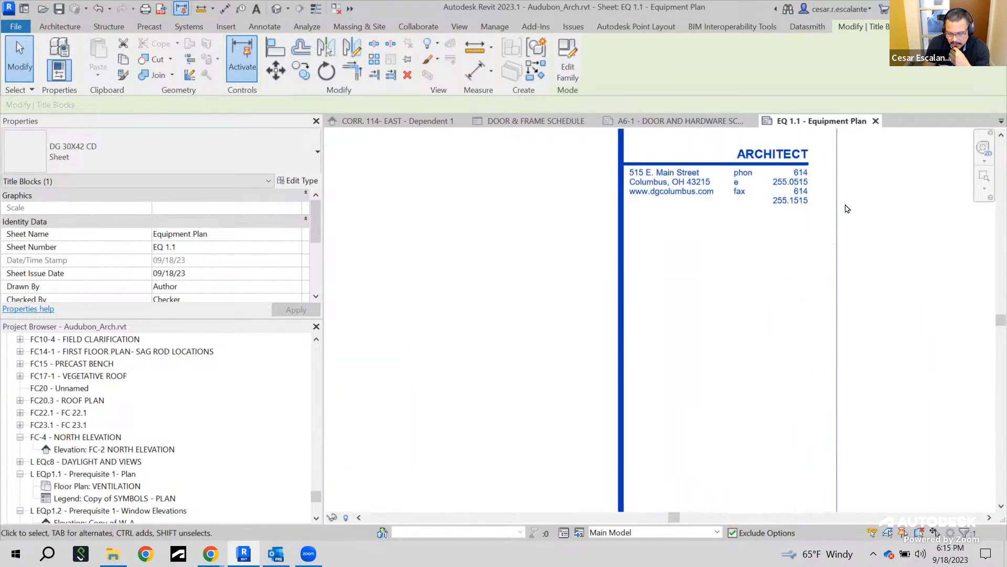
scroll(694, 250, down, 3)
middle_drag(747, 246, 739, 132)
scroll(758, 166, down, 1)
scroll(792, 272, down, 3)
scroll(790, 351, up, 3)
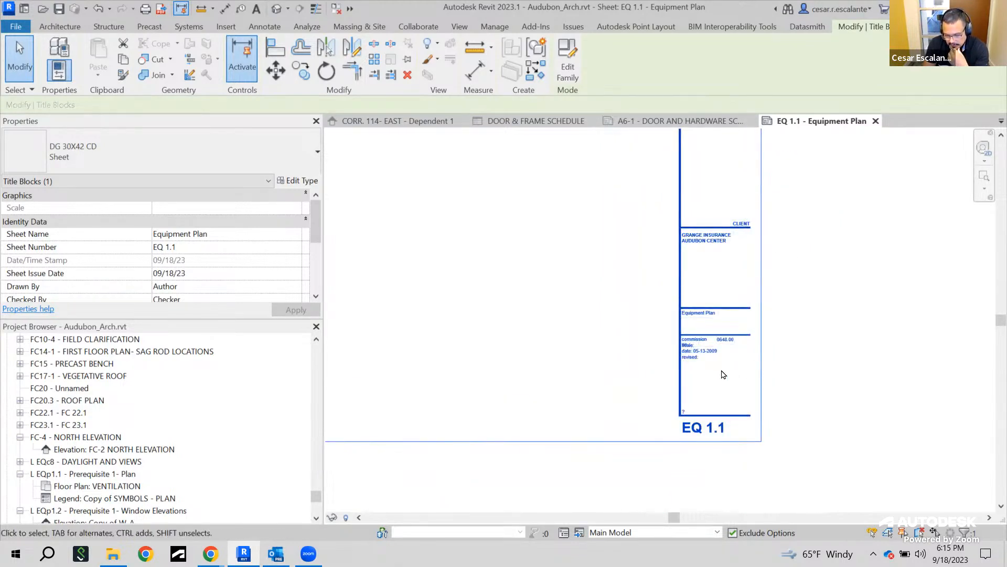
scroll(716, 377, up, 2)
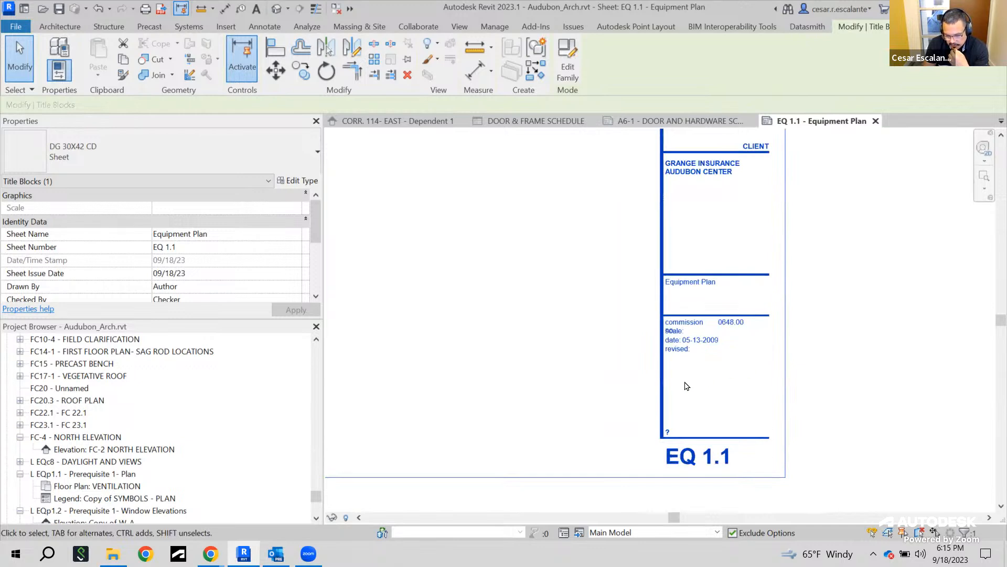
scroll(682, 386, up, 2)
scroll(682, 386, down, 3)
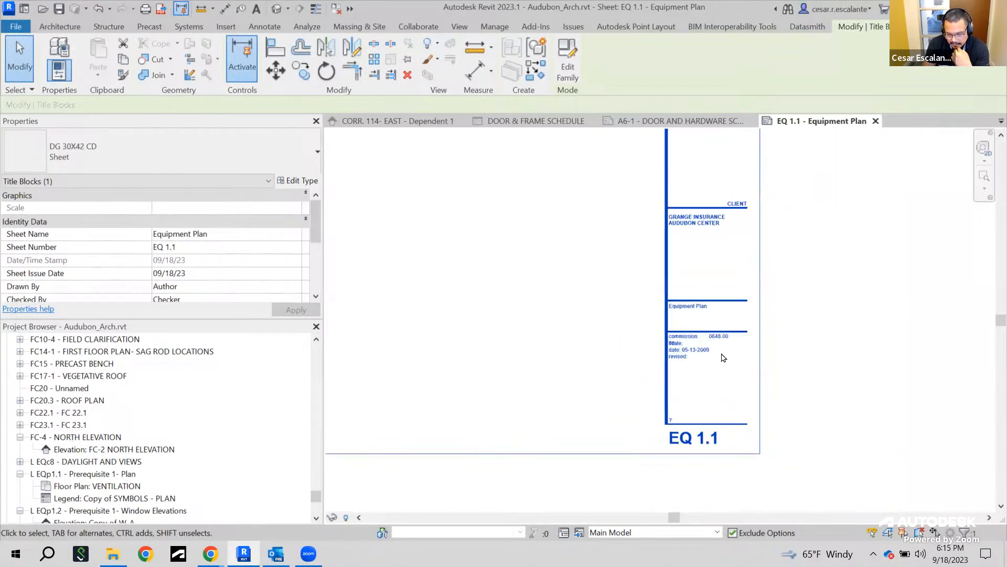
scroll(722, 355, up, 3)
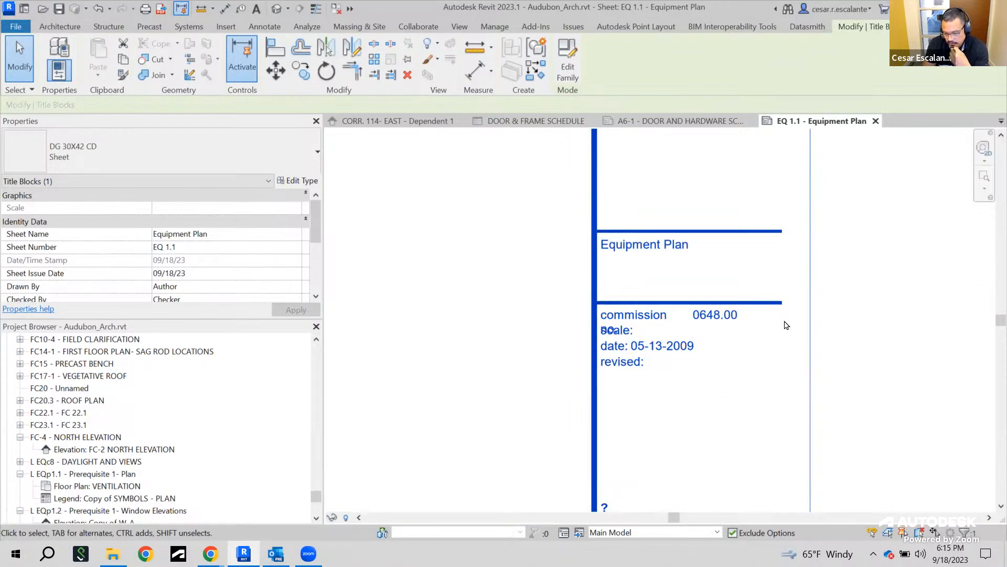
scroll(782, 325, down, 3)
click(481, 314)
scroll(734, 352, up, 2)
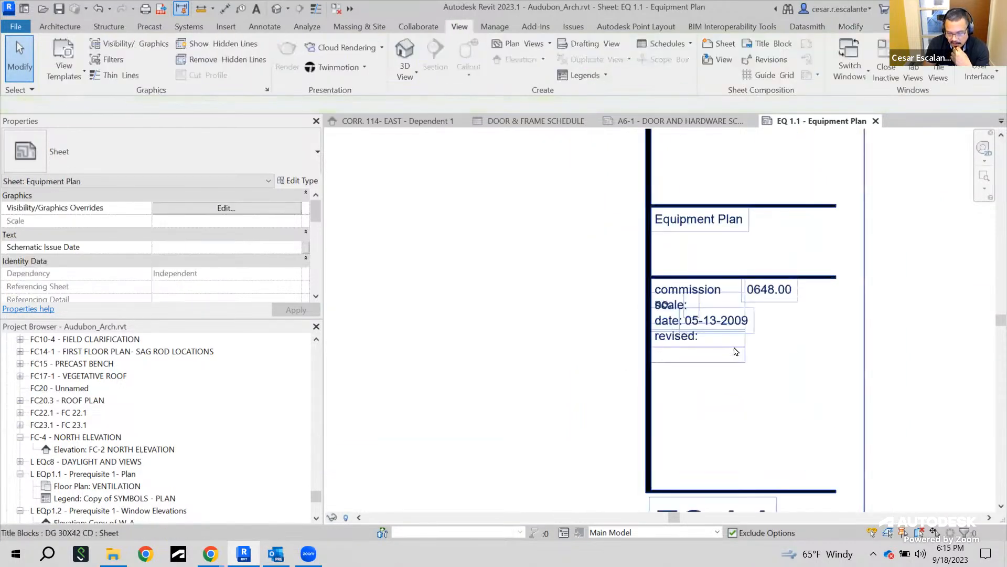
scroll(772, 269, up, 2)
scroll(803, 314, down, 5)
mouse_move(833, 235)
middle_down()
mouse_move(824, 405)
mouse_move(839, 371)
mouse_move(839, 462)
middle_up()
scroll(839, 461, down, 1)
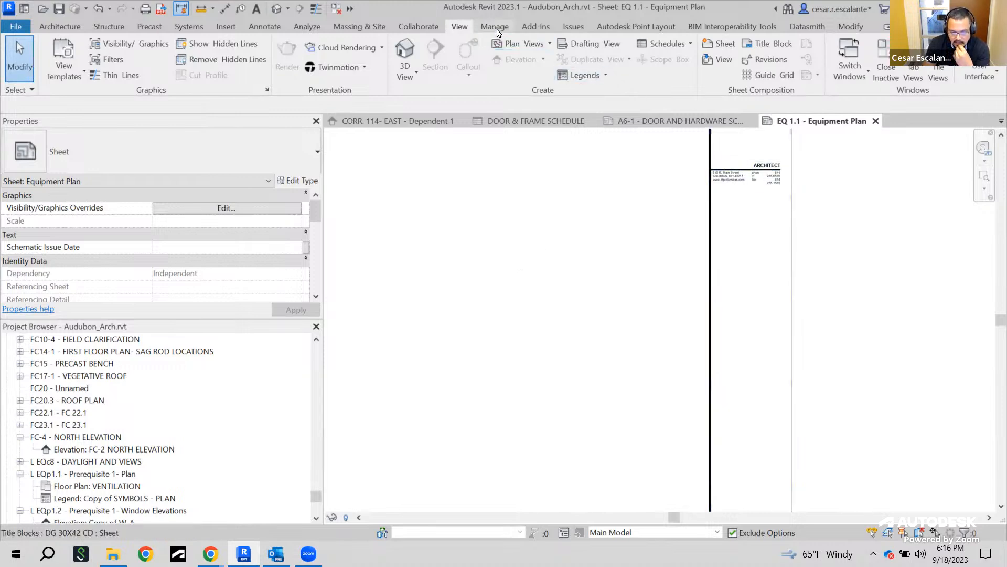
scroll(508, 45, down, 1)
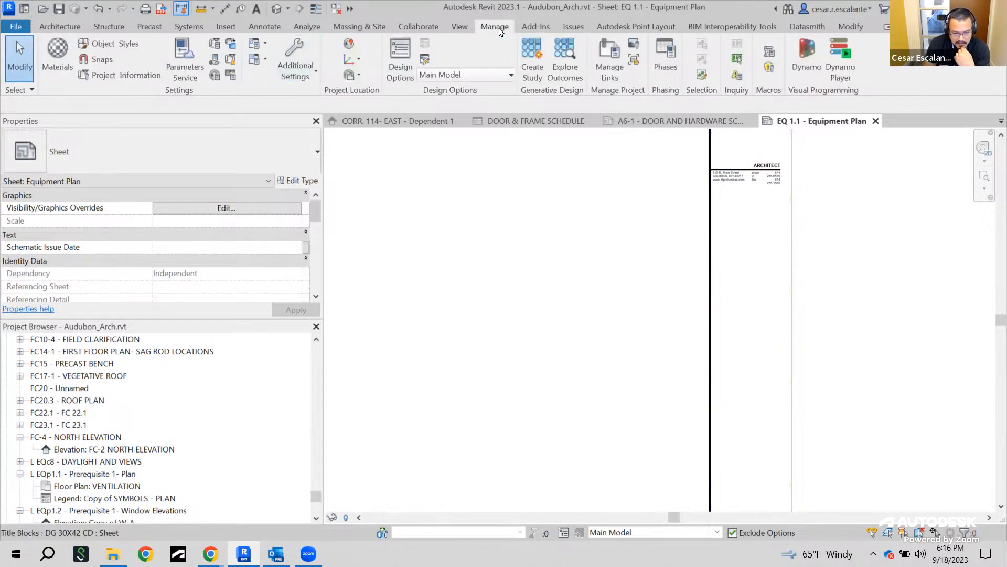
Remove AUDUBON from the project name in Project Information, leaving GRANGE INSURANCE CENTER
click(126, 75)
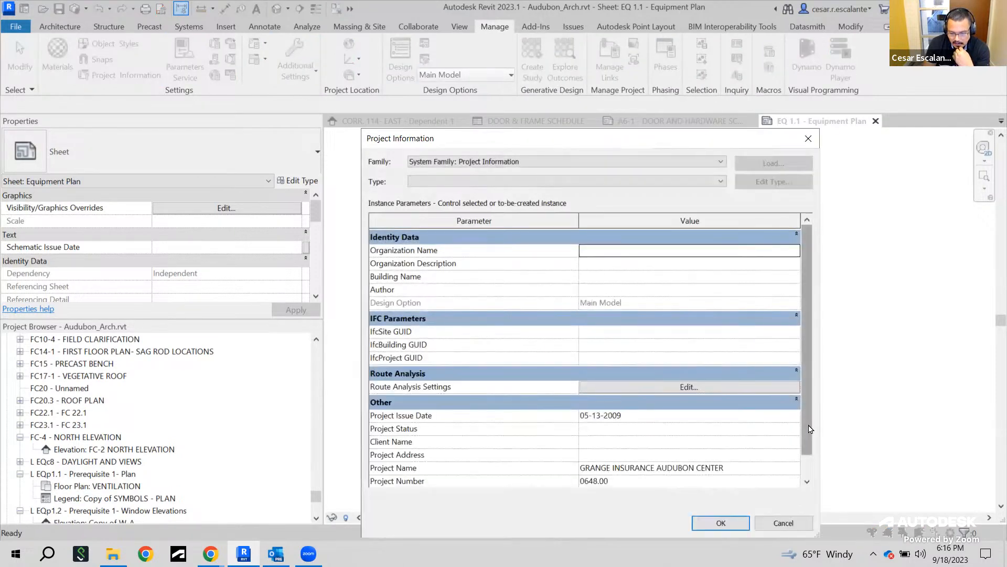
drag(809, 424, 814, 475)
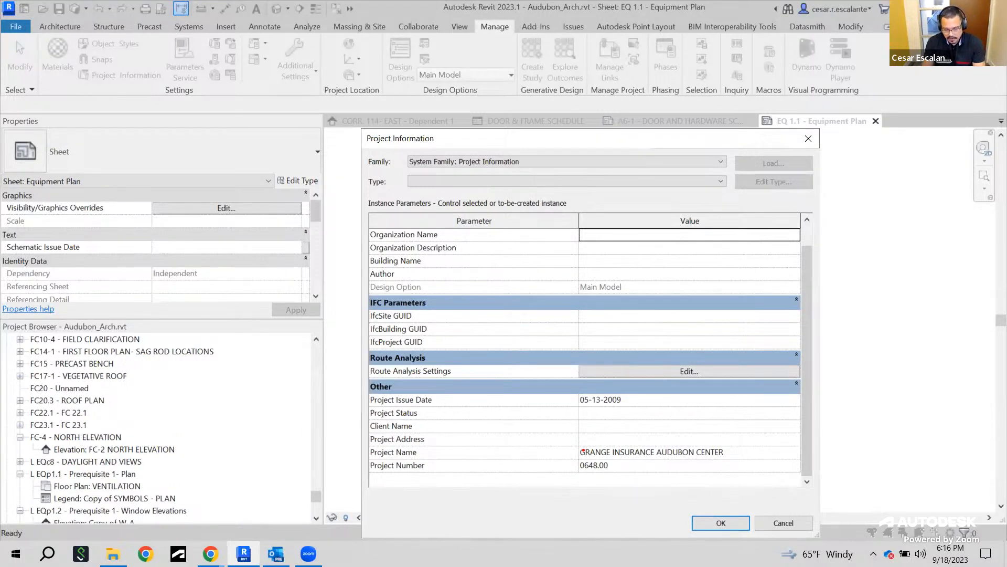
drag(563, 438, 739, 483)
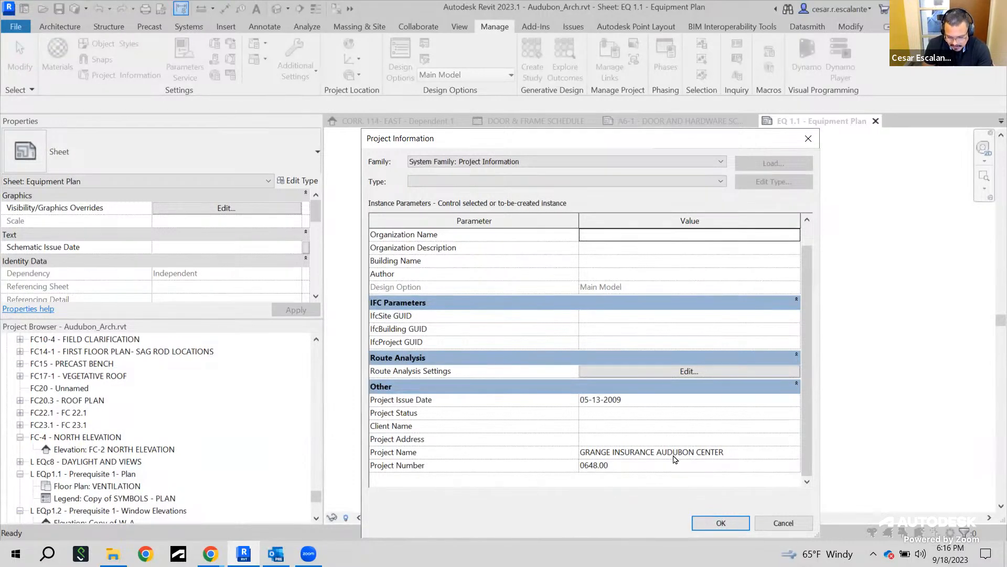
click(742, 453)
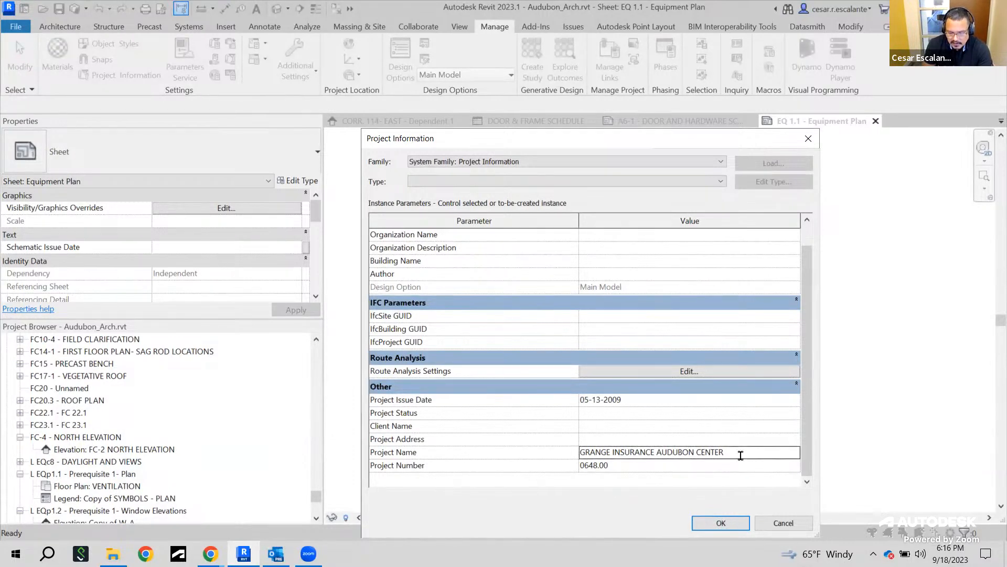
click(697, 453)
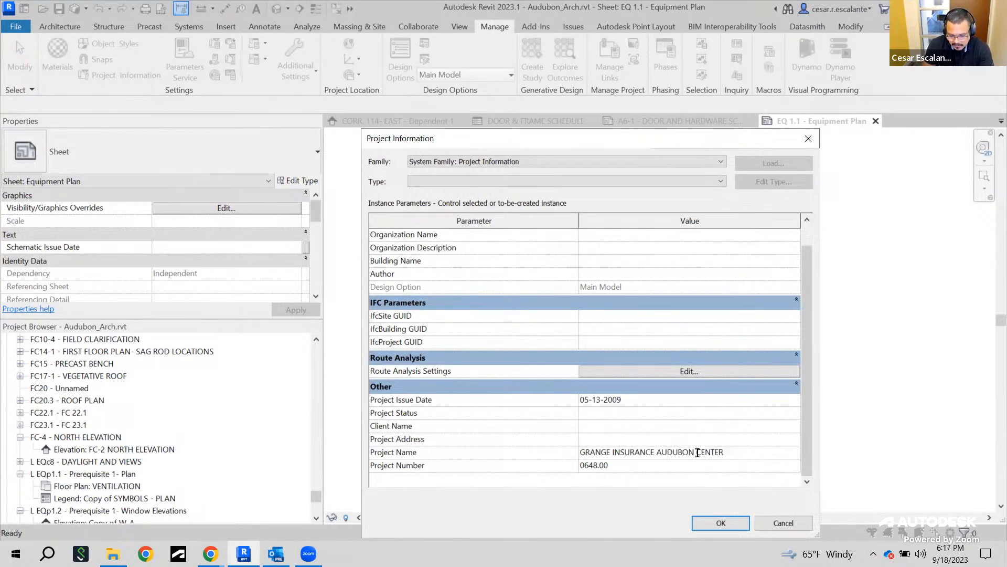
drag(657, 452, 692, 454)
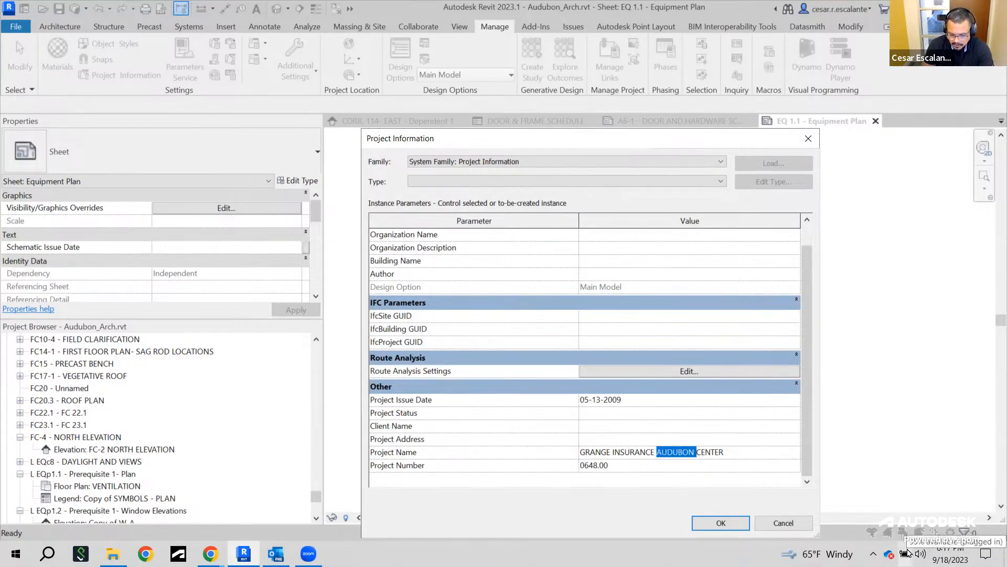
key(Delete)
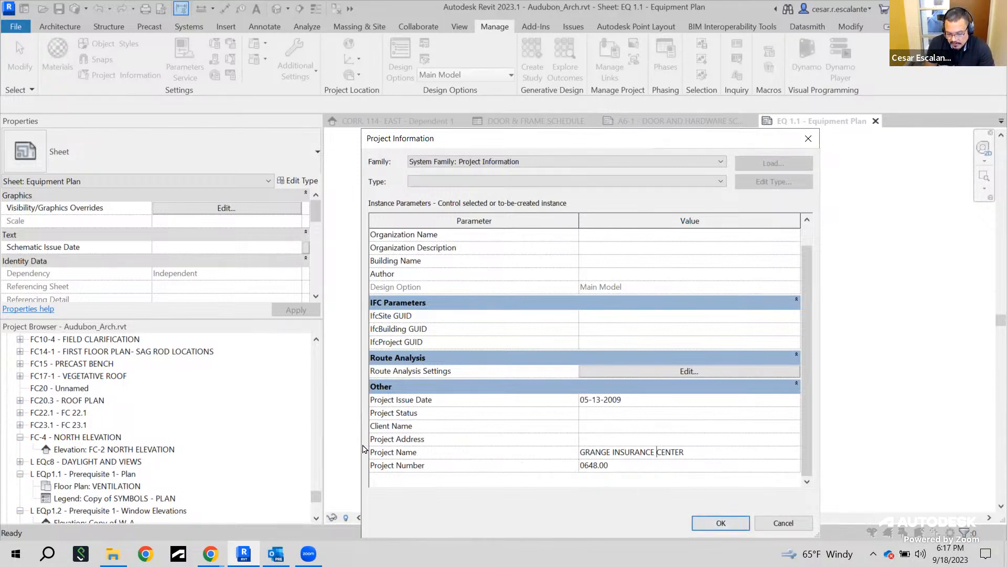
click(737, 524)
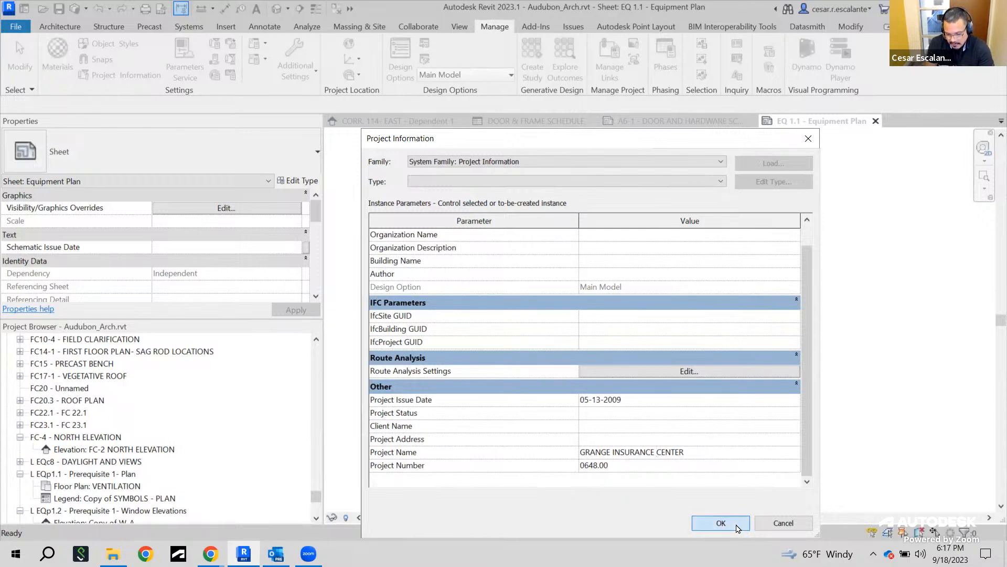
Examine the client field in the EQ 1.1 title block
middle_drag(777, 396, 760, 221)
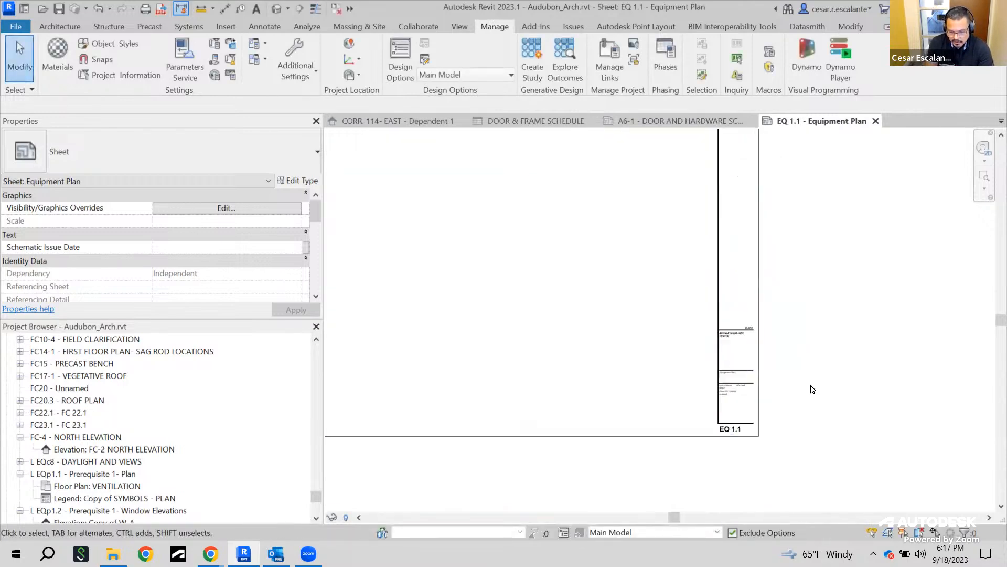
scroll(759, 388, up, 5)
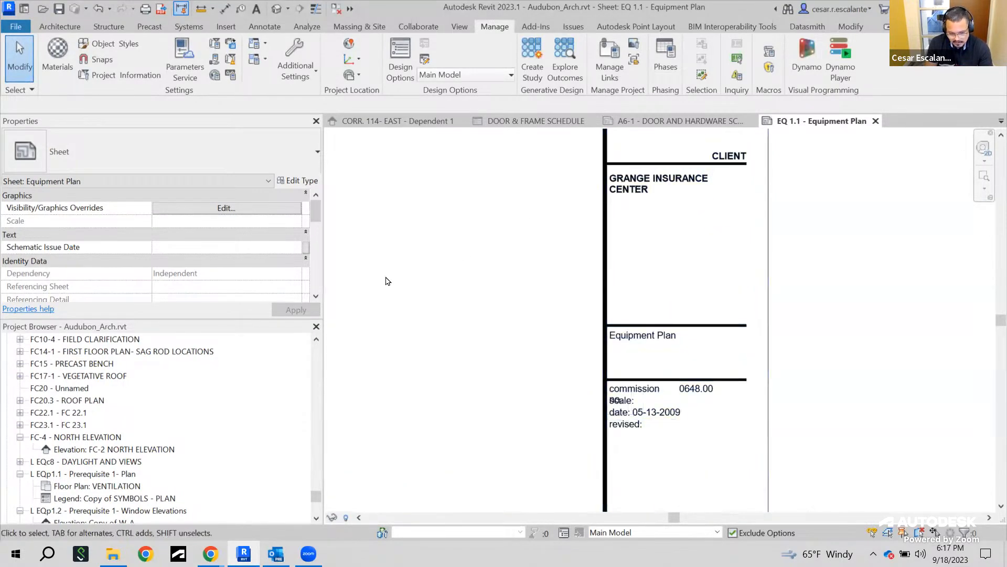
scroll(252, 456, down, 2)
scroll(276, 478, down, 2)
scroll(313, 485, up, 4)
Open the A7-5 - INTERIOR ELEVATIONS sheet and zoom into its title block's client field
drag(314, 486, 315, 477)
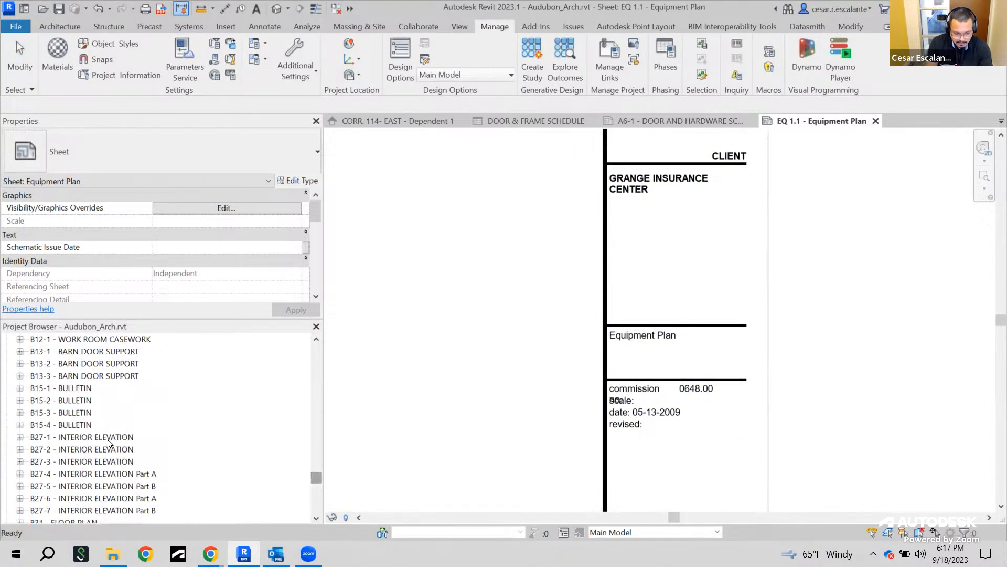
scroll(162, 437, up, 2)
scroll(183, 431, up, 3)
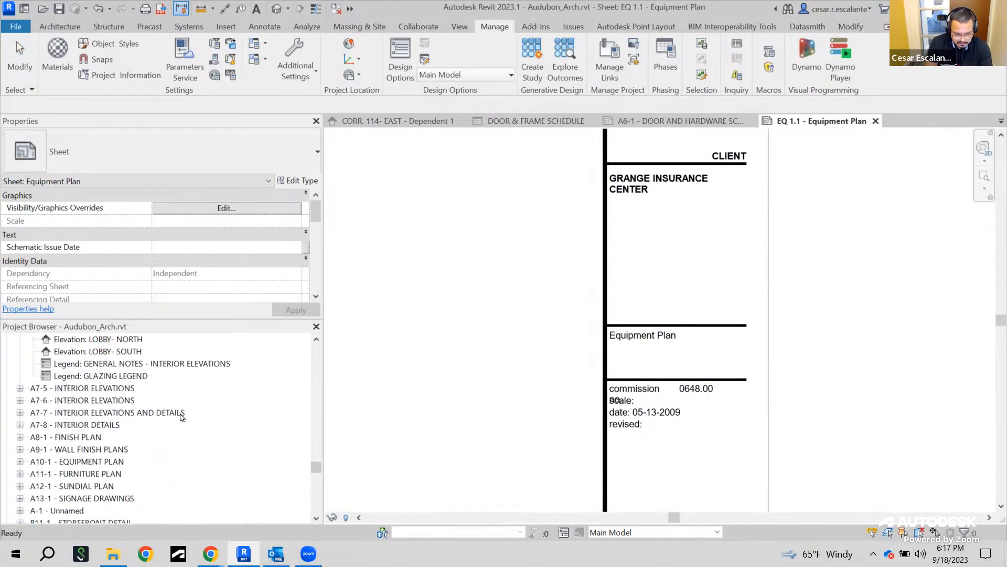
click(116, 389)
double_click(114, 389)
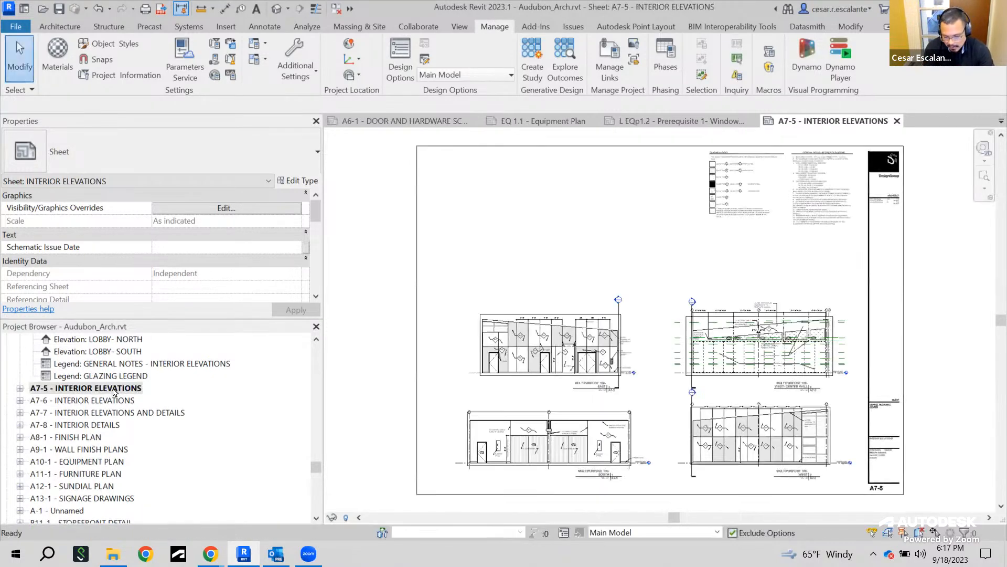
scroll(905, 420, up, 5)
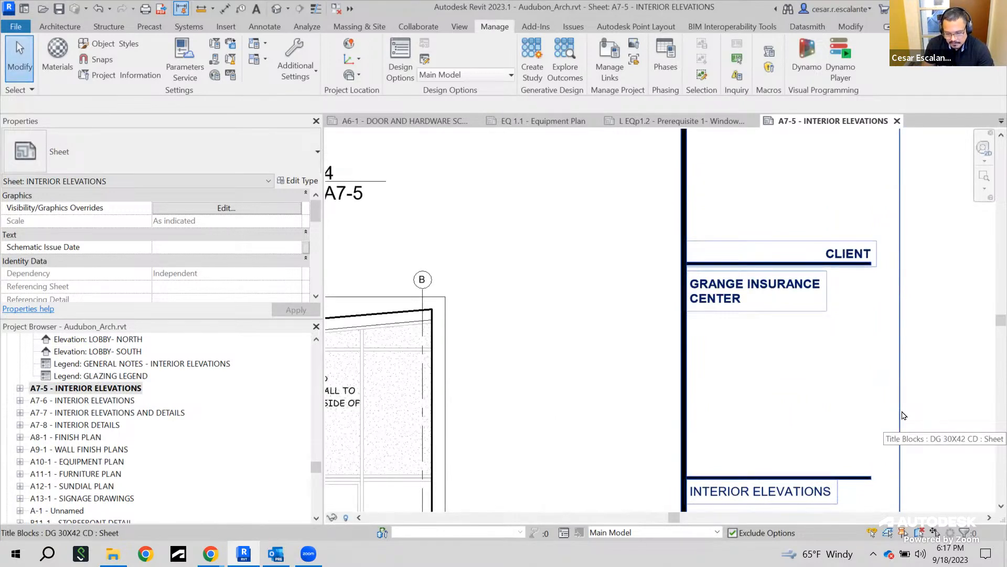
Set the project name in Project Information to GRANGE INSURANCE AUDUBON CENTER
click(130, 78)
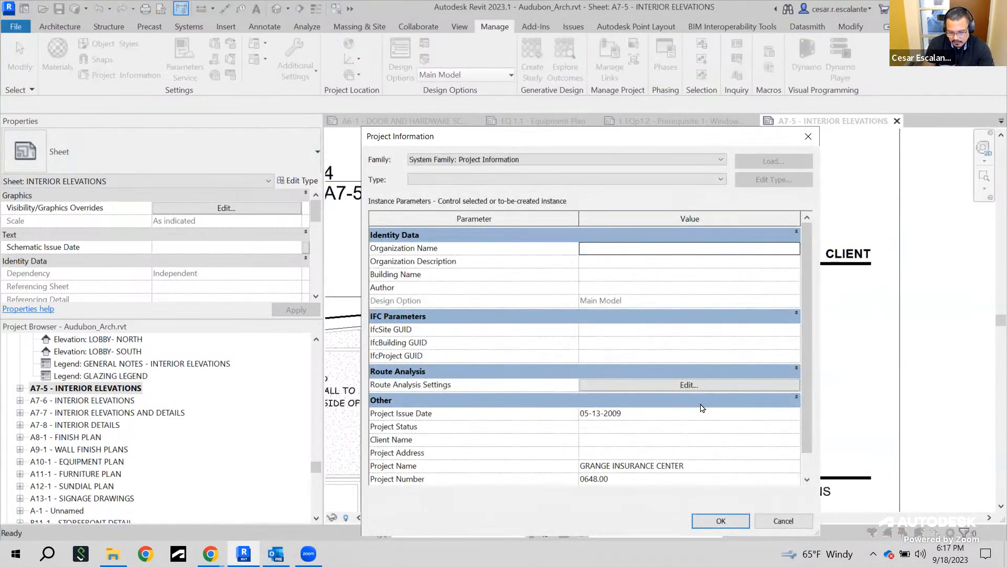
click(651, 468)
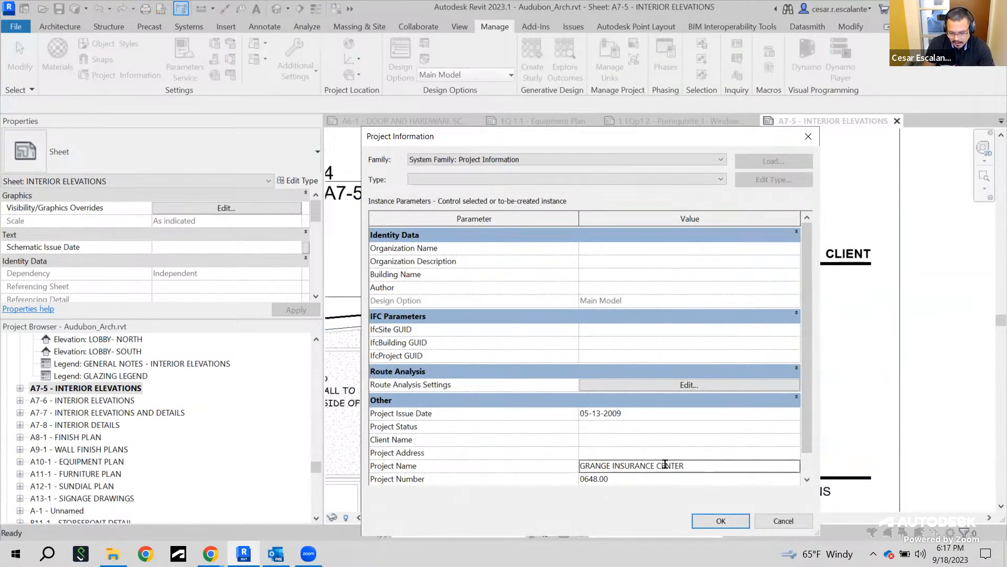
text(AUDUBON)
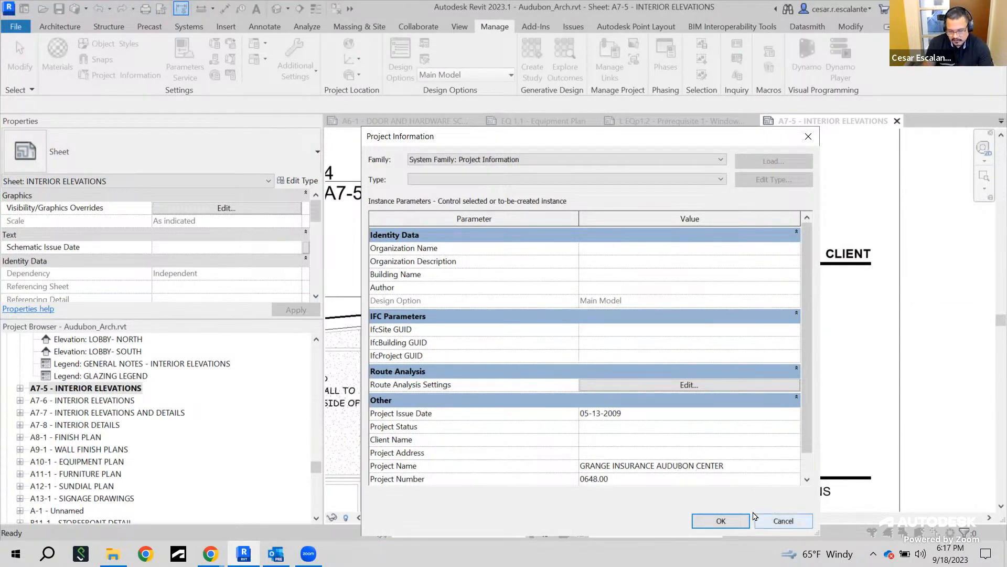
click(720, 521)
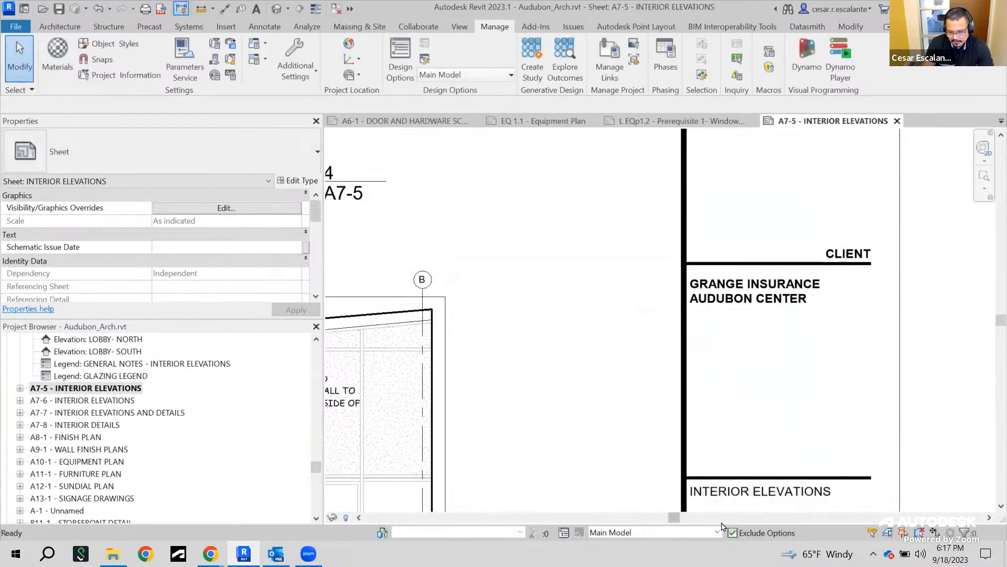
Select the A7-5 sheet's title block and open its family for editing
scroll(749, 284, down, 5)
middle_drag(808, 331, 813, 411)
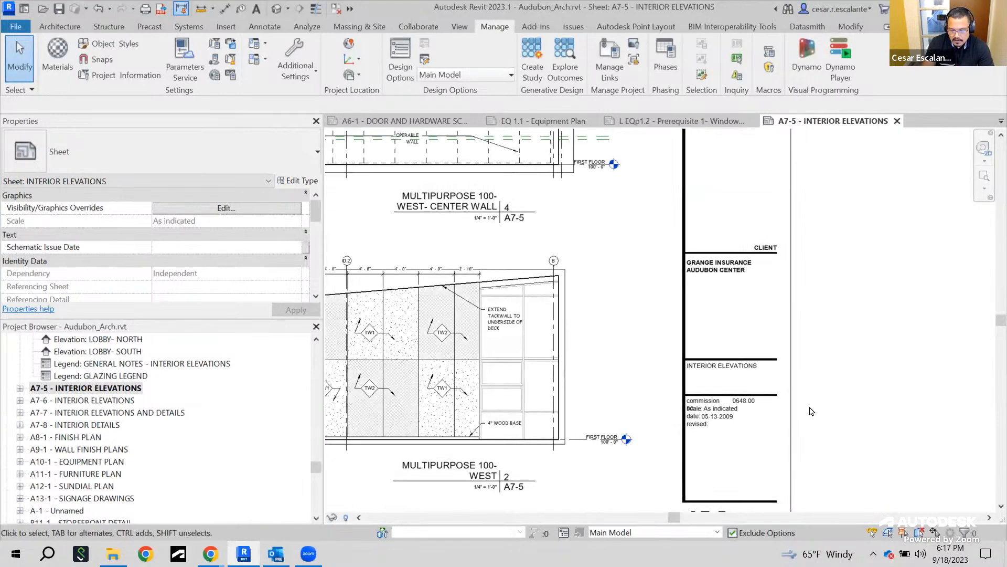
click(792, 344)
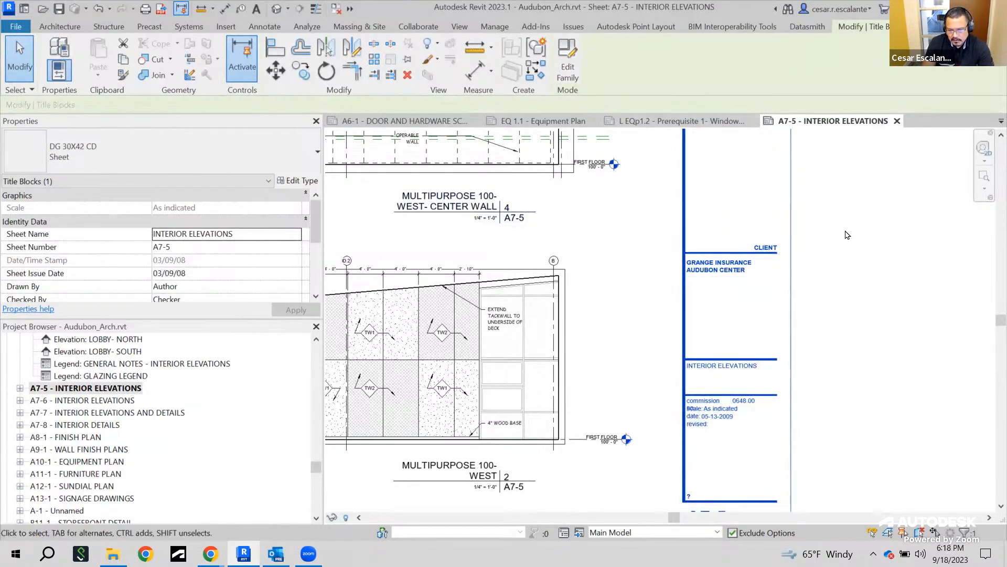
middle_drag(845, 233, 861, 253)
click(574, 68)
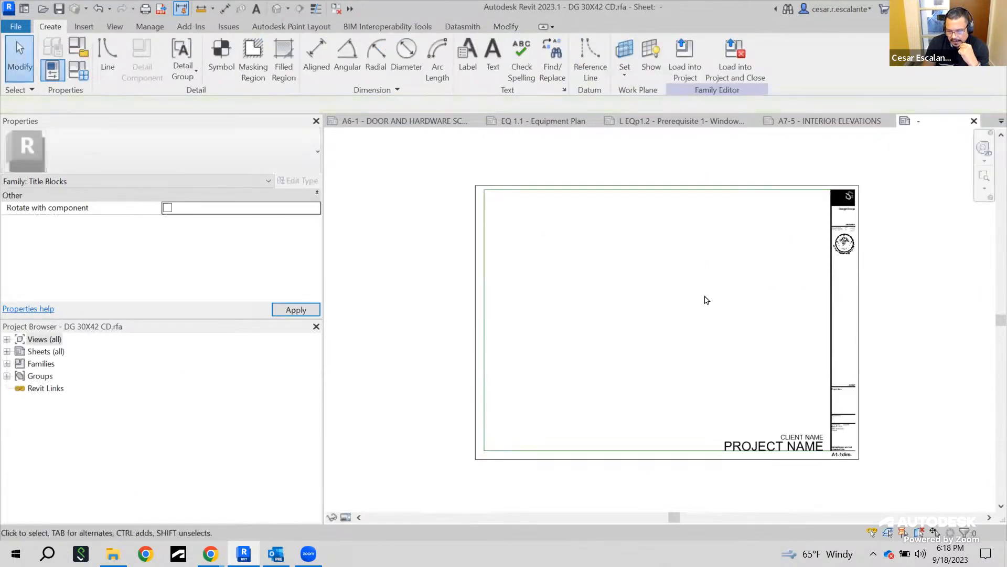
Inspect the Project Name label's type properties and label parameters, then close the title block family without saving
scroll(873, 462, up, 4)
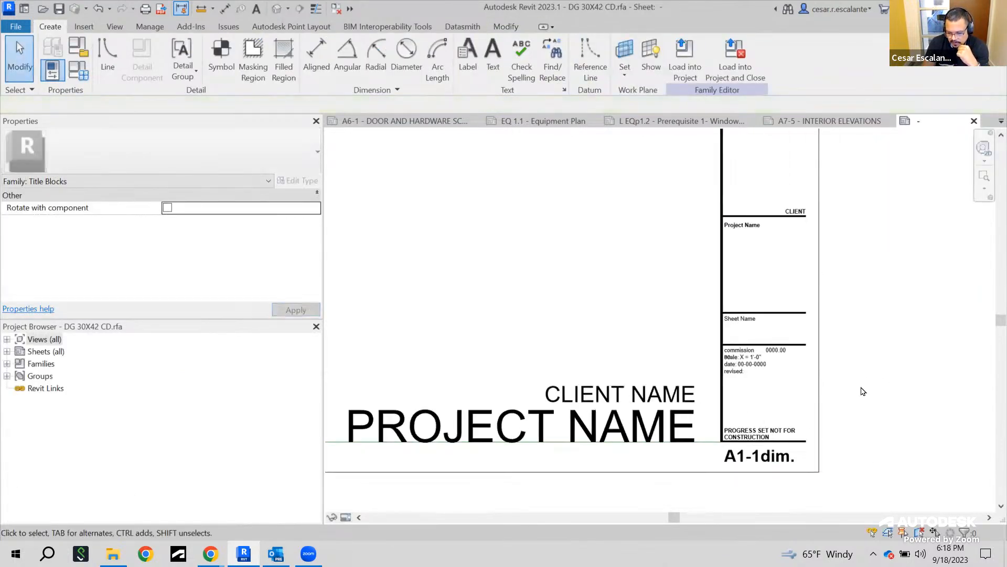
scroll(863, 392, up, 2)
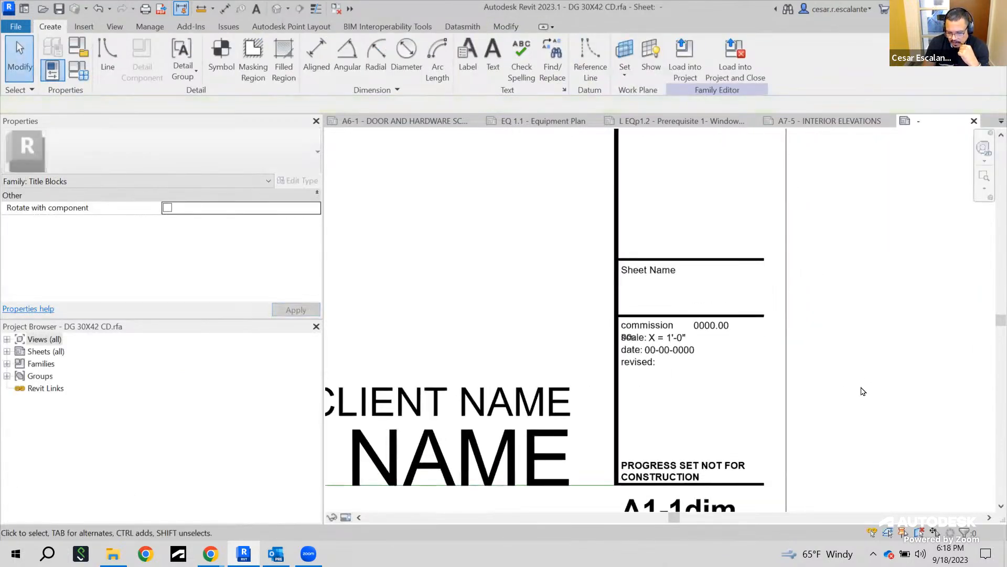
click(653, 280)
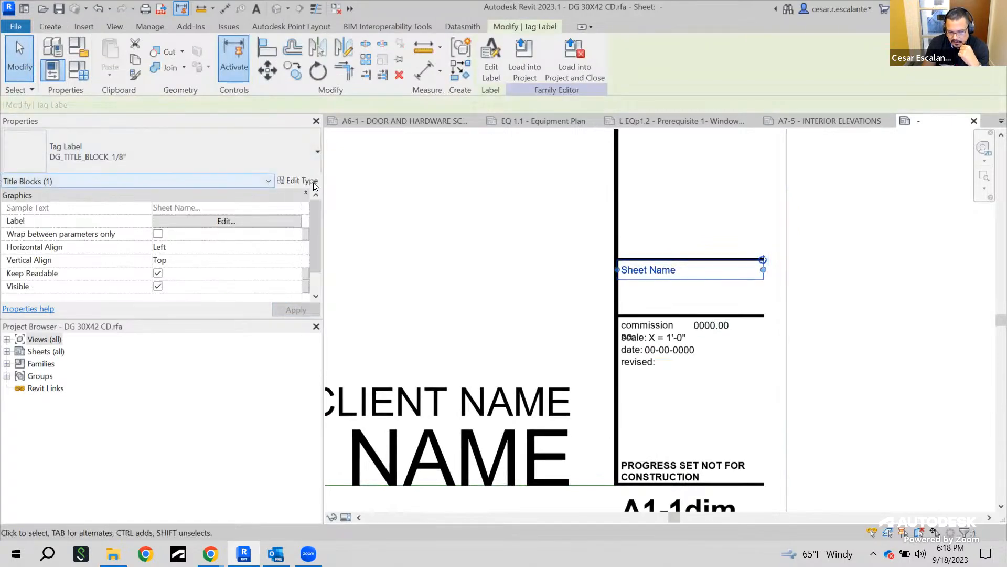
middle_drag(848, 296, 857, 434)
scroll(857, 433, down, 1)
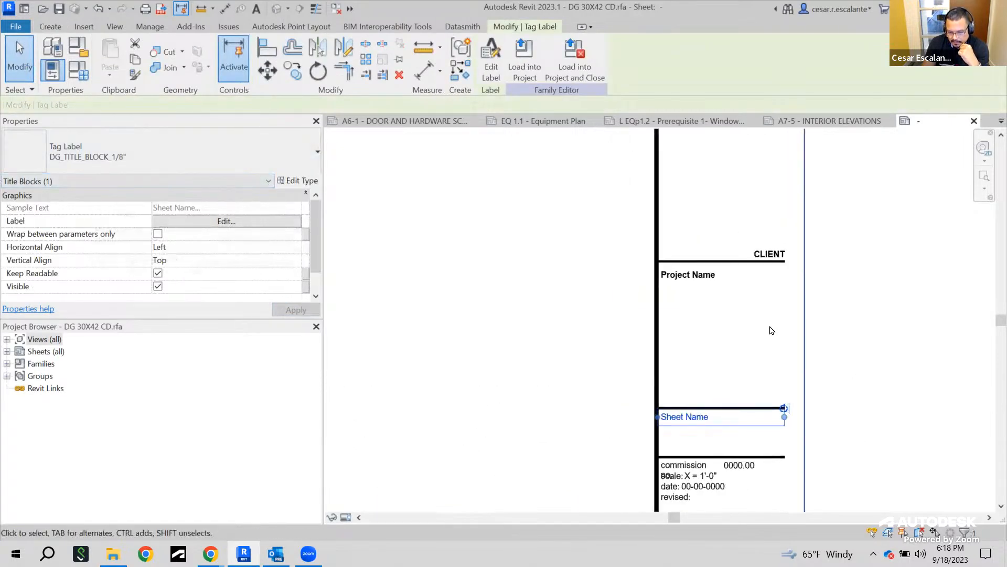
click(702, 276)
click(297, 181)
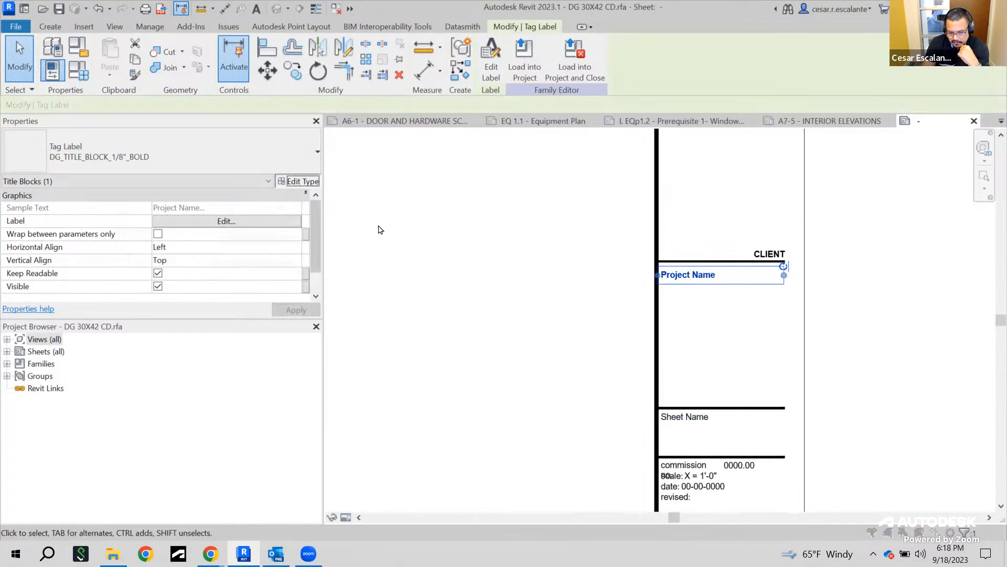
click(597, 445)
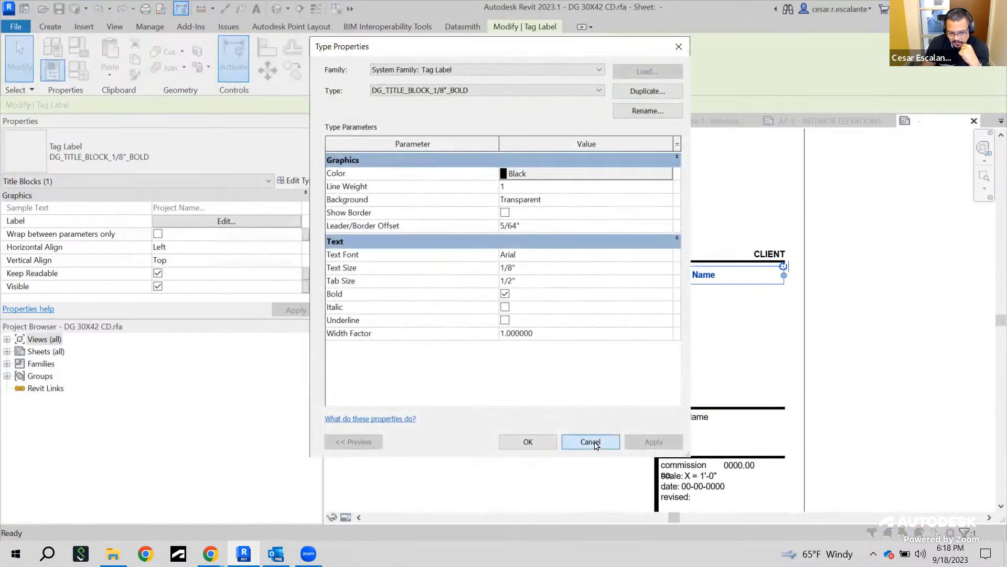
click(246, 224)
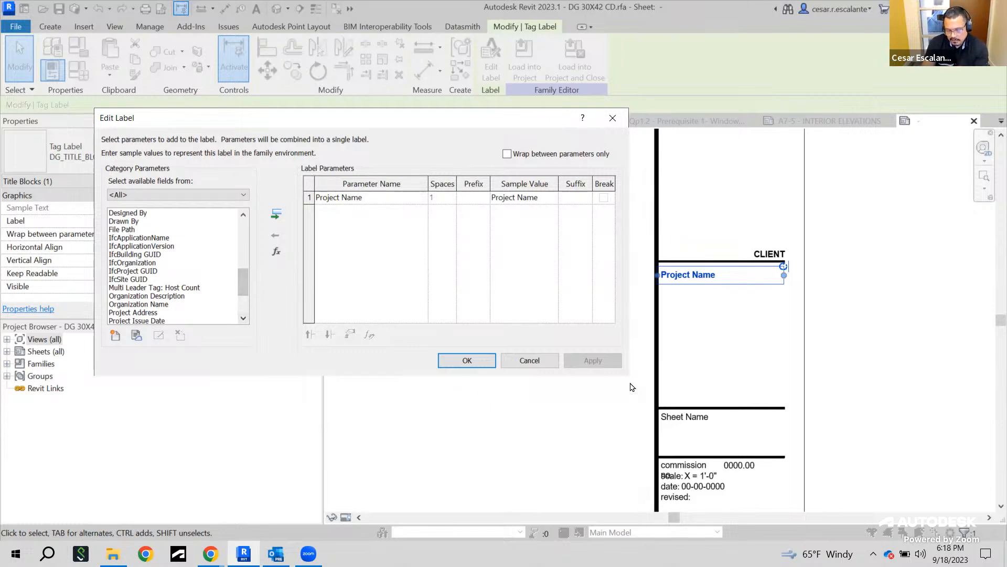
click(531, 361)
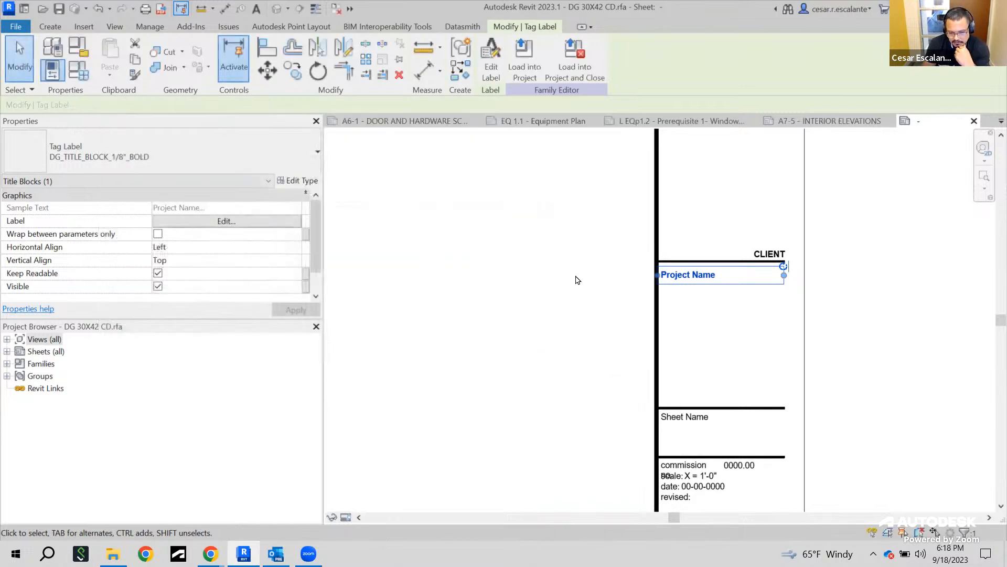
click(974, 121)
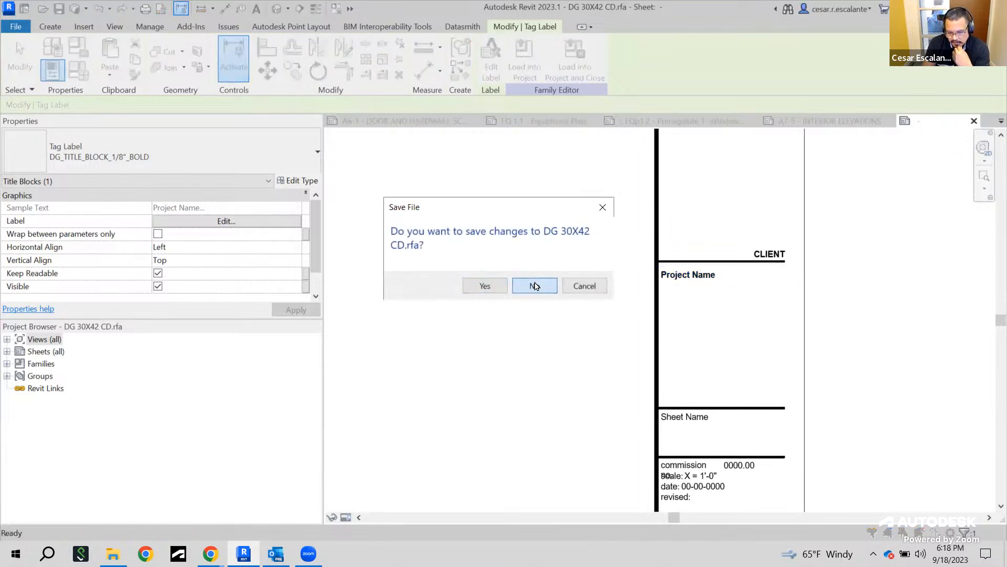
click(534, 287)
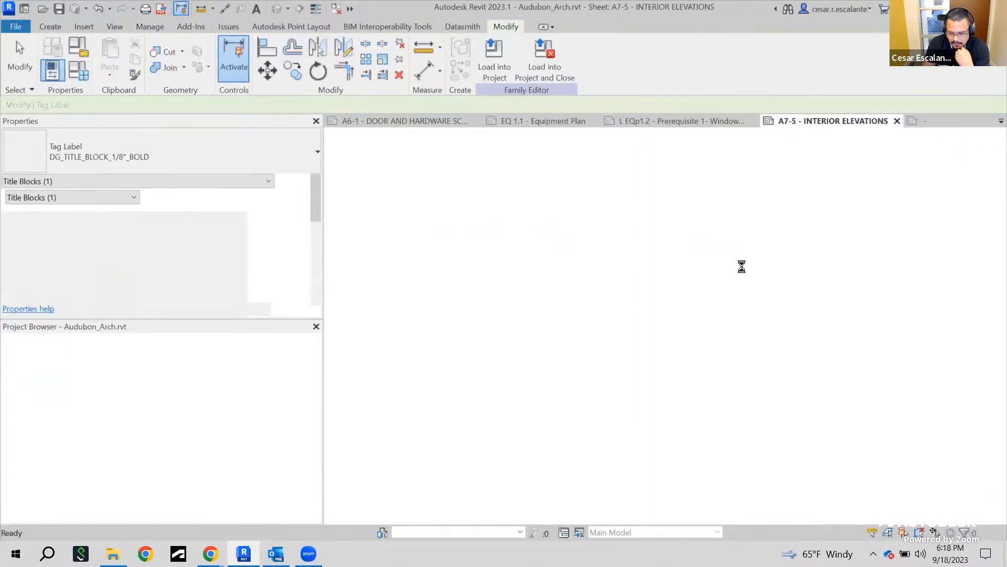
middle_drag(823, 234, 942, 333)
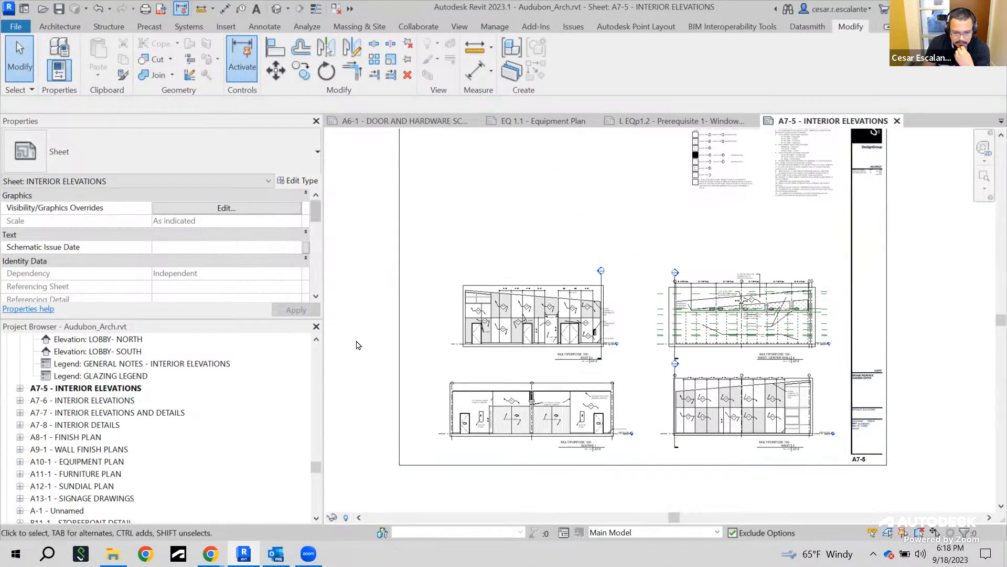
drag(317, 466, 314, 500)
scroll(233, 479, down, 2)
scroll(245, 472, down, 1)
scroll(247, 465, up, 5)
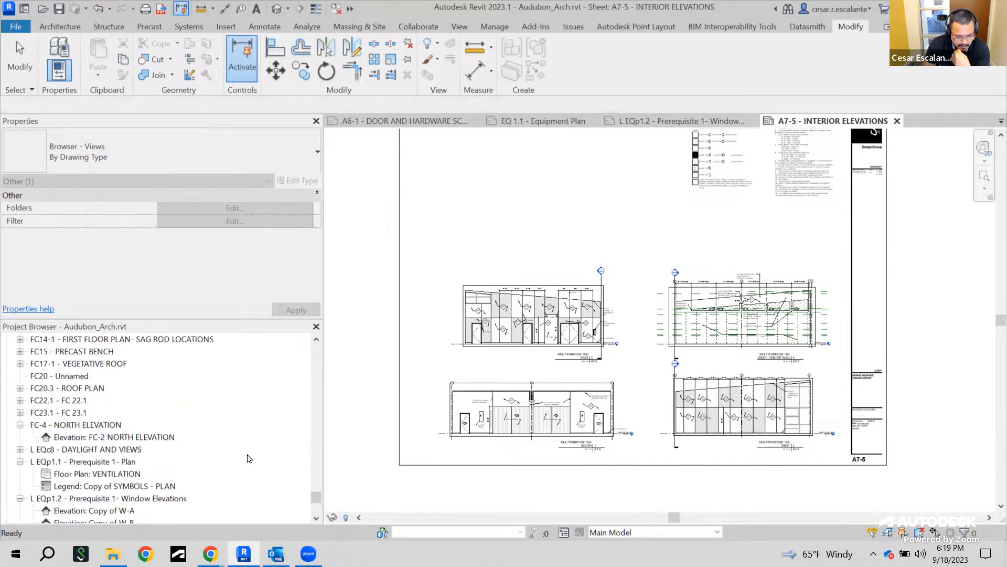
scroll(249, 457, up, 2)
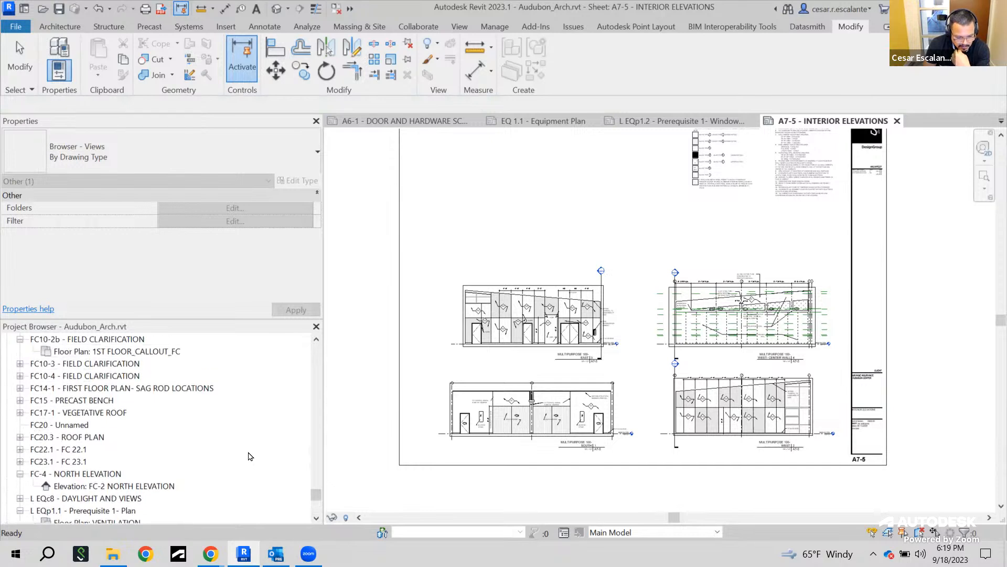
scroll(250, 456, up, 2)
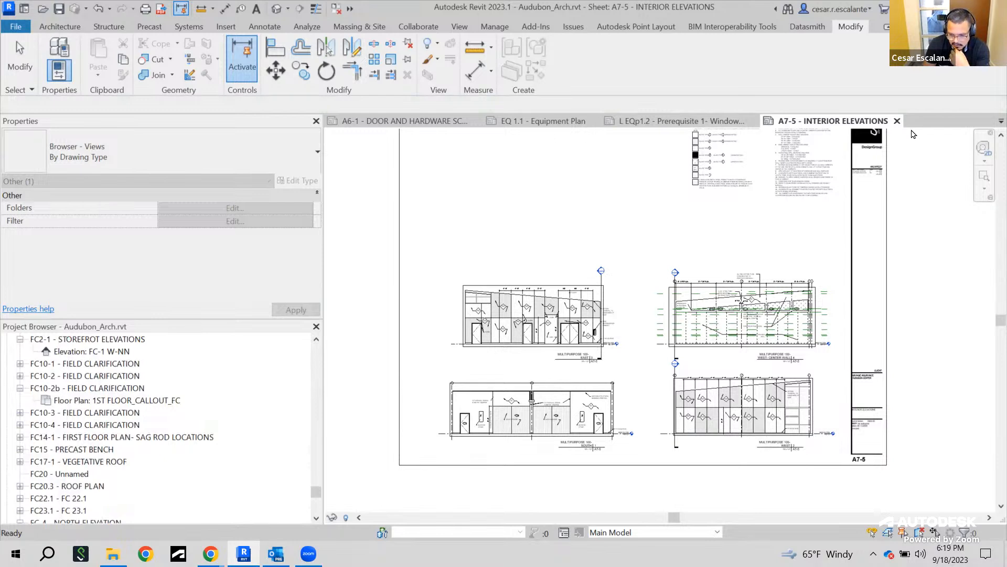
Open the EQ 1.1 - Equipment Plan sheet and zoom out to show the whole sheet
scroll(225, 455, up, 2)
scroll(223, 440, up, 2)
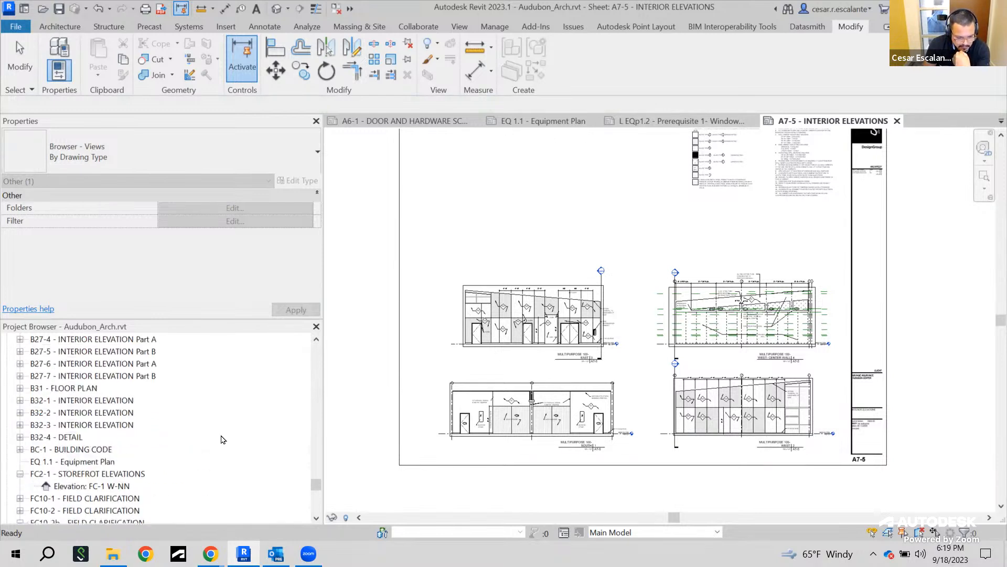
double_click(45, 463)
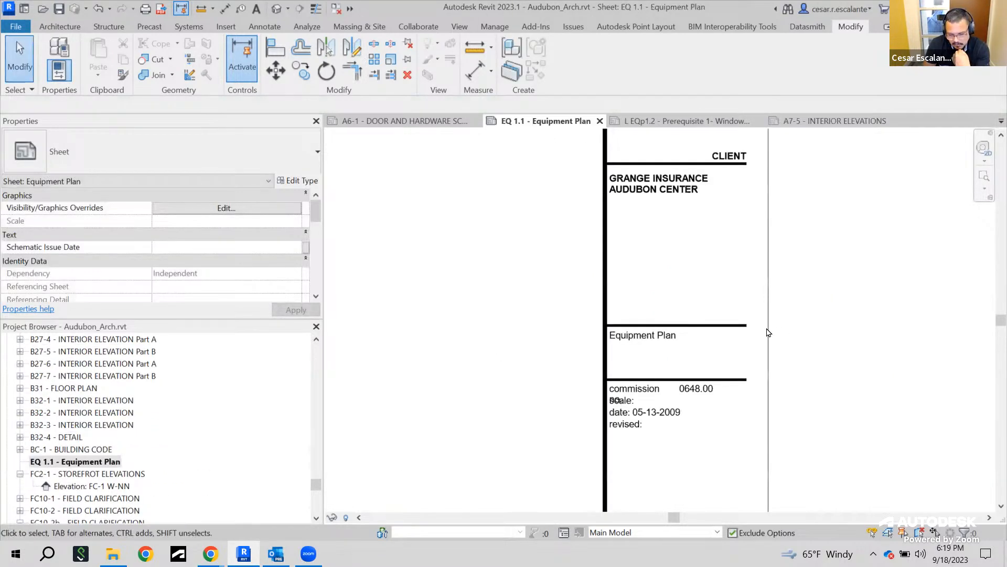
scroll(776, 336, down, 3)
middle_drag(640, 300, 715, 397)
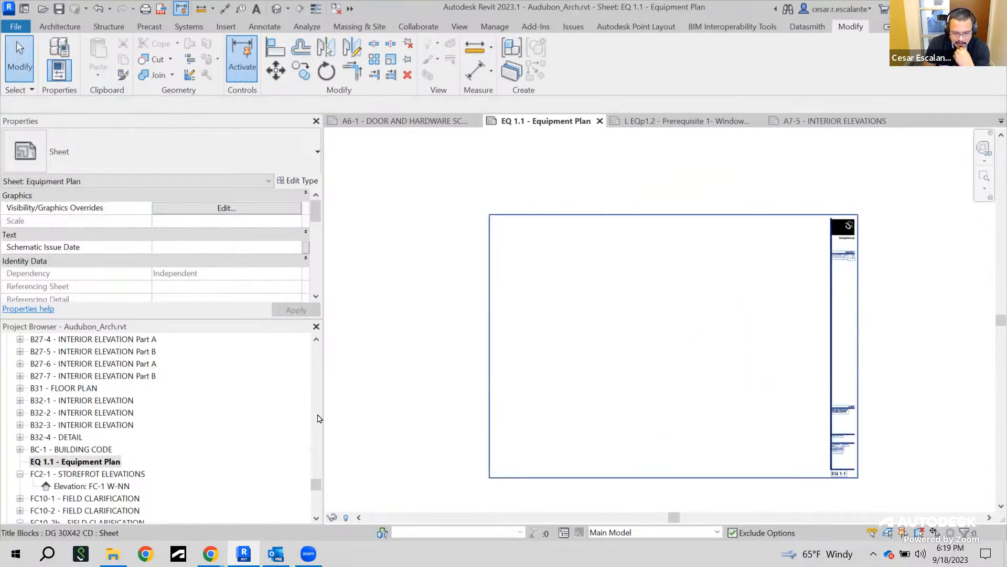
Place the SF JAMB DETAIL @ WOOD WING WALL1 detail view onto the sheet's left side
drag(318, 483, 315, 350)
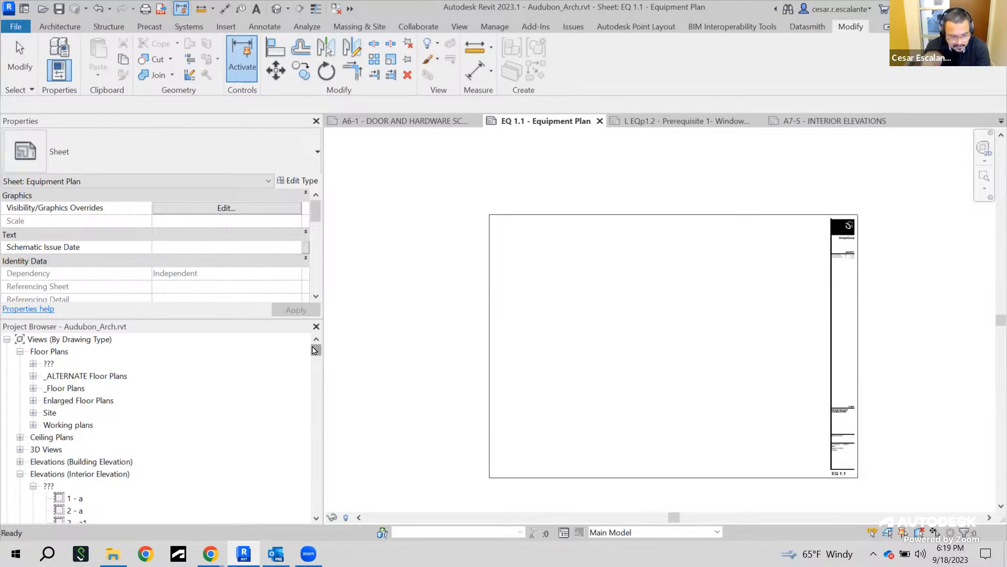
scroll(269, 392, down, 3)
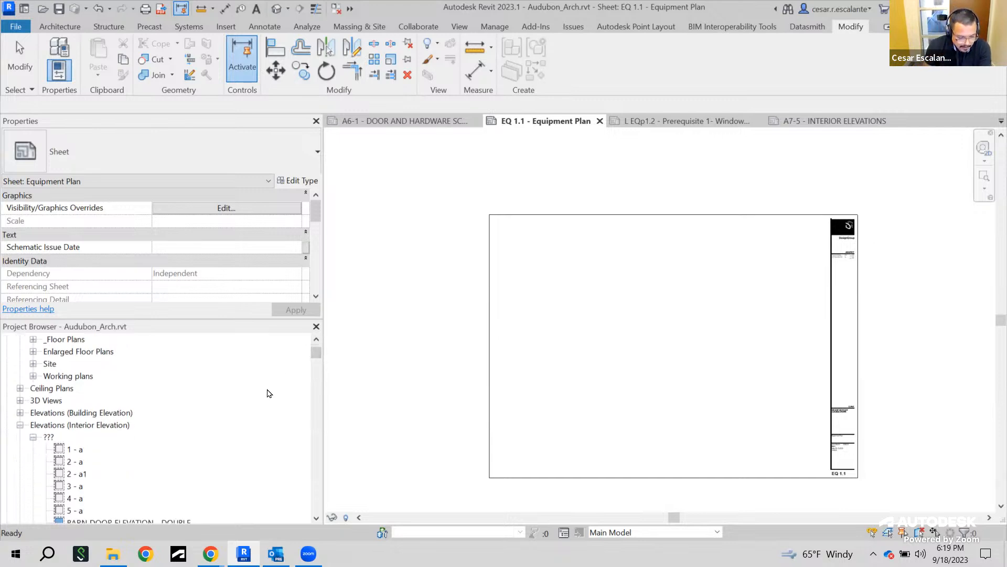
scroll(266, 391, down, 1)
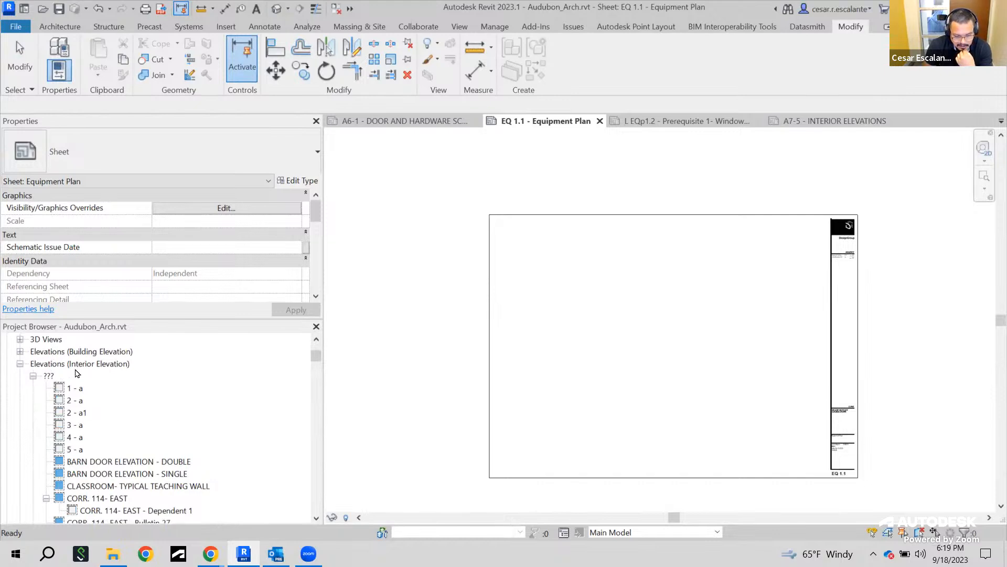
scroll(161, 400, down, 3)
scroll(162, 406, up, 2)
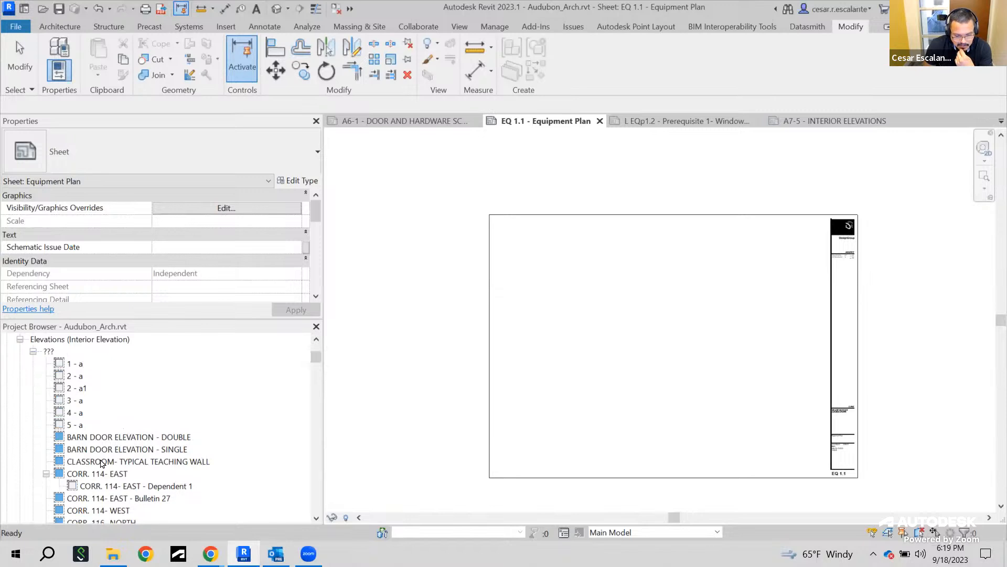
drag(316, 359, 316, 393)
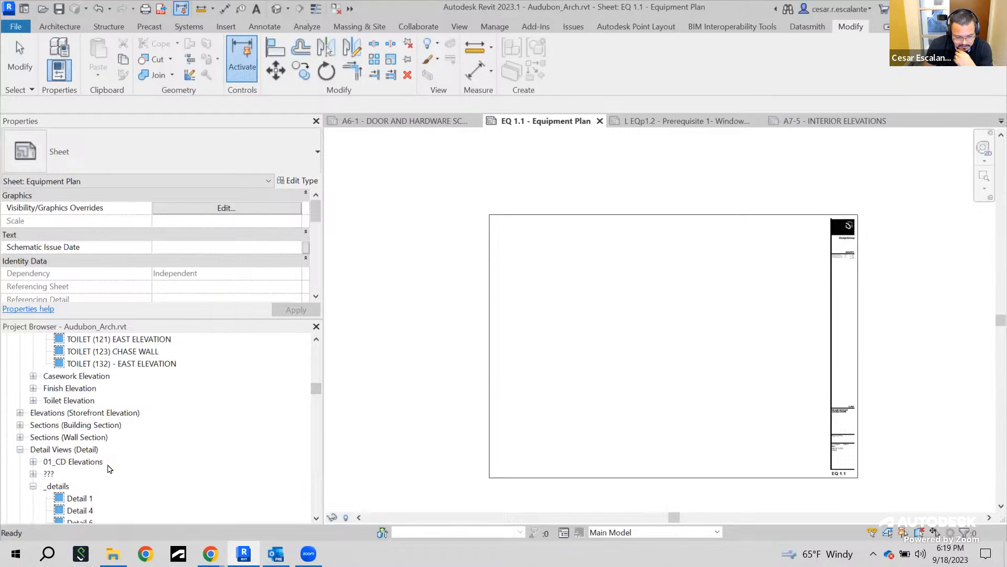
scroll(110, 468, down, 3)
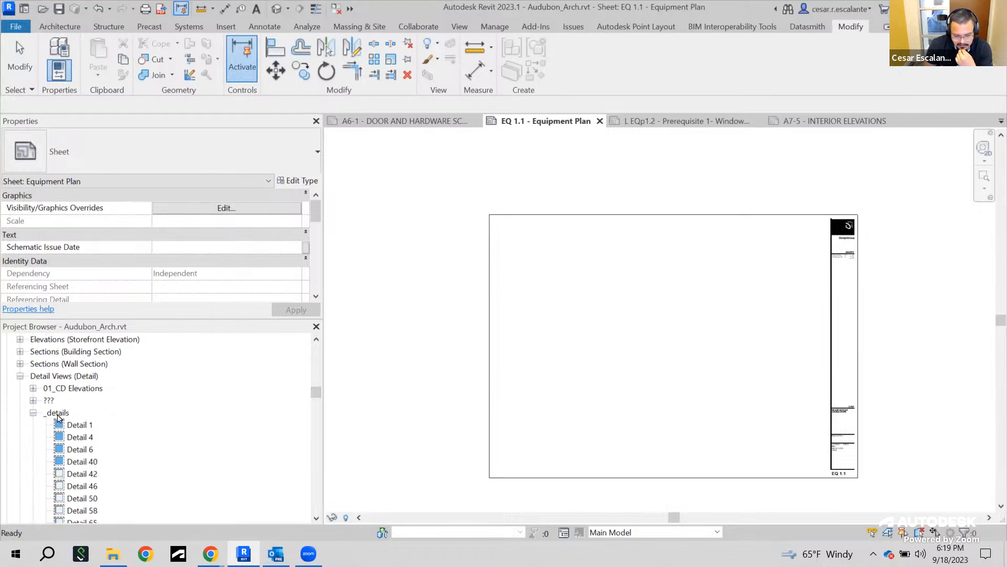
scroll(150, 438, down, 2)
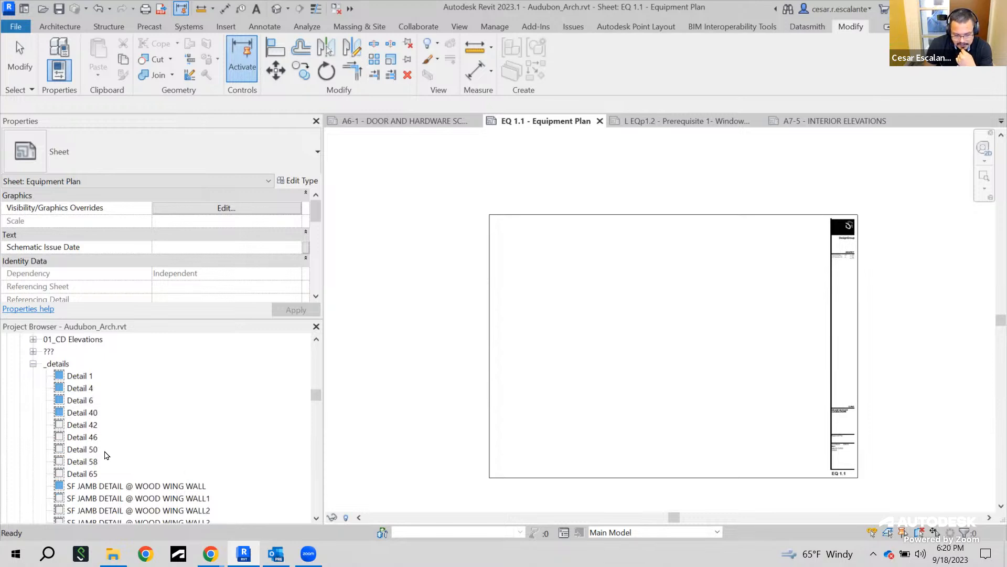
scroll(168, 454, down, 2)
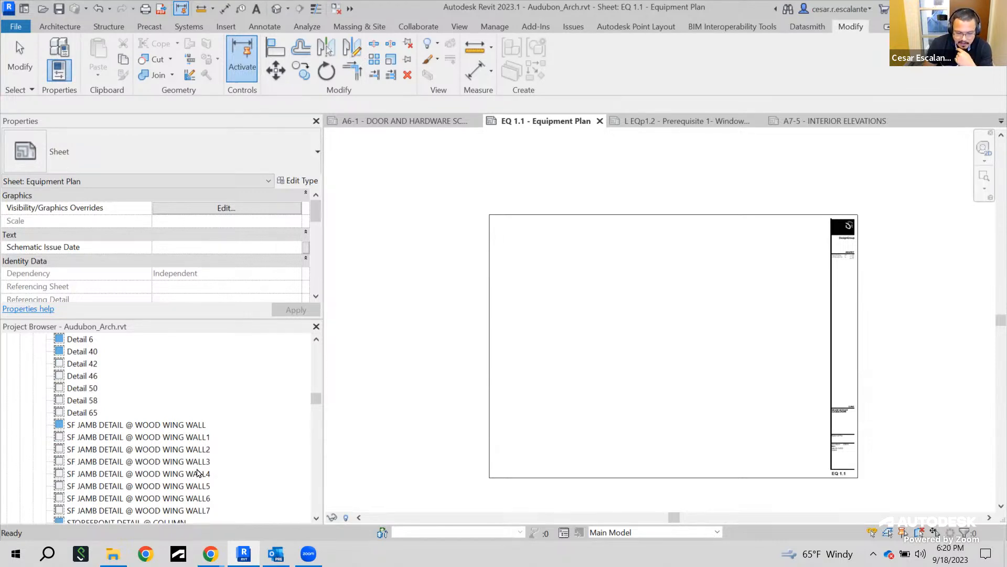
click(153, 440)
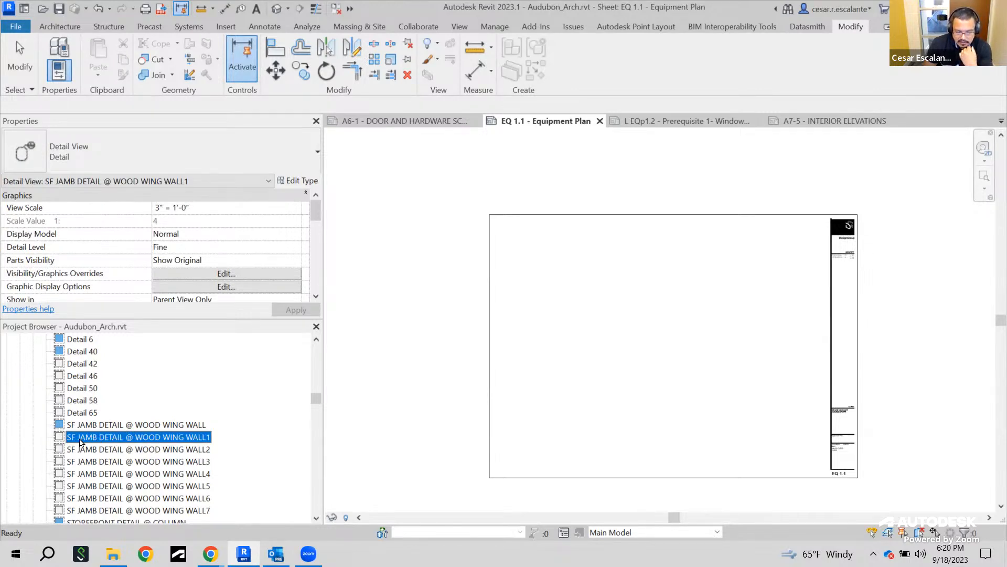
drag(80, 443, 541, 280)
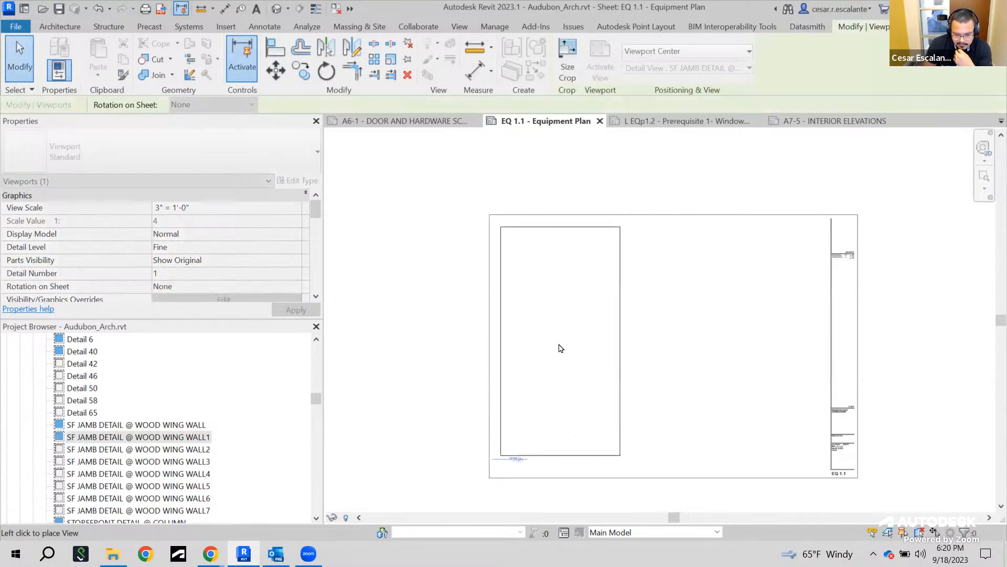
click(560, 348)
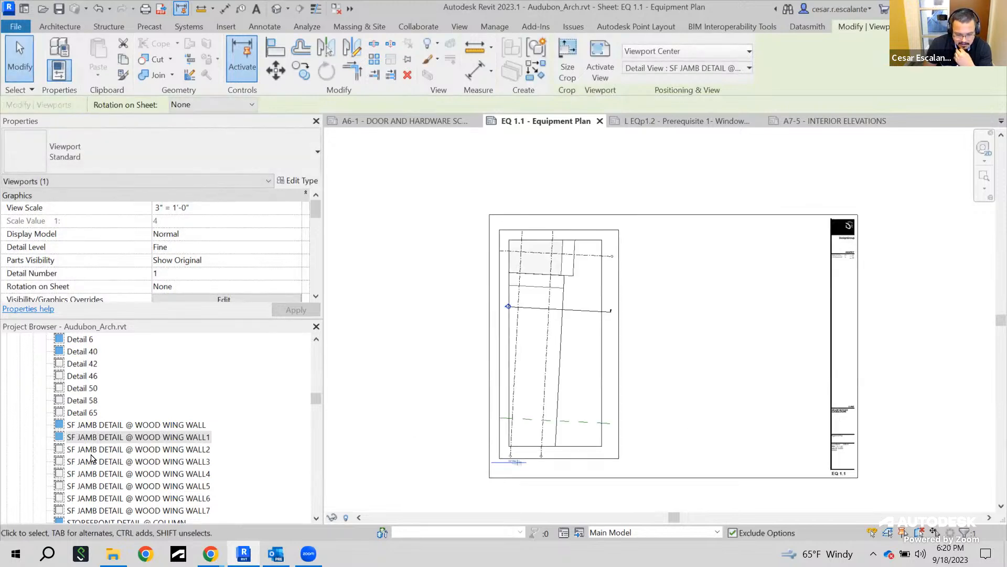
Place the SF JAMB DETAIL @ WOOD WING WALL2 view beside the first, then delete that viewport
click(125, 450)
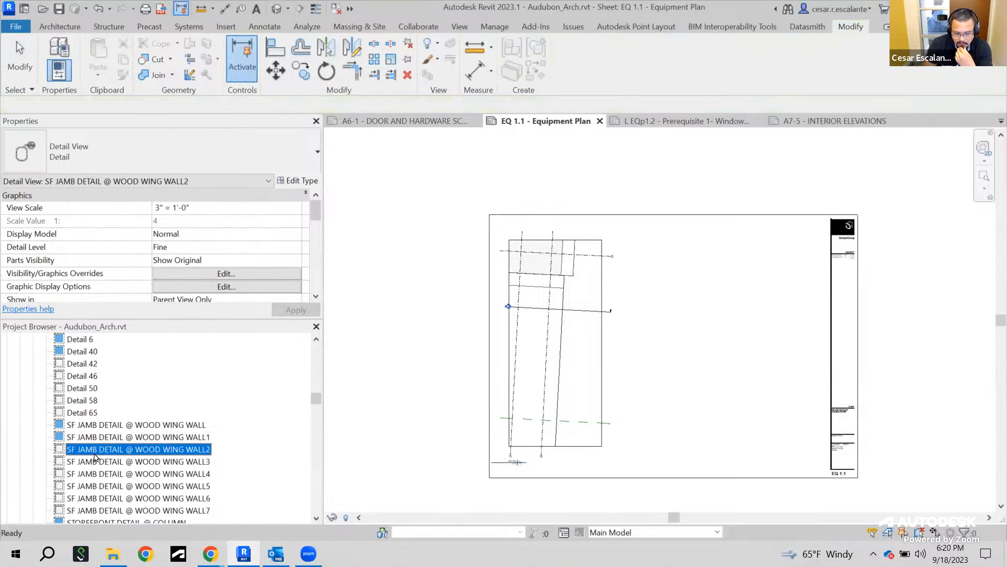
drag(677, 344, 664, 330)
click(677, 349)
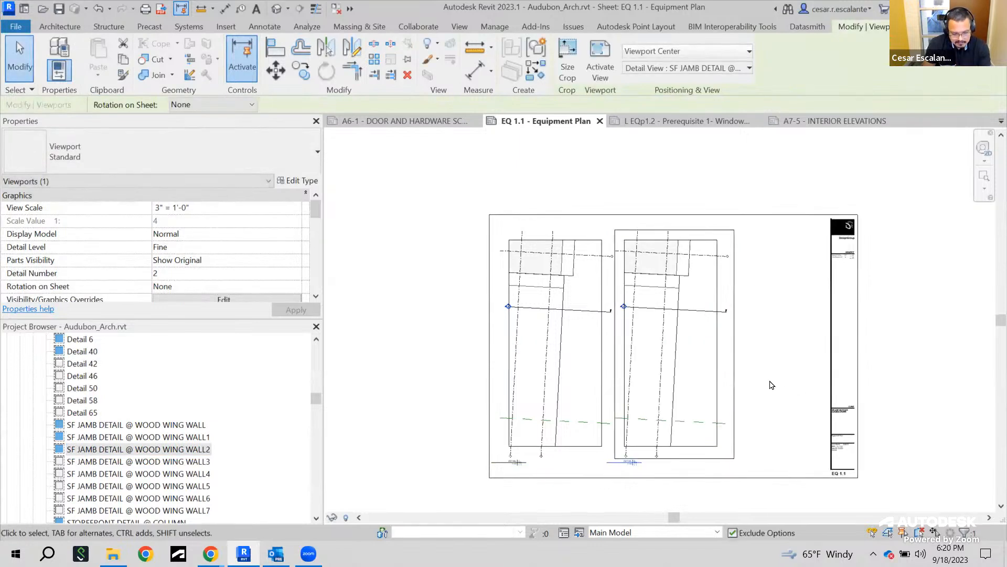
click(753, 383)
double_click(721, 380)
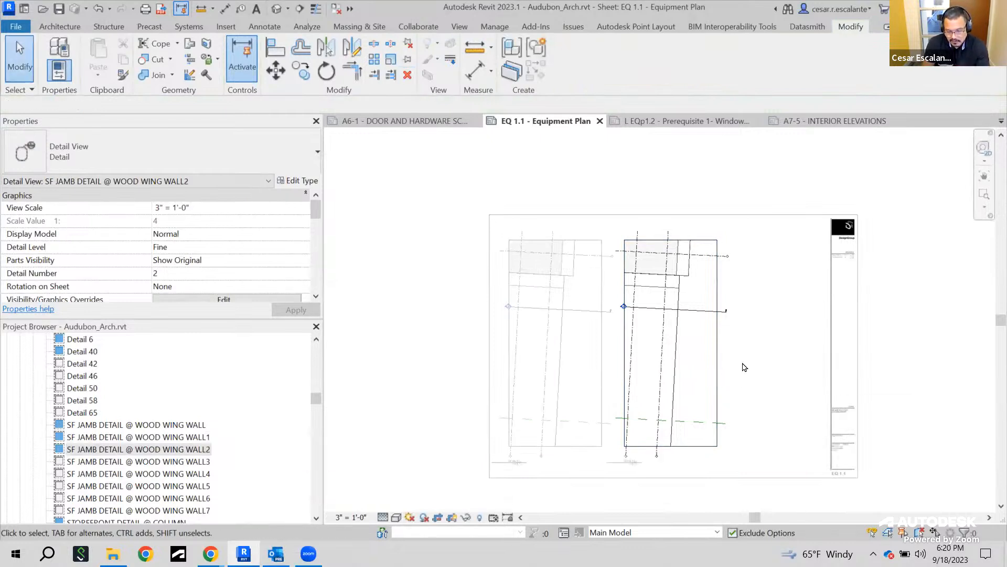
double_click(770, 333)
click(733, 359)
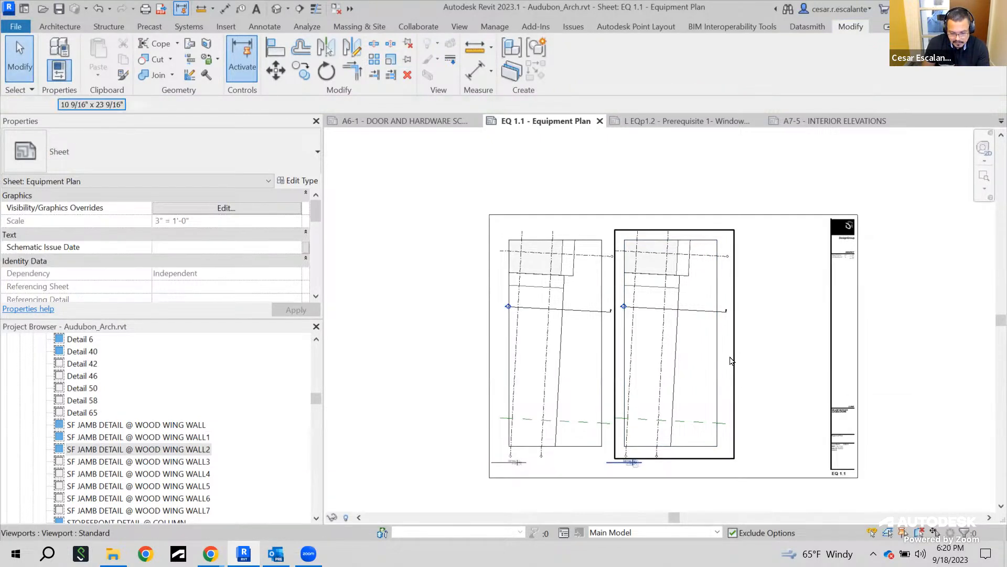
key(Delete)
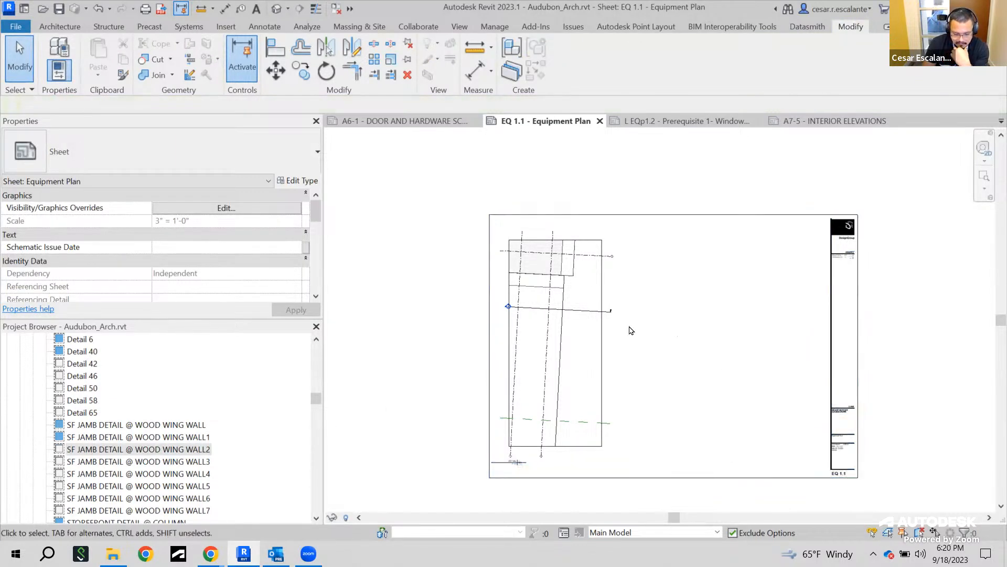
Place the Detail 42 view onto the sheet at the upper middle, beside the first viewport
scroll(174, 410, up, 2)
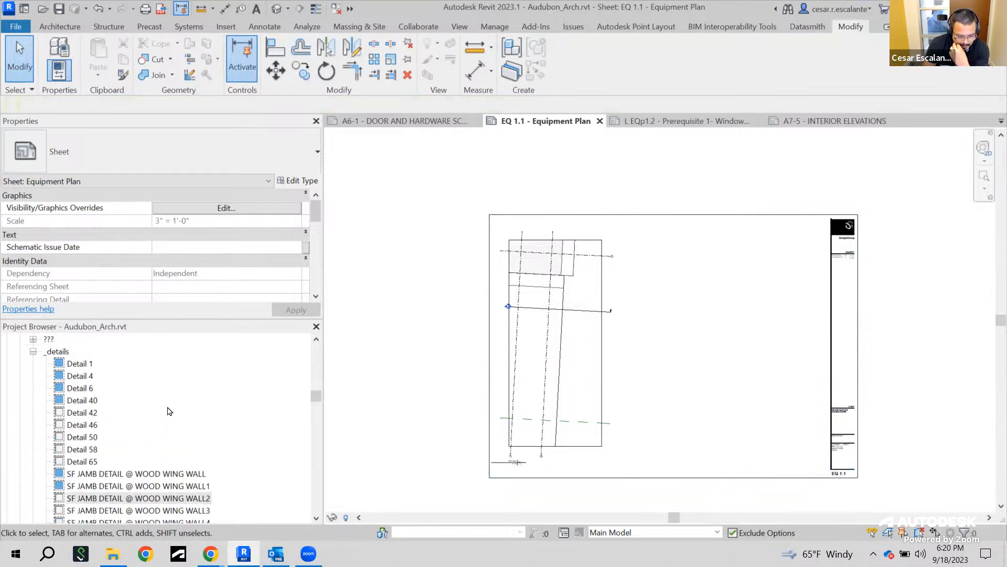
click(82, 413)
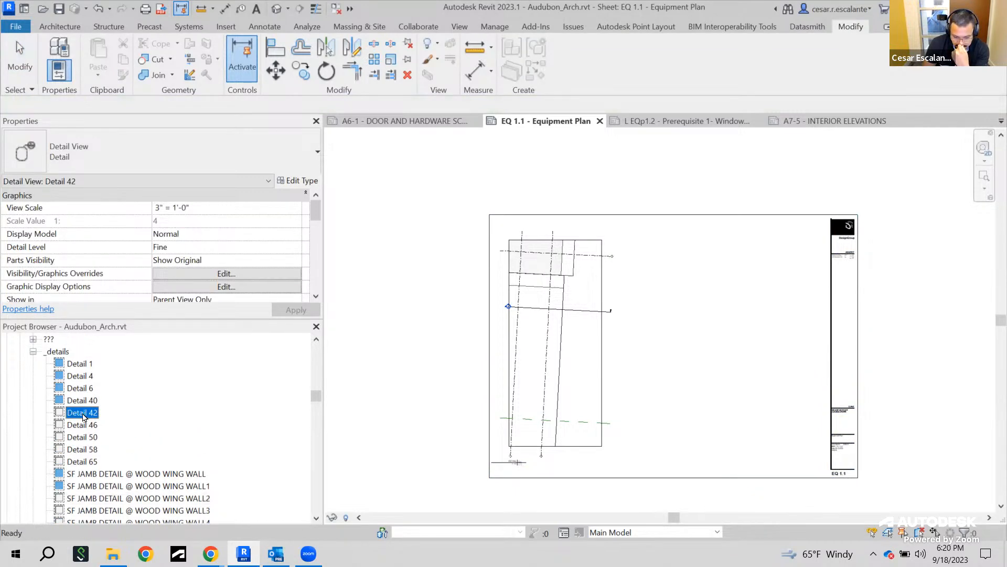
drag(658, 351, 676, 300)
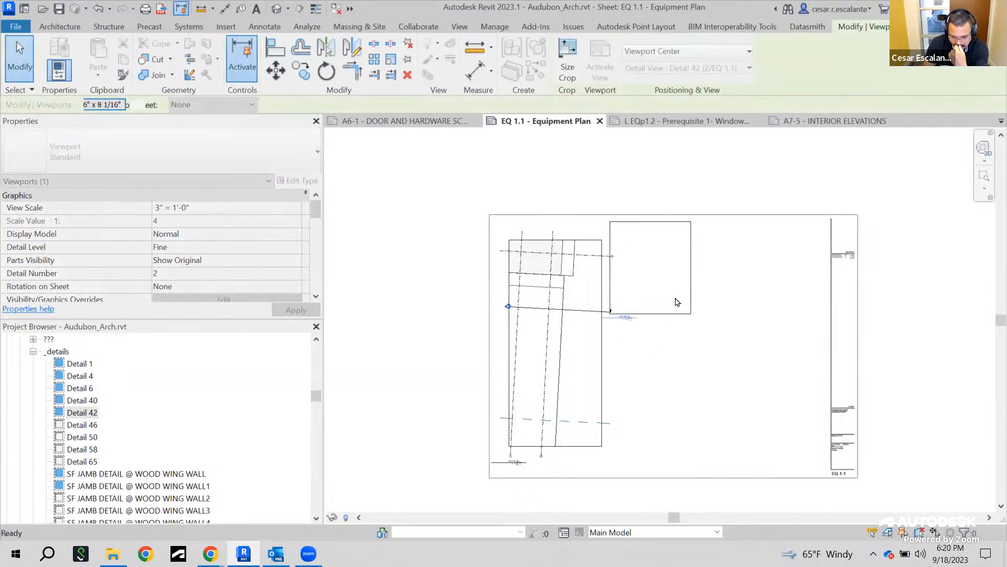
click(677, 302)
Zoom in to examine the placed Detail 42 viewport and its title
scroll(682, 294, up, 3)
scroll(682, 324, up, 3)
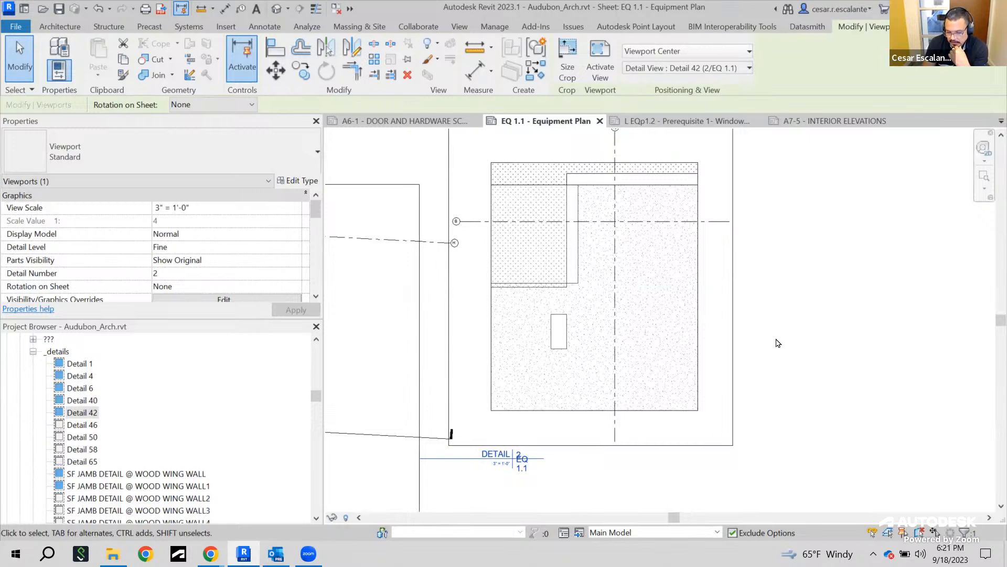
scroll(778, 346, down, 4)
middle_drag(756, 364, 791, 327)
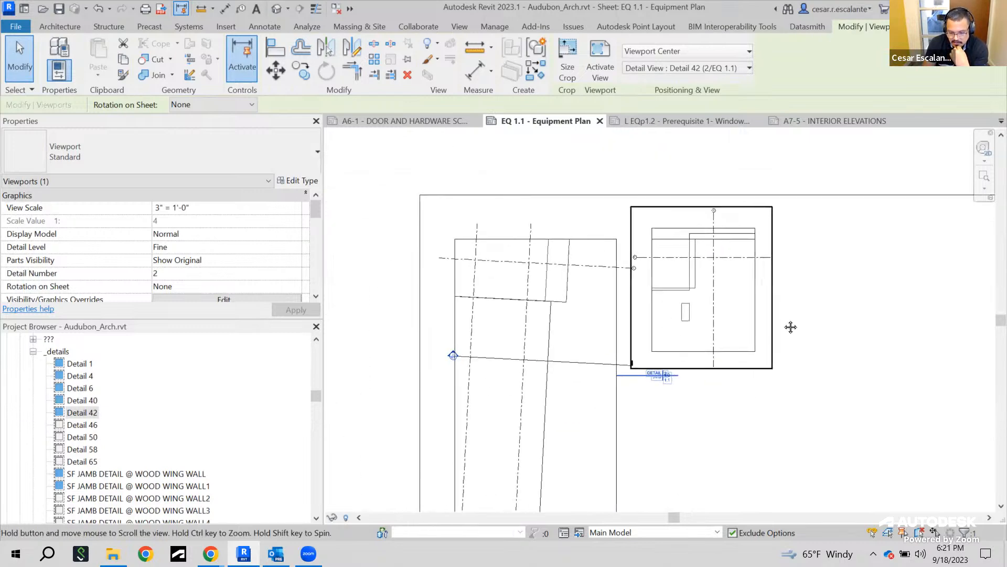
scroll(761, 220, up, 3)
scroll(683, 346, up, 2)
mouse_move(702, 367)
middle_down()
mouse_move(706, 448)
mouse_move(694, 448)
middle_up()
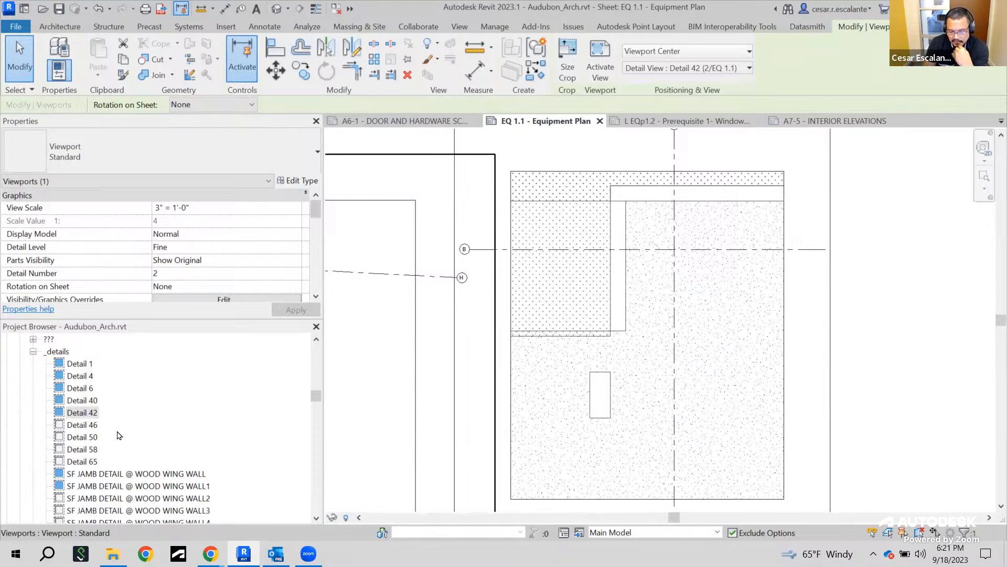
Place the Detail 65 view onto the sheet to the right of Detail 42
scroll(121, 436, down, 3)
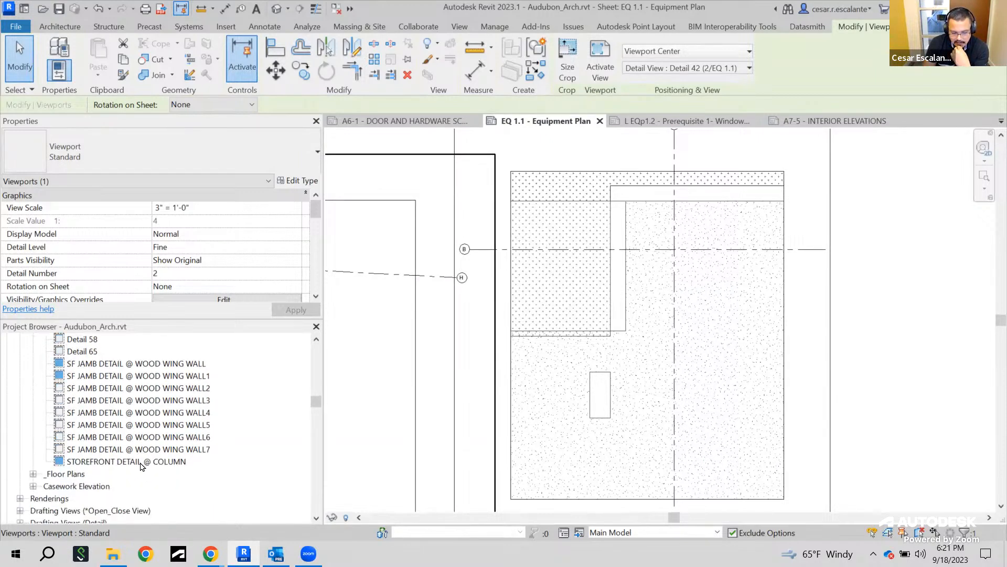
scroll(147, 410, up, 2)
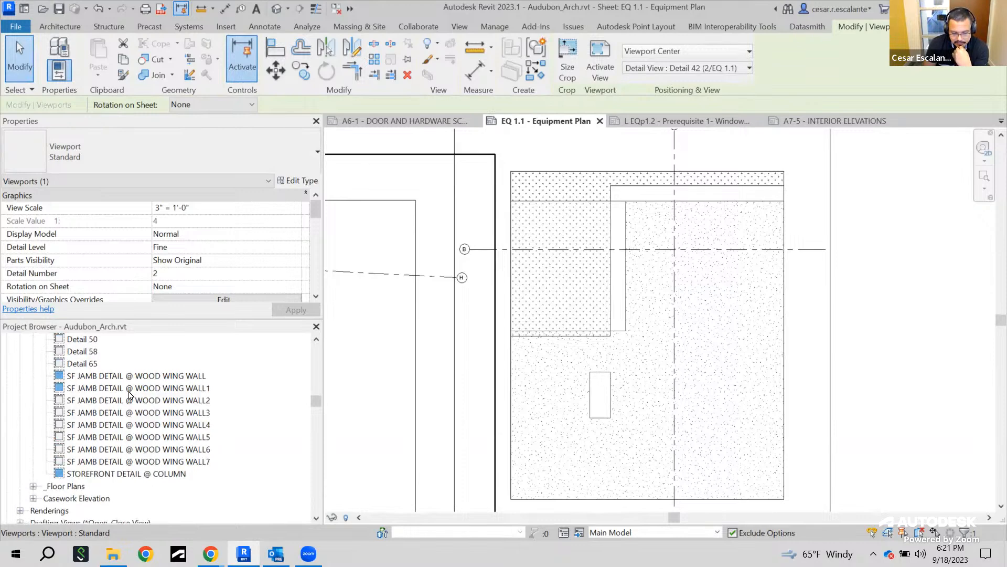
click(84, 402)
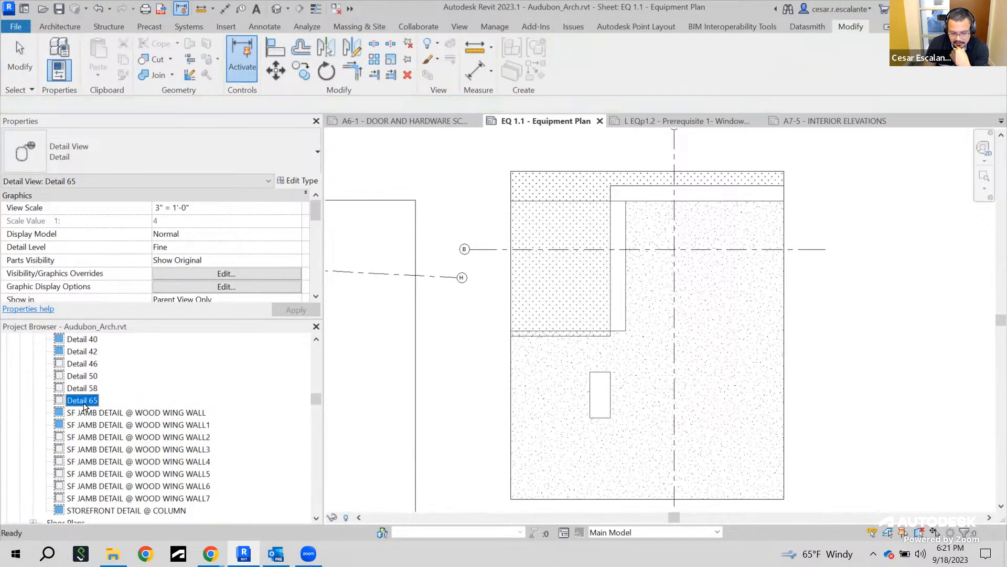
drag(826, 304, 828, 305)
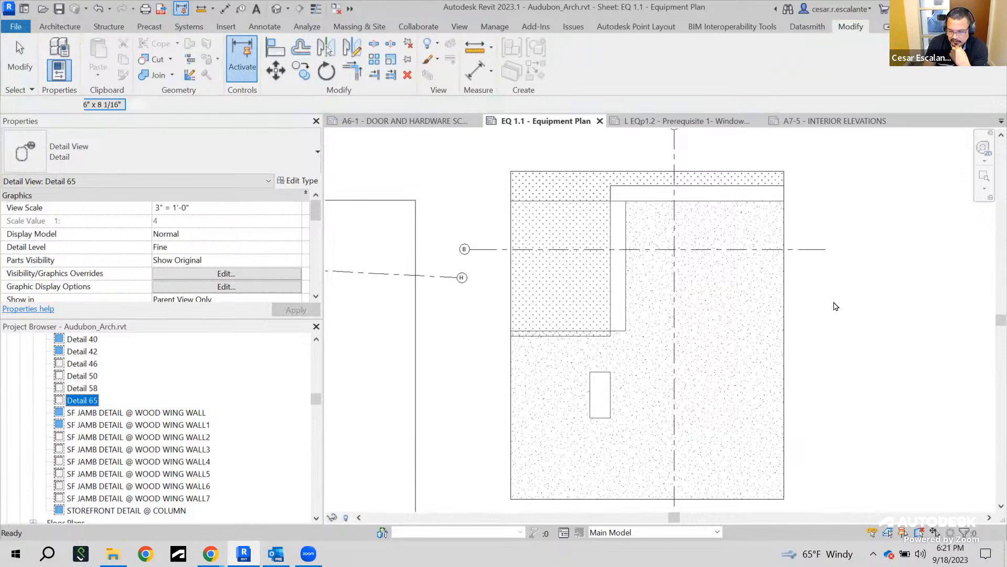
scroll(833, 305, down, 2)
middle_drag(830, 300, 603, 340)
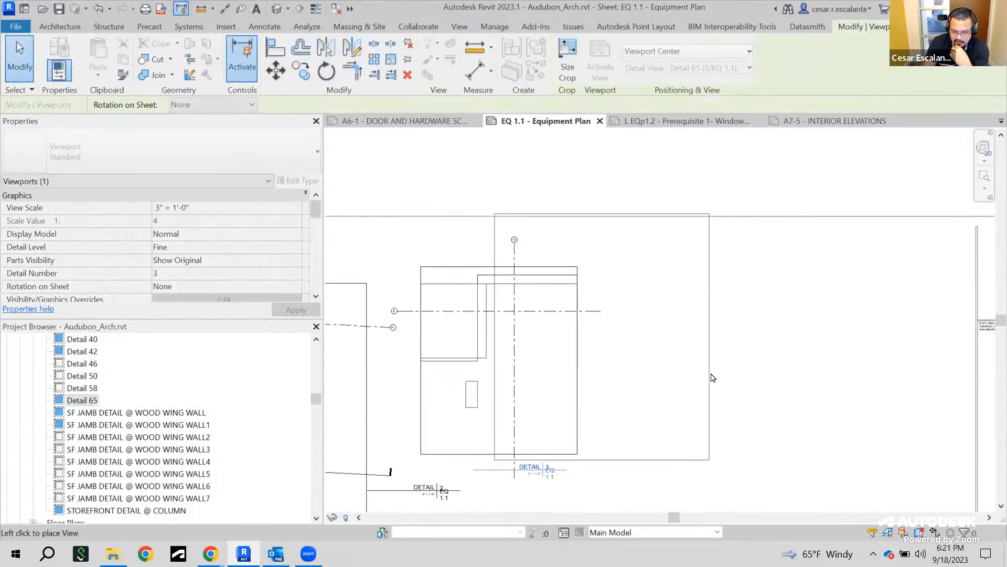
click(704, 360)
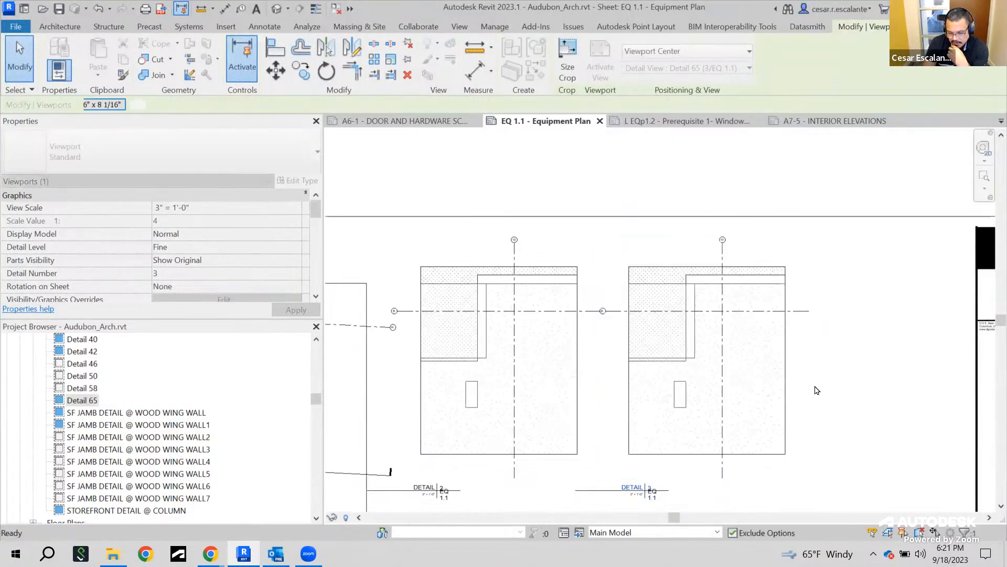
click(898, 418)
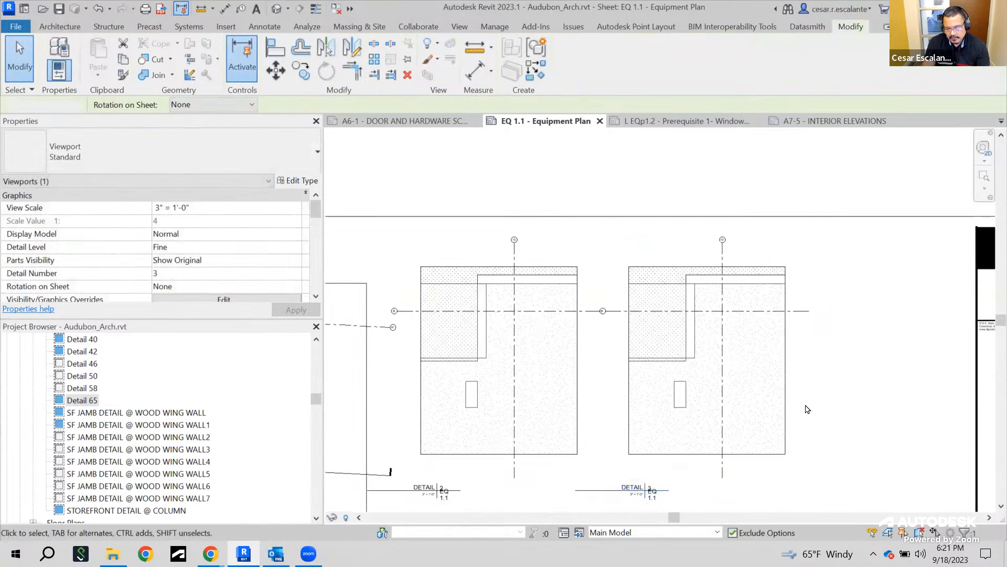
Zoom in on the first viewport's title to examine its detail number and sheet reference
scroll(719, 391, down, 3)
middle_drag(581, 400, 639, 268)
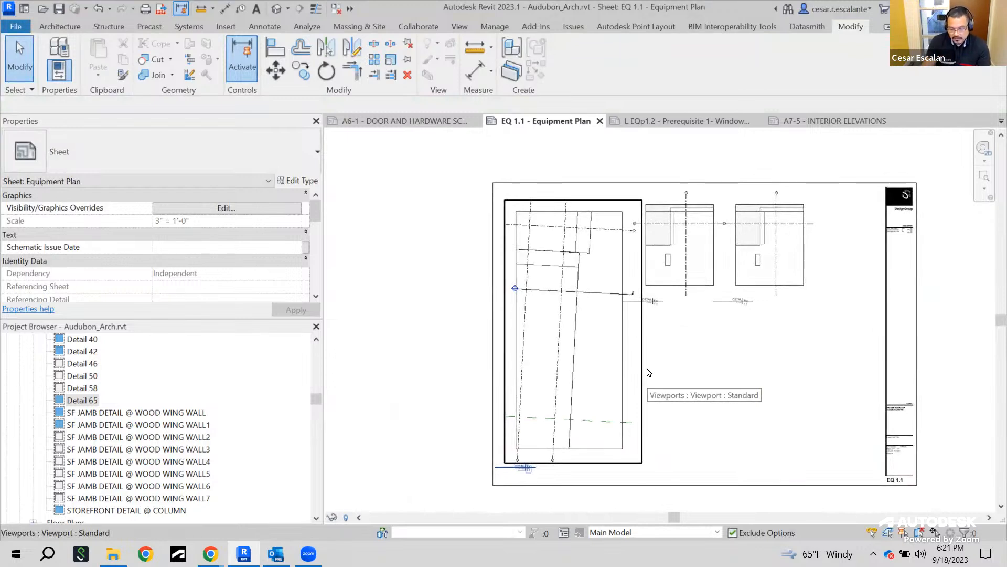
scroll(522, 493, up, 1)
scroll(528, 480, up, 5)
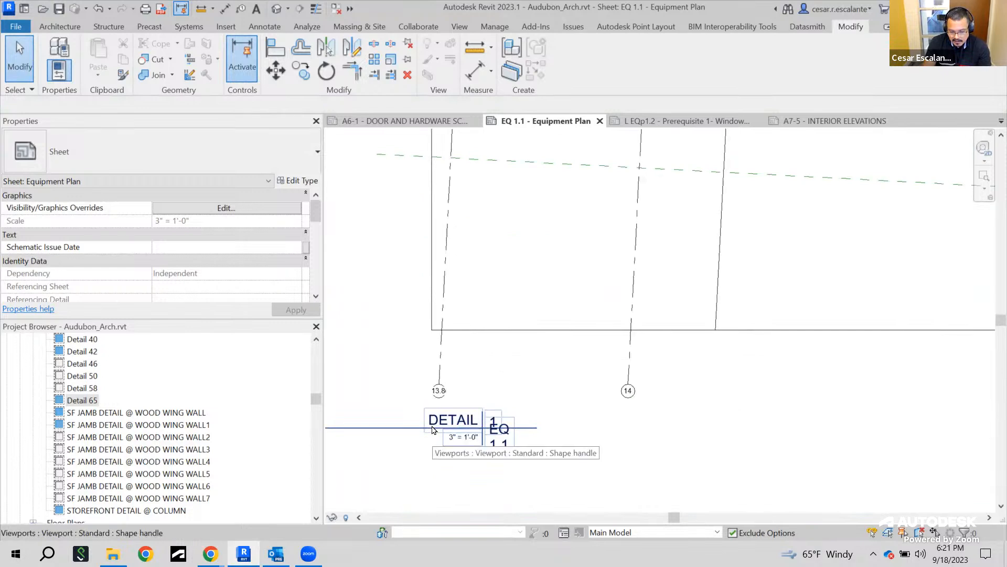
scroll(485, 425, up, 3)
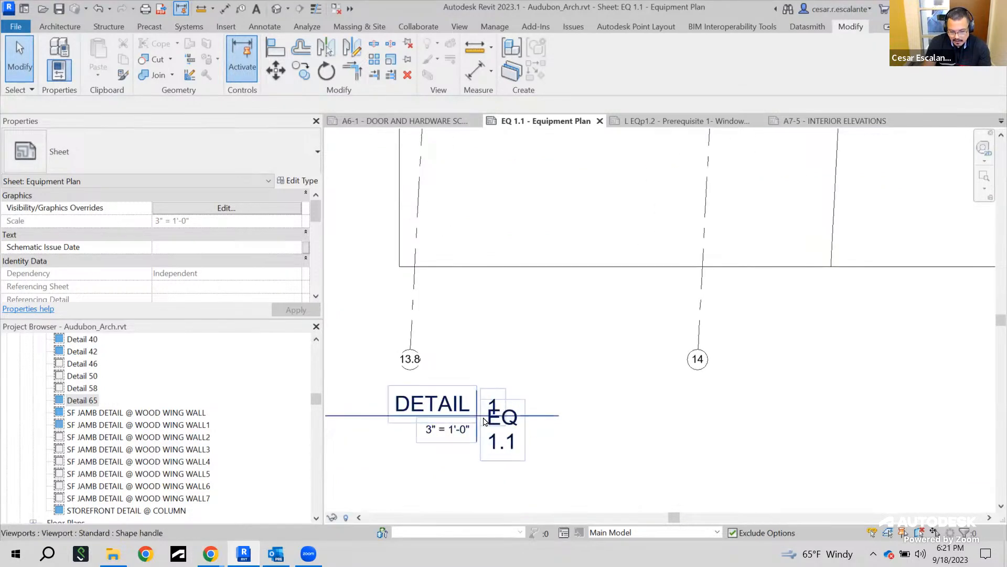
Zoom and pan around the sheet to examine the placed detail viewports and their titles
scroll(487, 421, up, 2)
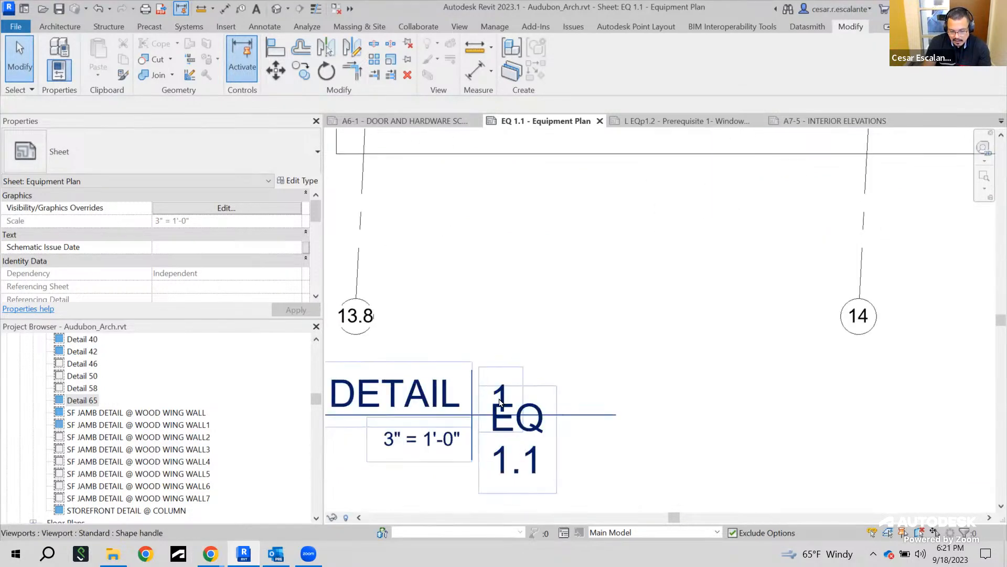
scroll(502, 409, down, 5)
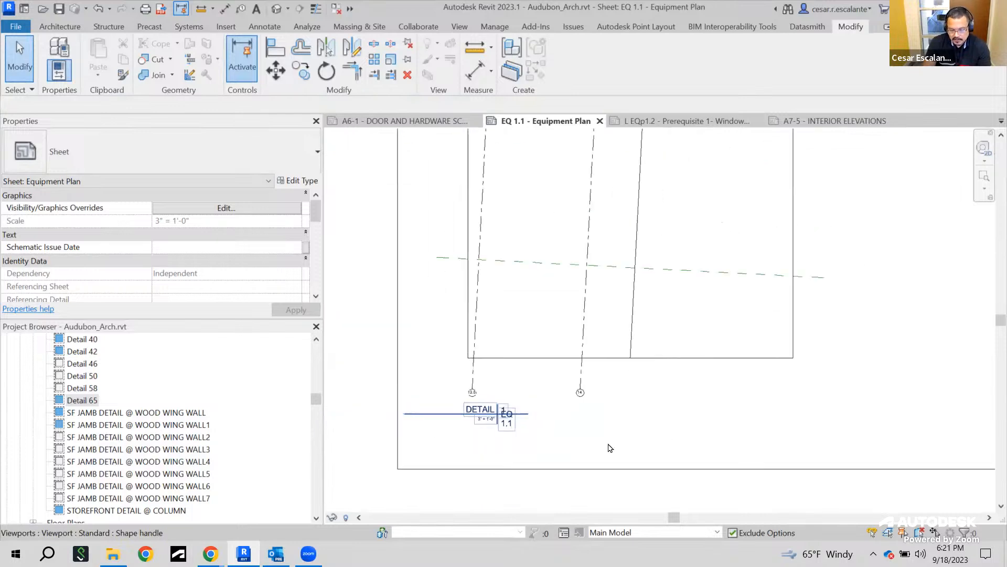
middle_drag(675, 440, 611, 481)
scroll(611, 482, down, 2)
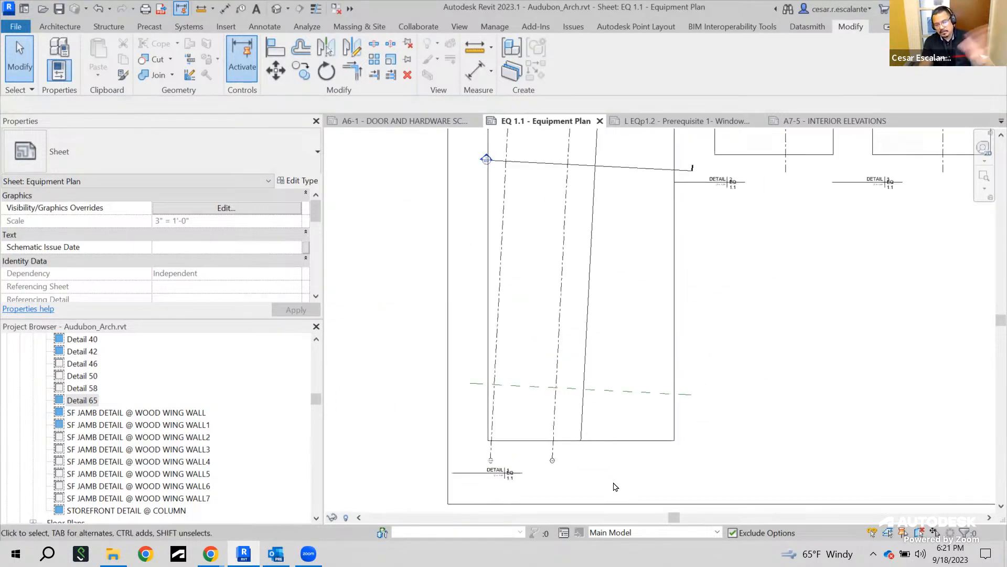
middle_drag(752, 311, 623, 458)
scroll(621, 344, up, 5)
scroll(584, 329, down, 3)
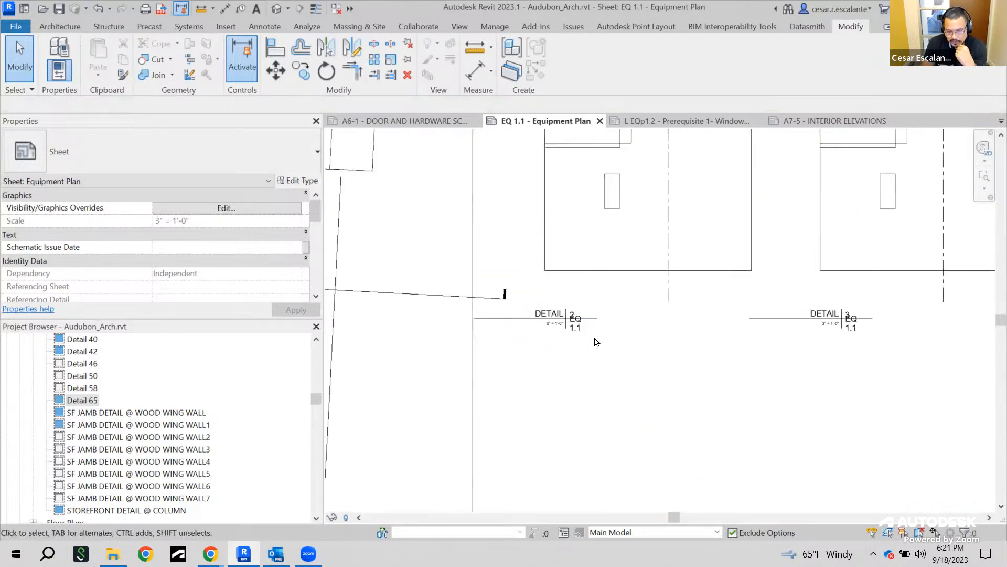
scroll(842, 328, down, 3)
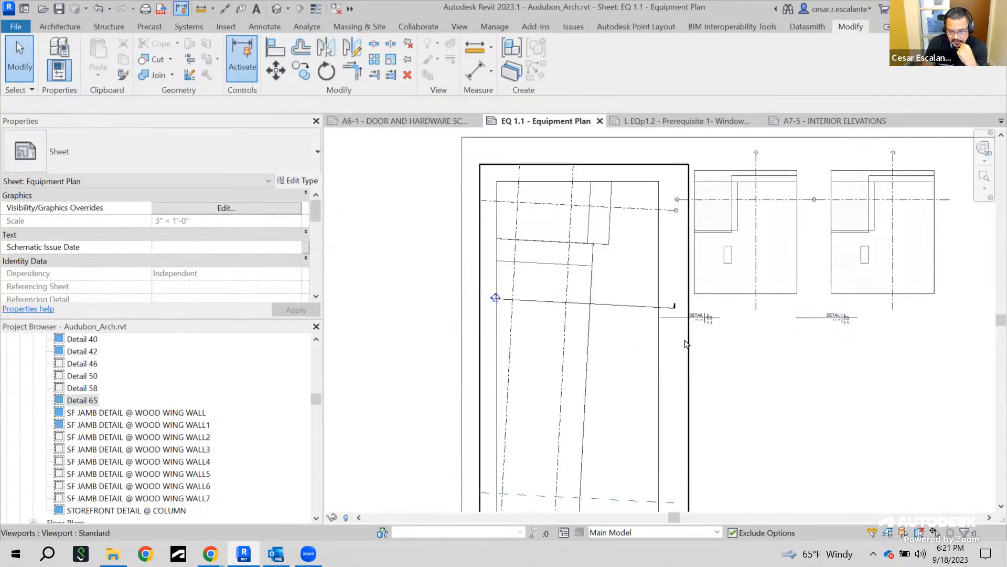
scroll(686, 344, down, 4)
scroll(694, 343, up, 3)
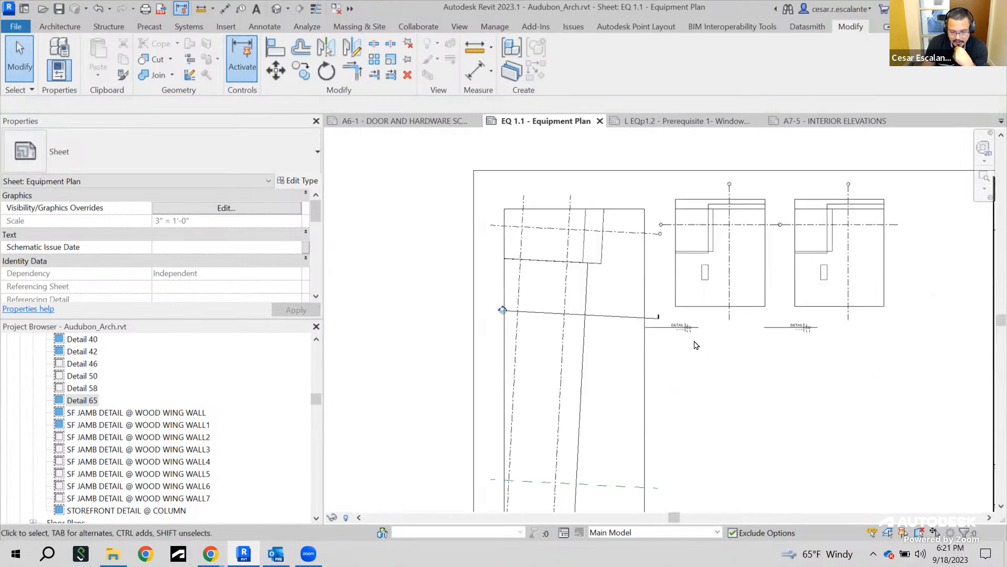
Set the Detail 42 viewport's title on sheet to ENLARGED COLUMN DETAIL
click(713, 282)
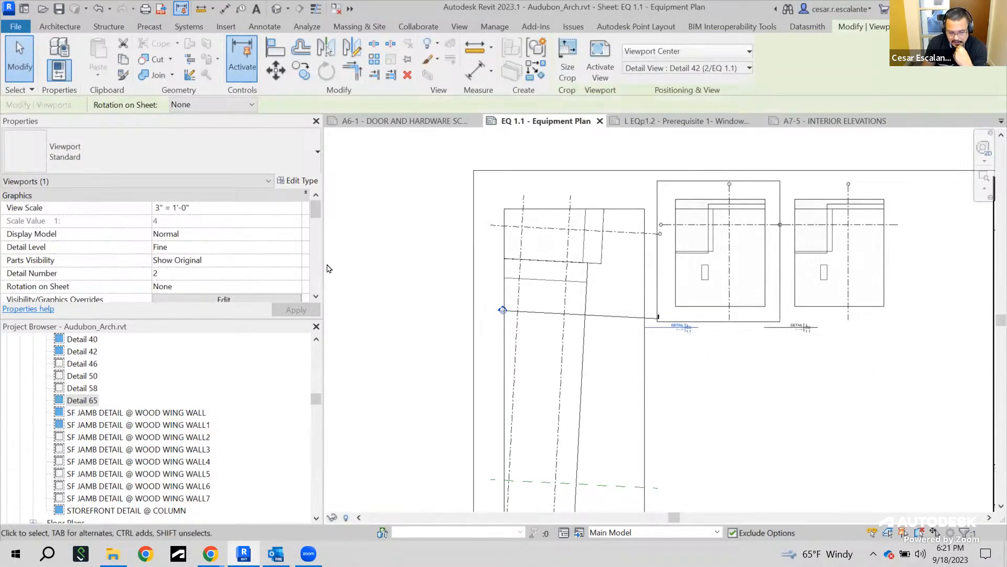
scroll(196, 244, down, 6)
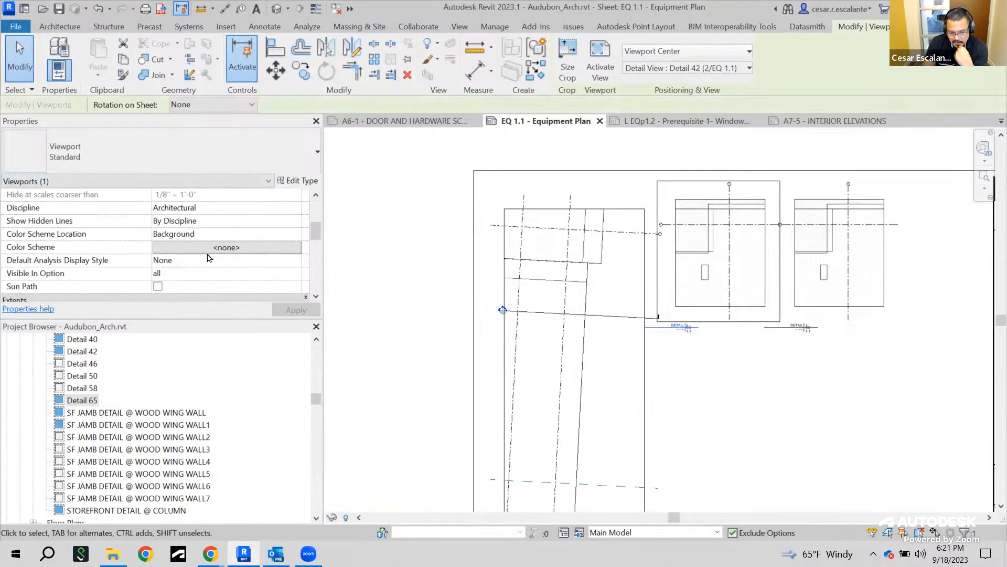
scroll(228, 274, down, 4)
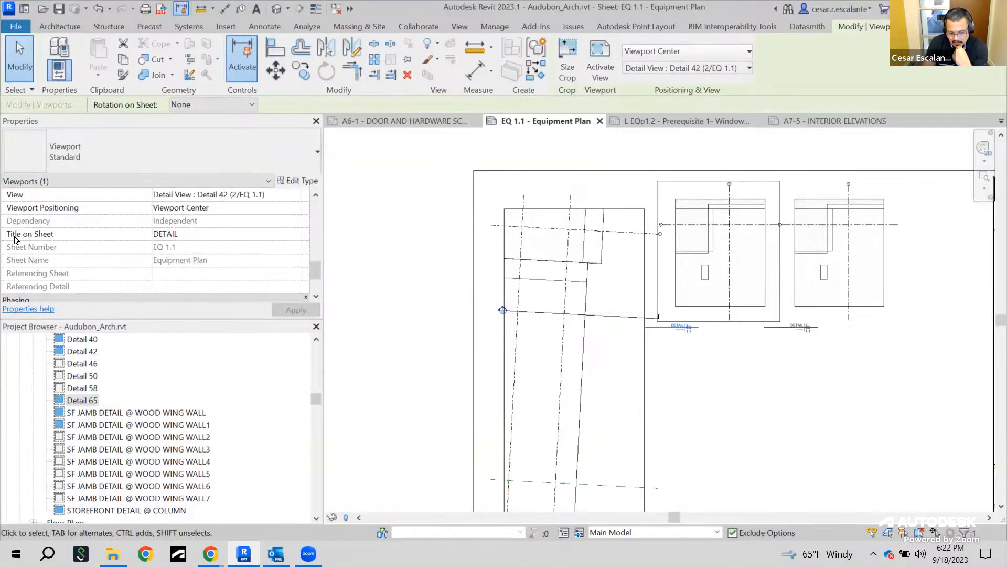
click(193, 235)
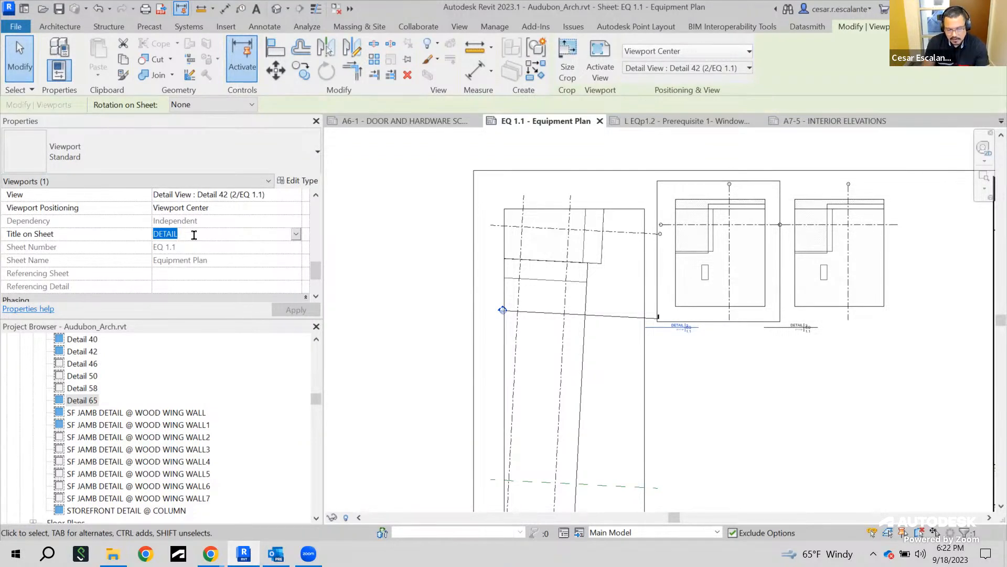
text(ENLARG)
key(Caps_Lock)
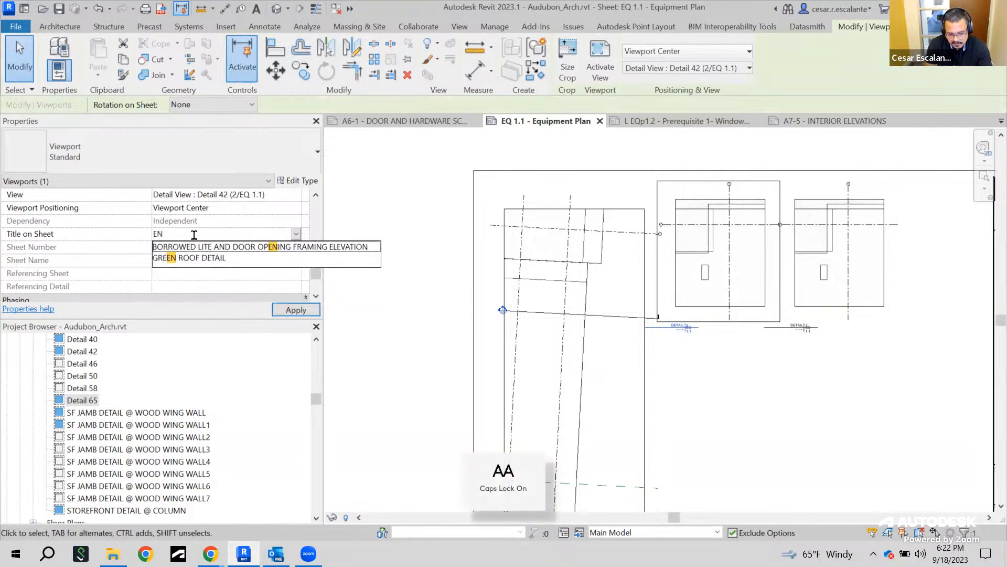
text(ED COLUMN DETAI)
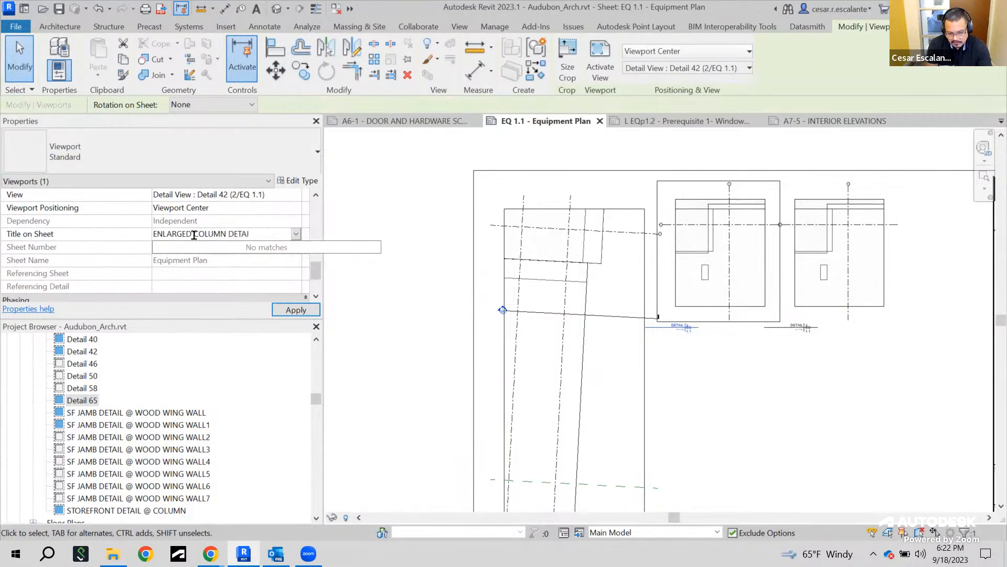
text(L)
click(296, 309)
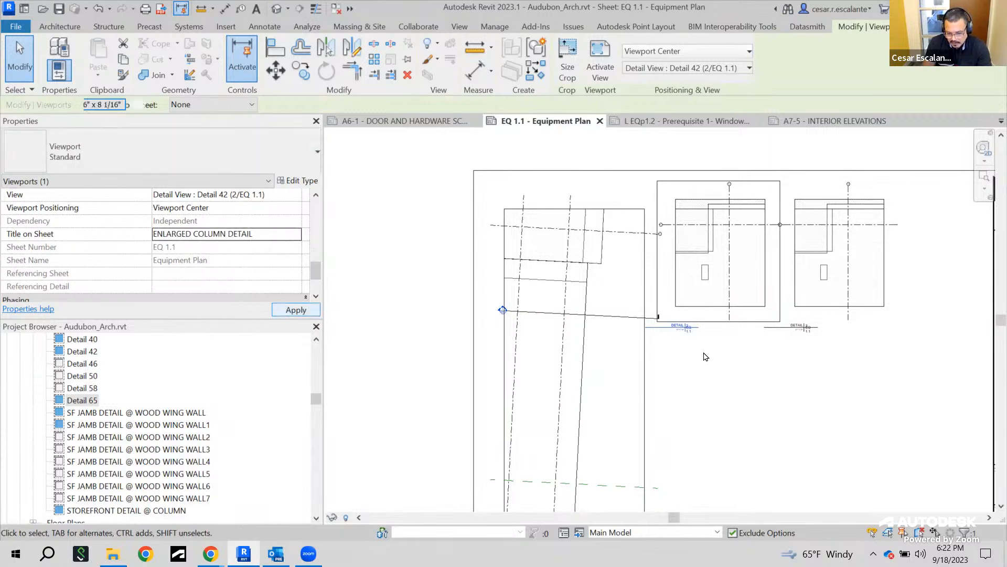
Extend the Enlarged Column Detail title line to fit the longer two-line title
scroll(705, 355, up, 2)
scroll(672, 307, up, 3)
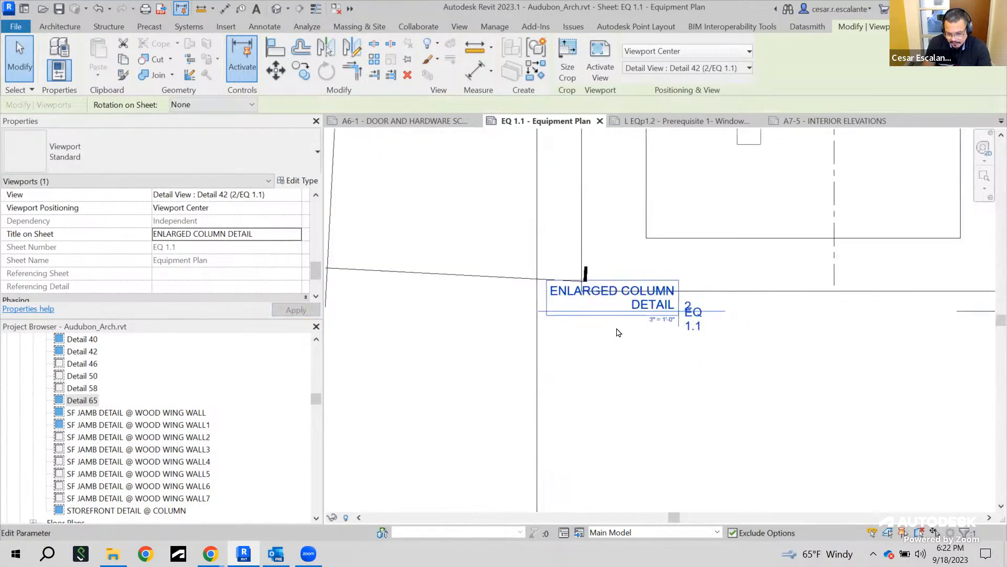
click(687, 355)
middle_drag(560, 387, 364, 397)
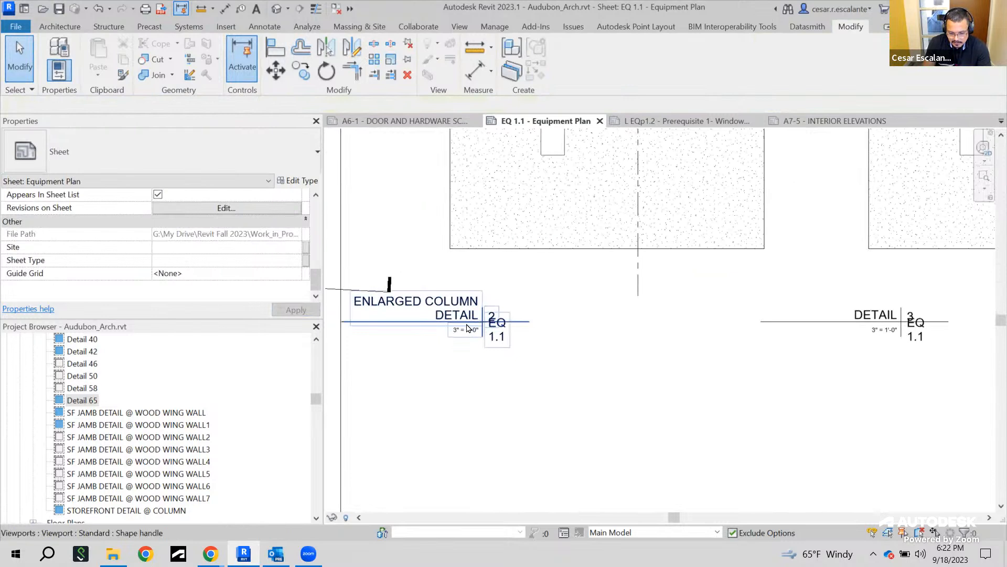
click(493, 333)
scroll(513, 337, up, 1)
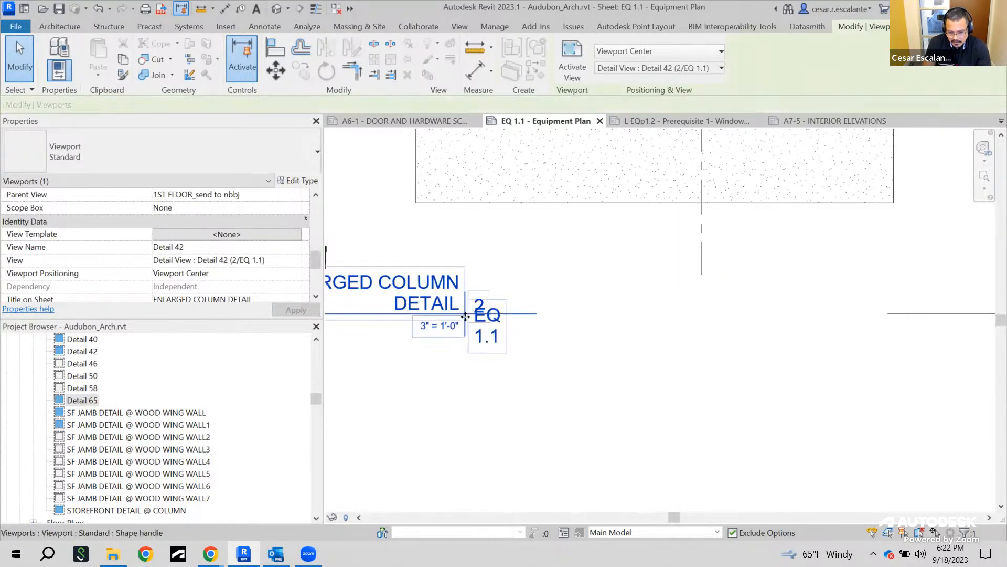
drag(485, 324, 859, 400)
middle_drag(846, 400, 635, 411)
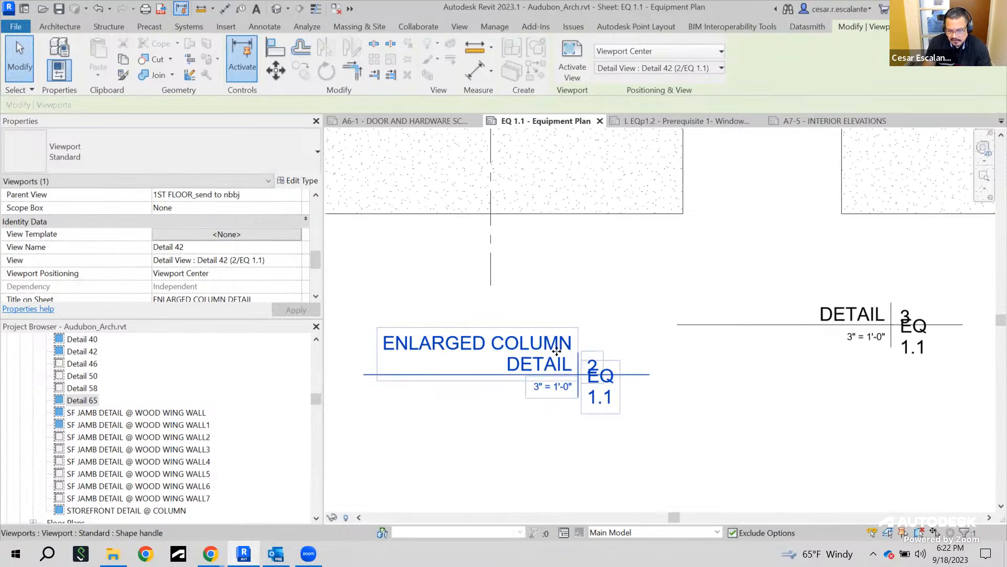
Move the Detail 65 viewport so its title aligns with the Enlarged Column Detail title
scroll(732, 394, down, 2)
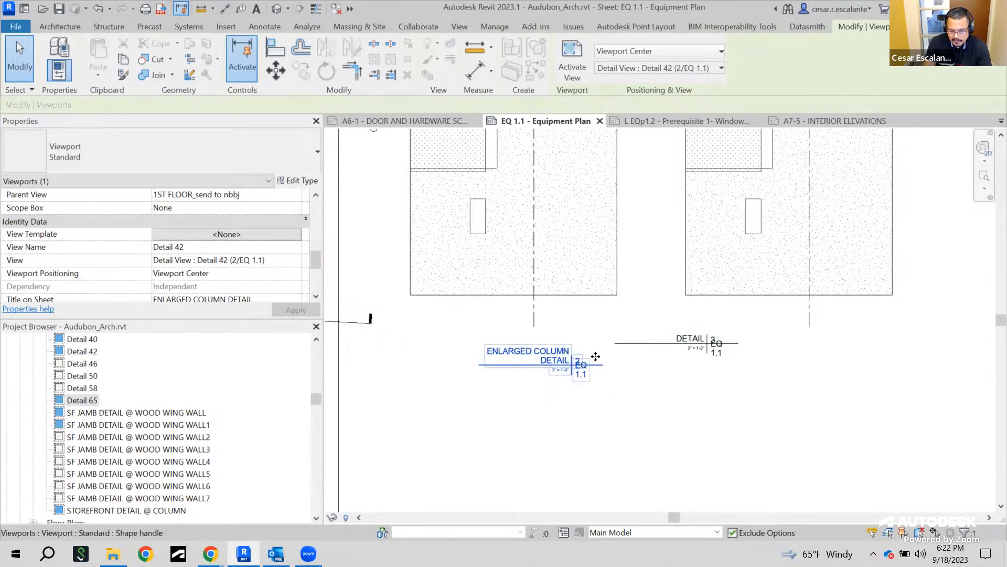
click(682, 339)
drag(706, 343, 889, 368)
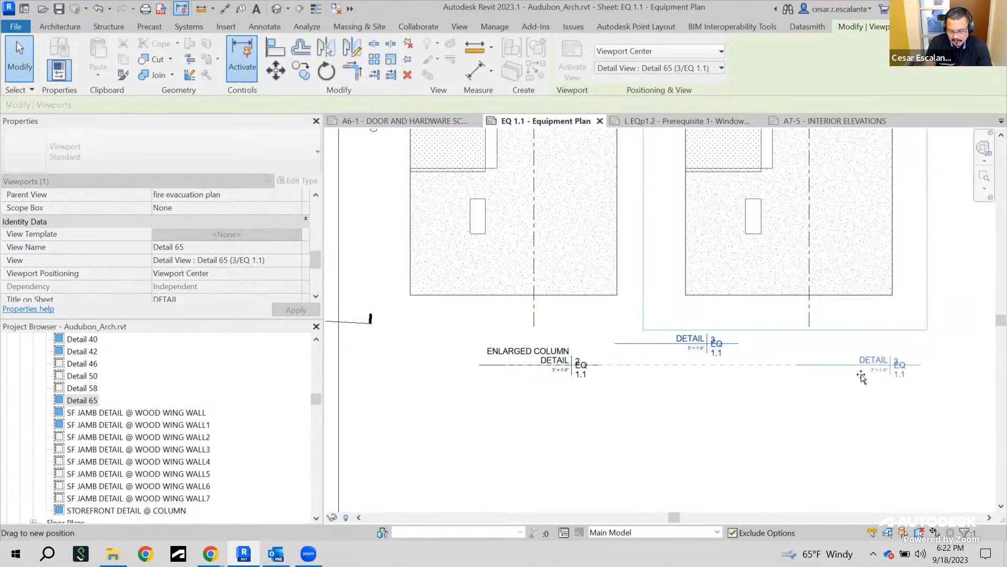
click(845, 393)
Place the GENERAL NOTES - DEMOLITION legend onto the sheet below the detail views
scroll(757, 395, down, 1)
scroll(757, 395, down, 1)
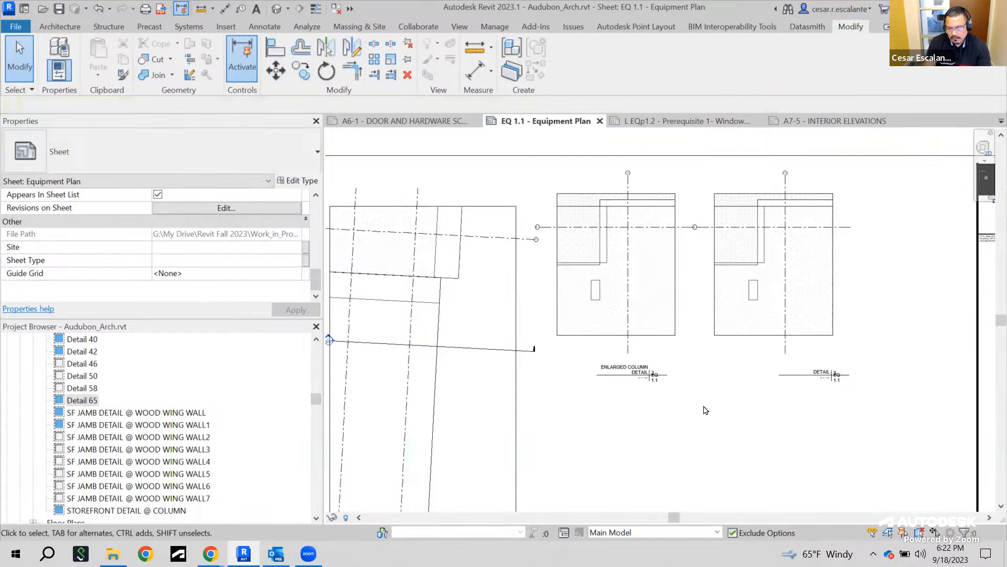
scroll(708, 400, down, 2)
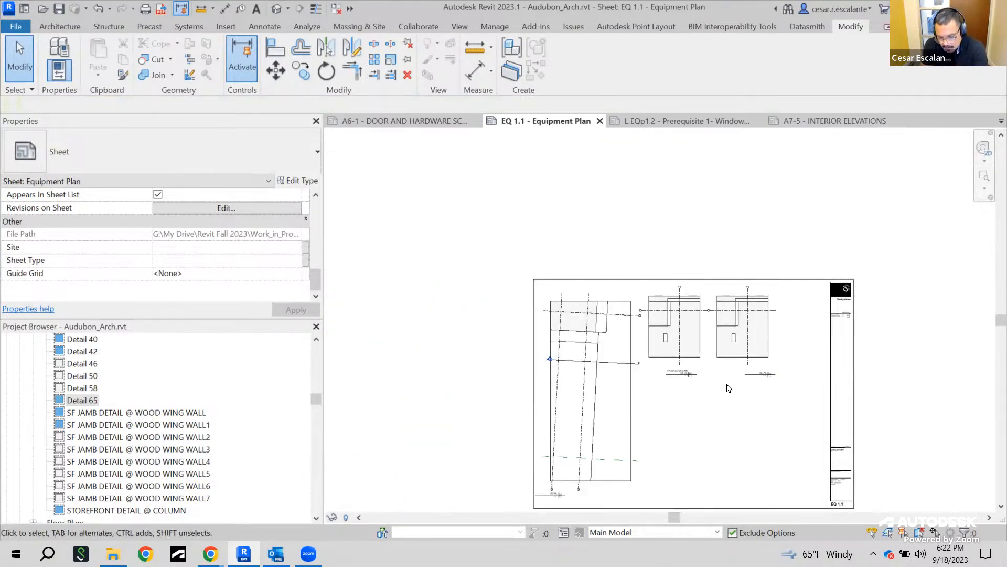
scroll(466, 387, down, 2)
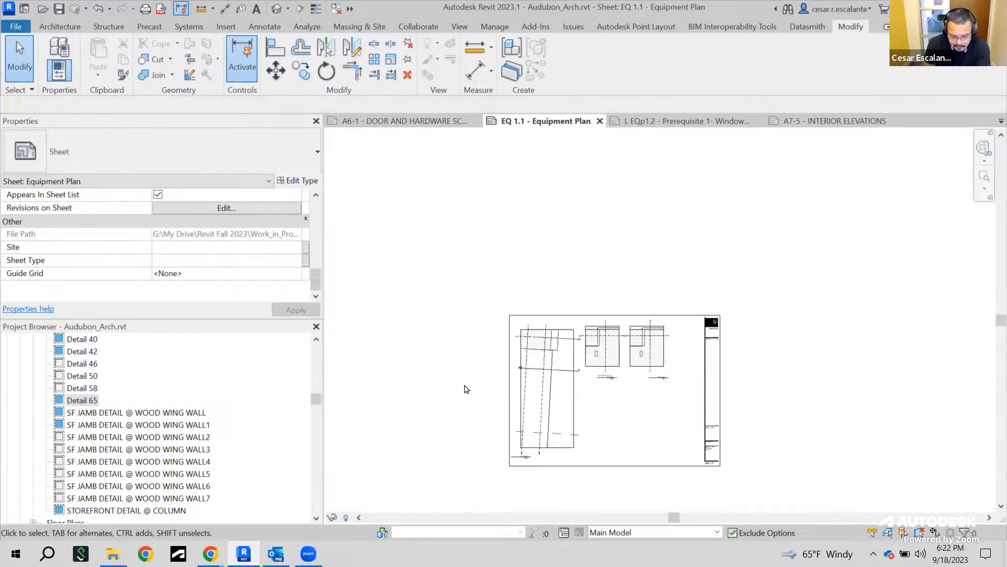
scroll(398, 346, down, 1)
scroll(502, 414, up, 3)
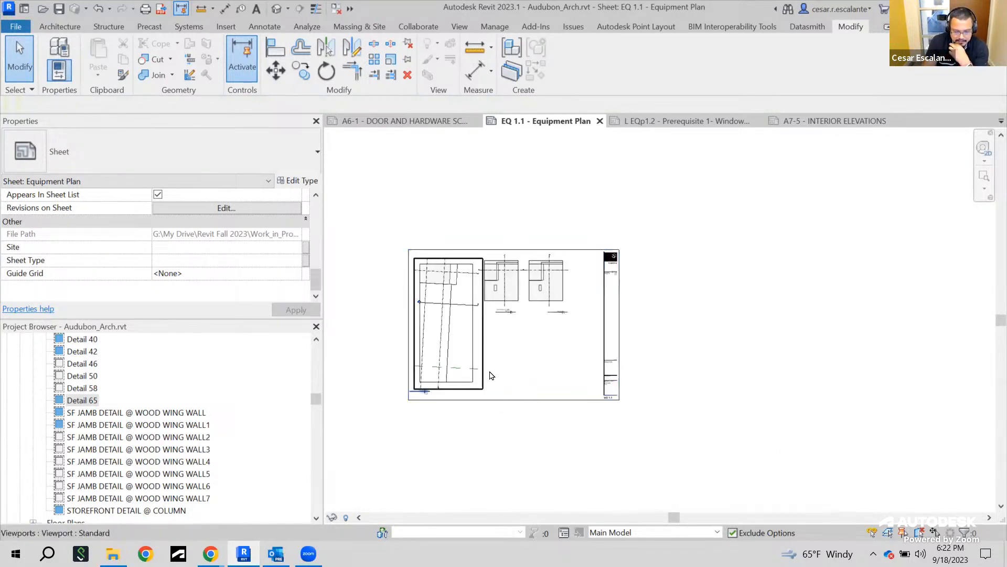
middle_drag(516, 383, 679, 365)
drag(318, 403, 319, 415)
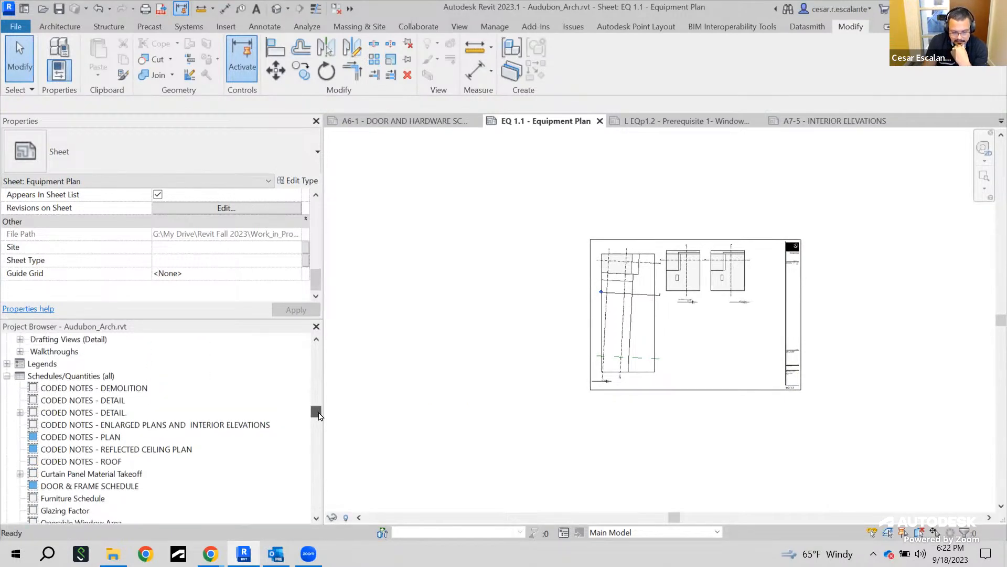
click(7, 364)
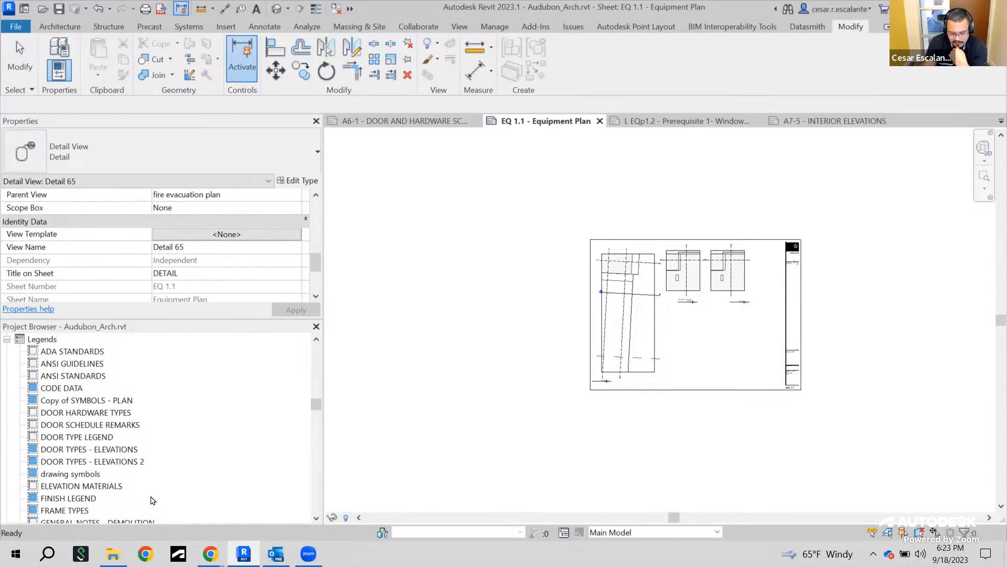
scroll(152, 501, down, 4)
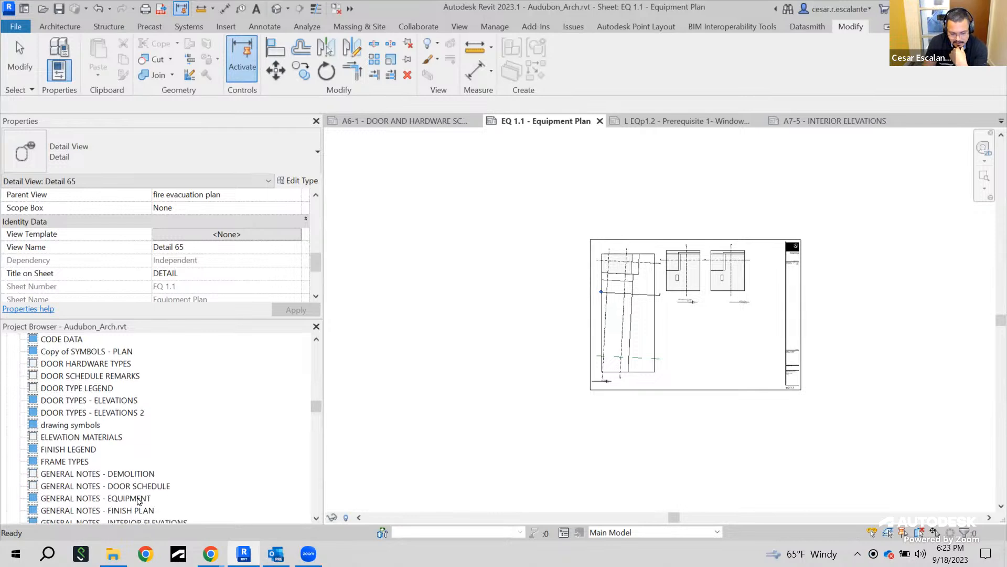
click(94, 487)
click(112, 475)
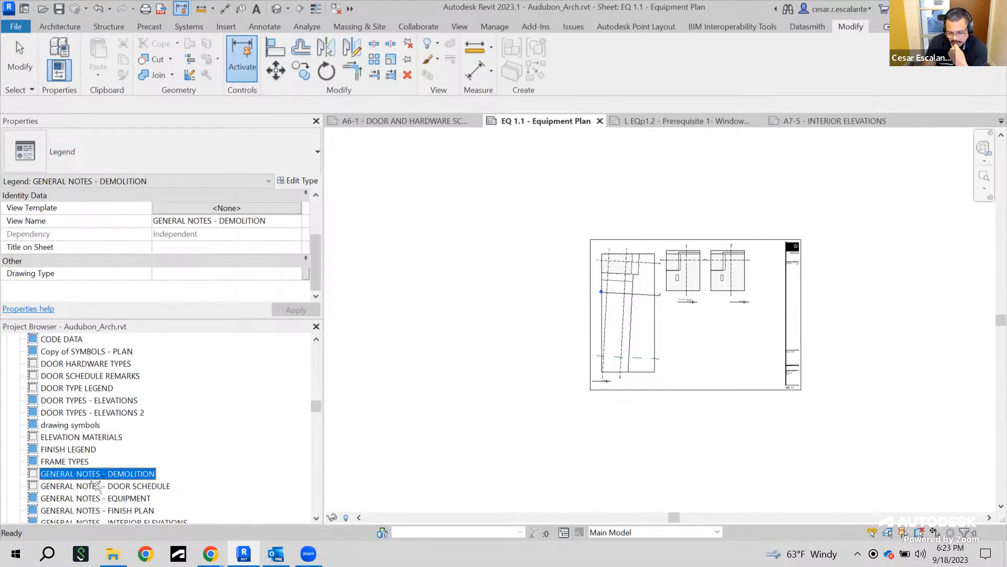
scroll(691, 337, up, 5)
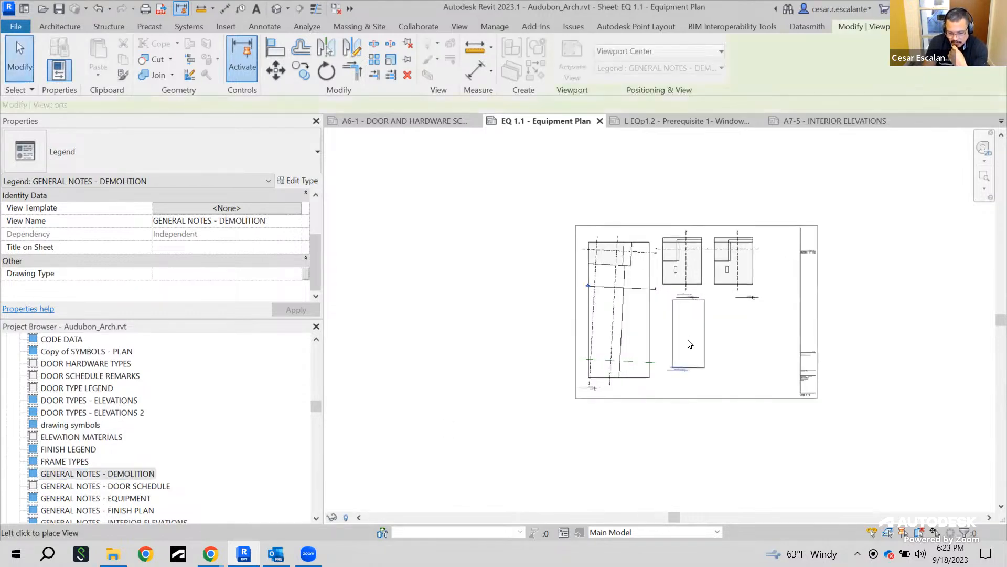
click(695, 440)
Reposition the demolition notes legend beside the large detail viewport
scroll(692, 440, up, 5)
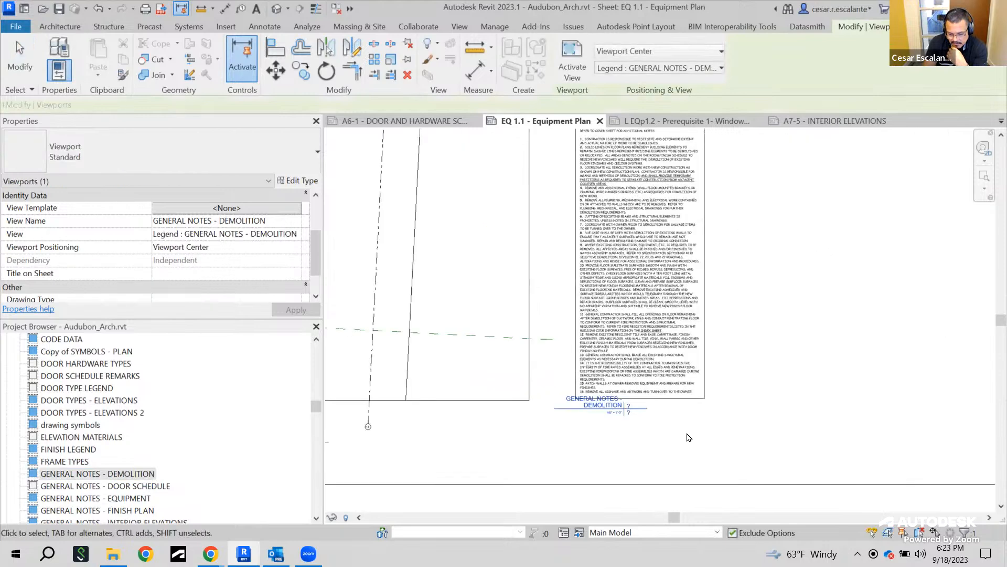
scroll(675, 442, down, 4)
middle_drag(685, 300, 616, 374)
click(708, 344)
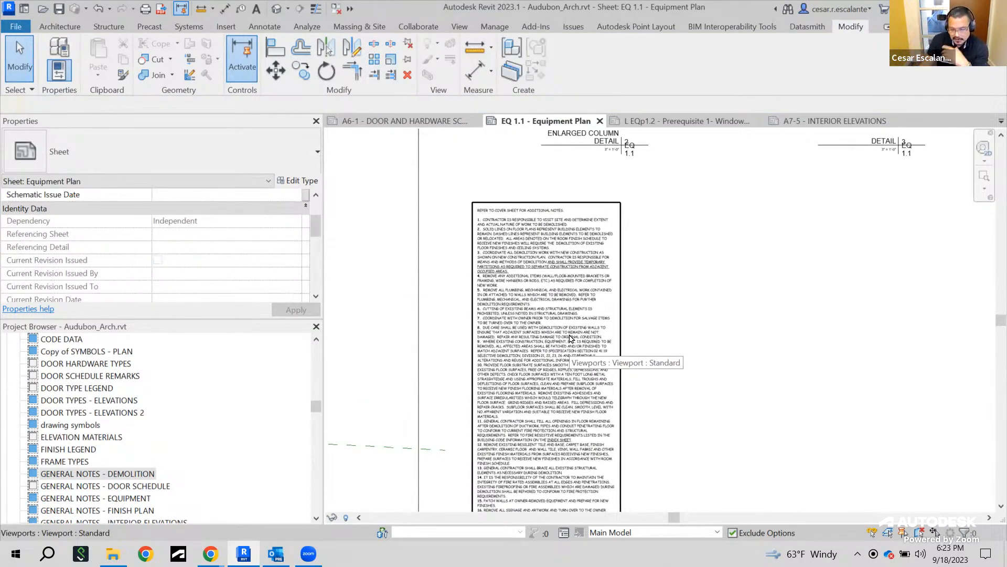
scroll(672, 359, up, 3)
middle_drag(690, 273, 745, 160)
scroll(745, 161, down, 1)
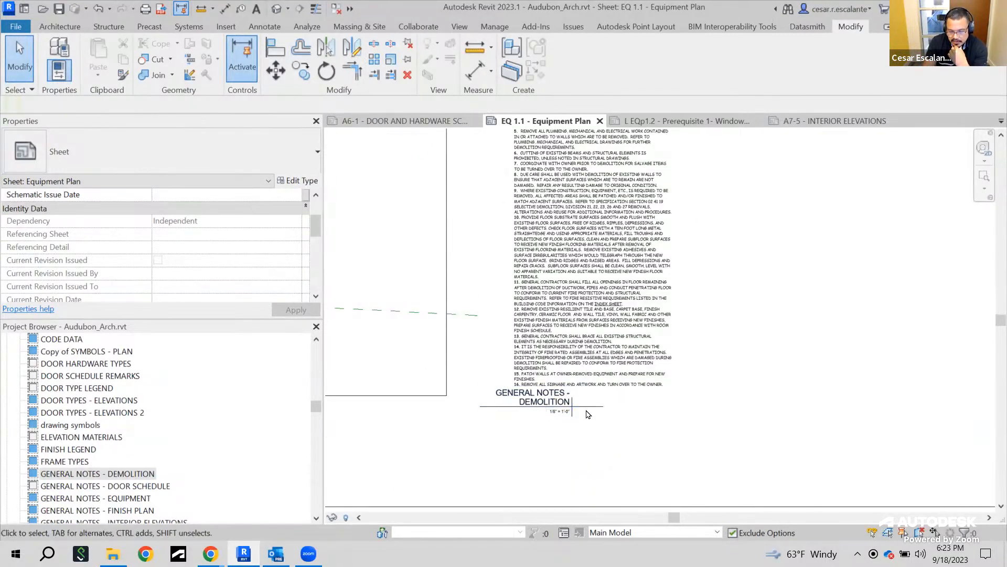
scroll(585, 406, down, 2)
middle_drag(691, 378, 736, 375)
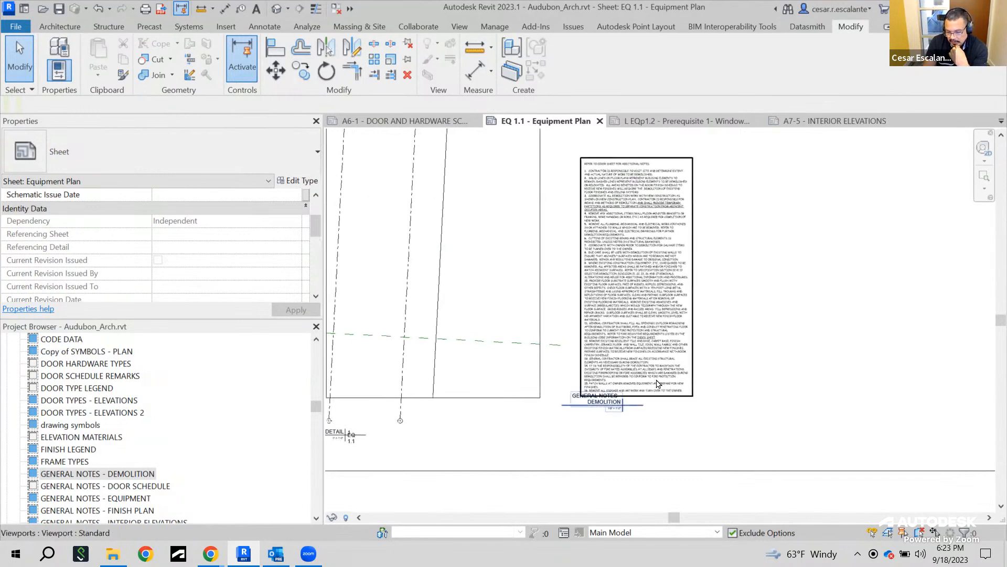
Change the demolition notes legend viewport's type to No Title
click(670, 345)
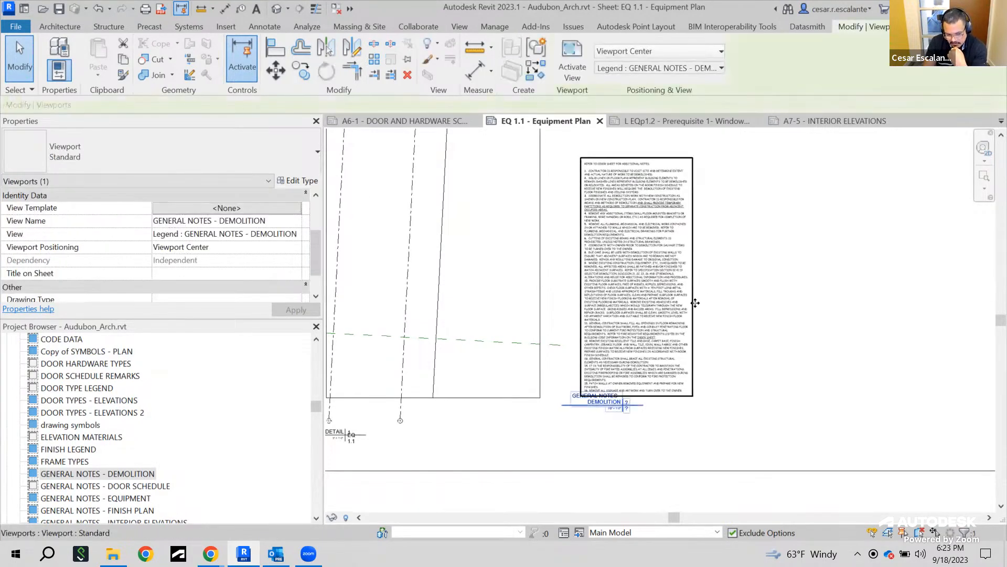
click(129, 145)
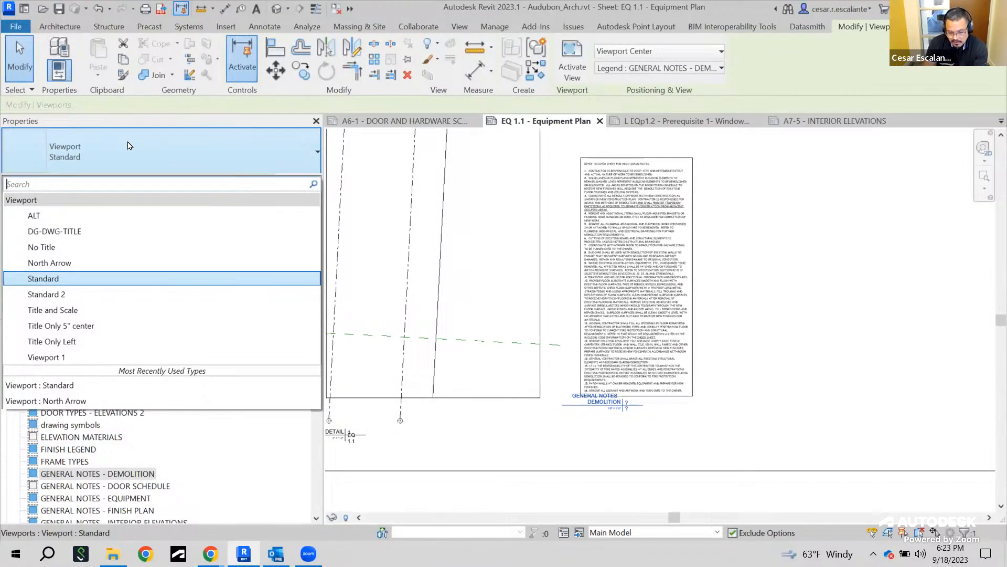
click(46, 247)
key(Escape)
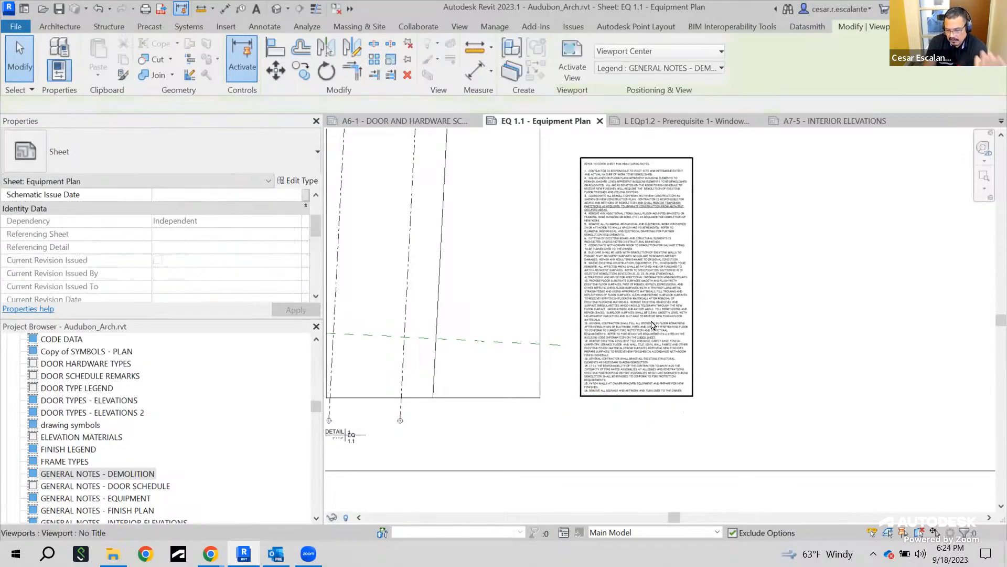
Try the North Arrow viewport type on the demolition notes legend
click(652, 325)
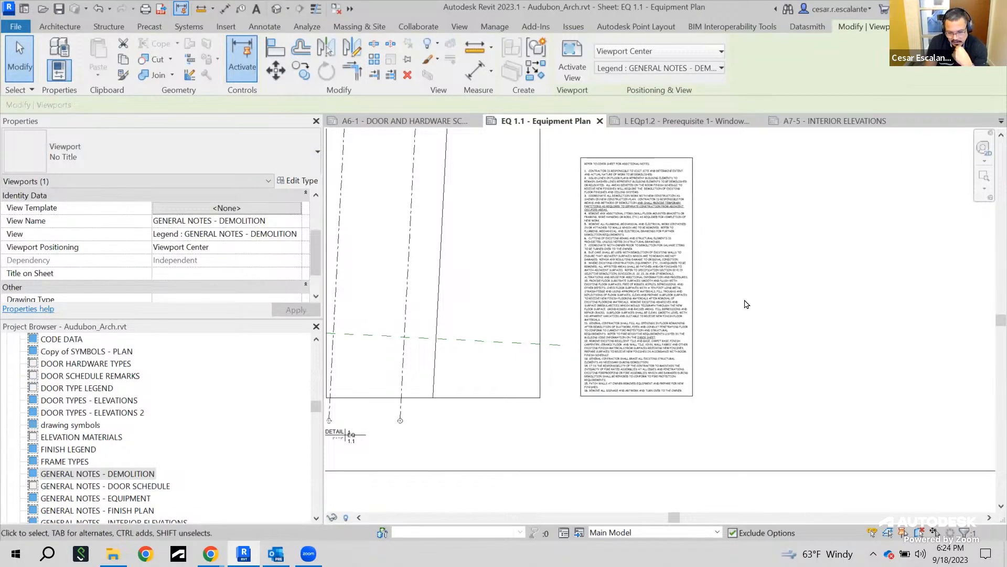
click(171, 156)
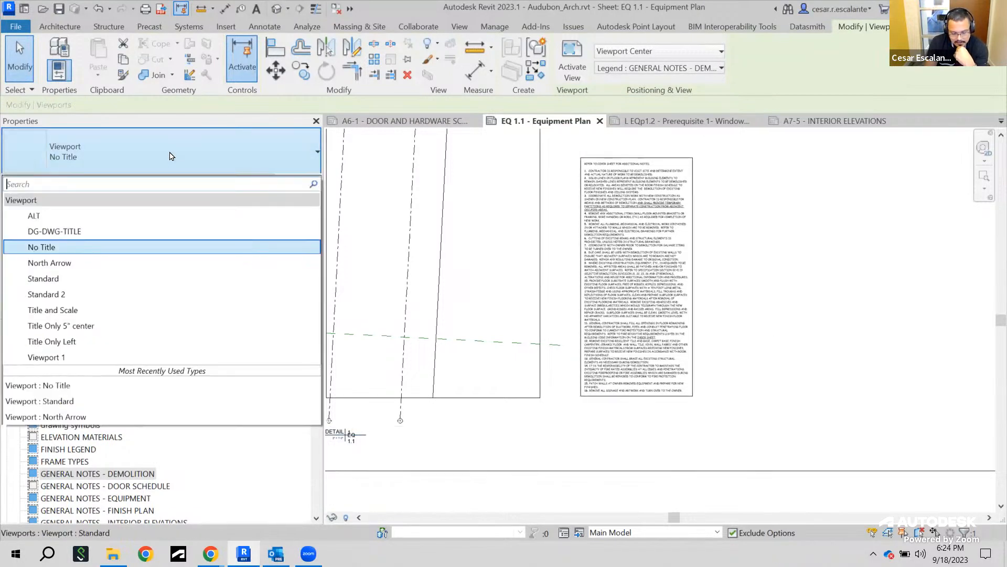
click(83, 270)
scroll(593, 409, up, 5)
key(Escape)
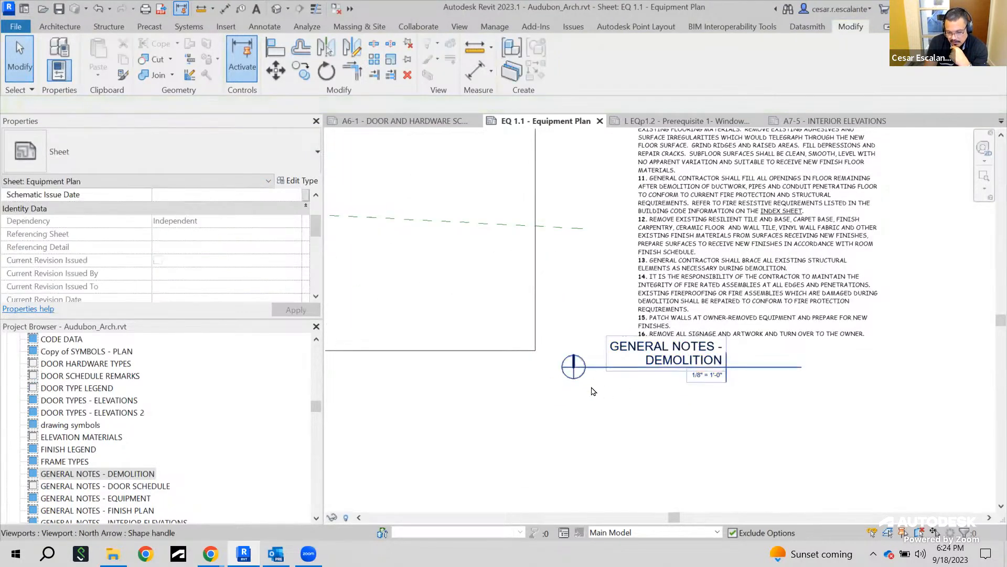
Try the Title and Scale viewport type on the demolition notes legend
scroll(577, 365, up, 5)
scroll(602, 378, down, 3)
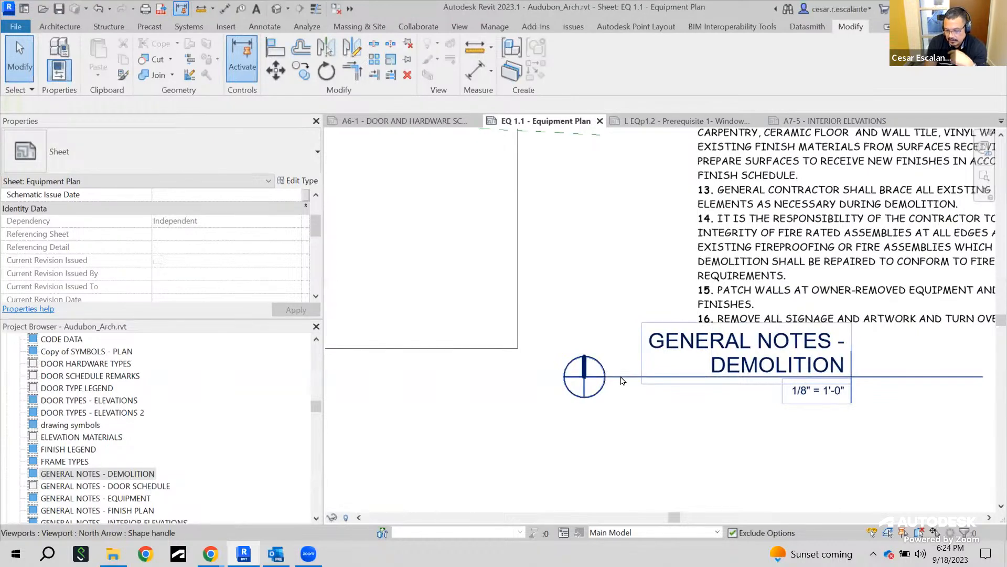
middle_drag(858, 378, 783, 391)
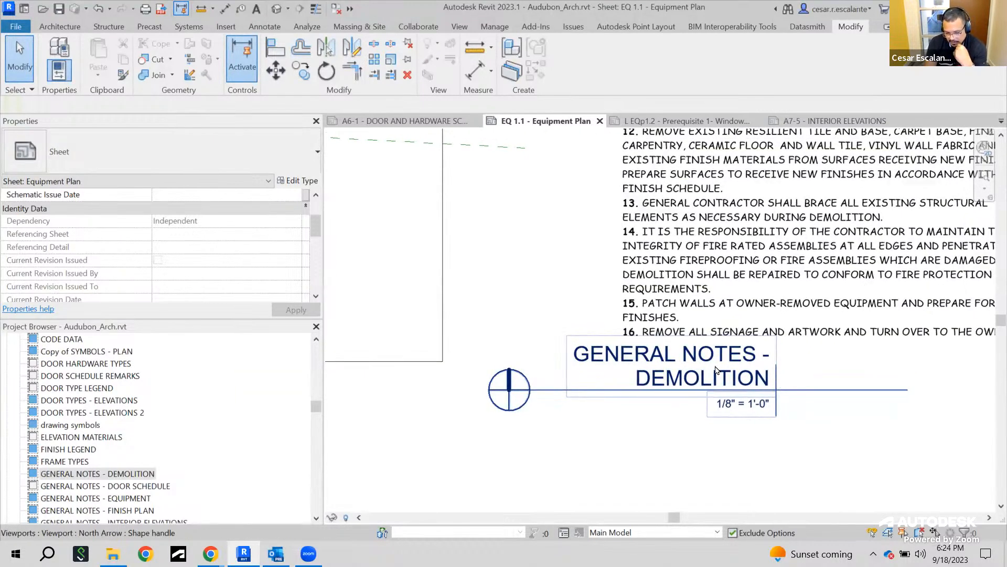
click(678, 367)
scroll(669, 349, down, 4)
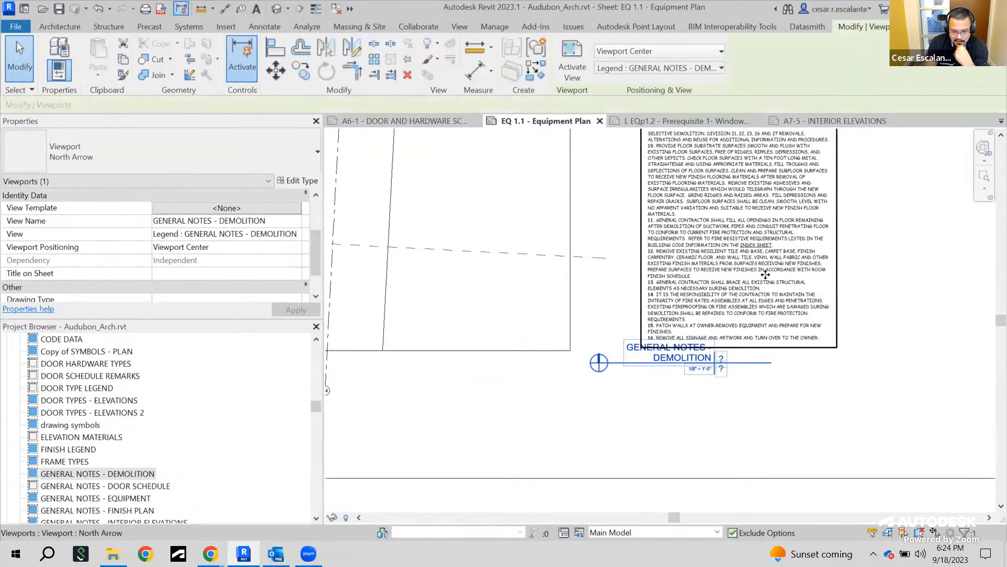
click(185, 161)
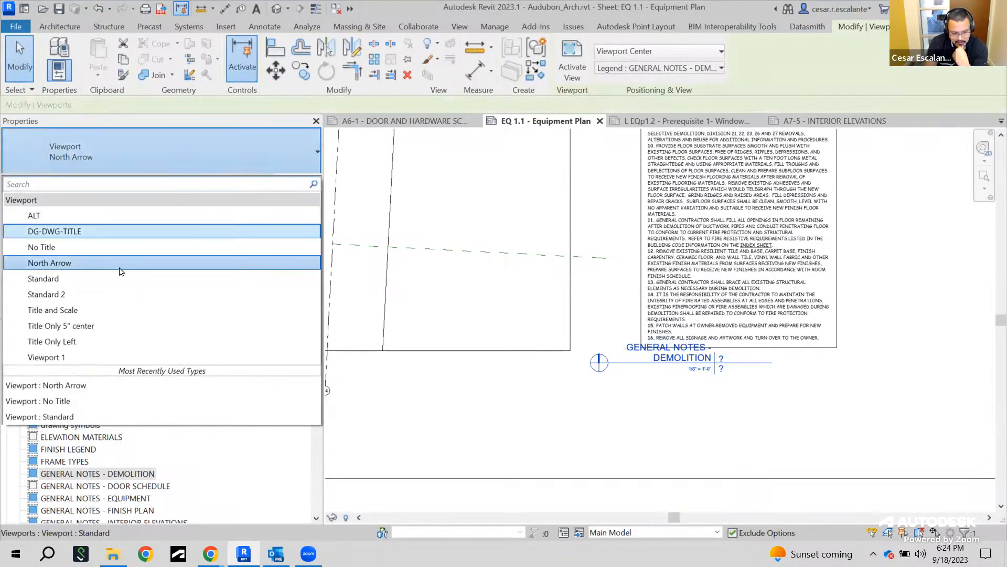
click(94, 314)
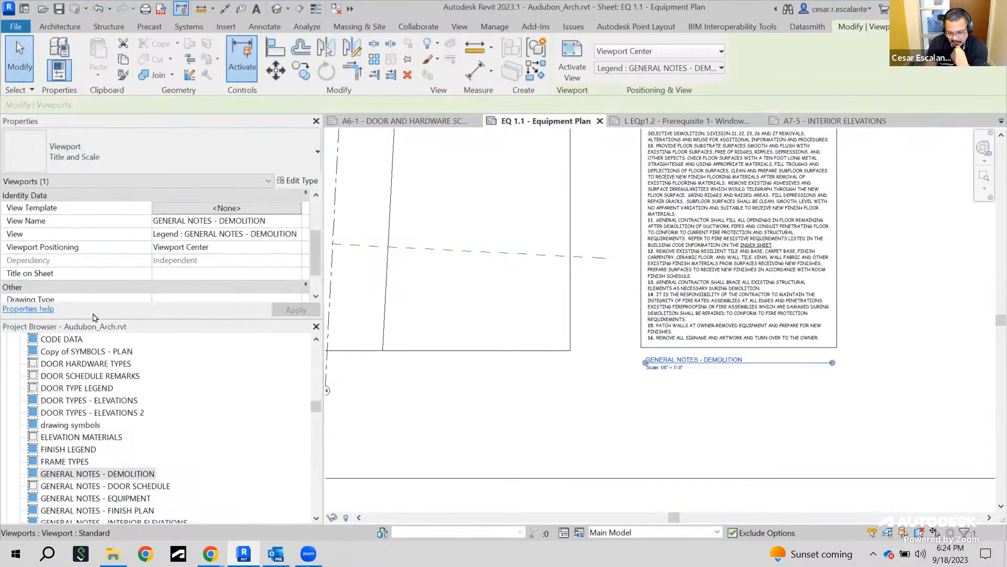
Try the Title Only Left and Title Only 5" center viewport types on the demolition notes legend
scroll(772, 374, up, 3)
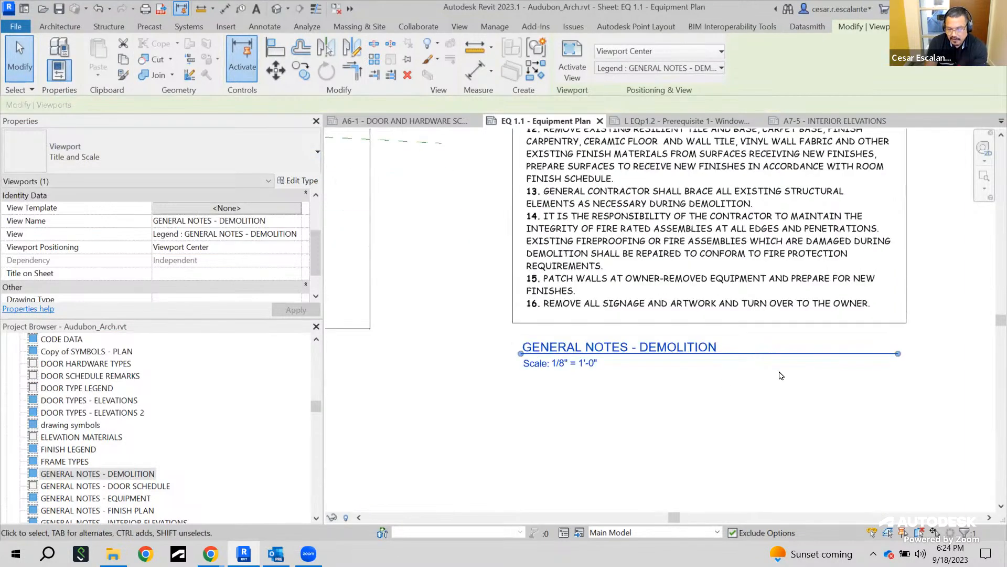
click(178, 143)
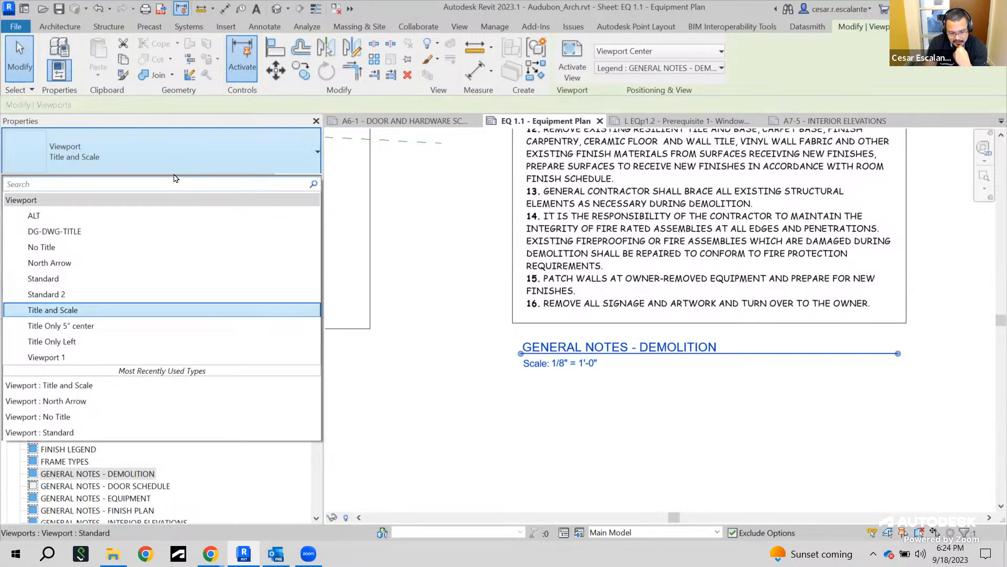
click(96, 342)
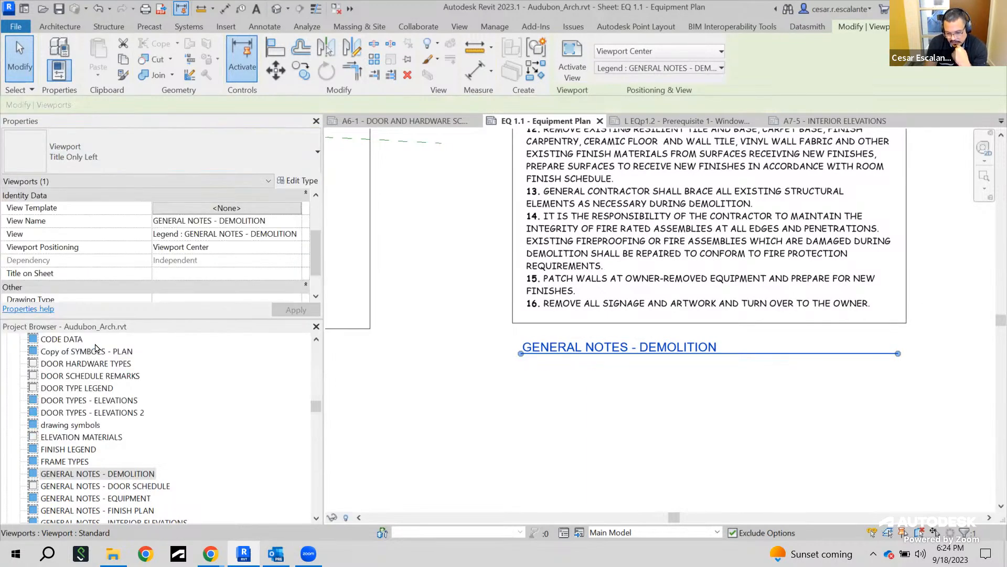
click(220, 150)
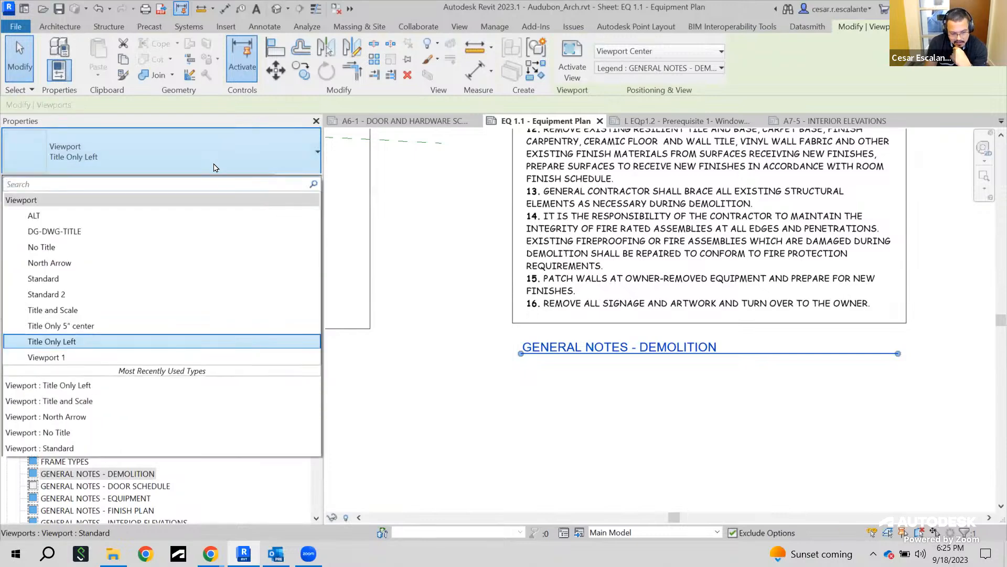
click(102, 326)
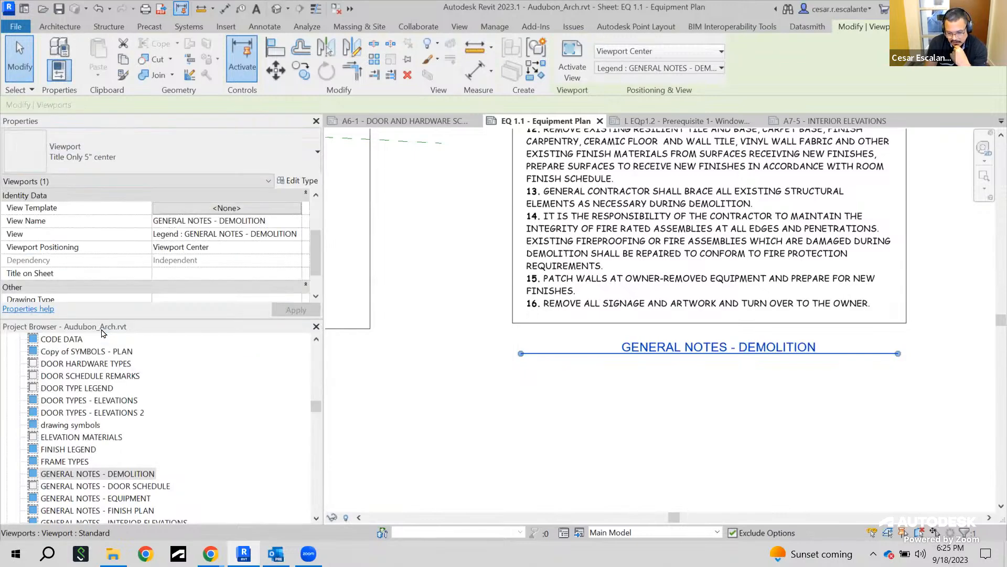
Set the demolition notes legend viewport's type back to No Title
middle_drag(708, 445, 680, 452)
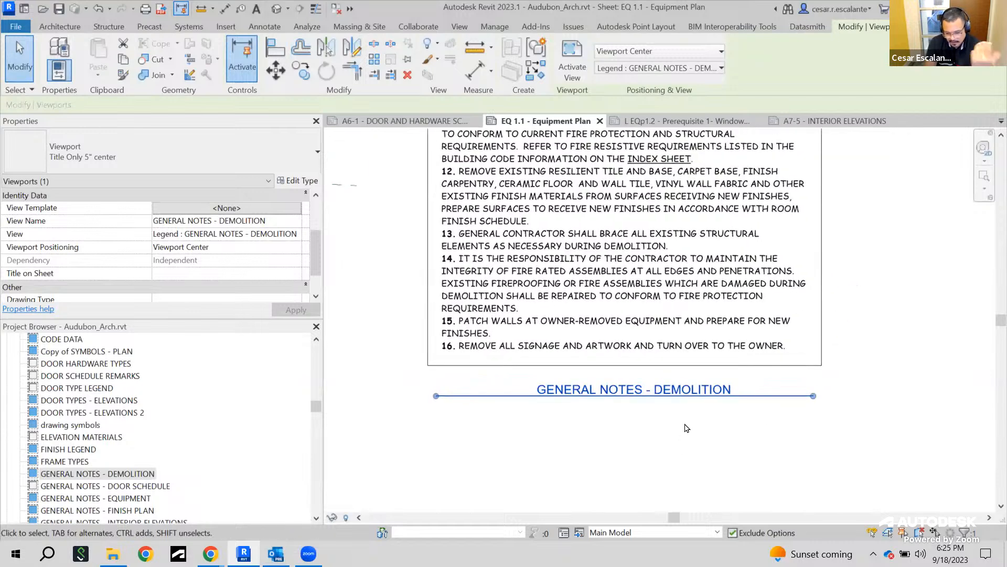
scroll(680, 452, down, 2)
click(236, 155)
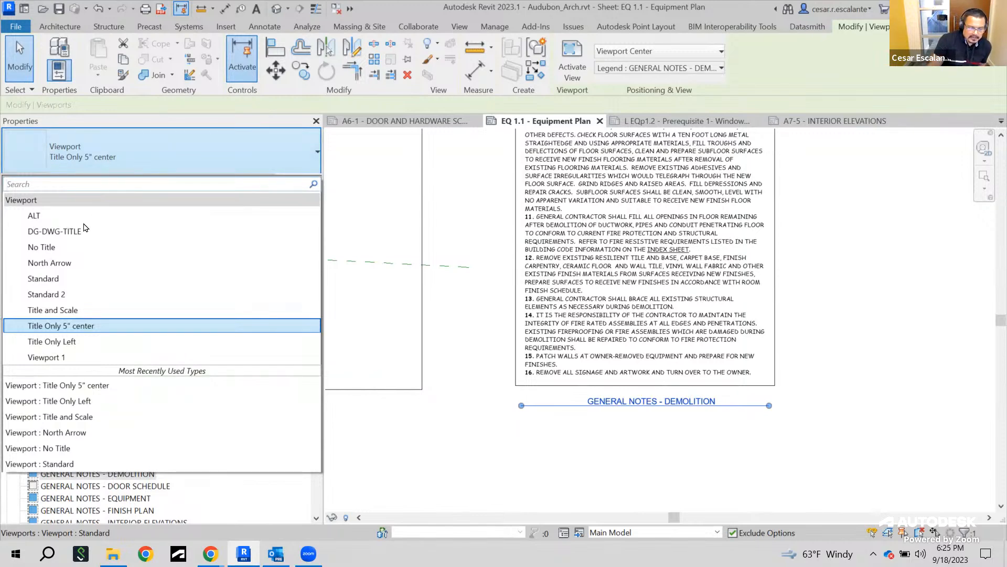
click(42, 247)
Reposition the demolition notes legend beneath the Enlarged Column Detail viewport
scroll(829, 335, down, 2)
middle_drag(839, 323, 770, 462)
middle_drag(619, 282, 552, 292)
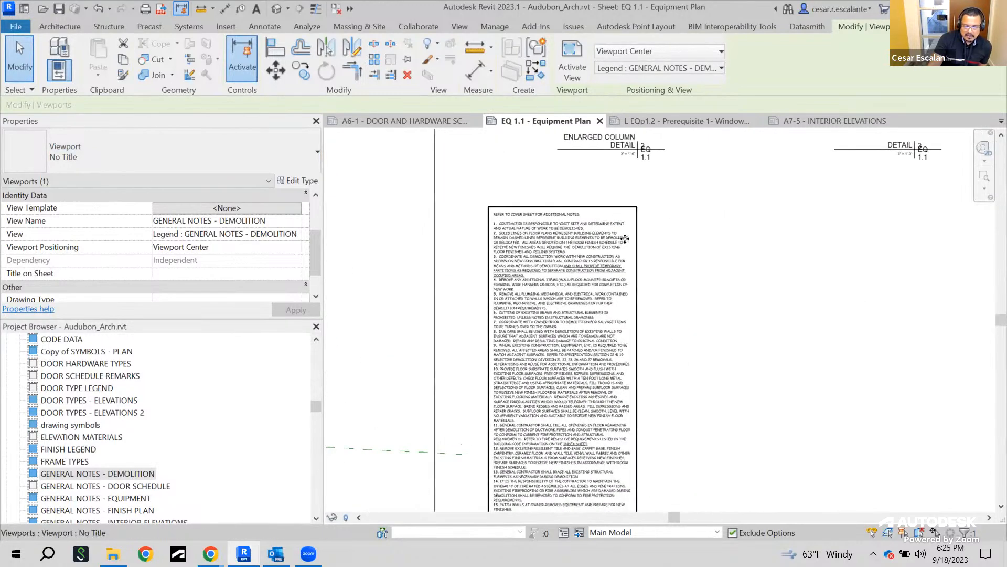
click(666, 274)
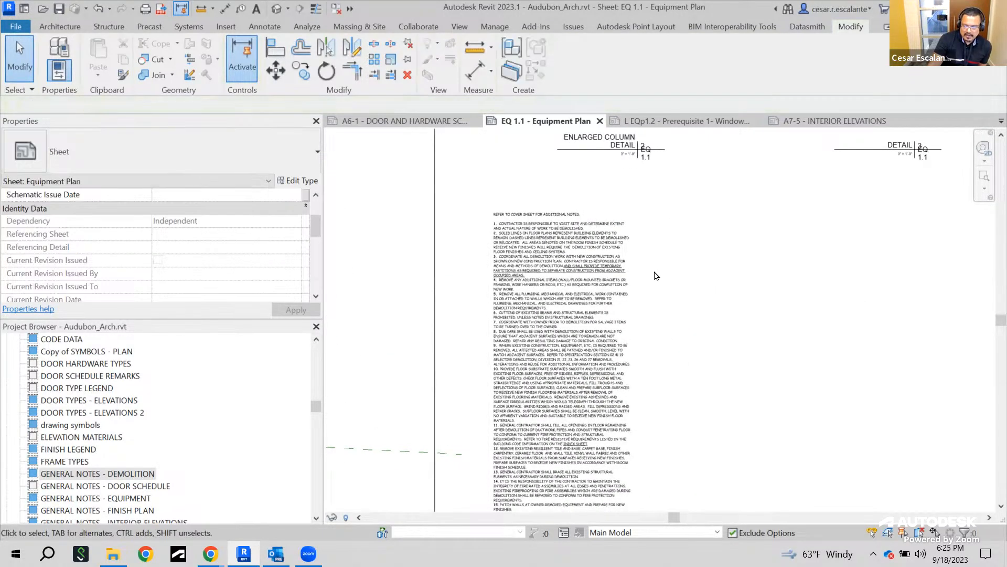
click(602, 275)
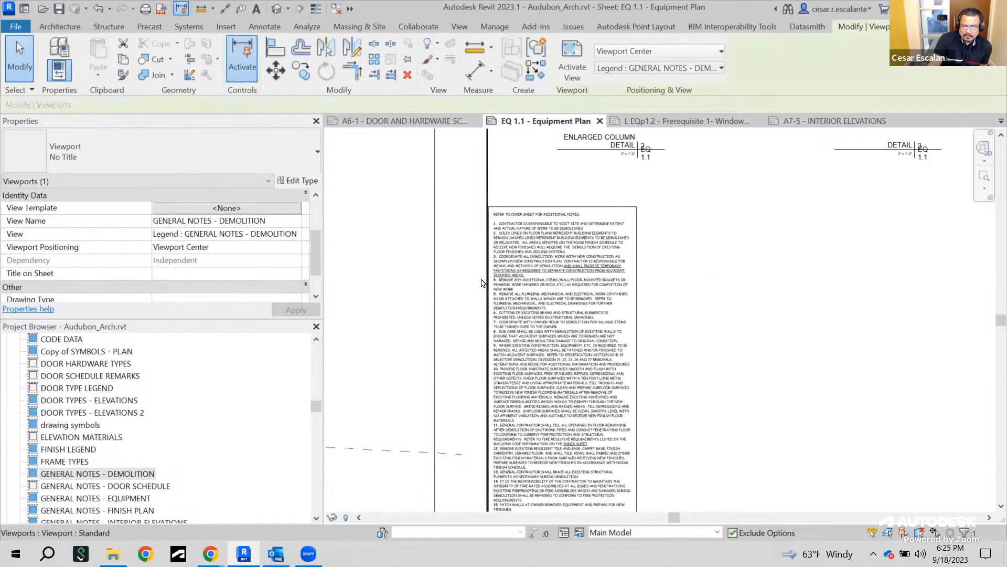
Review the No Title viewport type's properties, including its Show Title setting
click(297, 182)
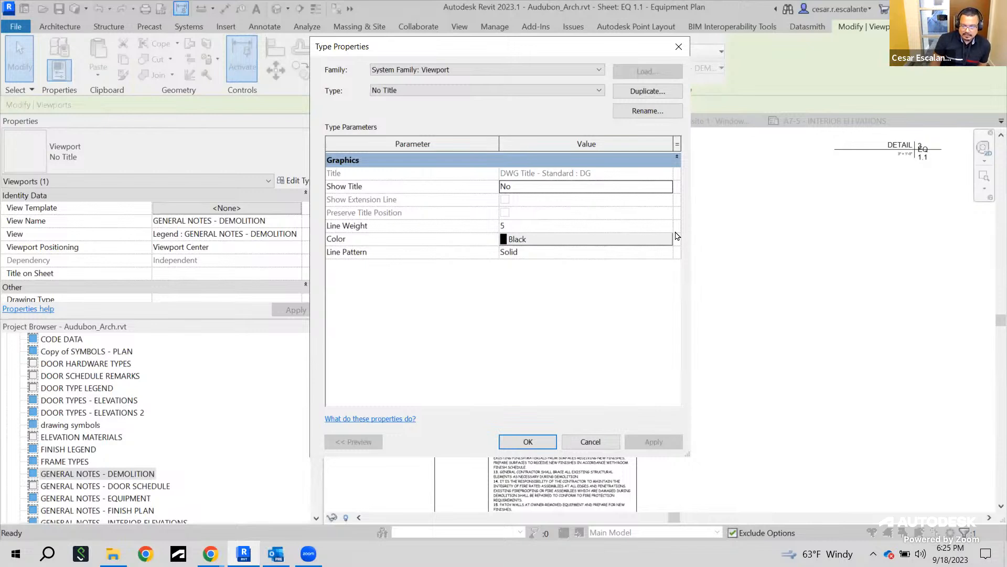
click(594, 95)
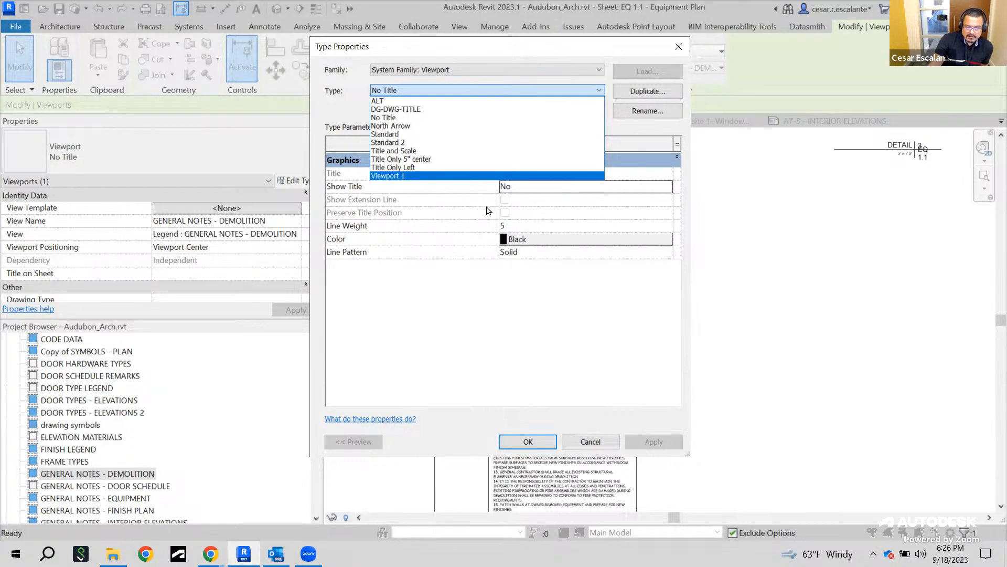
click(567, 209)
click(667, 188)
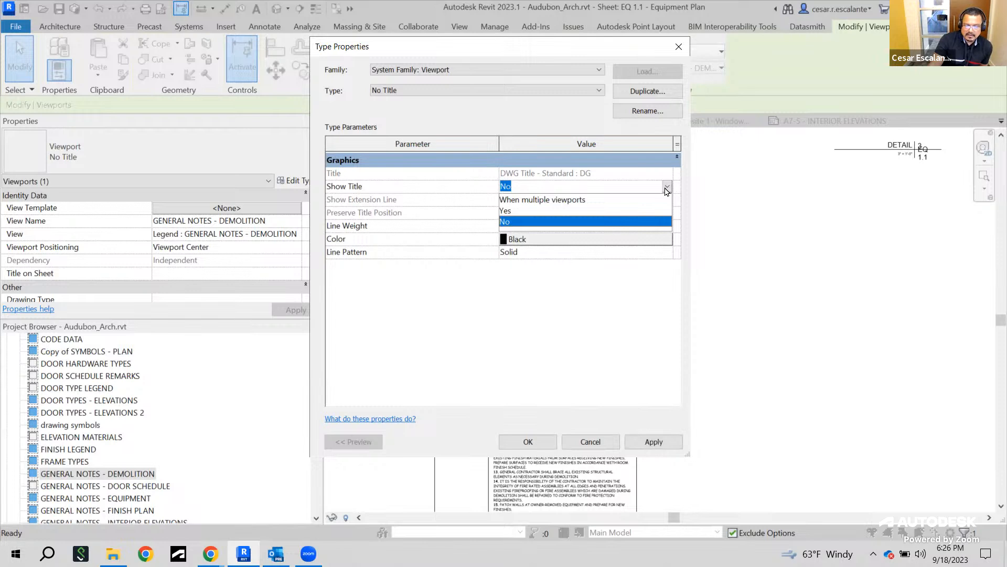
click(541, 282)
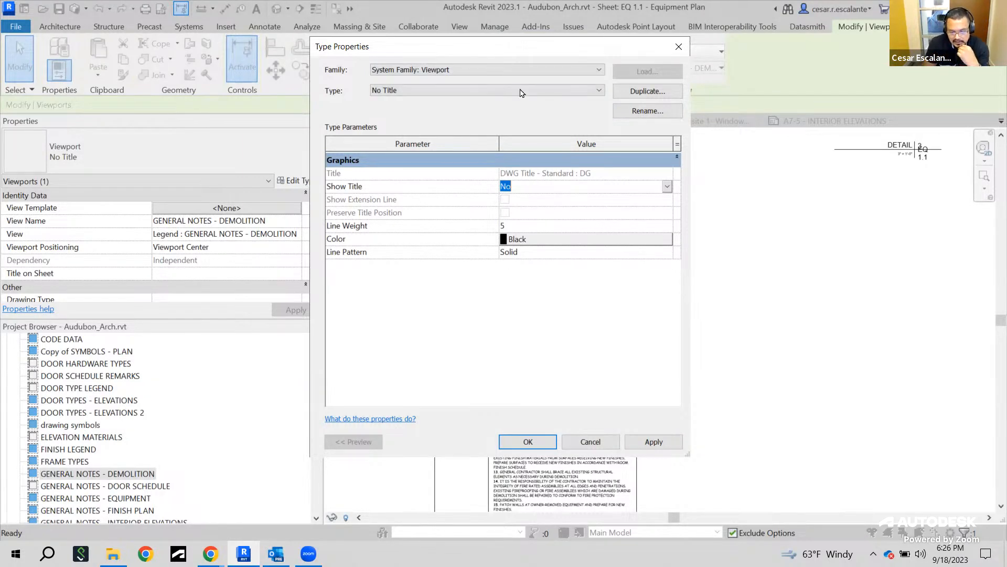
click(679, 46)
Open the A5-1 - DETAILS sheet
scroll(703, 338, down, 3)
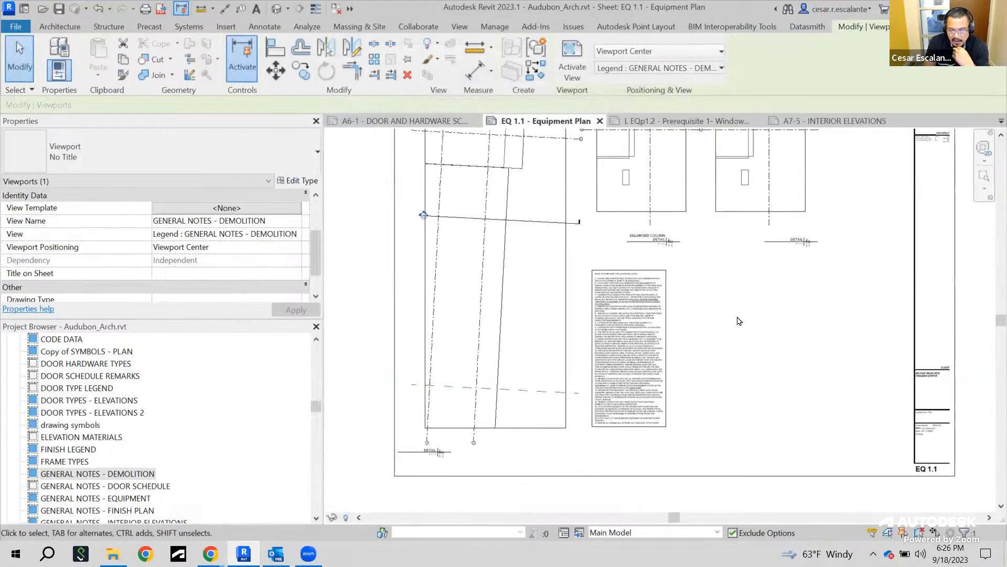
click(740, 322)
drag(317, 410, 313, 447)
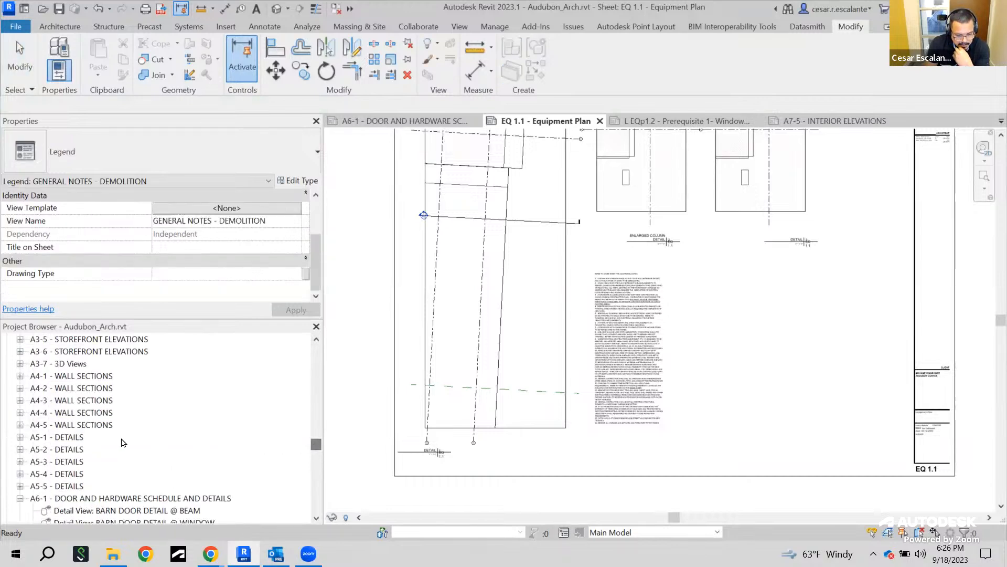
click(68, 439)
double_click(75, 445)
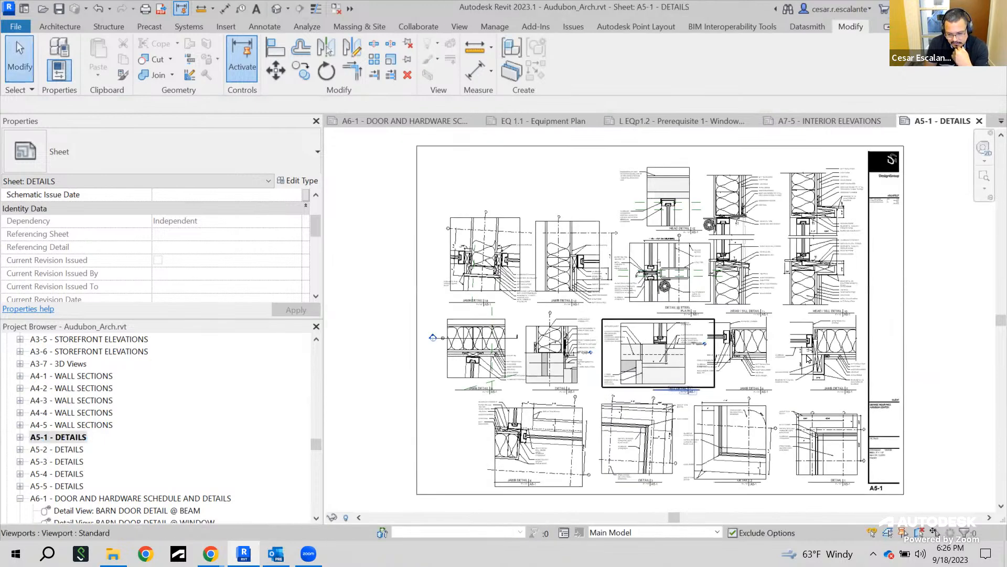
Examine the detail viewports and titles on the A5-1 sheet and activate the HEAD / SILL DETAIL W/ METAL WRAP viewport
scroll(762, 363, up, 3)
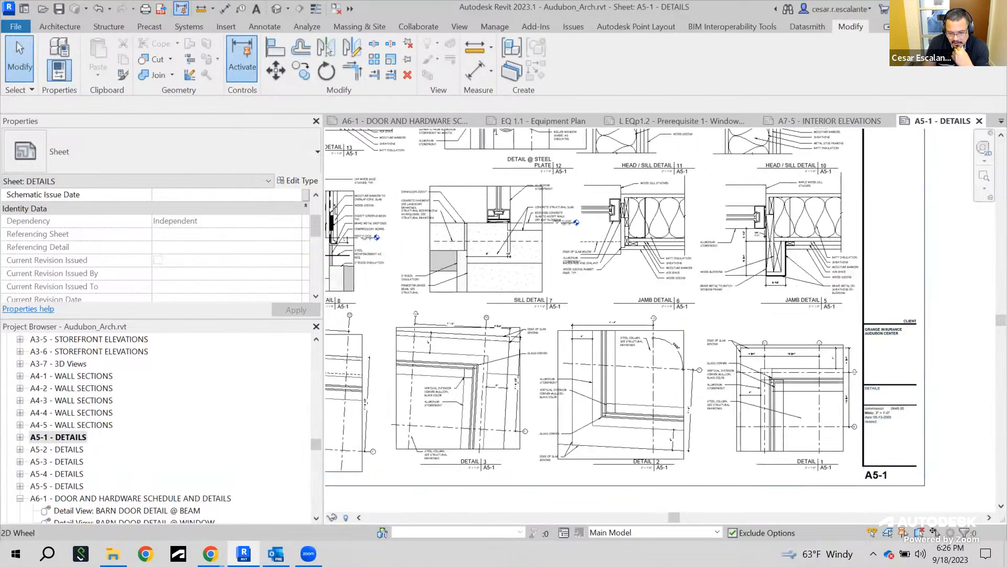
middle_drag(877, 195, 890, 365)
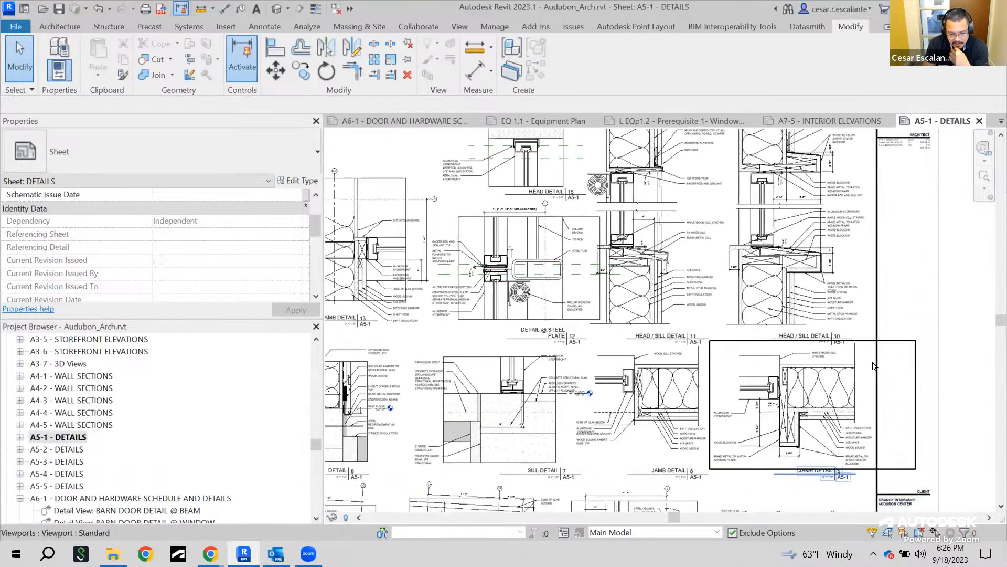
click(20, 438)
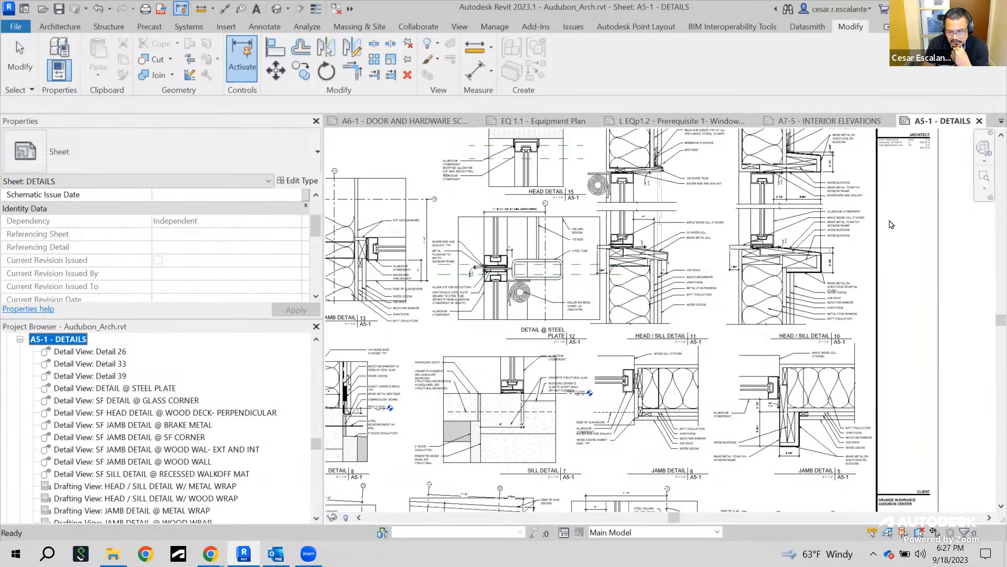
click(905, 331)
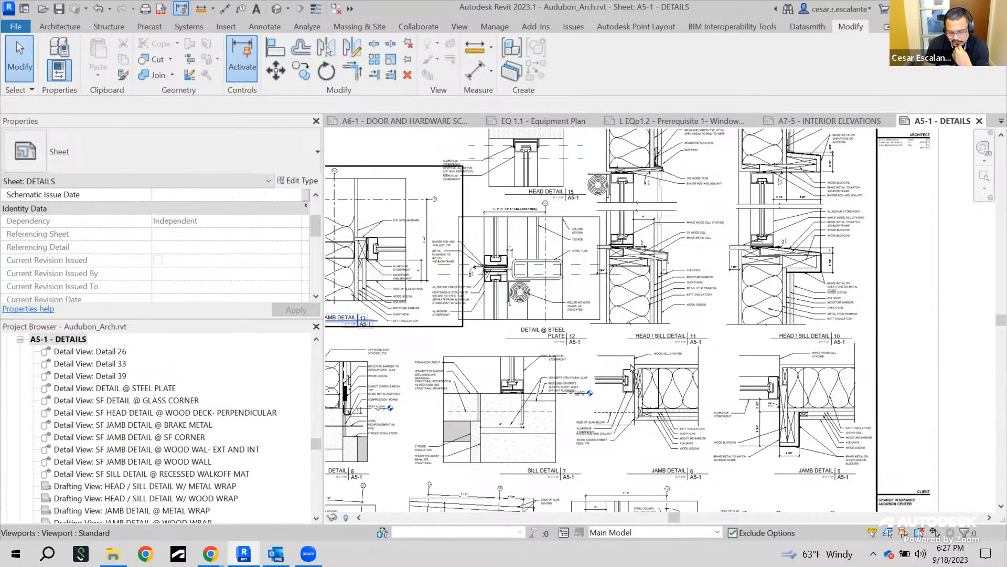
scroll(632, 367, up, 5)
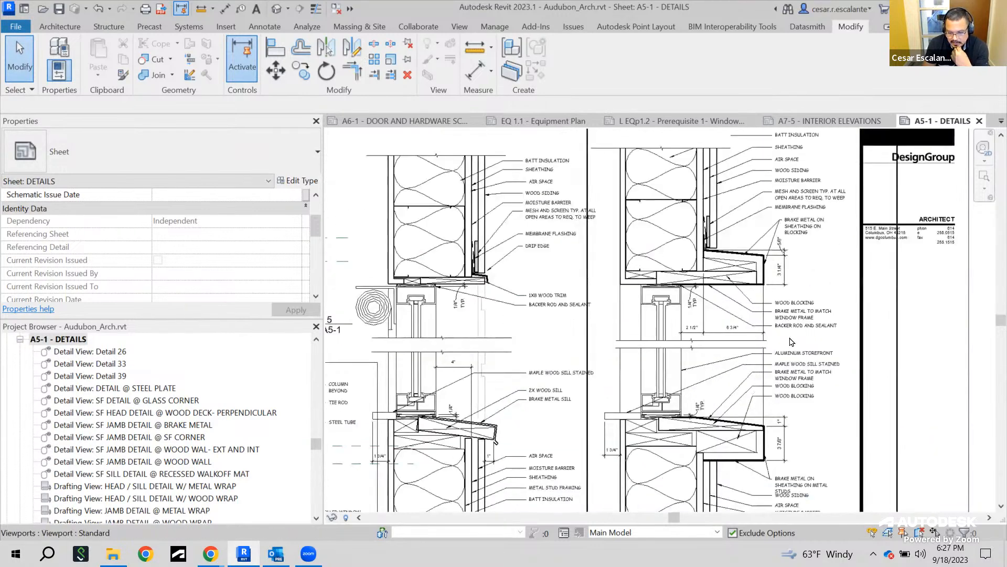
scroll(791, 341, up, 2)
scroll(793, 320, down, 1)
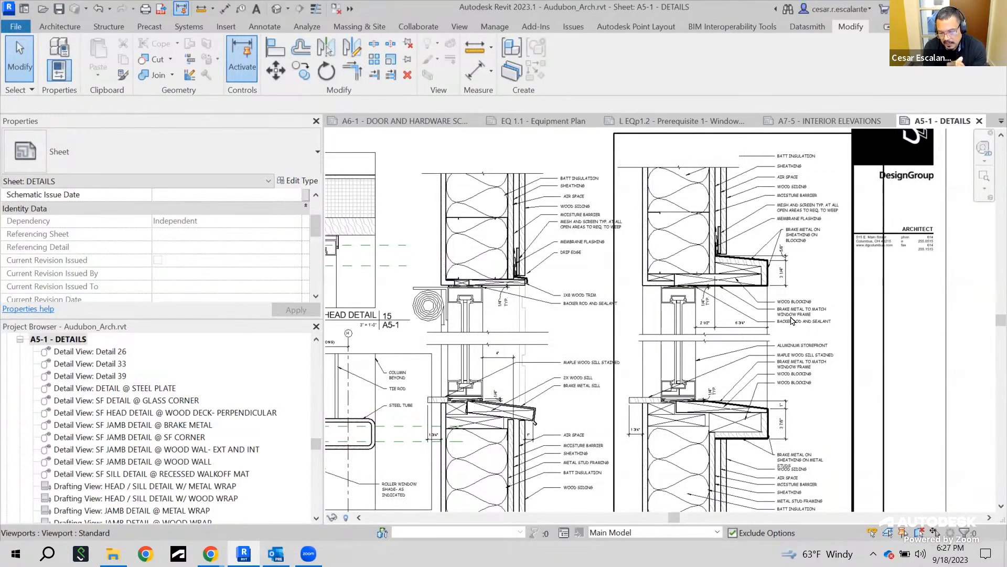
scroll(790, 351, down, 5)
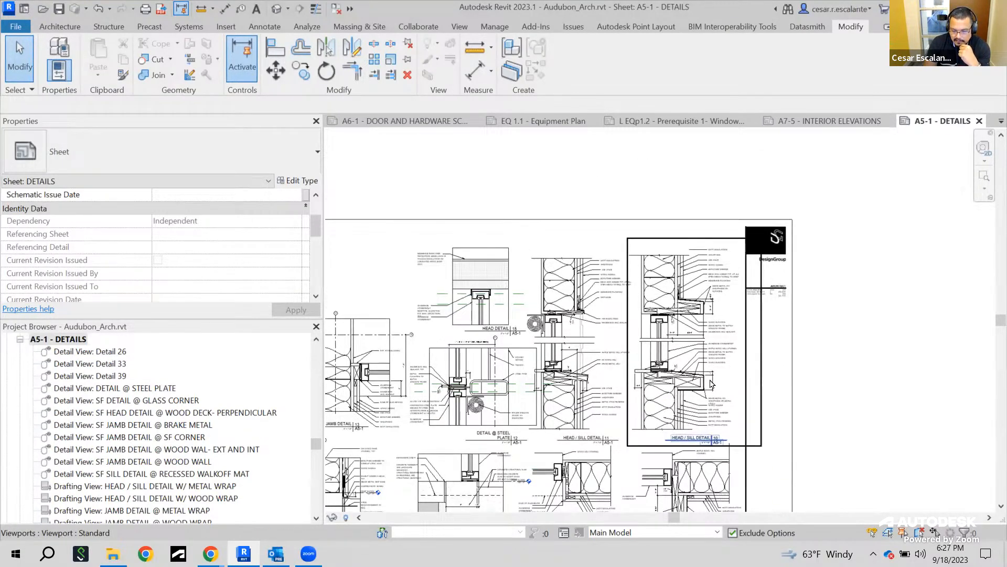
scroll(709, 377, up, 5)
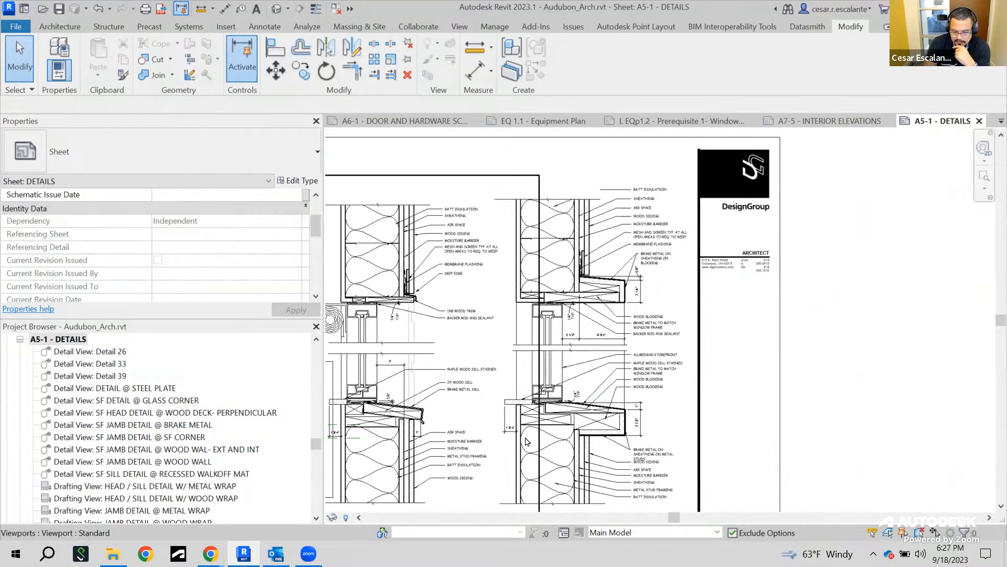
scroll(525, 453, down, 3)
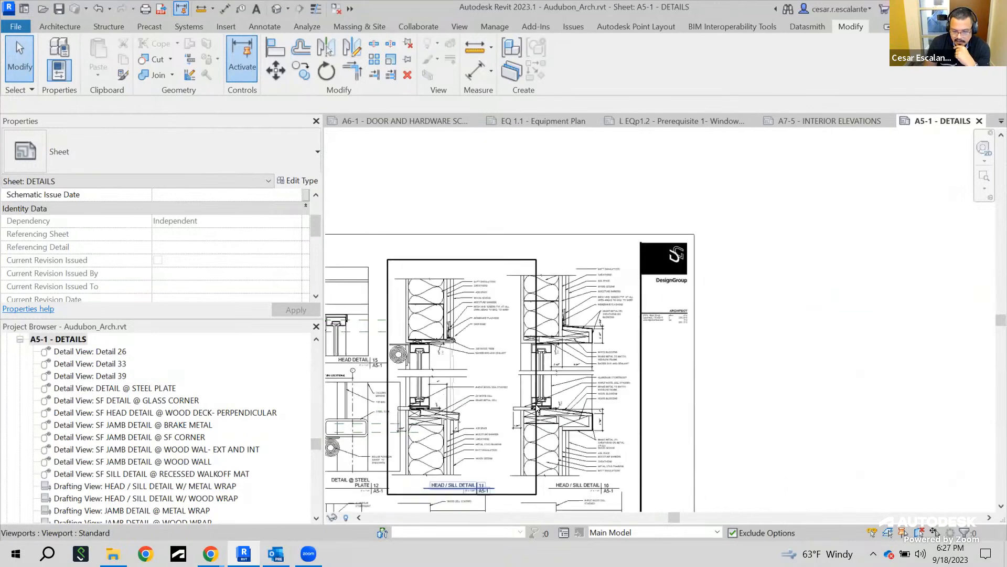
double_click(549, 305)
middle_drag(697, 298, 736, 256)
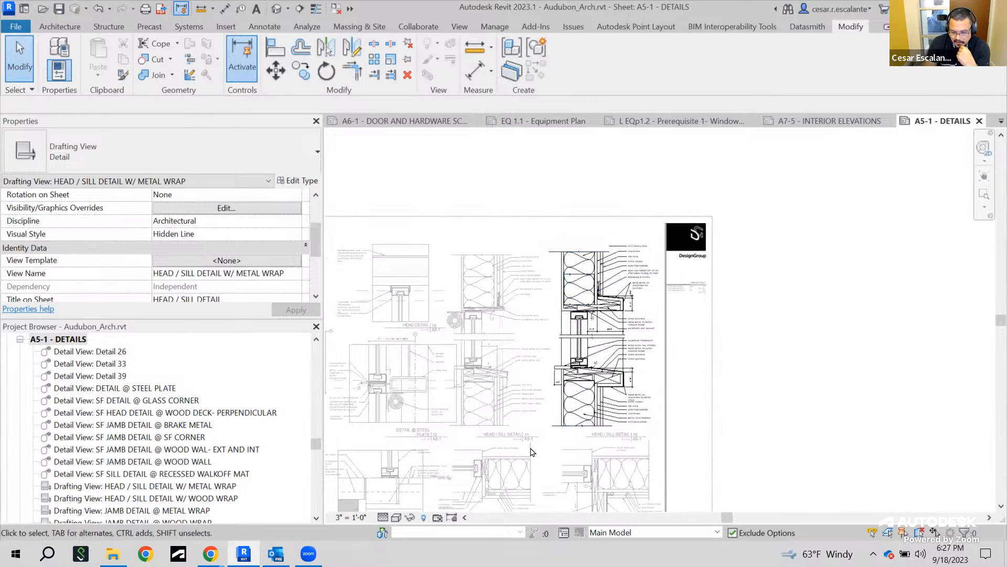
Inspect the head portion of the HEAD / SILL DETAIL W/ METAL WRAP view, selecting its detail components and detail lines
scroll(593, 294, up, 5)
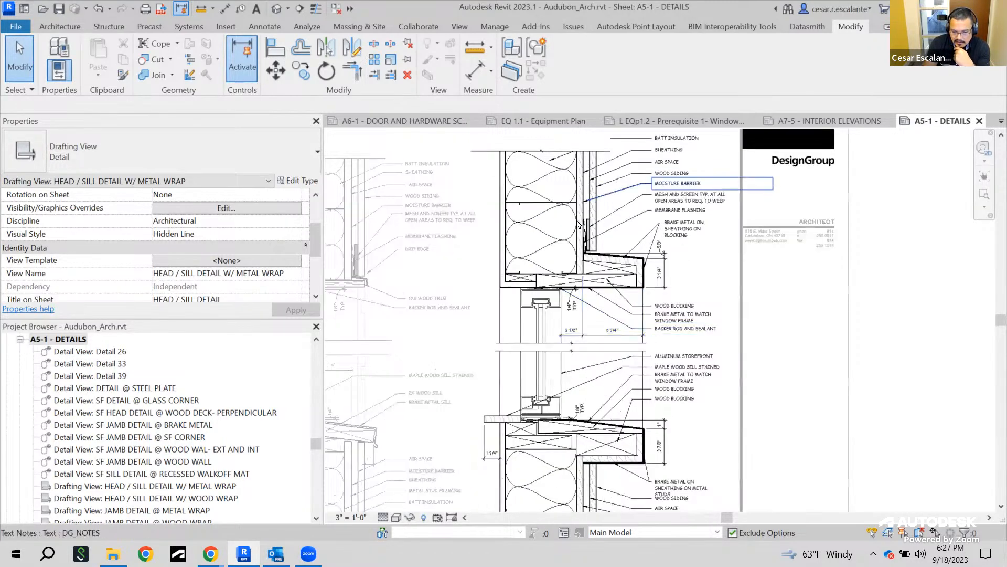
scroll(574, 230, up, 1)
middle_drag(606, 269, 609, 354)
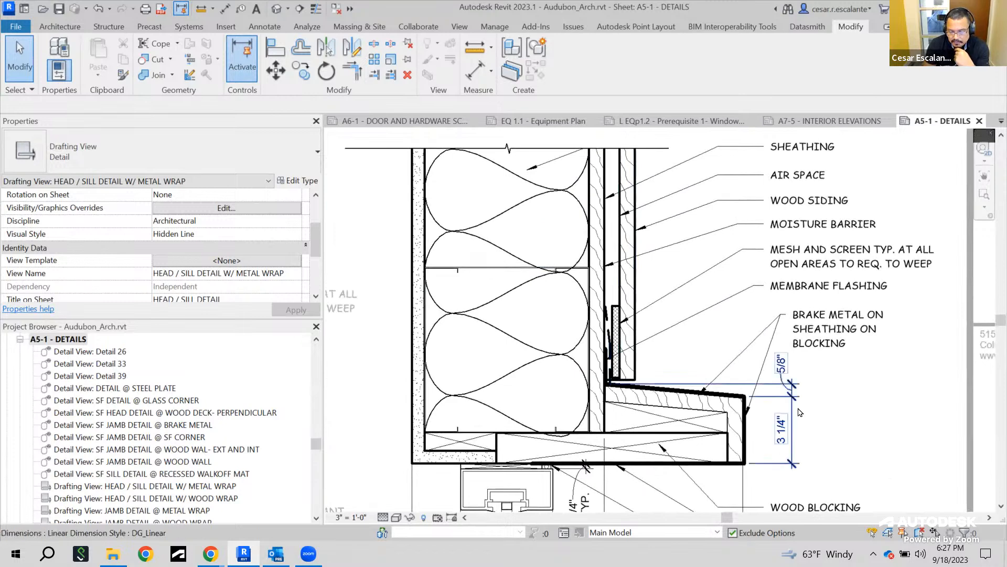
scroll(778, 394, down, 2)
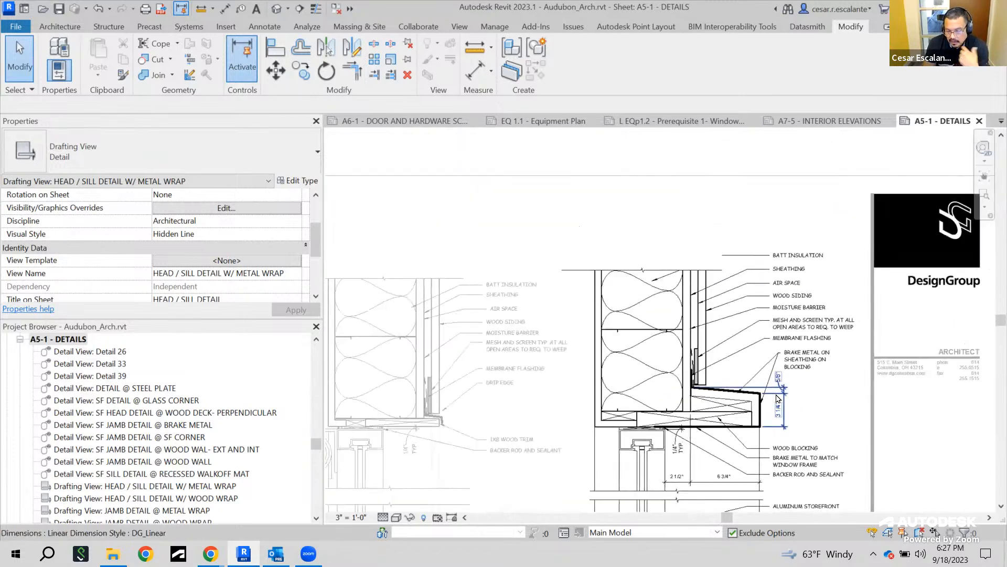
scroll(777, 286, down, 2)
scroll(737, 281, down, 2)
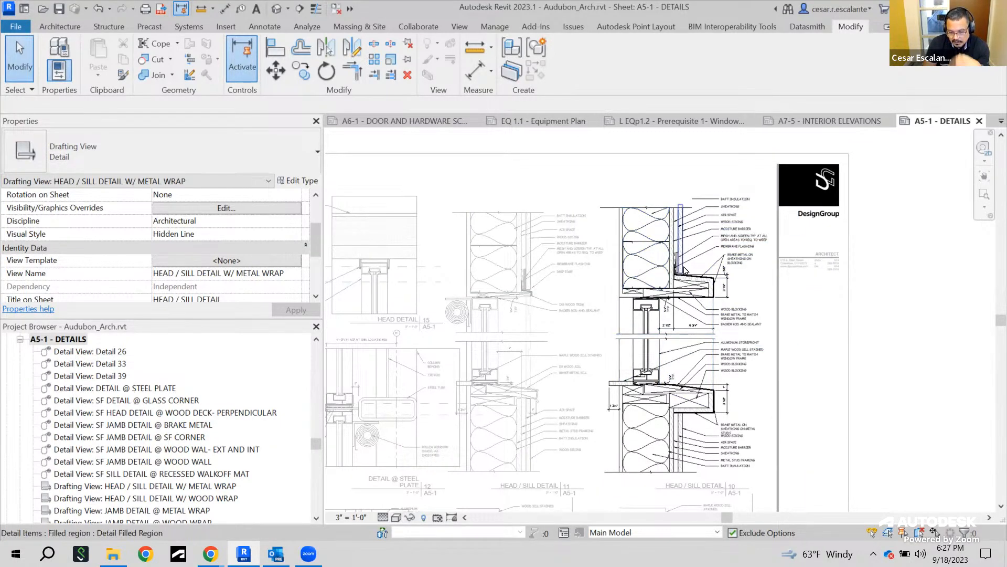
scroll(643, 315, up, 2)
click(637, 333)
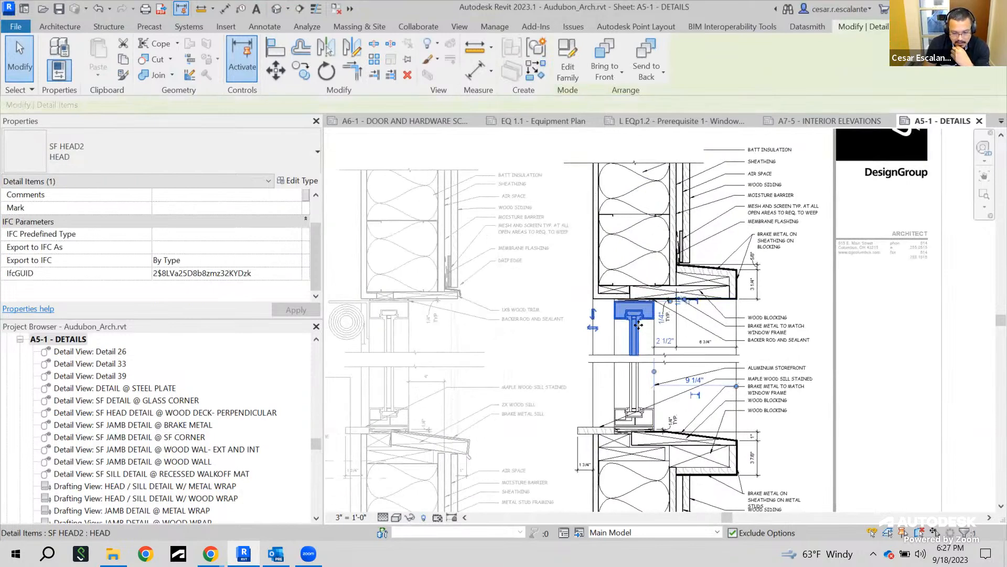
scroll(567, 258, down, 1)
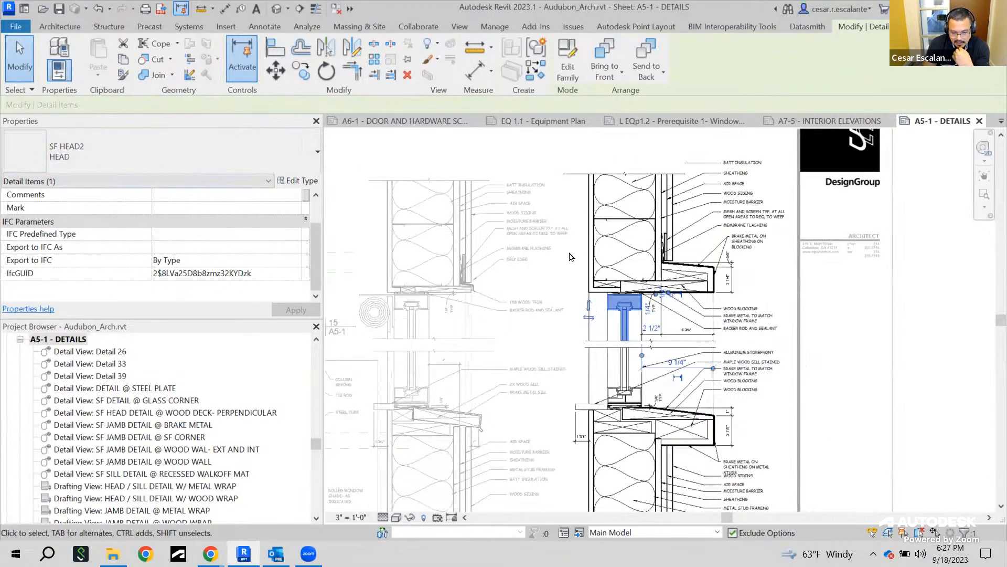
scroll(655, 325, up, 2)
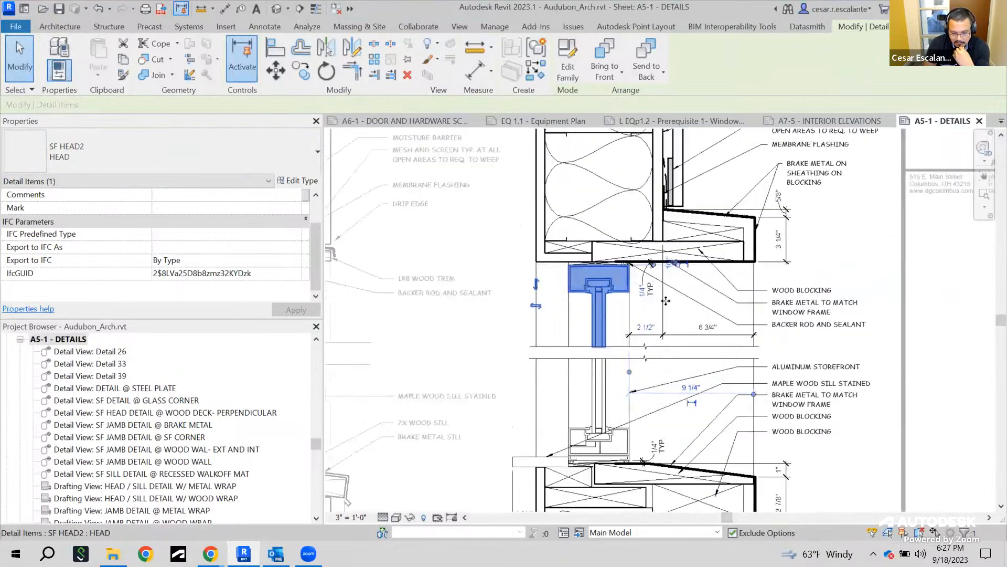
click(746, 244)
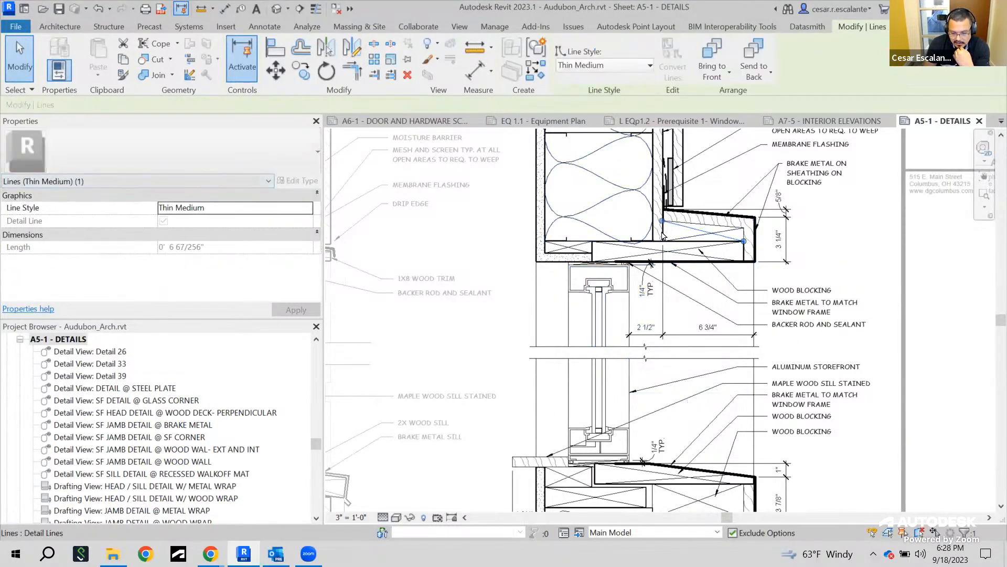
drag(662, 221, 663, 230)
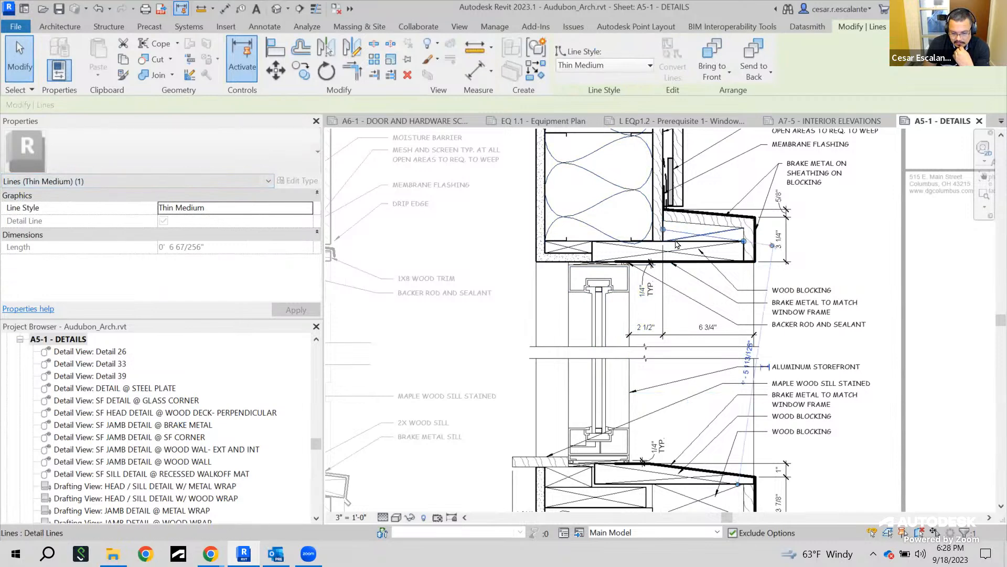
scroll(676, 247, up, 3)
click(703, 216)
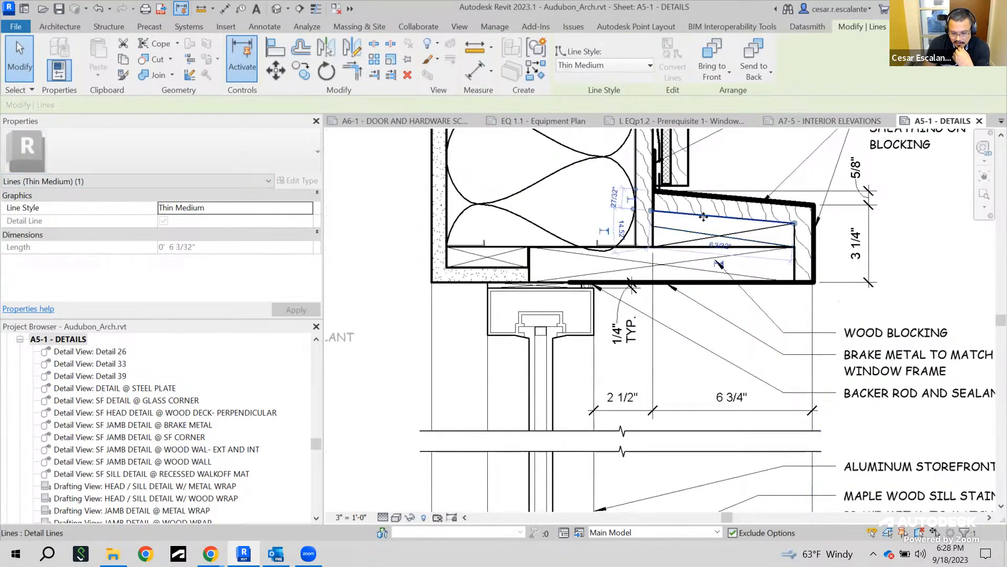
key(Escape)
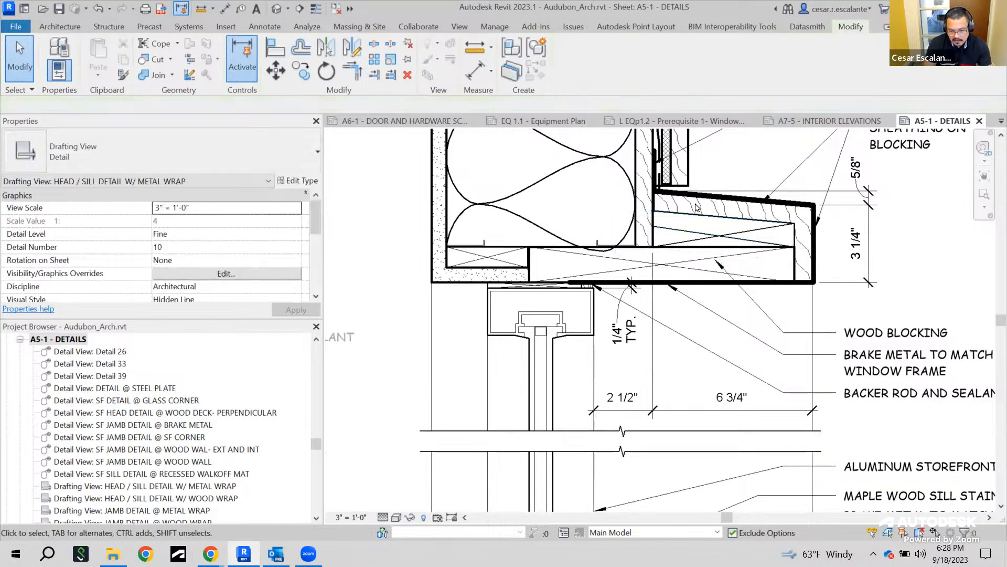
click(711, 193)
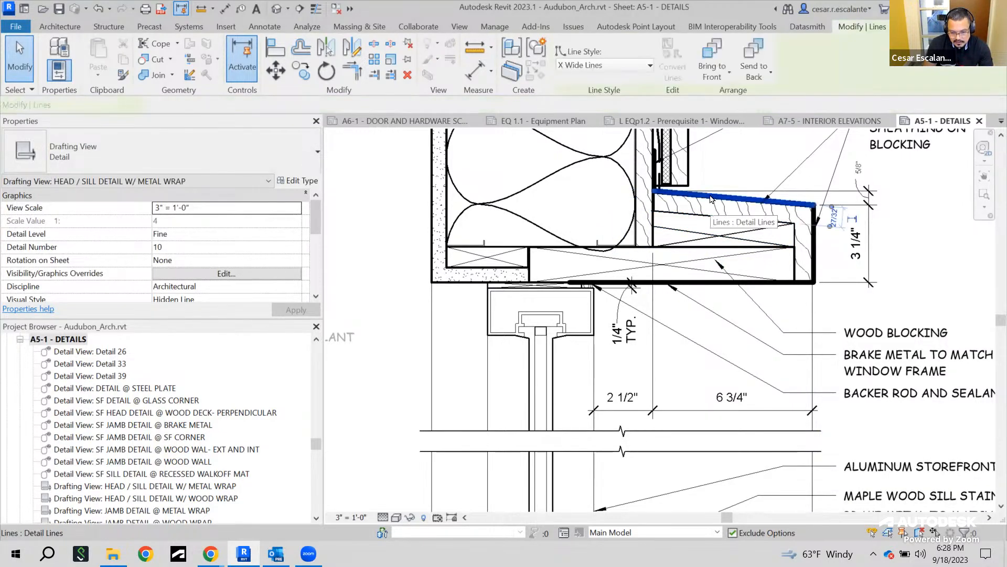
key(Escape)
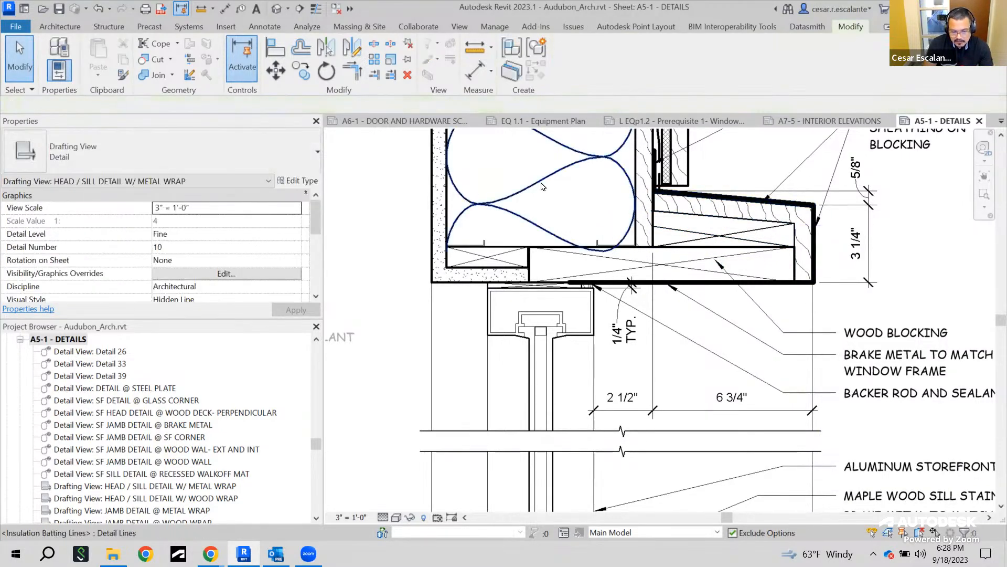
Inspect the sill portion of the detail, selecting its insulation batting, filled regions, detail lines and storefront sill component
click(539, 179)
key(Escape)
scroll(539, 273, down, 6)
middle_drag(576, 293, 529, 150)
scroll(531, 157, down, 2)
click(525, 363)
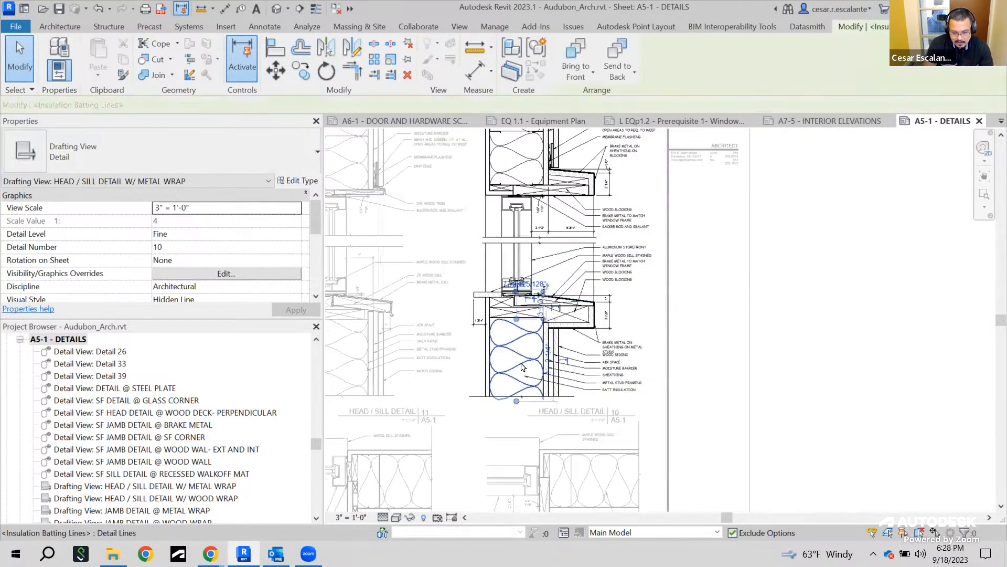
key(Escape)
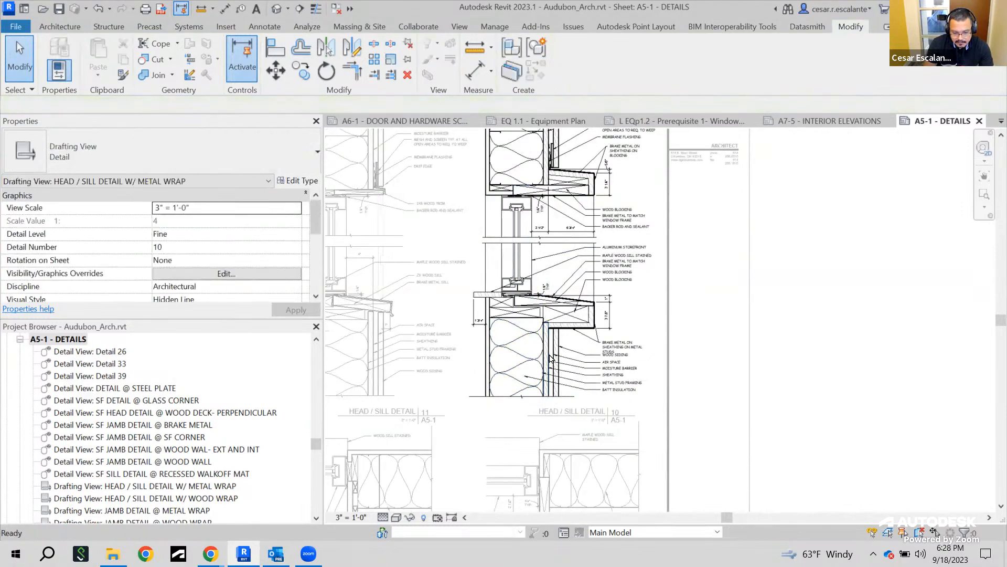
scroll(542, 318, down, 2)
scroll(542, 318, up, 4)
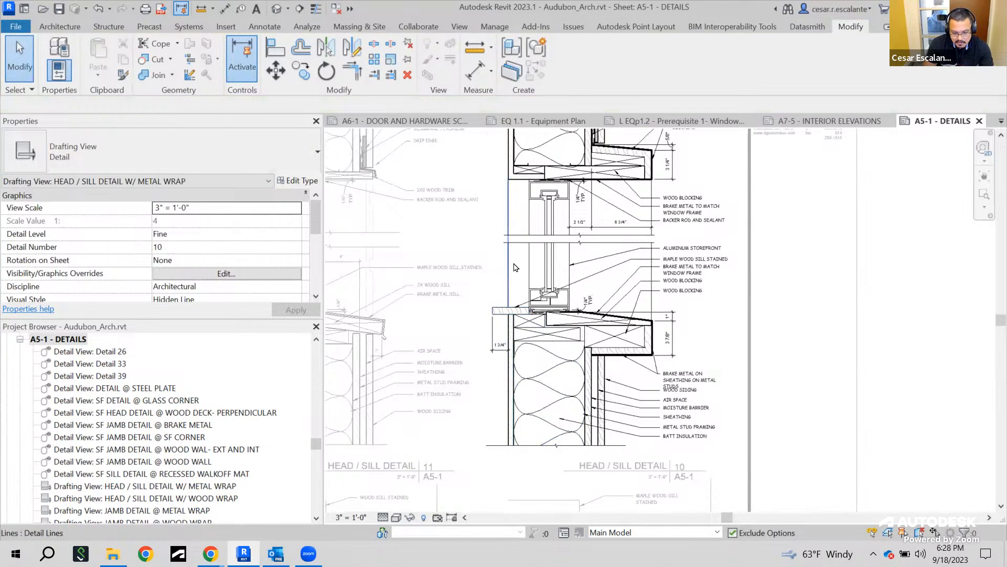
click(509, 270)
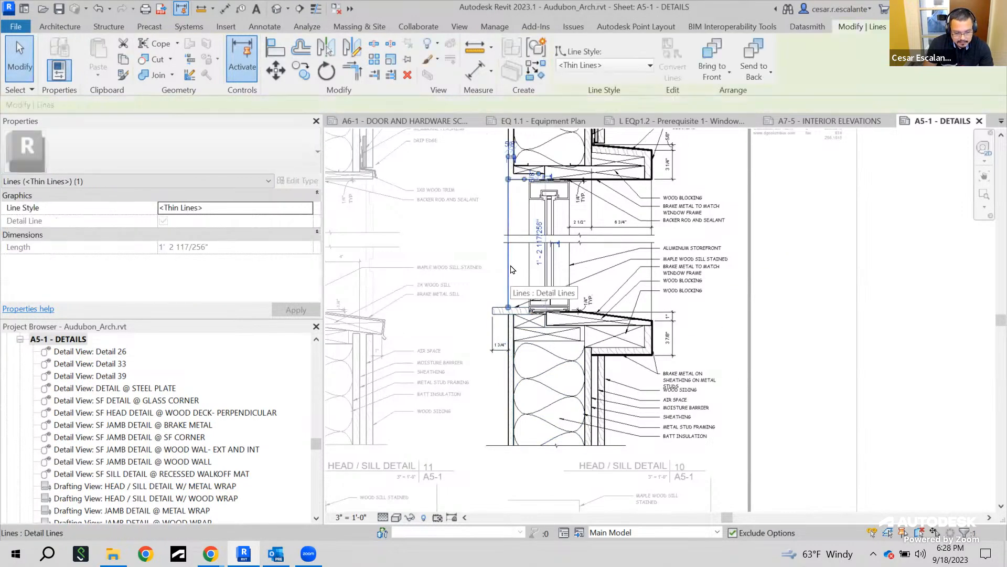
key(Escape)
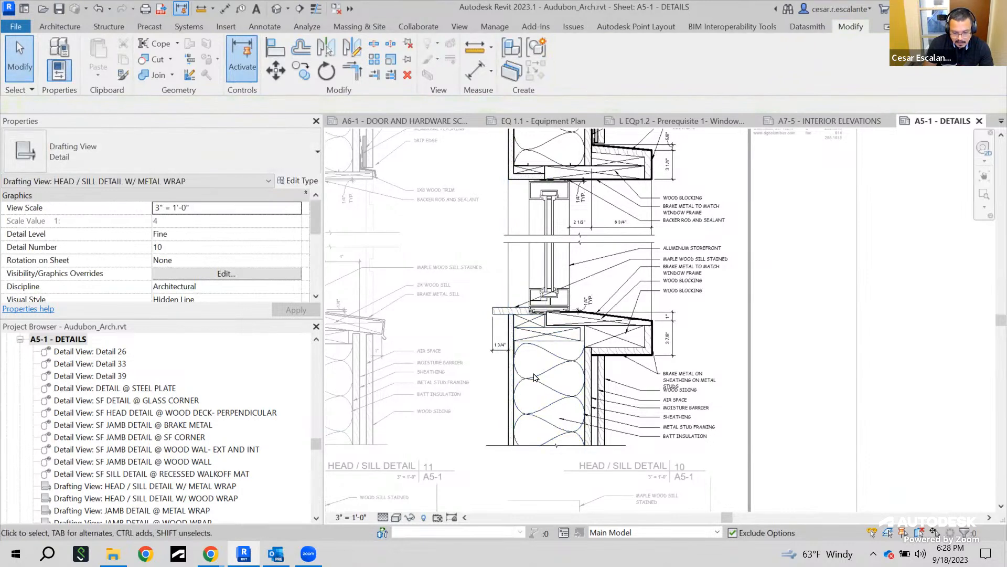
click(510, 311)
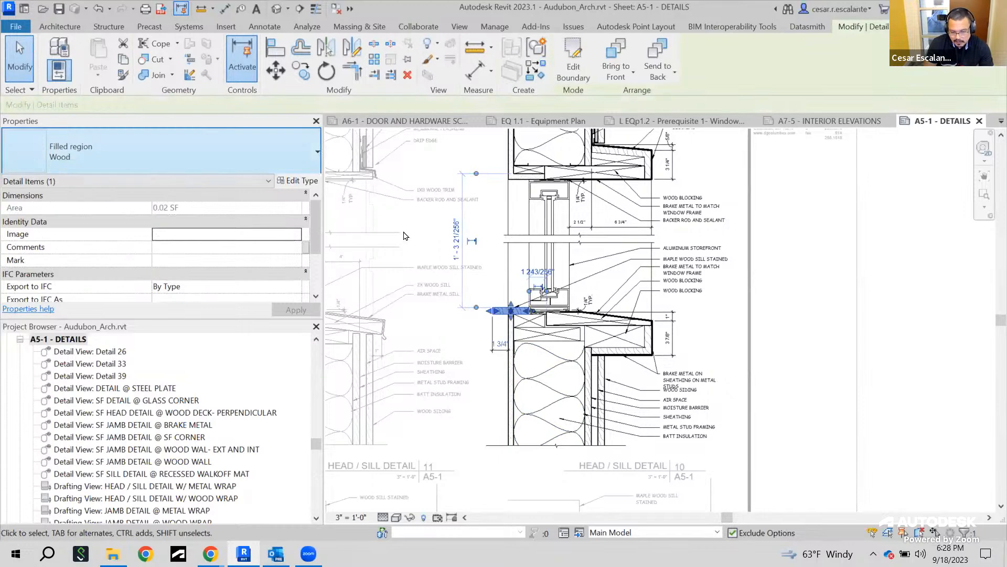
key(Escape)
scroll(665, 355, down, 3)
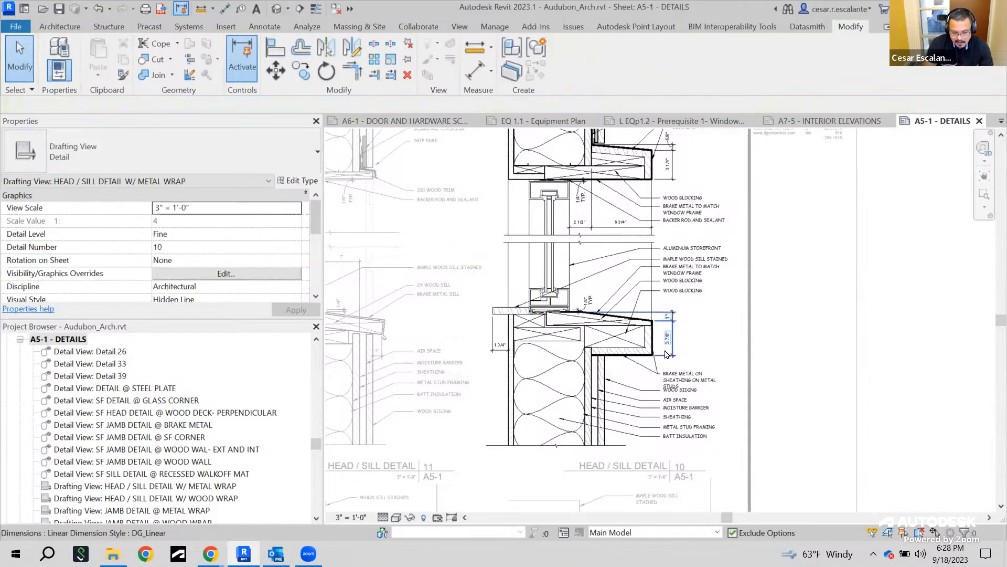
scroll(665, 355, up, 3)
scroll(665, 355, up, 2)
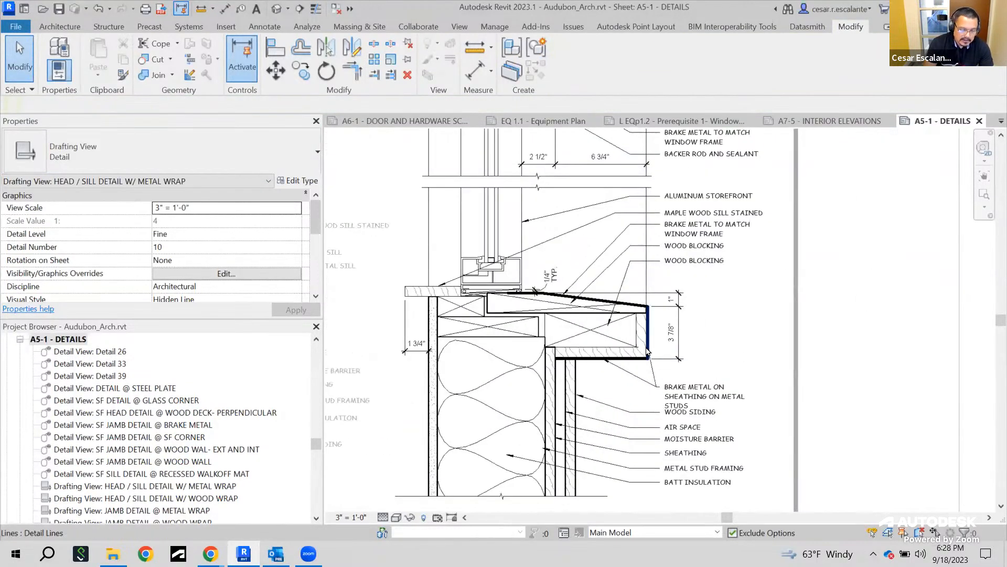
scroll(650, 351, up, 2)
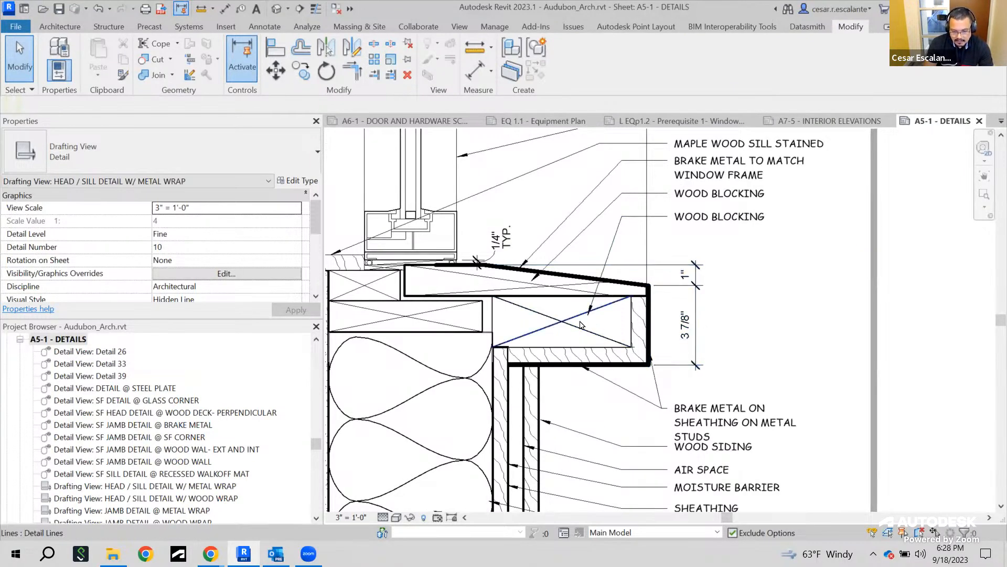
scroll(583, 323, up, 2)
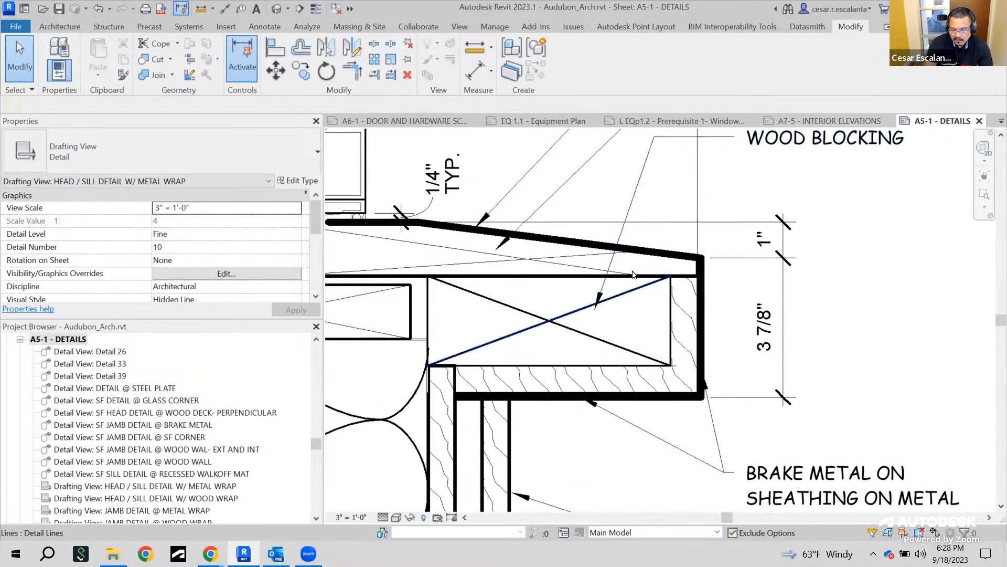
scroll(745, 262, down, 2)
middle_drag(738, 291, 712, 326)
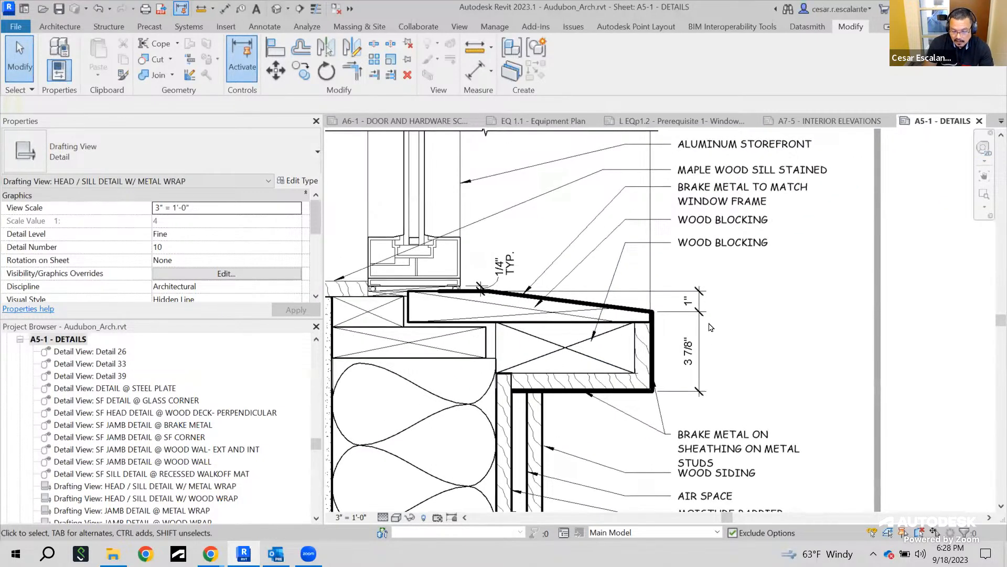
scroll(568, 356, up, 1)
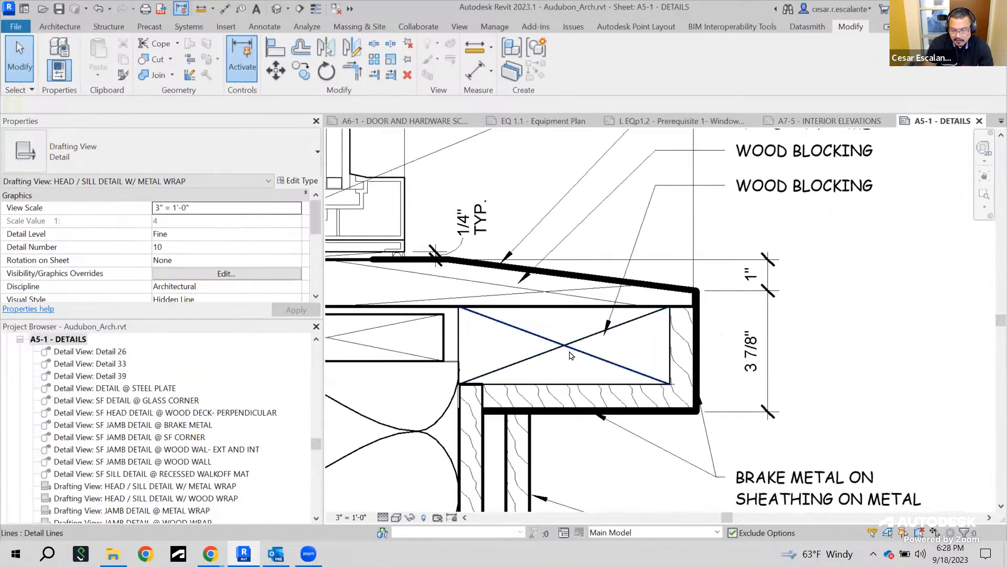
click(582, 353)
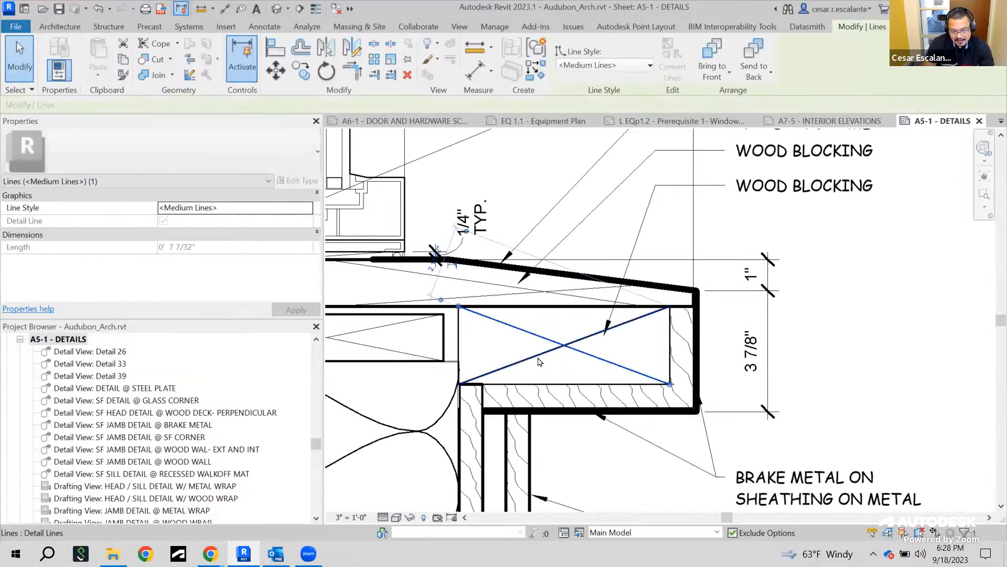
click(536, 355)
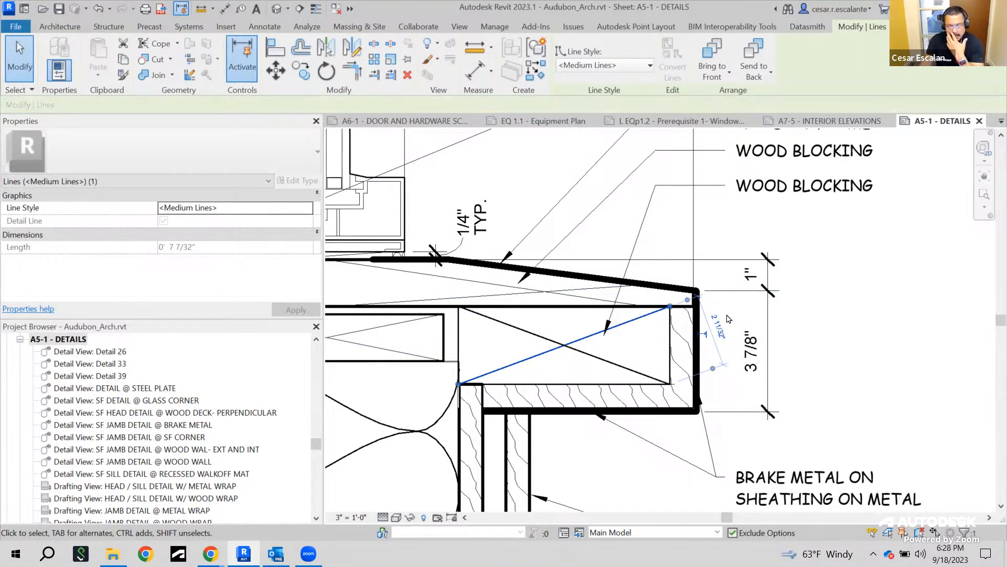
scroll(718, 357, down, 5)
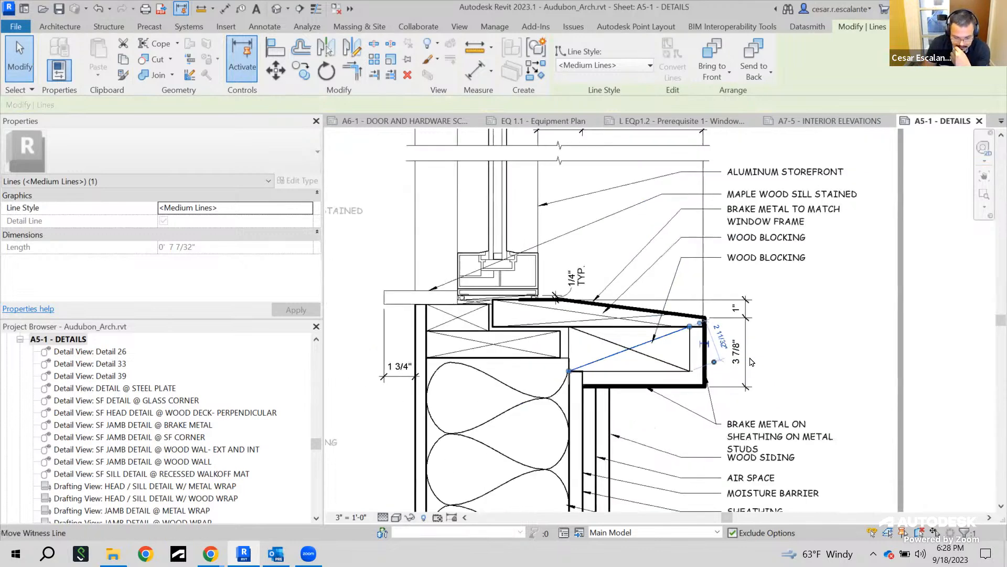
click(557, 308)
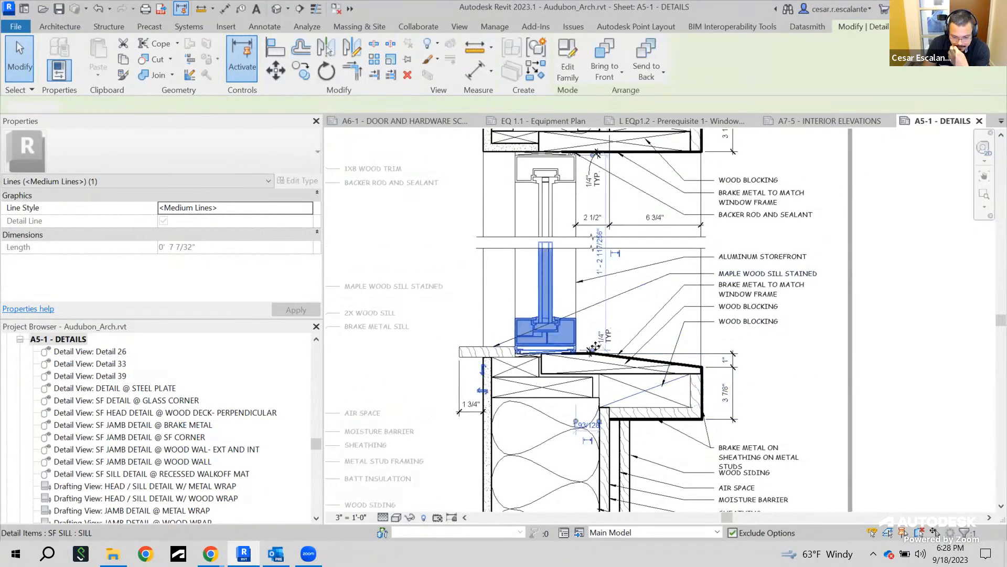
scroll(557, 308, up, 3)
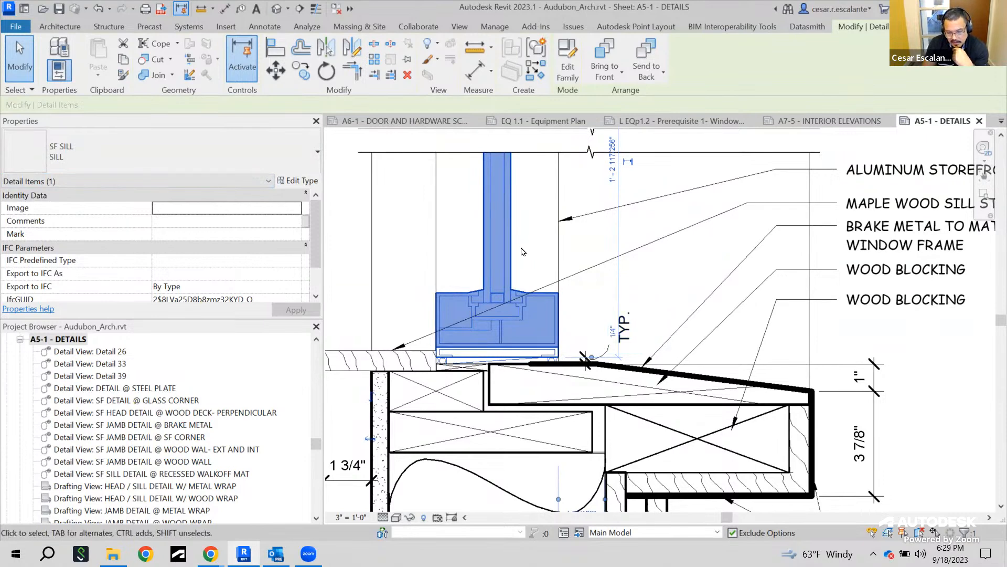
scroll(645, 310, up, 3)
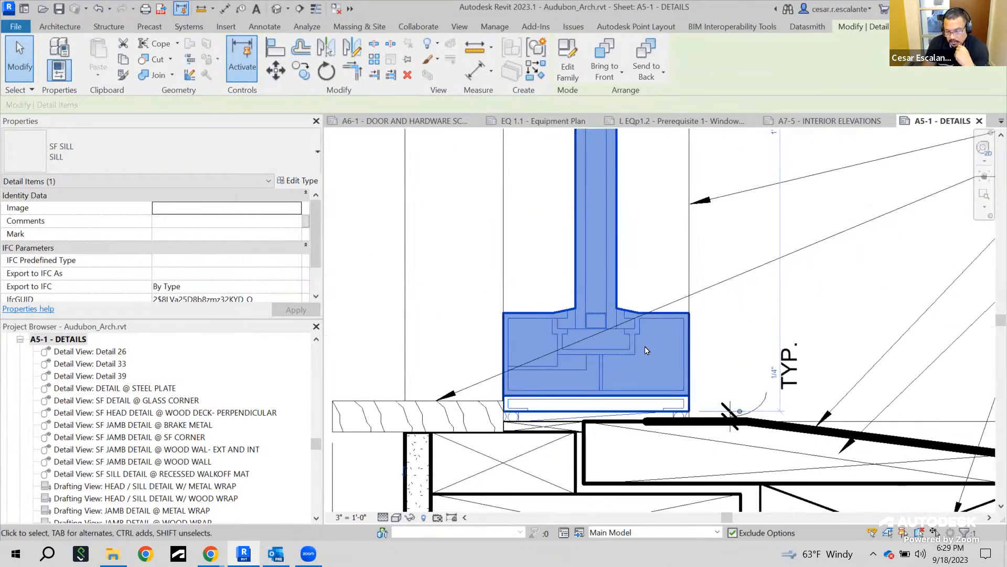
scroll(647, 344, down, 5)
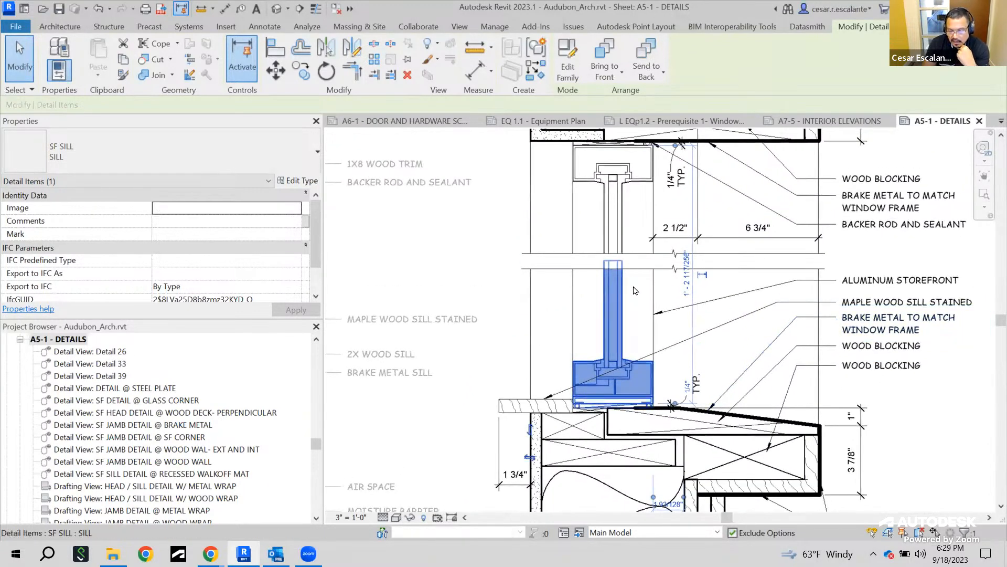
scroll(634, 292, up, 2)
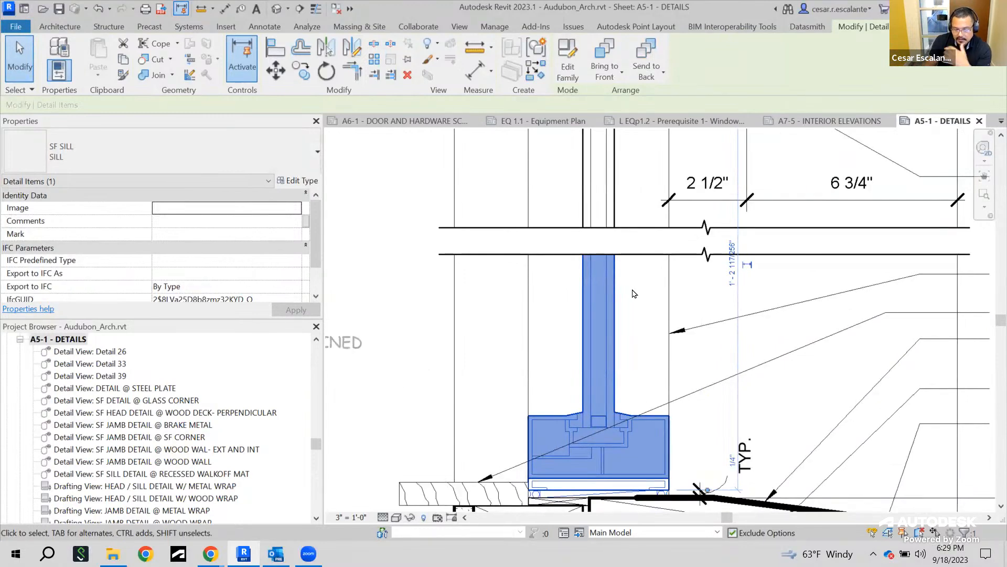
scroll(598, 269, down, 3)
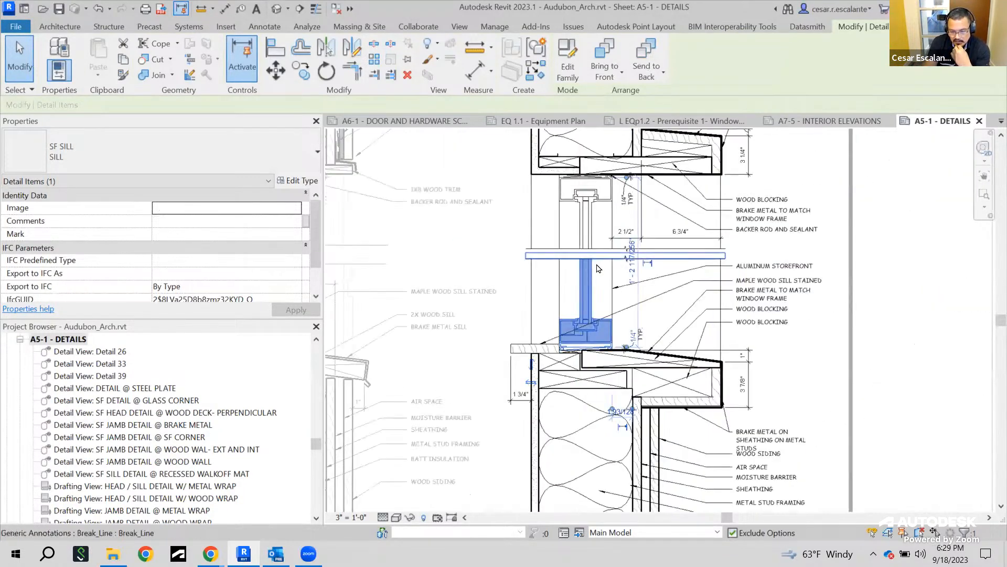
Duplicate the Detail 26 detail view as an independent view
click(105, 353)
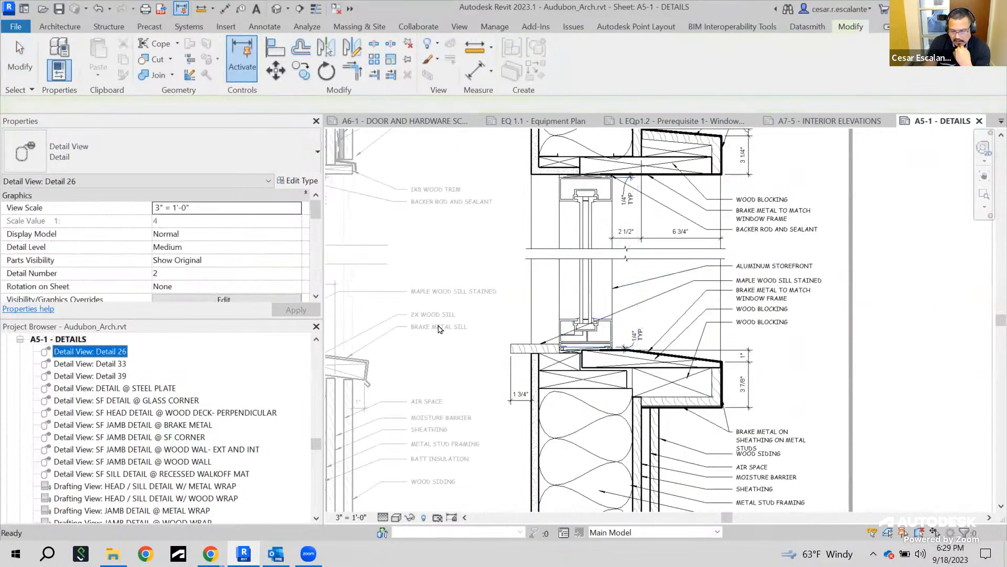
right_click(120, 355)
mouse_move(283, 180)
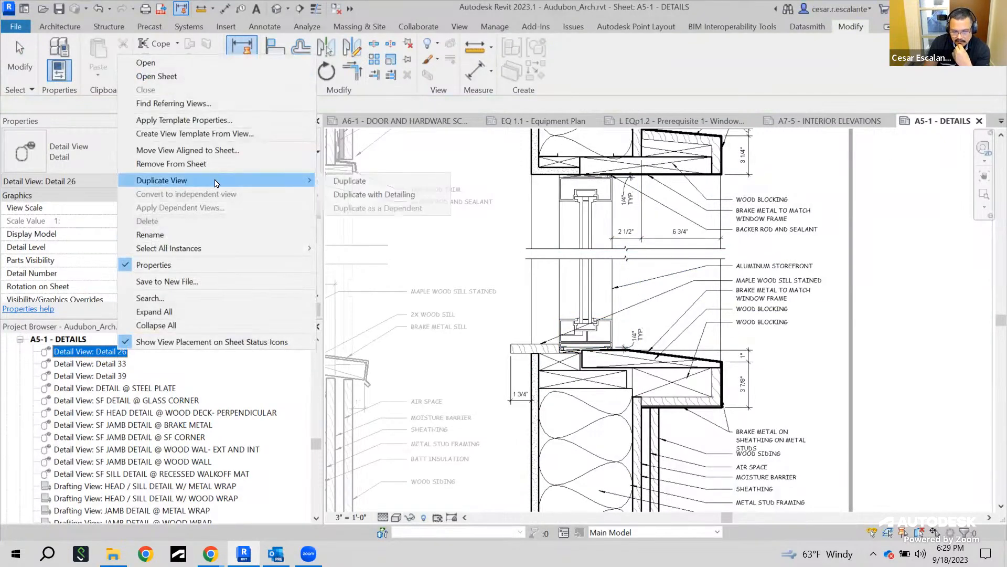
click(350, 181)
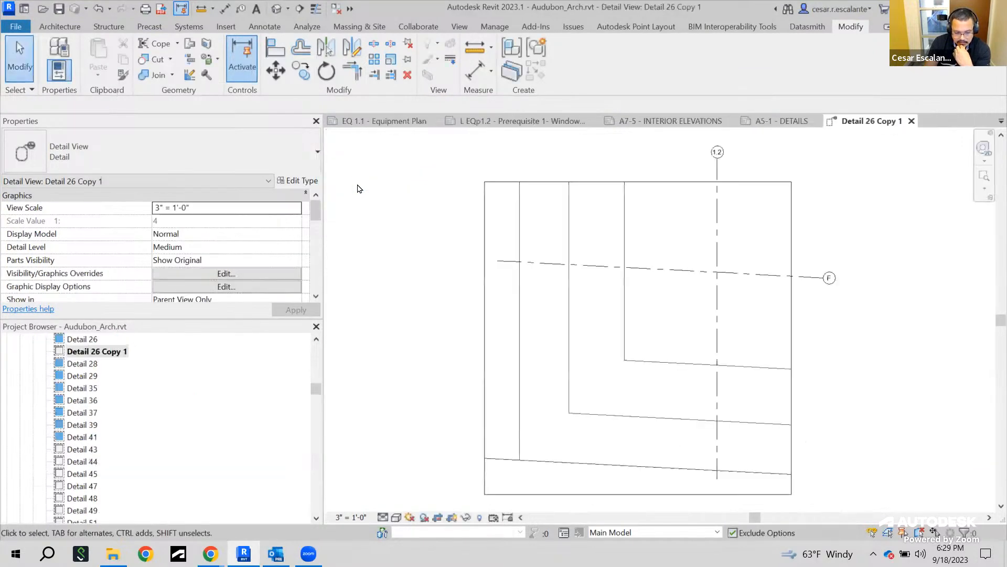
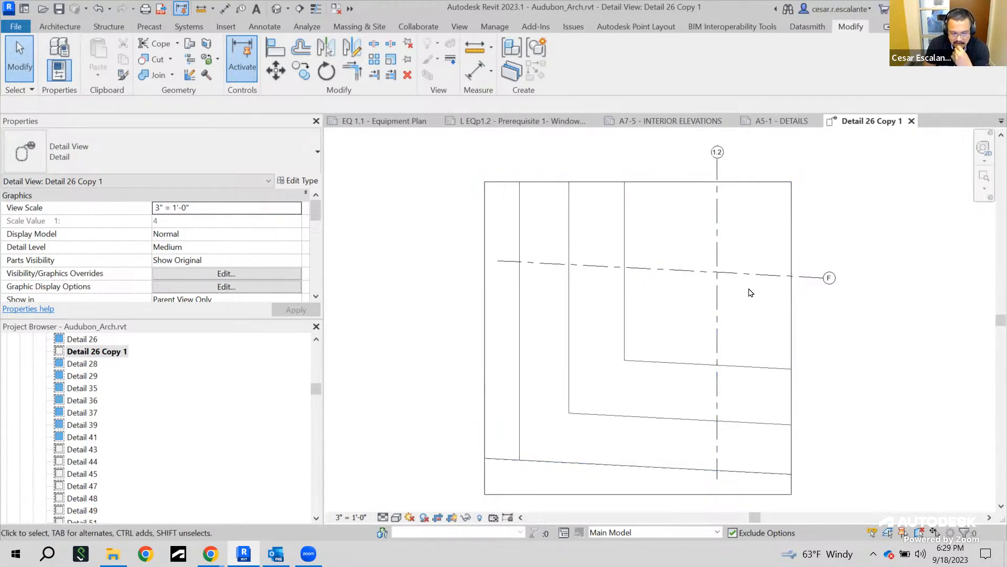
Compare the original Detail 26 view with its Detail 26 Copy 1 duplicate, closing the Detail 26 tab
click(85, 344)
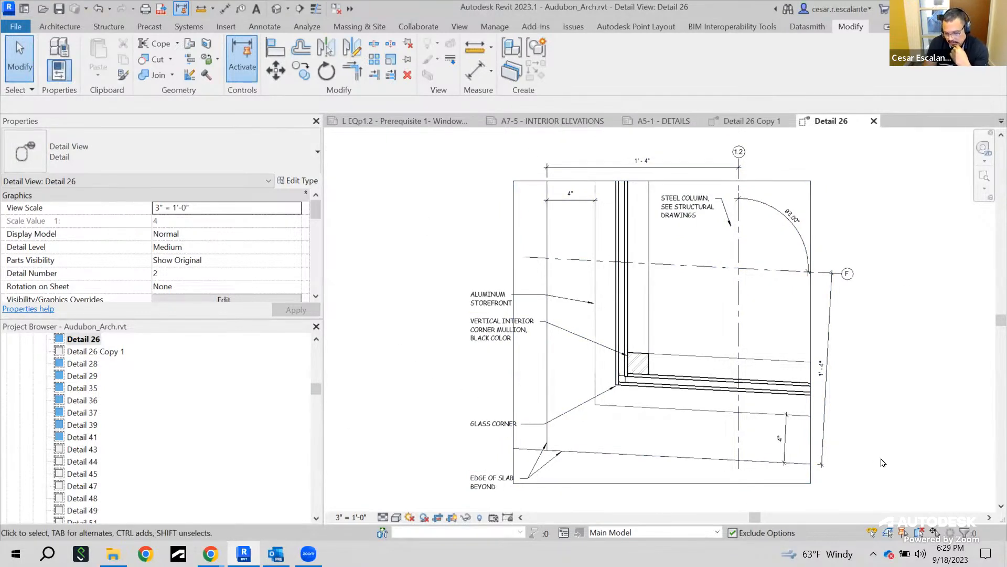
click(874, 121)
click(108, 351)
right_click(109, 352)
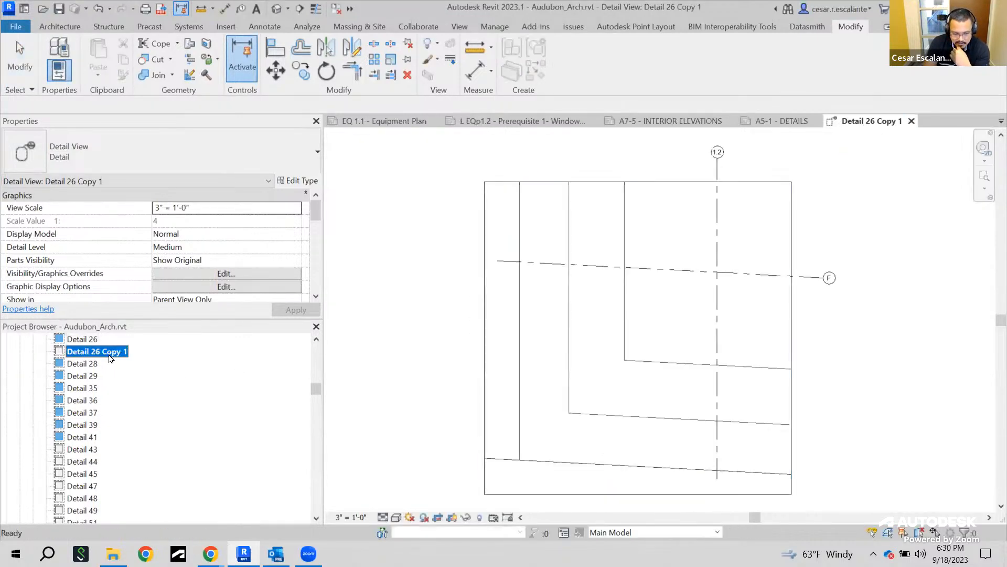
click(153, 210)
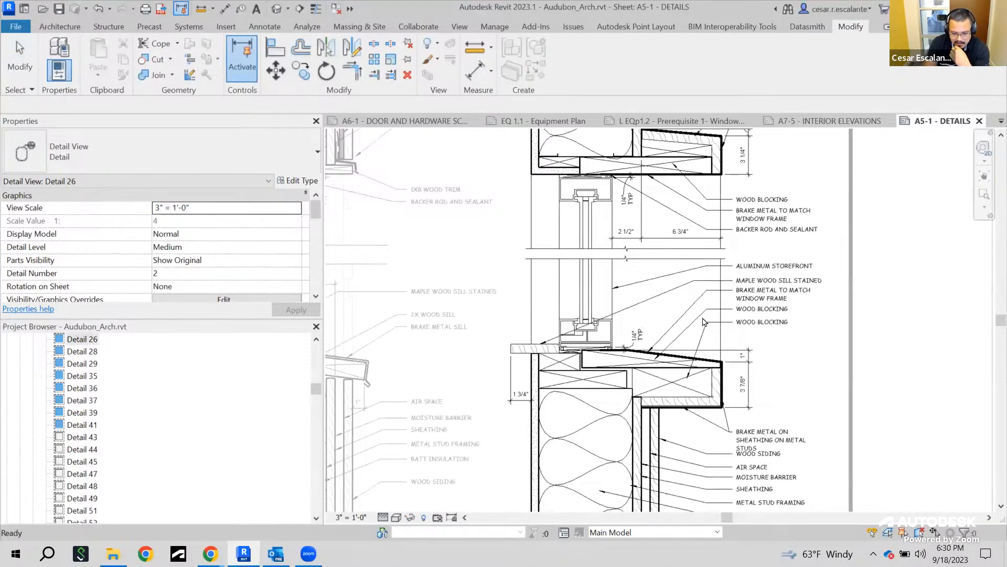
Select the HEAD / SILL DETAIL viewport on the A5-1 sheet and examine its view name and title-on-sheet properties
click(703, 322)
scroll(787, 320, down, 3)
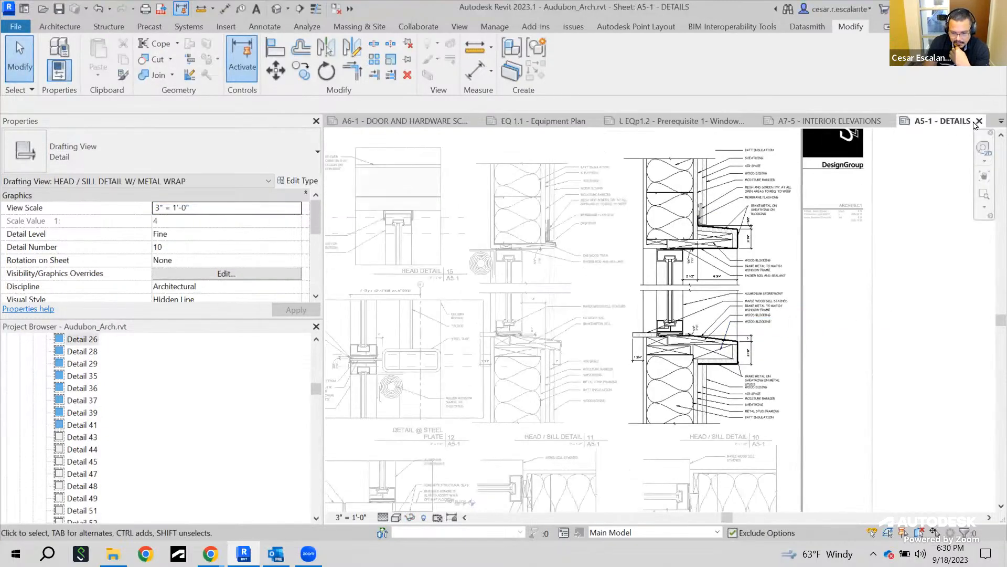
double_click(910, 284)
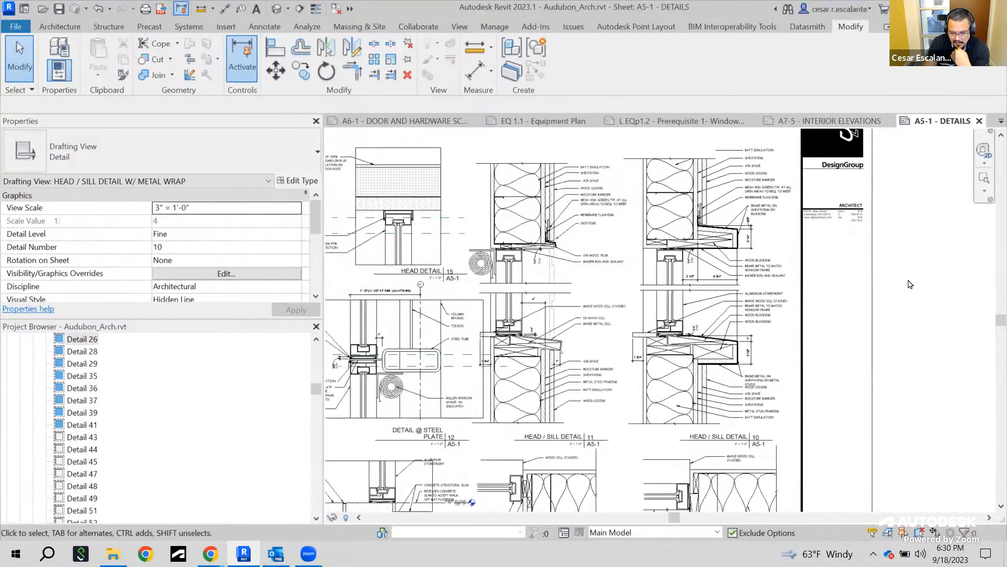
click(749, 288)
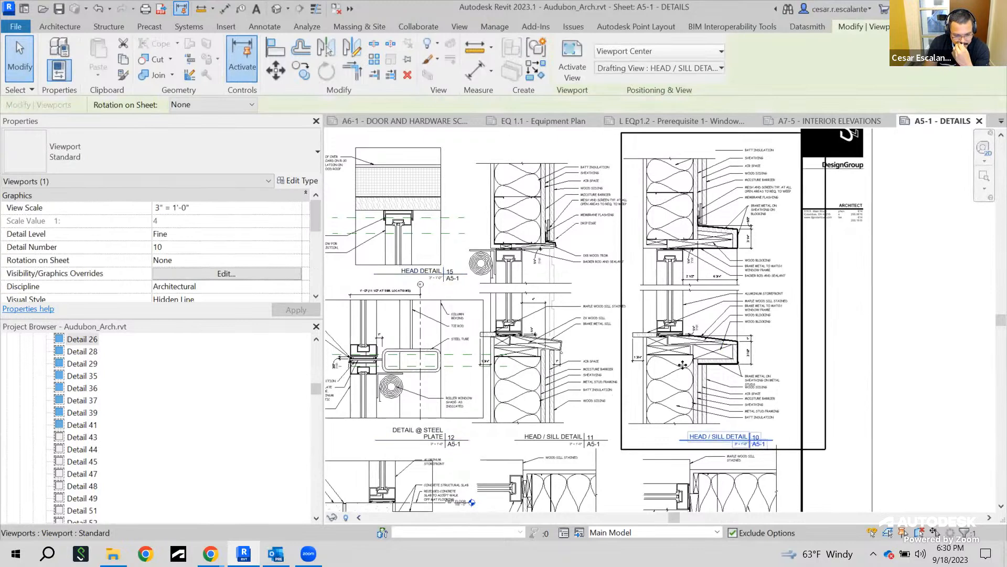
scroll(680, 361, down, 2)
scroll(748, 477, up, 2)
click(887, 353)
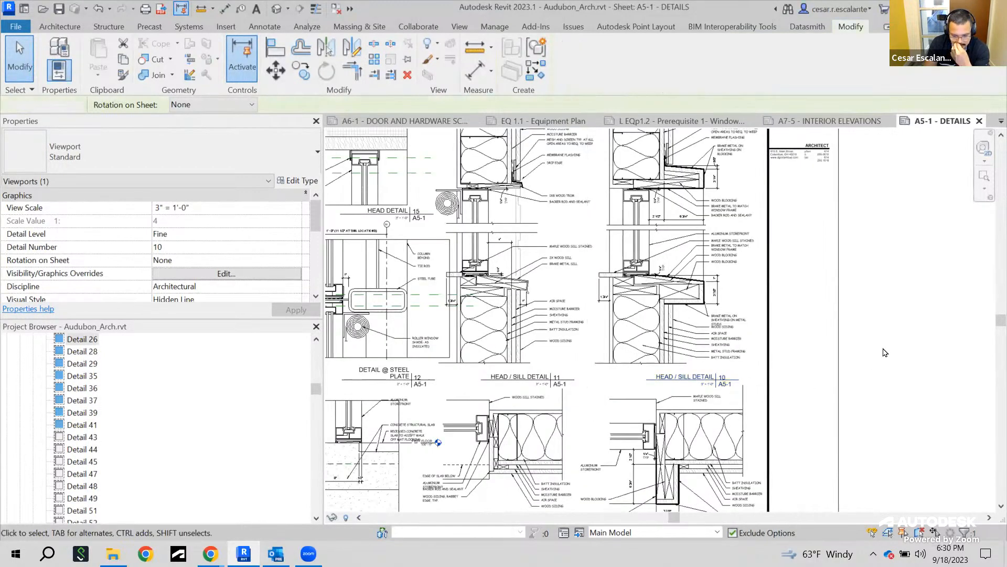
click(711, 357)
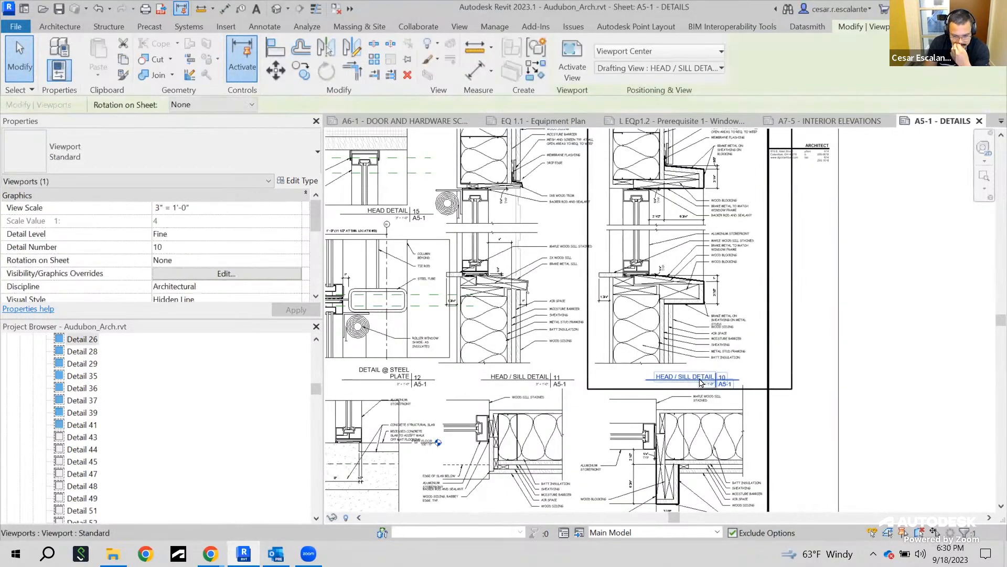
scroll(315, 253, down, 3)
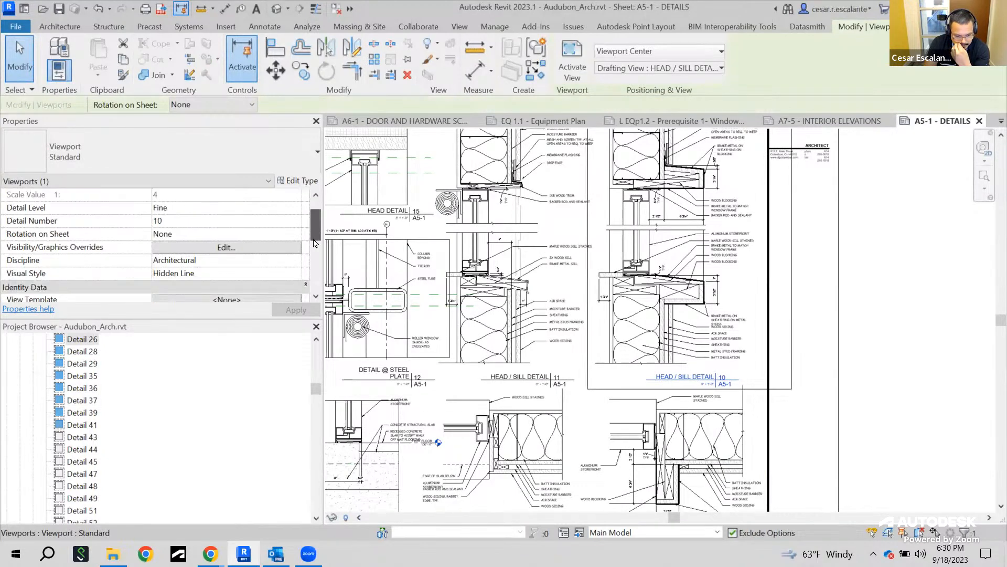
drag(316, 388, 315, 401)
scroll(315, 383, down, 2)
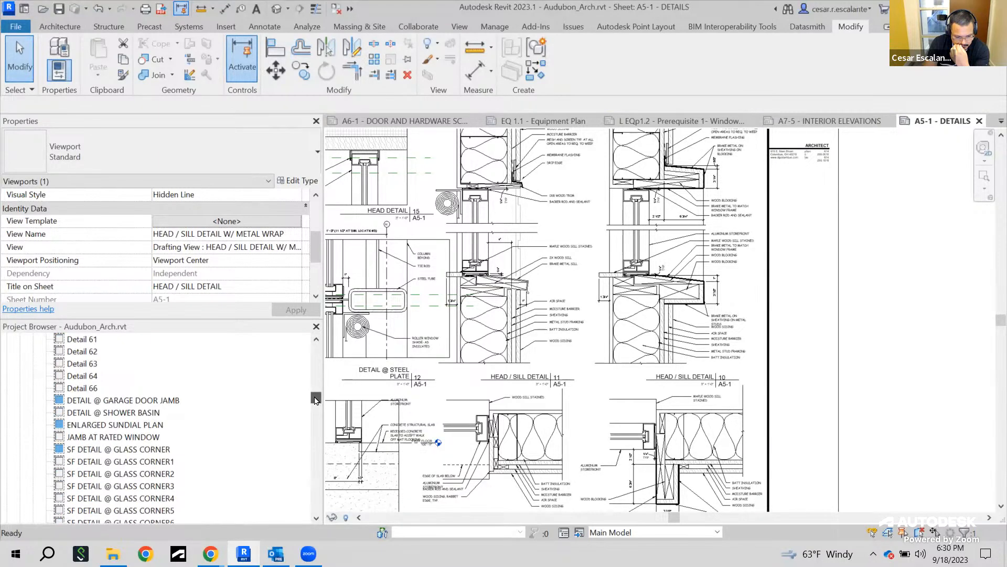
Open the DETAIL @ GARAGE DOOR JAMB view to inspect it, then close it
double_click(151, 400)
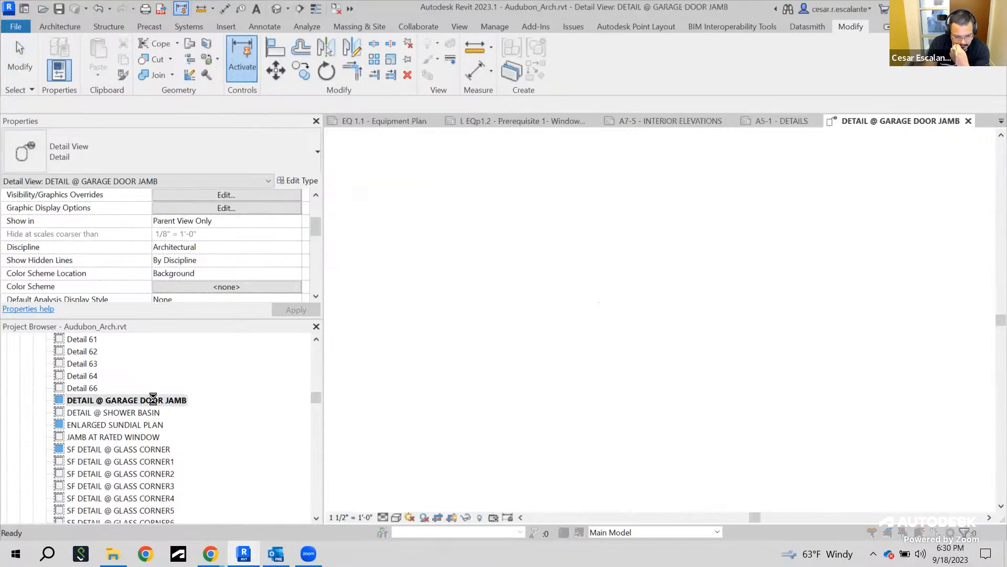
key(Escape)
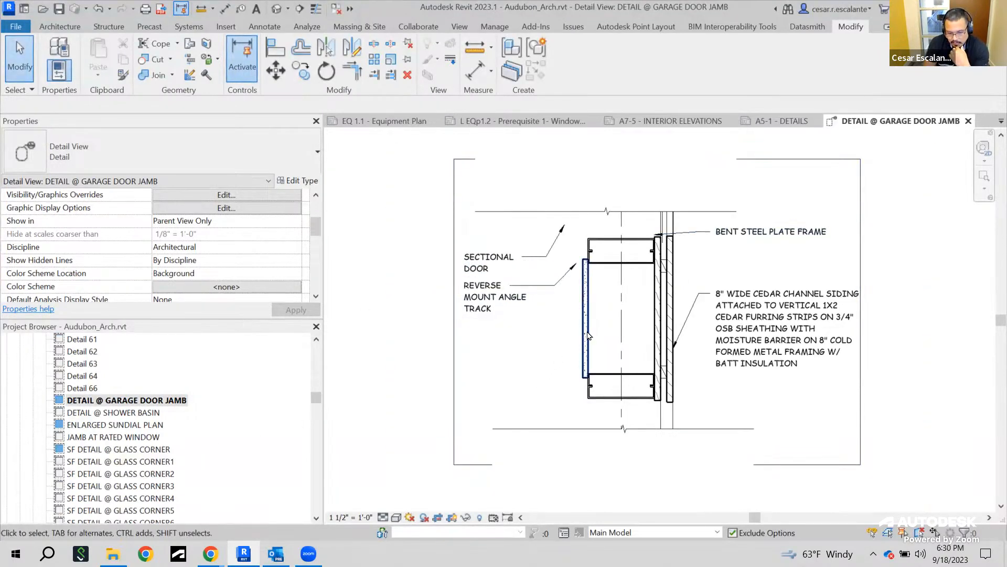
click(968, 121)
Duplicate the SF JAMB DETAIL @ SF CORNER view without its detailing
scroll(732, 340, down, 3)
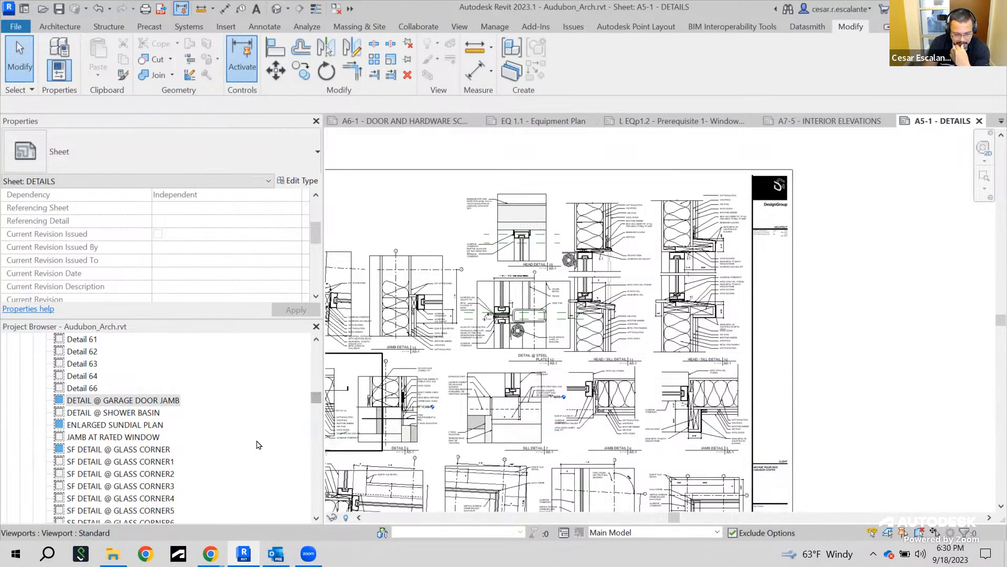
scroll(260, 444, down, 2)
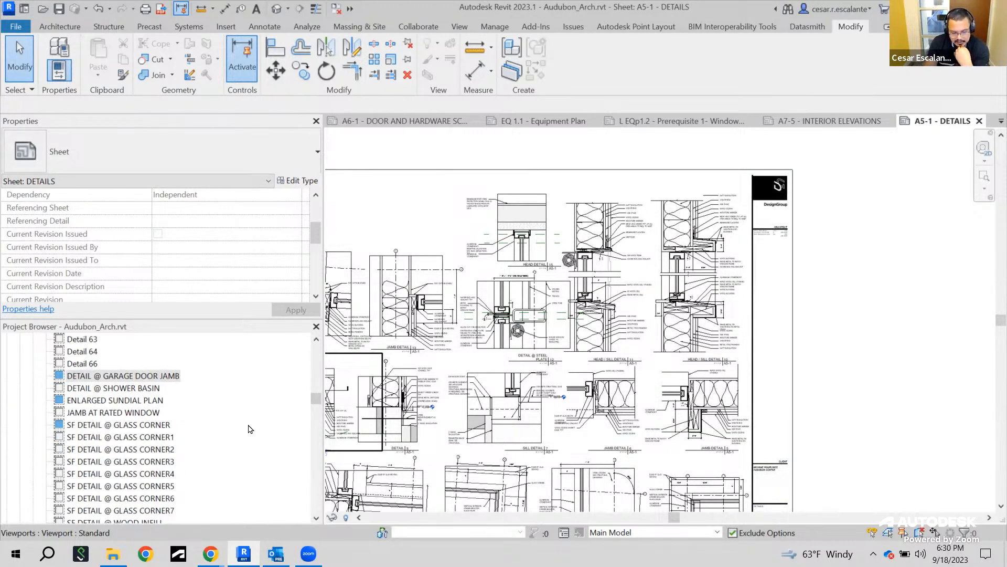
scroll(250, 429, down, 7)
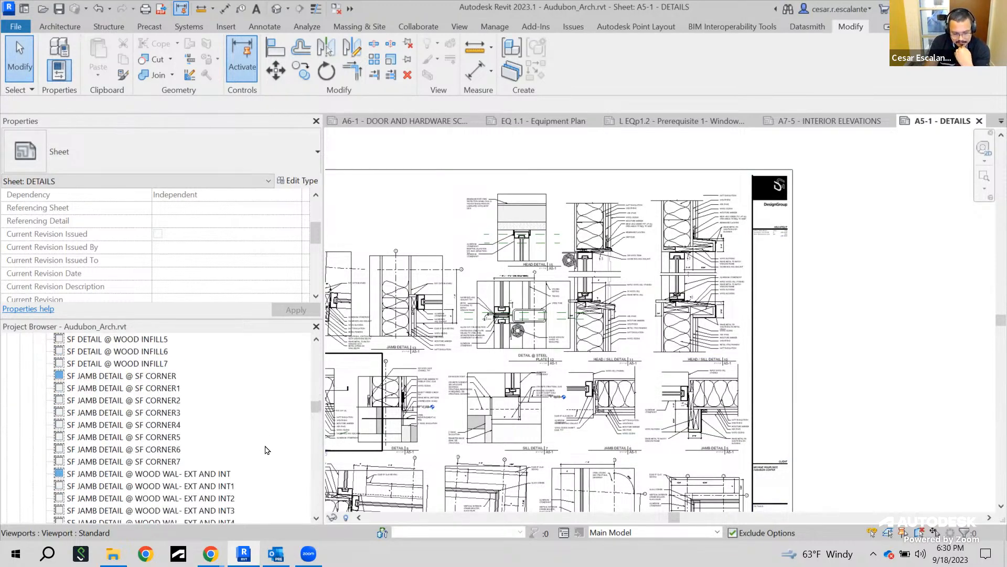
double_click(126, 377)
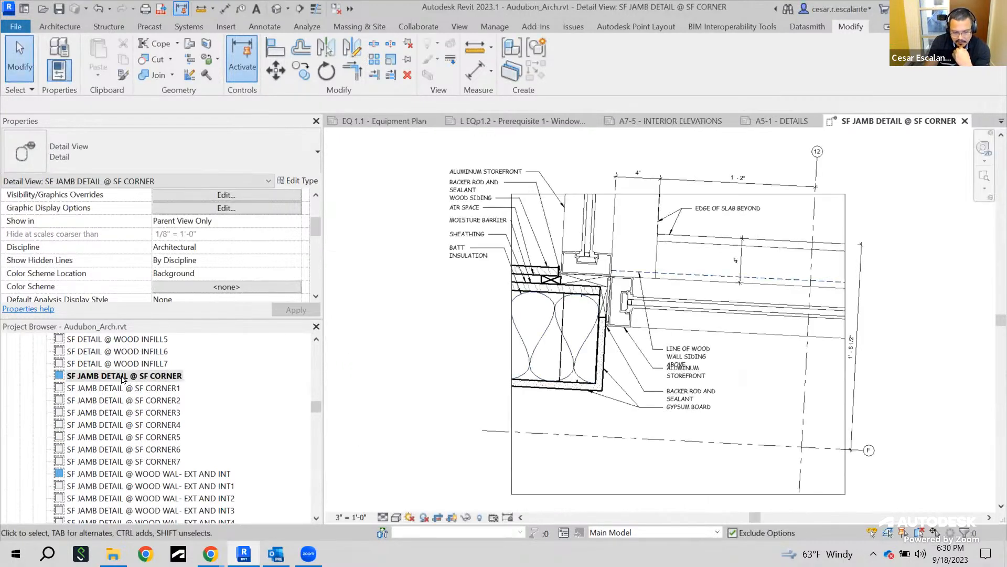
drag(315, 407, 320, 406)
right_click(177, 413)
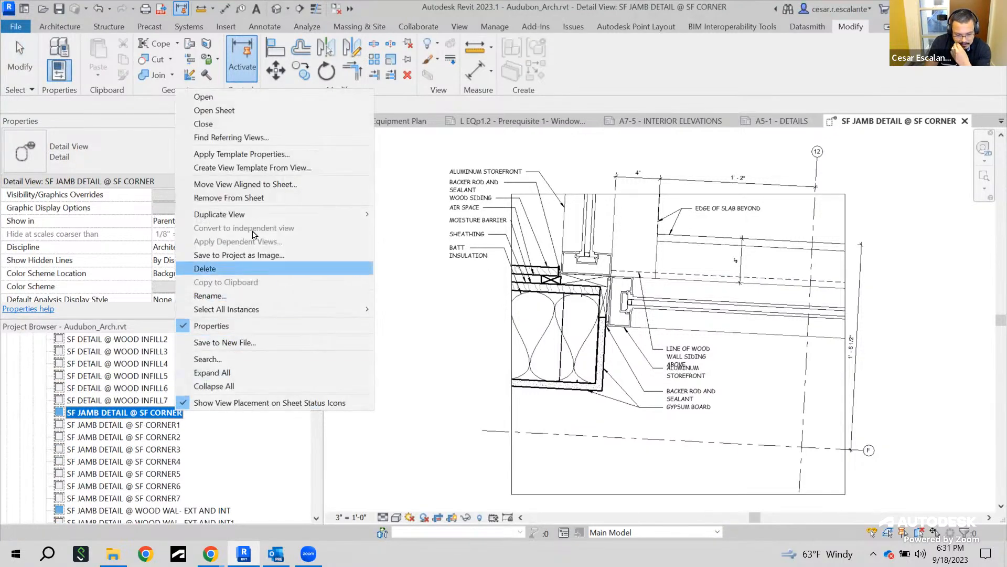
mouse_move(253, 215)
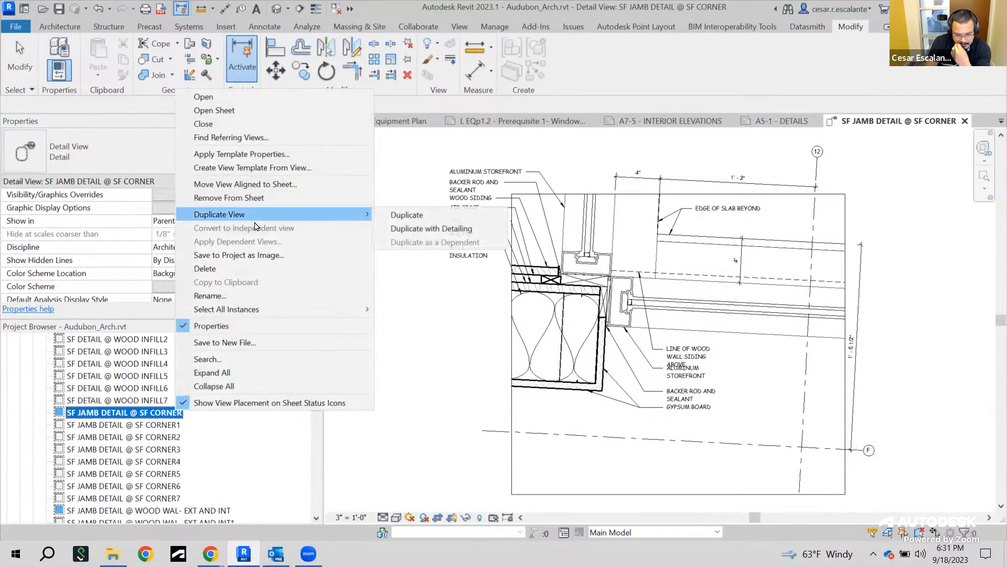
click(401, 214)
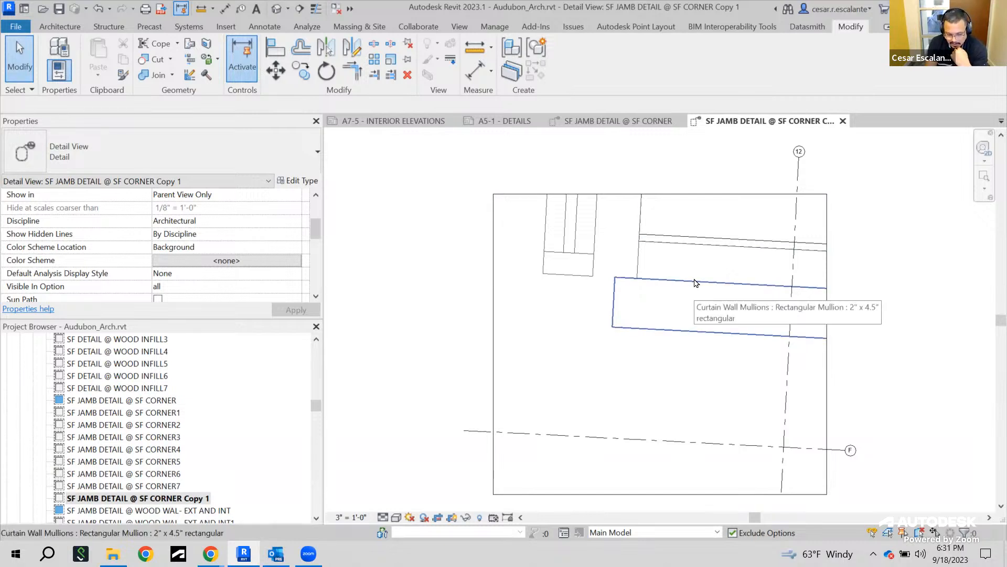
Compare SF JAMB DETAIL @ SF CORNER7 with the original SF corner jamb detail, inspecting its gypsum board filled region and notes
double_click(169, 487)
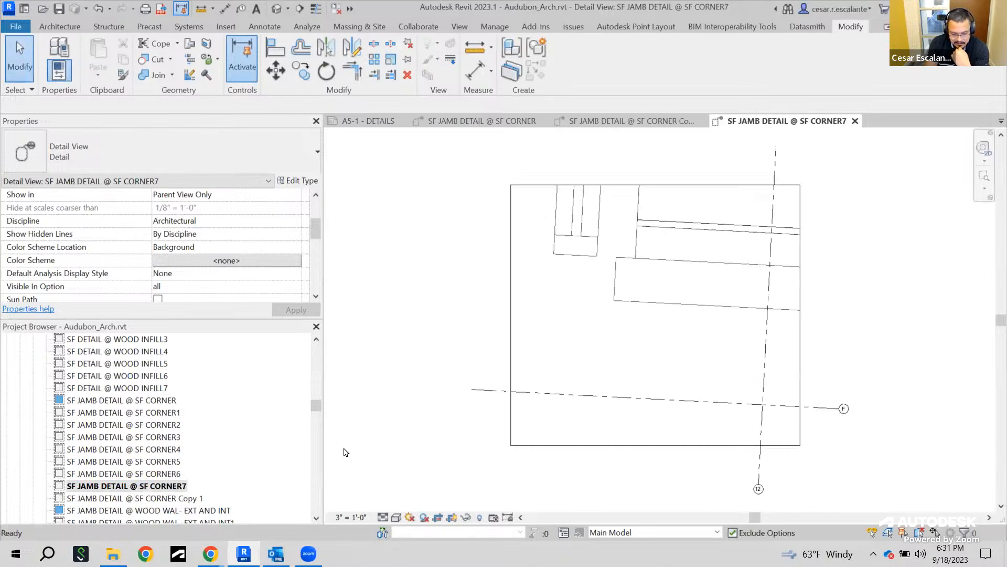
click(124, 401)
click(123, 400)
double_click(131, 401)
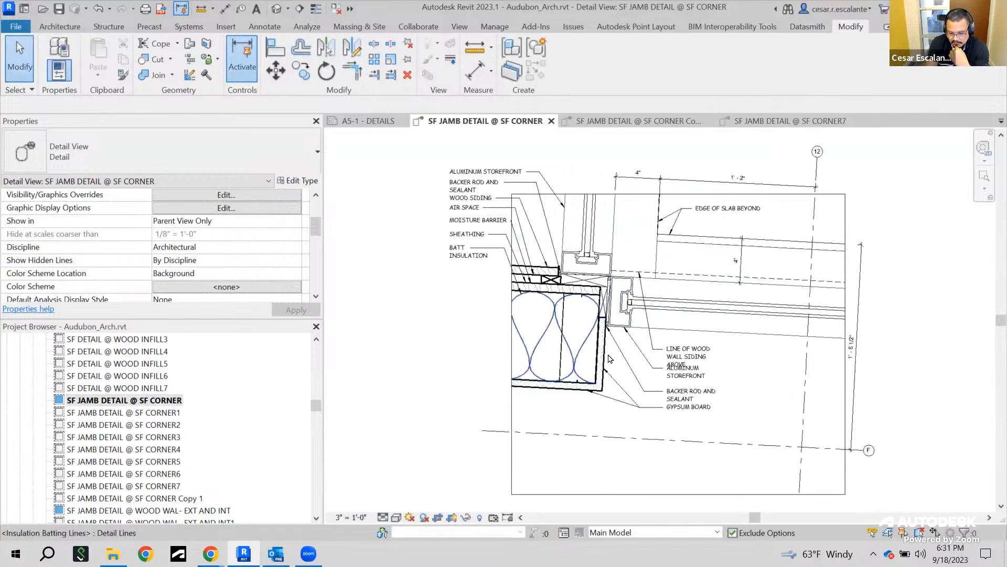
scroll(606, 354, up, 3)
click(603, 370)
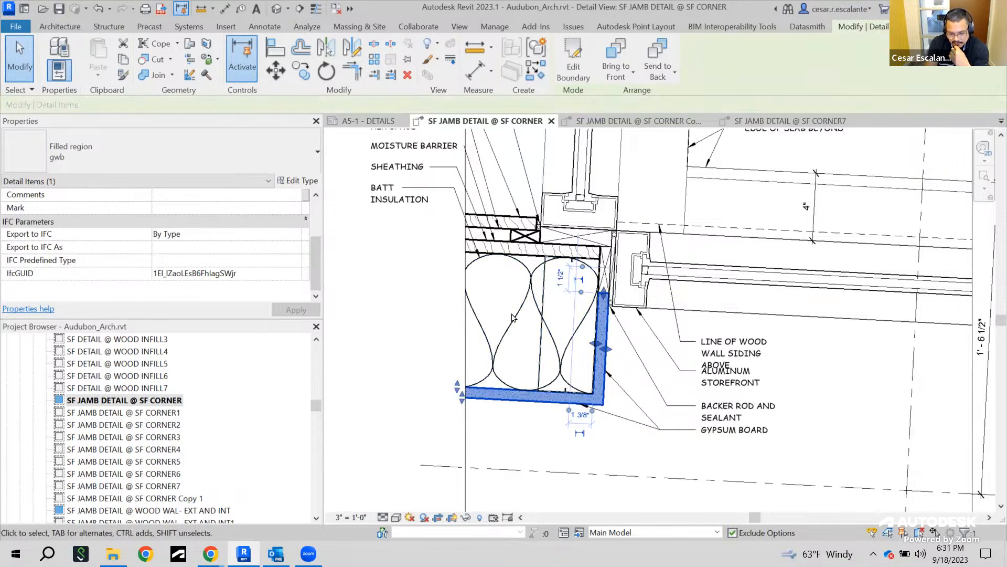
middle_drag(832, 382, 830, 405)
scroll(830, 406, down, 3)
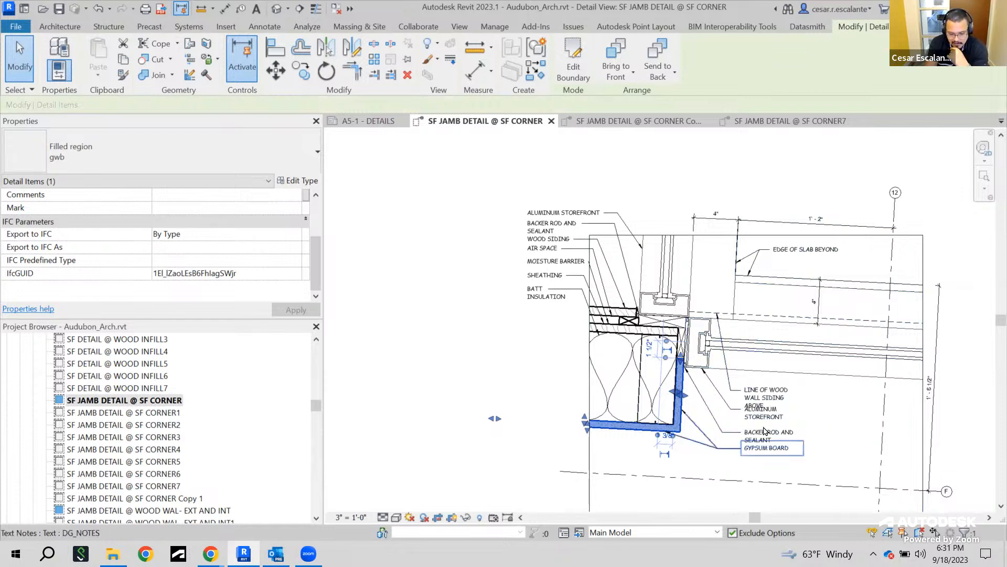
Close the open detail, sheet and elevation view tabs
click(790, 121)
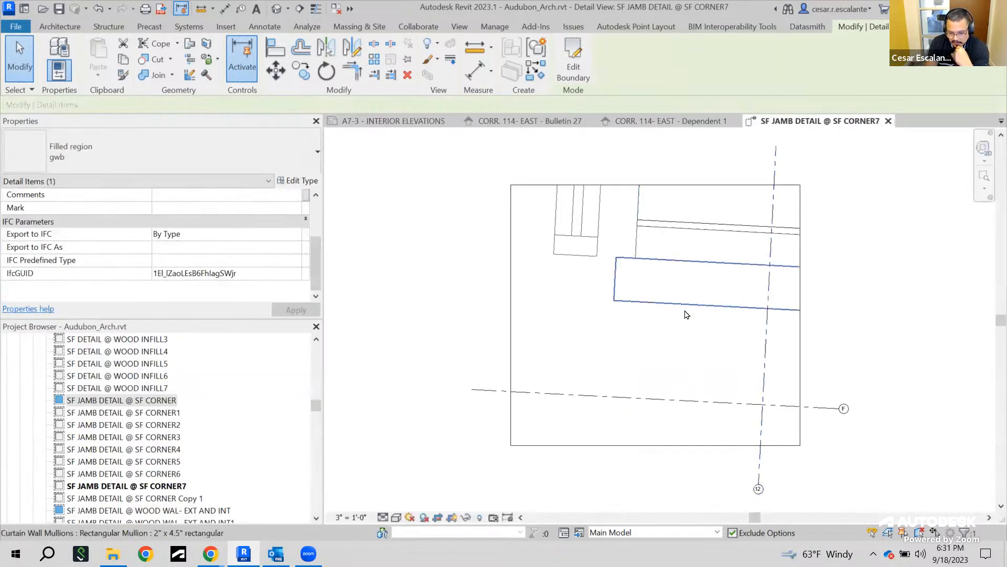
click(887, 123)
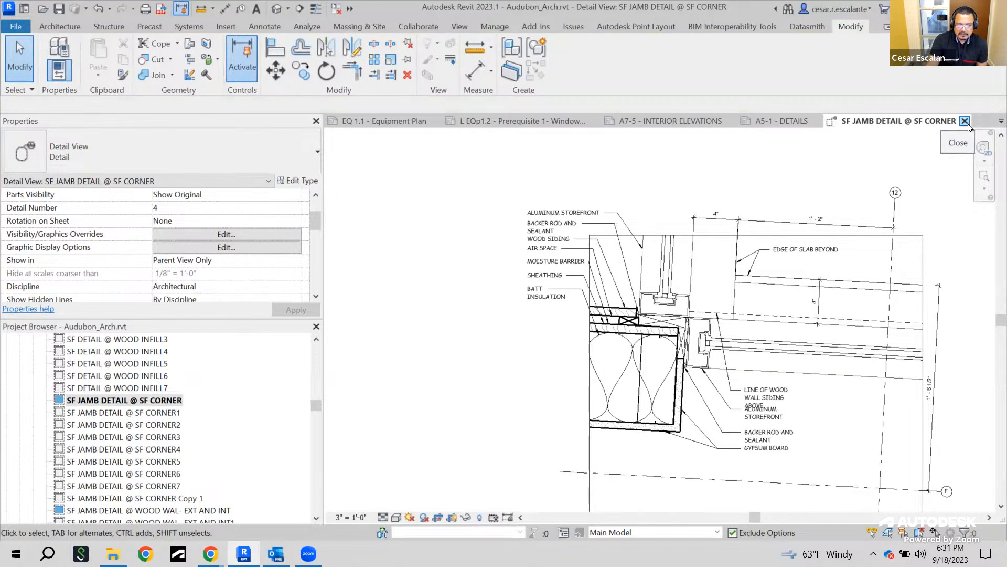
click(965, 121)
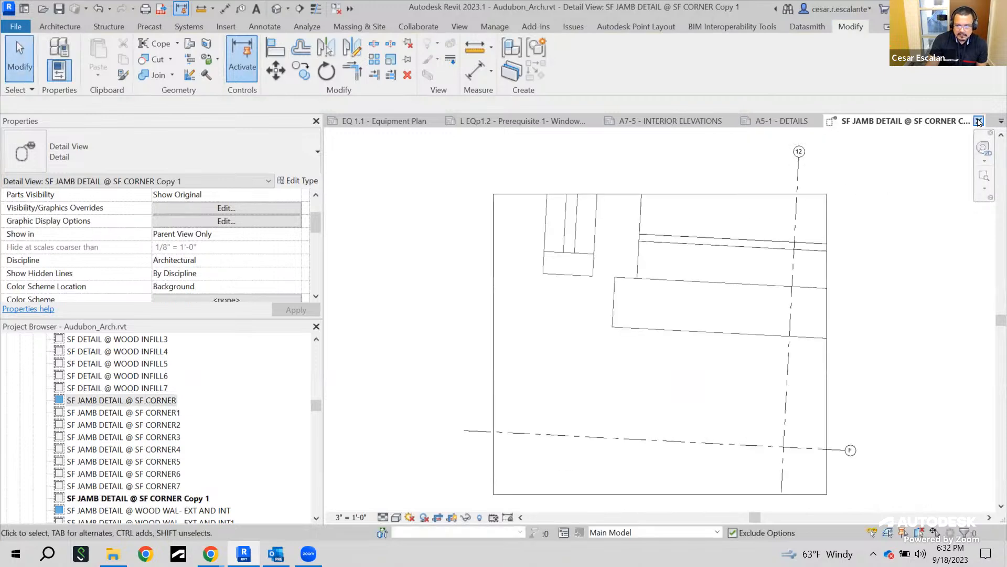
click(979, 121)
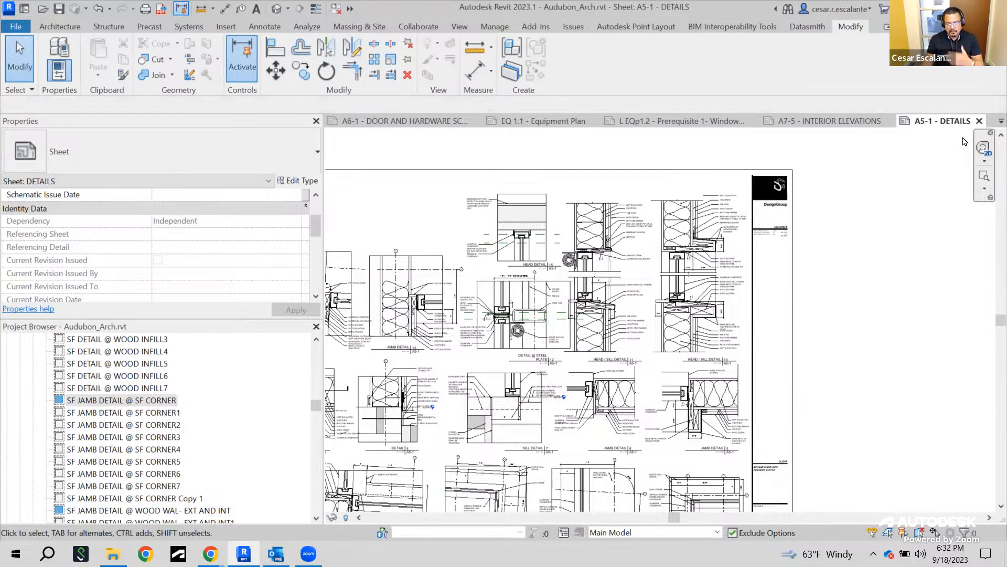
click(979, 120)
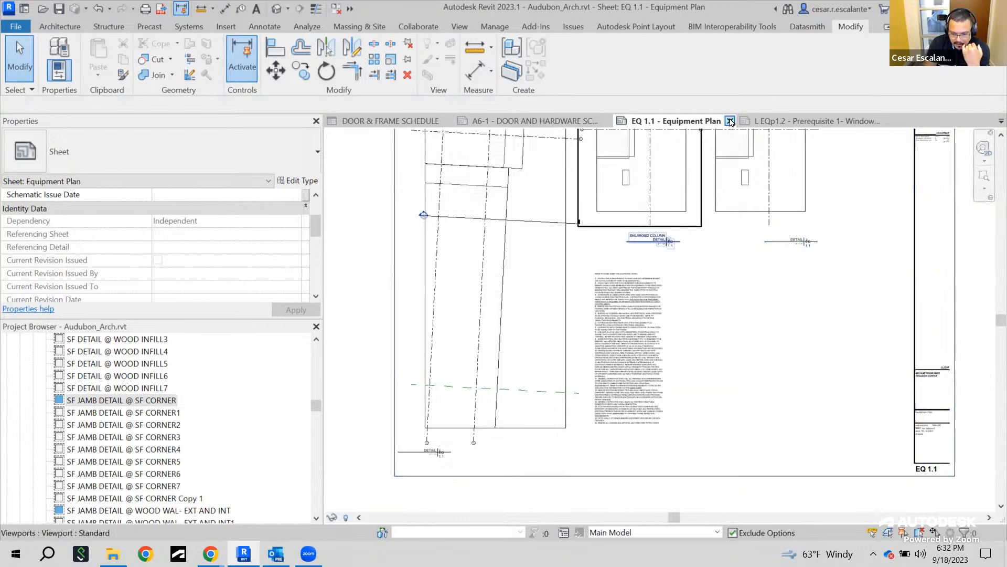
click(730, 122)
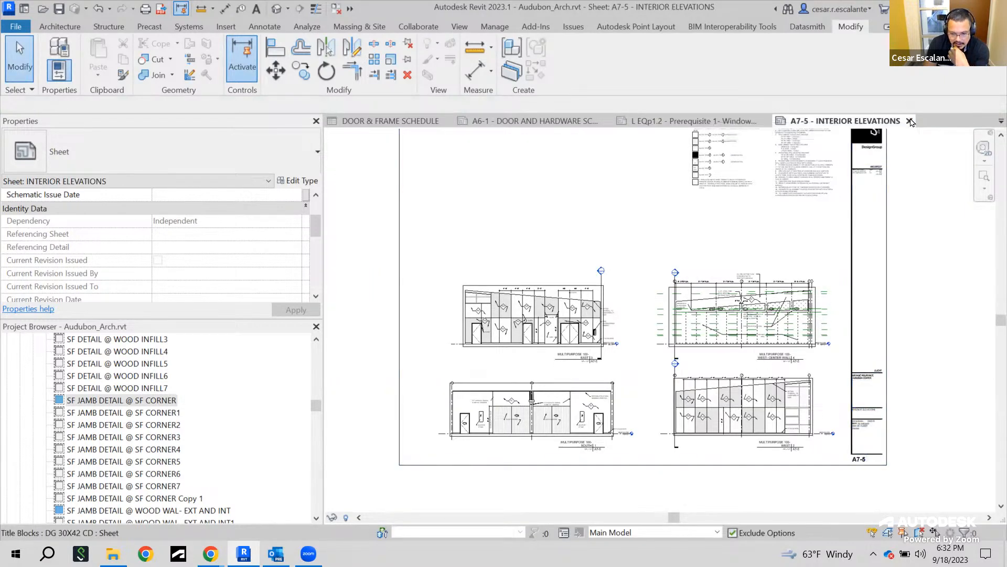
click(909, 122)
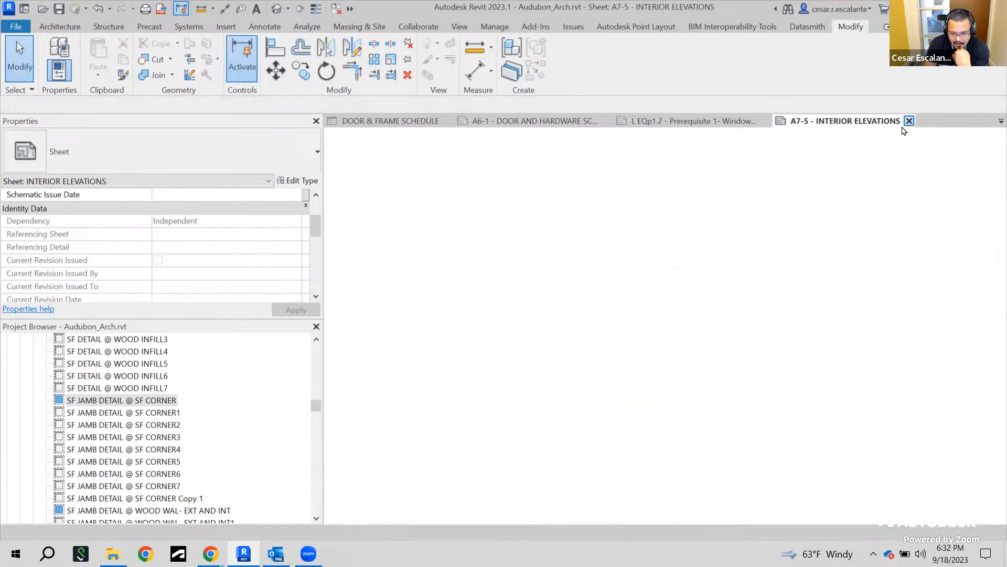
click(869, 121)
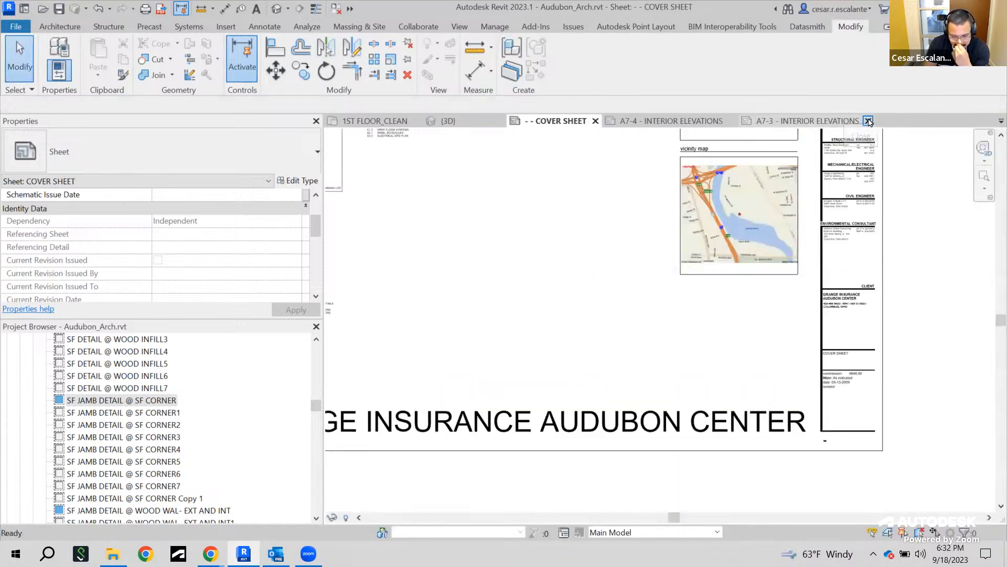
click(868, 121)
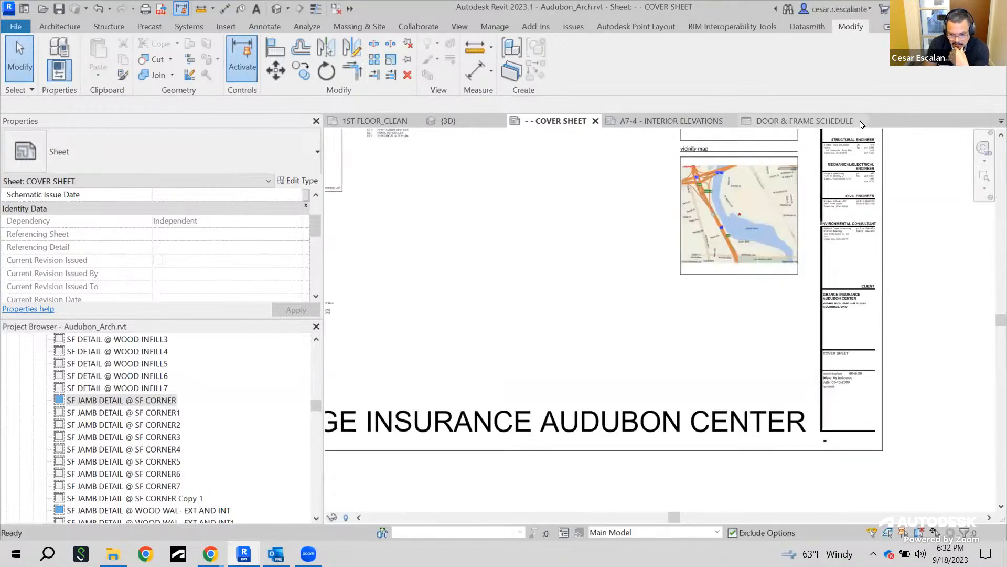
click(863, 120)
click(881, 124)
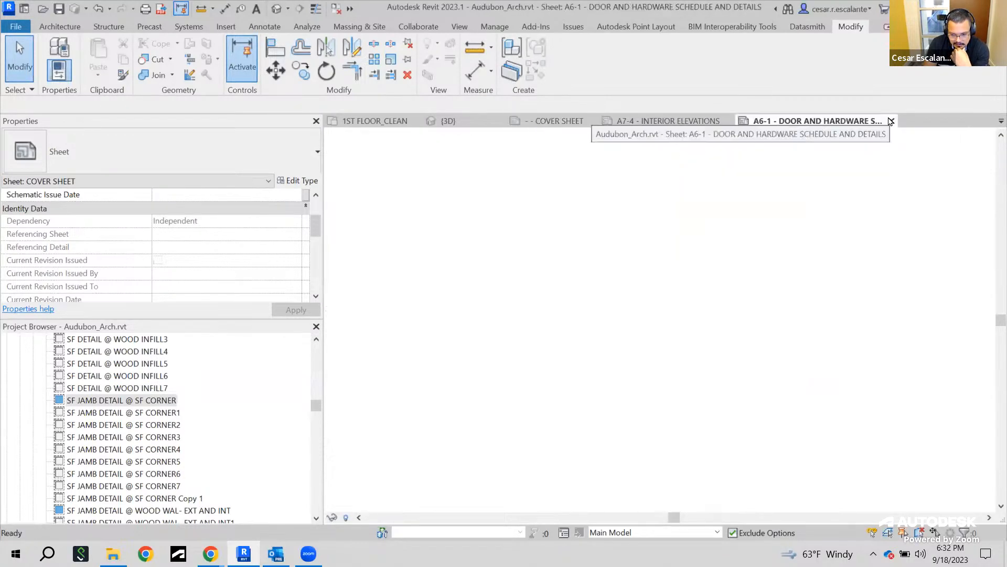
click(892, 123)
click(892, 123)
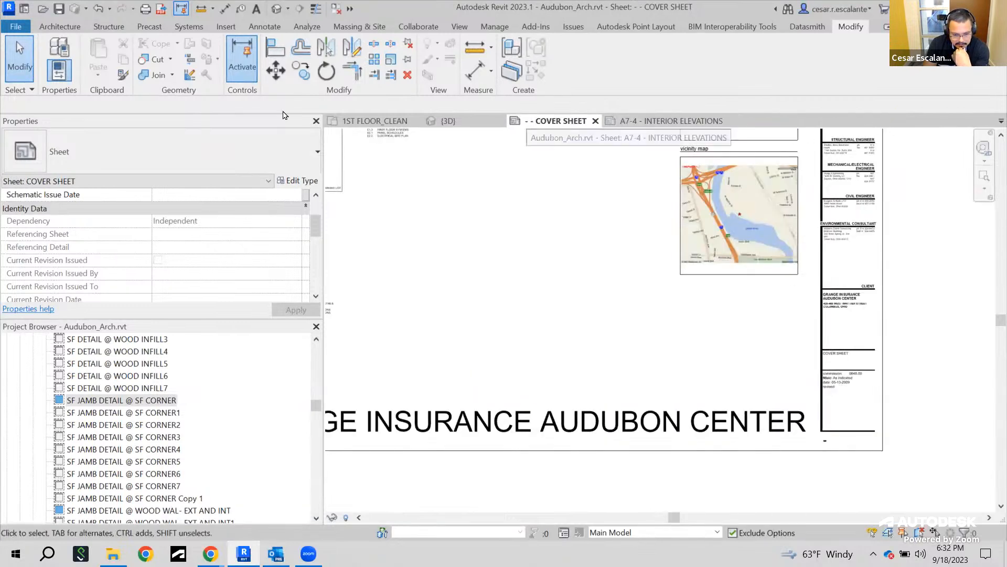
click(408, 75)
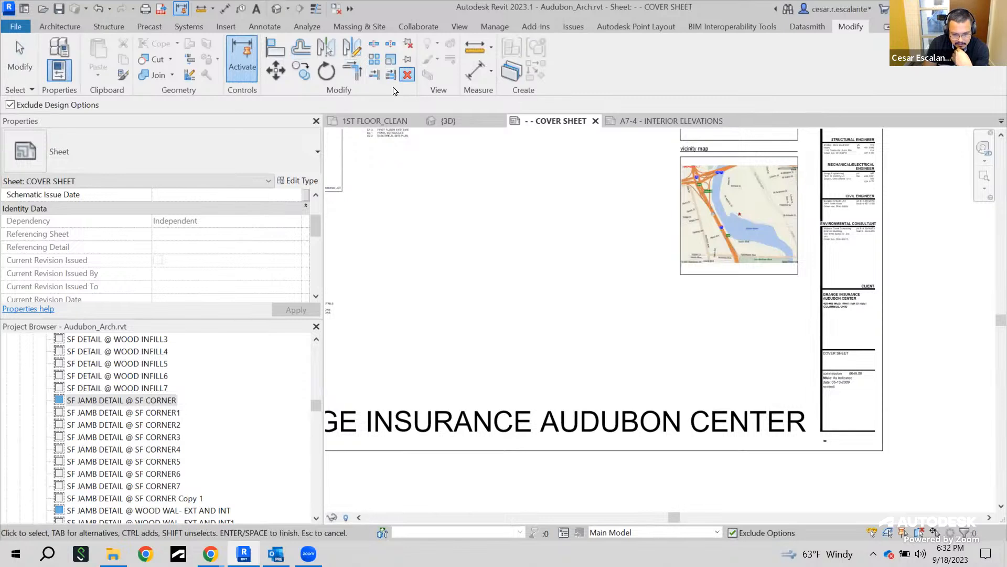
Close all inactive views so only the cover sheet stays open
key(Escape)
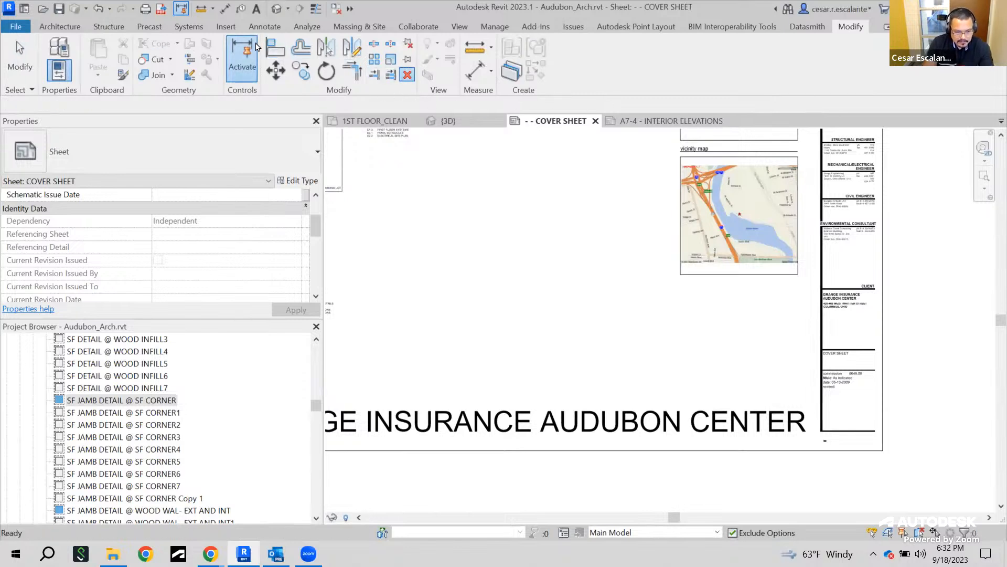
click(336, 9)
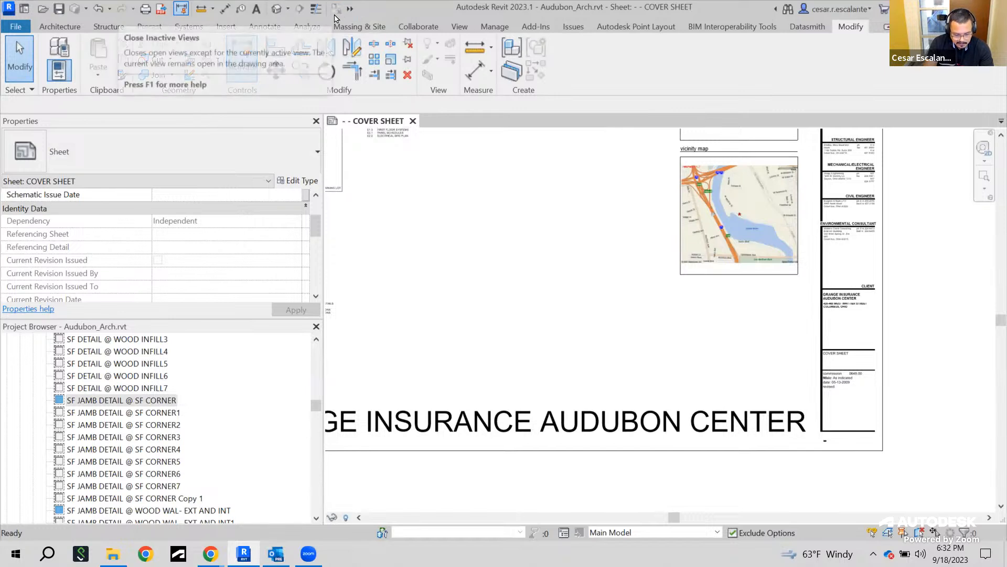
mouse_move(343, 3)
mouse_down()
mouse_move(340, 15)
mouse_move(334, 5)
mouse_up()
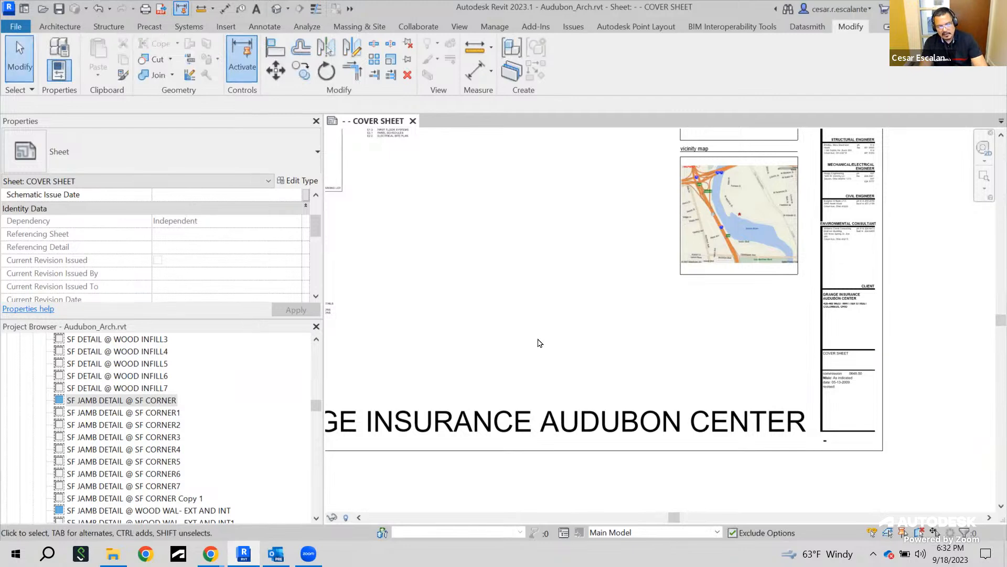
Open the 1ST FLOOR_CLEAN floor plan from the _Floor Plans group
mouse_move(317, 407)
mouse_down()
mouse_move(322, 352)
mouse_move(325, 359)
mouse_up()
drag(324, 354, 324, 349)
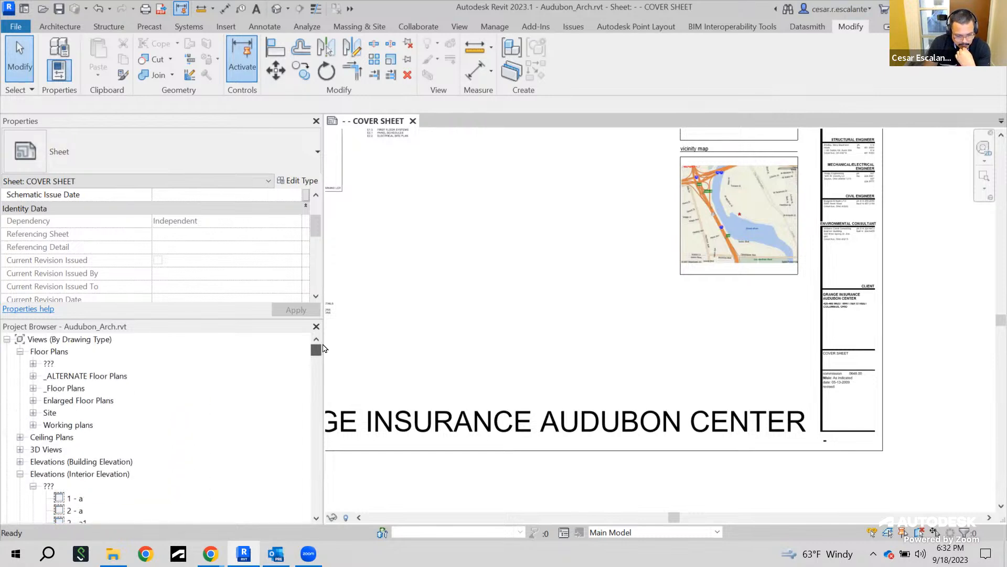
click(33, 387)
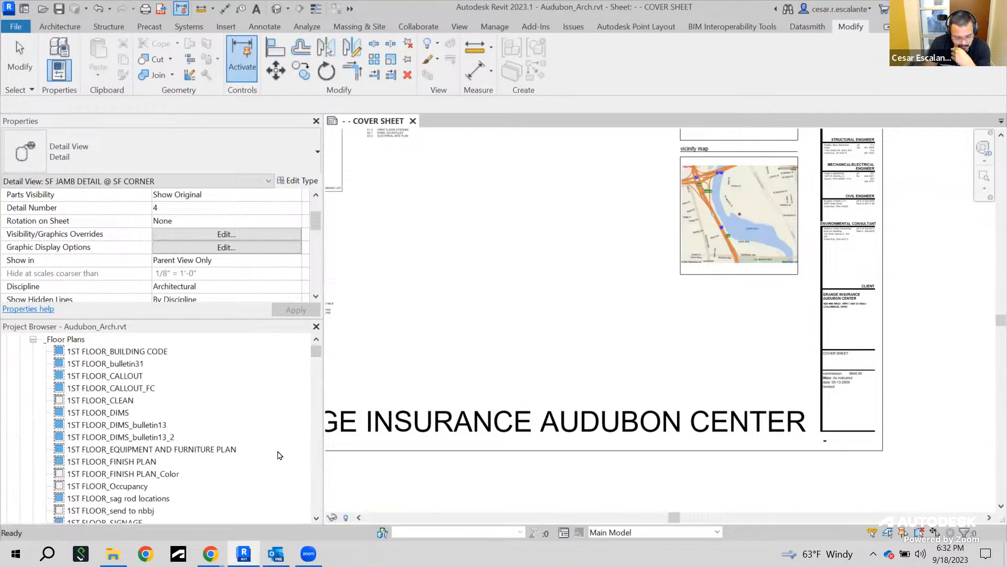
click(107, 400)
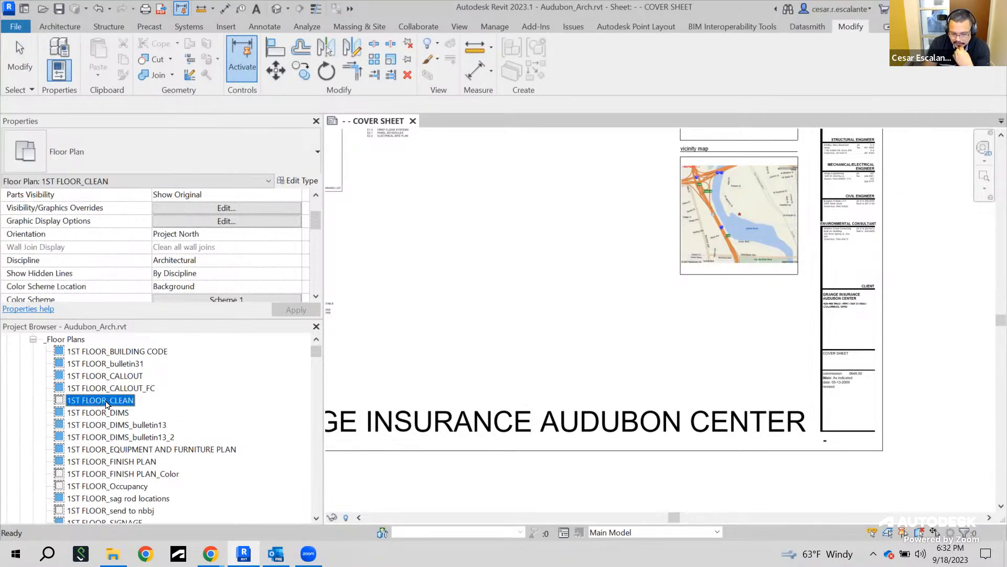
double_click(107, 402)
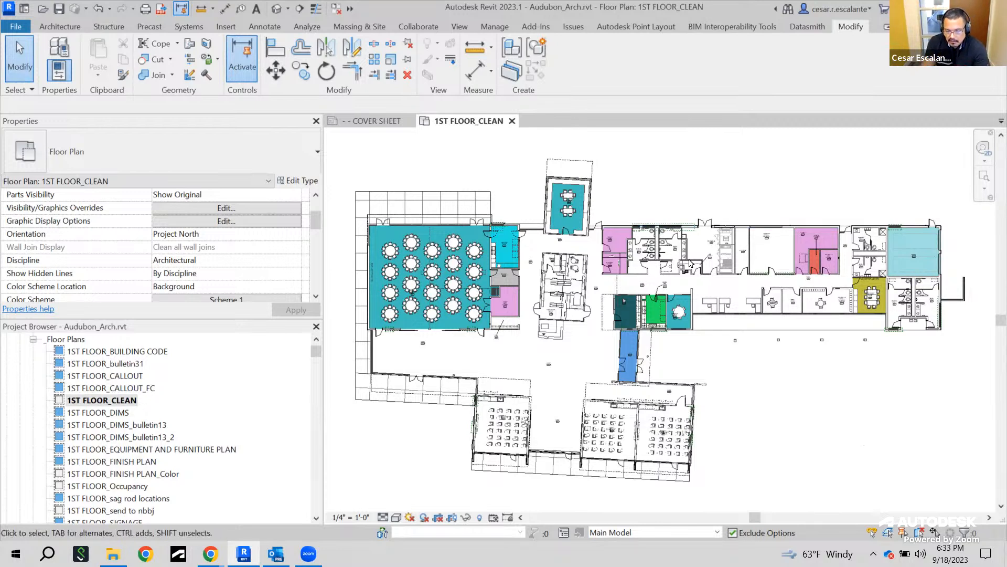
Examine the first-floor plan, inspecting an office partition wall's properties and the surrounding rooms
scroll(763, 300, up, 2)
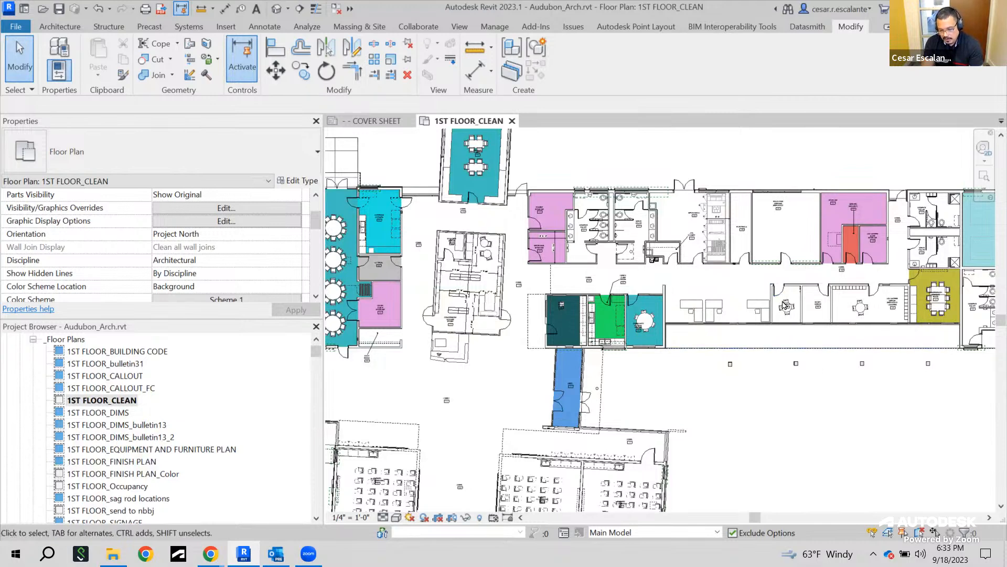
scroll(781, 284, up, 8)
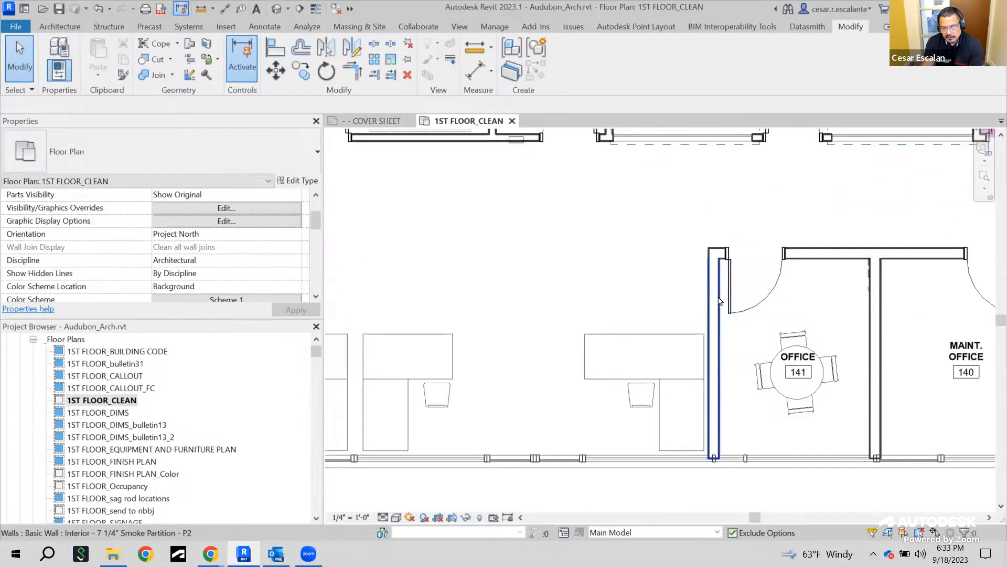
click(720, 303)
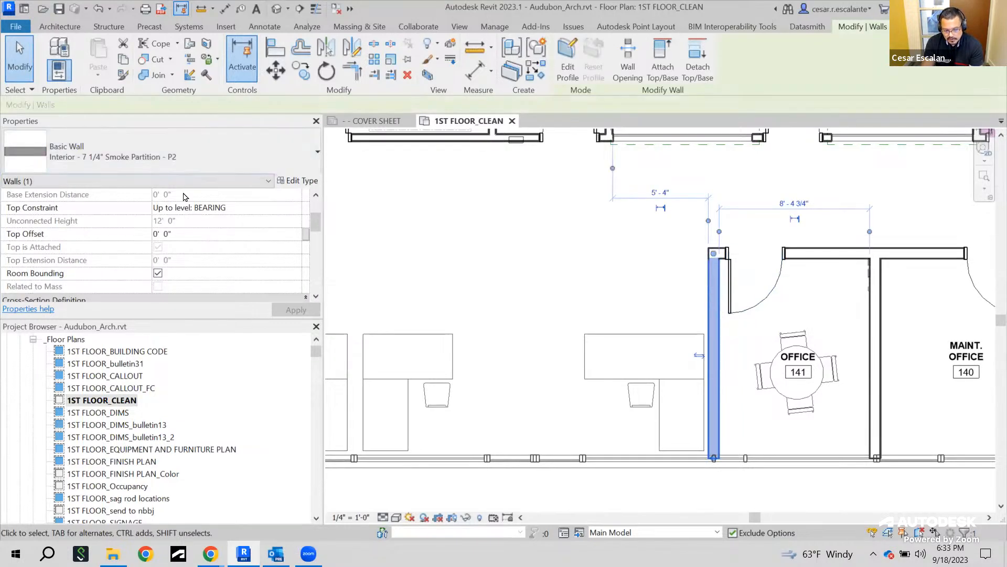
mouse_move(317, 222)
mouse_down()
mouse_move(318, 211)
mouse_move(319, 289)
mouse_move(318, 209)
mouse_up()
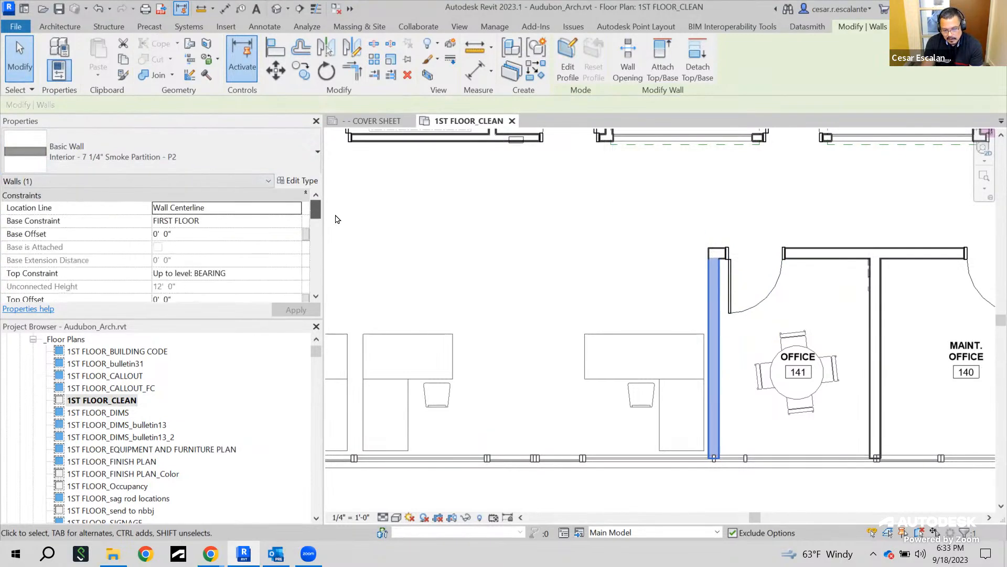
click(568, 252)
scroll(569, 252, down, 4)
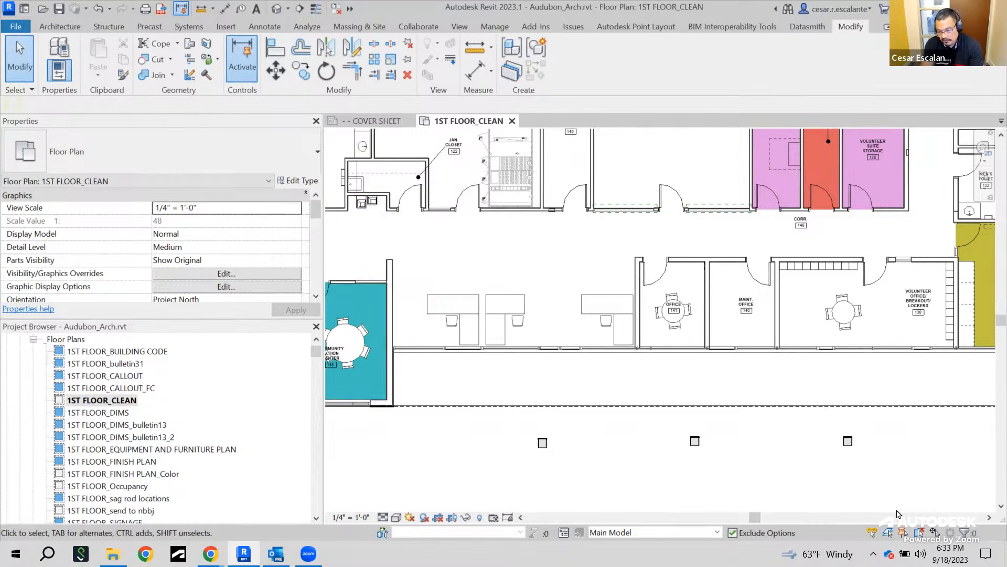
scroll(881, 431, down, 4)
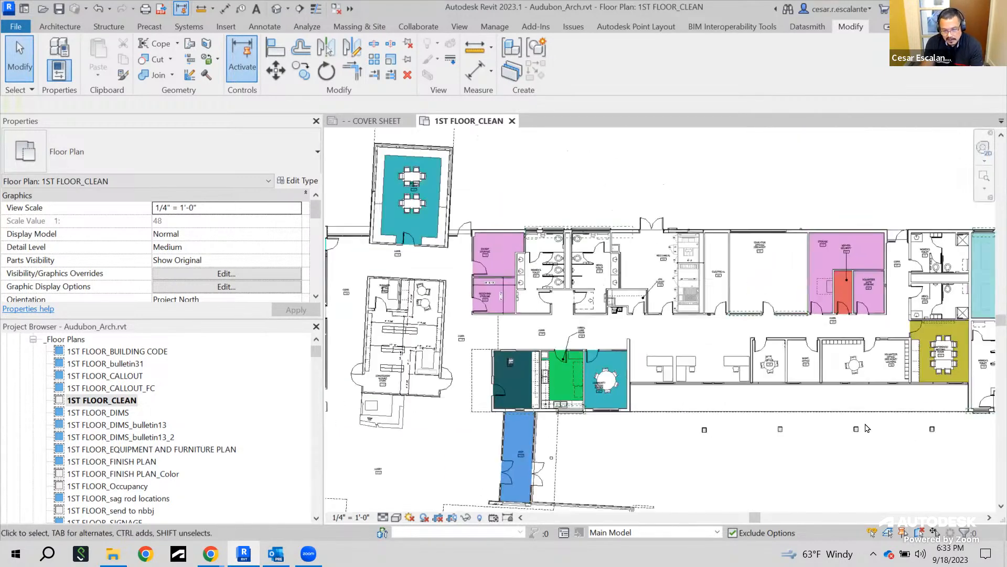
scroll(824, 312, up, 5)
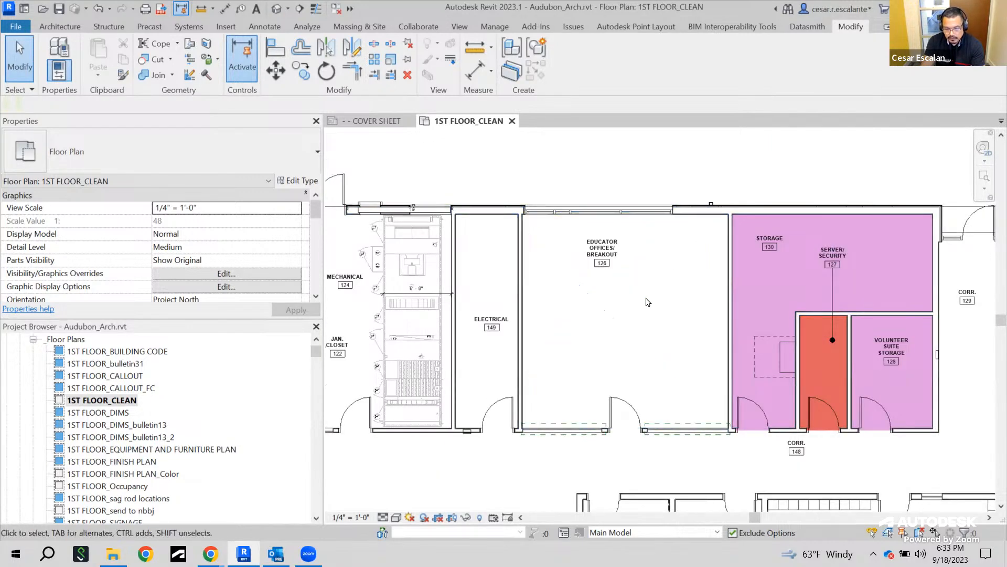
scroll(745, 300, down, 3)
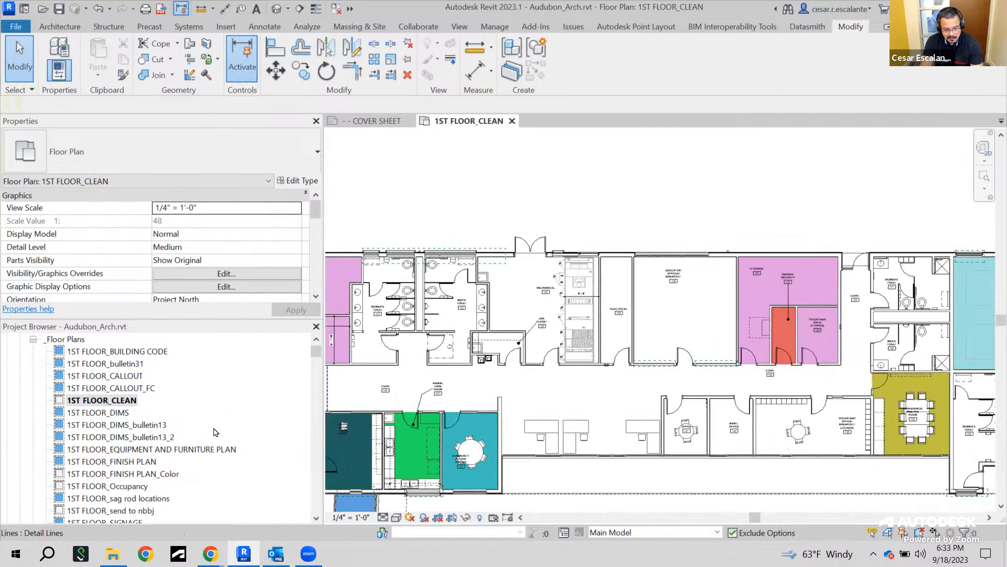
scroll(231, 417, up, 2)
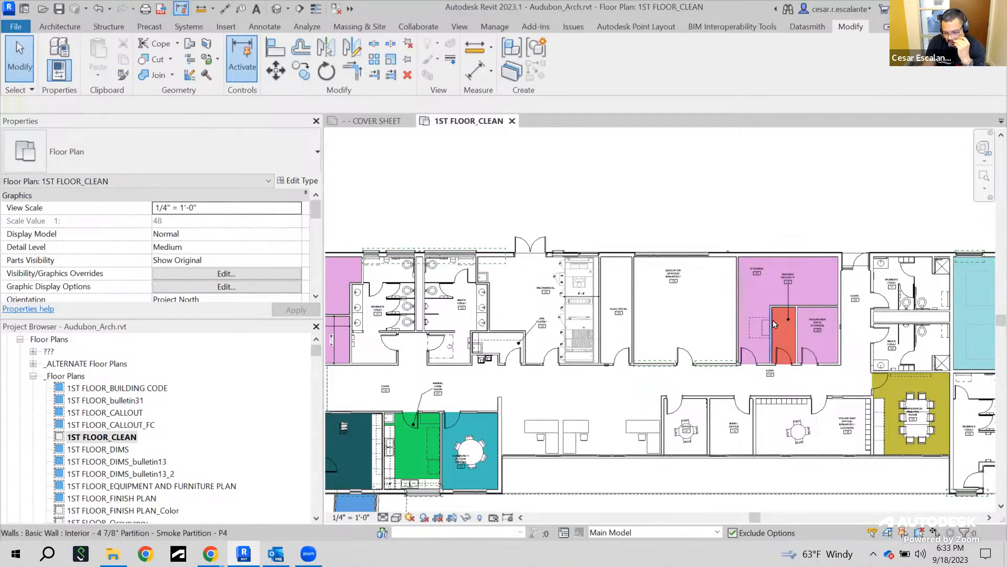
scroll(774, 320, up, 4)
middle_drag(682, 328, 939, 308)
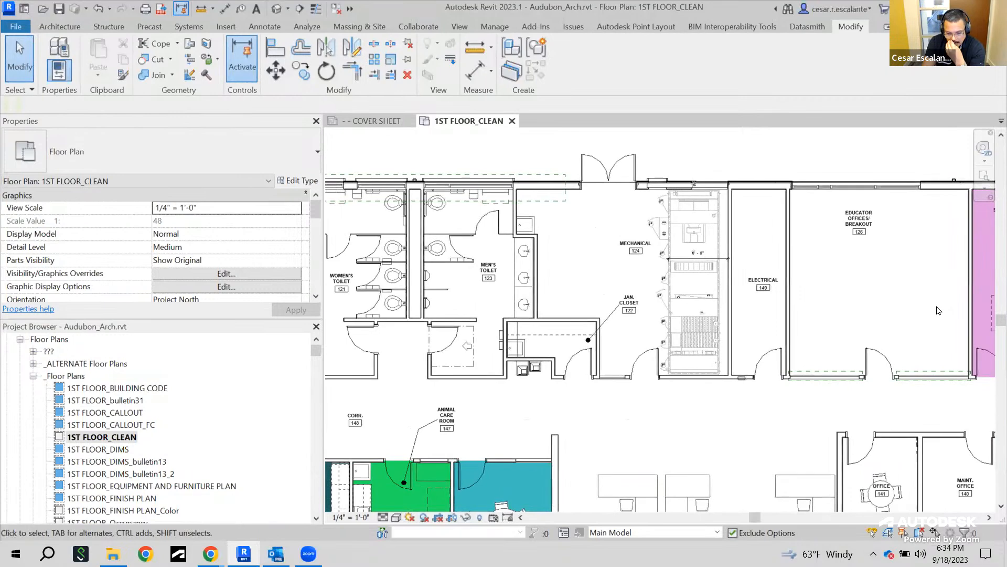
scroll(939, 310, down, 3)
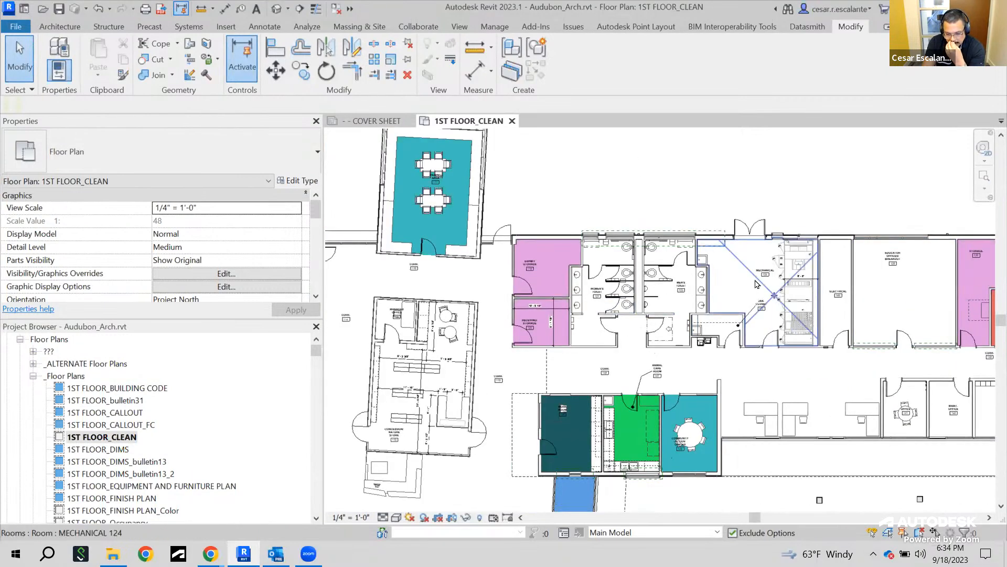
Select the Men's Toilet room and review its identity data and finish properties
click(669, 299)
scroll(726, 329, up, 2)
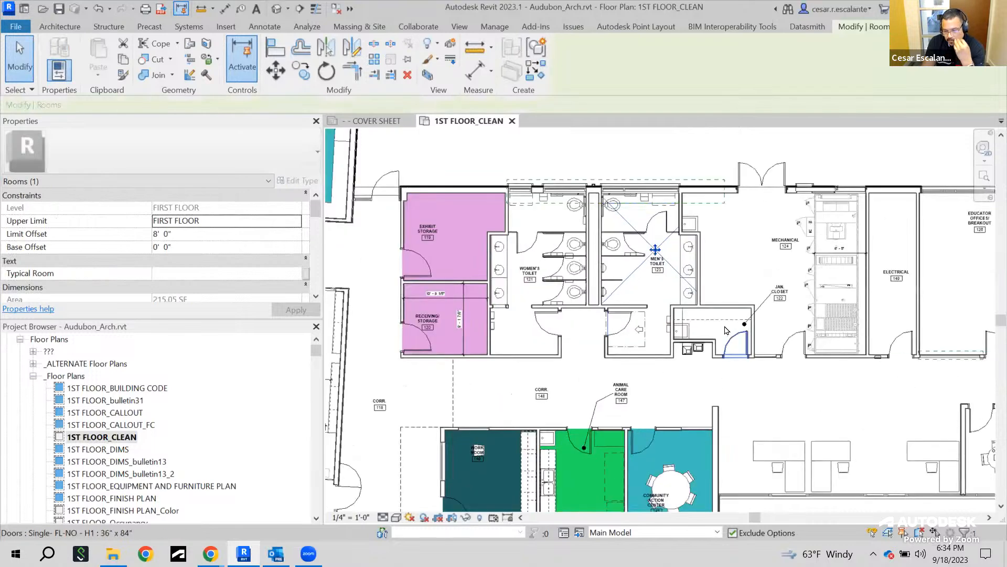
scroll(725, 330, up, 2)
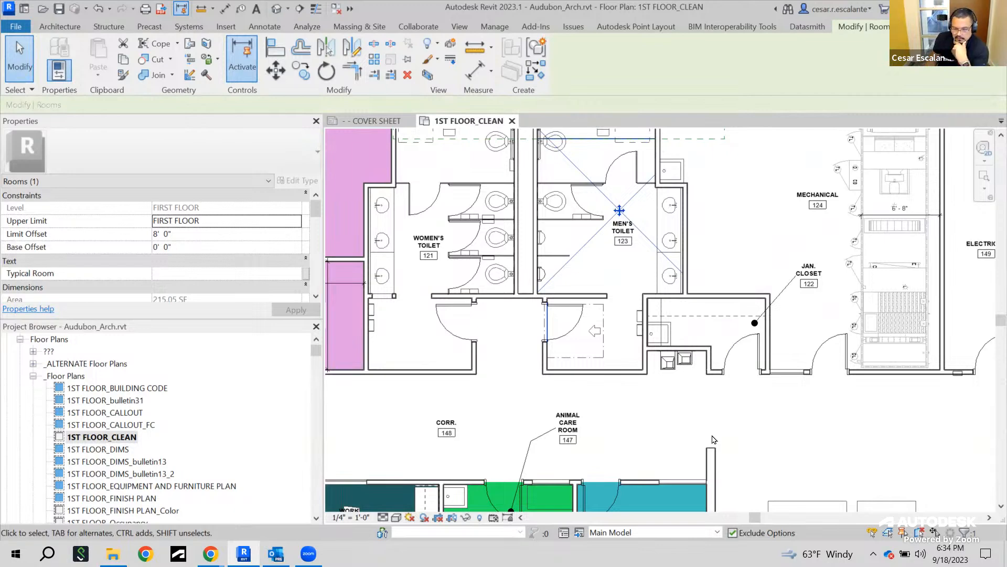
middle_drag(708, 321, 738, 411)
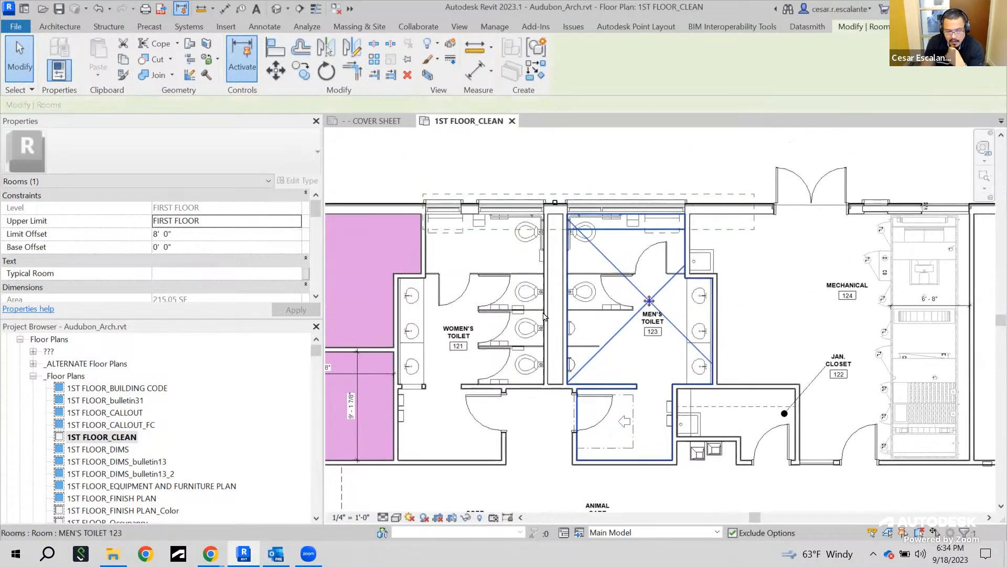
drag(316, 210, 321, 237)
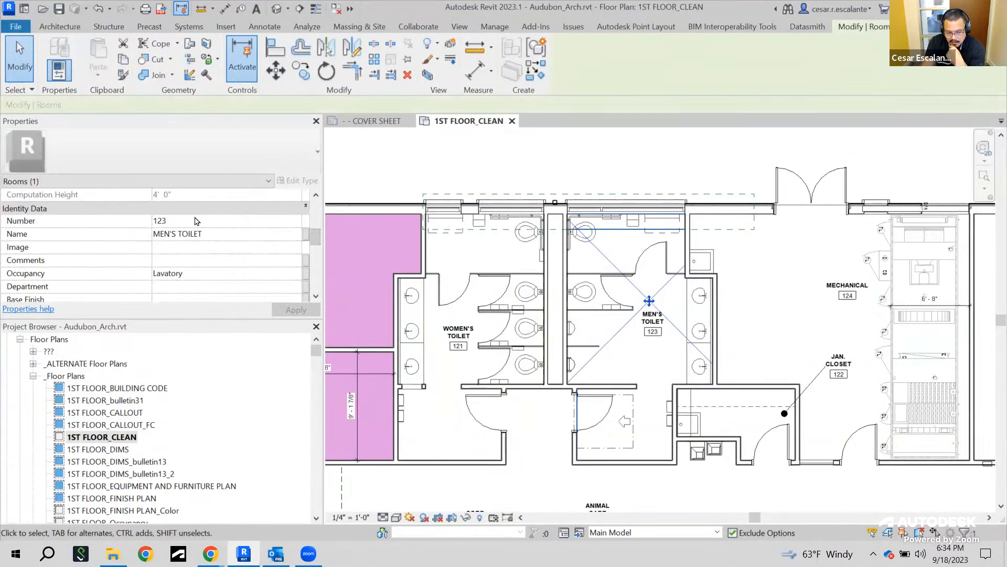
scroll(212, 265, down, 5)
scroll(212, 267, up, 2)
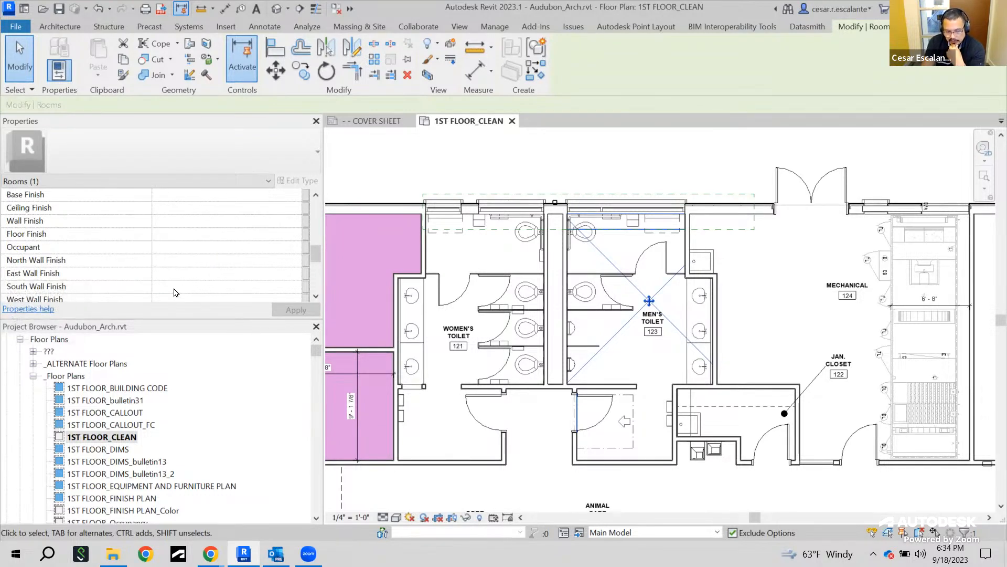
scroll(187, 284, down, 5)
scroll(186, 285, up, 2)
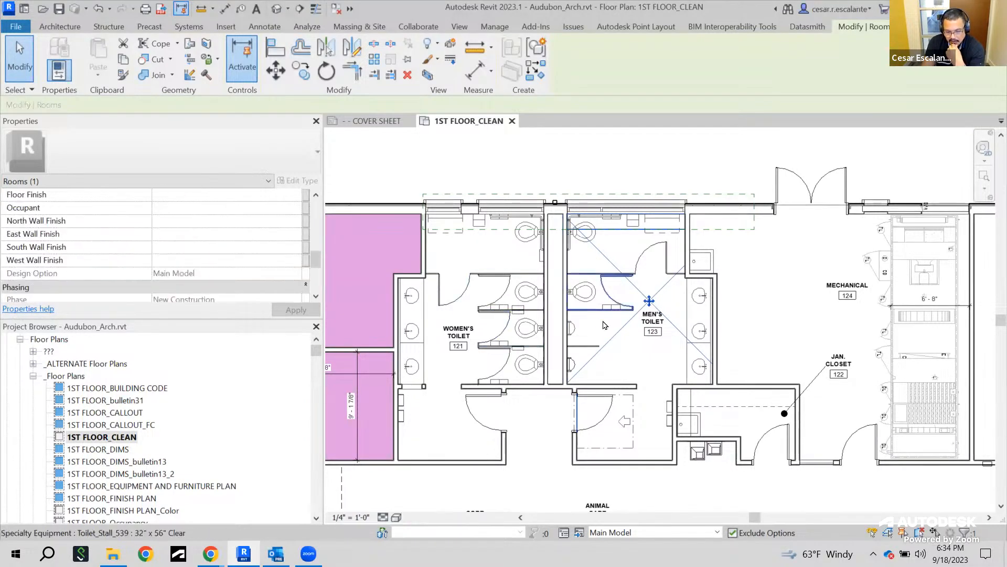
scroll(603, 325, down, 3)
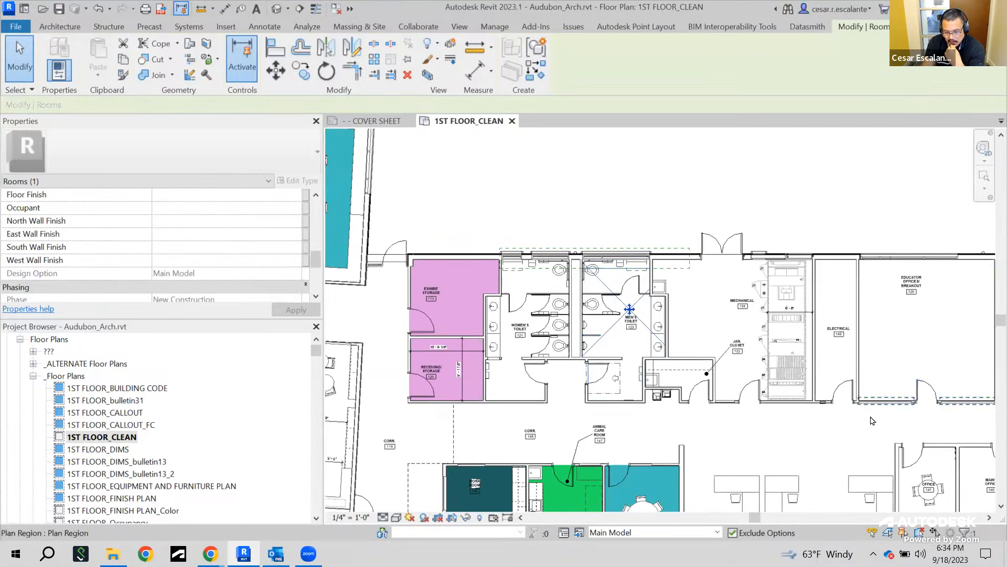
middle_drag(823, 429, 716, 437)
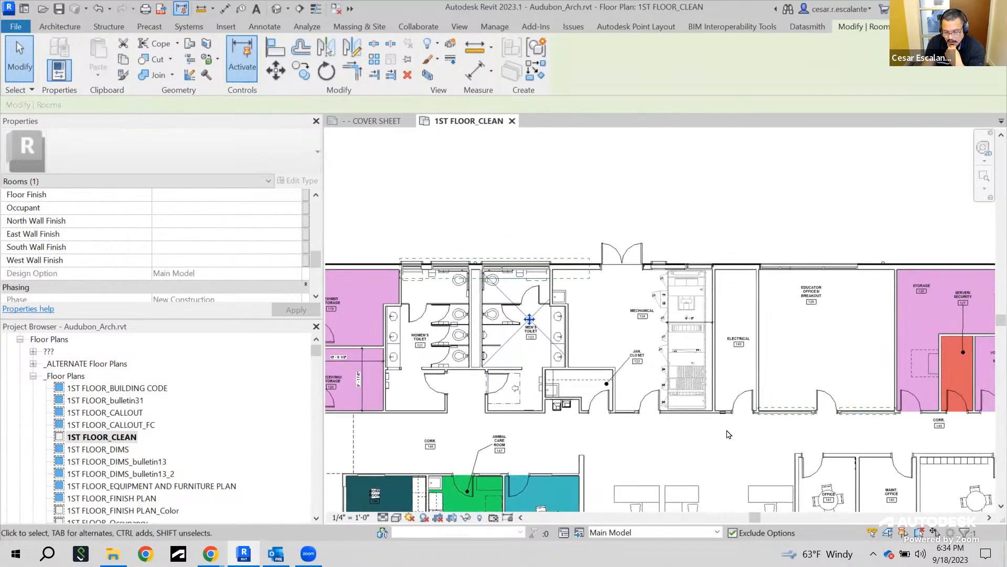
scroll(728, 431, down, 3)
middle_drag(730, 428, 677, 362)
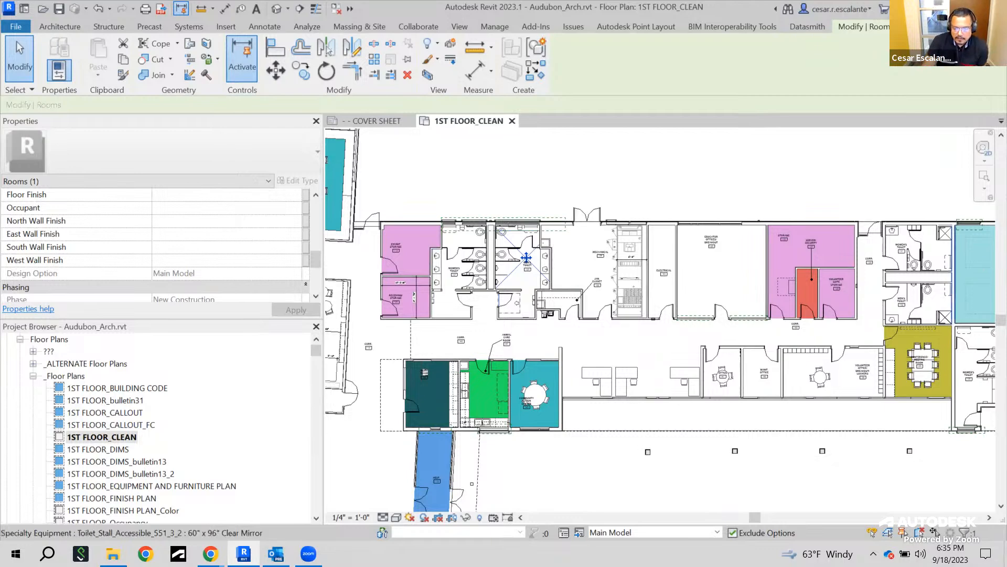
Start a new Schedule/Quantities schedule and choose the Rooms category
click(471, 27)
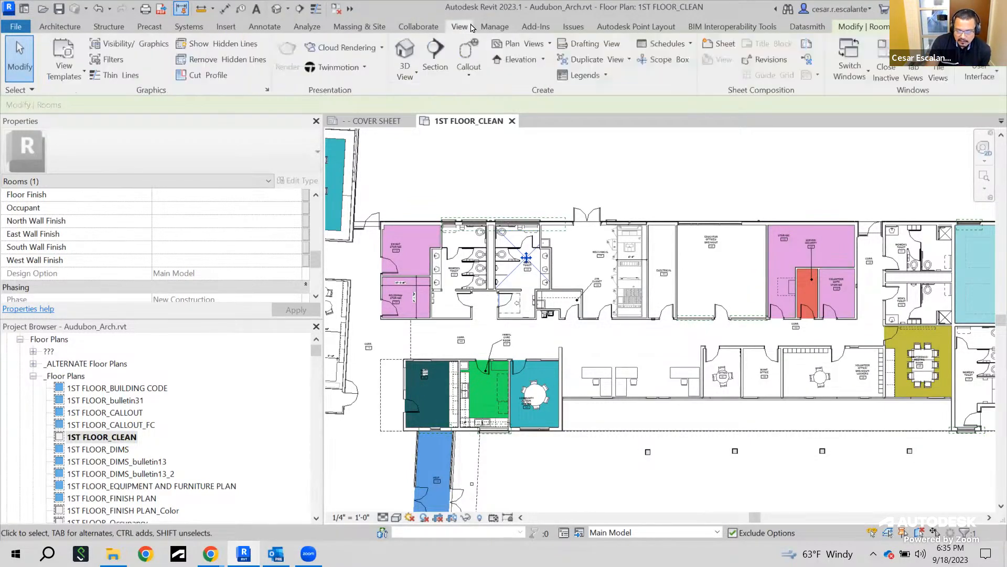
click(672, 47)
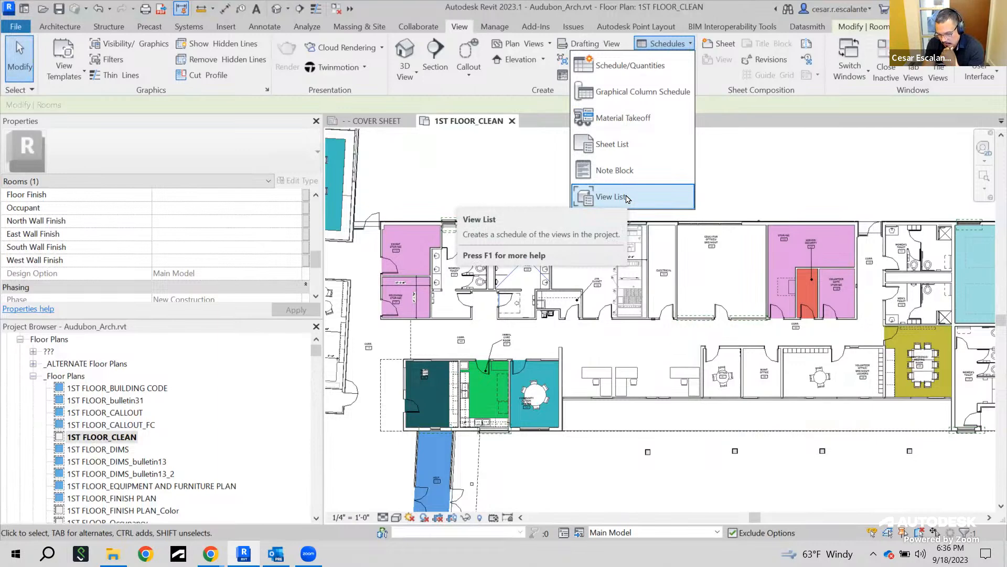
click(625, 68)
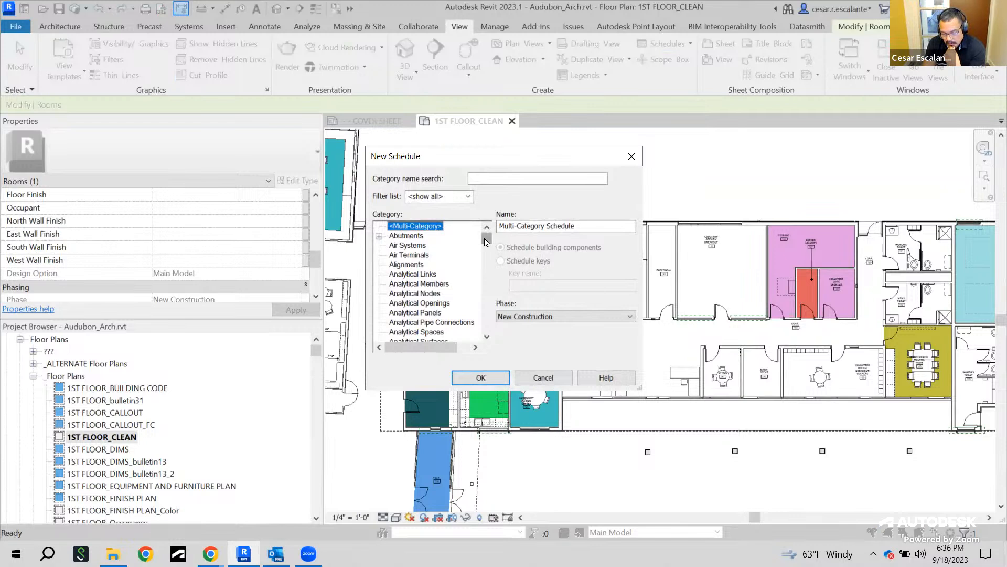
drag(486, 242, 485, 305)
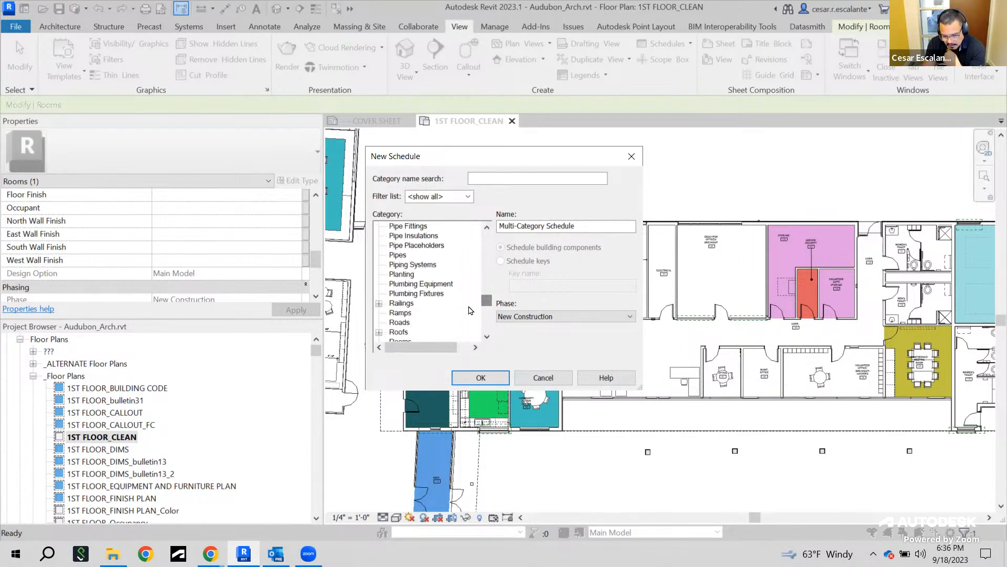
scroll(425, 326, down, 1)
click(428, 324)
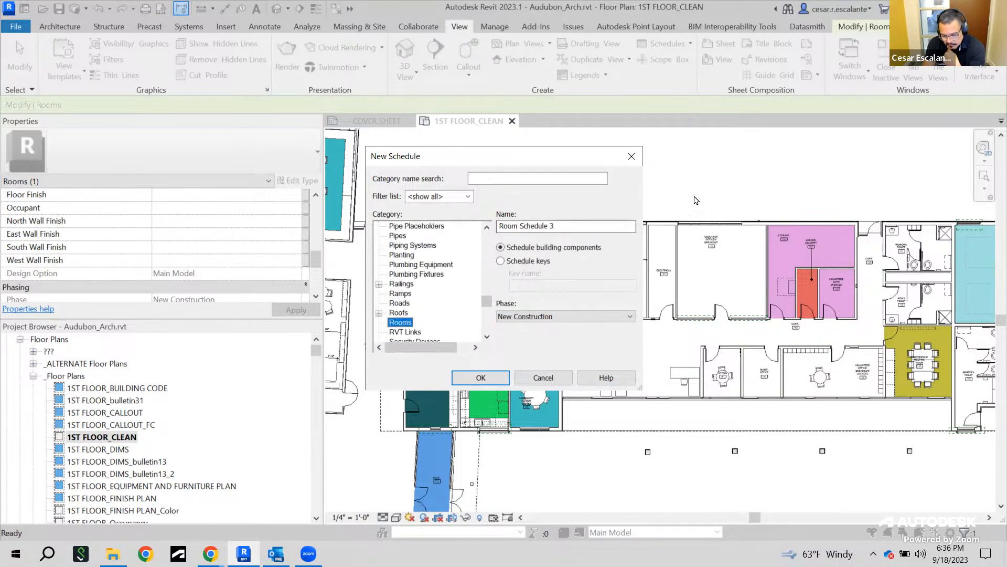
Name the room schedule "Finish Schedule" and create it
click(570, 227)
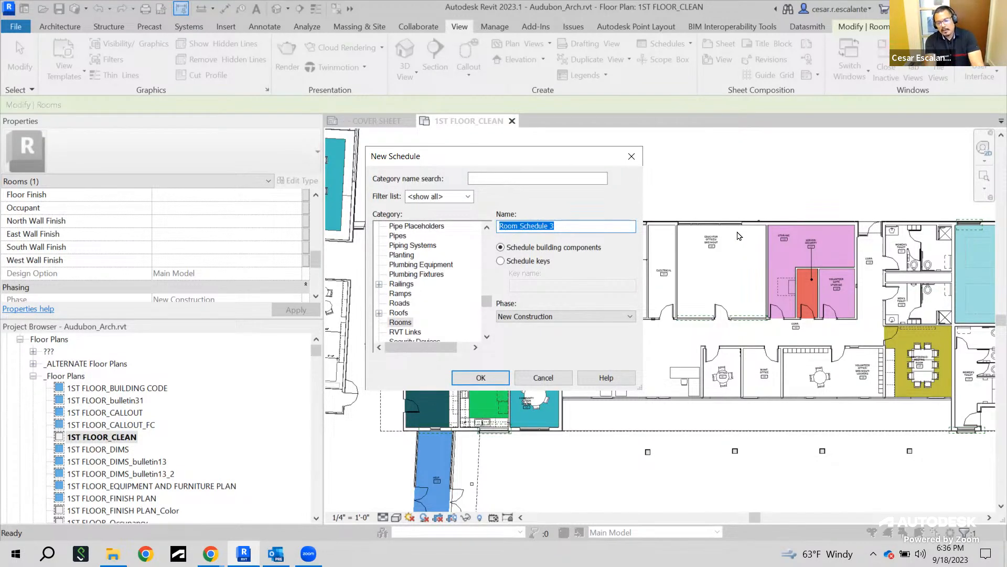
text(inTERI)
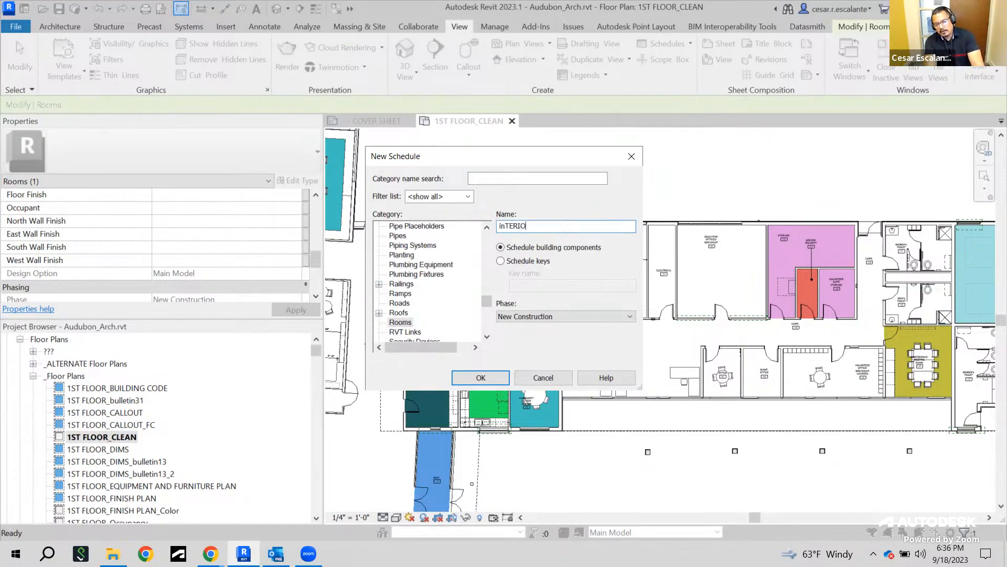
key(ctrl+a)
key(BackSpace)
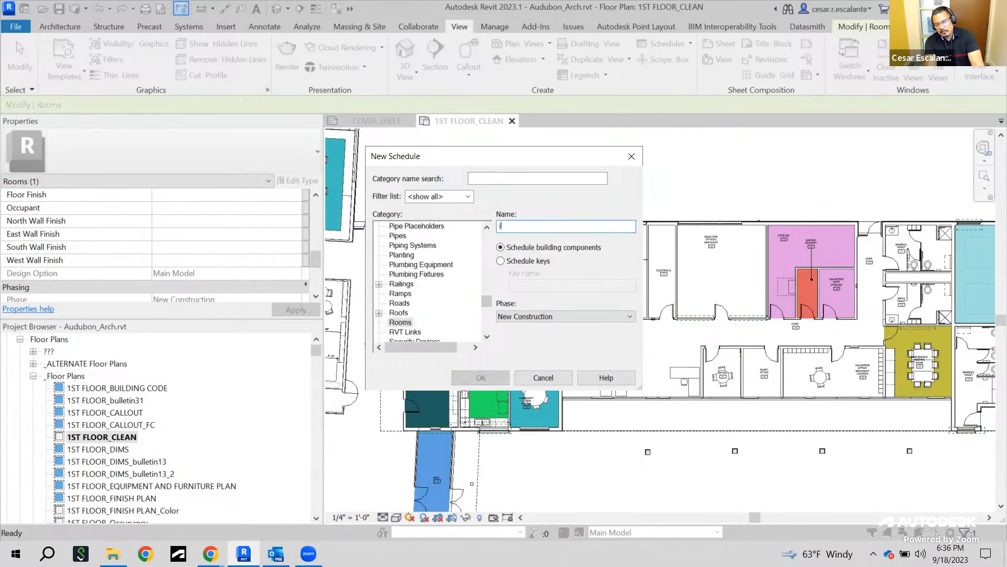
text(fINI)
key(BackSpace)
key(BackSpace)
key(Caps_Lock)
text(Finish S)
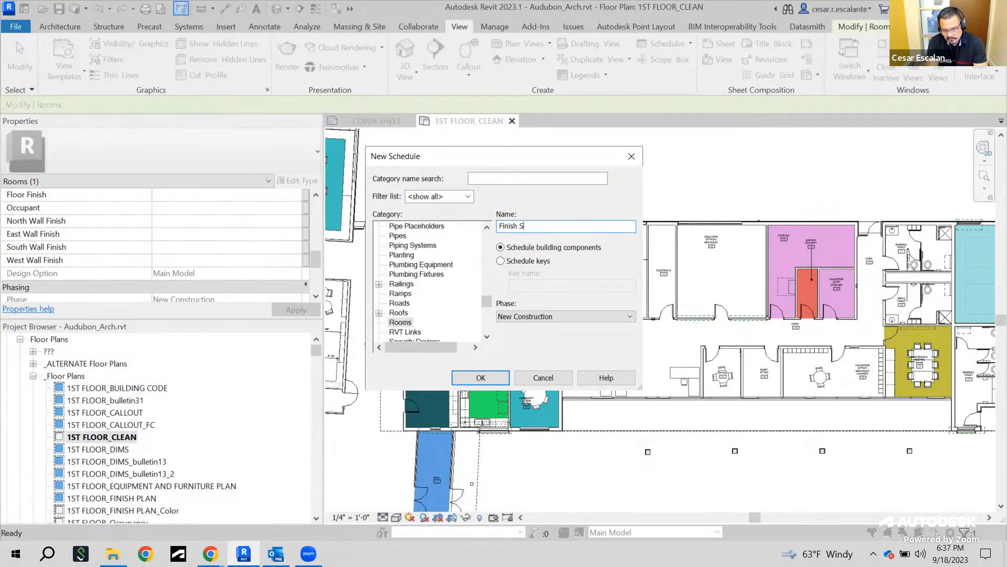
key(BackSpace)
key(BackSpace)
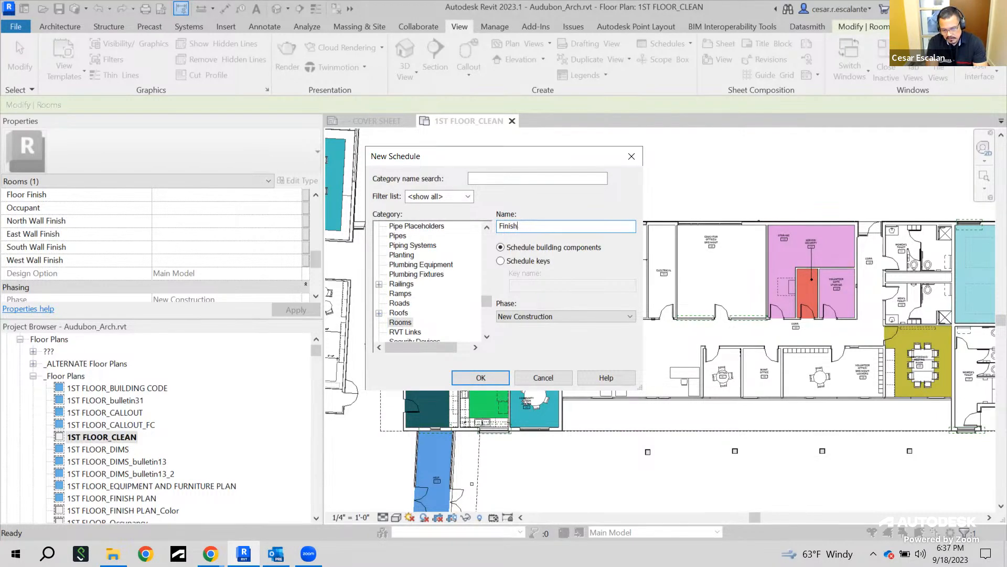
text(Schedule)
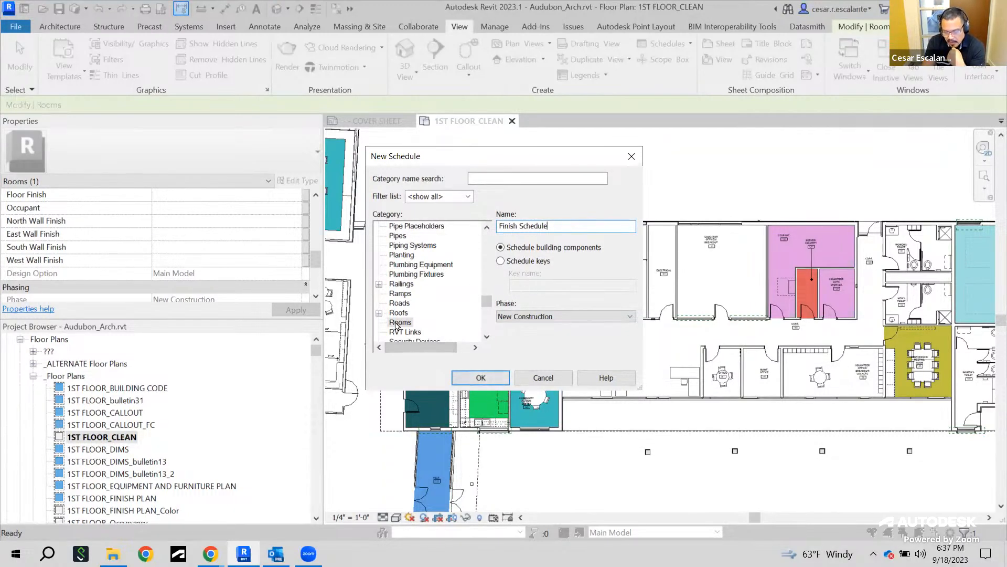
click(485, 377)
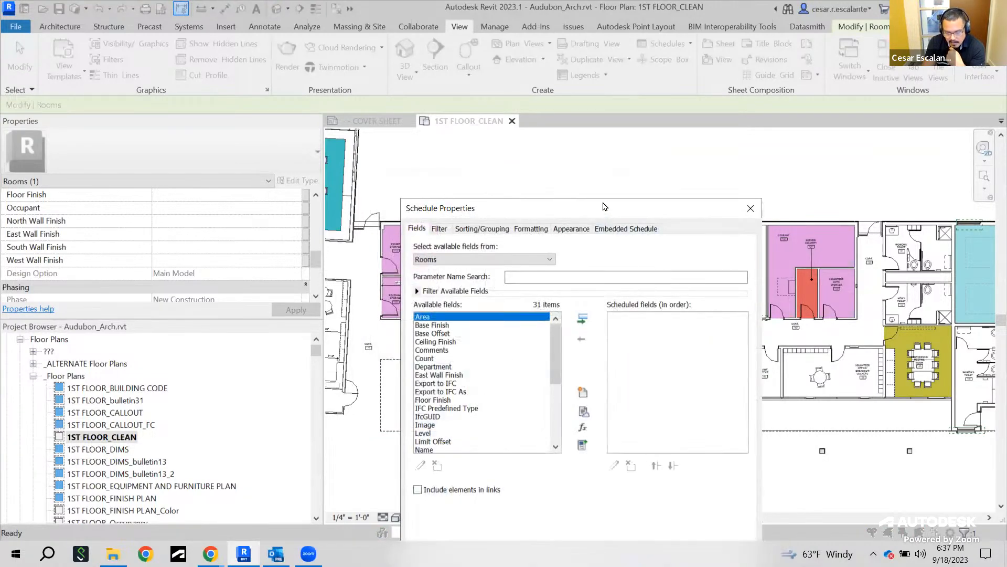
Browse the list of available room fields for the schedule
drag(548, 247, 547, 323)
drag(548, 279, 552, 246)
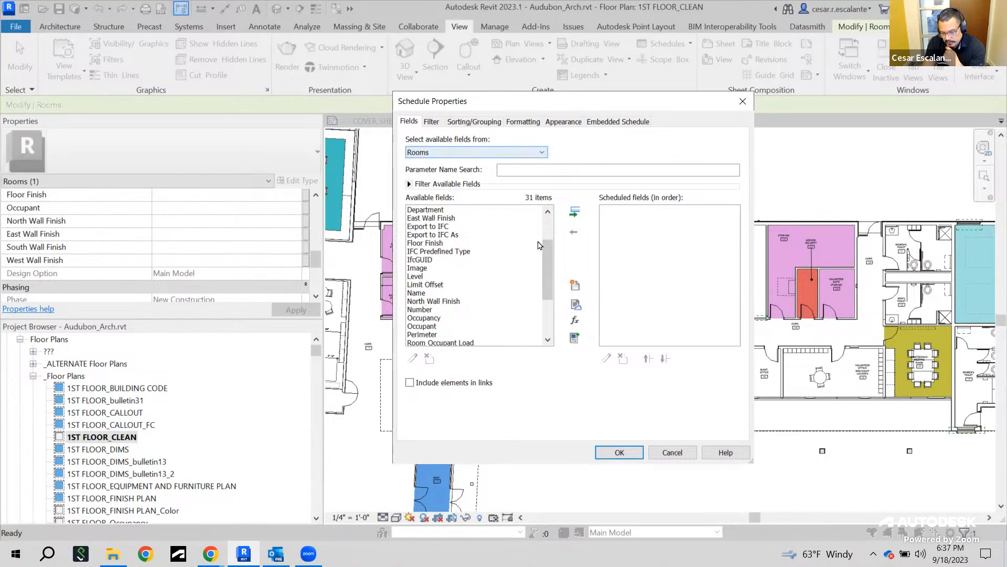
drag(547, 260, 544, 217)
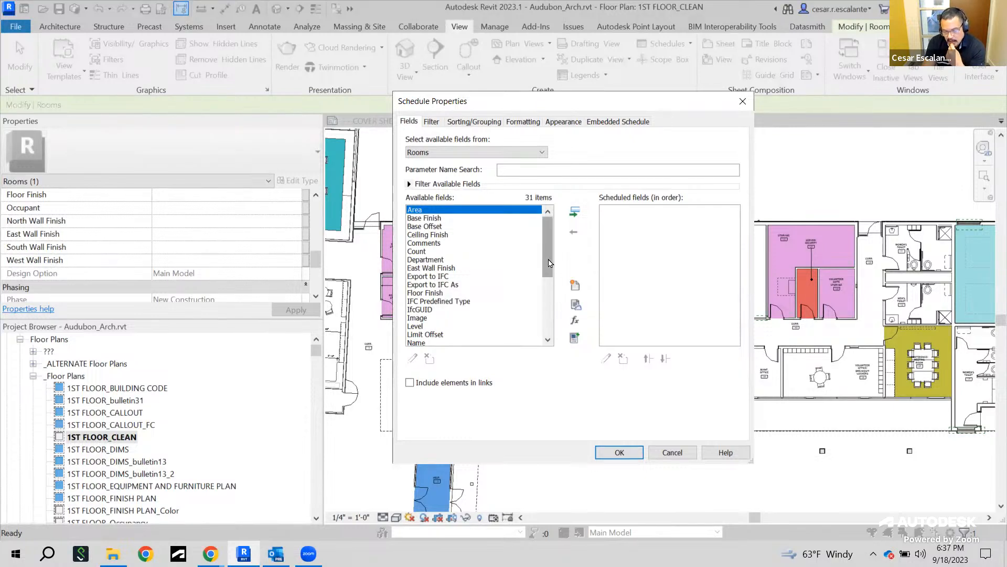
drag(550, 262, 548, 272)
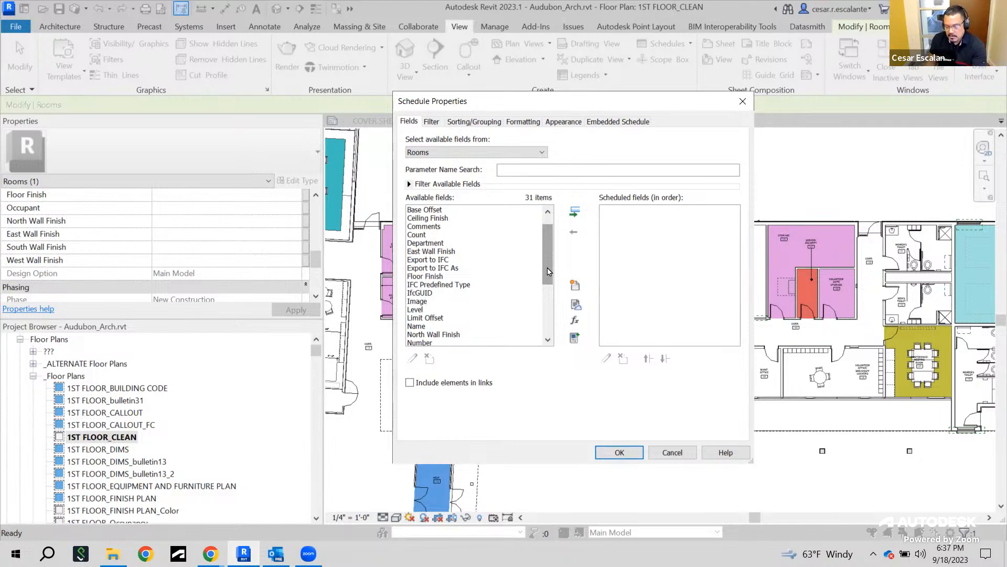
mouse_move(550, 254)
mouse_down()
mouse_move(561, 308)
mouse_move(542, 242)
mouse_up()
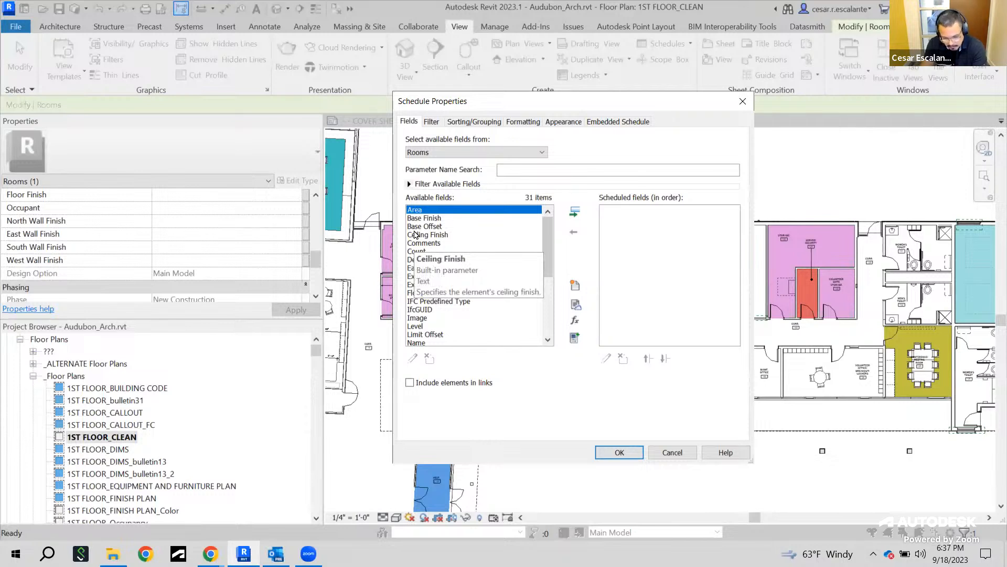
scroll(495, 235, down, 5)
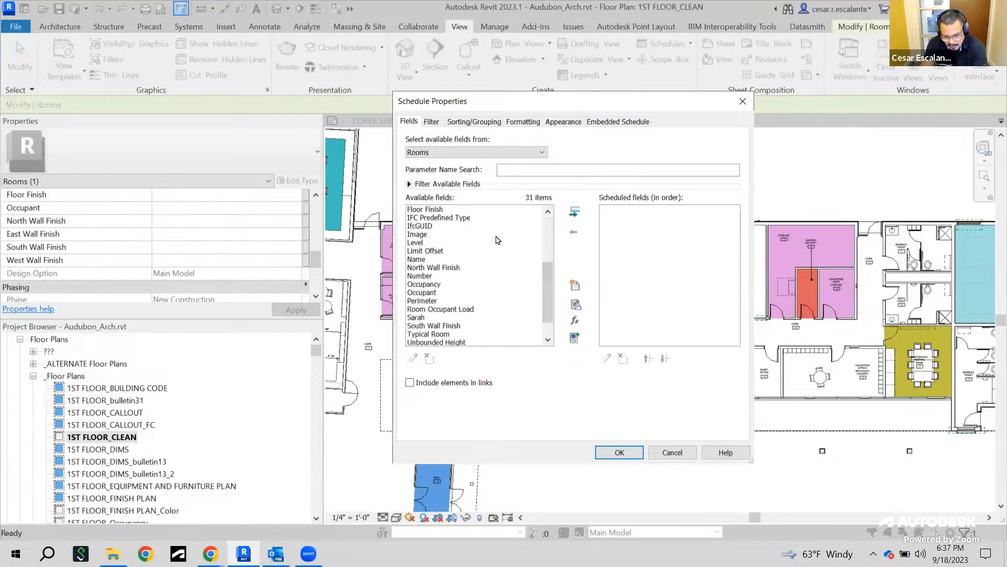
scroll(502, 242, up, 4)
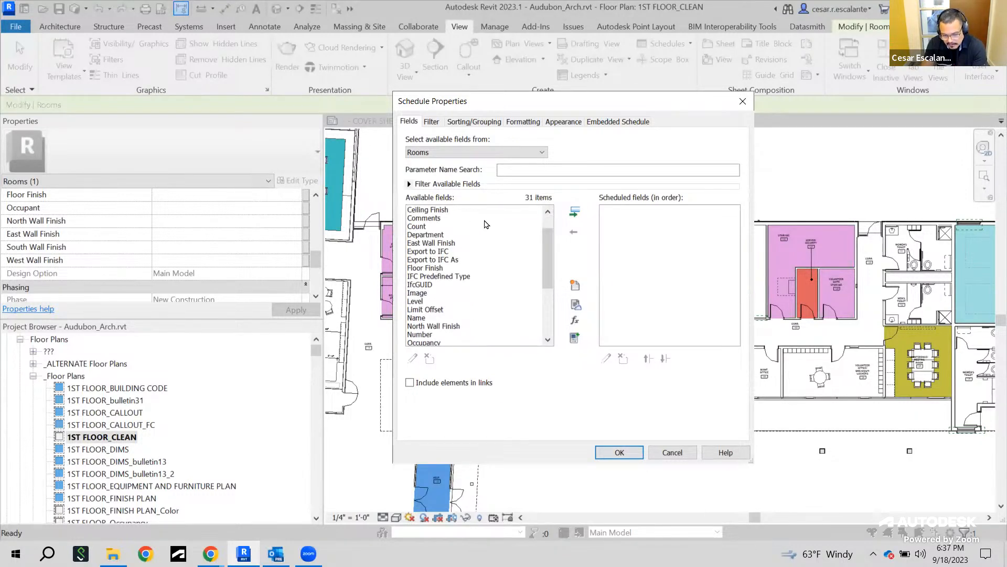
mouse_move(547, 262)
mouse_down()
mouse_move(544, 298)
mouse_move(546, 245)
mouse_up()
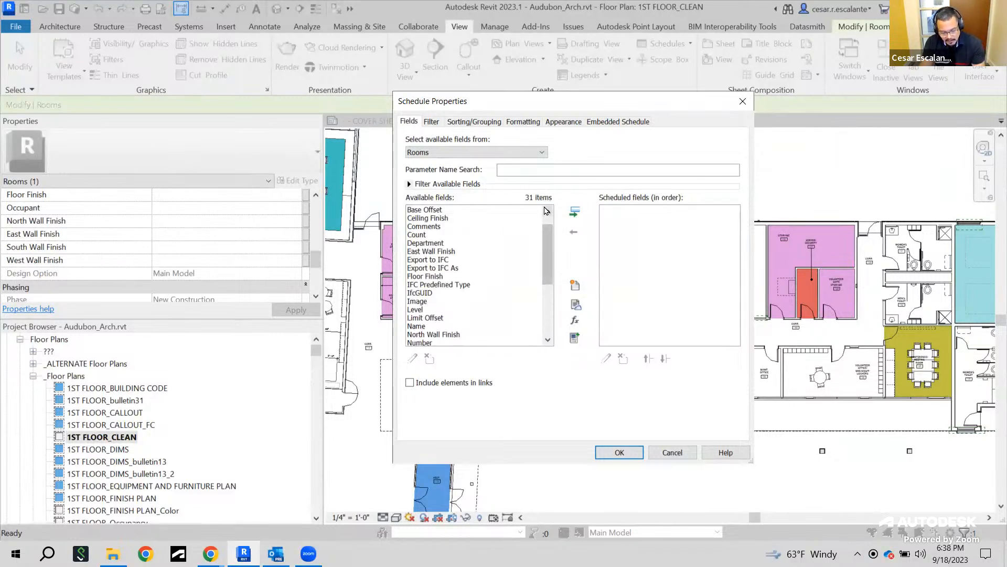
mouse_move(561, 188)
mouse_down()
mouse_move(527, 209)
mouse_move(544, 181)
mouse_up()
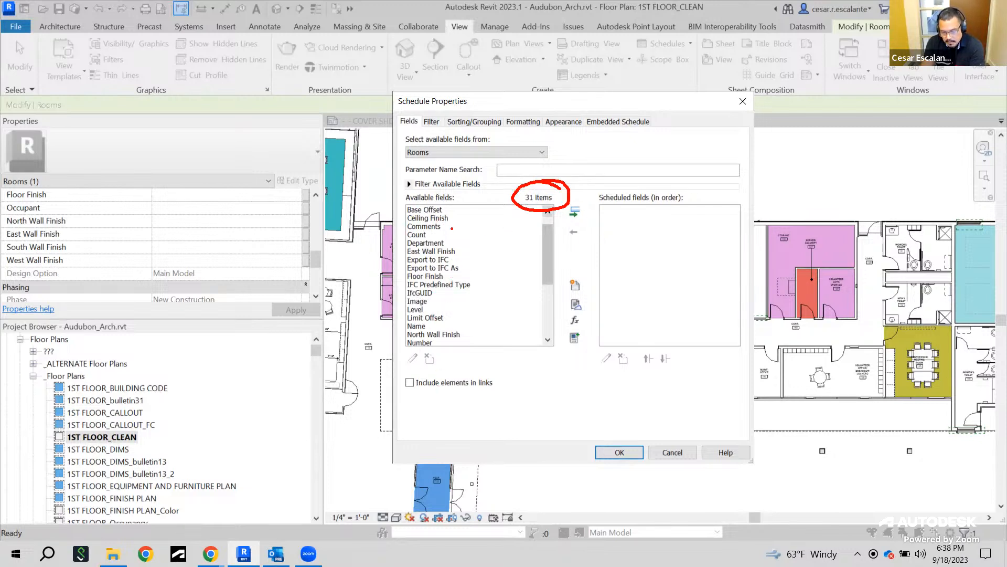
mouse_move(585, 200)
mouse_down()
mouse_move(579, 224)
mouse_move(576, 191)
mouse_up()
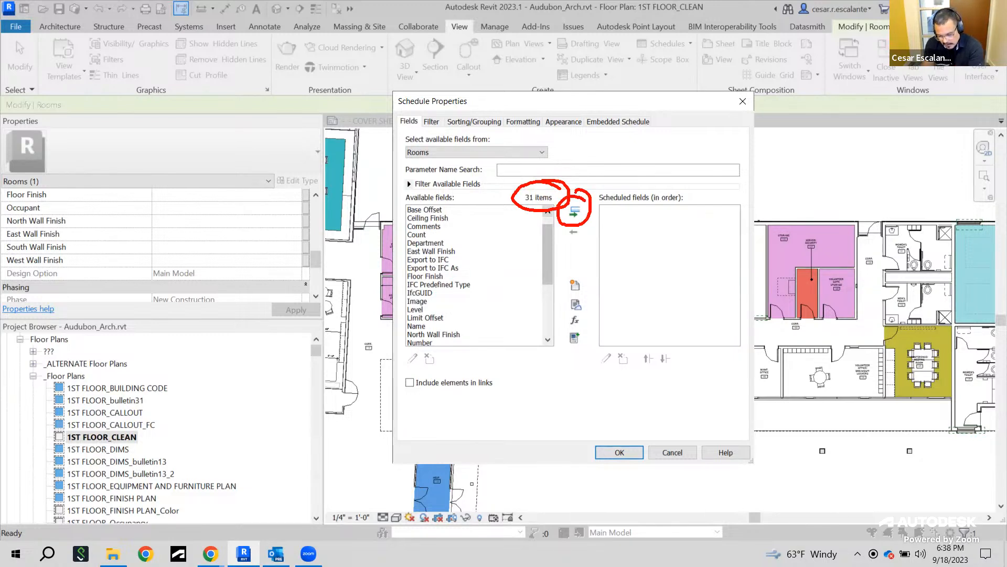
key(Escape)
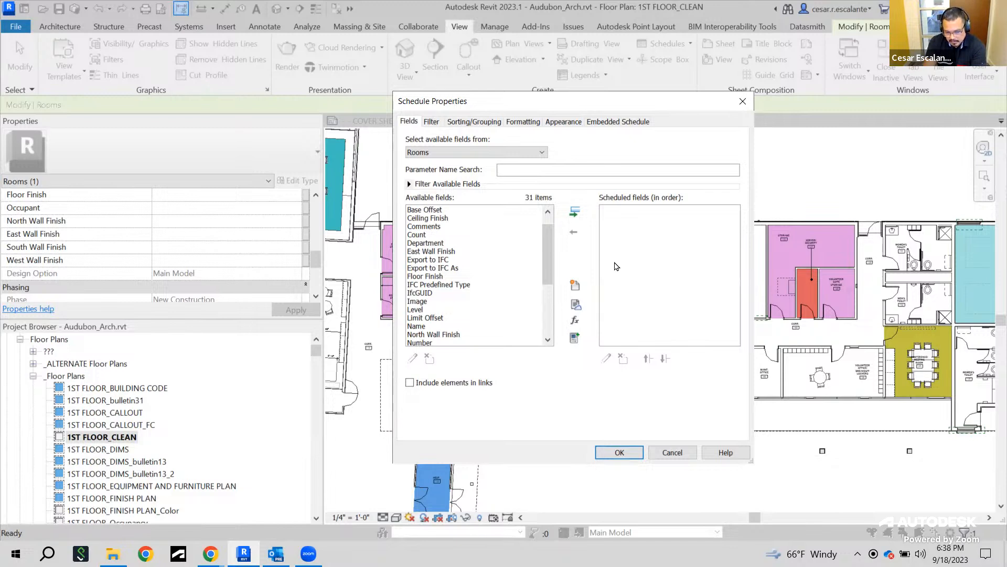
drag(550, 250, 550, 276)
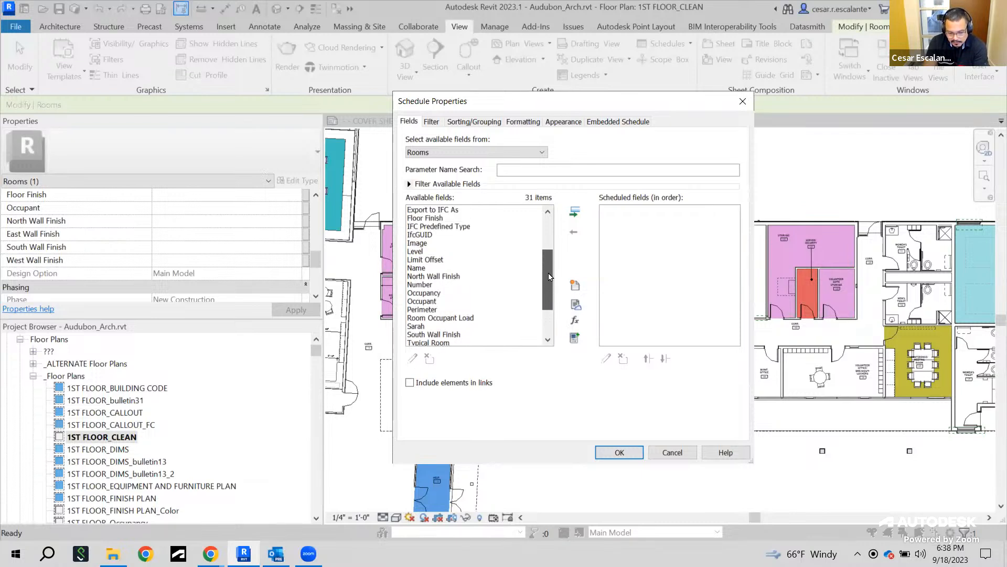
Add the Number, Name and Area fields to the schedule's scheduled fields
click(432, 285)
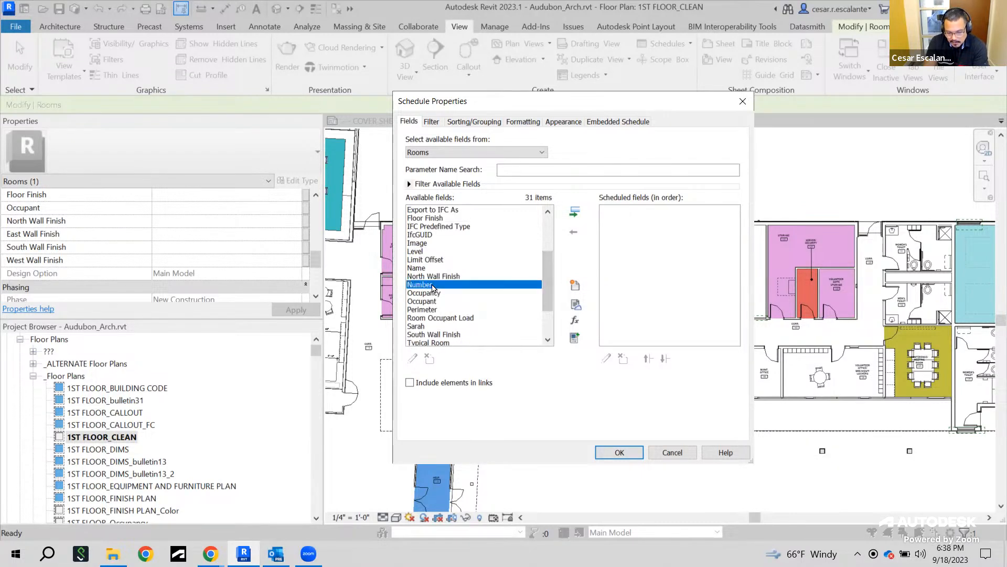
click(574, 216)
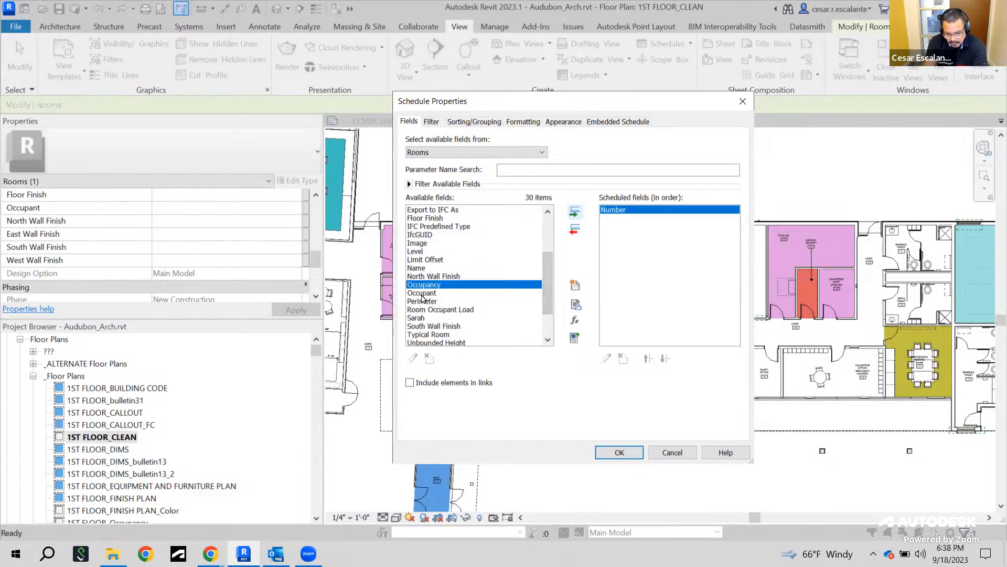
click(419, 268)
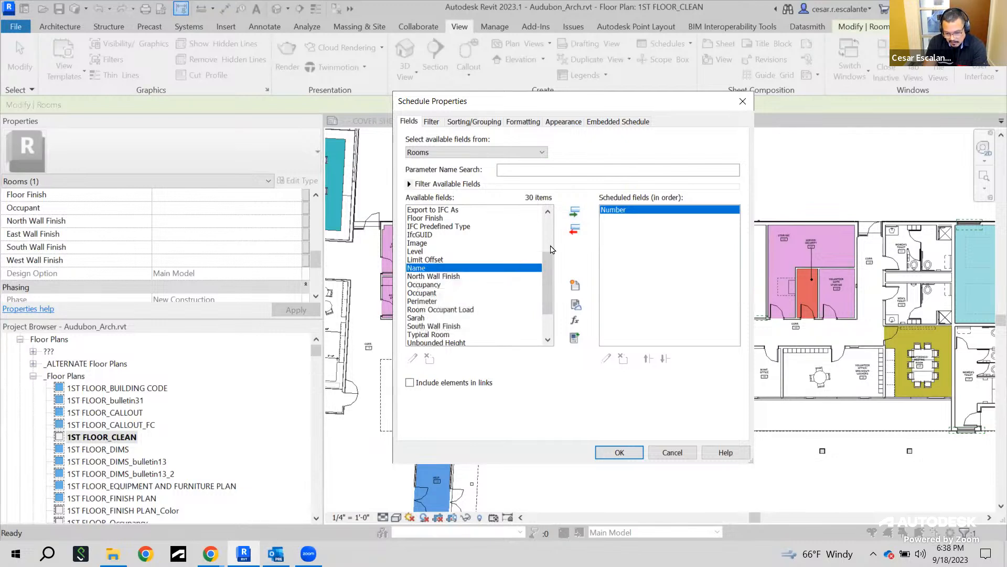
click(575, 212)
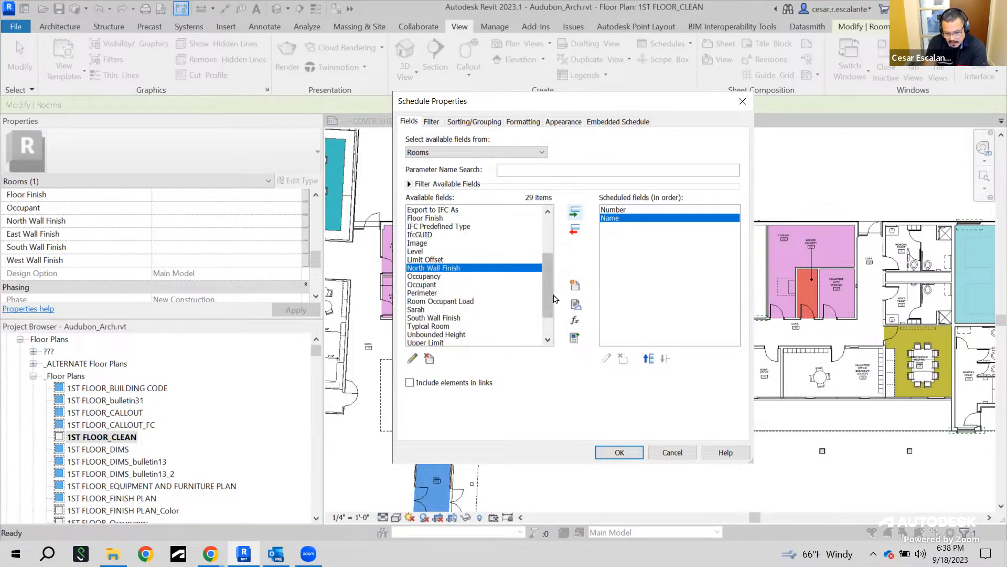
drag(548, 285, 548, 253)
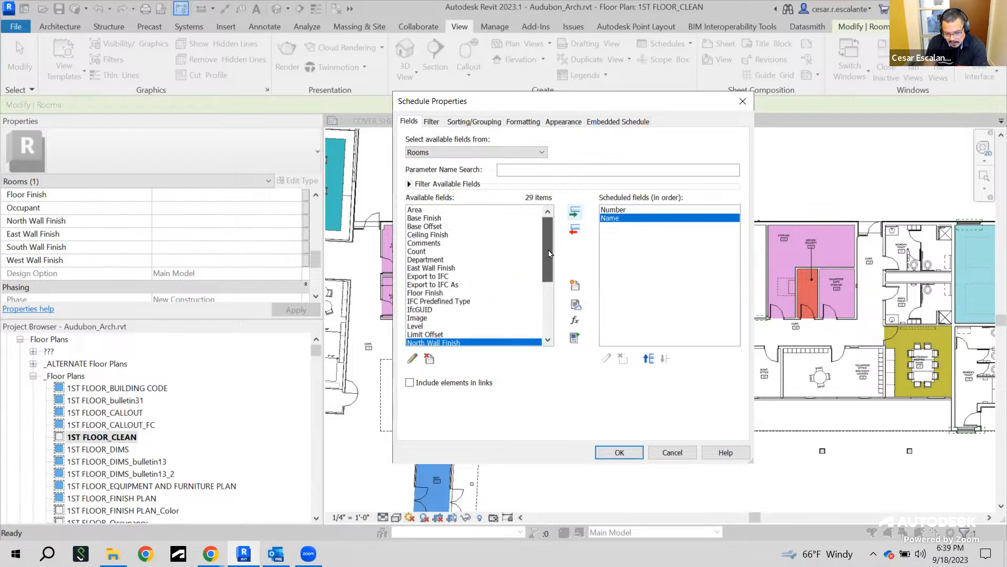
click(416, 211)
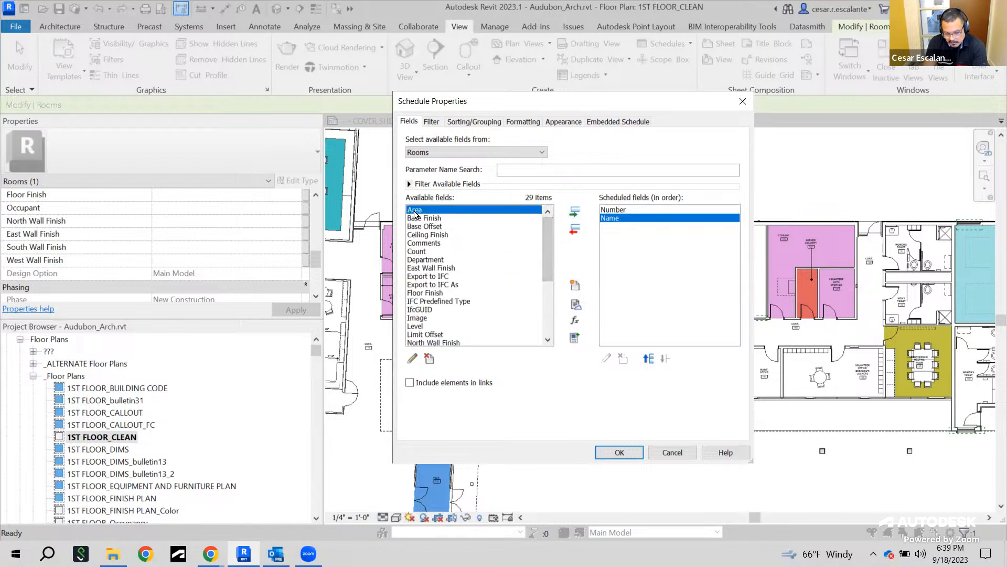
click(575, 212)
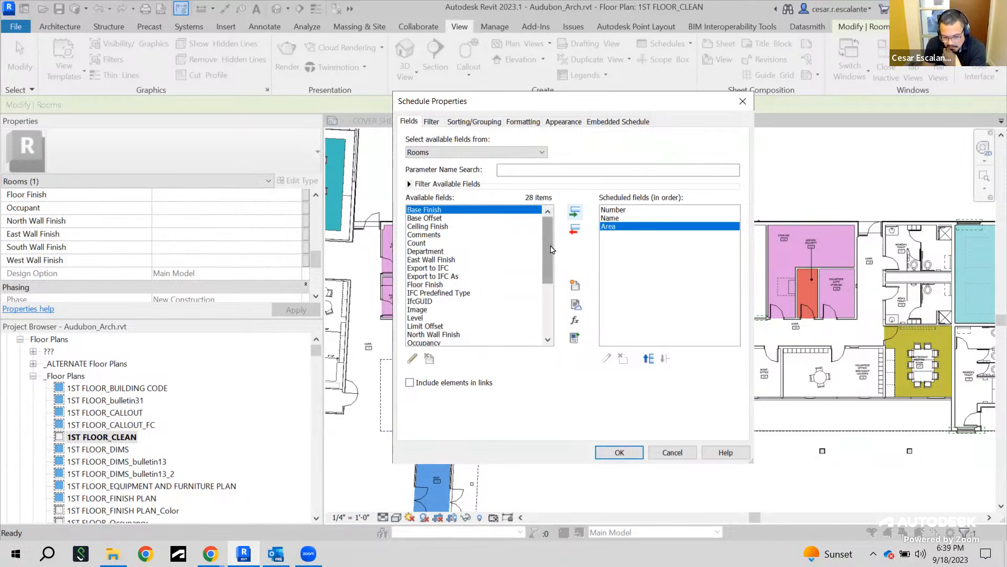
Add the Floor Finish and Base Finish fields to the schedule's scheduled fields
mouse_move(551, 251)
mouse_down()
mouse_move(549, 287)
mouse_move(550, 250)
mouse_up()
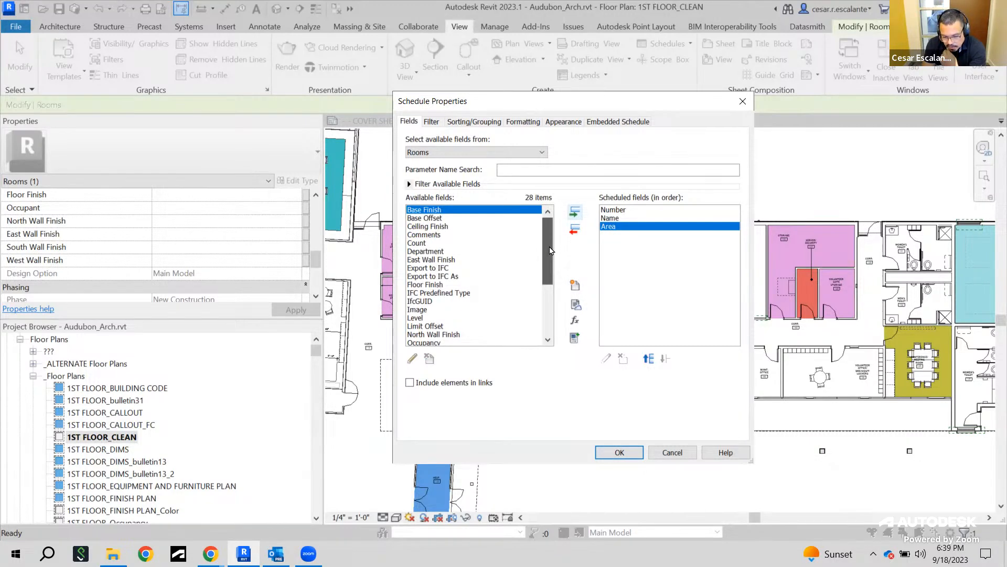
drag(551, 250, 550, 258)
click(438, 269)
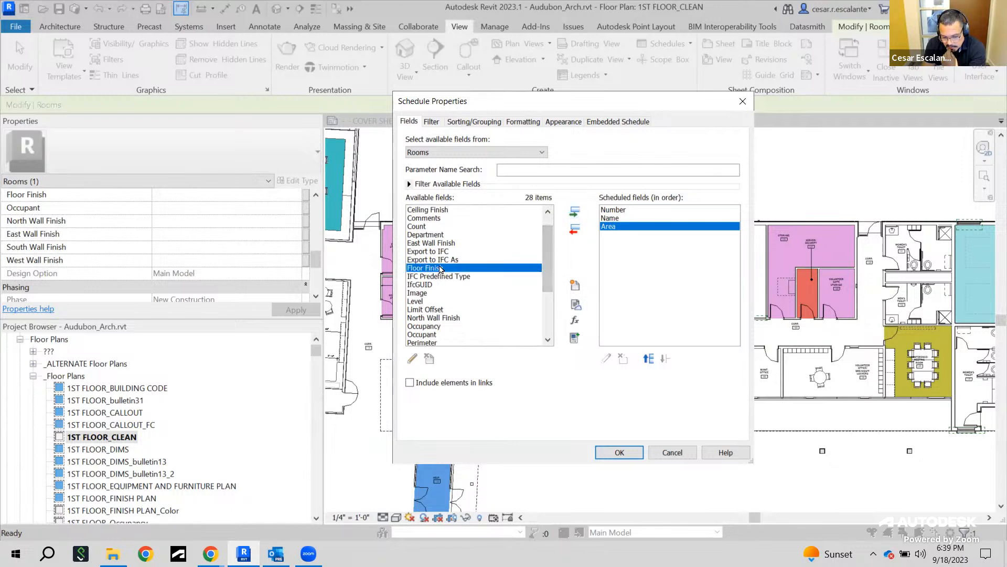
click(574, 212)
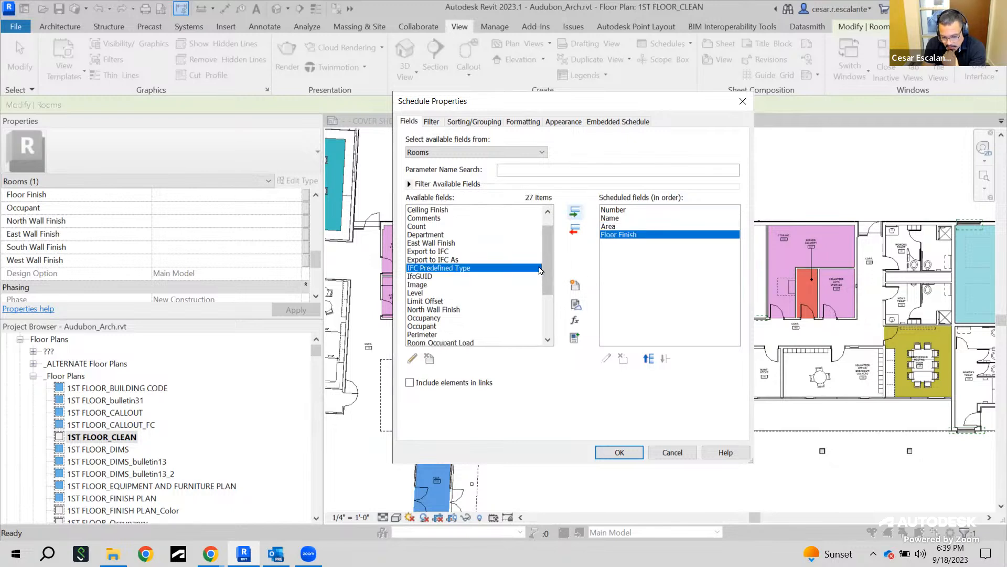
scroll(552, 271, up, 1)
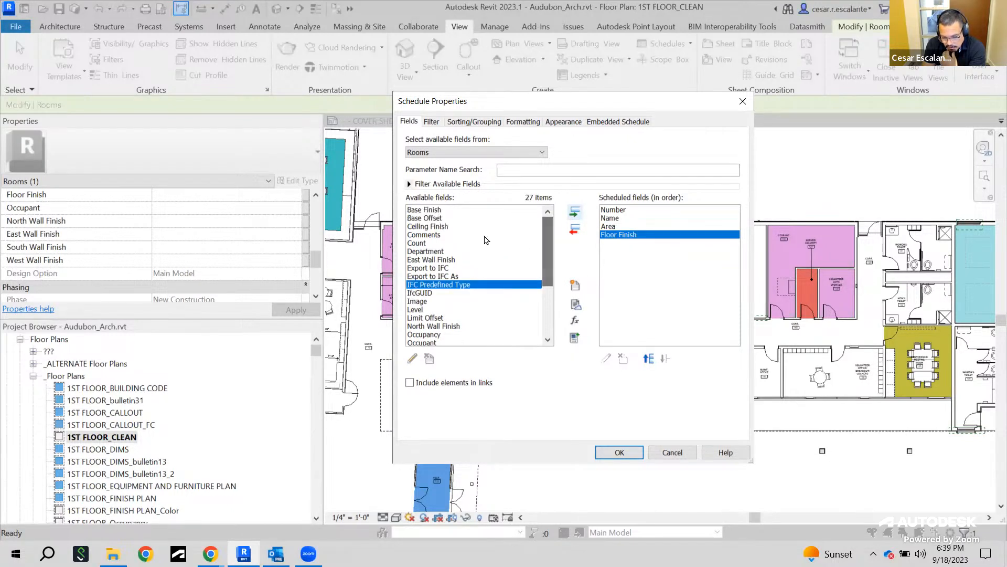
click(520, 210)
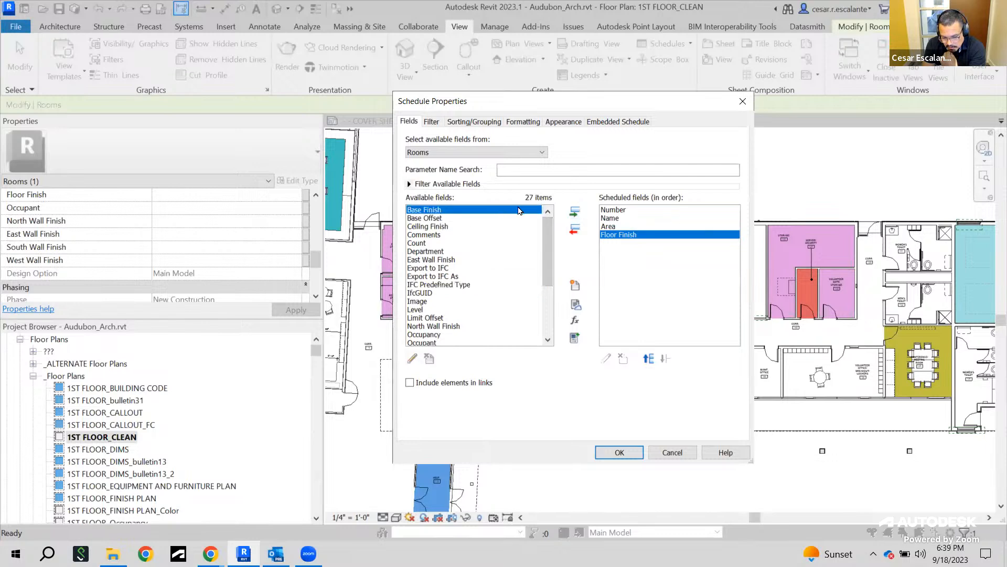
click(573, 214)
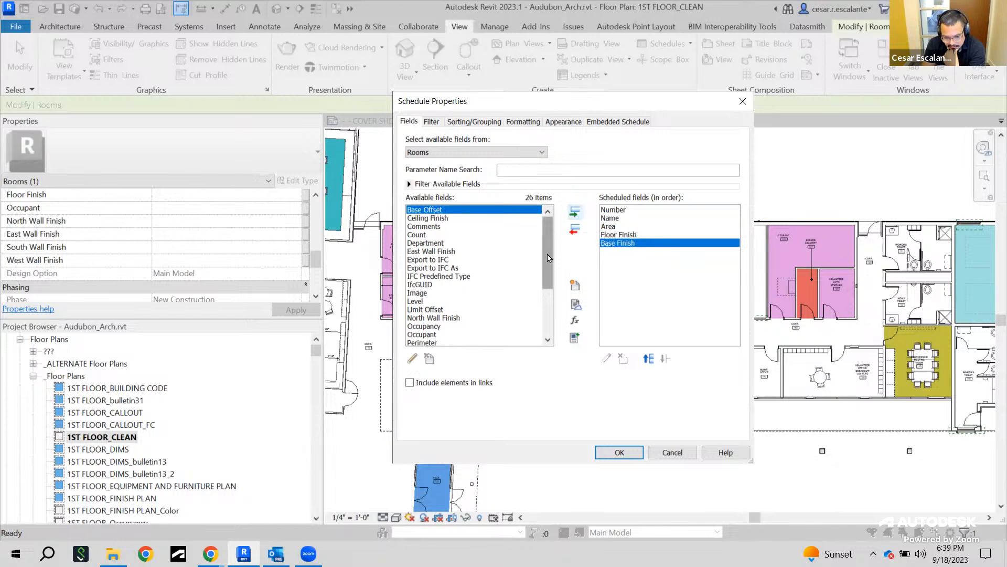
Add the North Wall Finish and East Wall Finish fields to the scheduled fields
drag(548, 257, 527, 332)
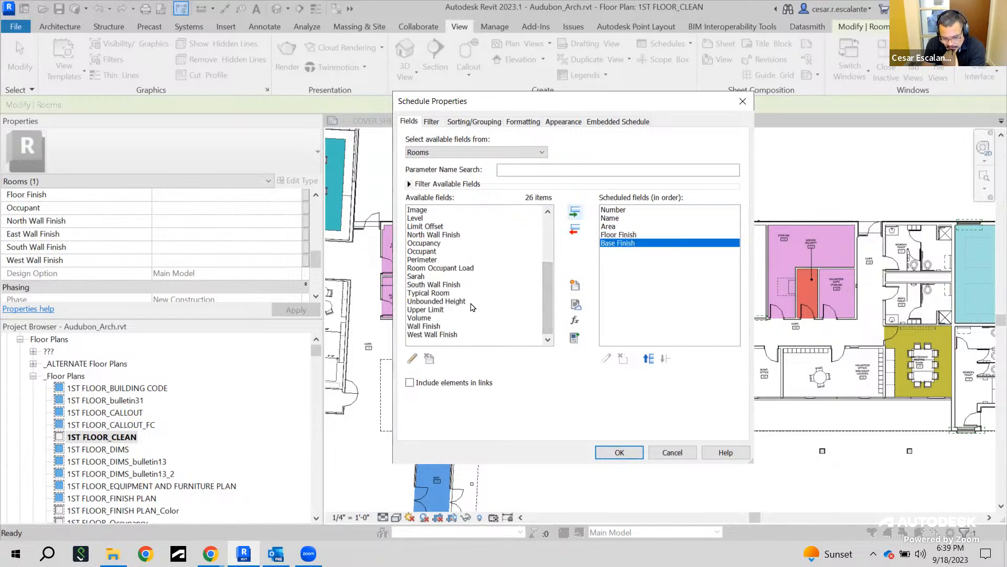
click(435, 326)
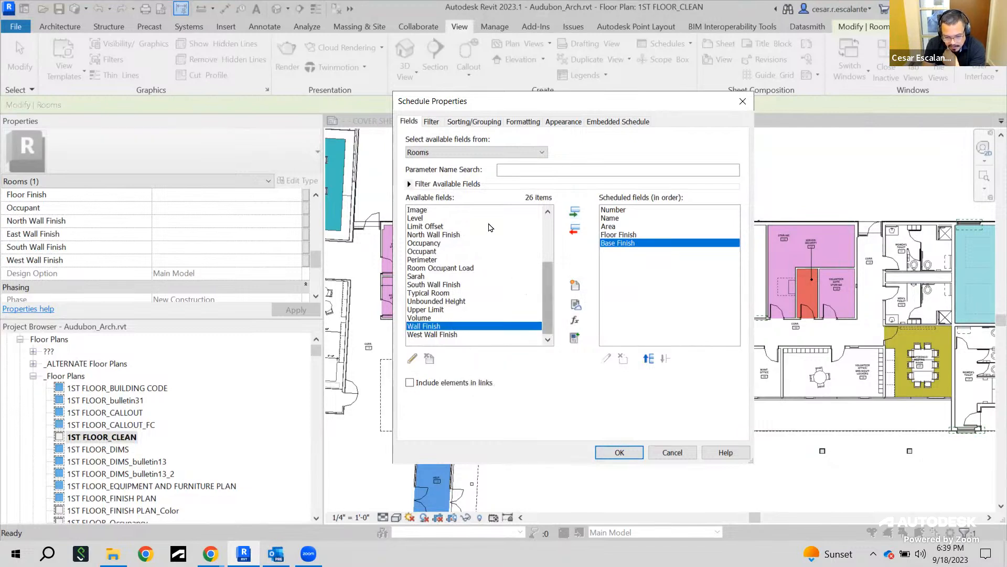
drag(549, 291, 545, 310)
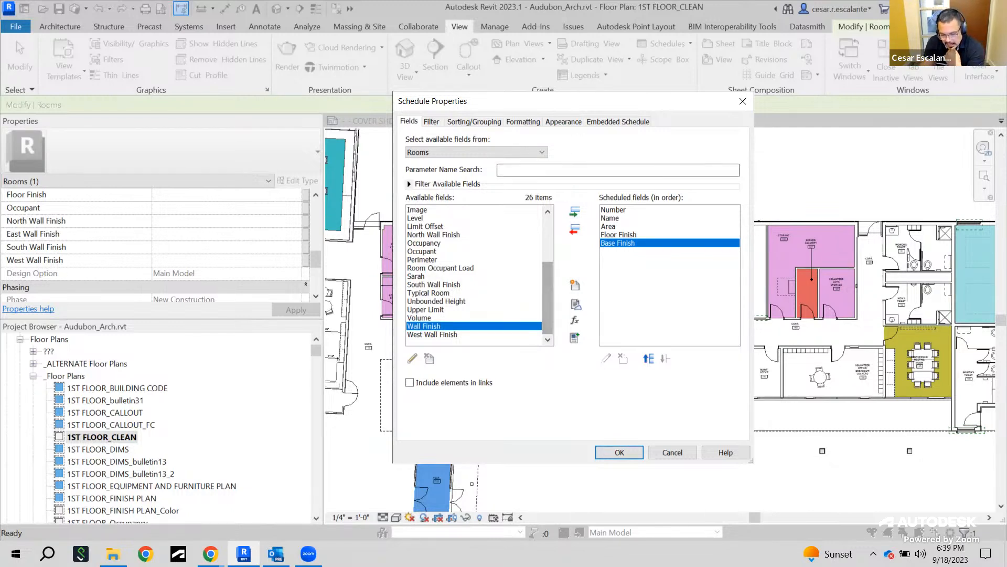
mouse_move(551, 301)
mouse_down()
mouse_move(552, 289)
mouse_move(549, 315)
mouse_up()
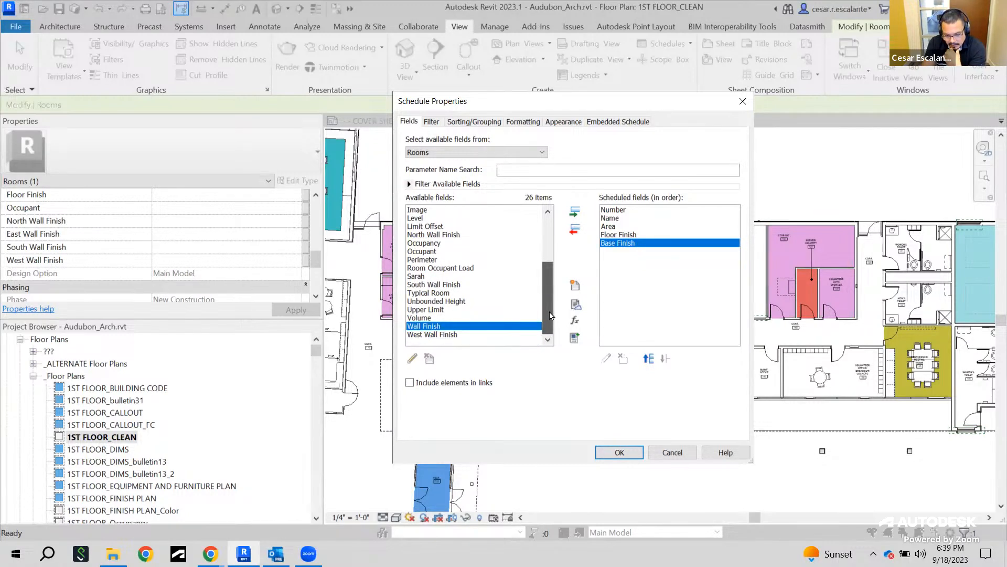
click(473, 234)
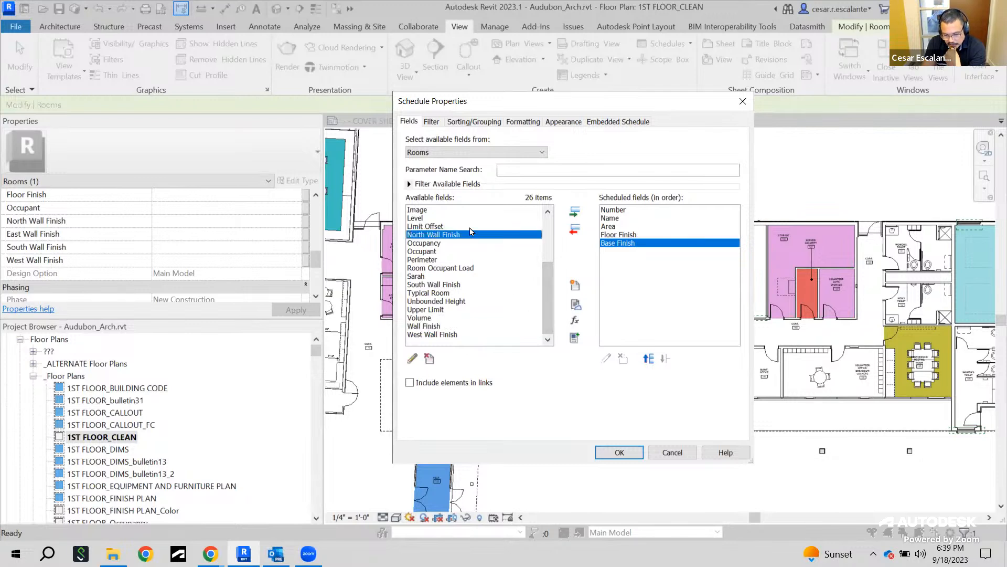
click(576, 212)
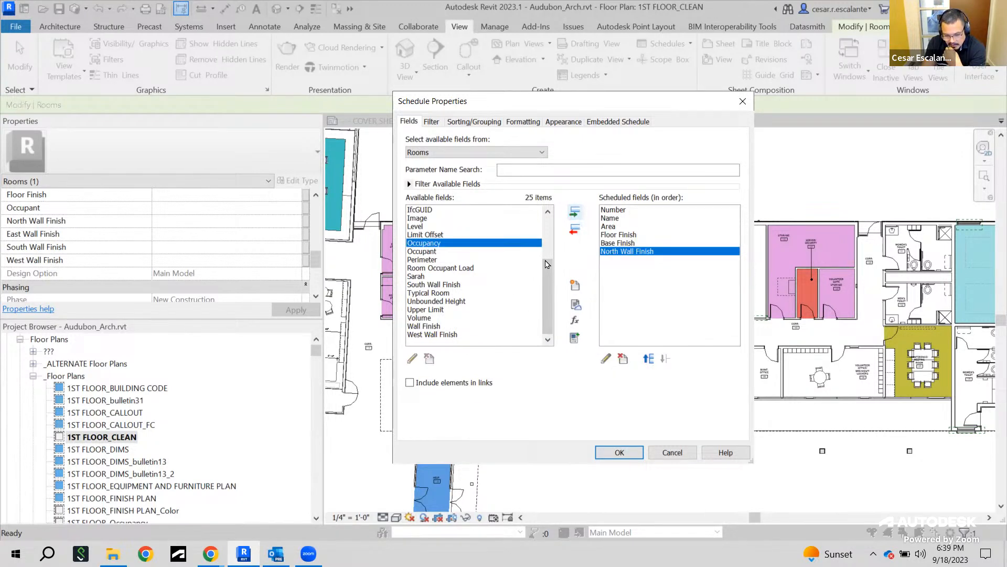
drag(546, 288, 537, 242)
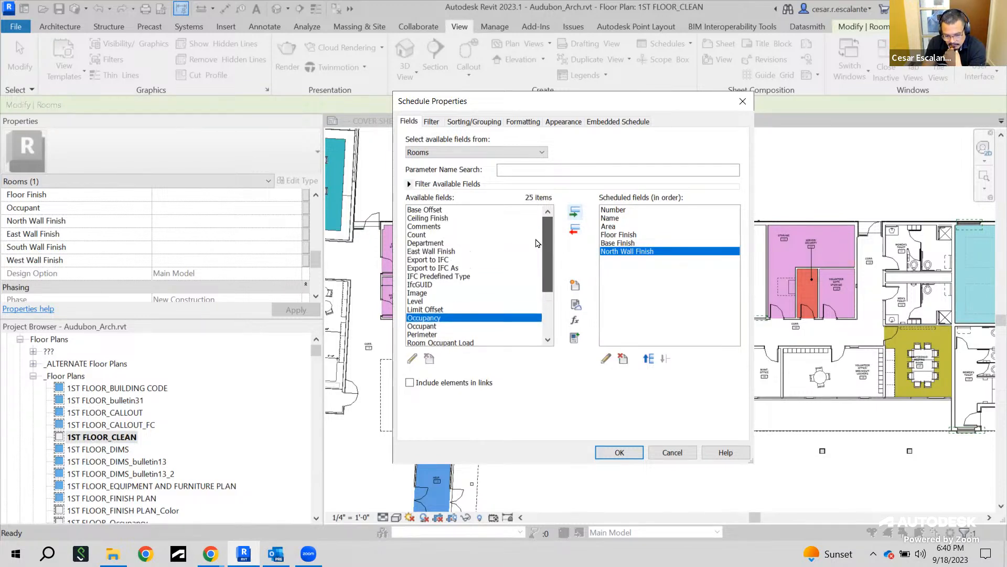
click(451, 252)
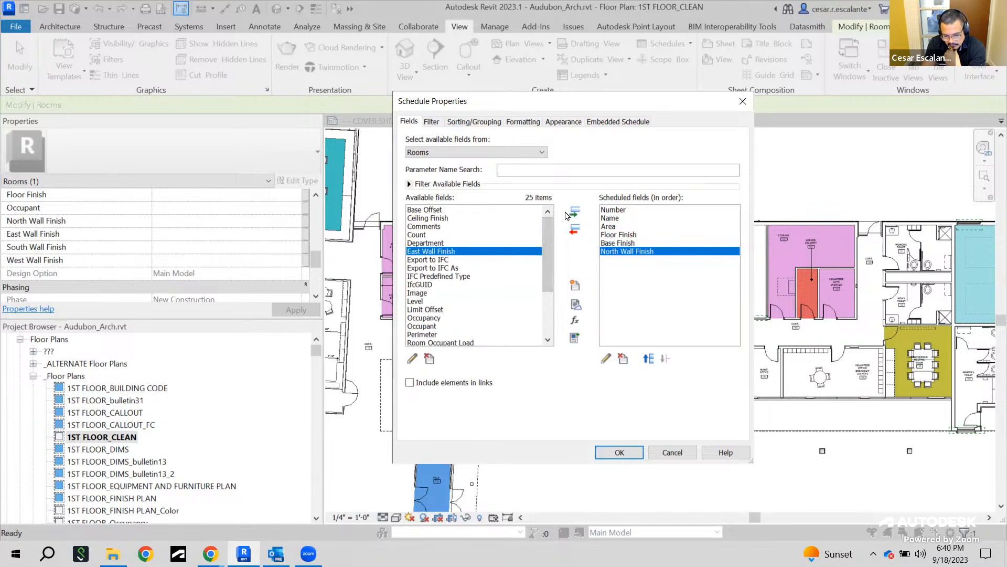
click(575, 216)
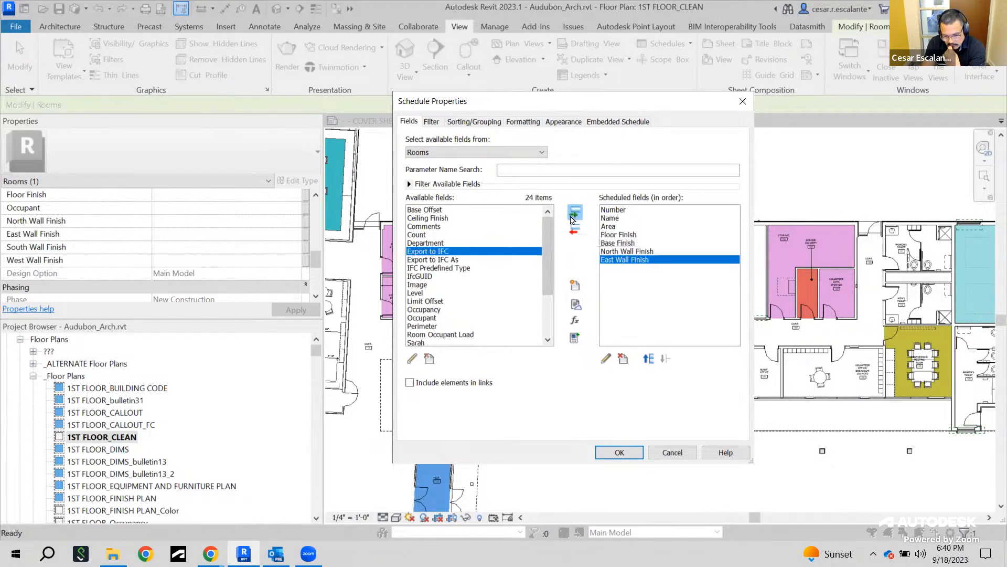
Add the South Wall Finish and West Wall Finish fields to the scheduled fields
drag(544, 269, 544, 278)
scroll(544, 279, down, 2)
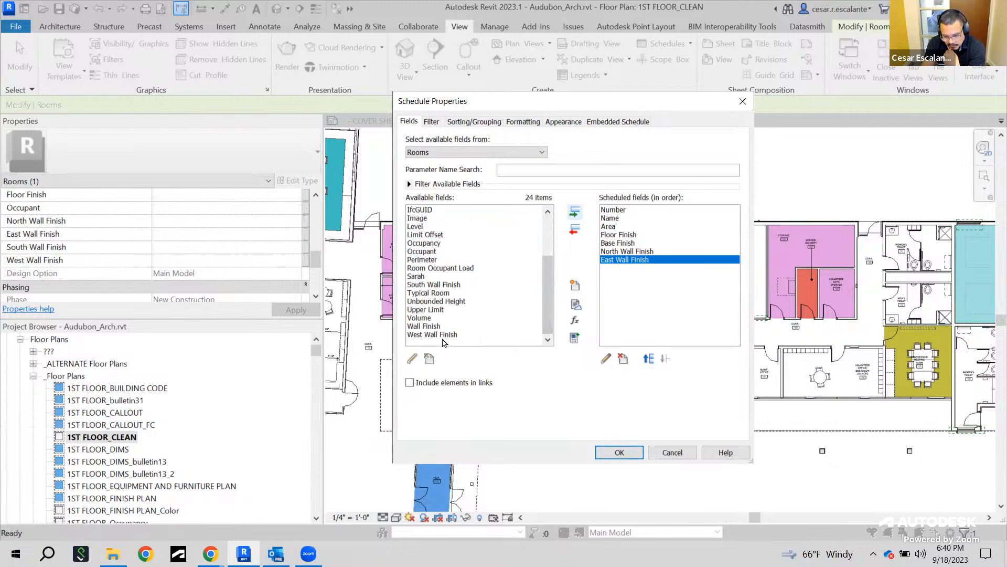
click(449, 284)
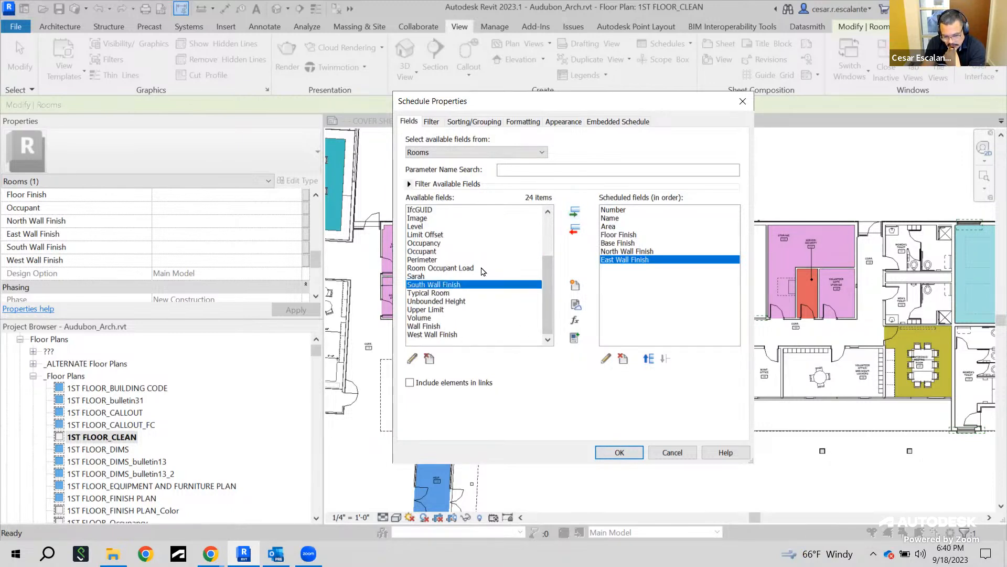
click(575, 212)
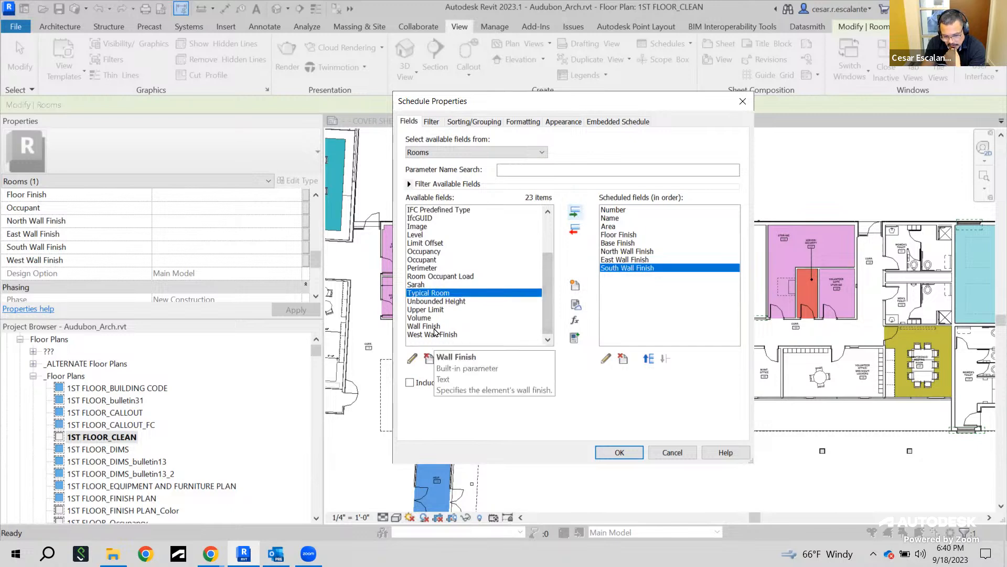
click(454, 335)
click(575, 212)
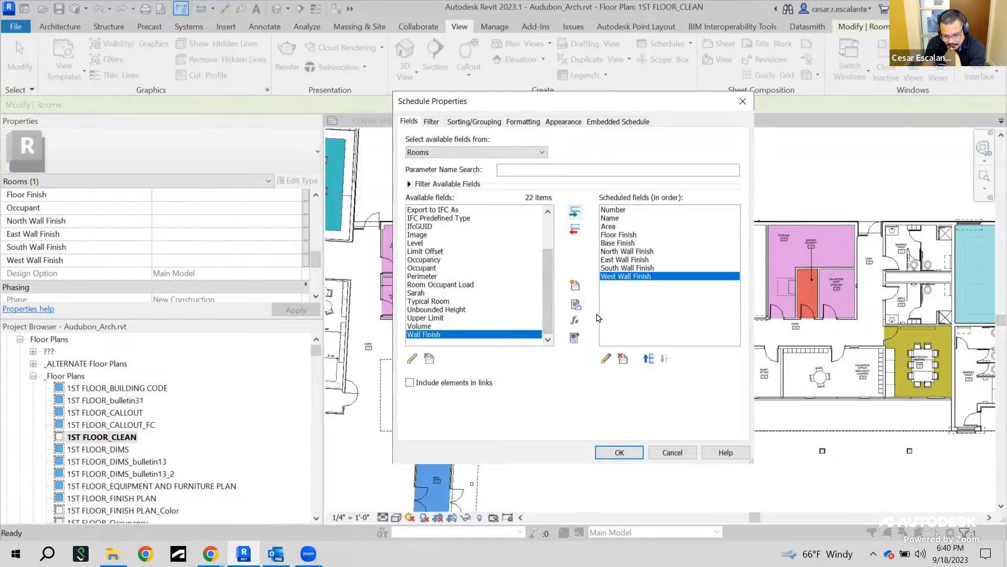
Add the Ceiling Finish and Comments fields, then confirm the schedule properties
drag(544, 295, 545, 252)
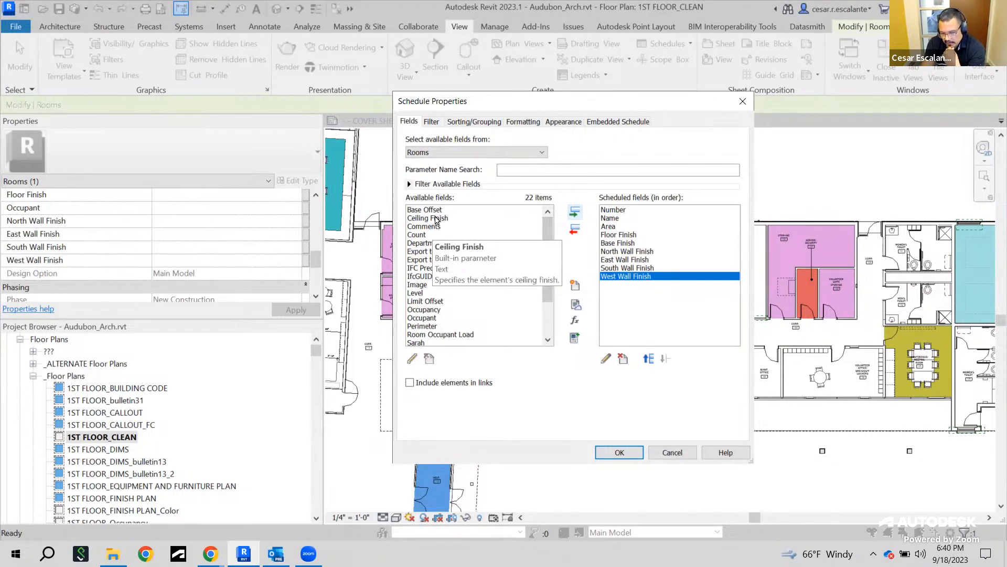
click(435, 219)
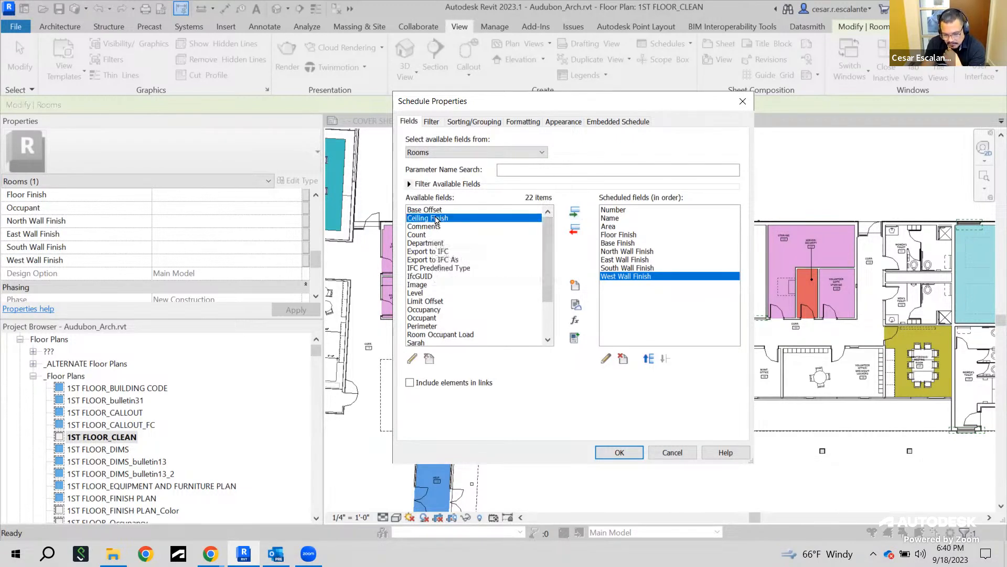
click(574, 213)
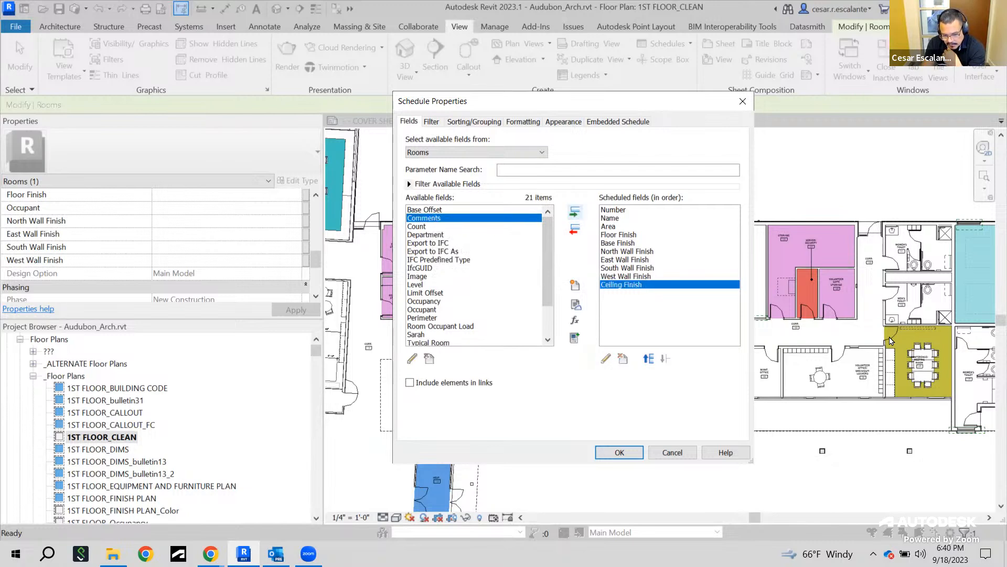
drag(549, 274, 543, 240)
click(575, 212)
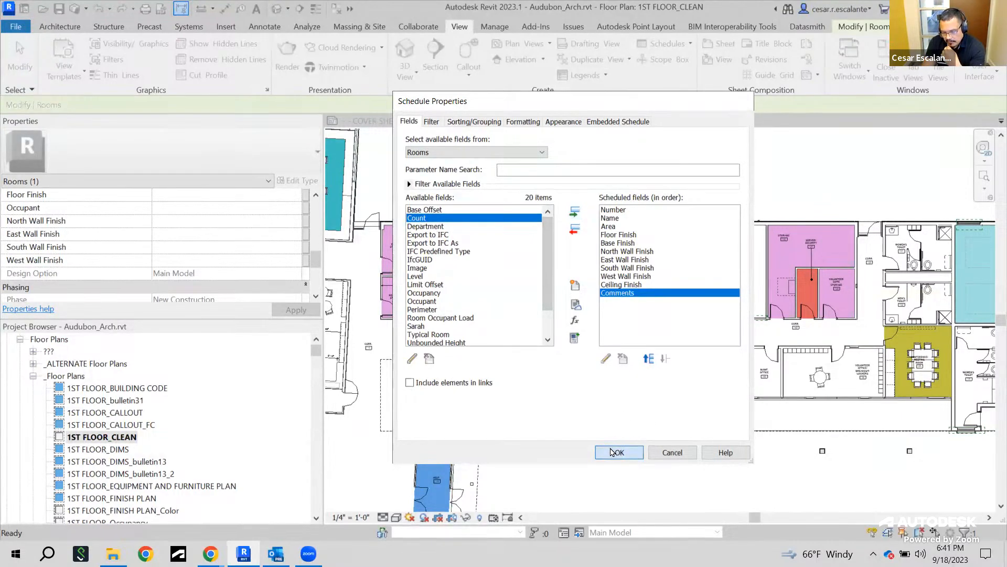
click(613, 452)
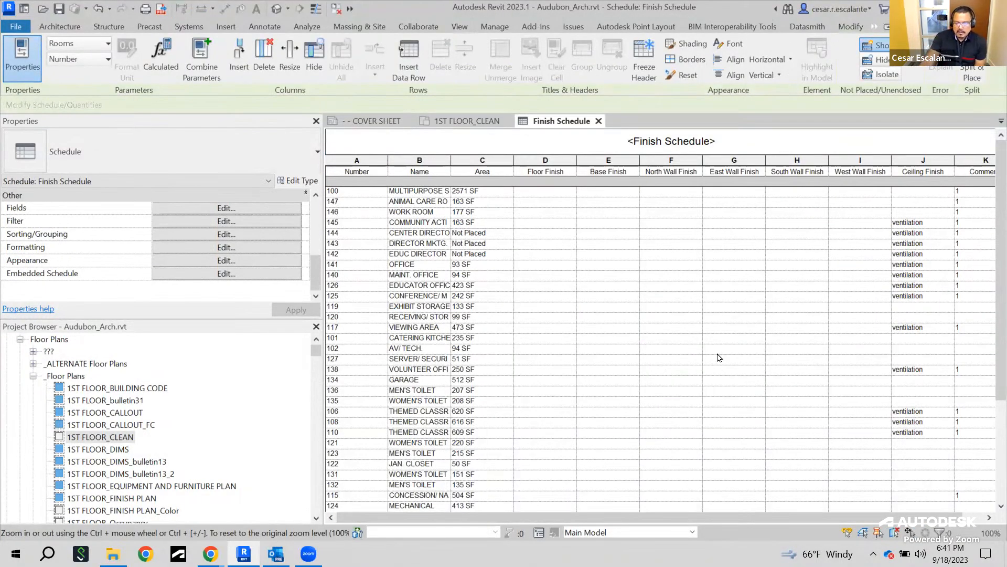
Widen the Name column of the Finish Schedule and scroll through its rows and finish columns
drag(458, 171, 546, 171)
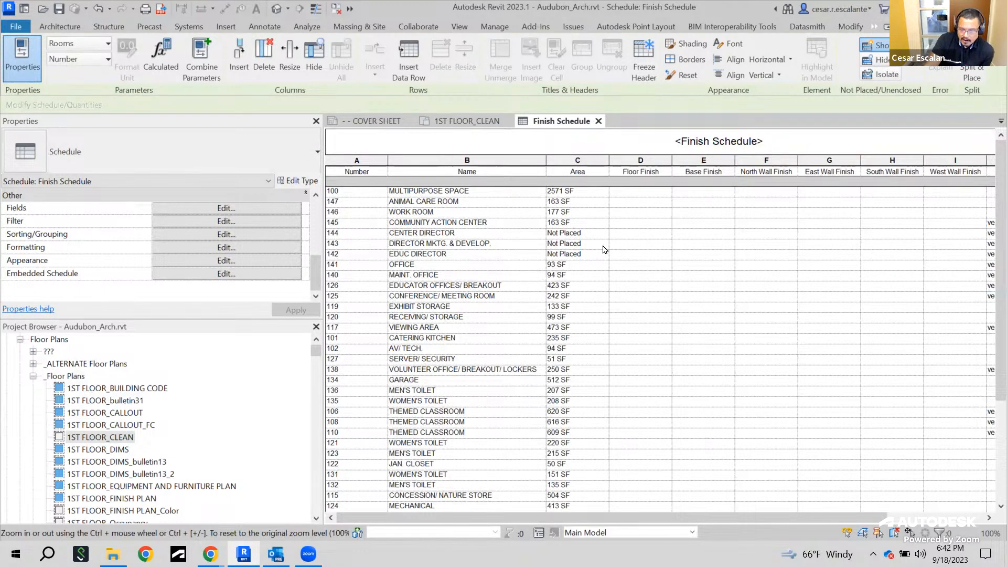
scroll(613, 323, down, 4)
scroll(615, 329, down, 1)
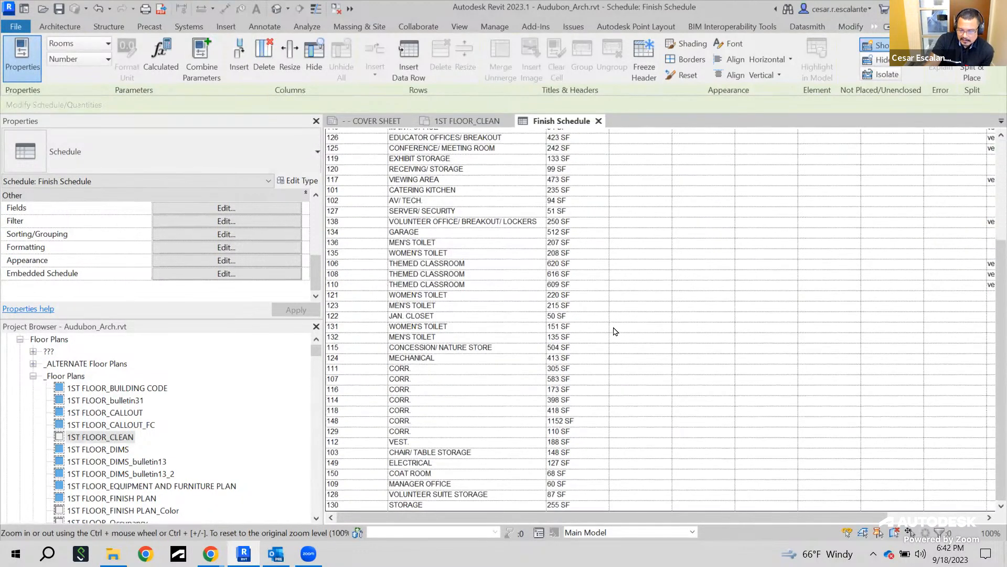
scroll(615, 331, up, 5)
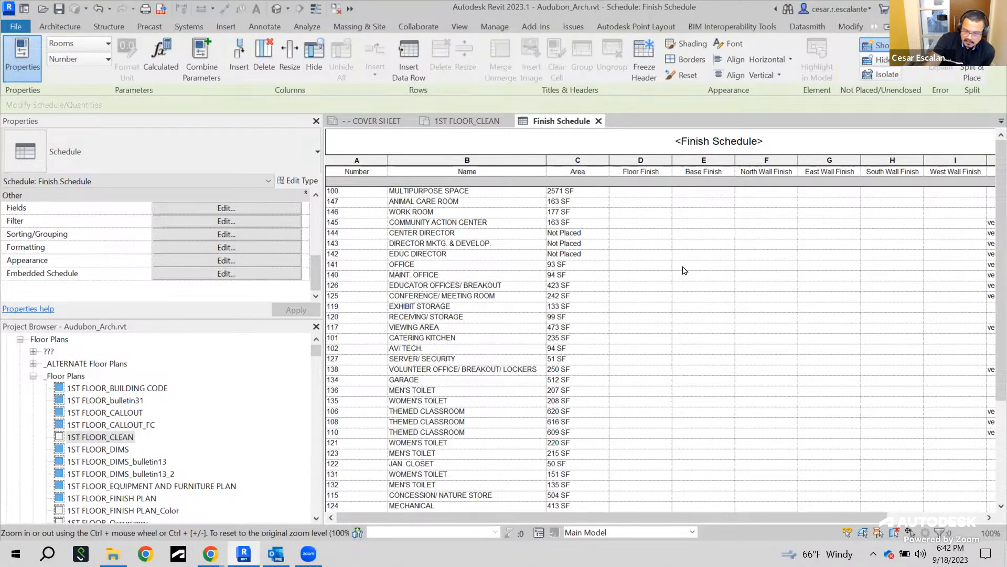
scroll(677, 336, down, 3)
scroll(698, 388, up, 2)
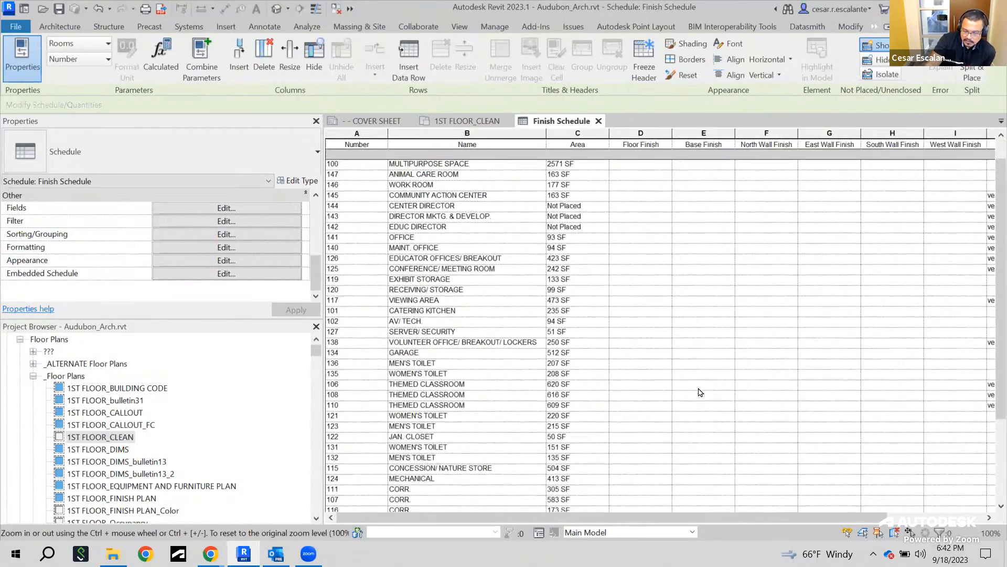
scroll(699, 393, up, 1)
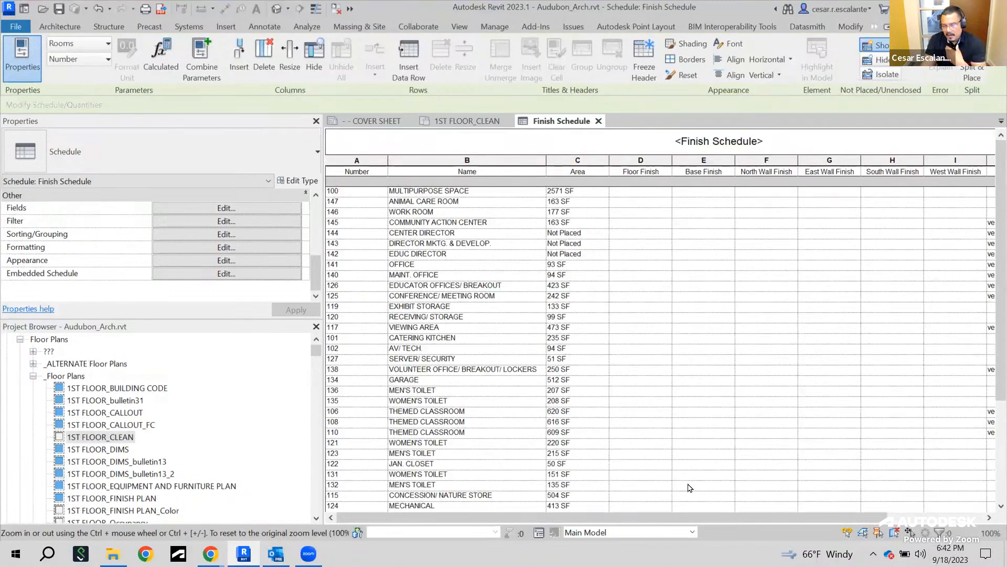
drag(756, 517, 852, 517)
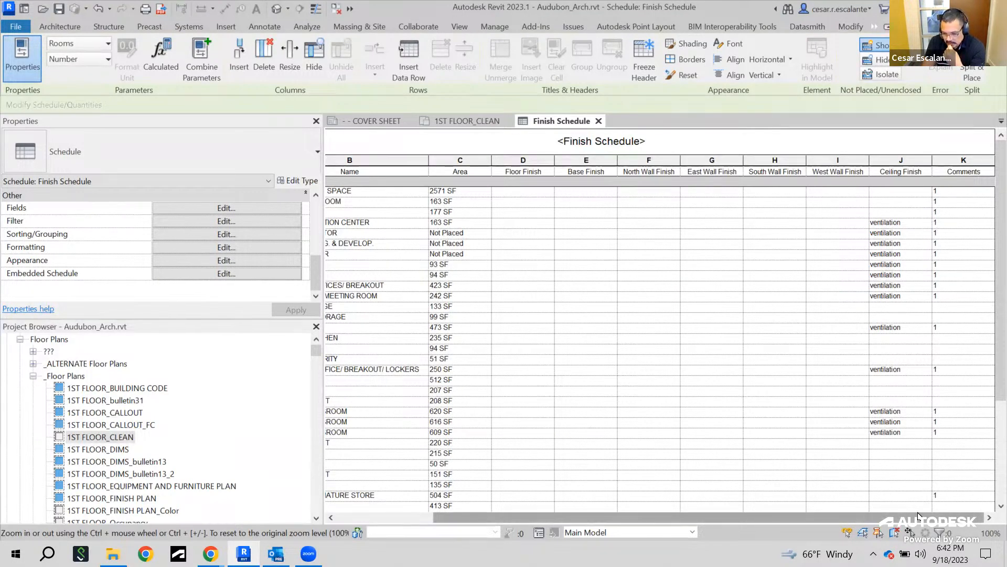
drag(918, 516, 883, 517)
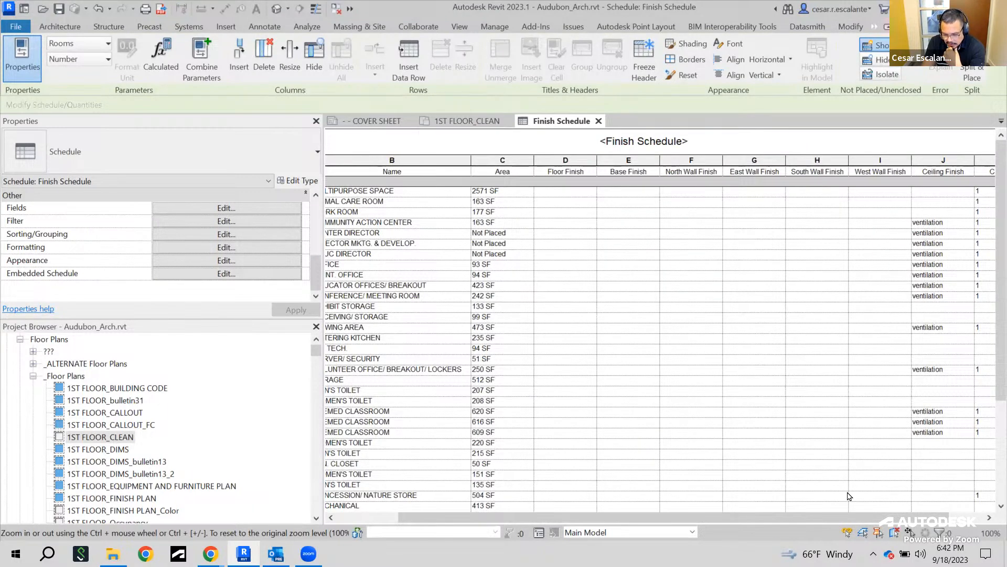
drag(789, 518, 728, 518)
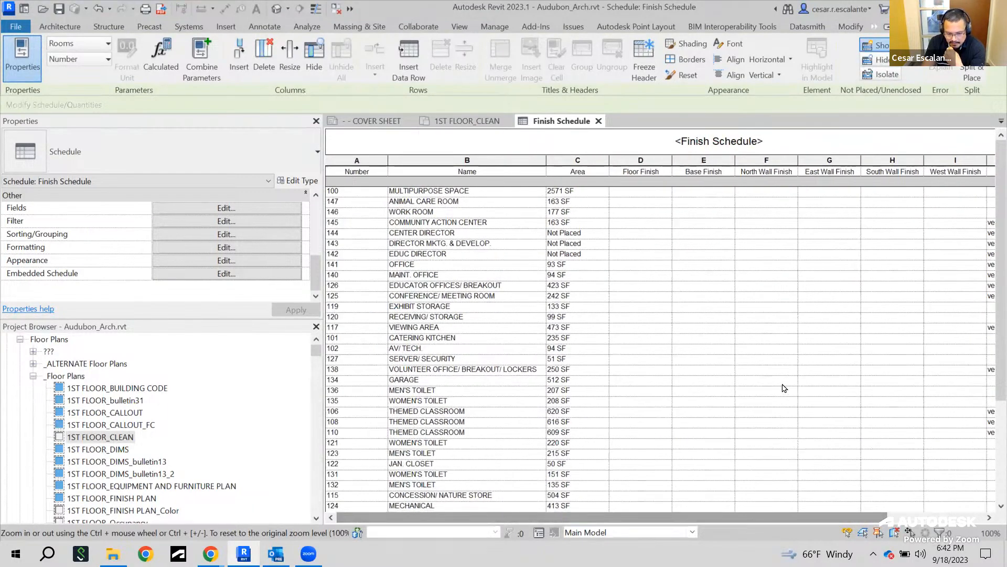
scroll(782, 386, down, 5)
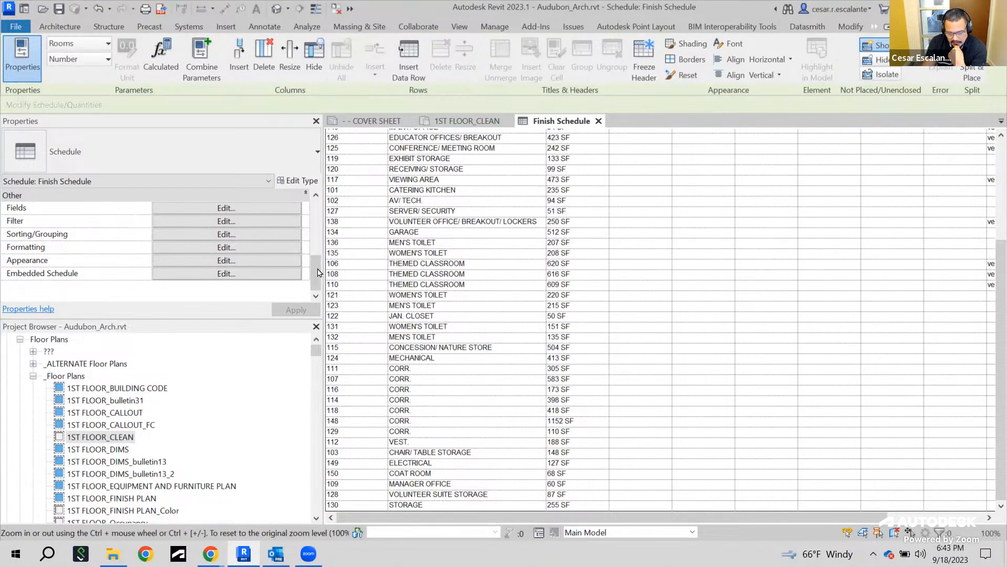
Open the Finish Schedule properties and review the Appearance, Fields and Filter settings
drag(316, 269, 317, 263)
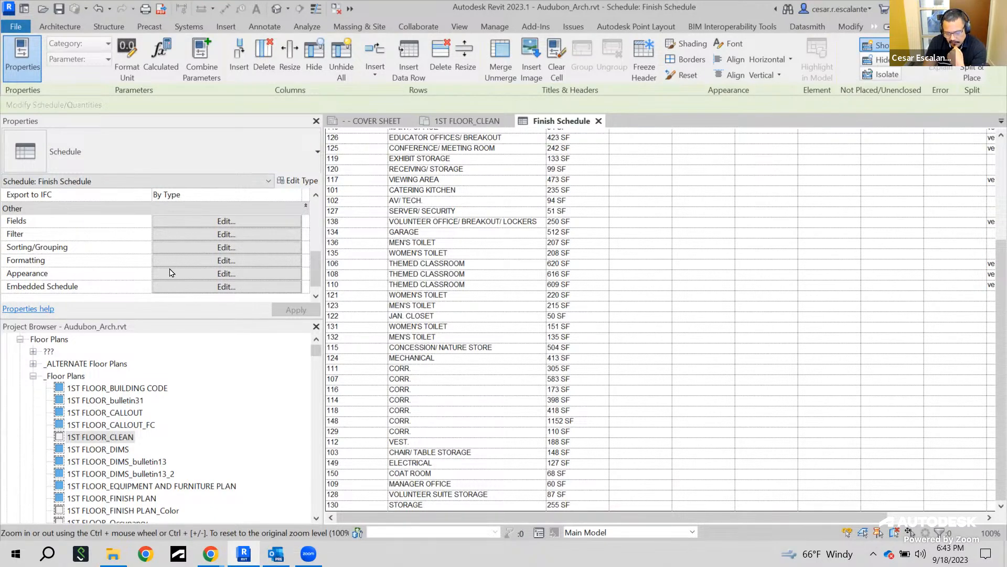
click(225, 274)
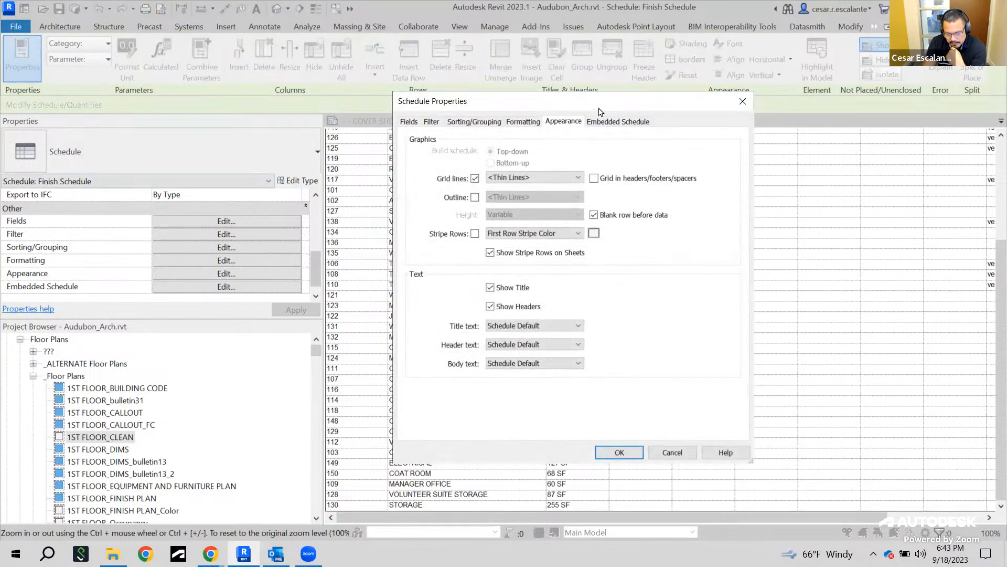
drag(600, 111, 696, 153)
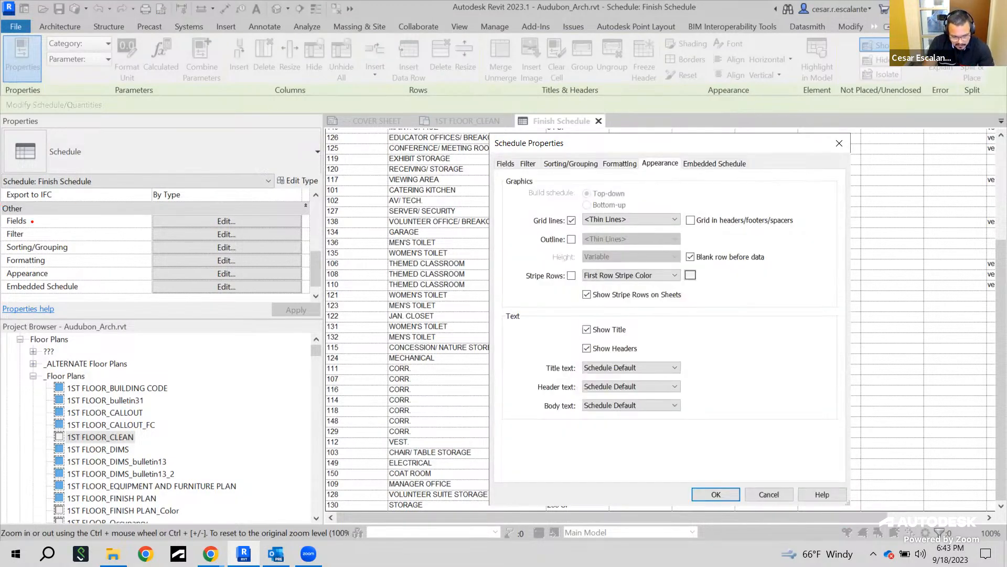
mouse_move(34, 214)
mouse_down()
mouse_move(3, 223)
mouse_move(34, 218)
mouse_move(45, 202)
mouse_move(352, 159)
mouse_move(491, 163)
mouse_up()
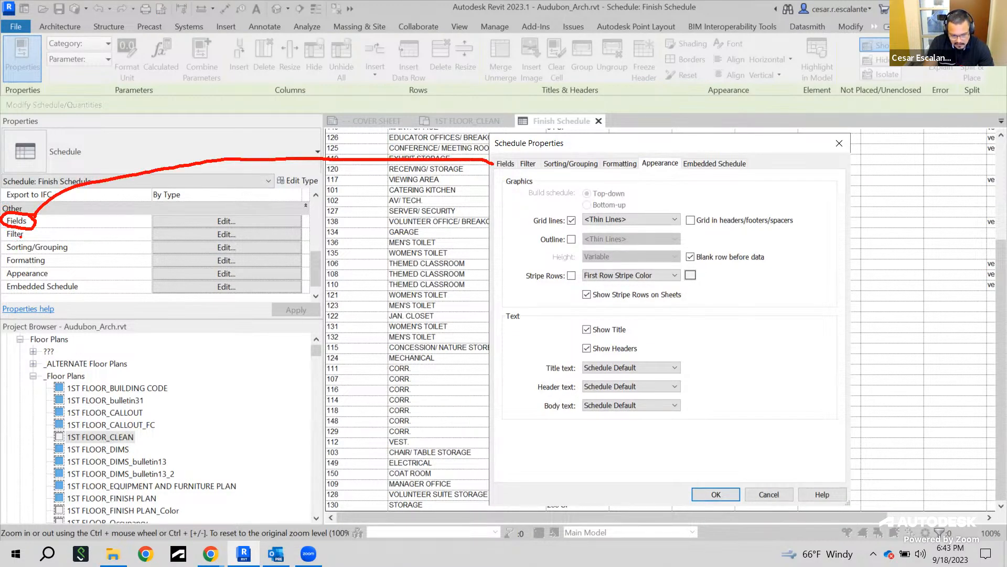
mouse_move(27, 230)
mouse_down()
mouse_move(1, 234)
mouse_move(27, 238)
mouse_move(321, 139)
mouse_move(522, 147)
mouse_move(528, 165)
mouse_up()
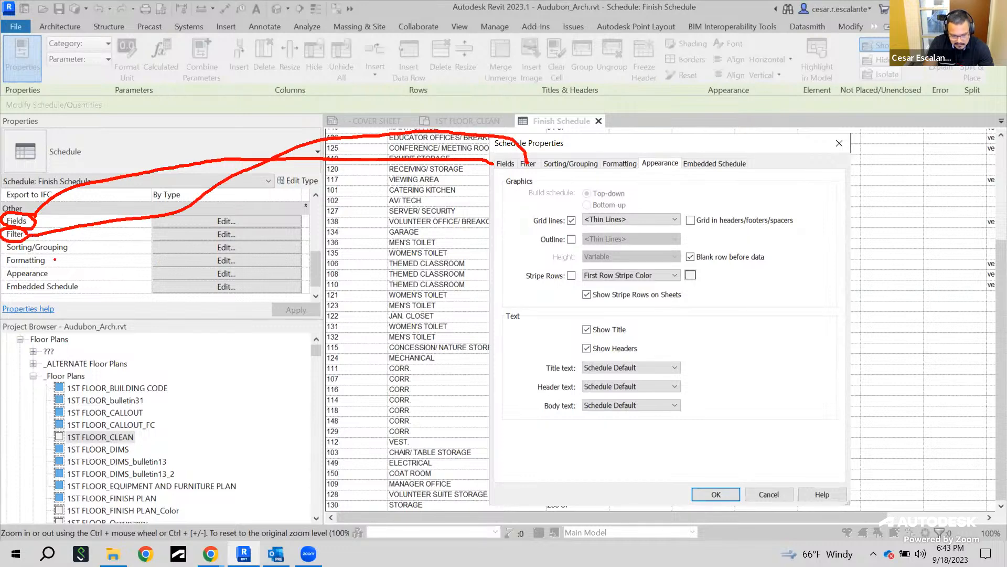
mouse_move(70, 242)
mouse_down()
mouse_move(25, 239)
mouse_move(46, 261)
mouse_move(249, 168)
mouse_move(509, 138)
mouse_move(562, 153)
mouse_up()
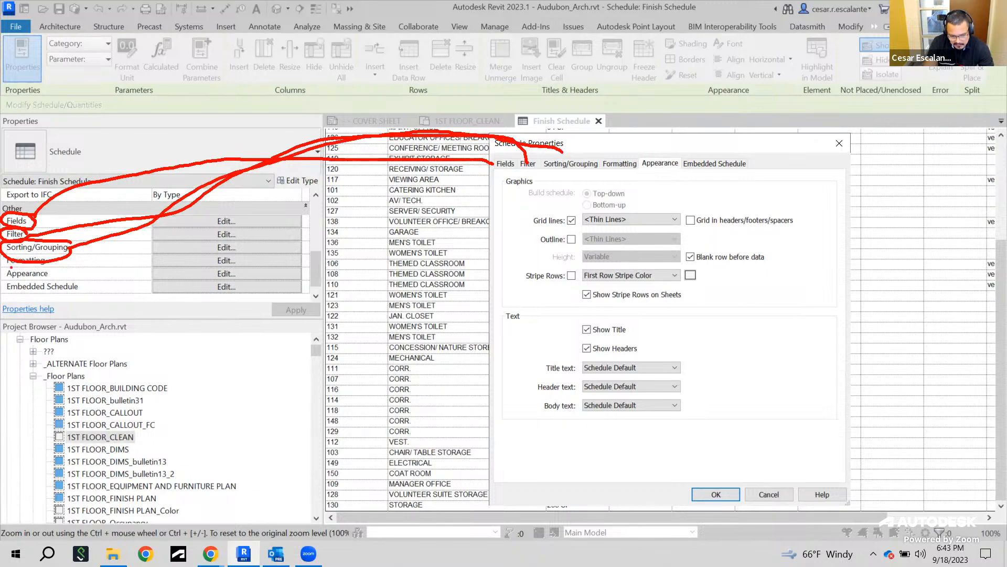
mouse_move(50, 265)
mouse_down()
mouse_move(570, 122)
mouse_move(635, 164)
mouse_up()
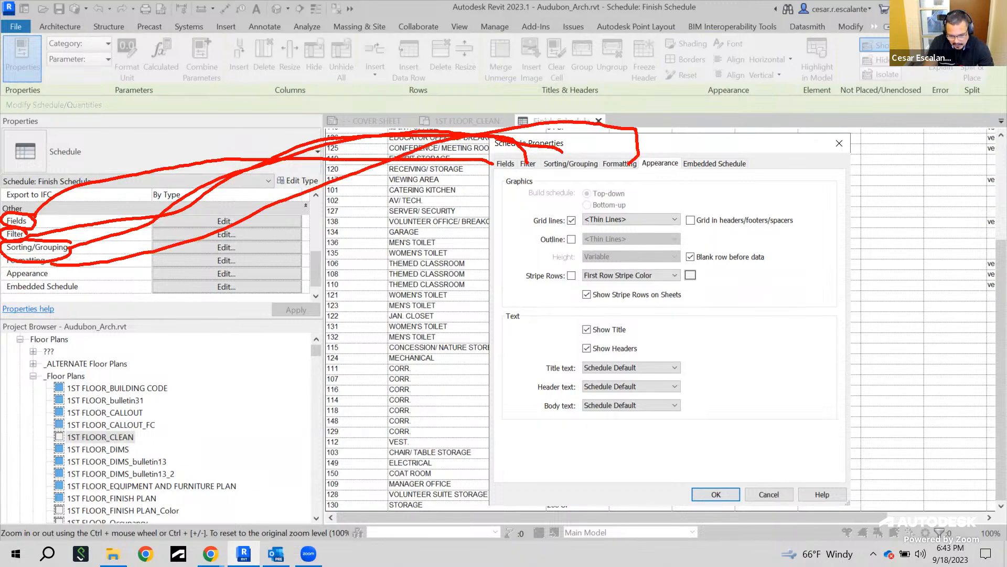
mouse_move(52, 274)
mouse_down()
mouse_move(635, 114)
mouse_move(659, 155)
mouse_up()
mouse_move(80, 289)
mouse_down()
mouse_move(636, 139)
mouse_move(723, 167)
mouse_up()
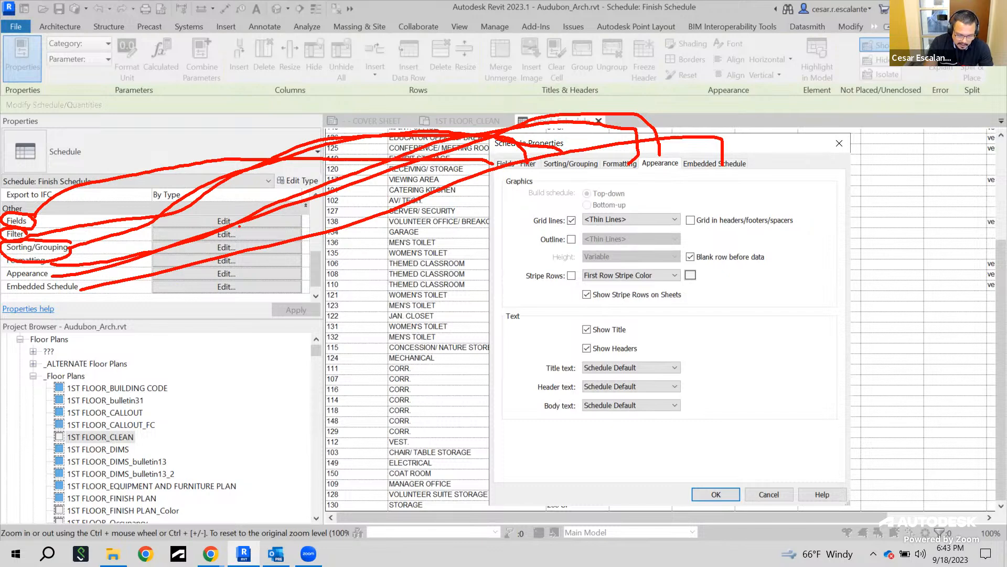
key(Escape)
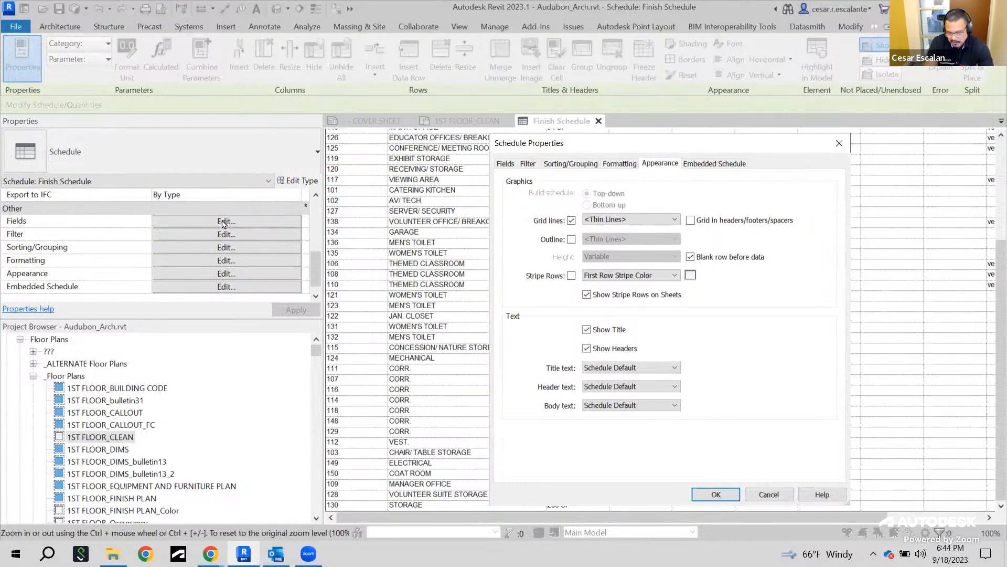
click(505, 165)
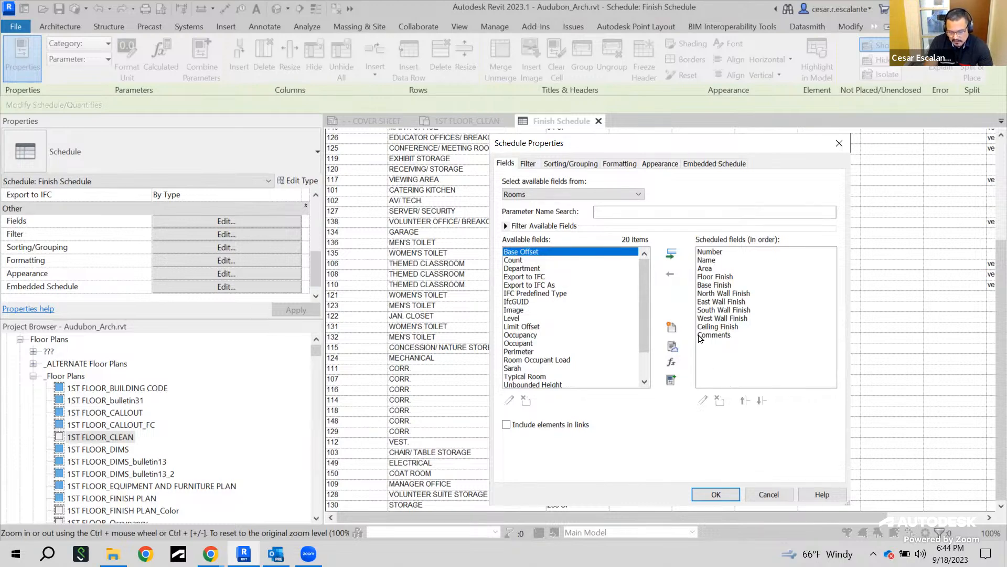
click(528, 165)
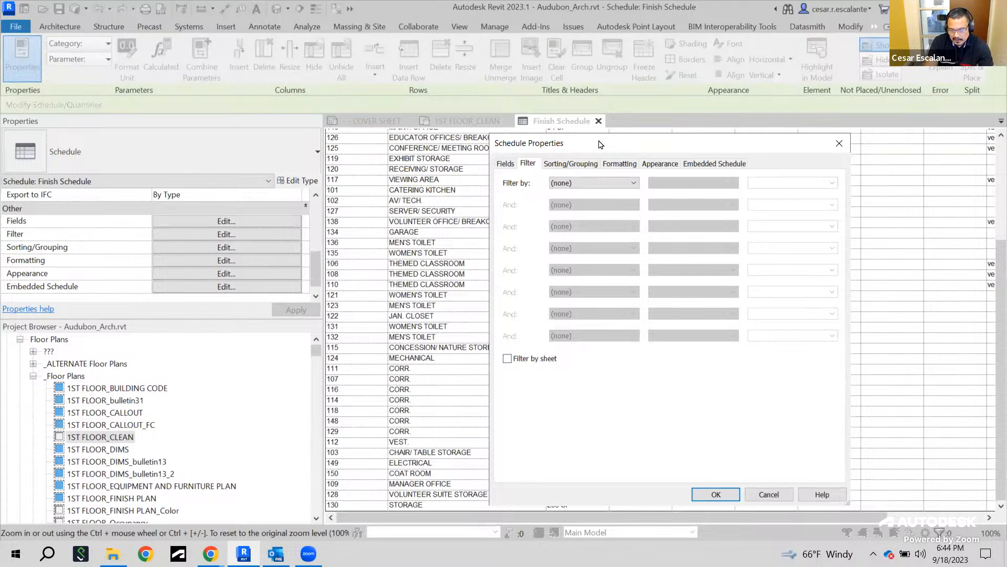
Filter the Finish Schedule to show only rooms whose Area has a value
drag(600, 144, 740, 114)
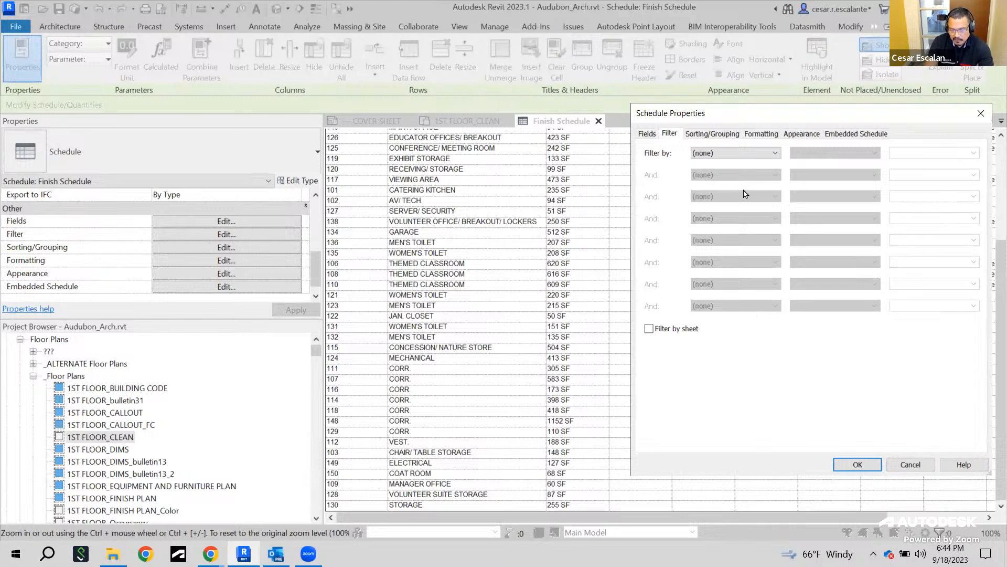
click(774, 153)
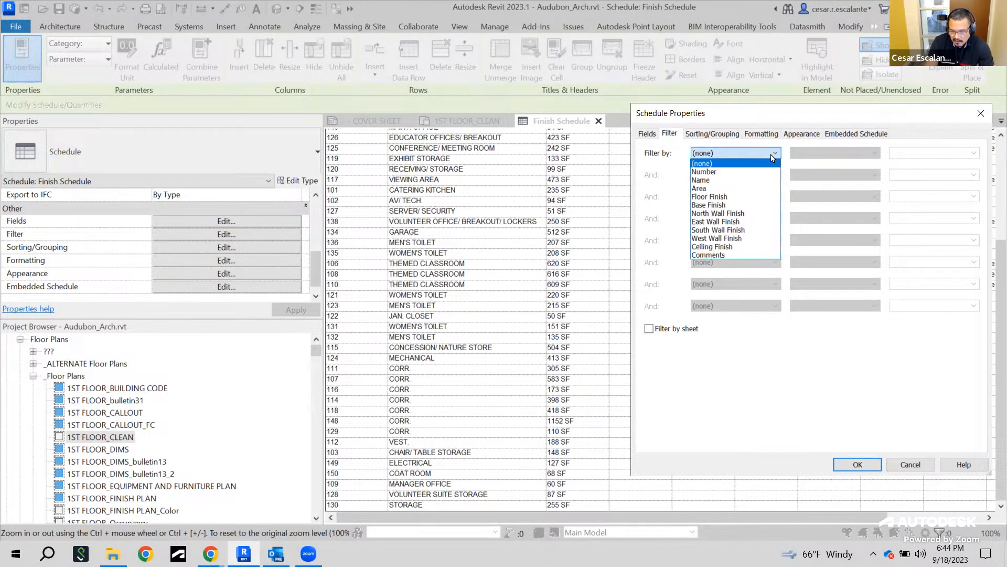
click(719, 192)
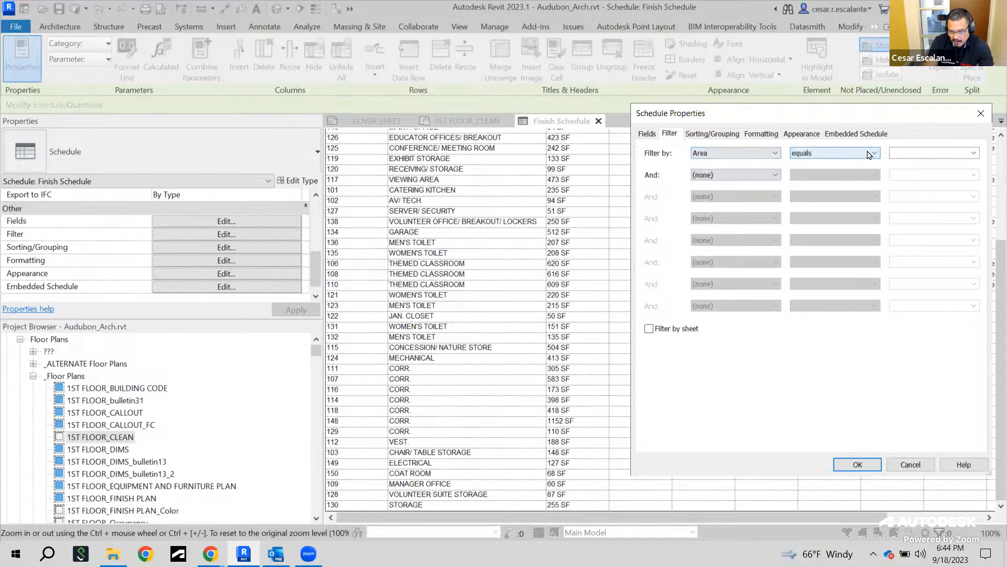
click(869, 154)
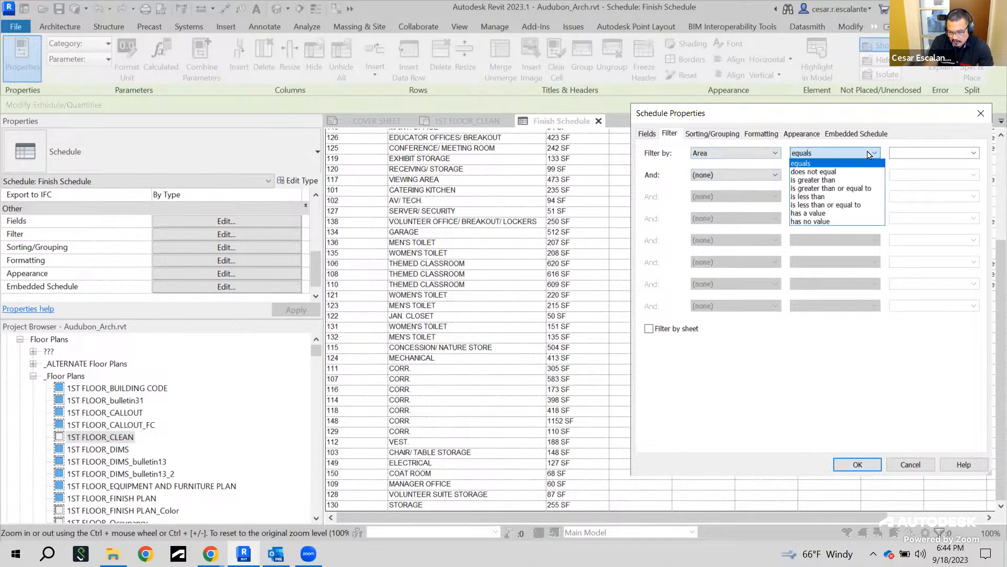
click(856, 213)
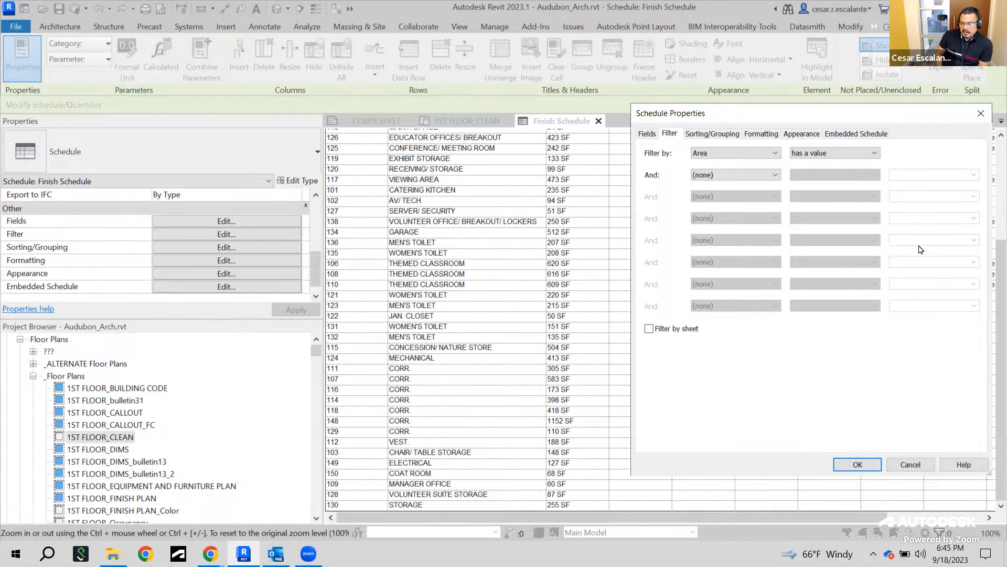
click(858, 465)
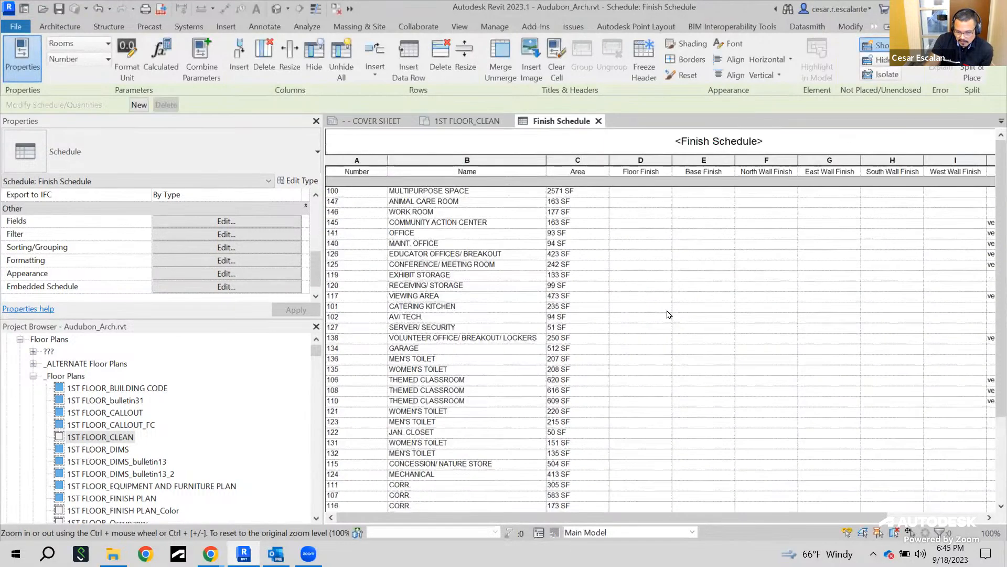
Scroll through the filtered schedule and reopen the filter settings to review the available filter fields
scroll(582, 222, down, 2)
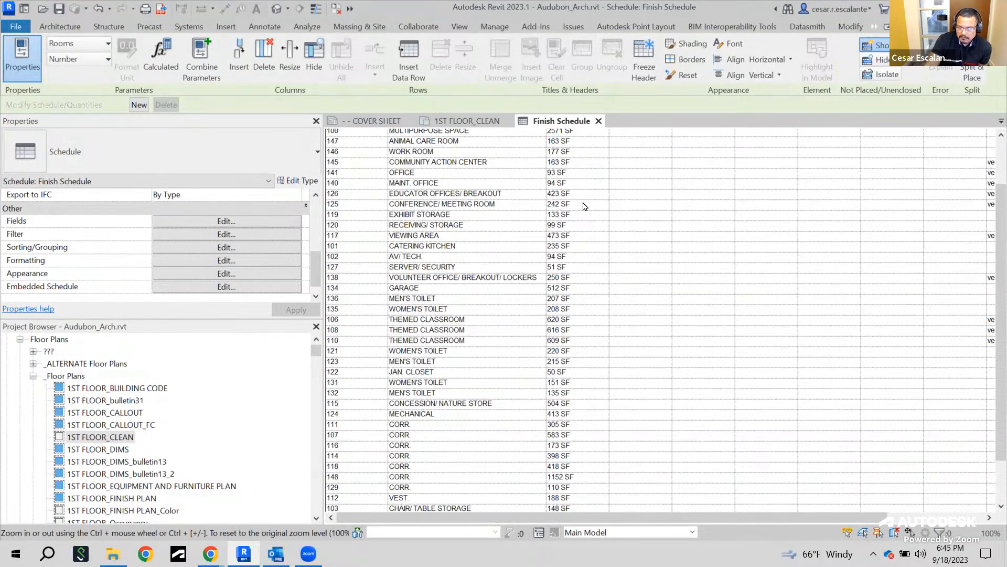
scroll(573, 191, down, 2)
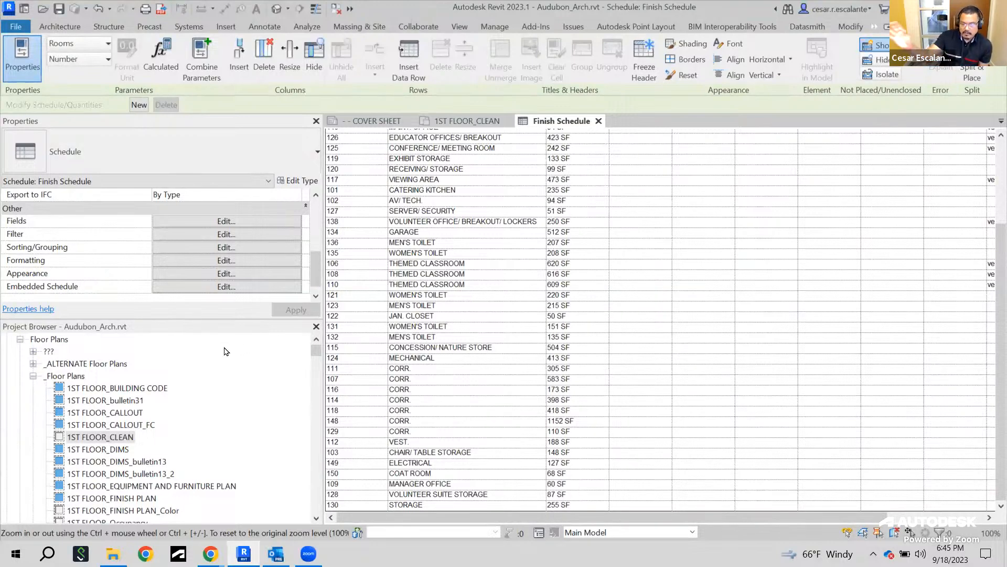
click(227, 235)
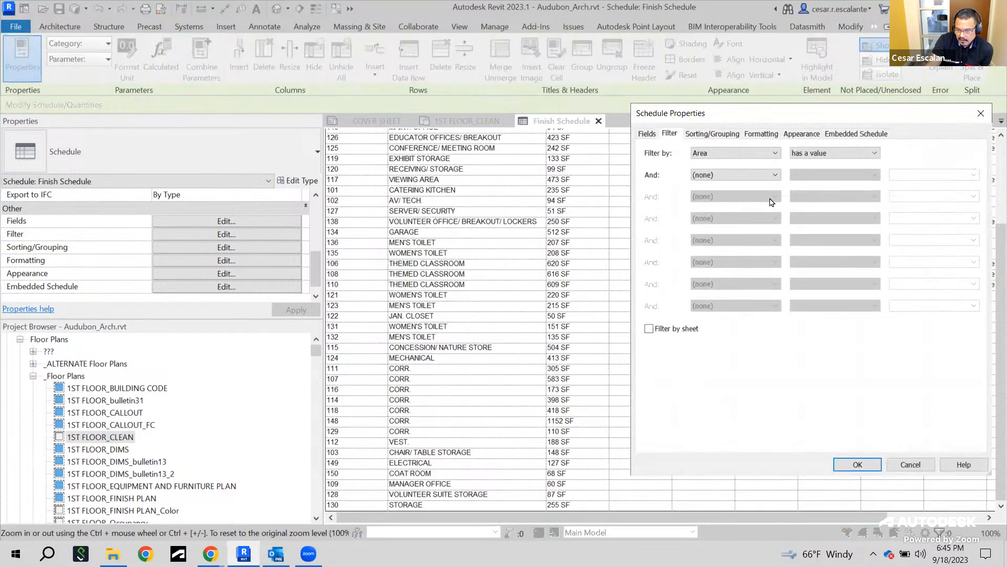
click(776, 154)
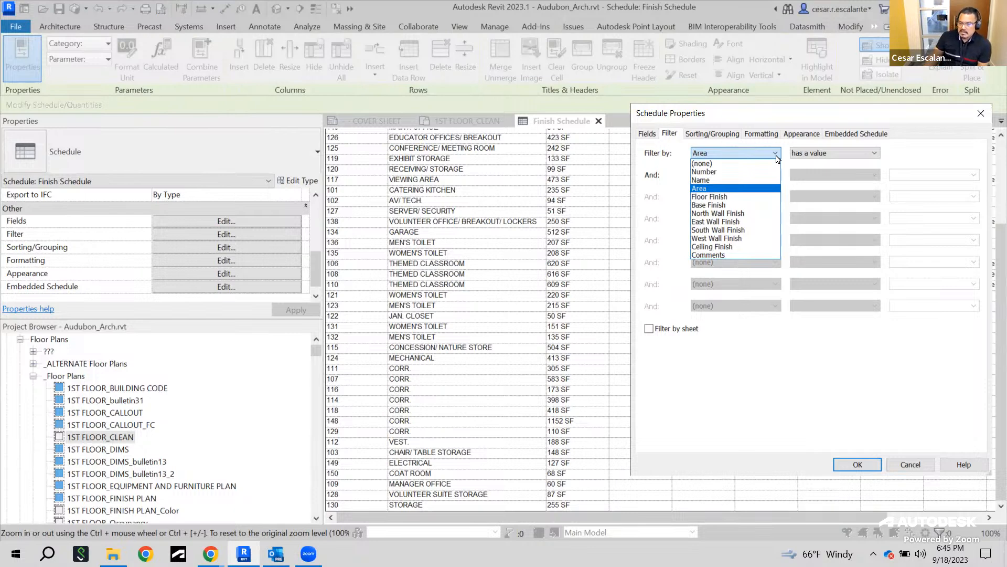
click(665, 182)
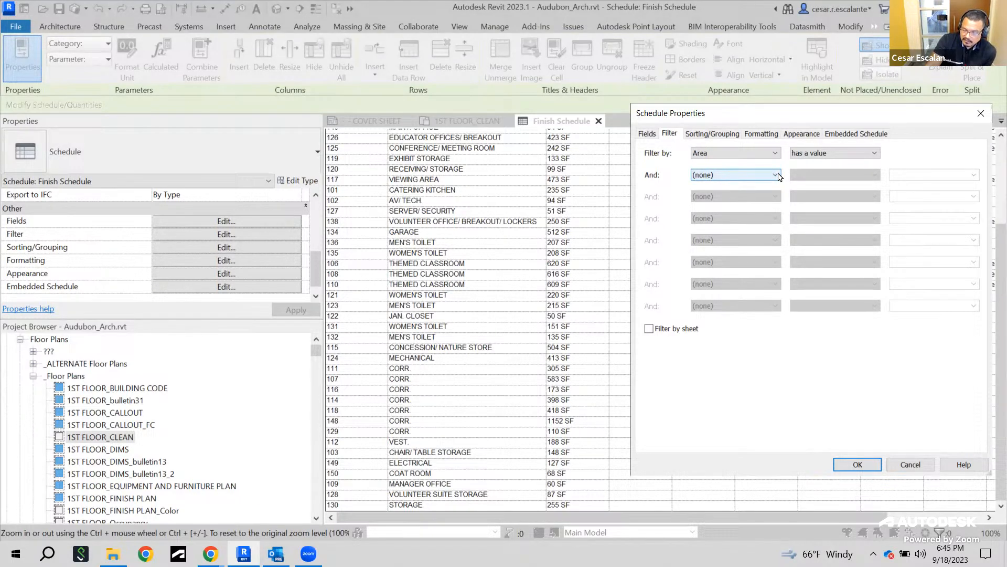
click(776, 175)
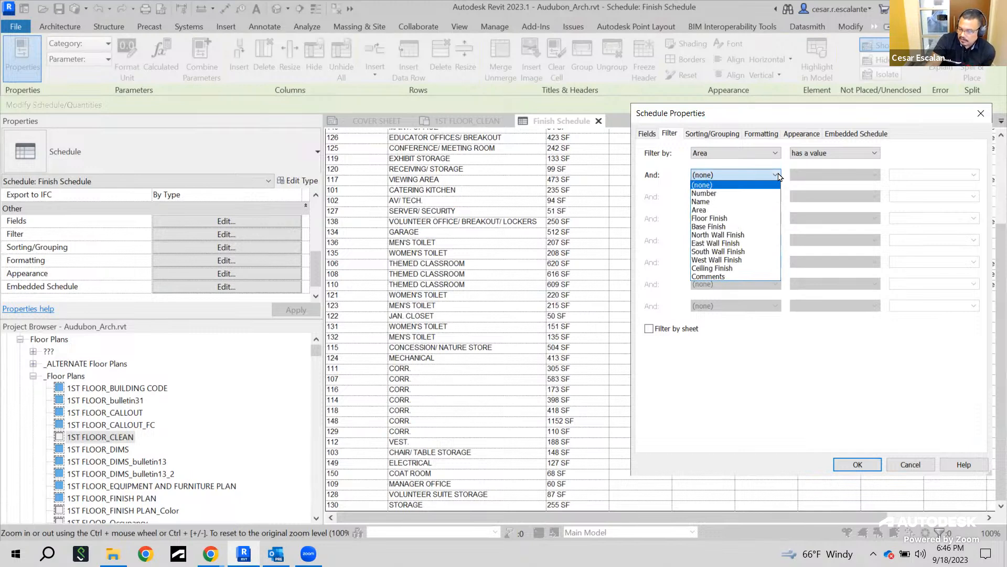
click(778, 177)
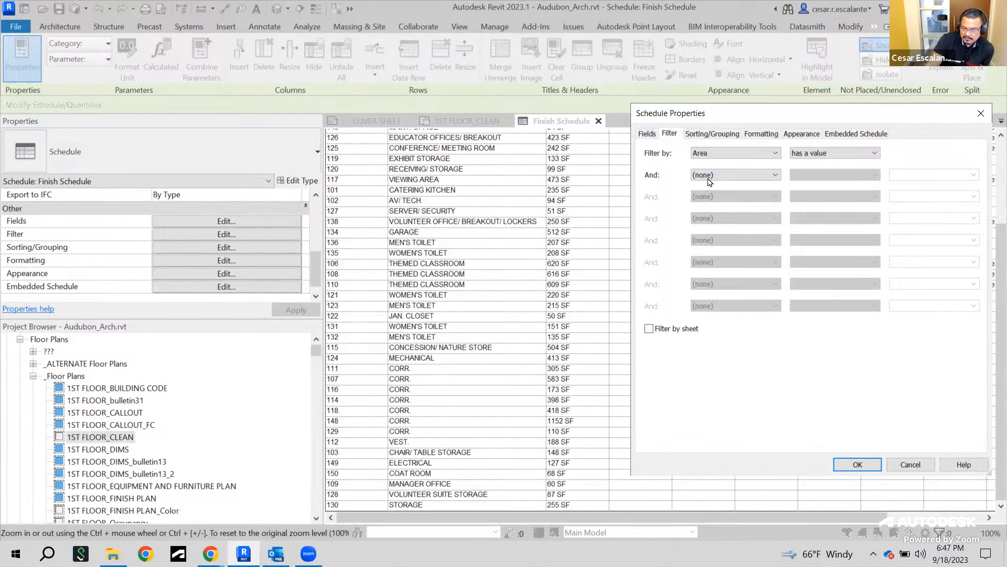
Sort the Finish Schedule by Number in ascending order
click(703, 134)
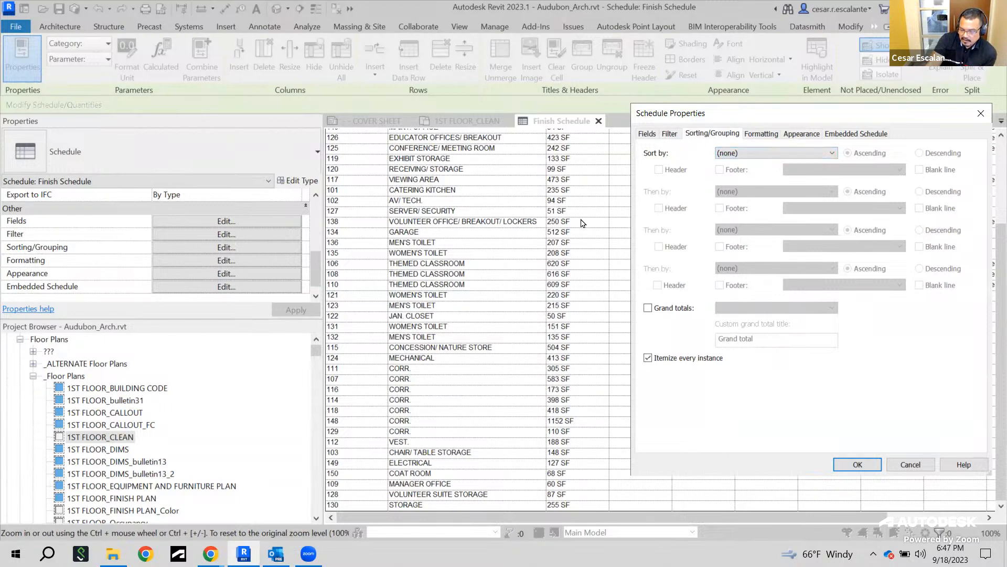
click(808, 154)
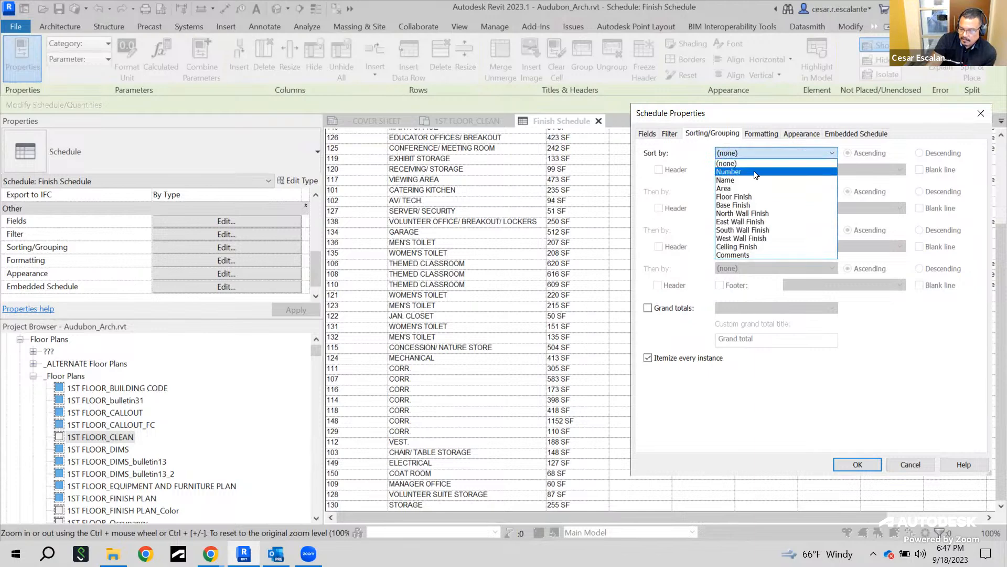
click(756, 175)
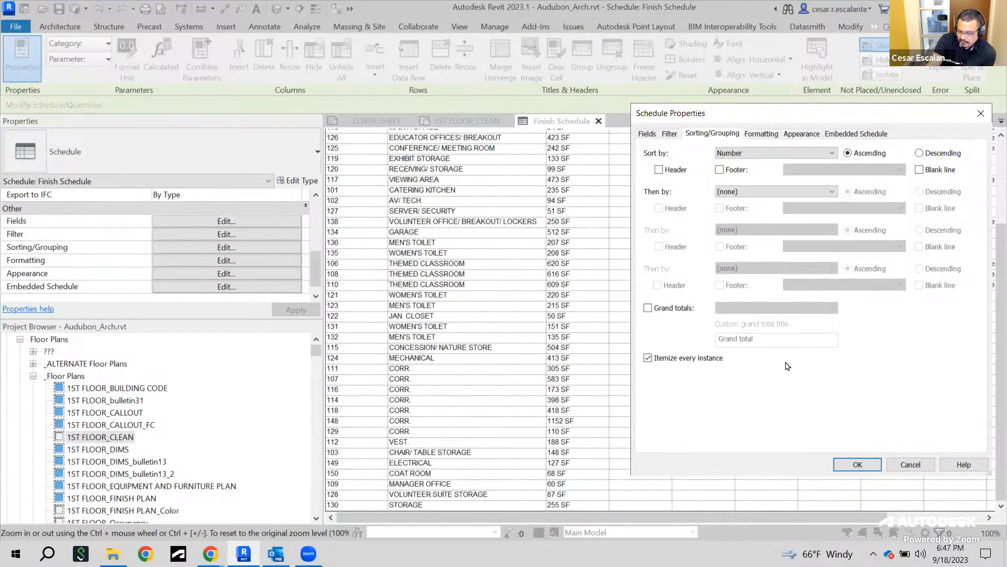
click(856, 465)
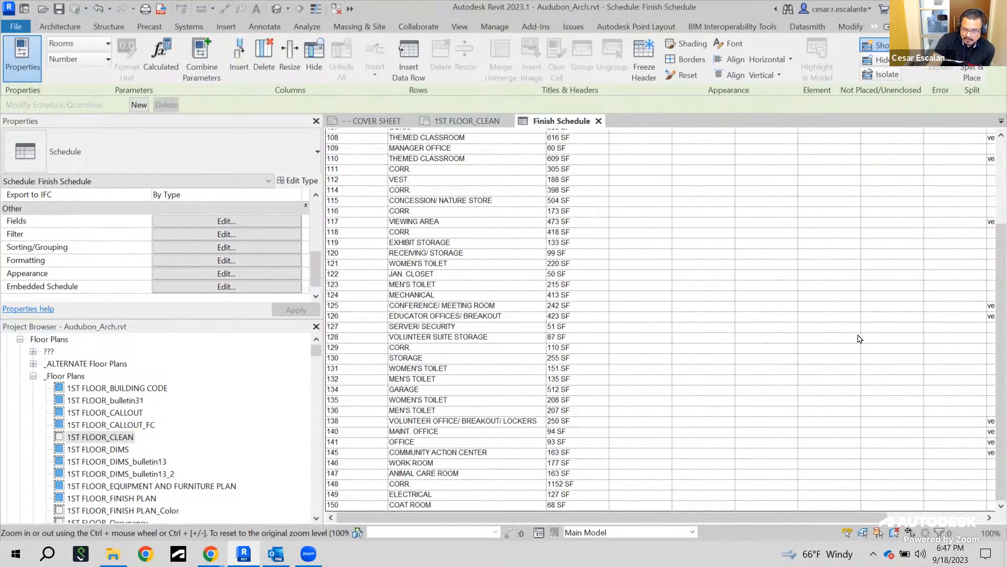
Turn on grand totals for the schedule using Title, count, and totals
scroll(856, 338, up, 4)
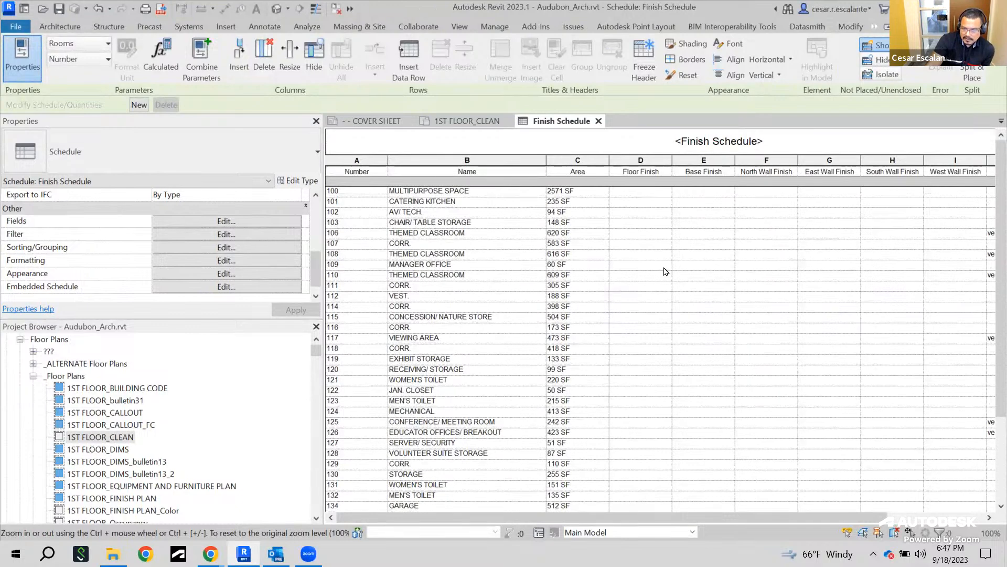
click(220, 251)
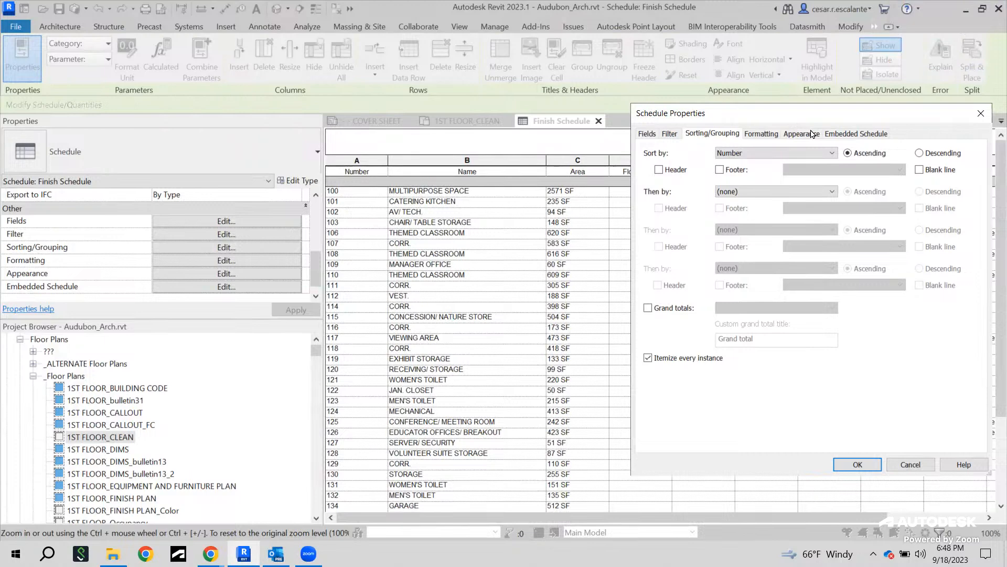
drag(796, 115, 760, 113)
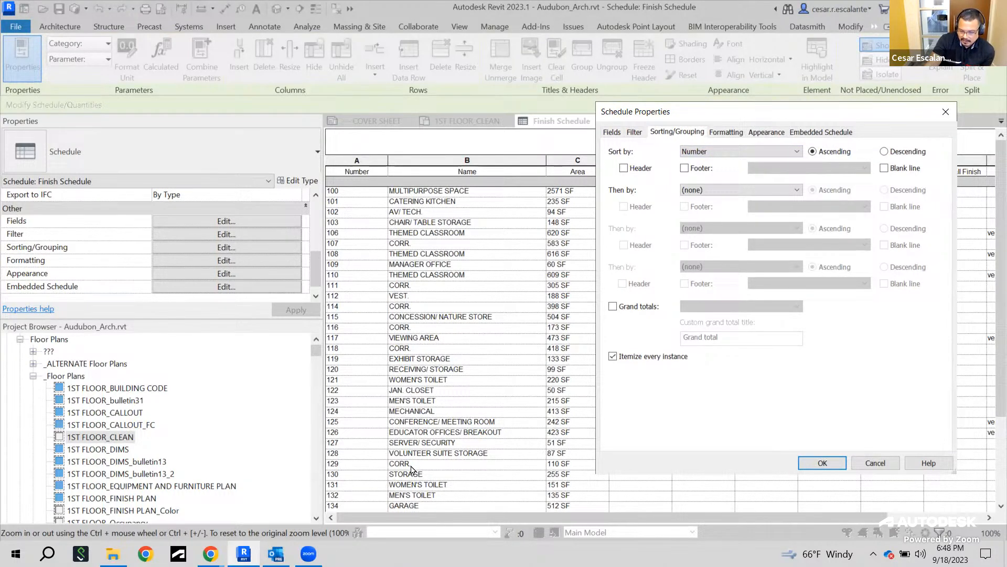
click(613, 306)
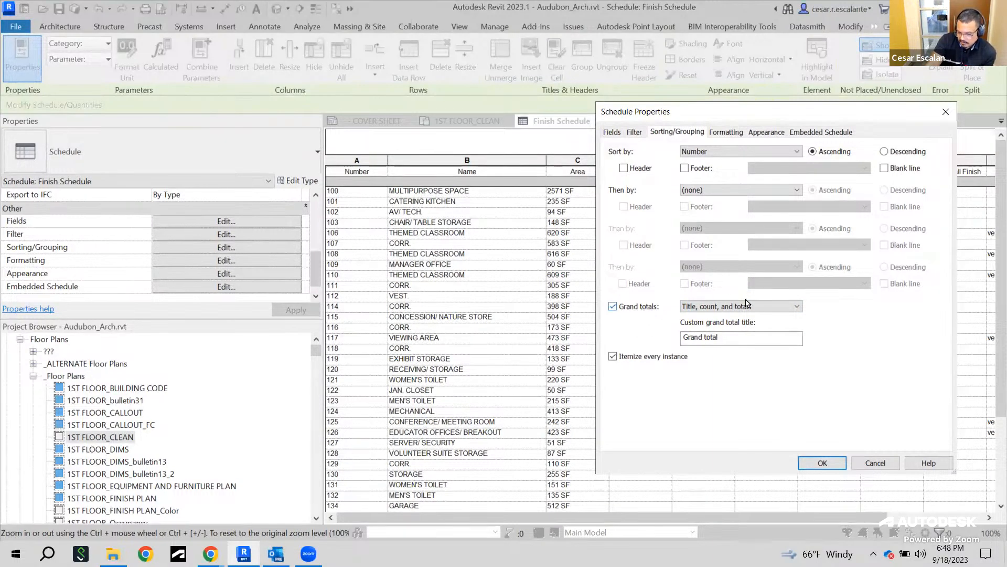
click(797, 308)
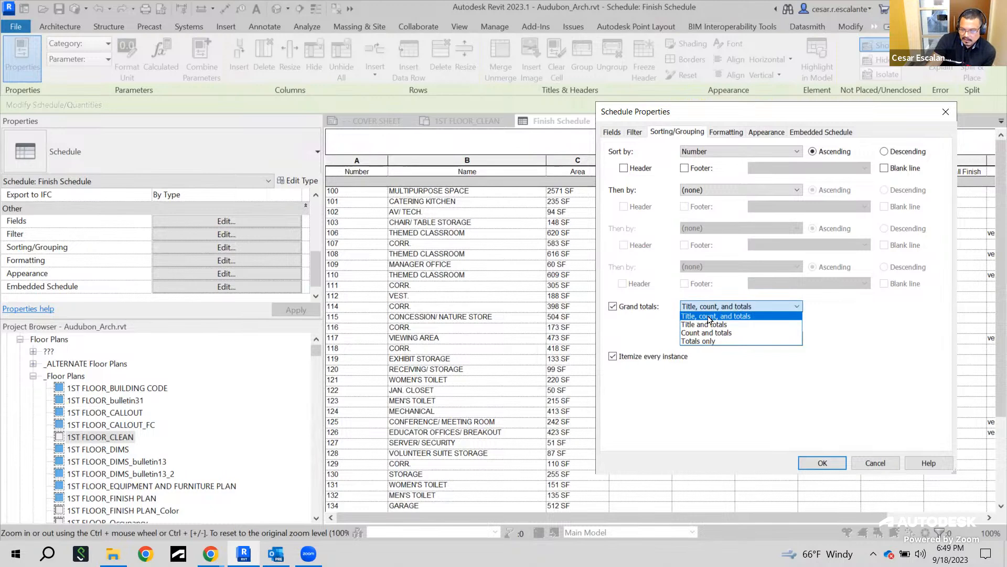
click(744, 316)
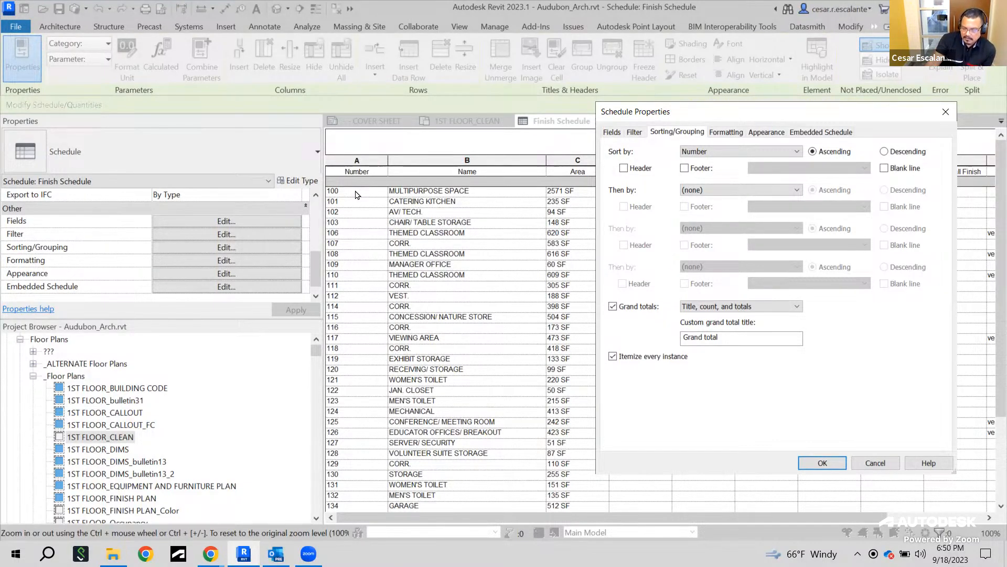
Set the Area field to calculate totals in the schedule formatting and apply the schedule settings
click(731, 137)
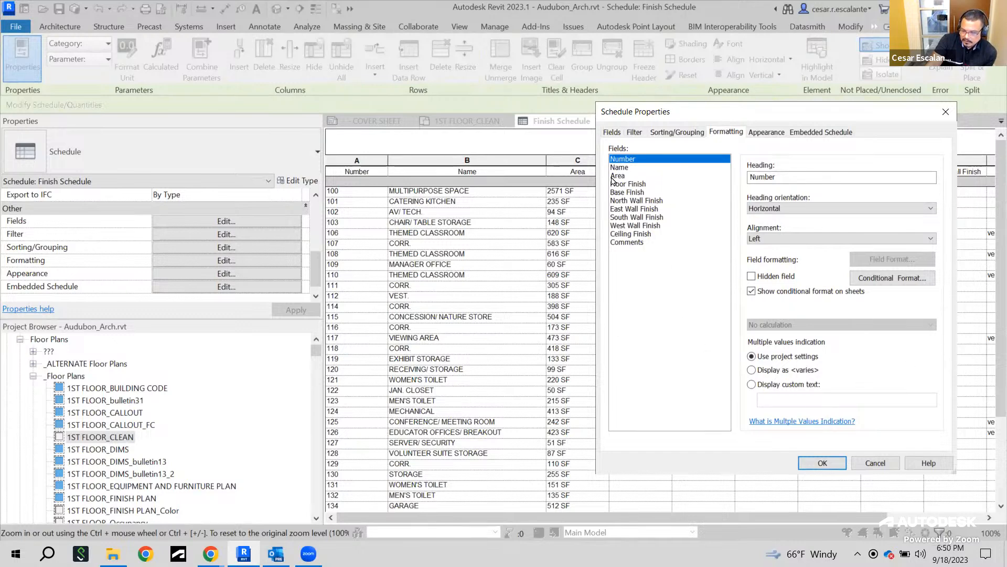
click(635, 177)
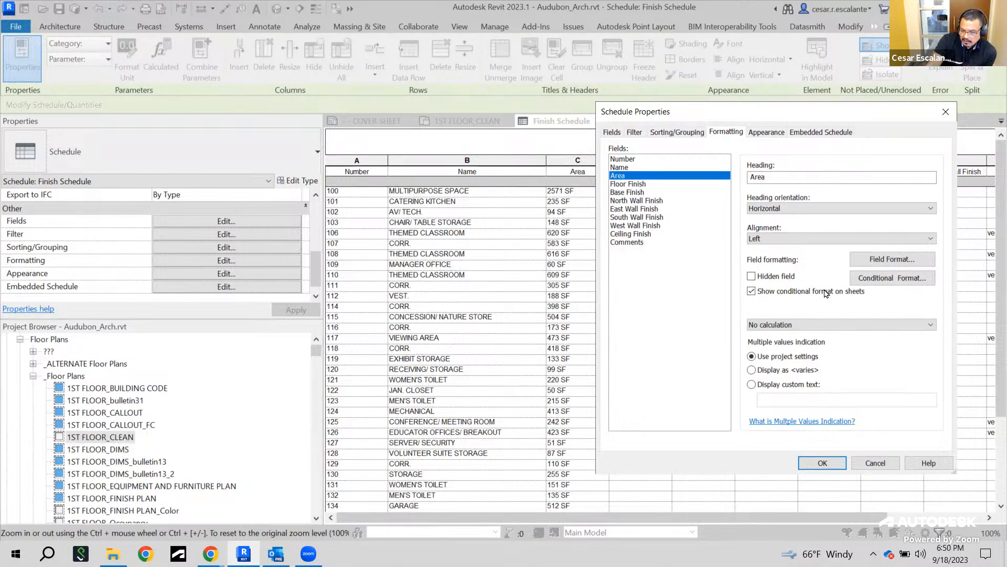
click(819, 329)
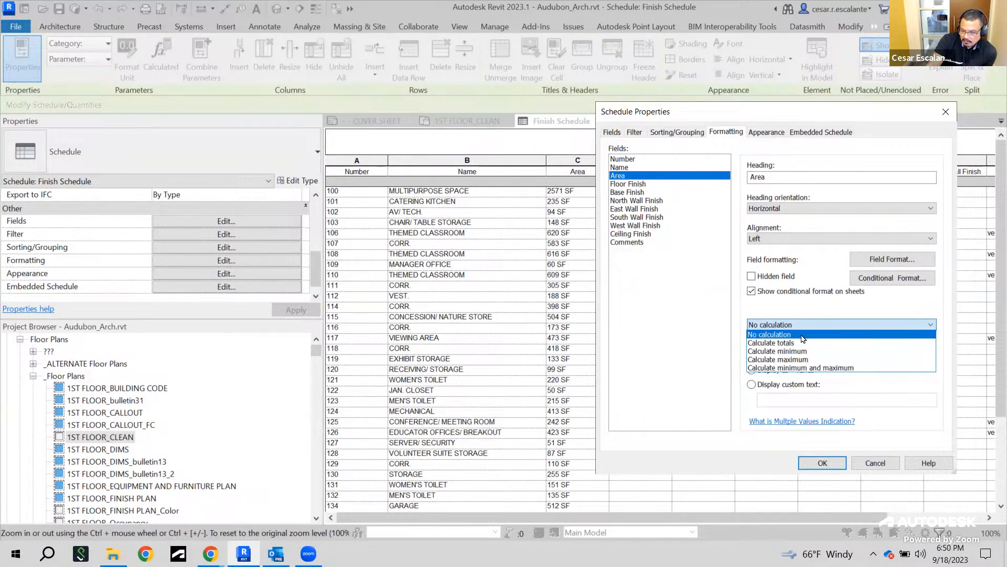
click(796, 343)
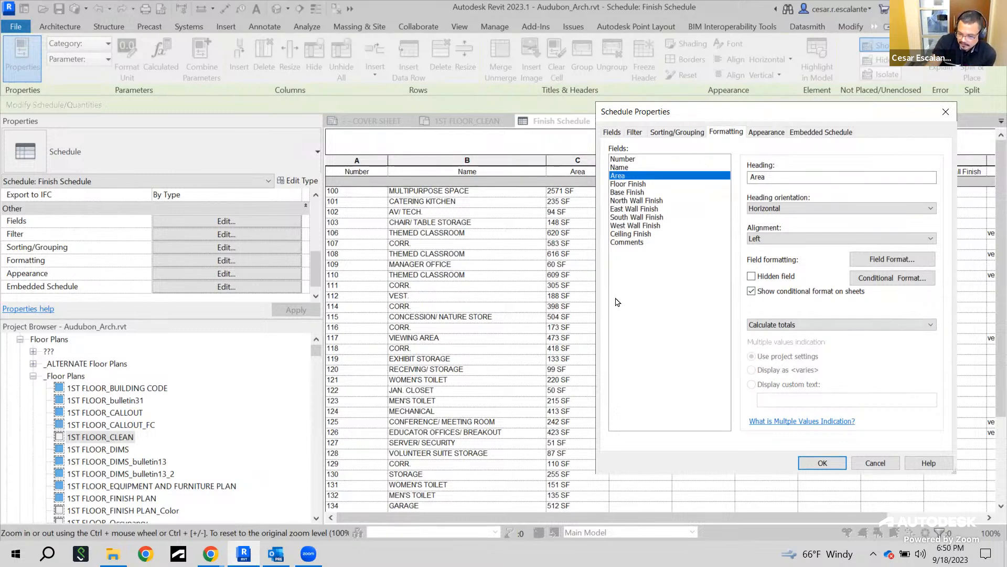
click(668, 133)
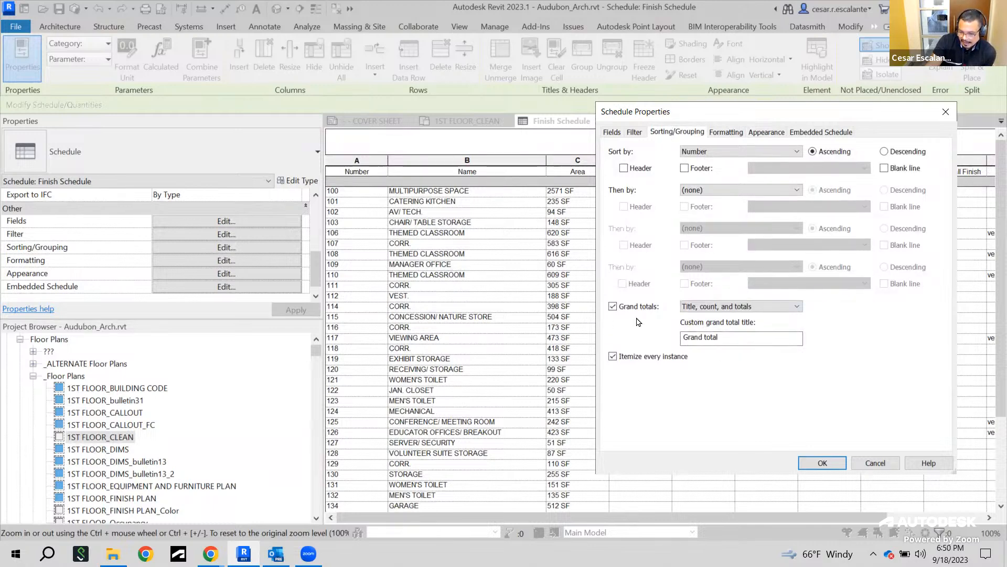
click(732, 136)
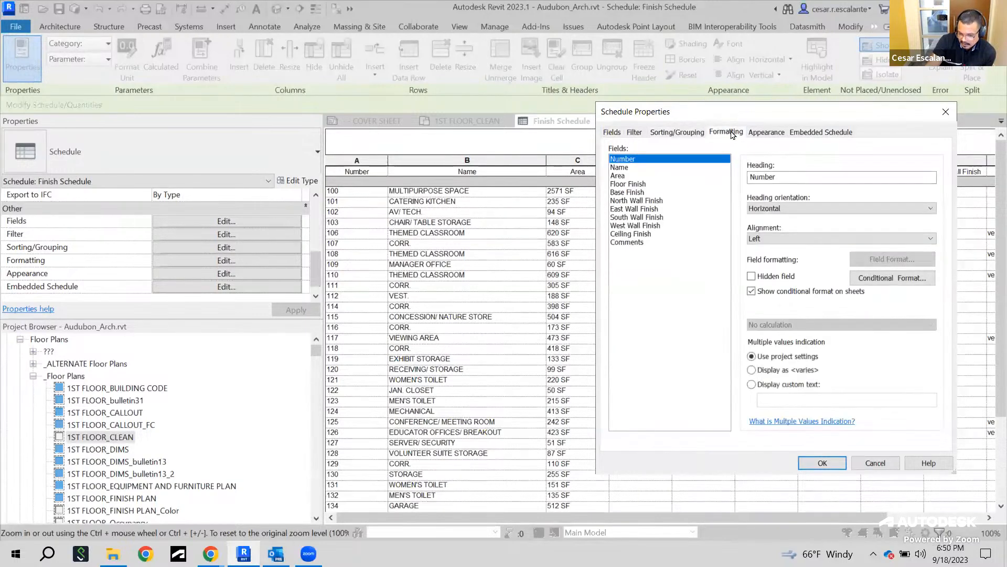
click(625, 176)
click(807, 326)
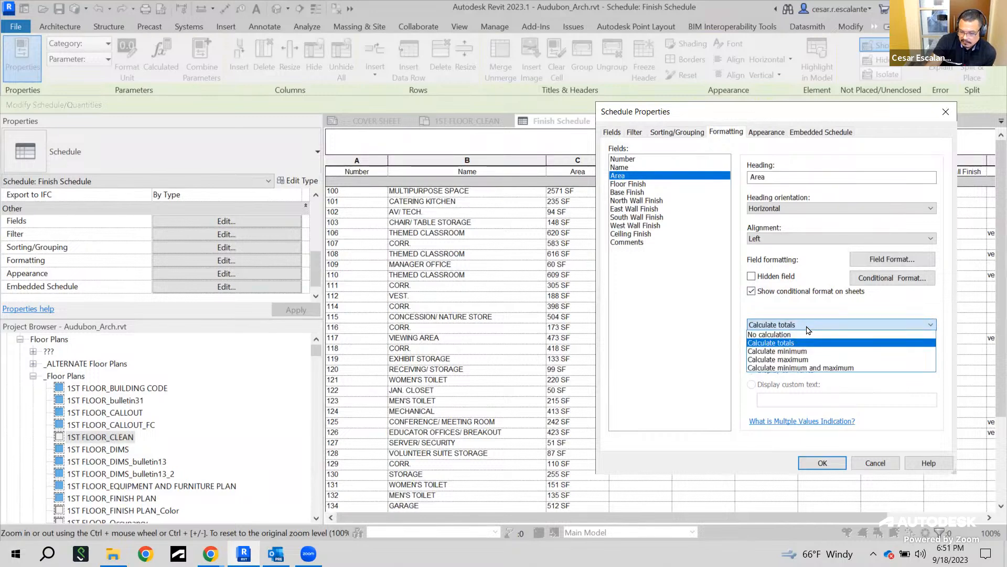
click(807, 329)
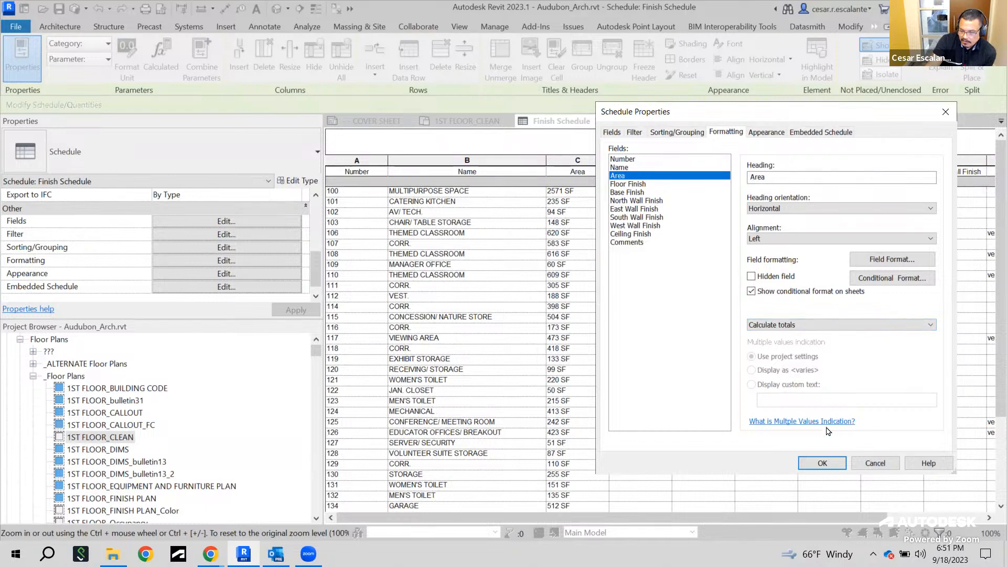
click(823, 462)
Scroll through the schedule to examine its grand total row, then reopen and close the filter settings
scroll(934, 373, down, 5)
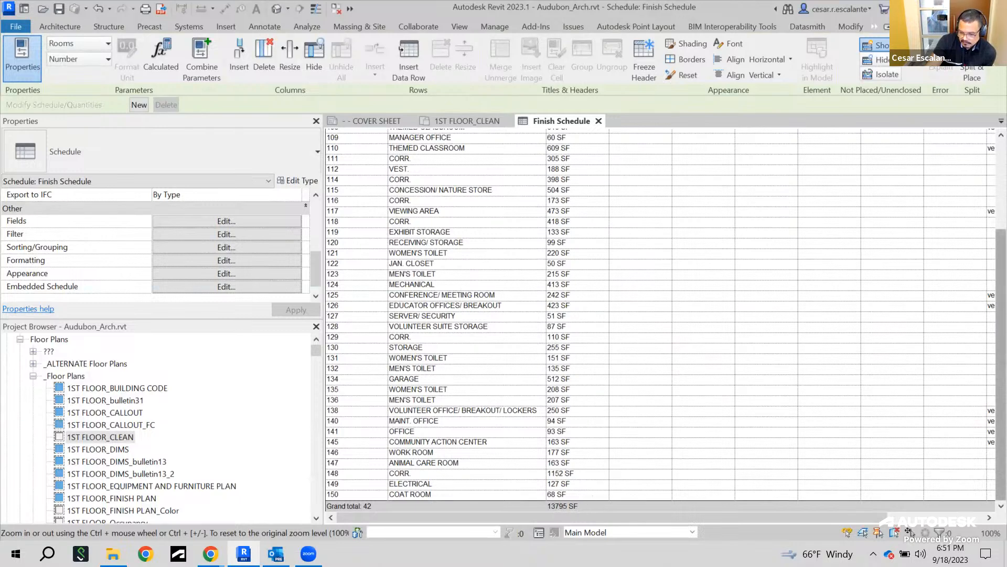
scroll(1000, 407, up, 2)
scroll(471, 285, up, 3)
scroll(471, 285, down, 2)
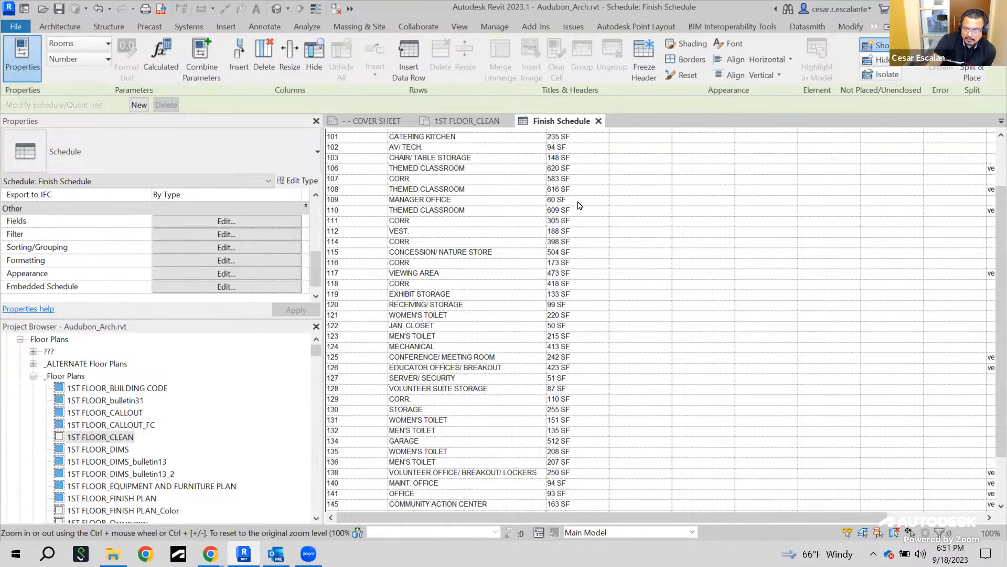
scroll(581, 206, down, 2)
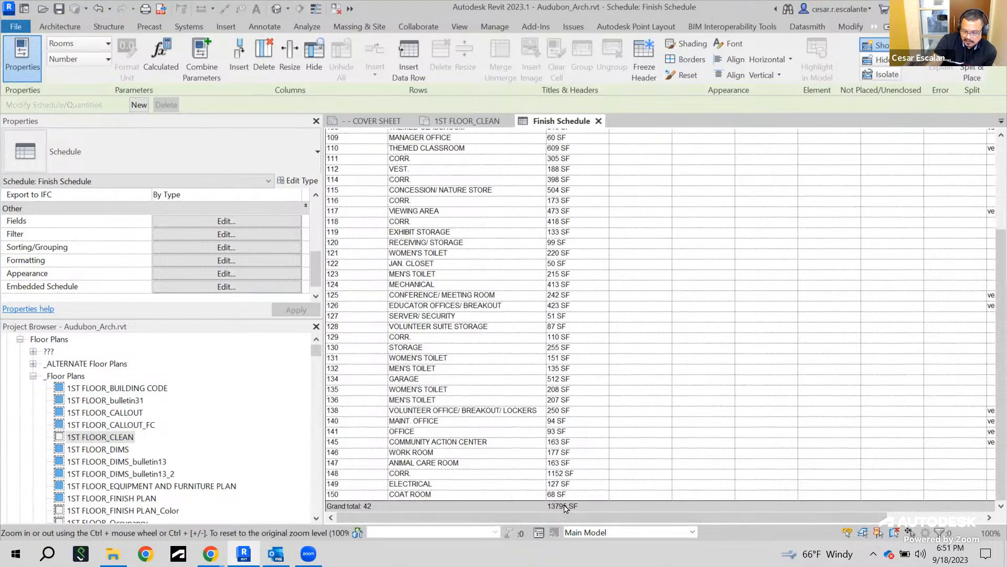
scroll(586, 210, up, 5)
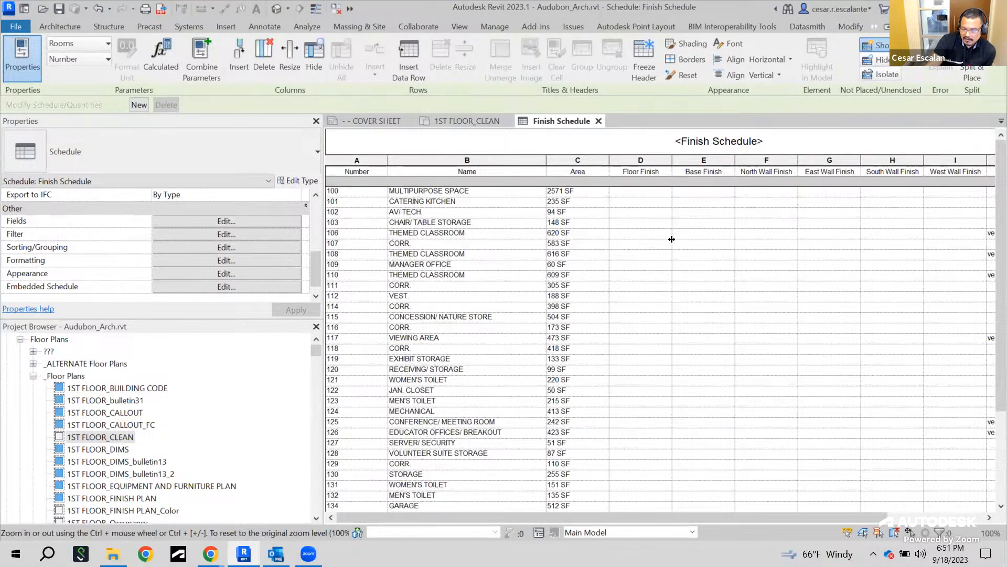
click(235, 225)
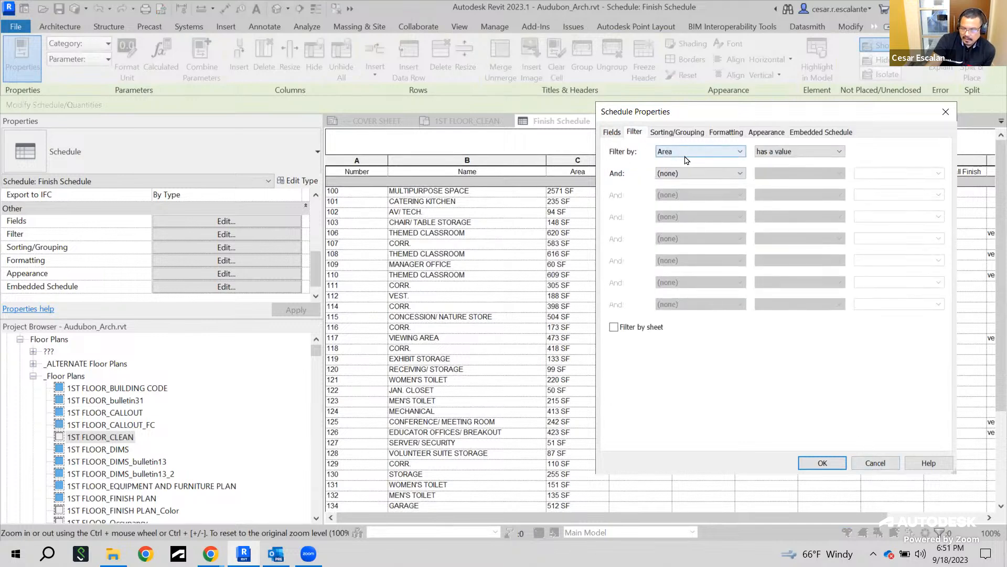
click(876, 463)
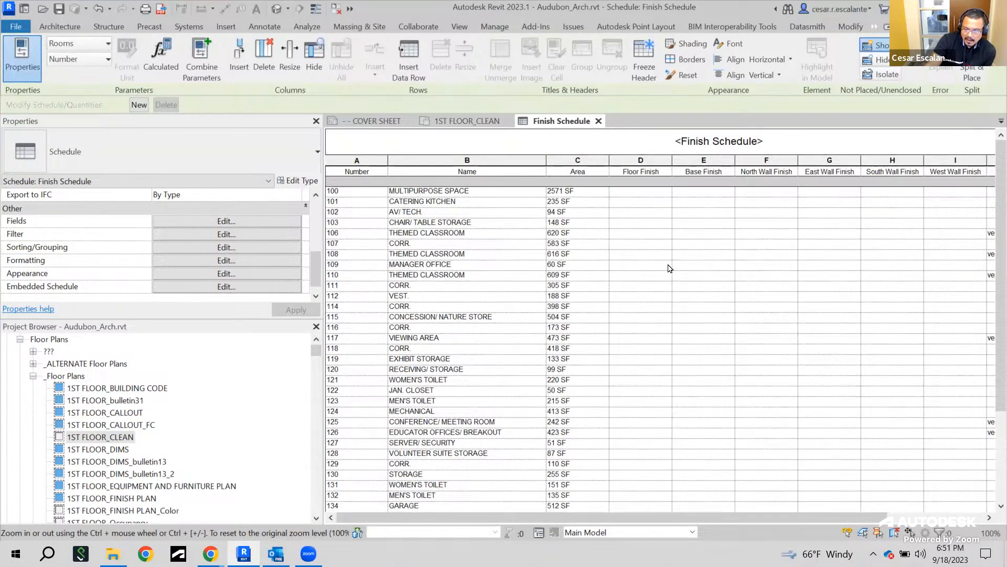
Turn off the blank row before data in the schedule's appearance settings
scroll(677, 270, down, 4)
scroll(686, 271, up, 5)
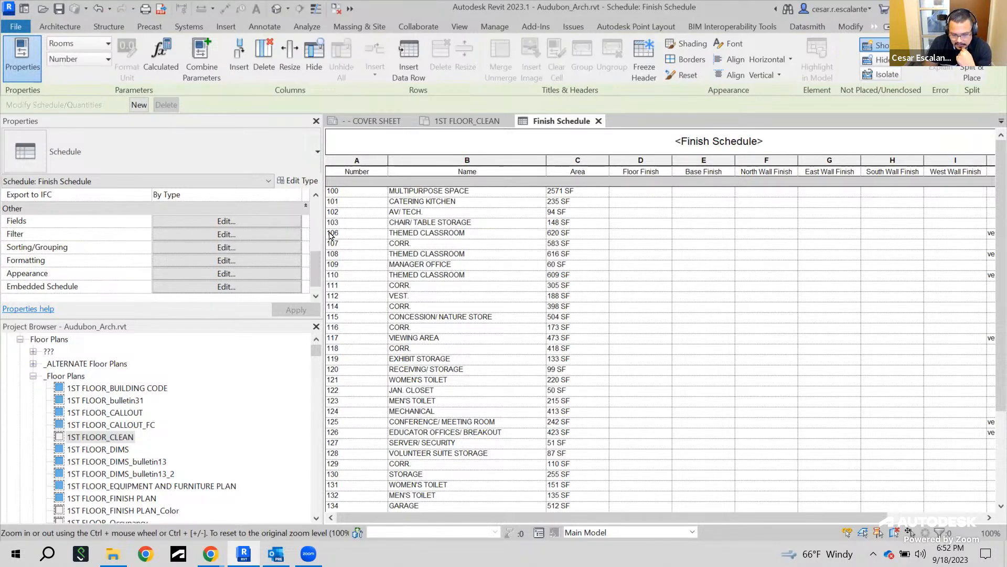
click(219, 261)
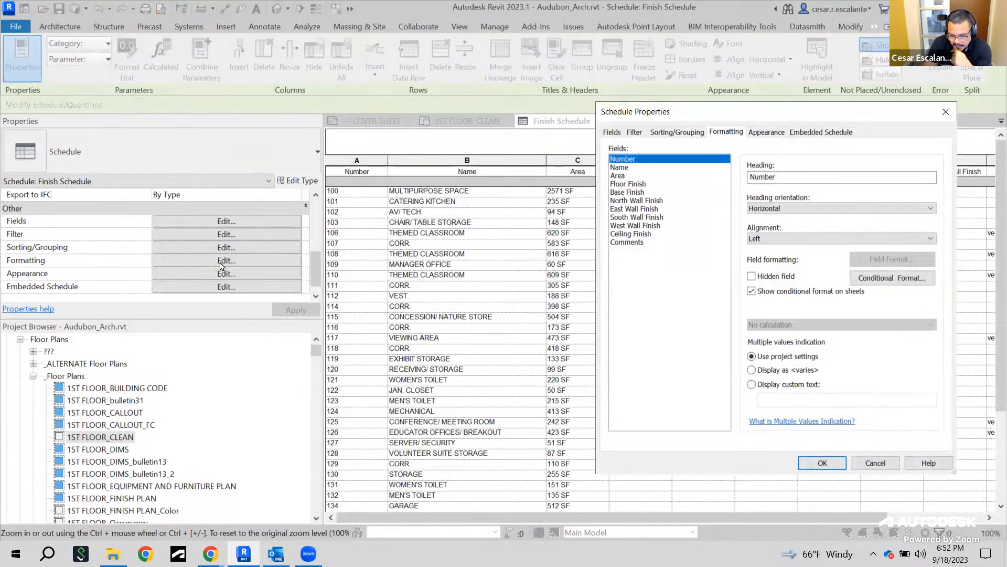
click(768, 135)
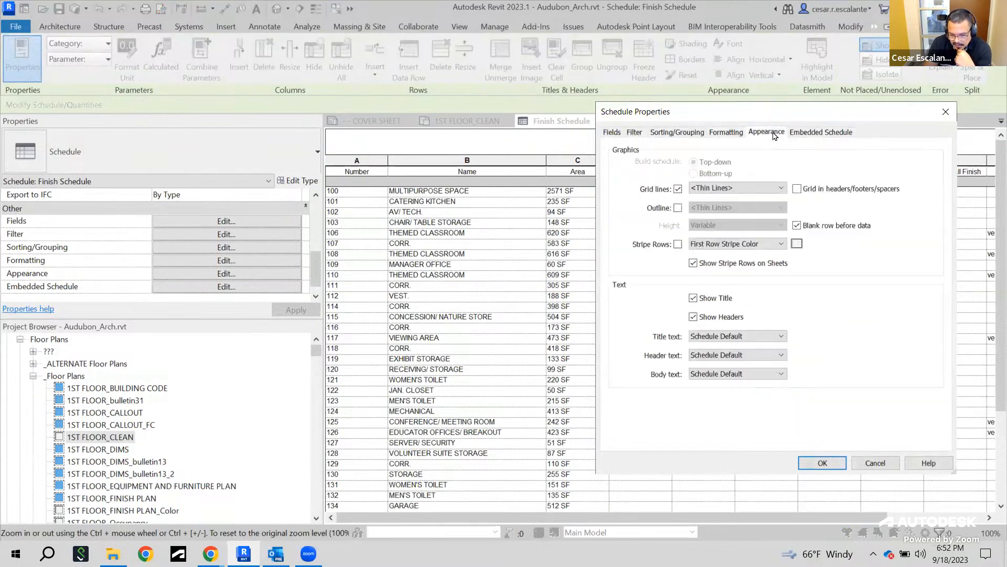
click(798, 226)
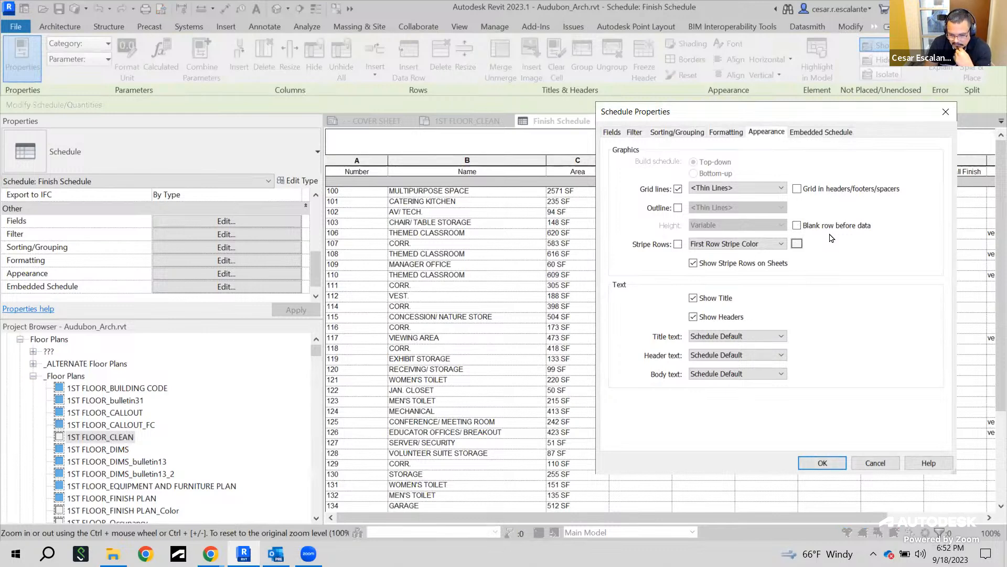
click(679, 189)
click(679, 189)
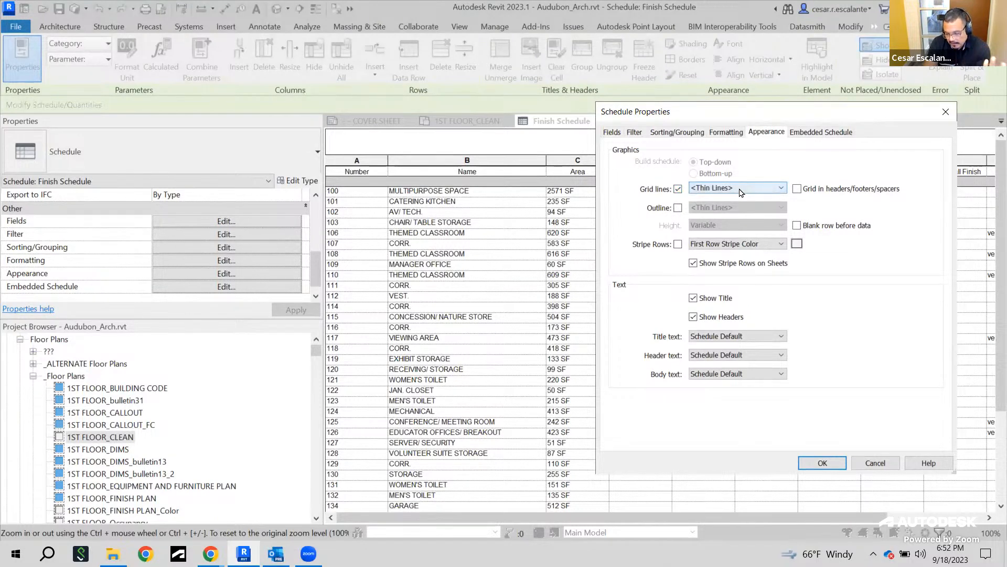
click(741, 191)
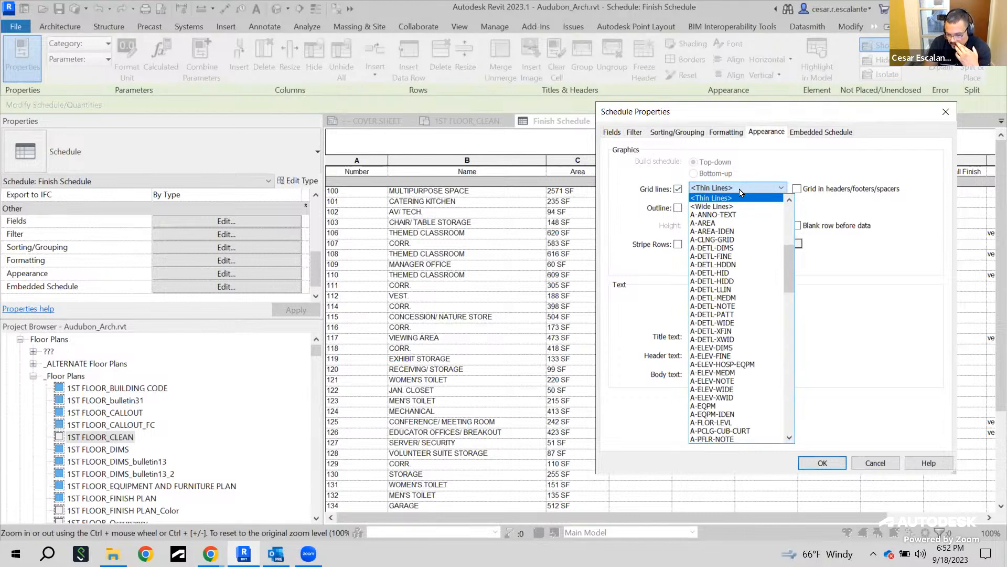
click(741, 192)
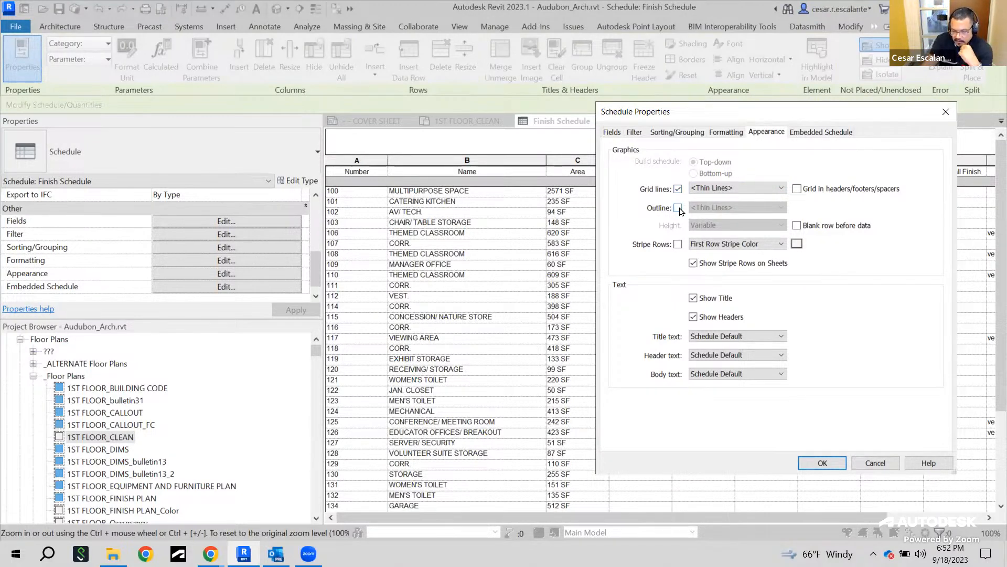
Turn on the schedule outline and set its line style to Wide Lines
click(678, 208)
click(778, 208)
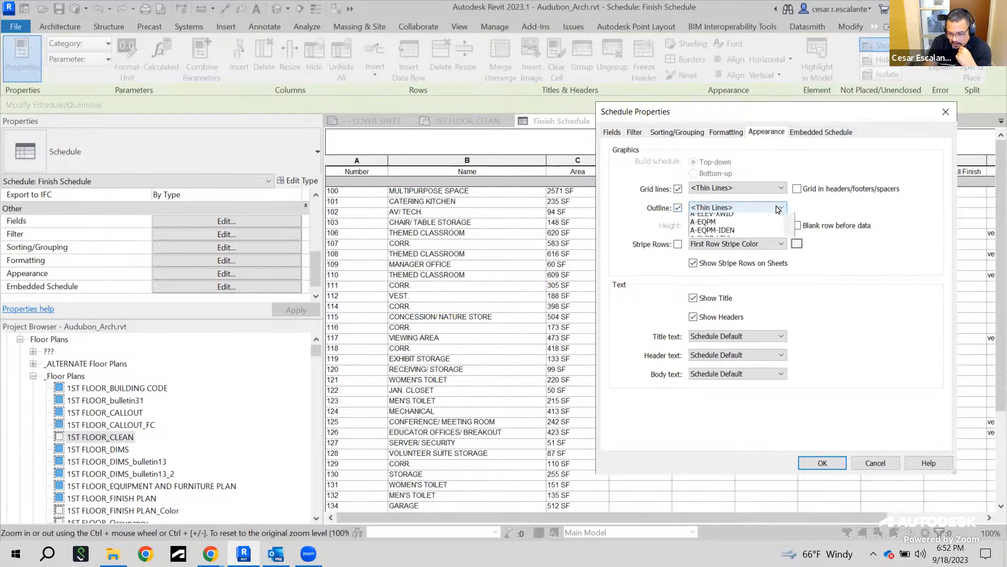
scroll(785, 248, up, 8)
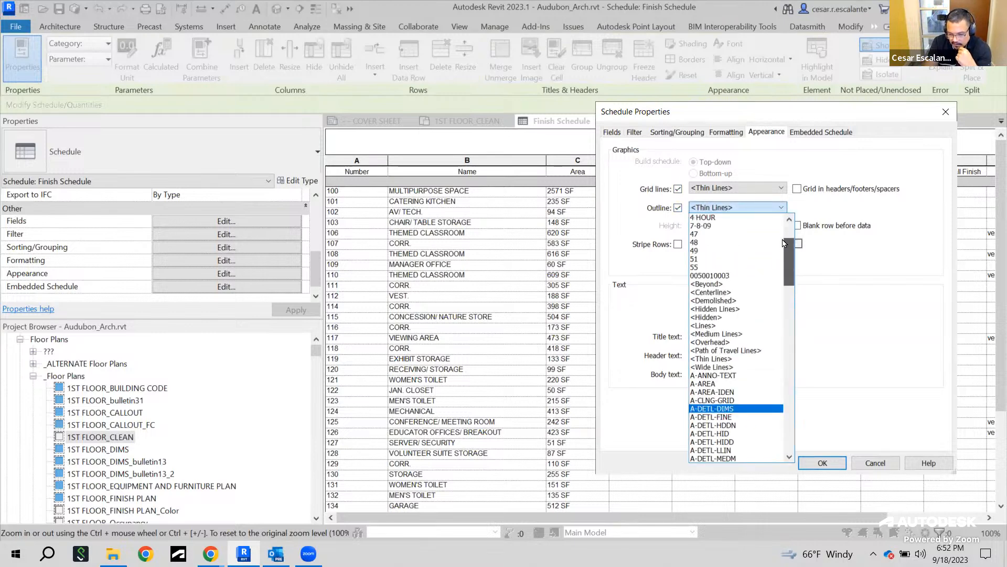
scroll(782, 241, down, 3)
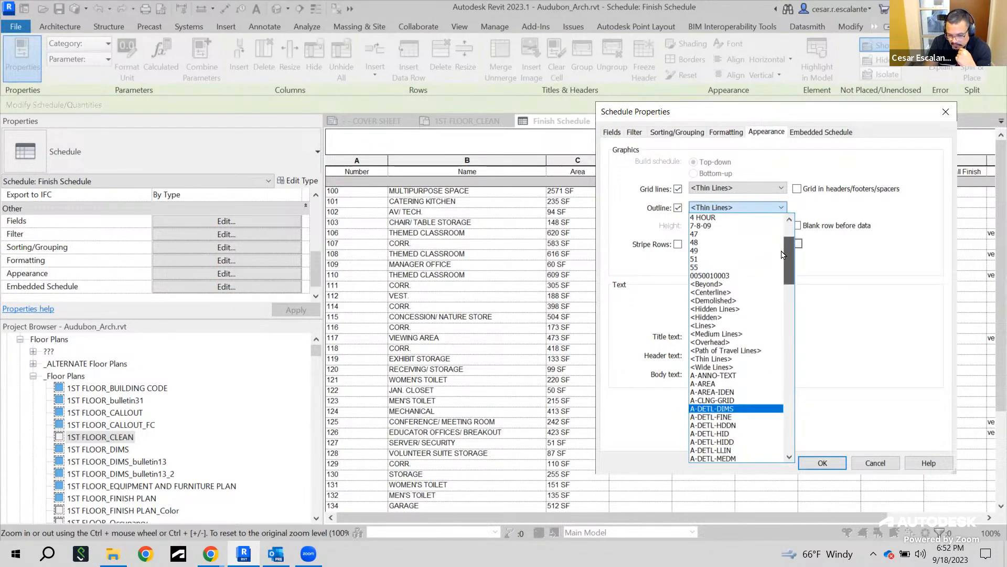
click(729, 367)
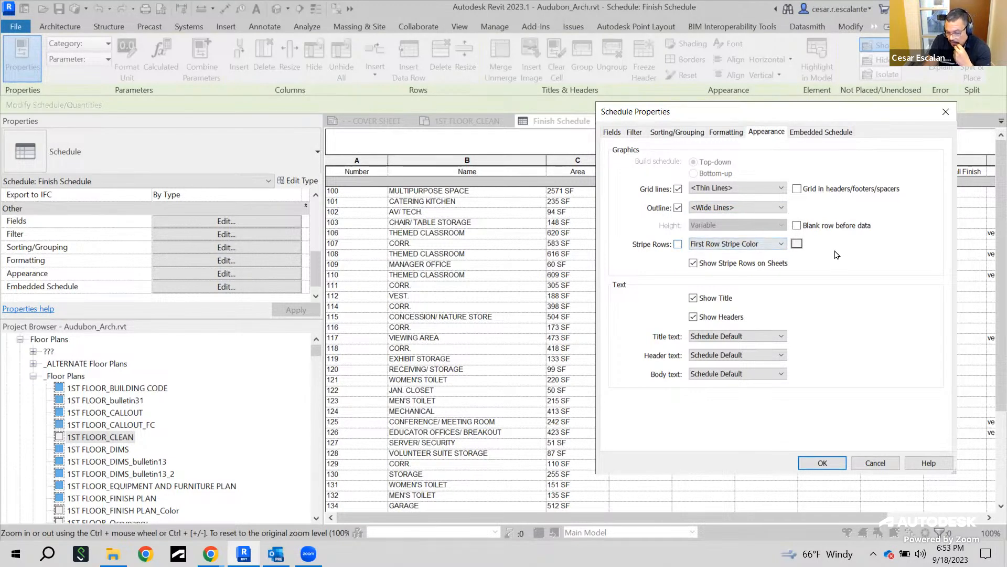
click(679, 245)
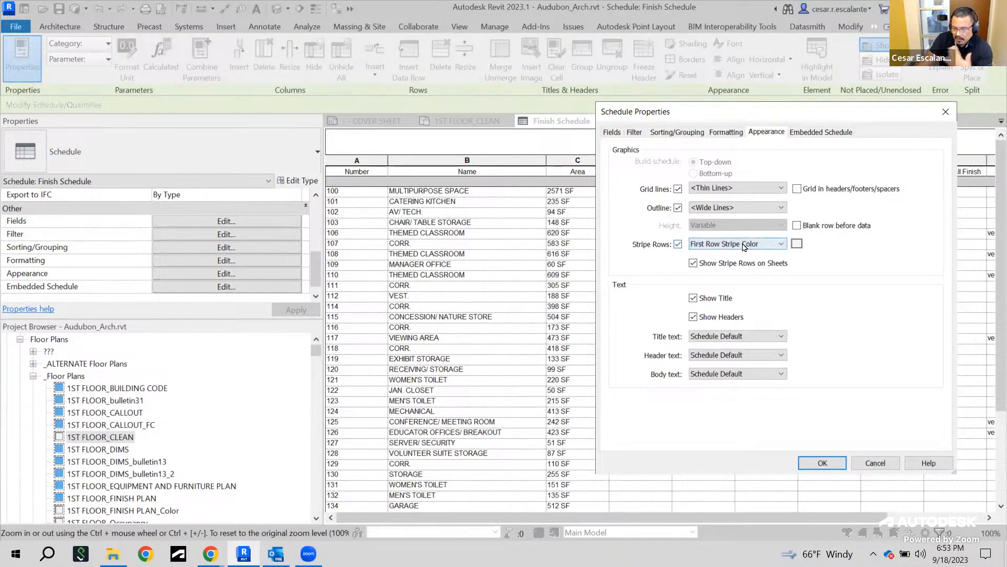
click(744, 246)
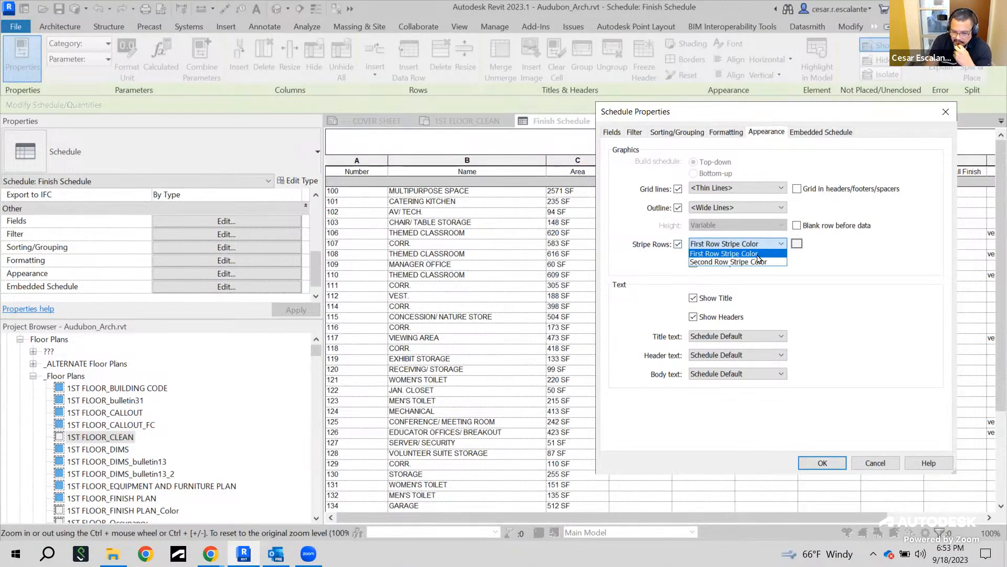
click(757, 254)
click(678, 245)
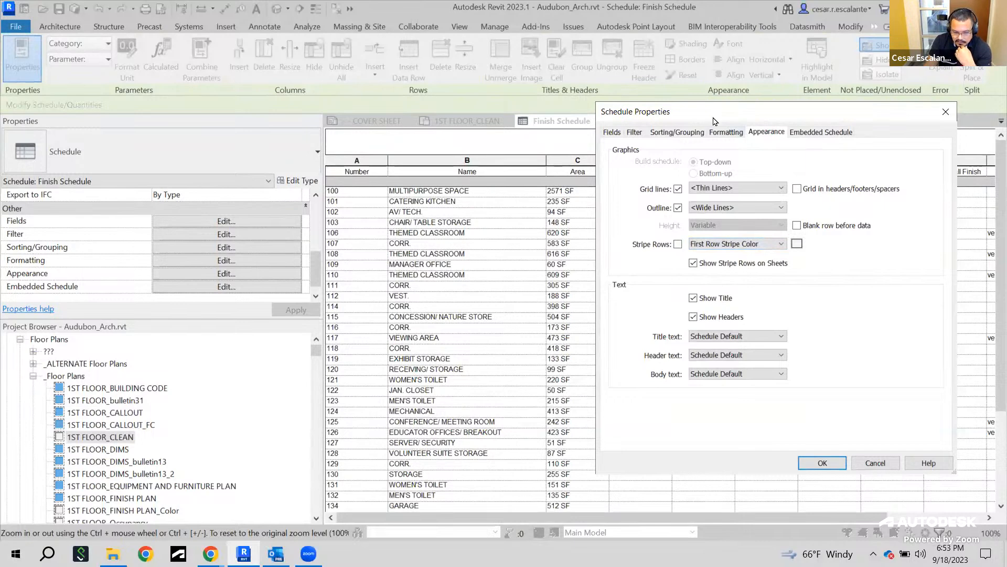
Review the title text options, the embedded schedule option and the other schedule property tabs
drag(713, 121, 148, 50)
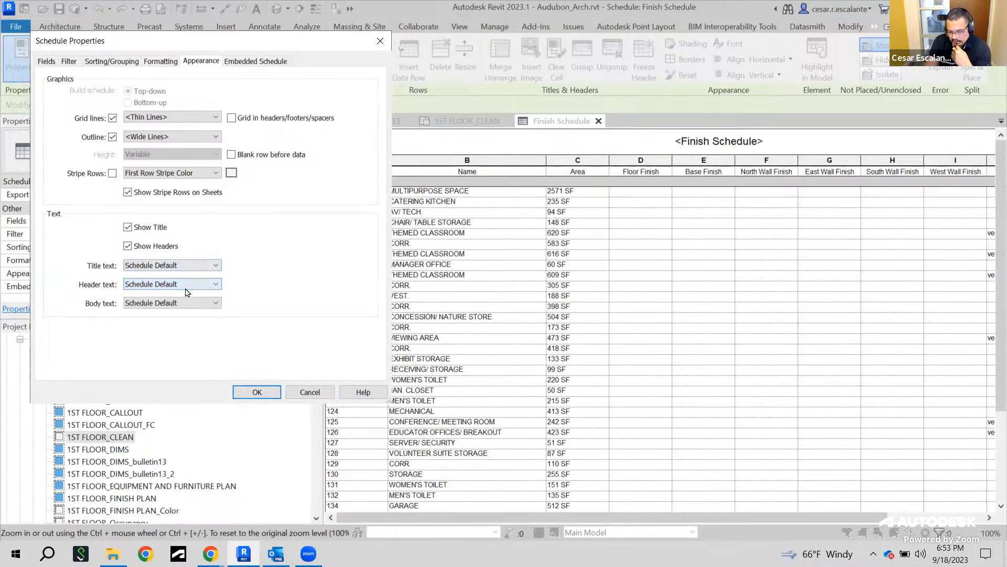
click(129, 267)
click(129, 267)
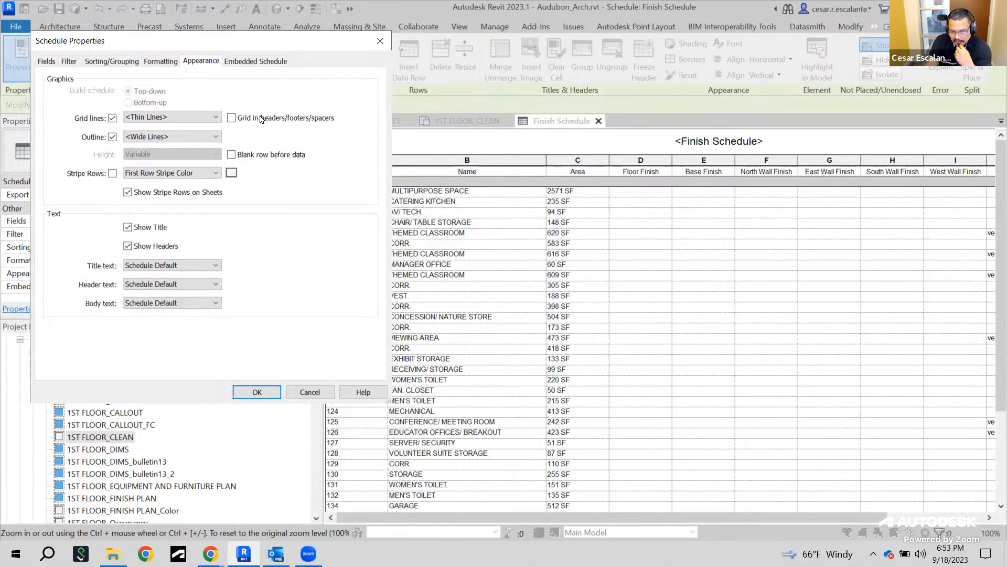
click(263, 61)
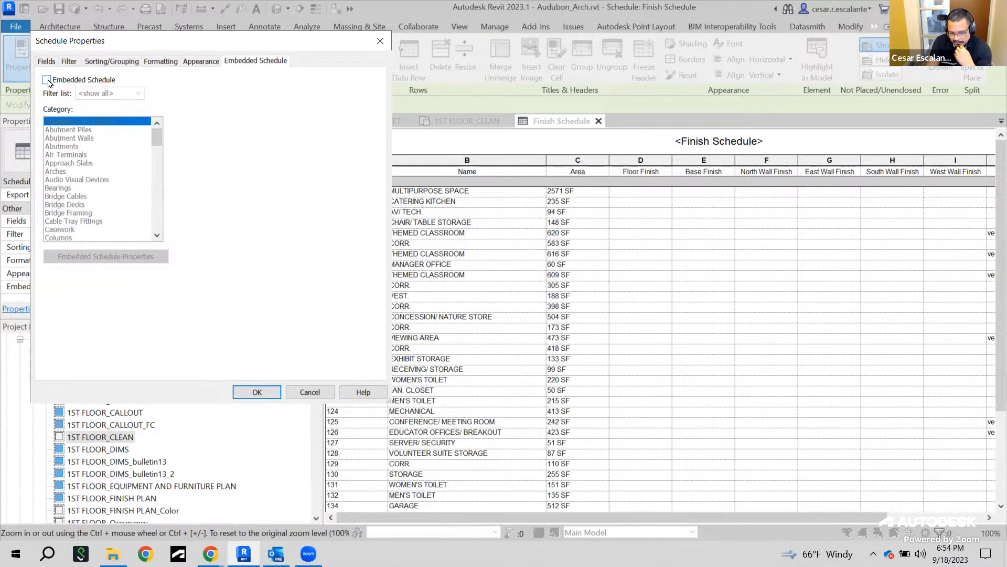
click(47, 80)
click(47, 80)
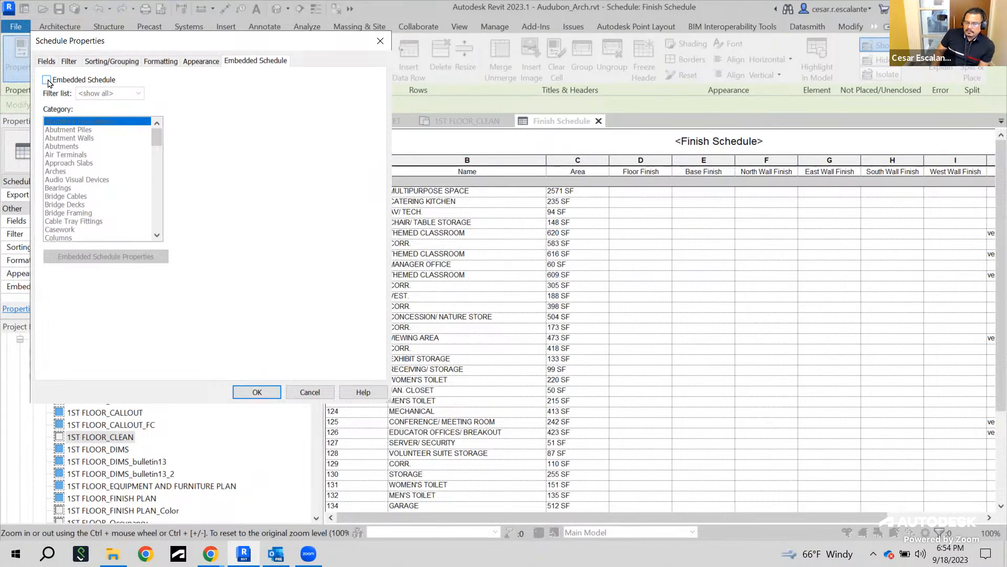
click(202, 61)
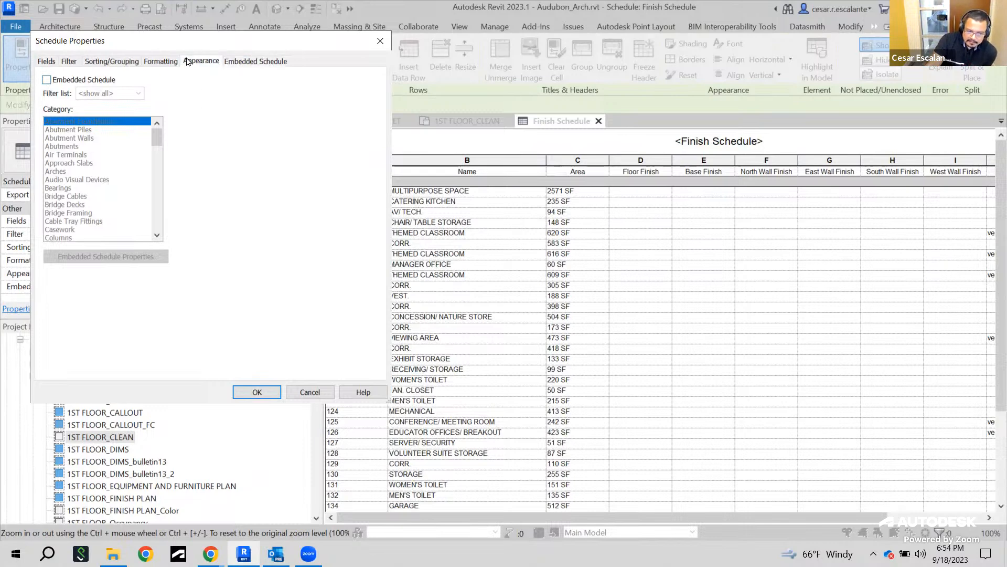
click(159, 61)
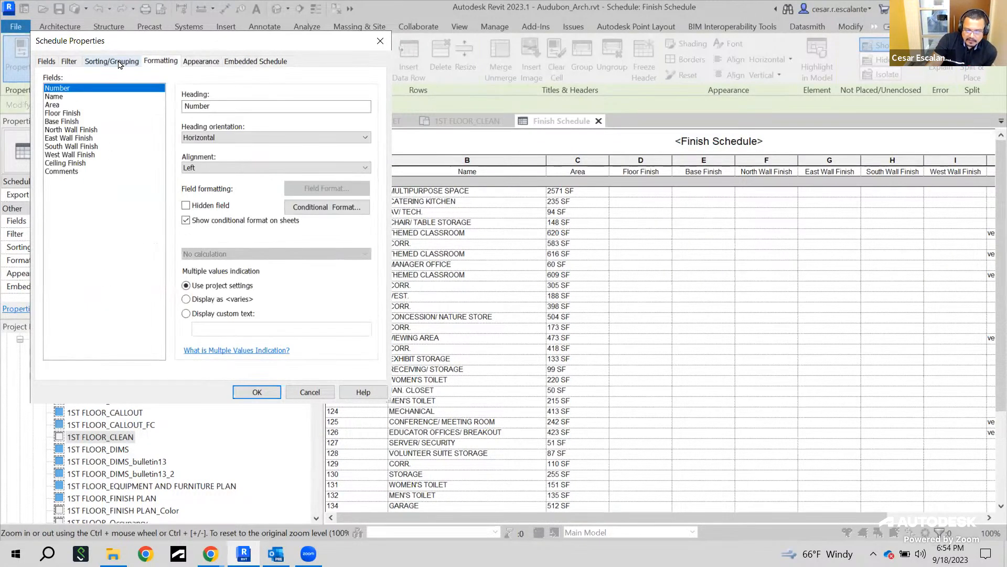
click(120, 62)
click(40, 61)
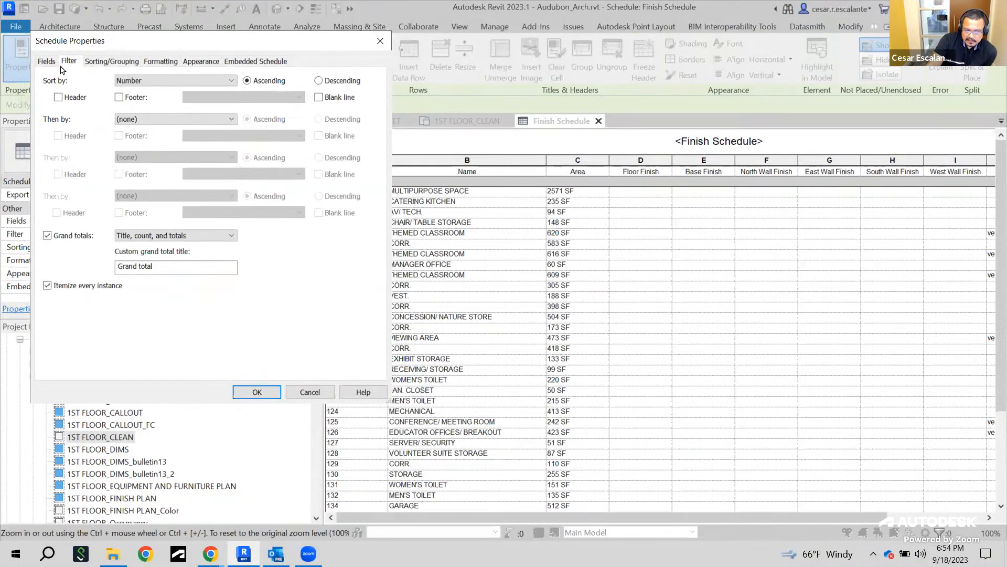
Close the schedule properties and scroll across and down the schedule to examine its columns and grand total
click(257, 393)
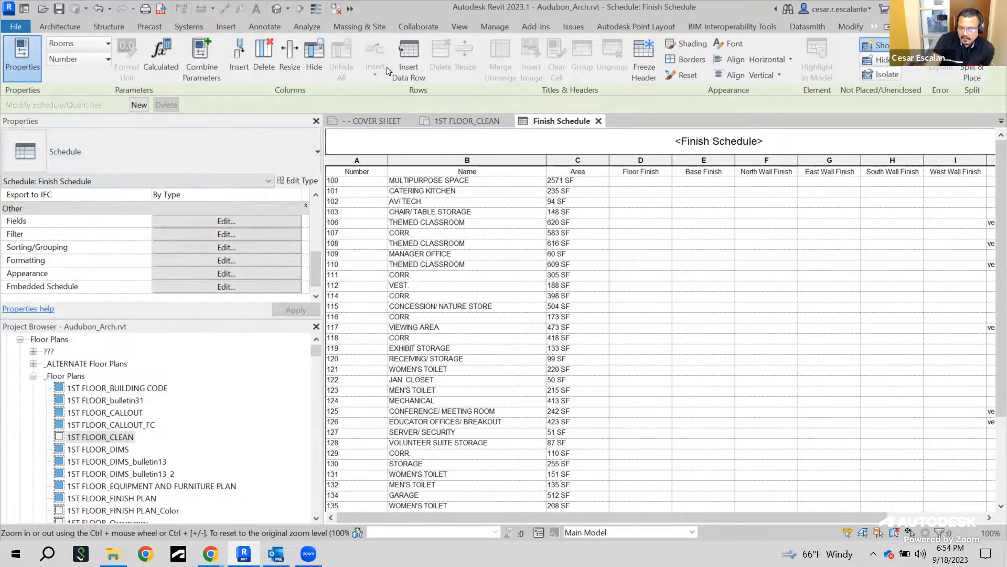
drag(698, 519, 645, 528)
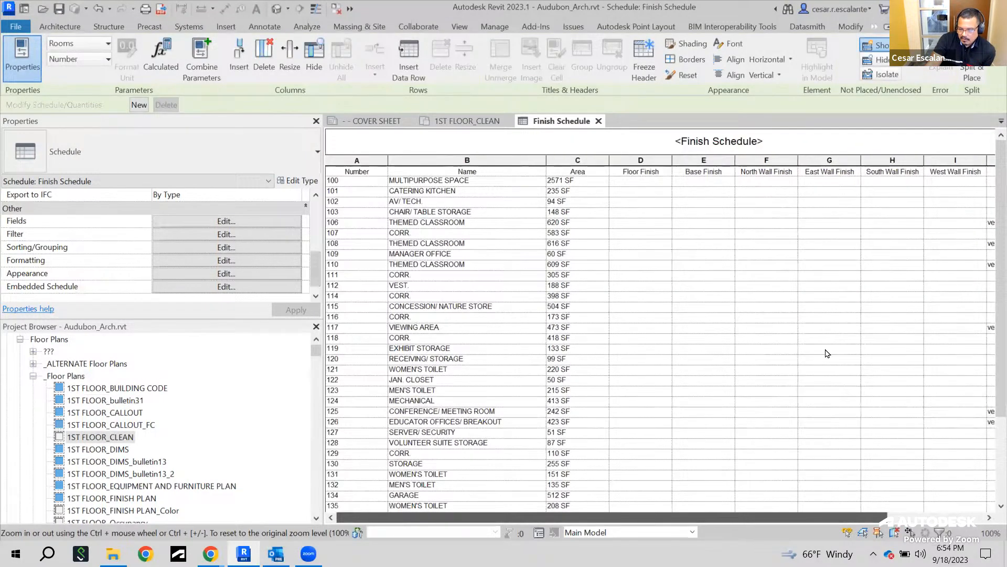
scroll(538, 501, down, 4)
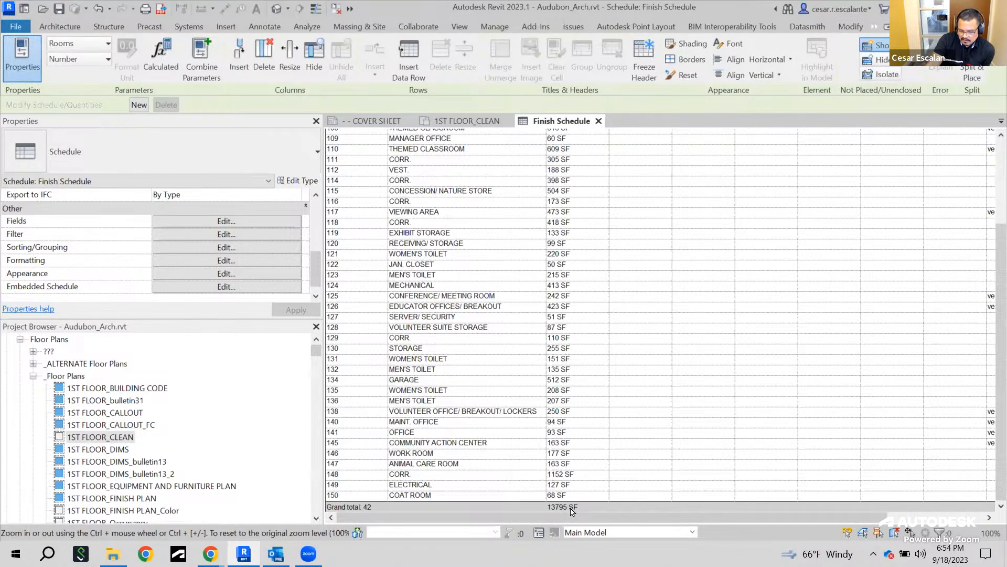
drag(883, 518, 994, 518)
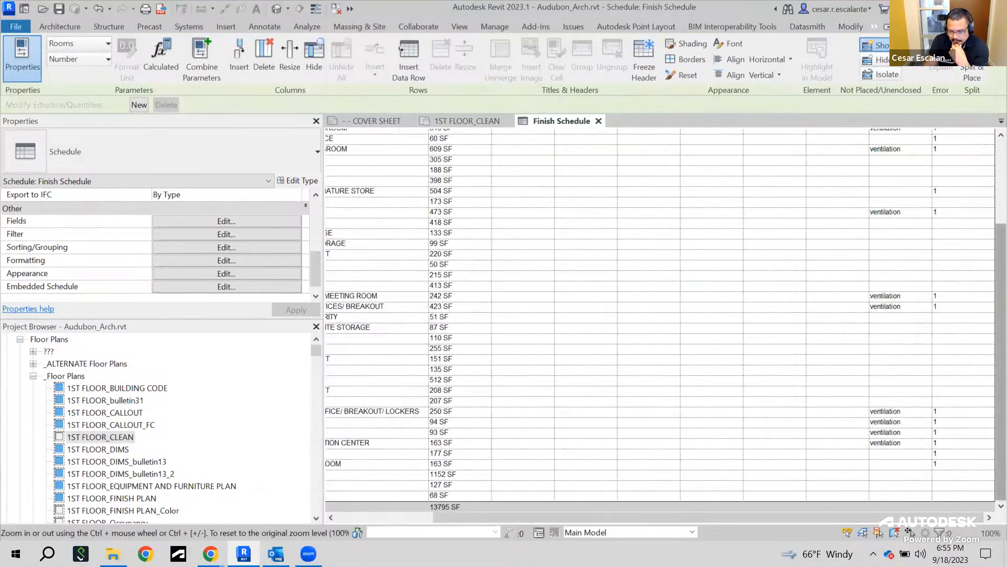
drag(1001, 300, 1001, 214)
drag(649, 523, 607, 527)
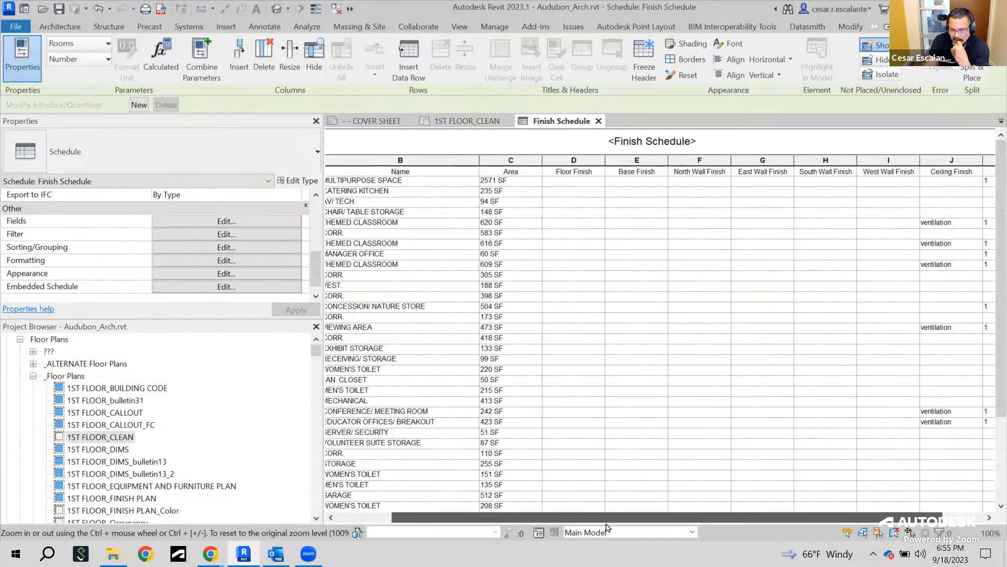
drag(606, 523, 606, 524)
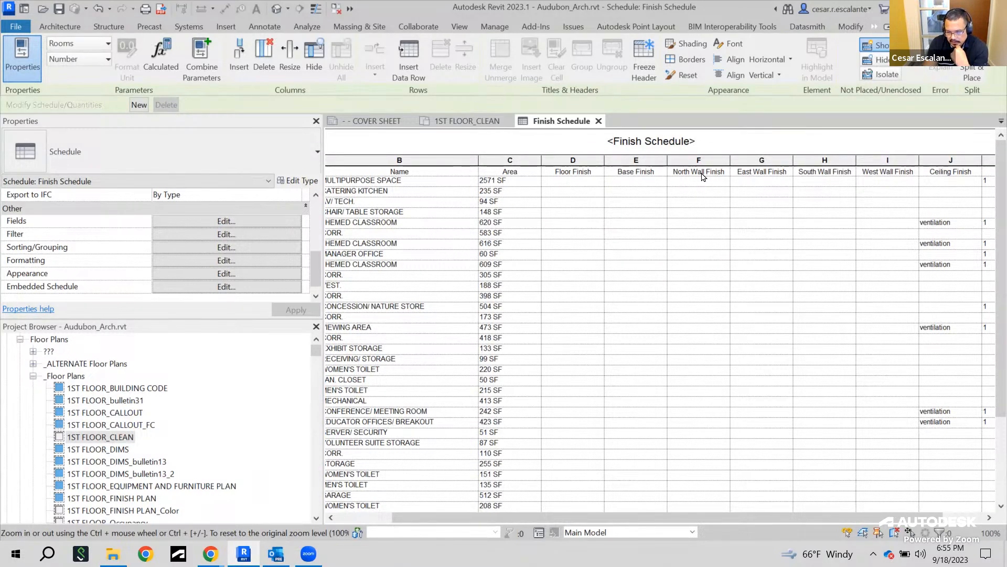
click(568, 174)
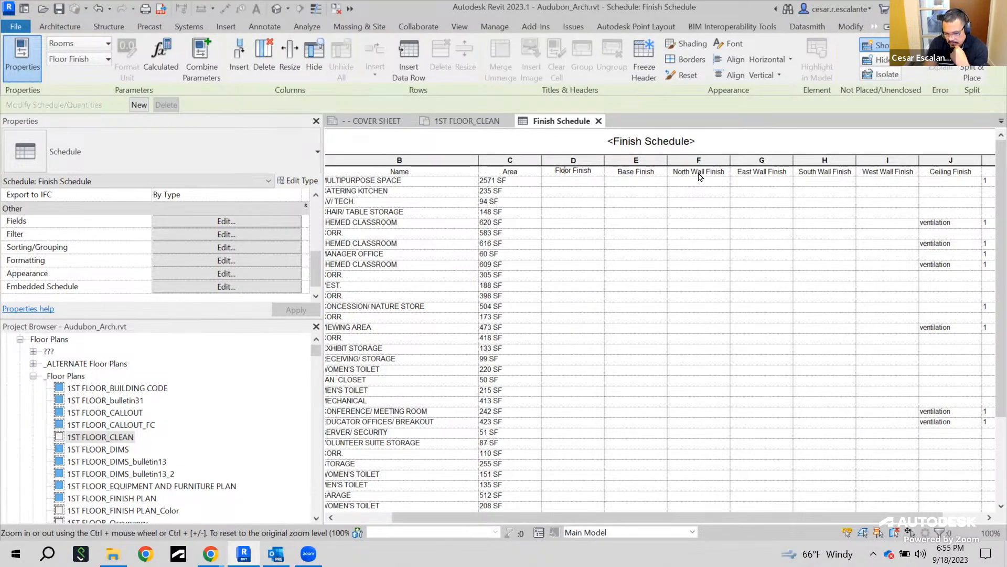
click(637, 176)
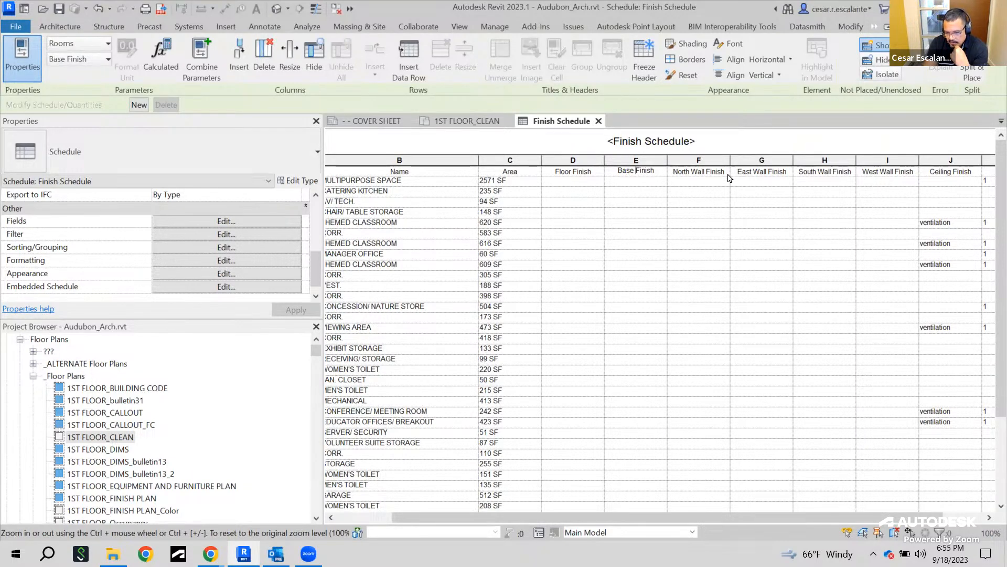
click(689, 176)
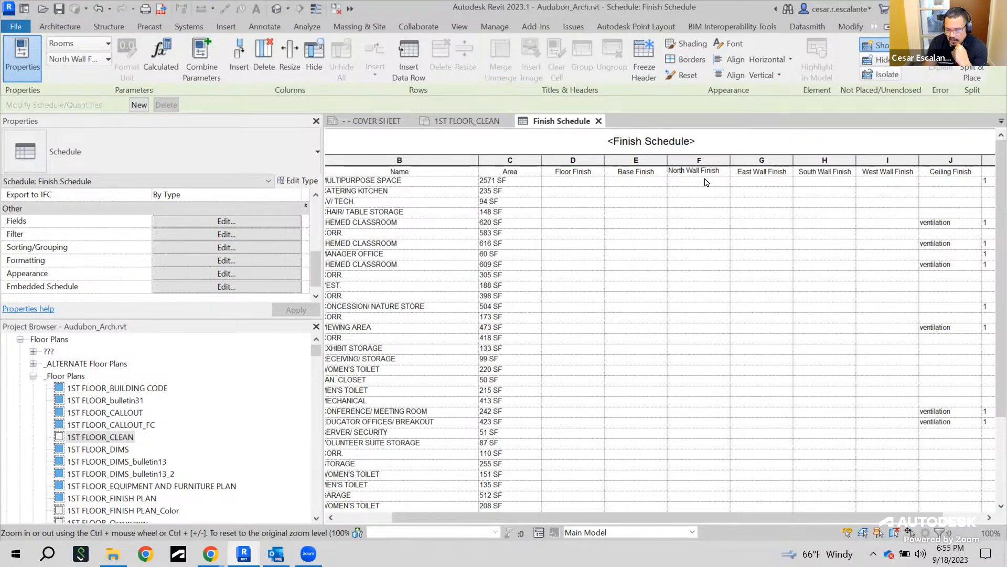
drag(823, 172, 697, 172)
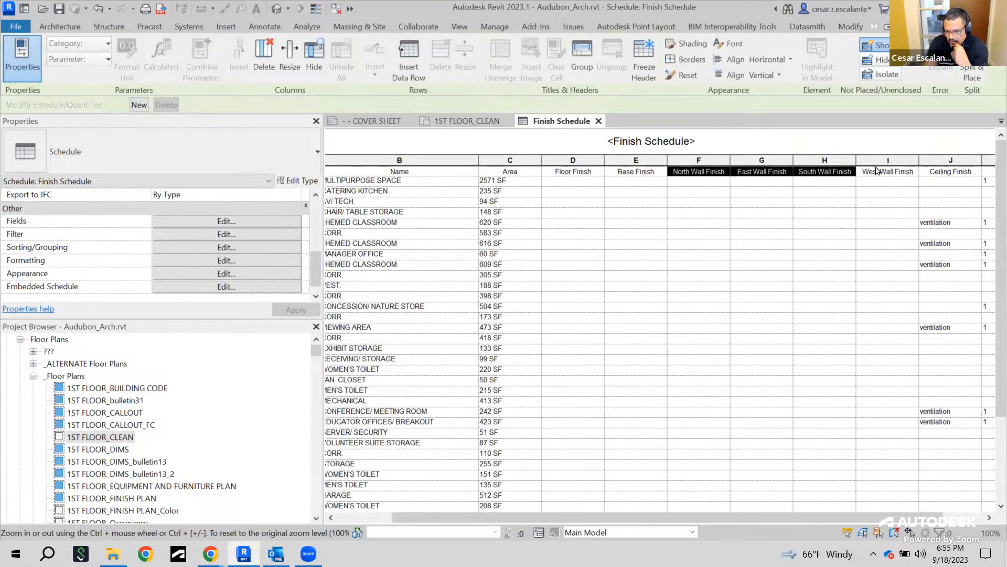
click(825, 192)
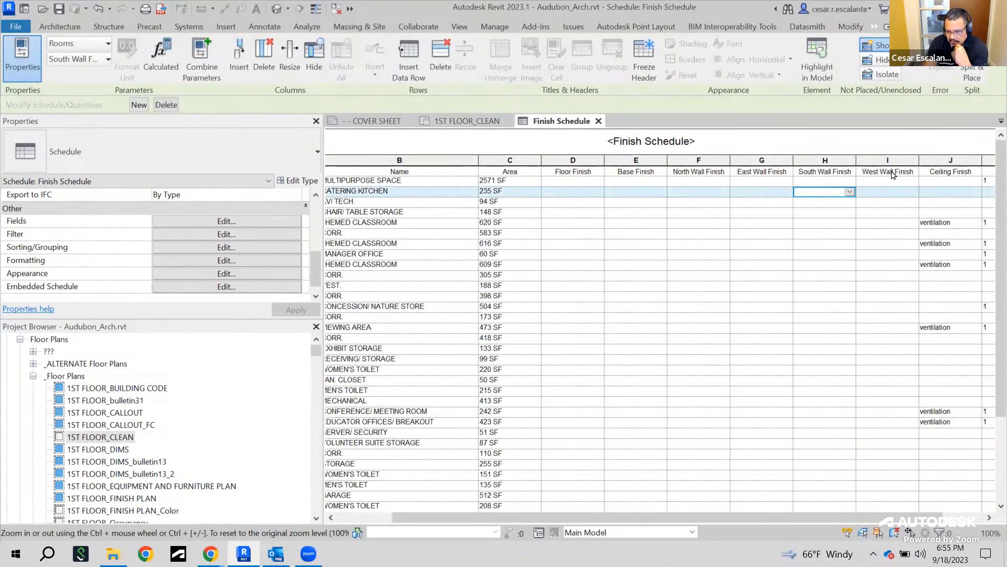
click(825, 171)
click(694, 171)
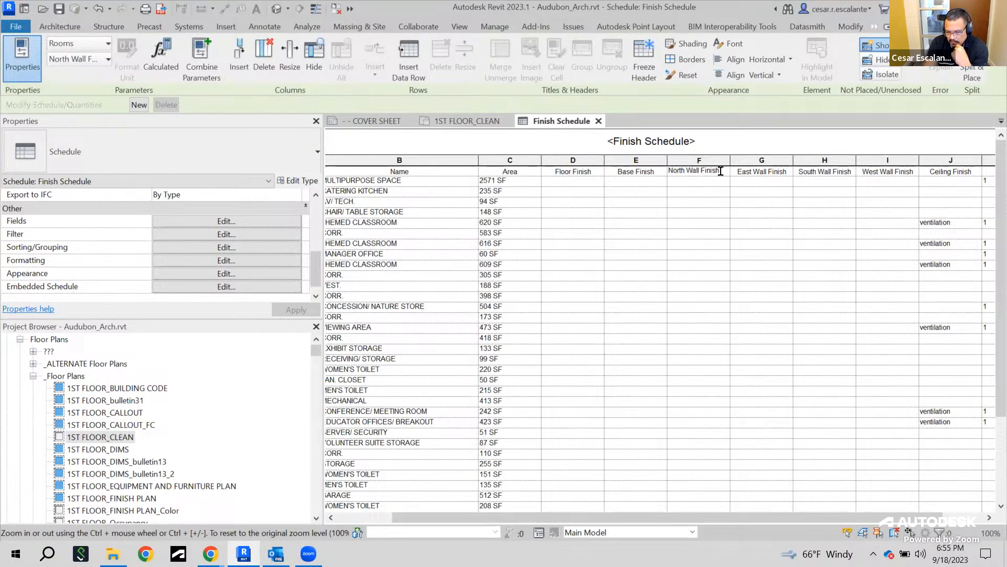
click(865, 171)
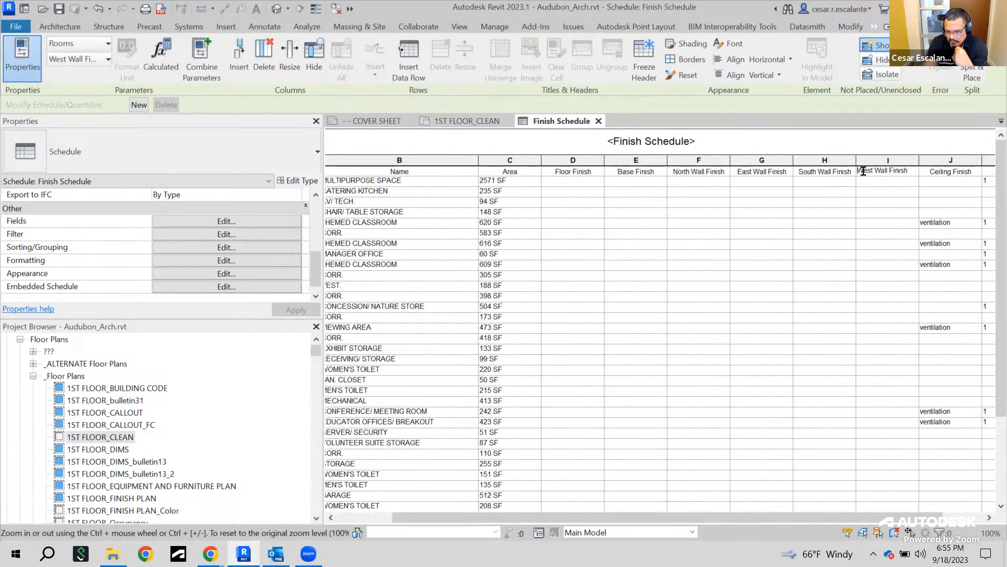
click(703, 170)
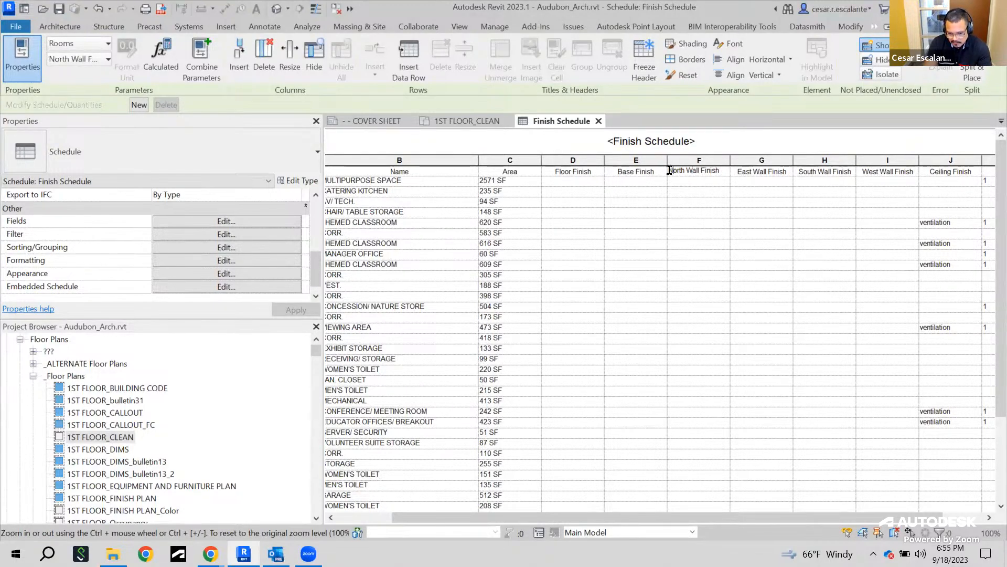
drag(670, 171, 725, 171)
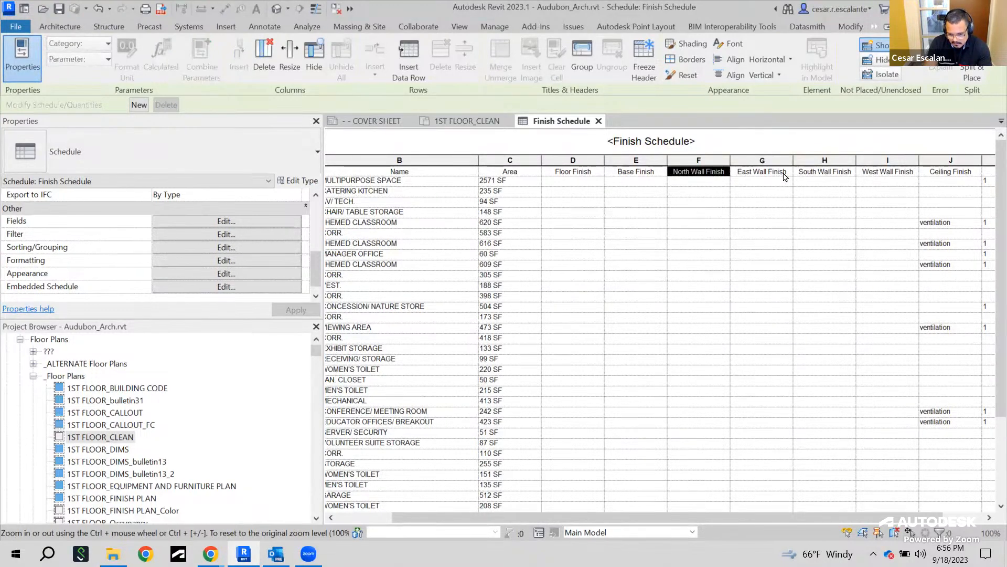
click(782, 172)
drag(735, 172, 875, 168)
drag(692, 174, 890, 168)
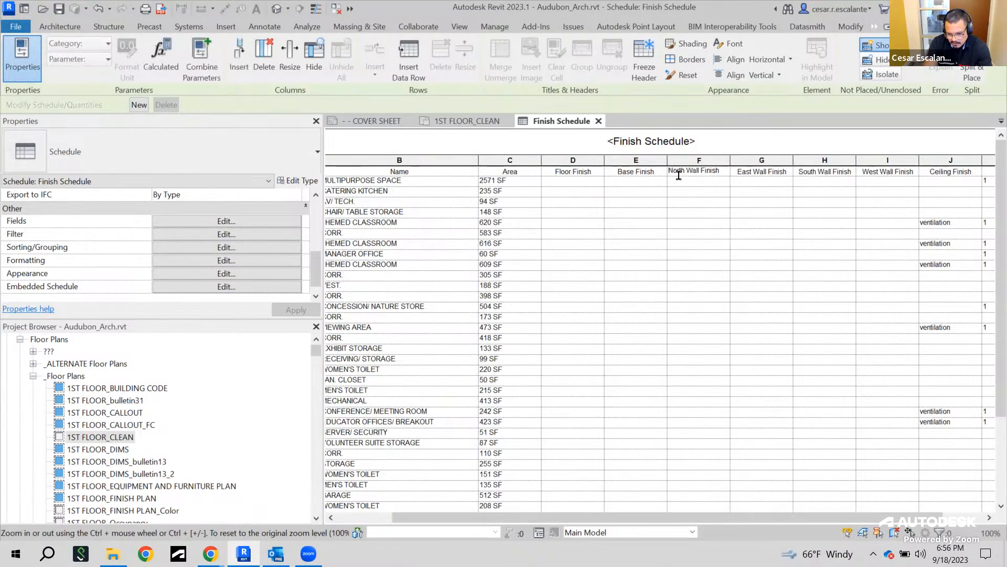
click(694, 187)
drag(672, 173, 823, 166)
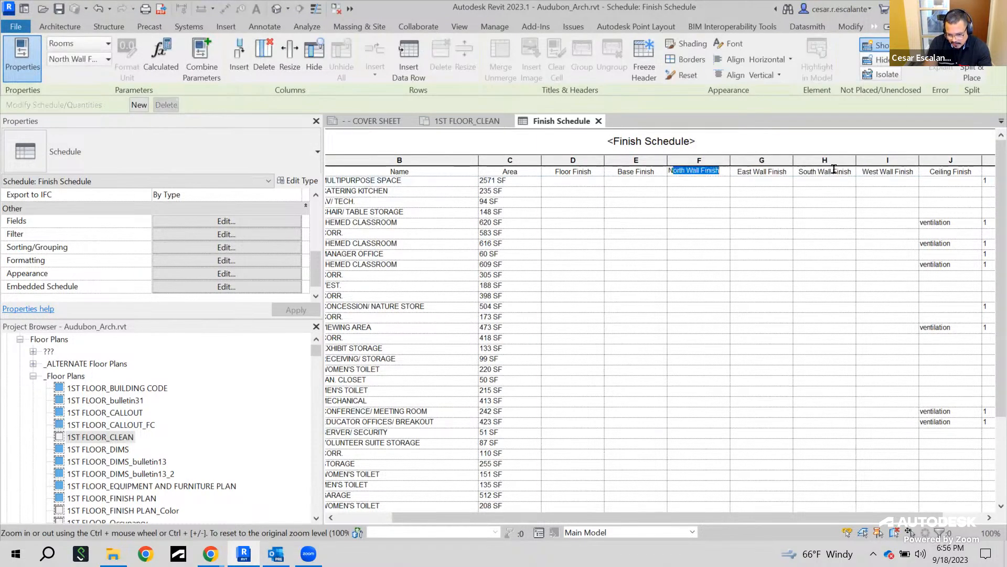
click(719, 177)
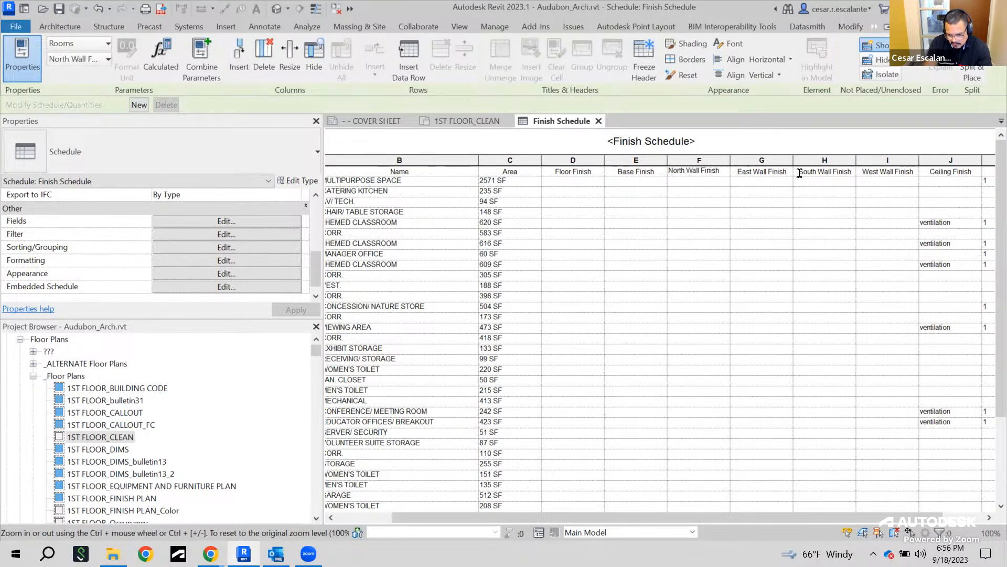
Group the wall finish column headers under a header titled Wall Finishes, then undo the grouping and title
drag(895, 175, 699, 173)
drag(895, 176, 709, 174)
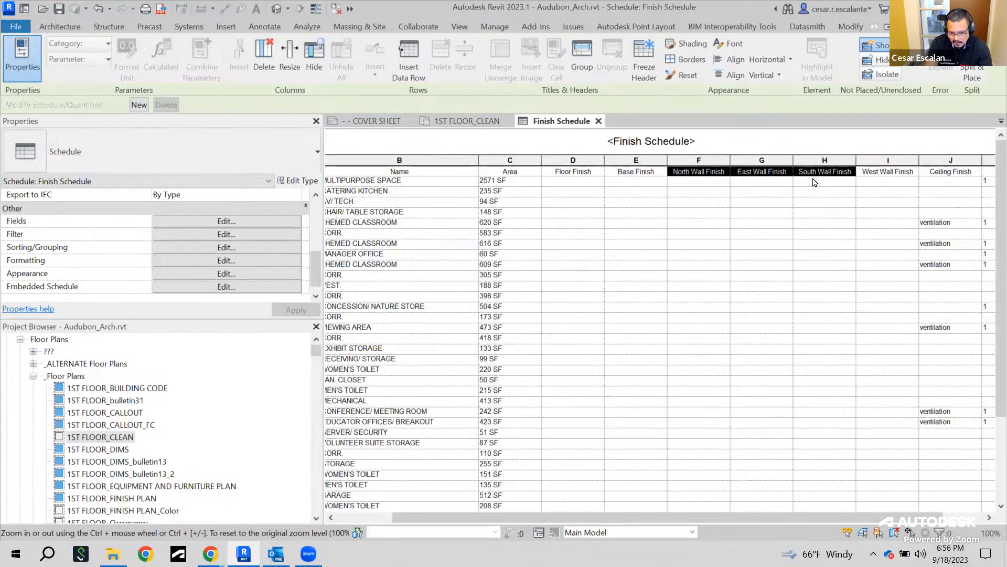
click(580, 64)
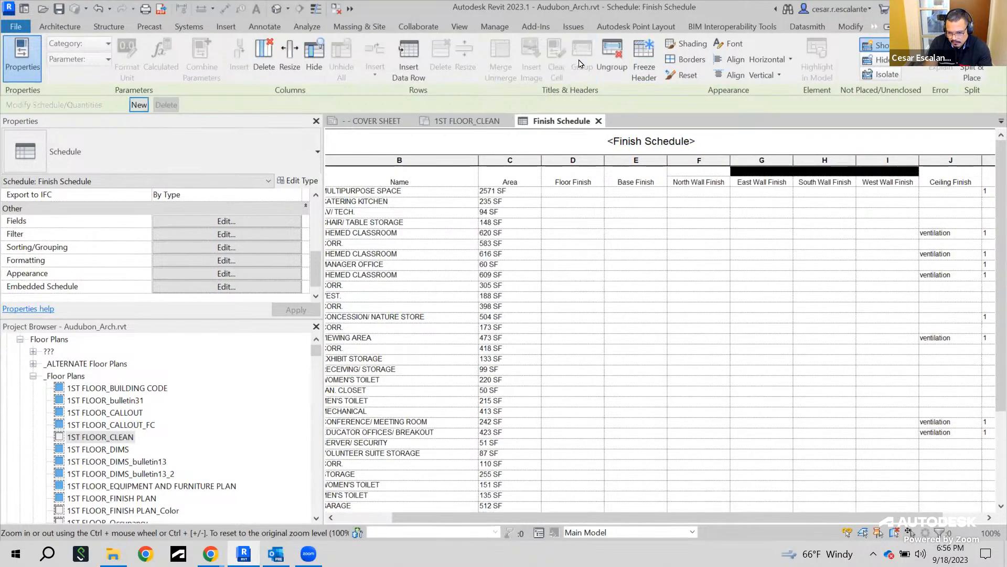
click(849, 248)
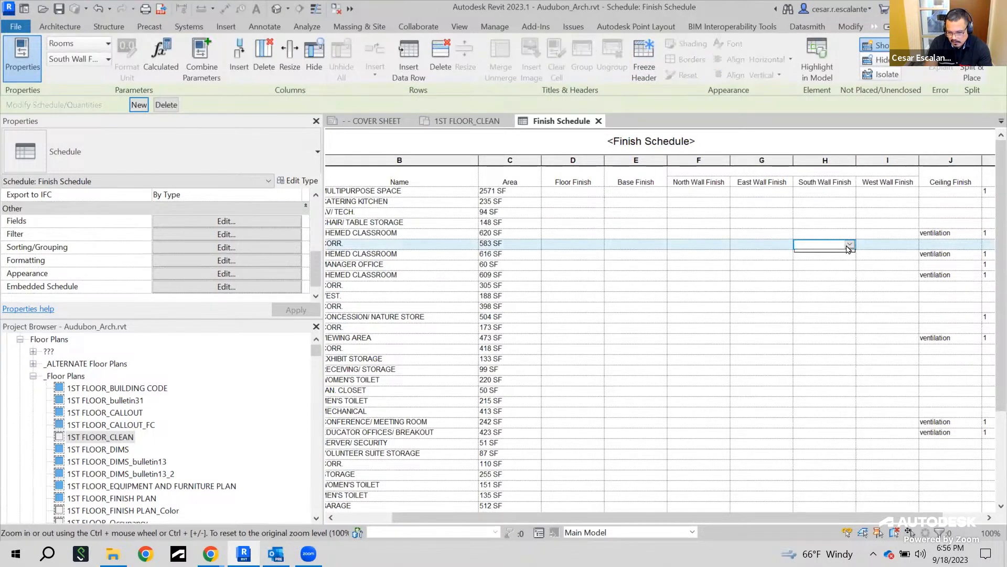
click(800, 173)
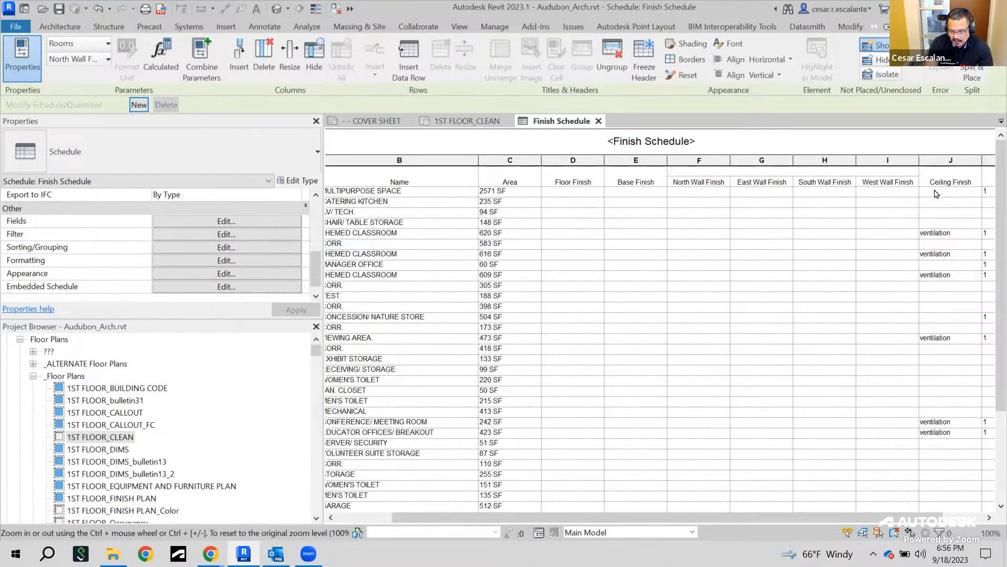
text(Wall Finishes)
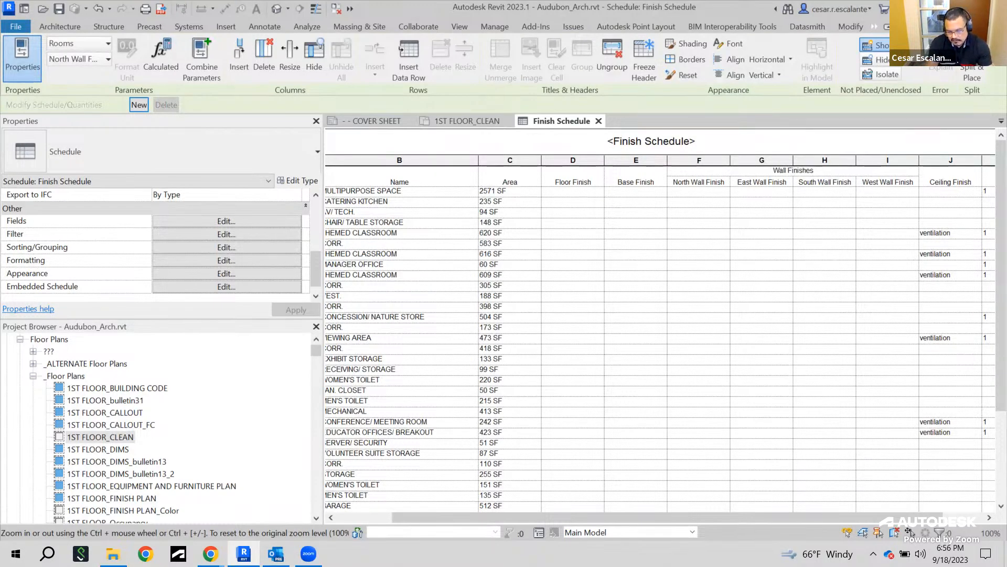
click(819, 225)
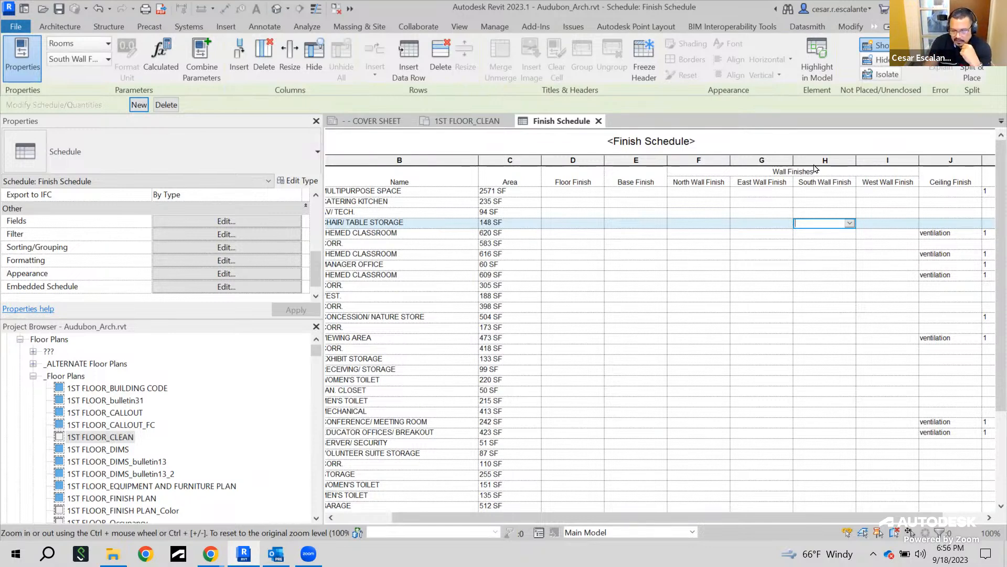
click(97, 16)
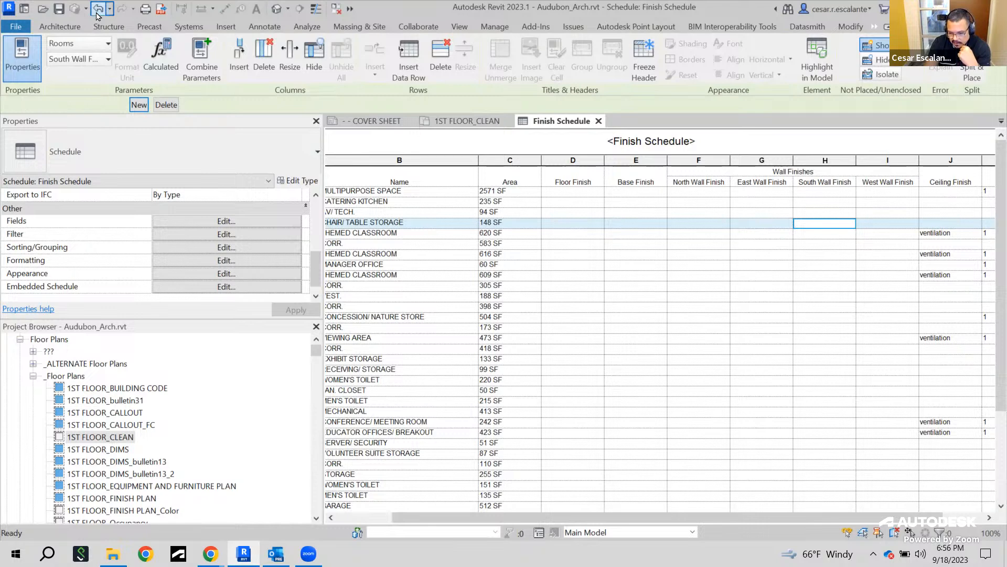
click(96, 16)
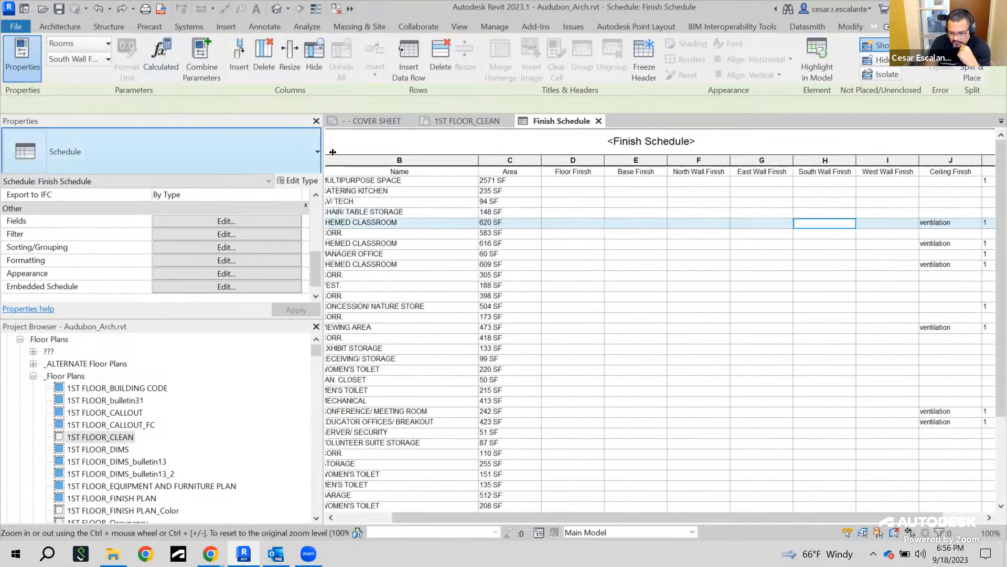
click(828, 287)
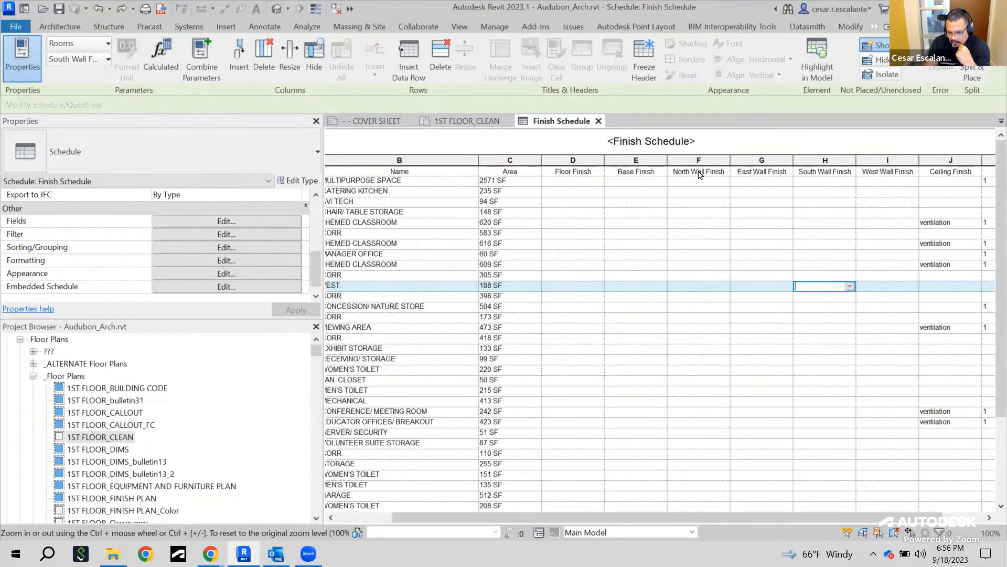
click(698, 174)
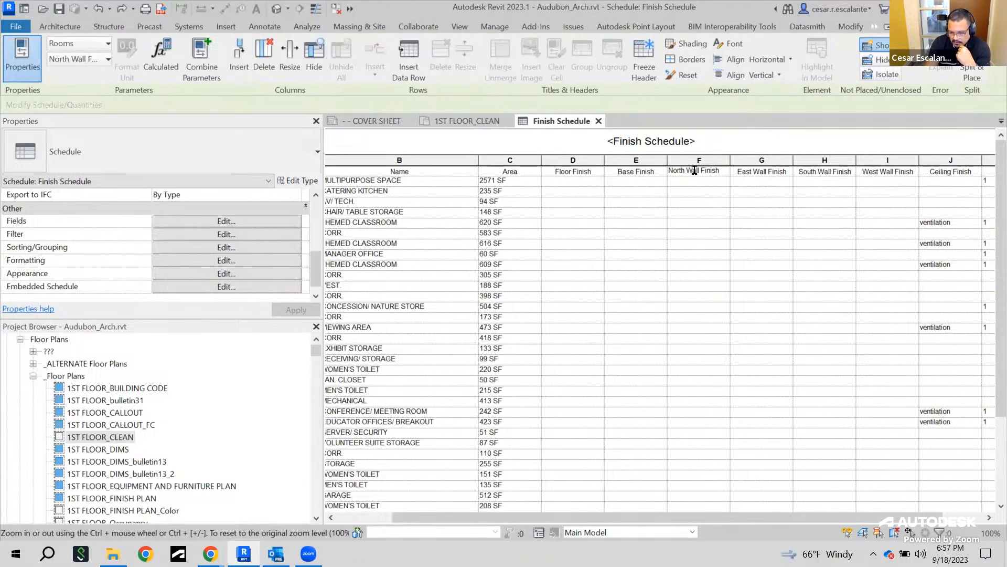
click(704, 191)
click(697, 171)
drag(687, 170, 893, 173)
click(730, 171)
drag(741, 173, 892, 172)
click(700, 190)
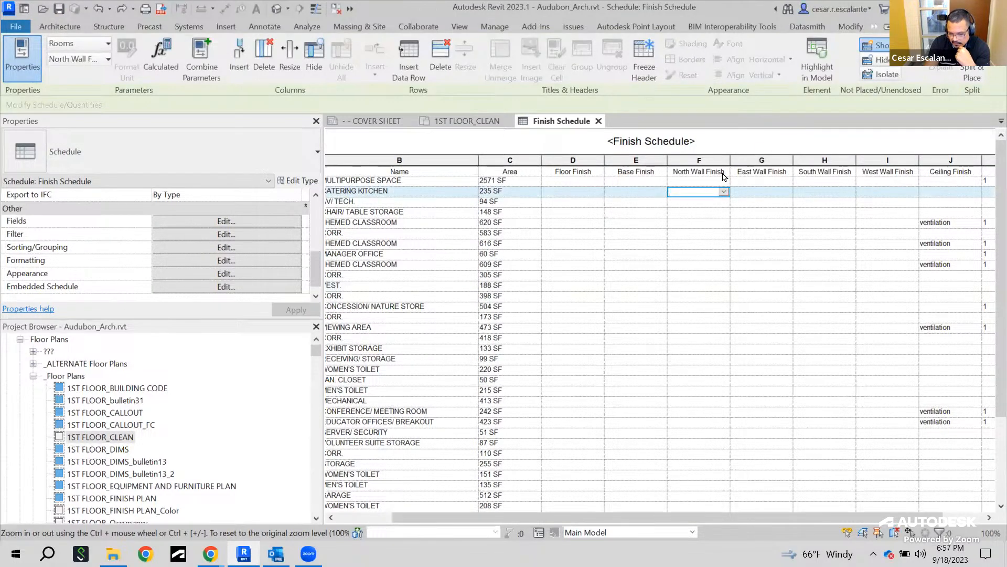
key(Down)
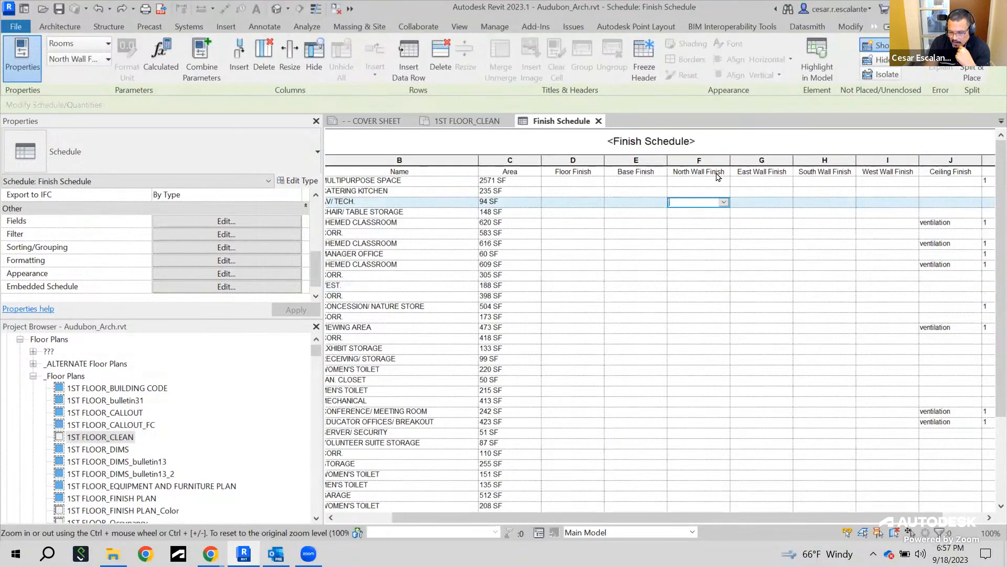
click(719, 174)
drag(726, 172, 672, 172)
click(703, 181)
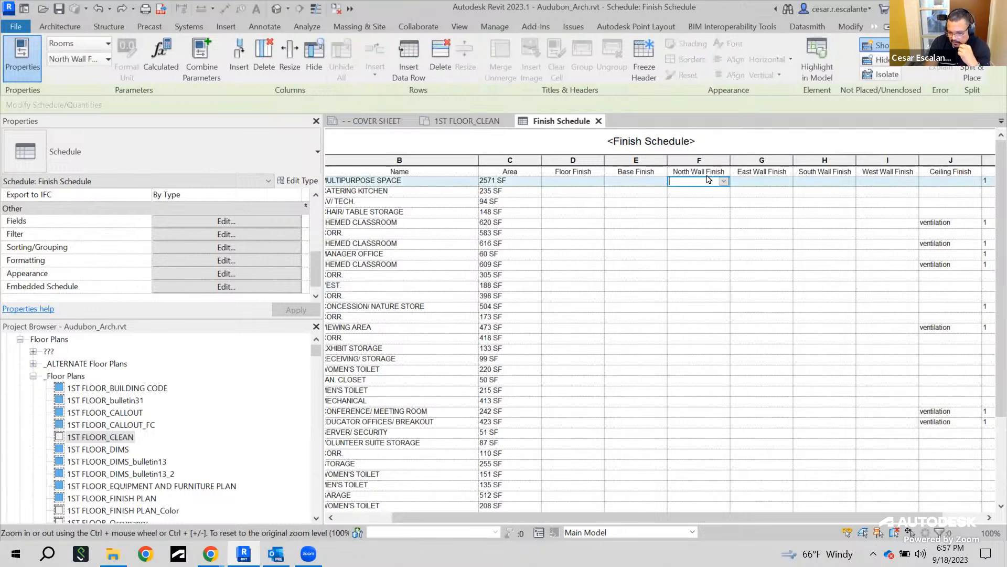
drag(755, 174, 851, 175)
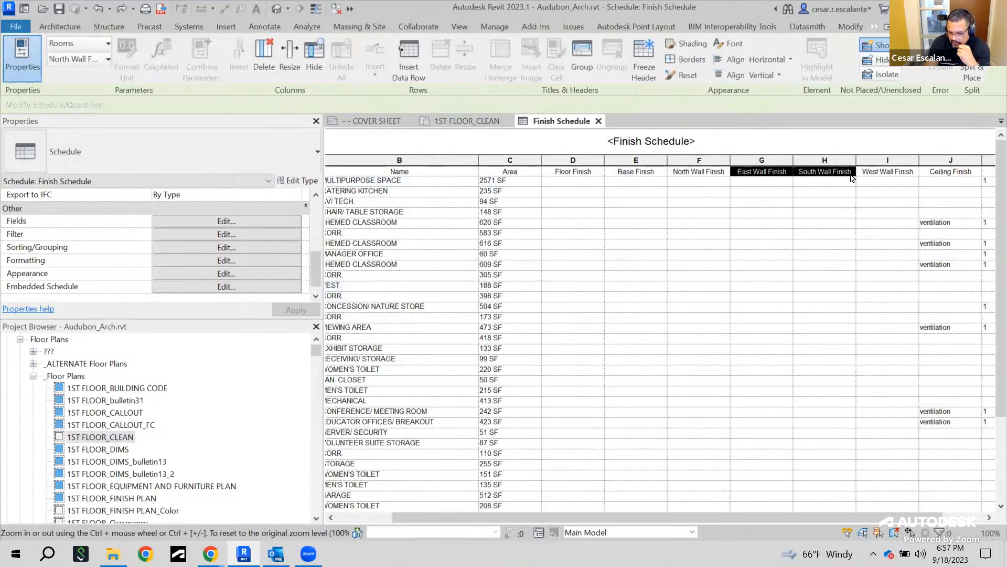
click(702, 189)
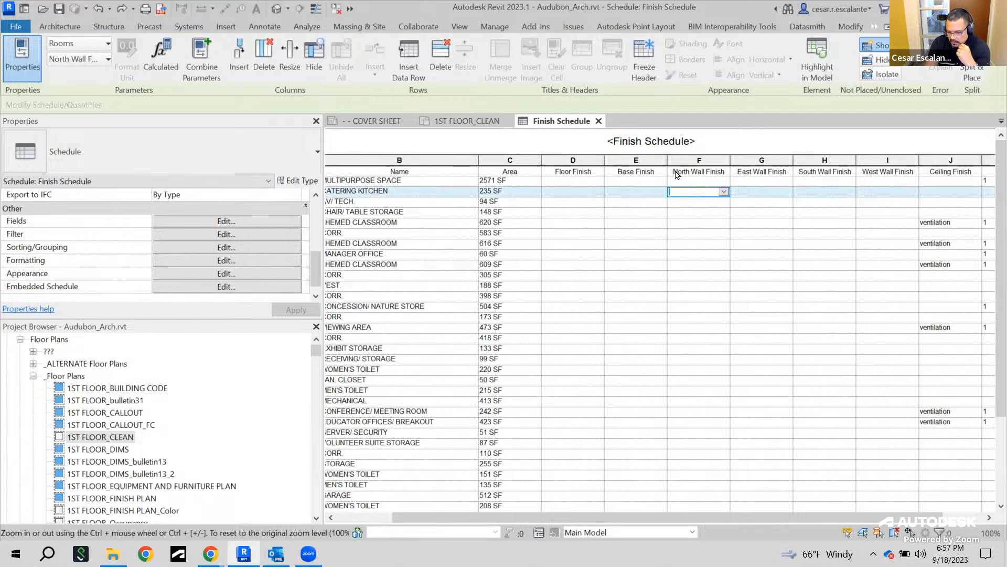
Group the North, East, South and West wall finish column headers under a header titled Wall Finishes
drag(746, 173, 897, 170)
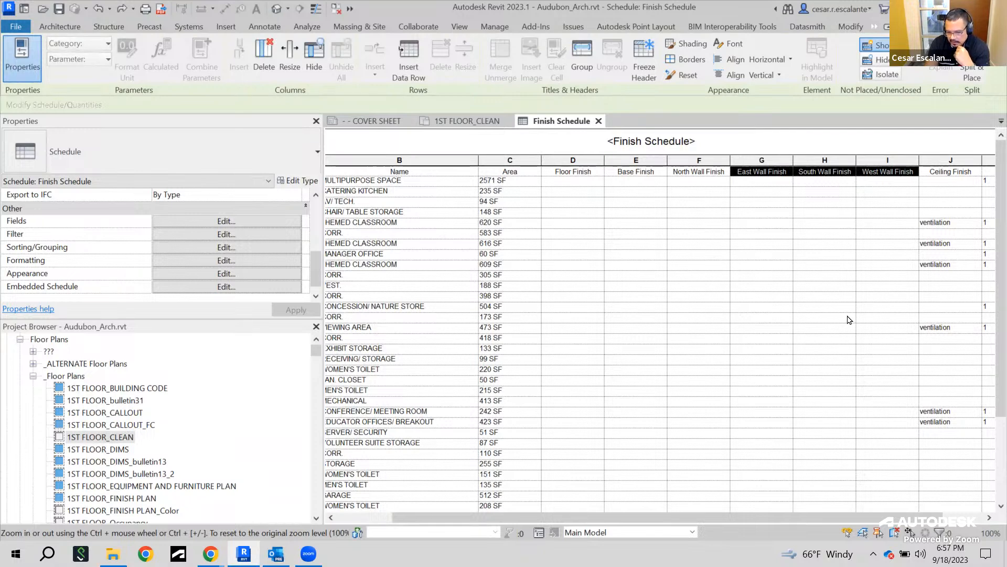
click(583, 59)
click(765, 222)
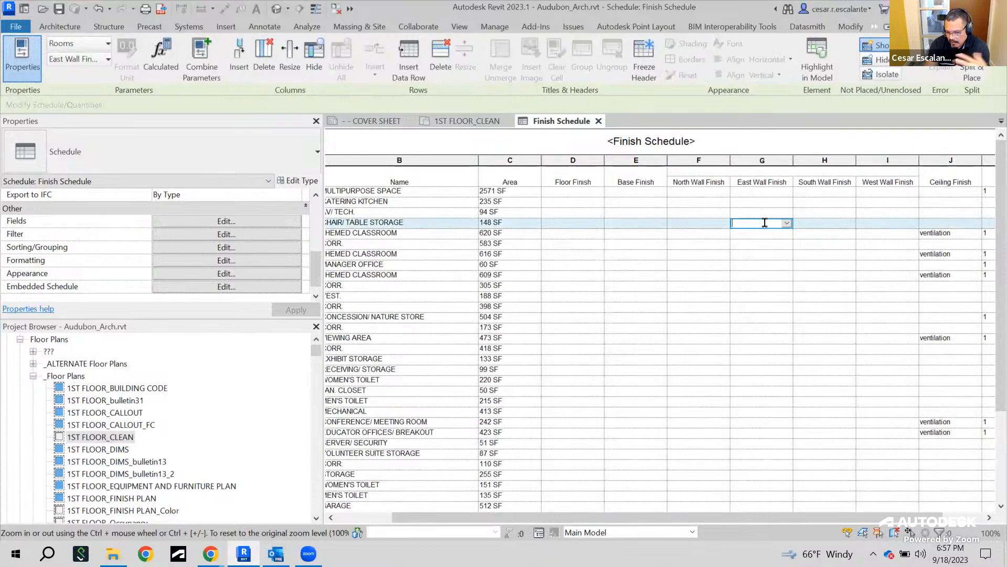
click(786, 168)
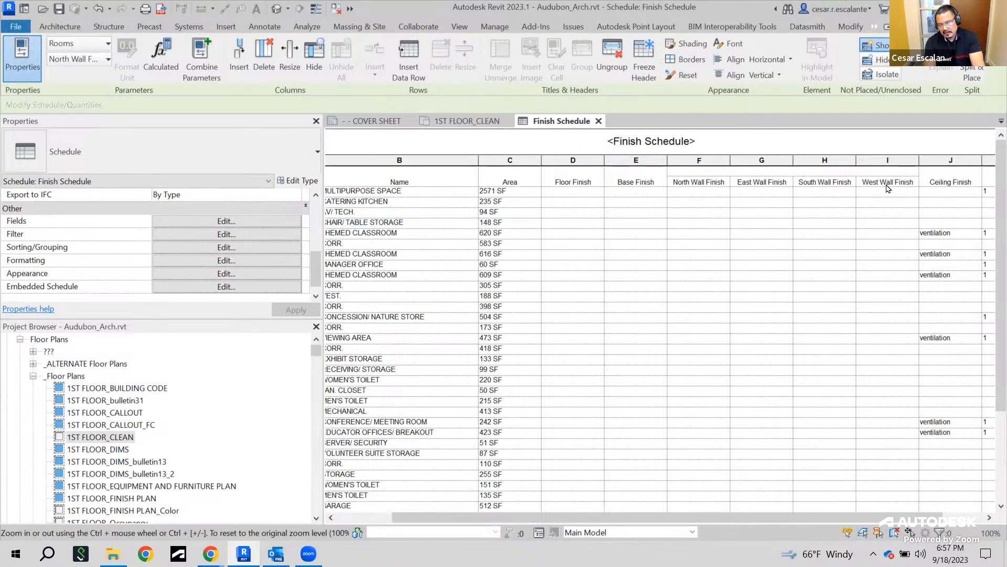
text(Wall Finishes)
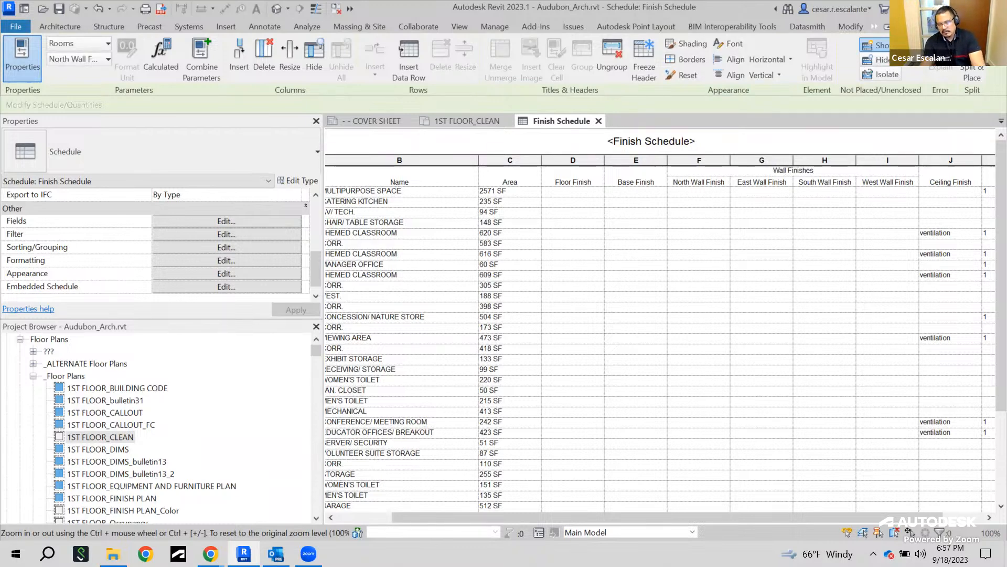
click(814, 223)
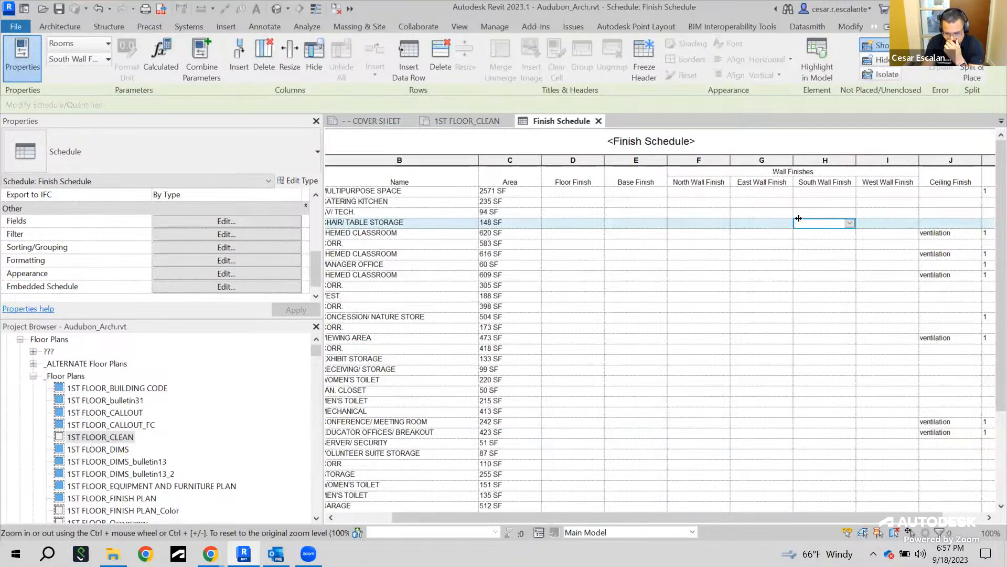
Rename the Name column header to Room Name
click(424, 184)
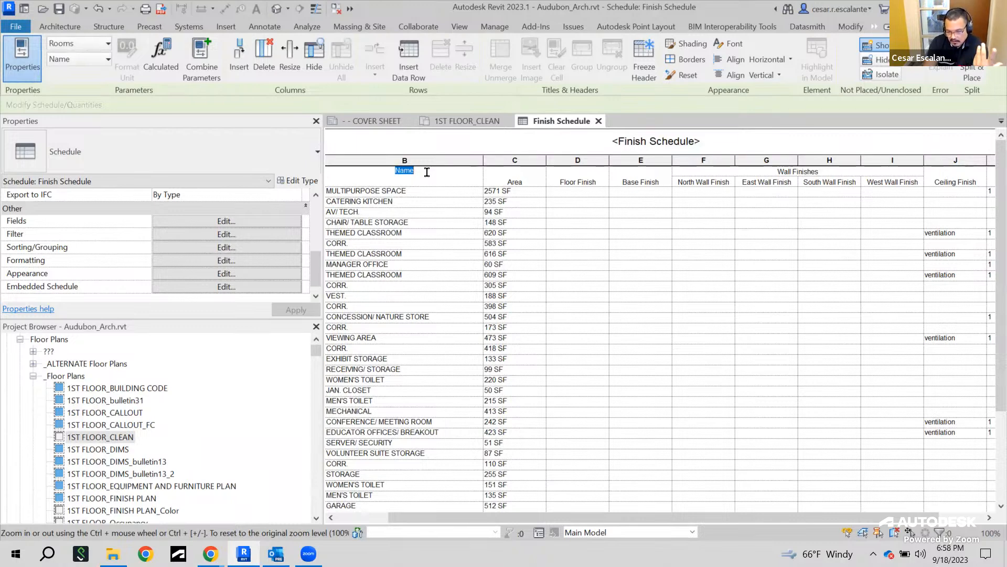
click(411, 204)
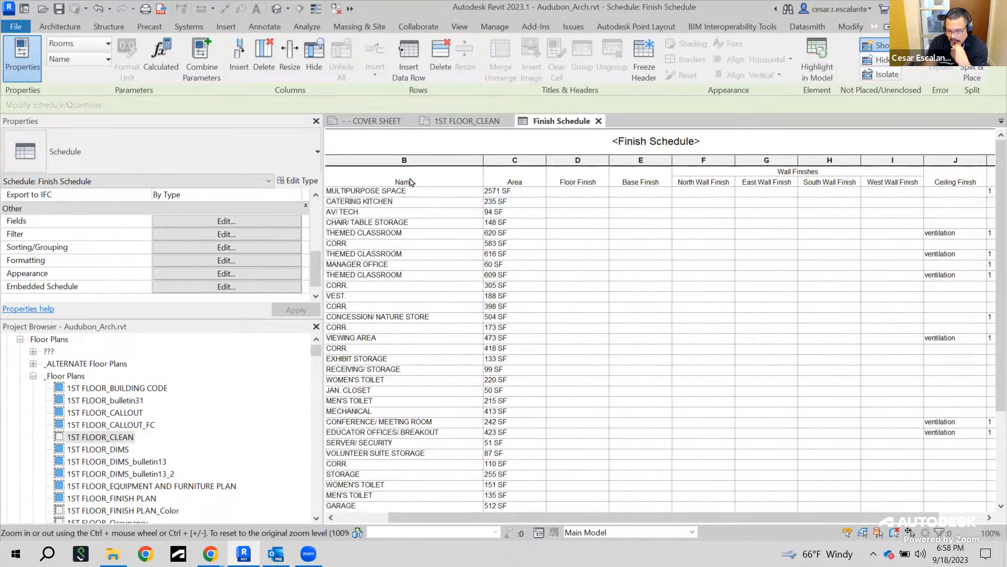
drag(411, 182, 447, 186)
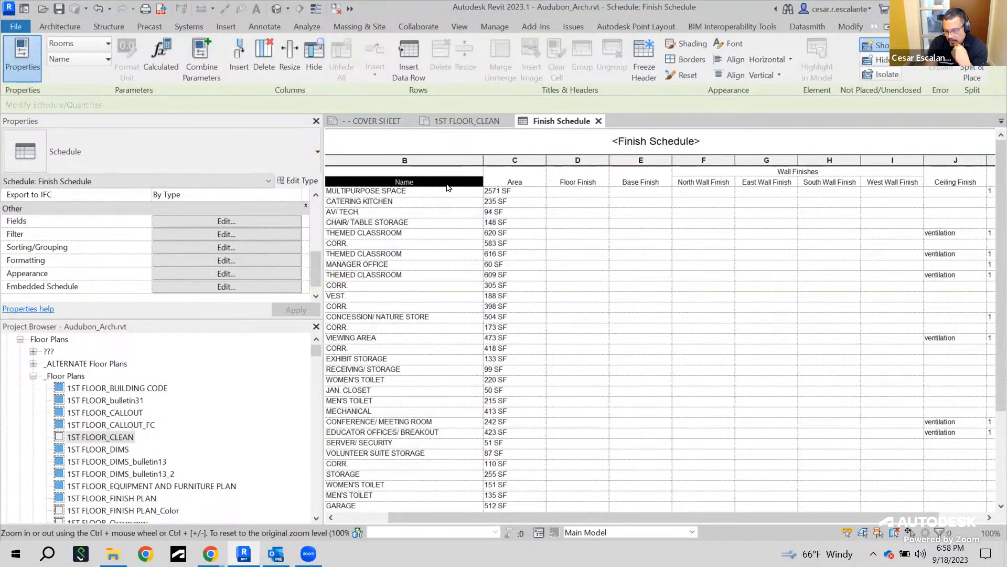
click(415, 236)
double_click(423, 177)
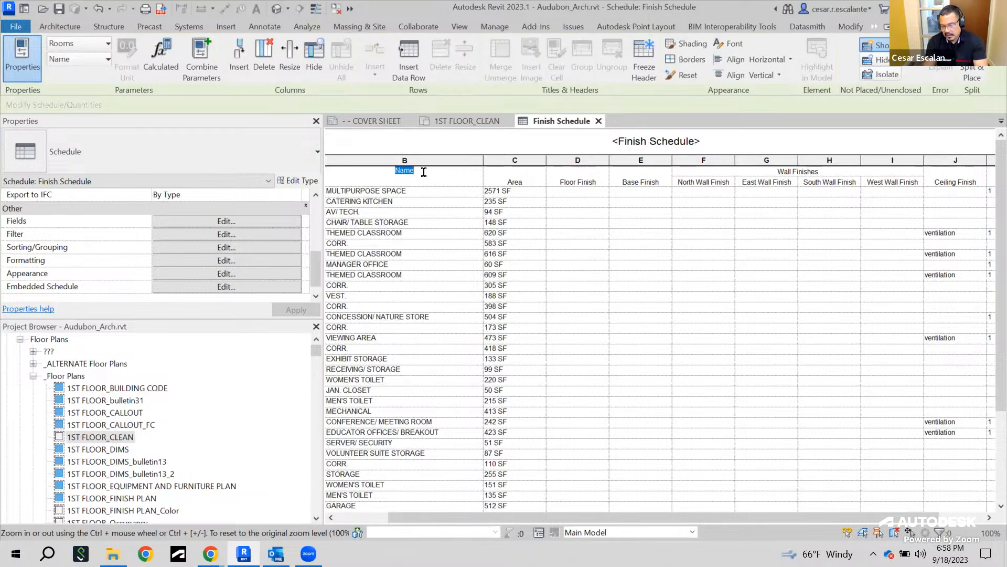
text(Room Name)
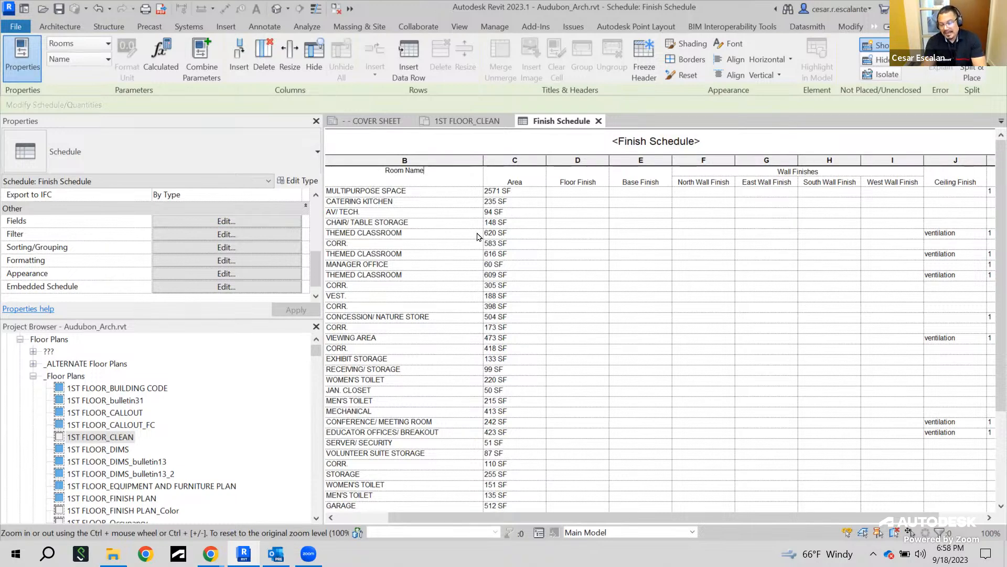
click(467, 210)
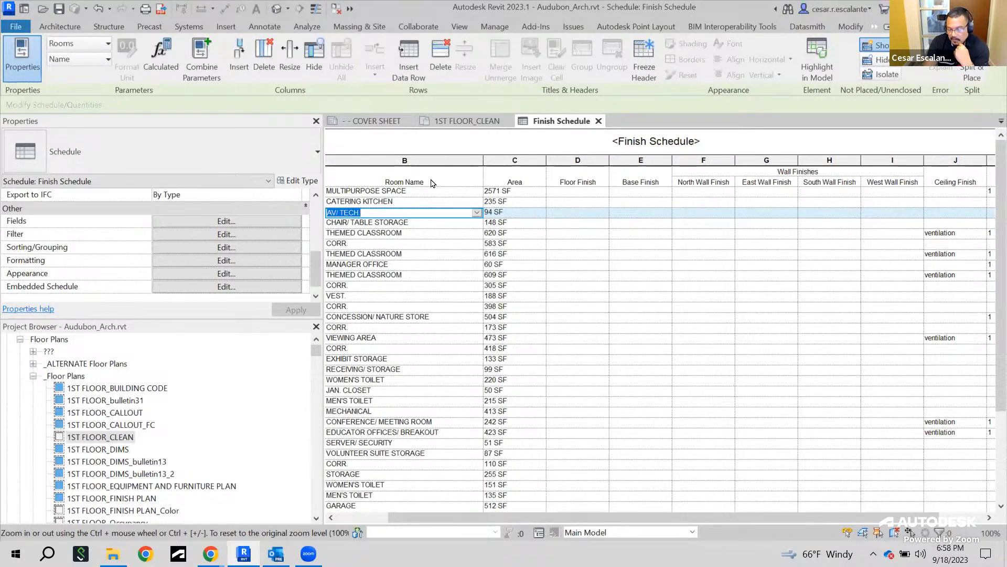
Shade the Room Name column header with gray RGB 192-192-192
click(432, 181)
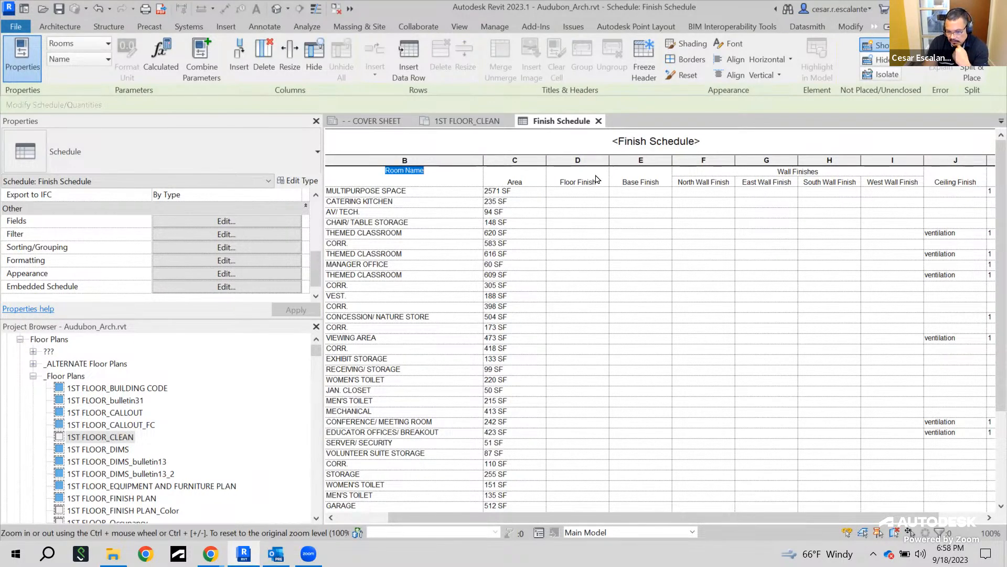
click(447, 179)
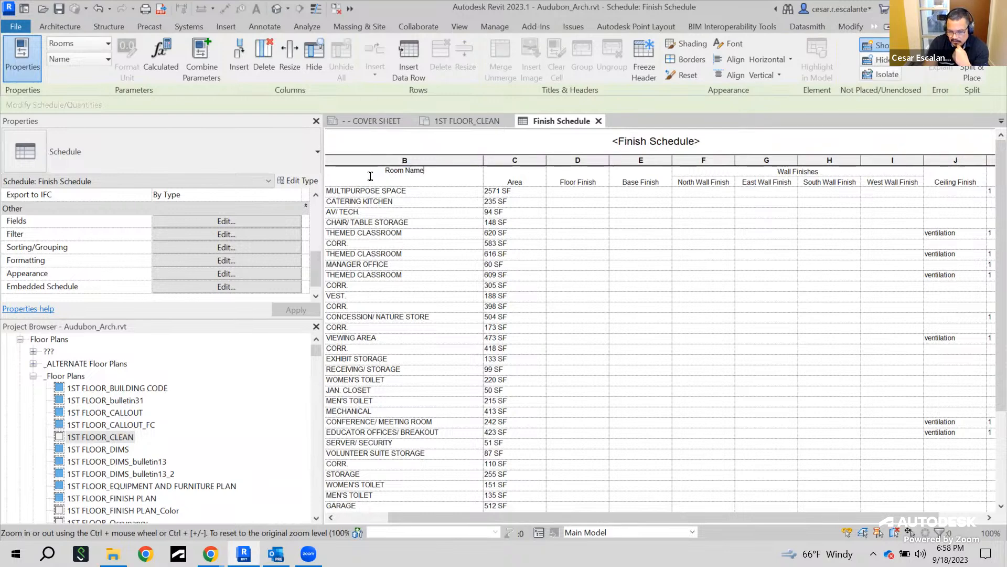
drag(370, 177, 798, 182)
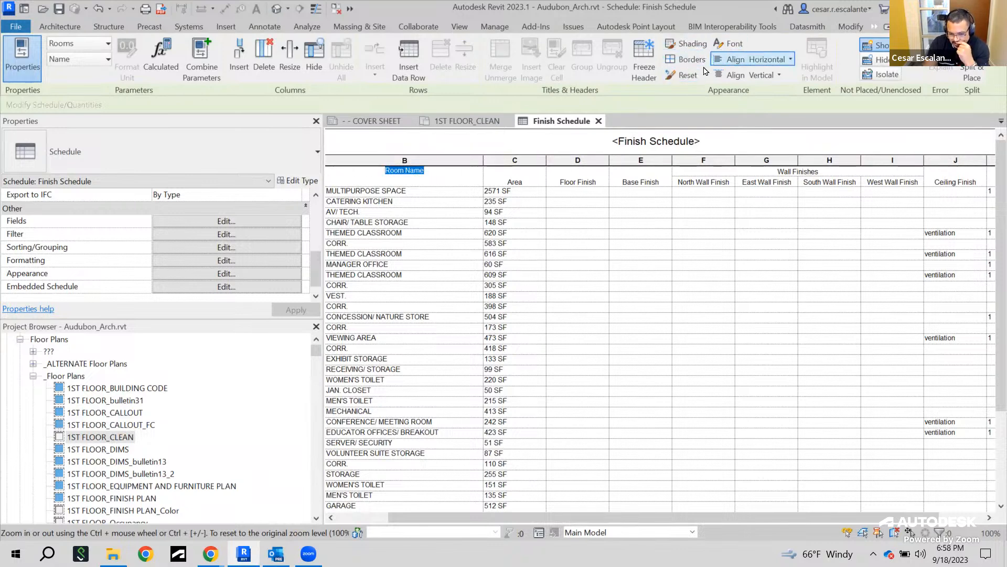
click(689, 44)
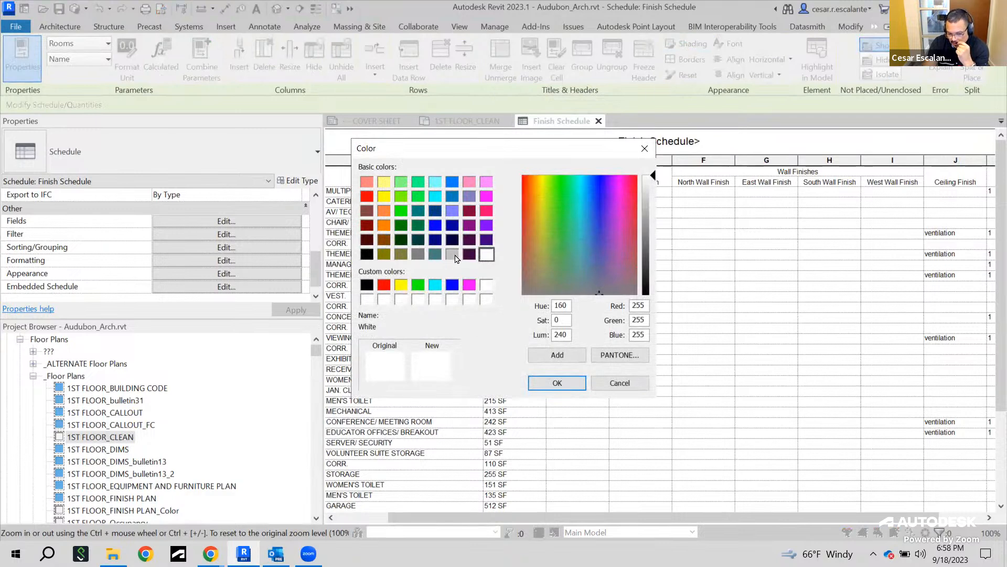
click(455, 256)
click(558, 383)
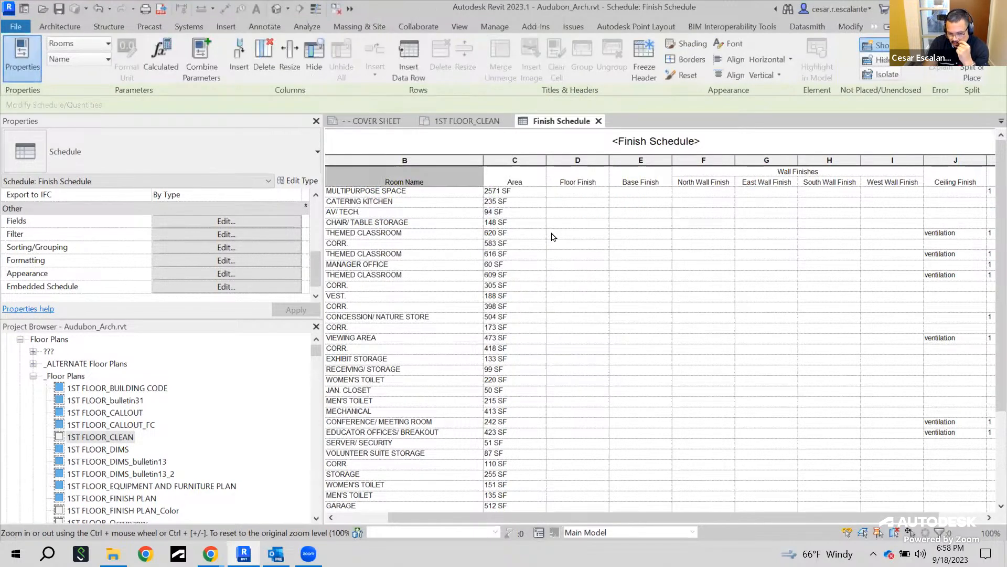
Apply the same gray shading to the column headers from Area across to Ceiling Finish
click(536, 213)
click(500, 177)
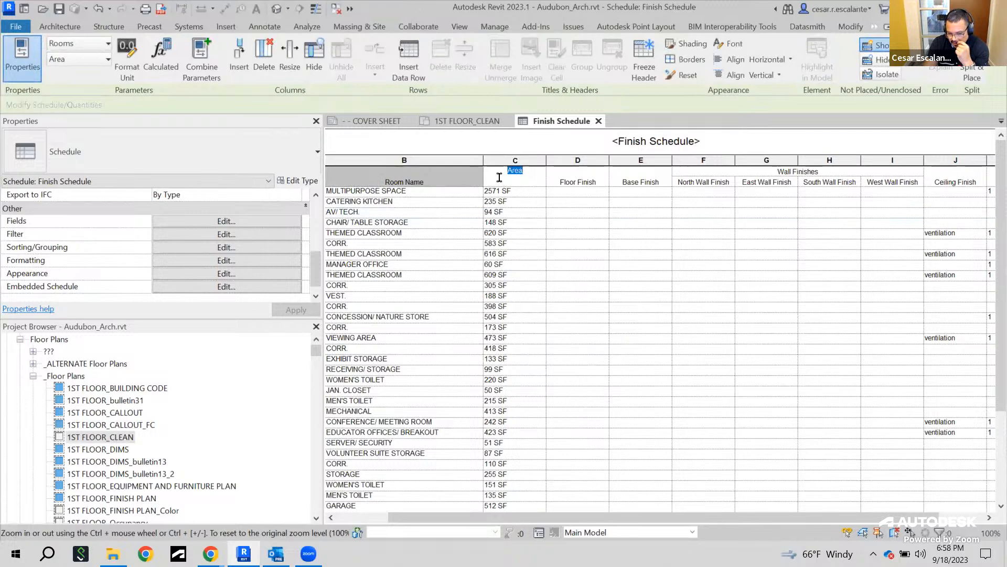
click(538, 182)
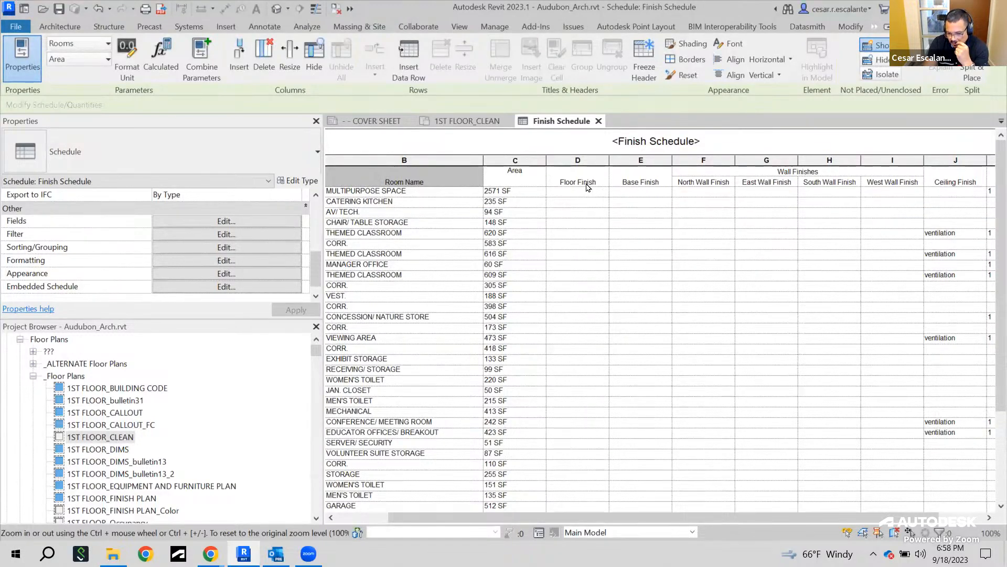
click(569, 203)
drag(535, 180, 978, 174)
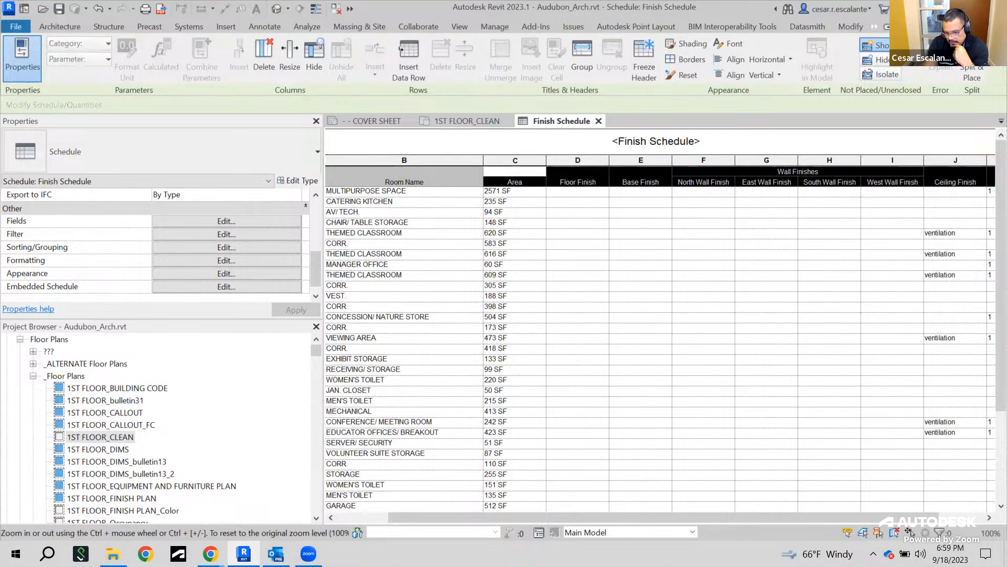
click(686, 44)
click(452, 255)
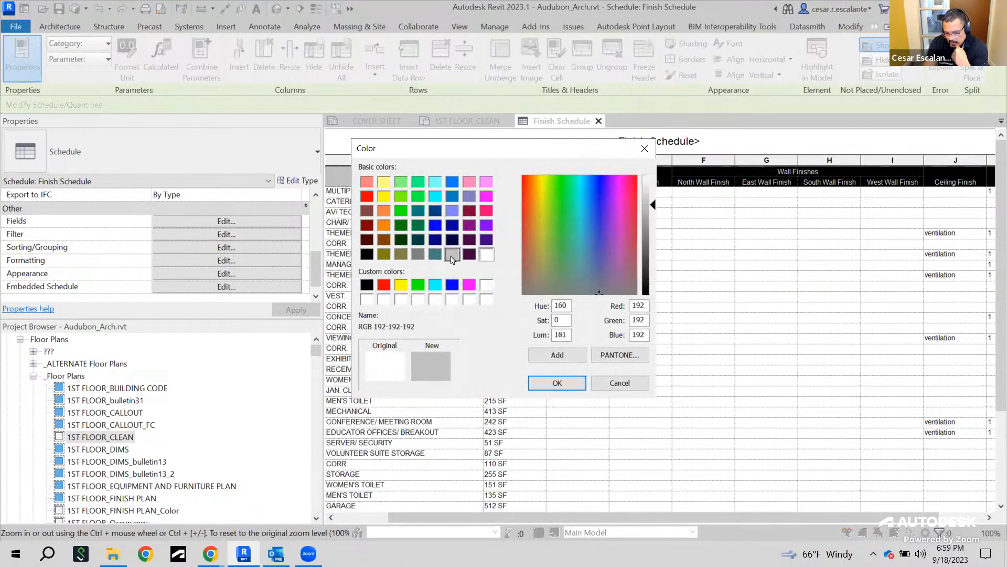
click(558, 383)
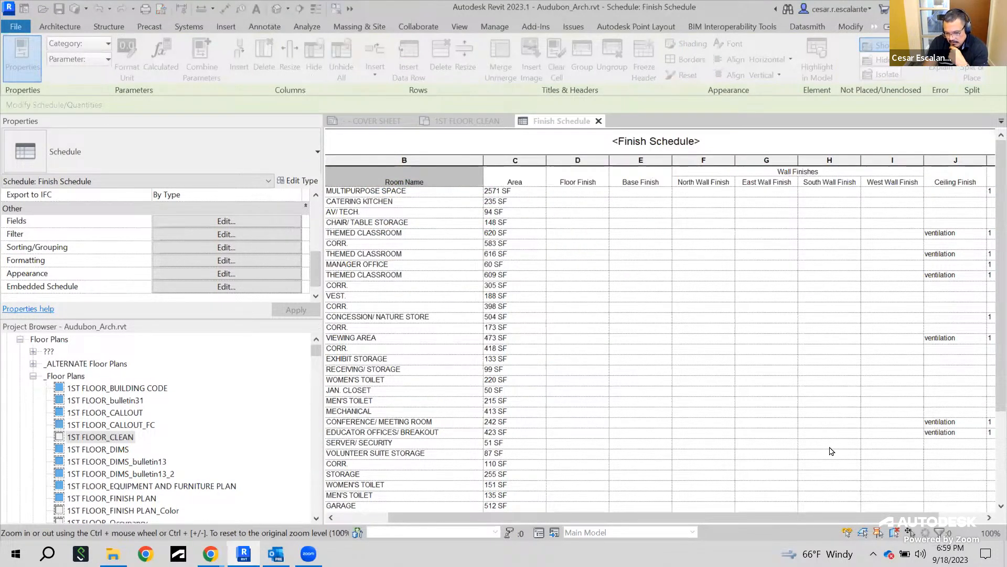
Shade the Number column header with the same gray
drag(687, 518, 708, 519)
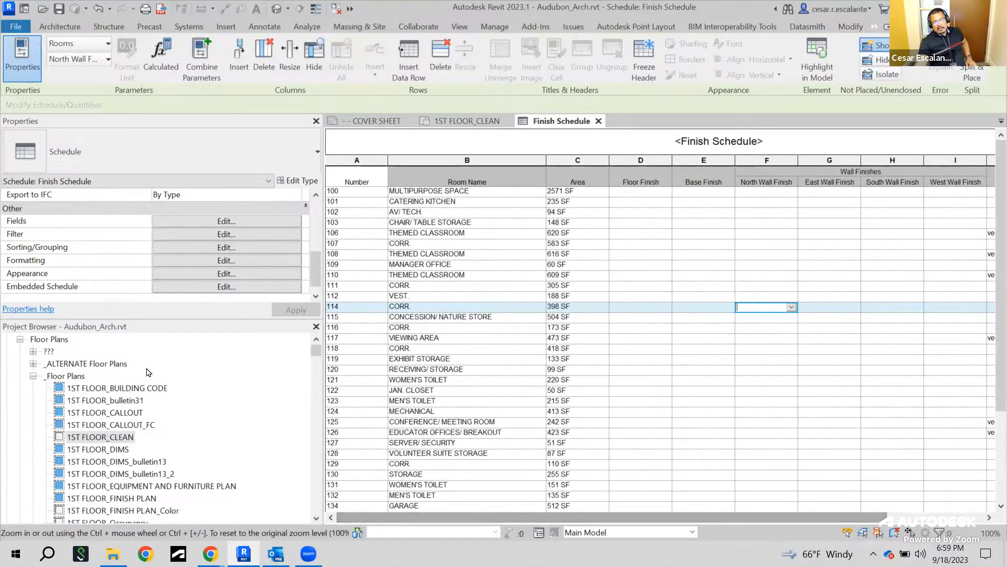
click(374, 181)
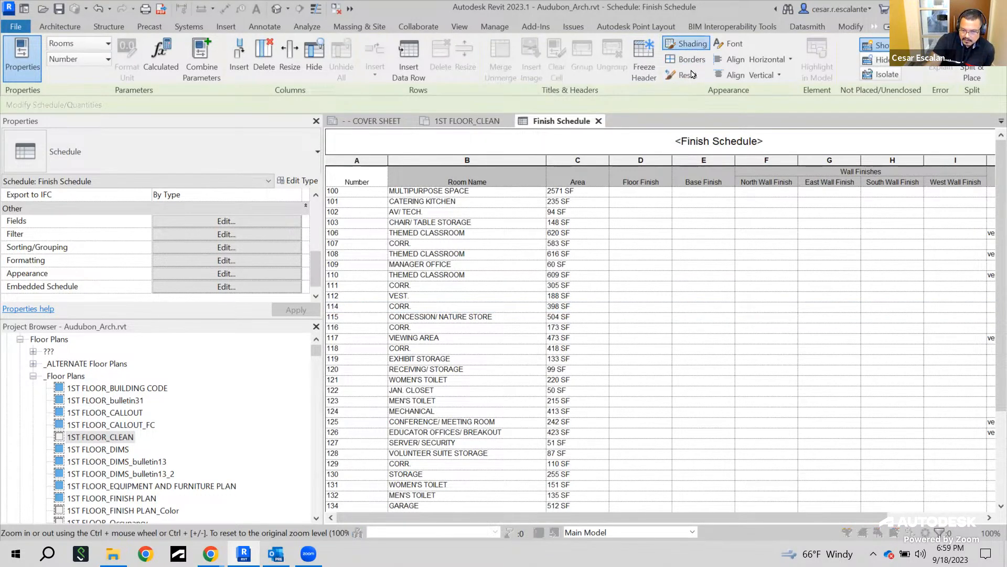
click(687, 43)
click(452, 254)
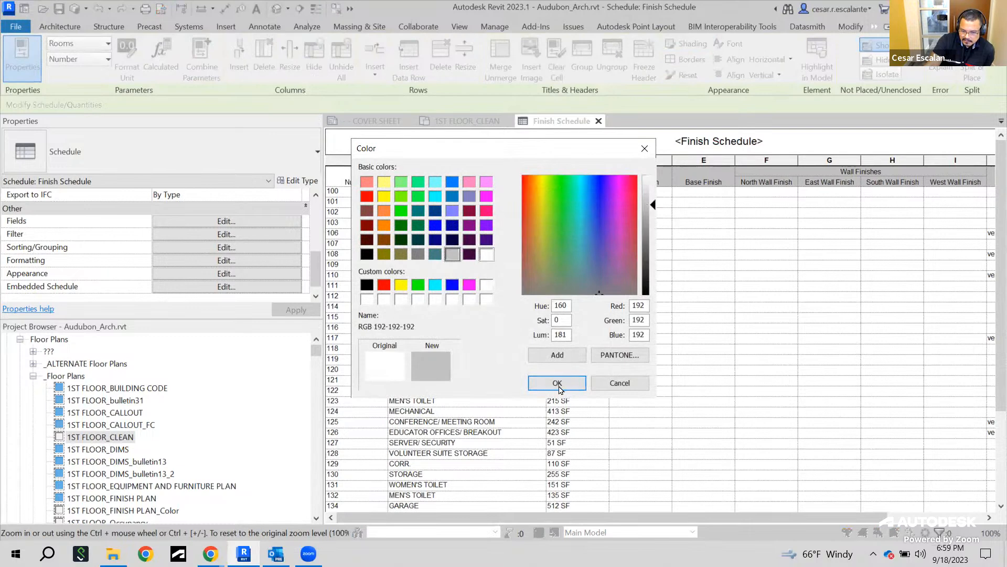
click(556, 382)
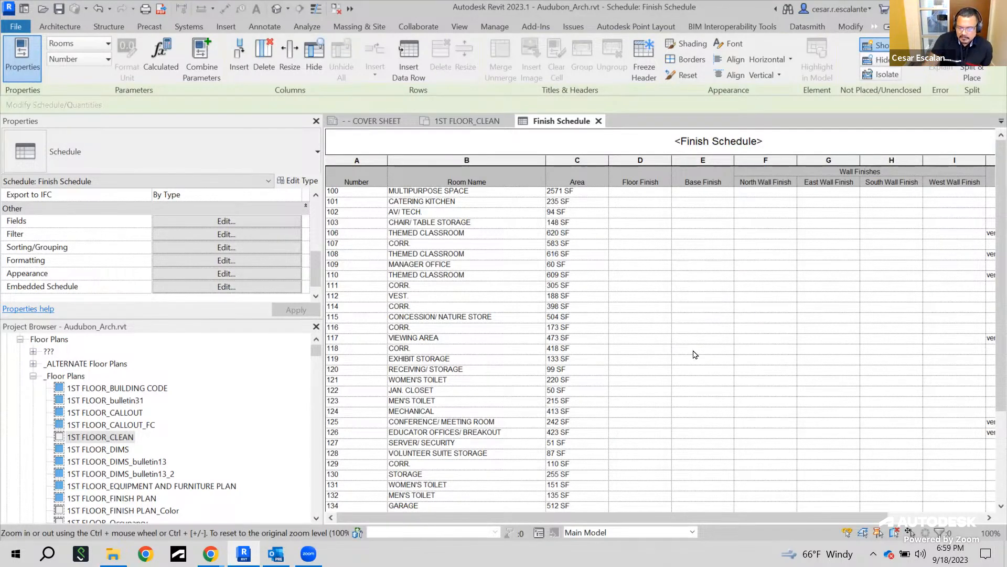
scroll(717, 422, down, 5)
scroll(727, 460, up, 3)
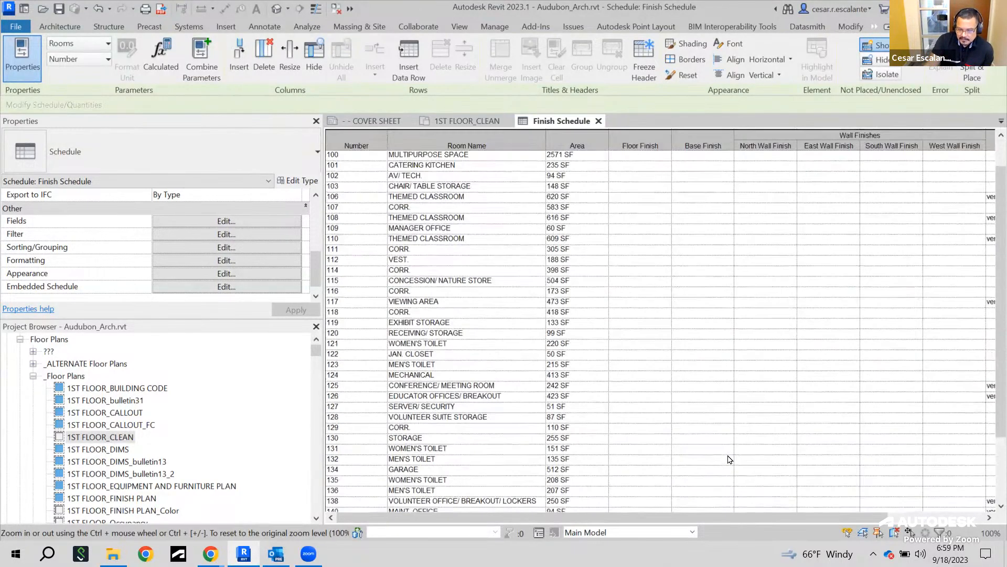
scroll(726, 460, down, 3)
drag(758, 514, 838, 385)
scroll(842, 314, up, 4)
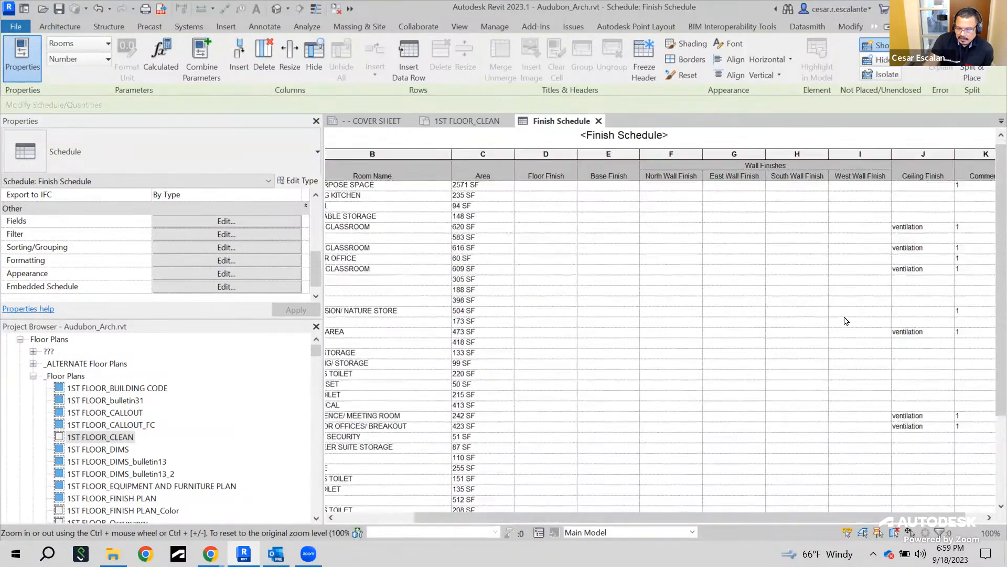
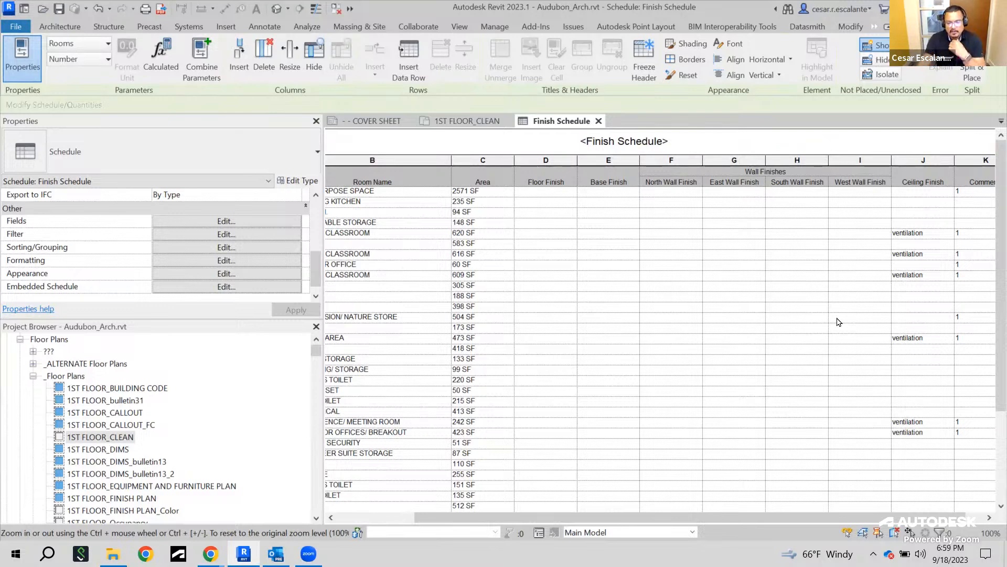
Select room 111 CORR. in the Finish Schedule and save the project
drag(461, 518, 383, 518)
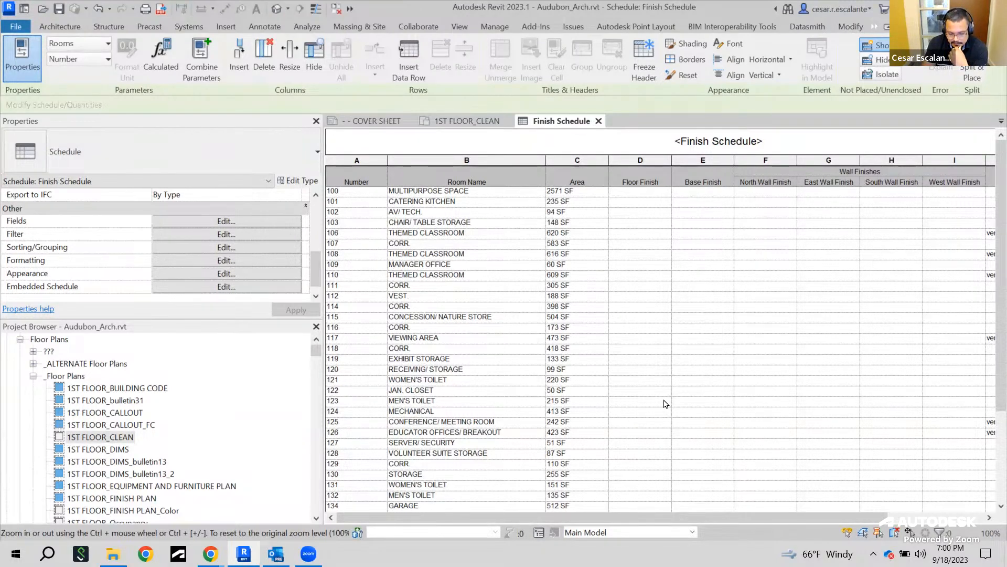
click(408, 289)
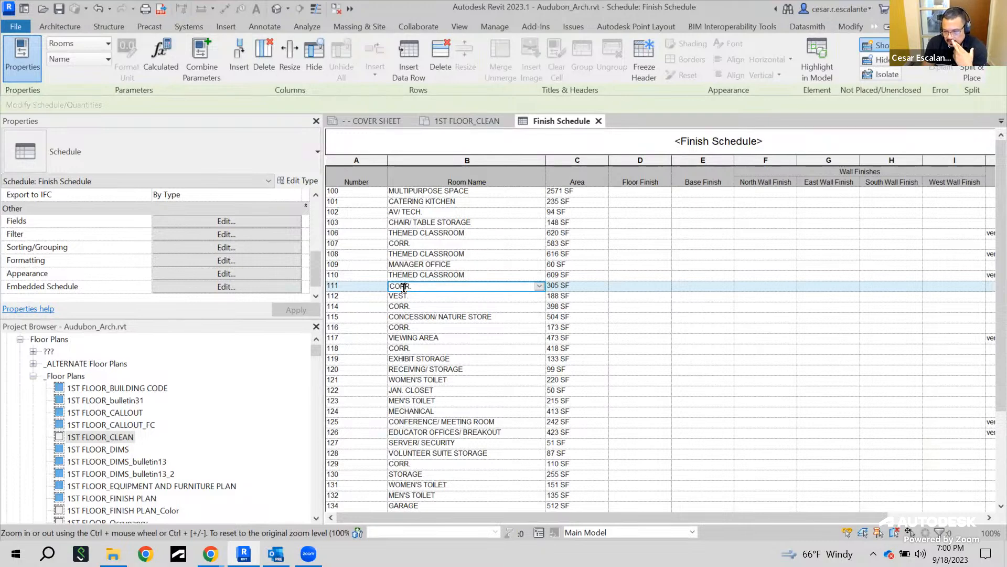
click(817, 79)
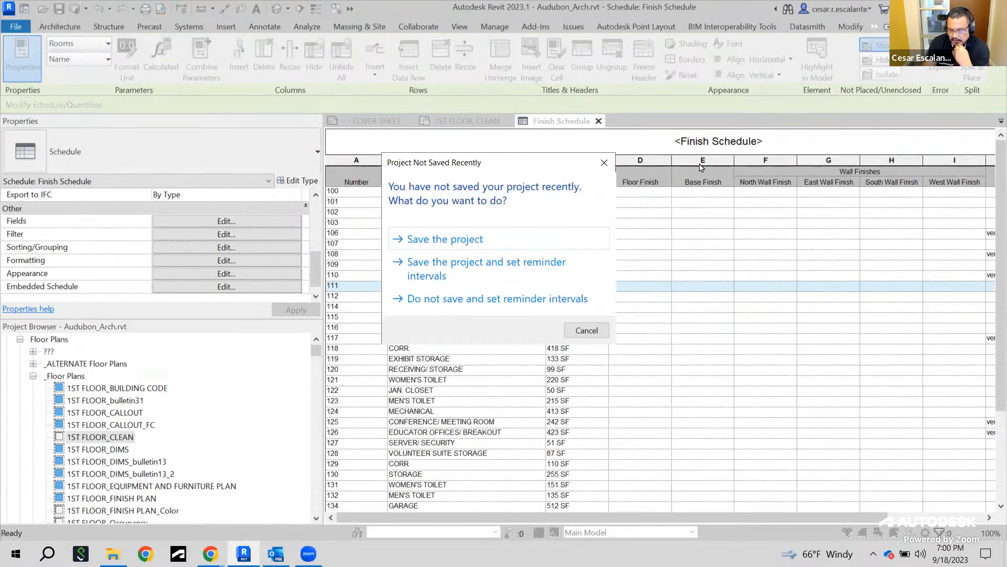
click(444, 239)
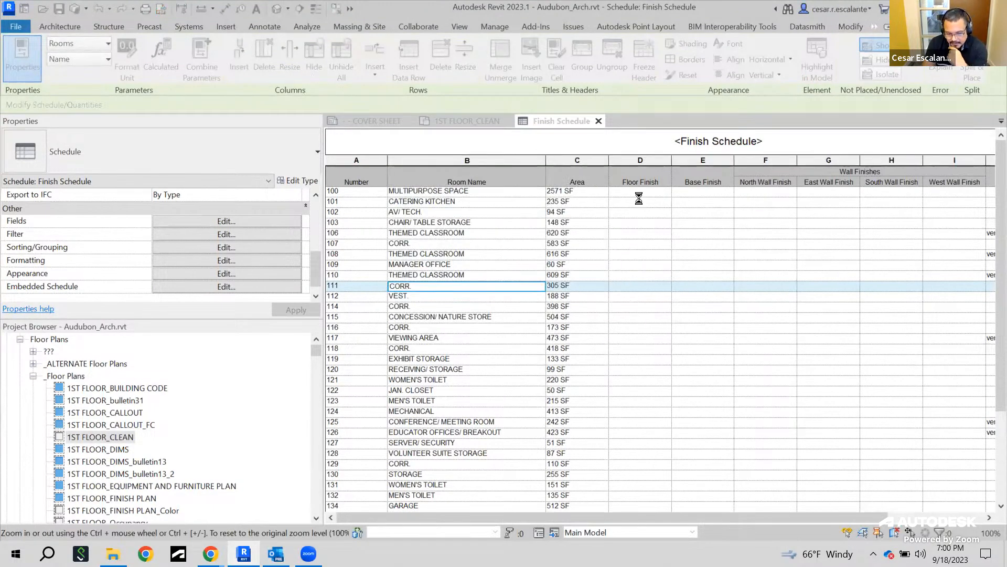
Highlight room 111 in the 1ST FLOOR_CLEAN floor plan, then return to the Finish Schedule
click(823, 72)
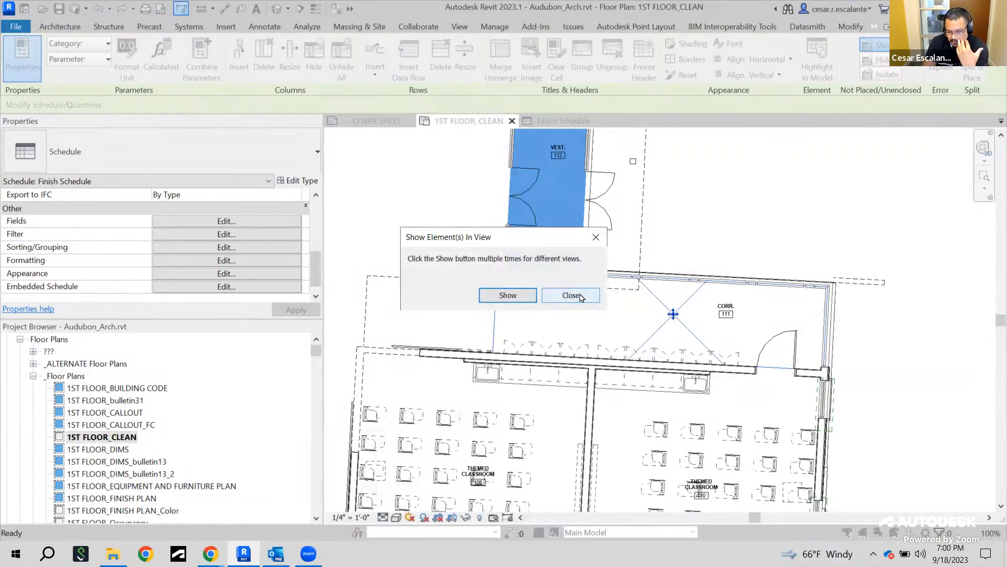
drag(522, 240, 849, 186)
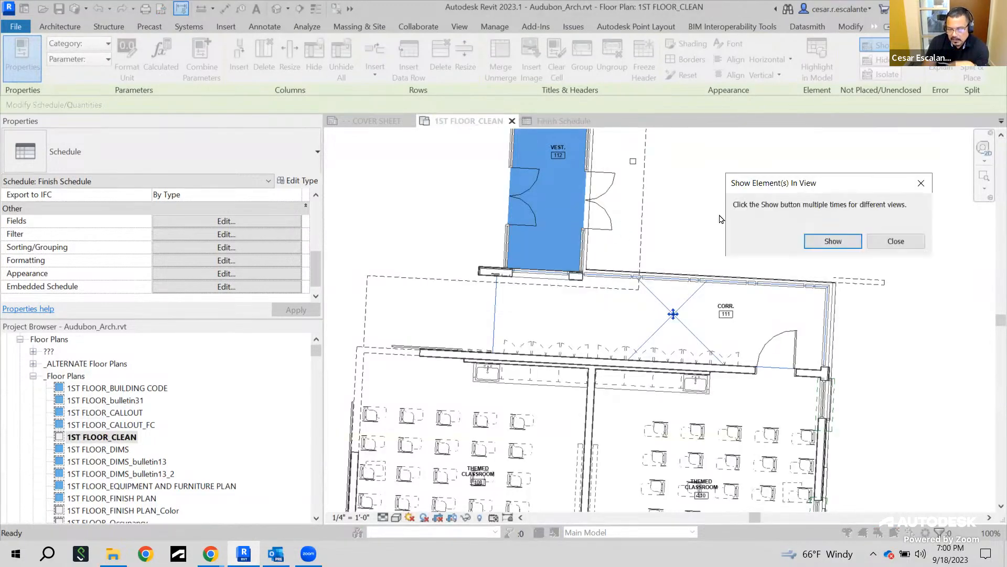
click(832, 239)
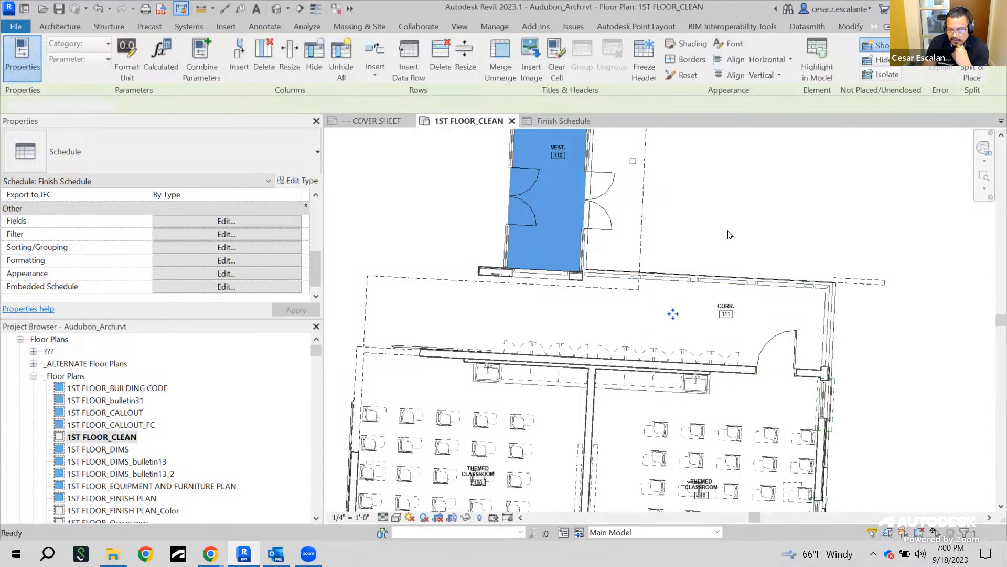
middle_drag(733, 242, 749, 466)
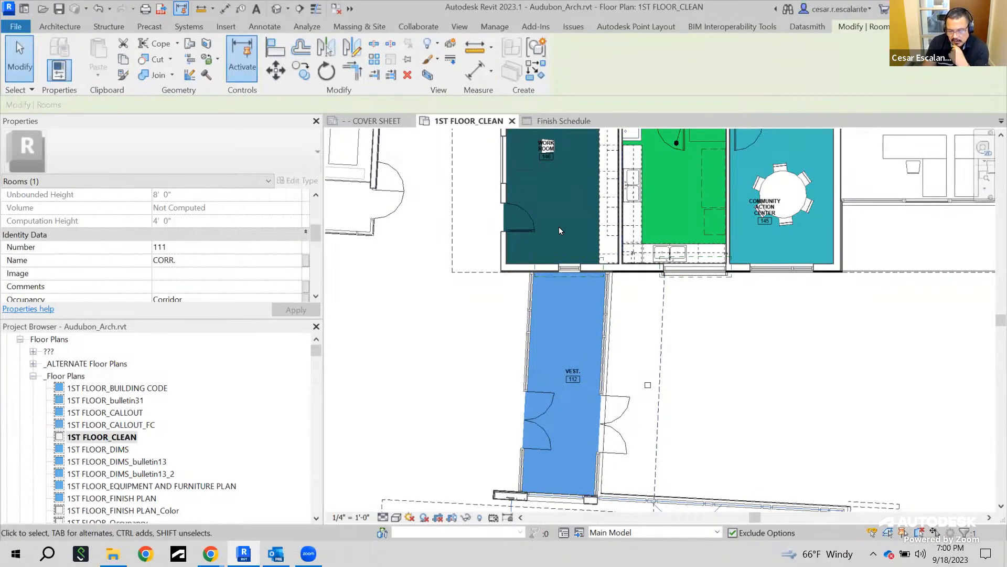
click(554, 124)
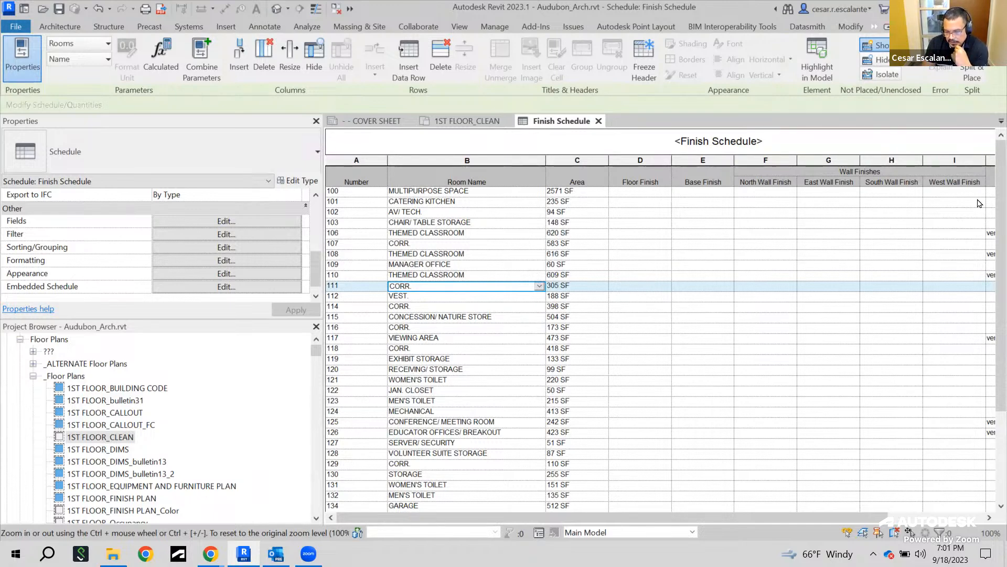
Enter room 111's floor finish as VCT-1 and its base finish as VCT
click(647, 285)
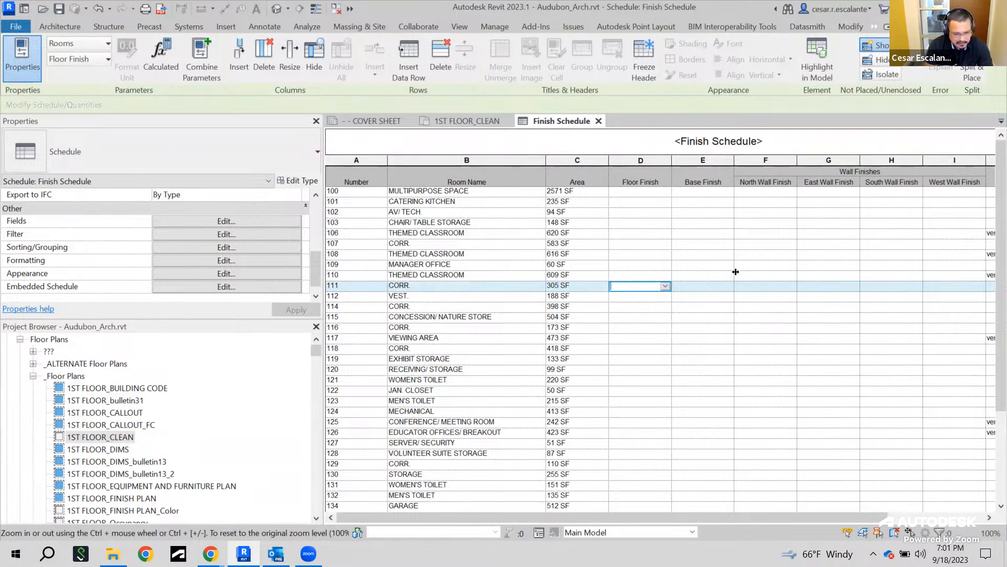
text(VCT)
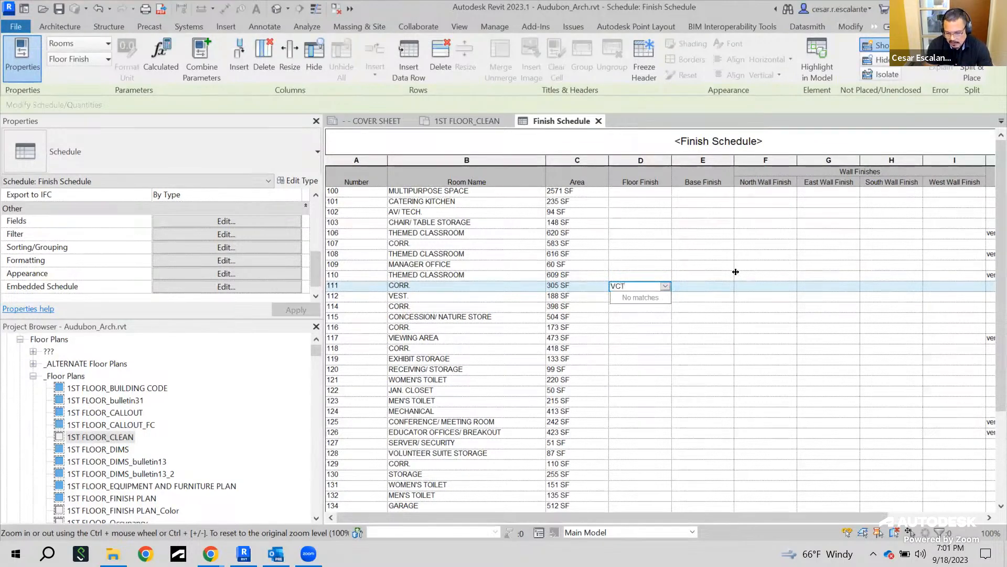
key(BackSpace)
text(CT)
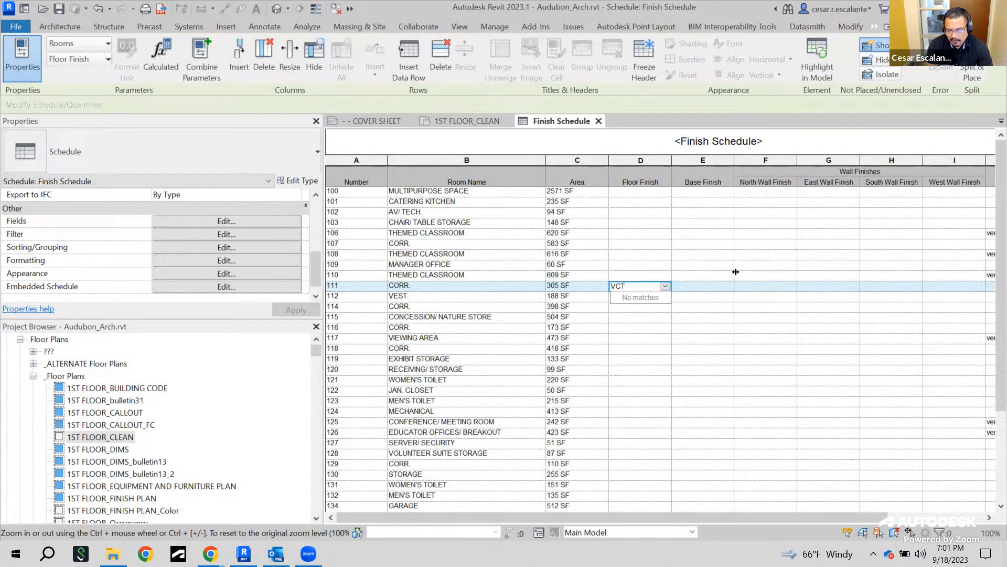
text(-1)
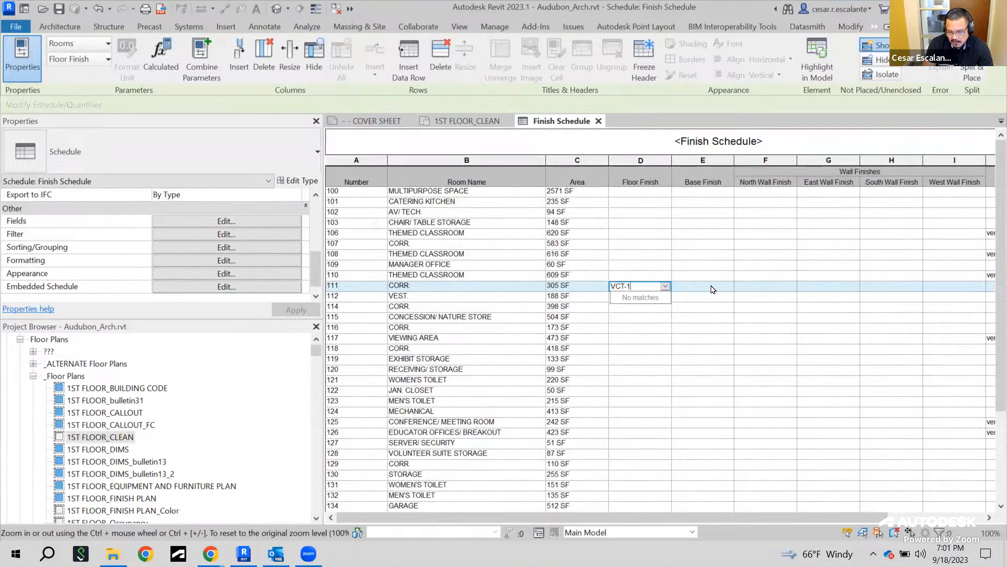
click(718, 286)
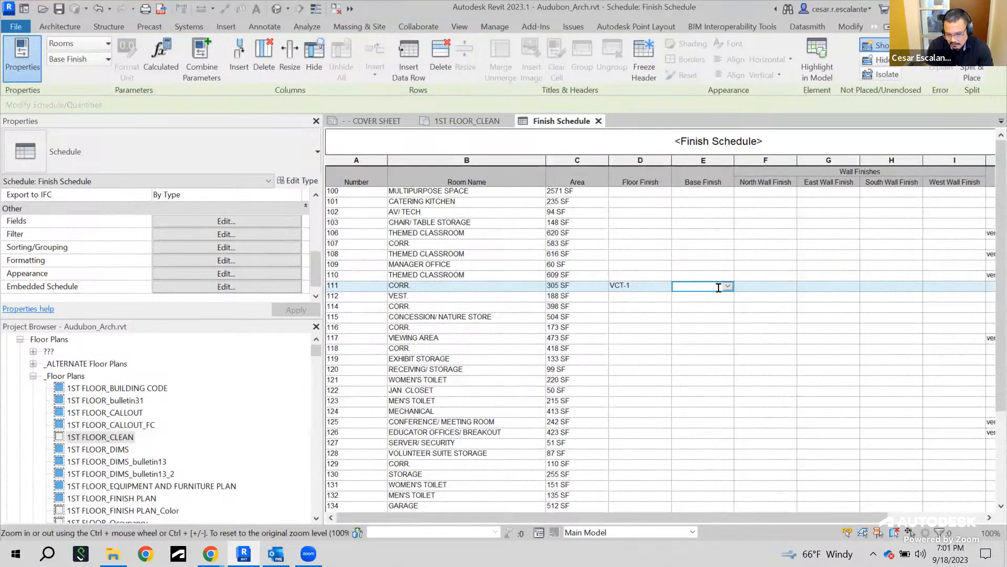
text(VCT)
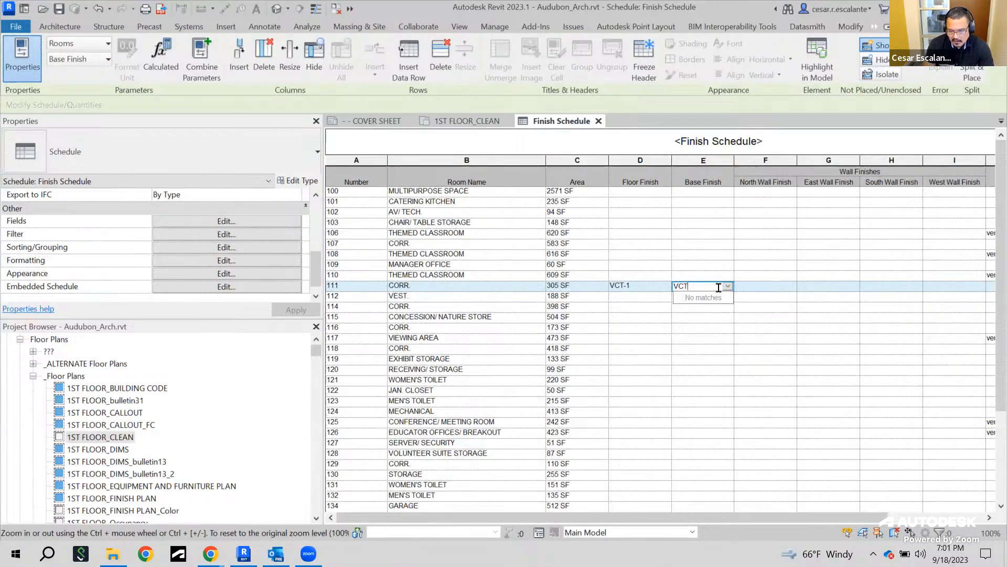
Set room 111's North, East, South and West wall finishes all to PT-1
click(775, 285)
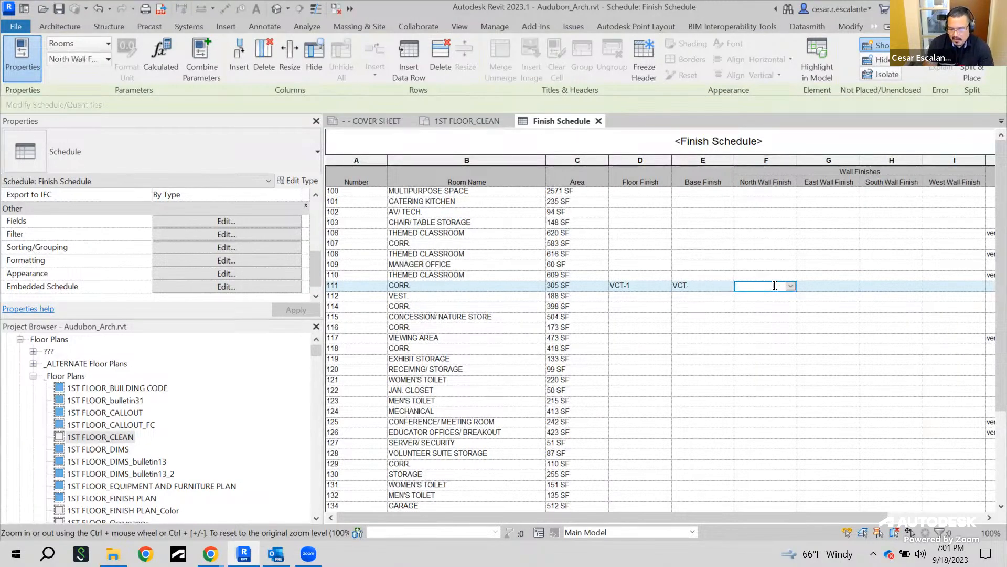
text(P)
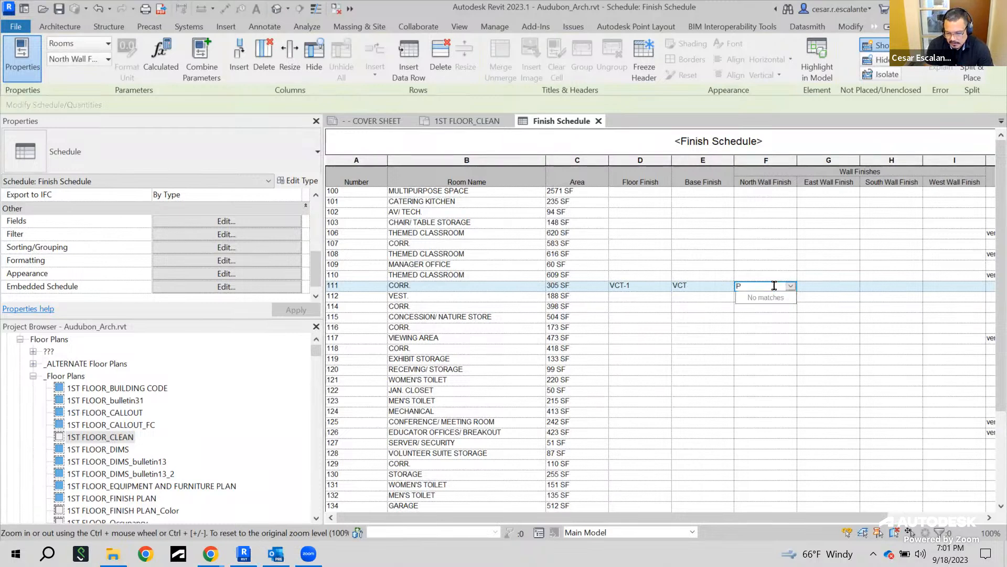
text(T-1)
click(828, 286)
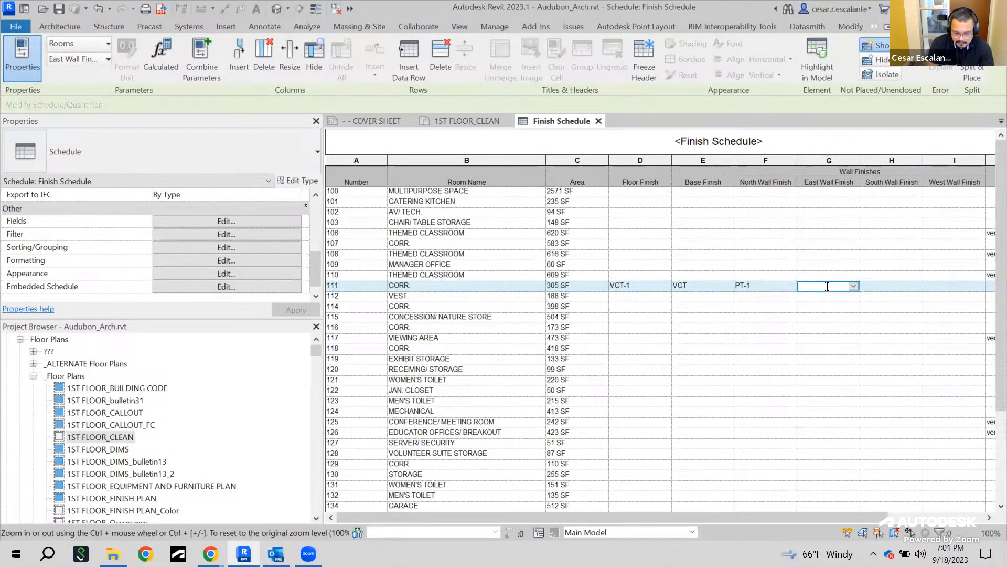
text(PT-1)
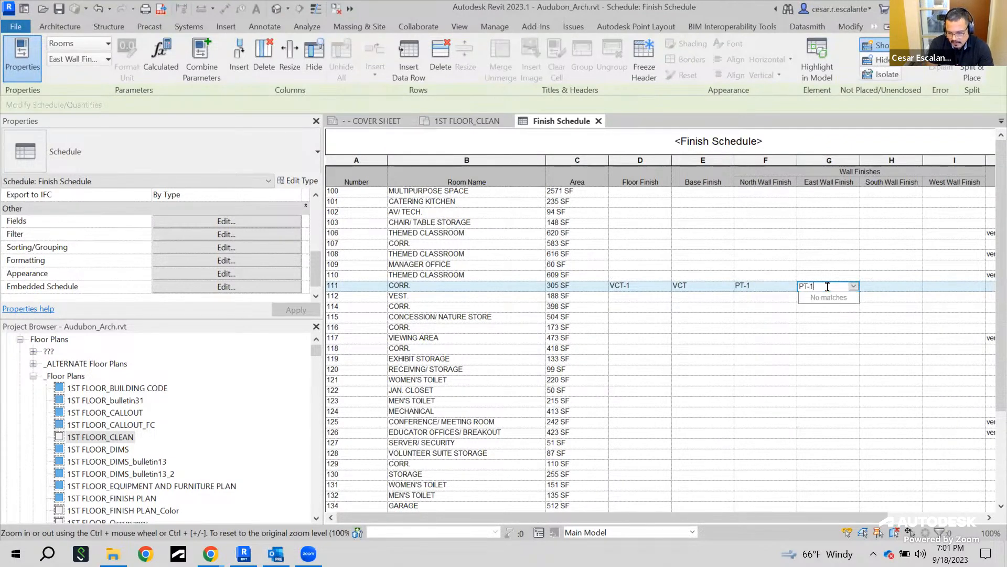
click(896, 286)
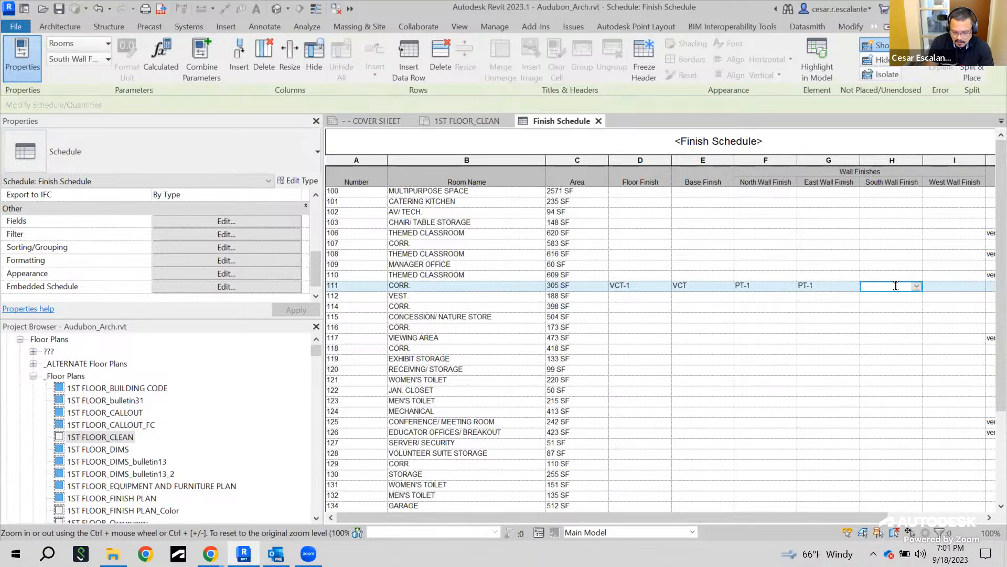
text(PT-1)
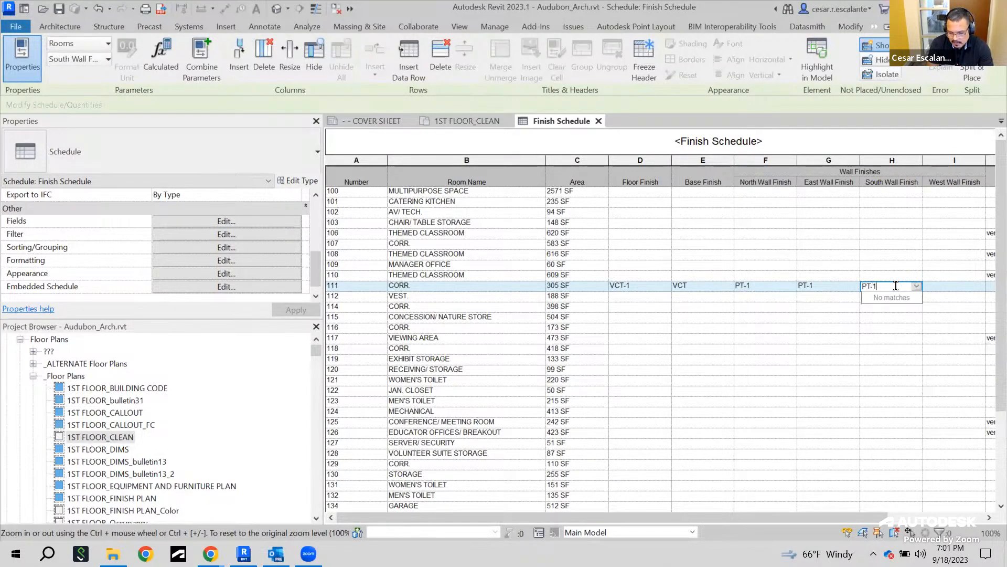
click(951, 286)
text(PT-1)
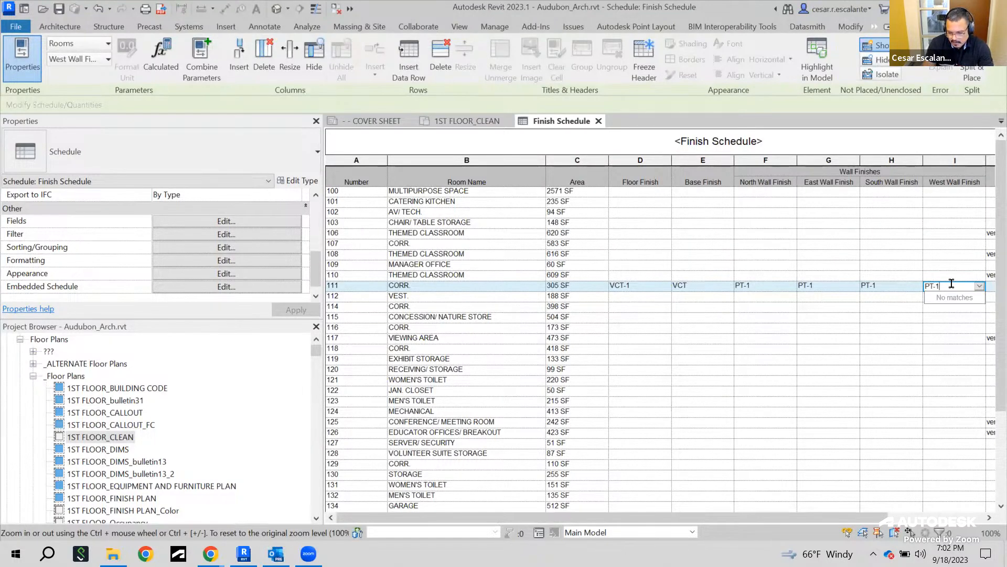
Set room 111's ceiling finish to OPEN
drag(871, 518, 912, 518)
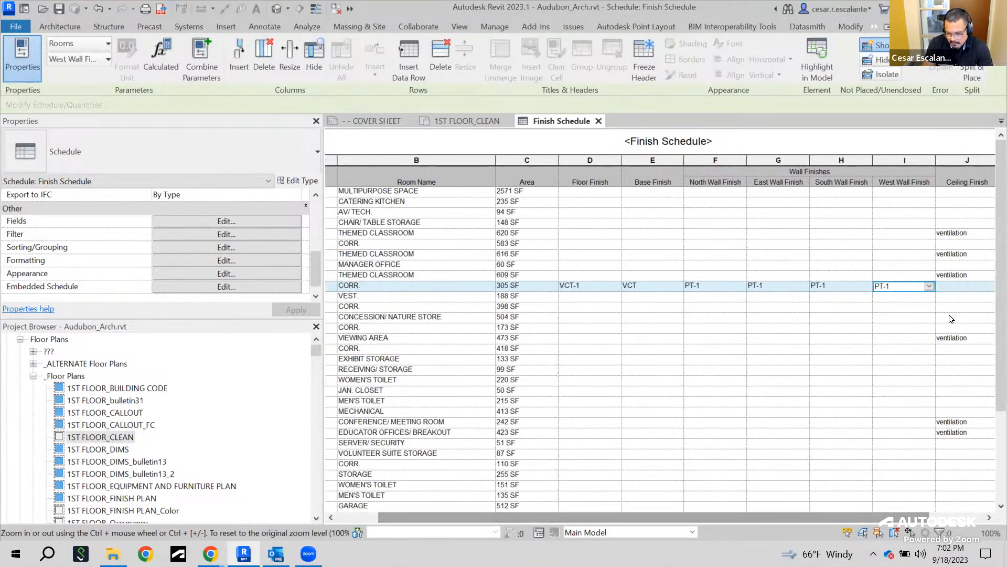
click(952, 287)
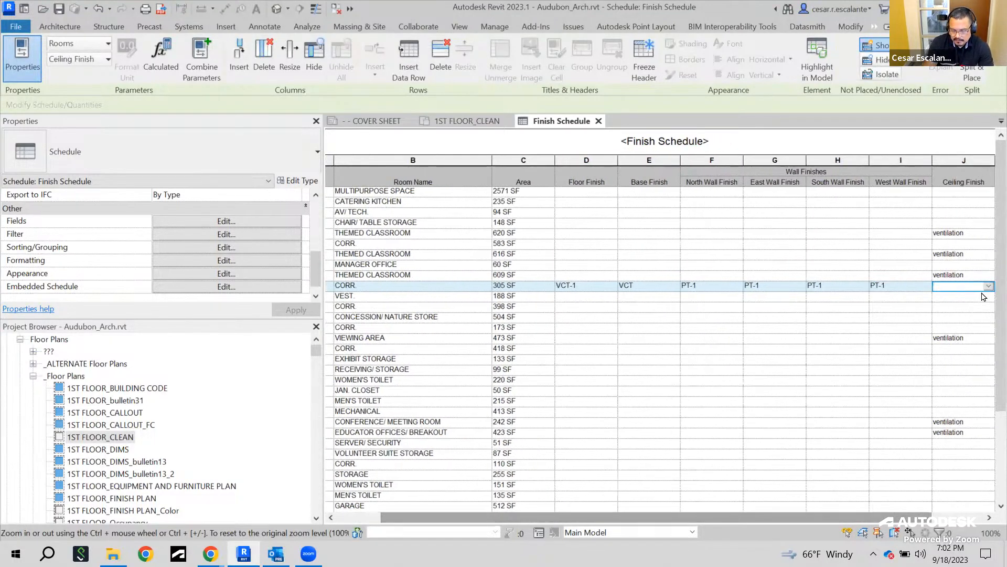
text(OPEN)
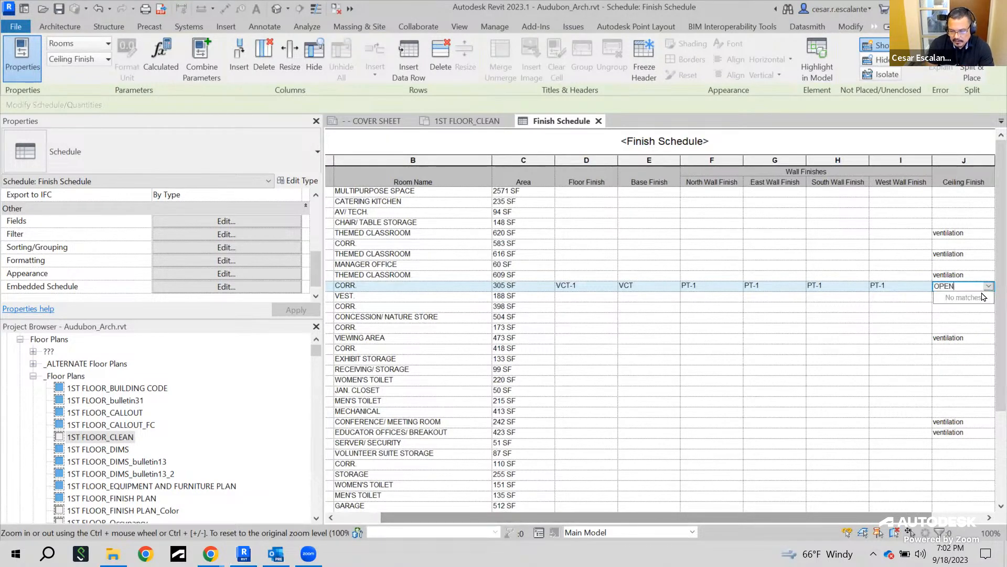
click(890, 308)
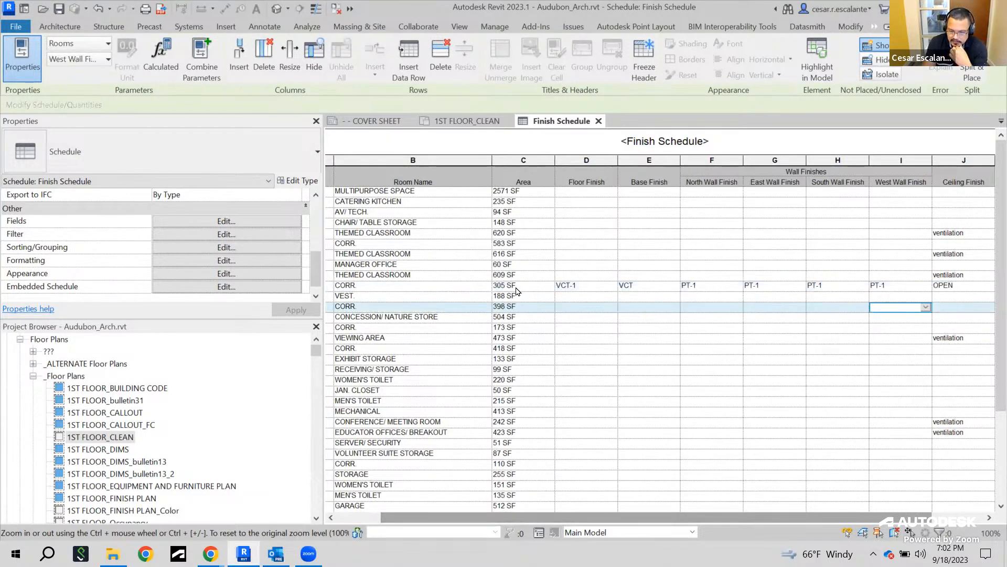
Highlight room 111 in the floor plan and examine its finish properties, then return to the schedule
click(418, 287)
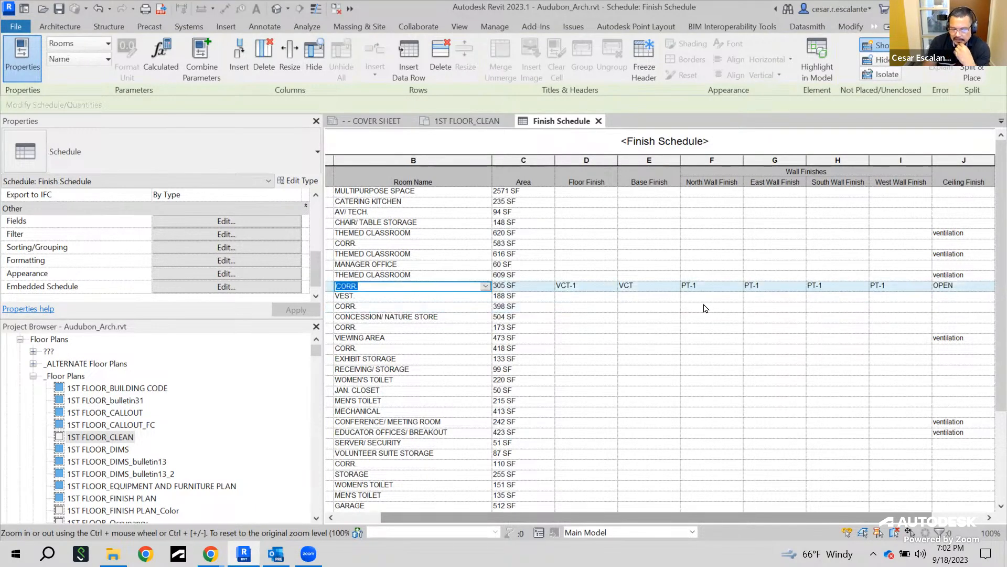
click(823, 69)
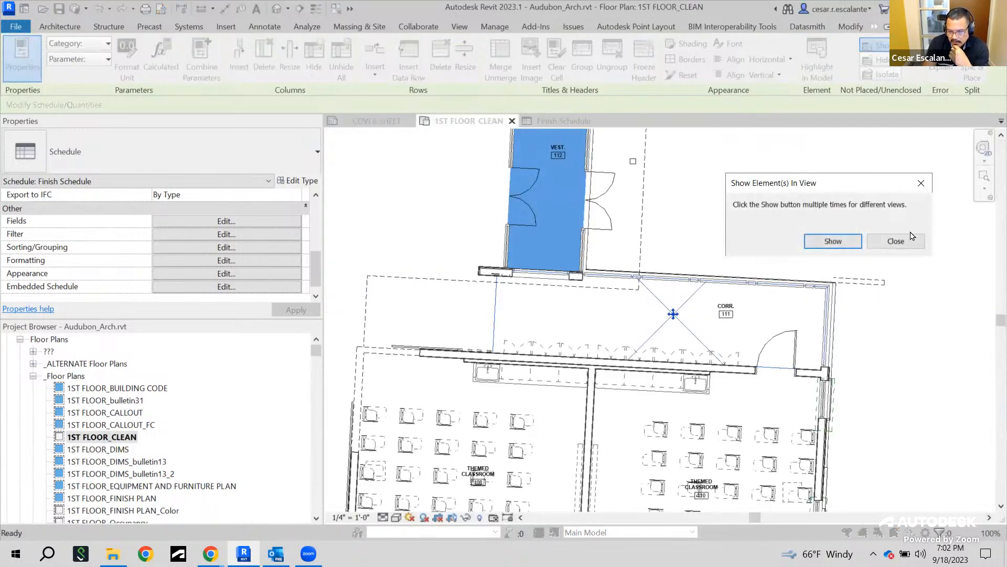
click(896, 241)
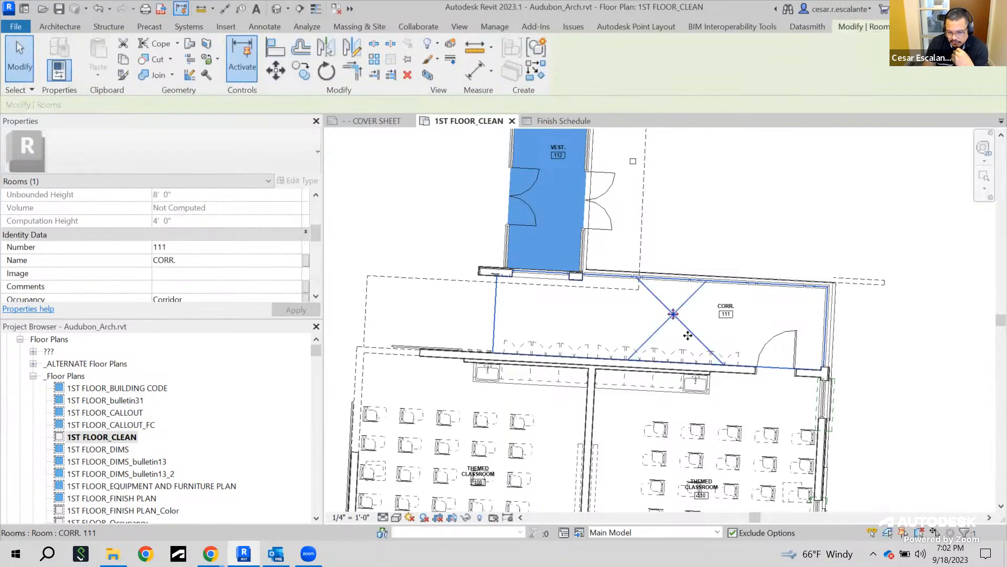
drag(318, 236, 320, 250)
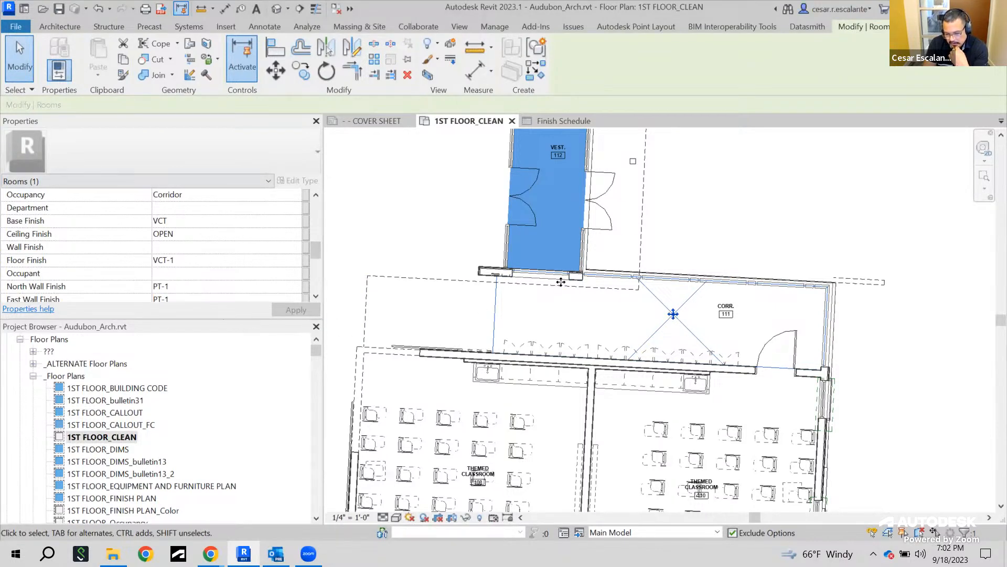
click(556, 121)
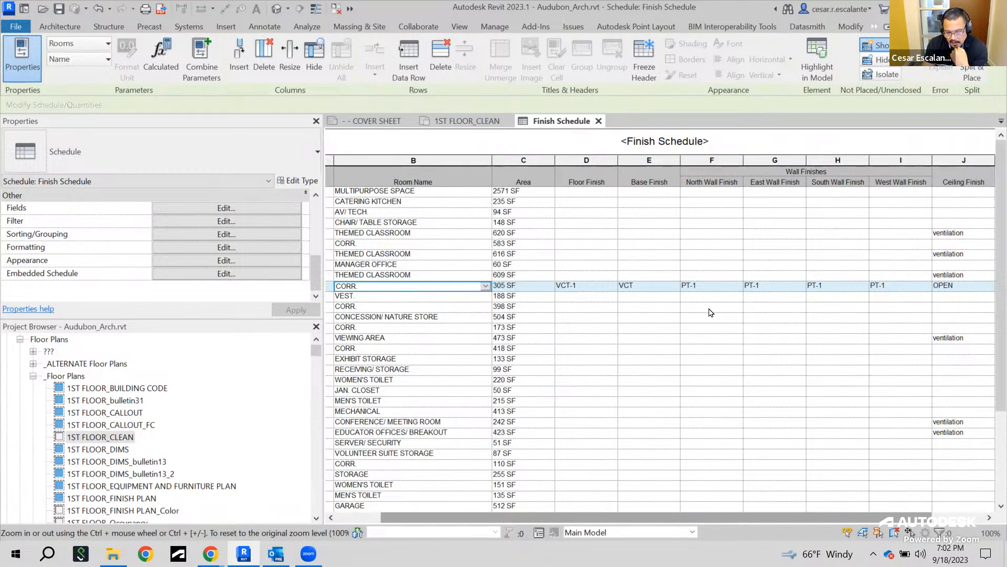
Review the schedule's Filter and Sorting/Grouping properties, including the Itemize every instance option
click(224, 227)
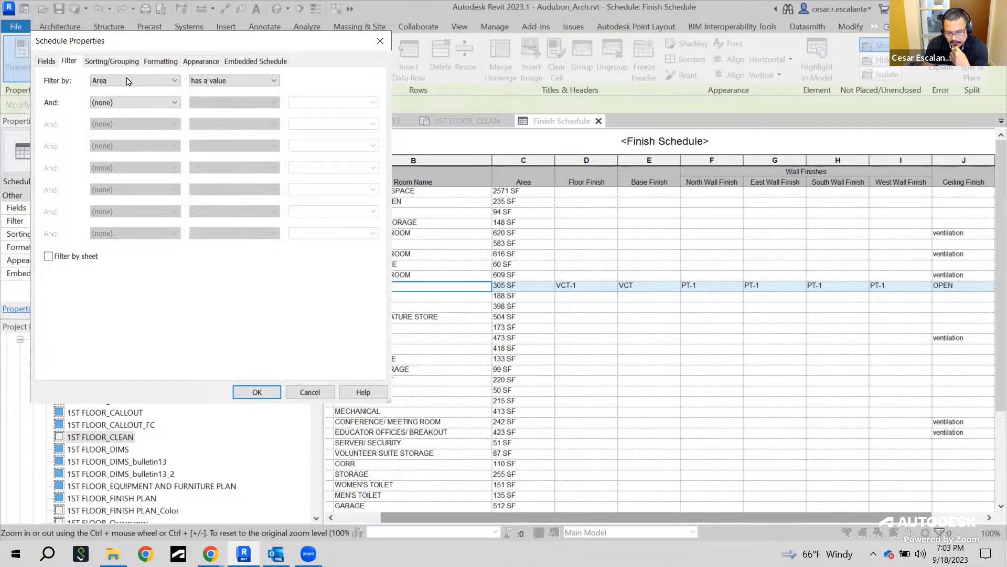
click(116, 62)
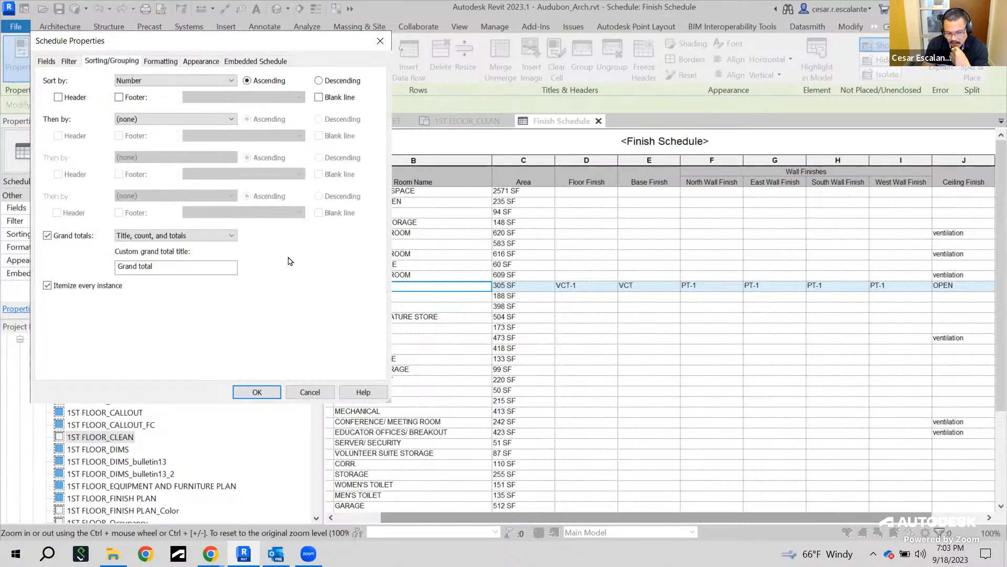
click(48, 287)
click(258, 392)
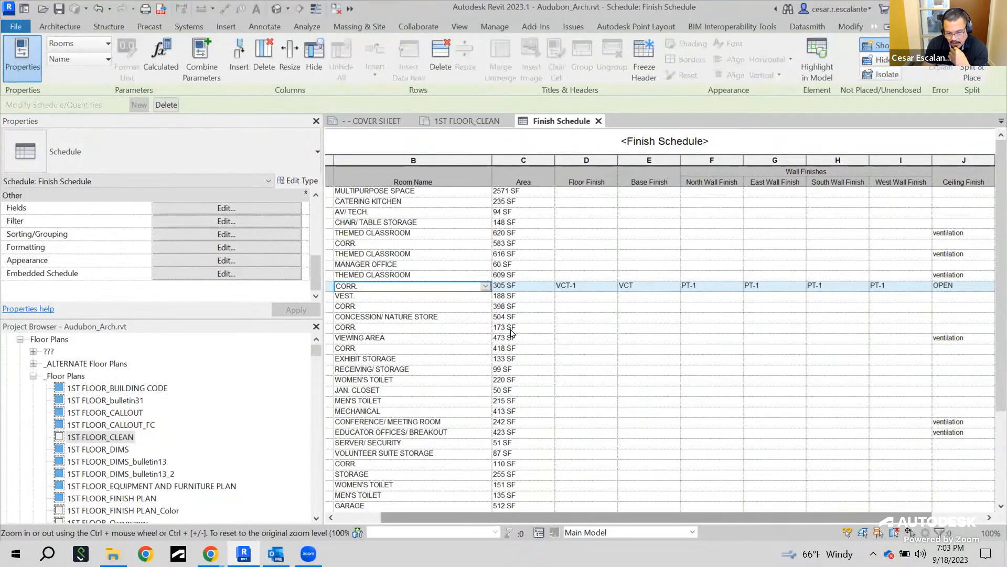
drag(467, 517, 421, 517)
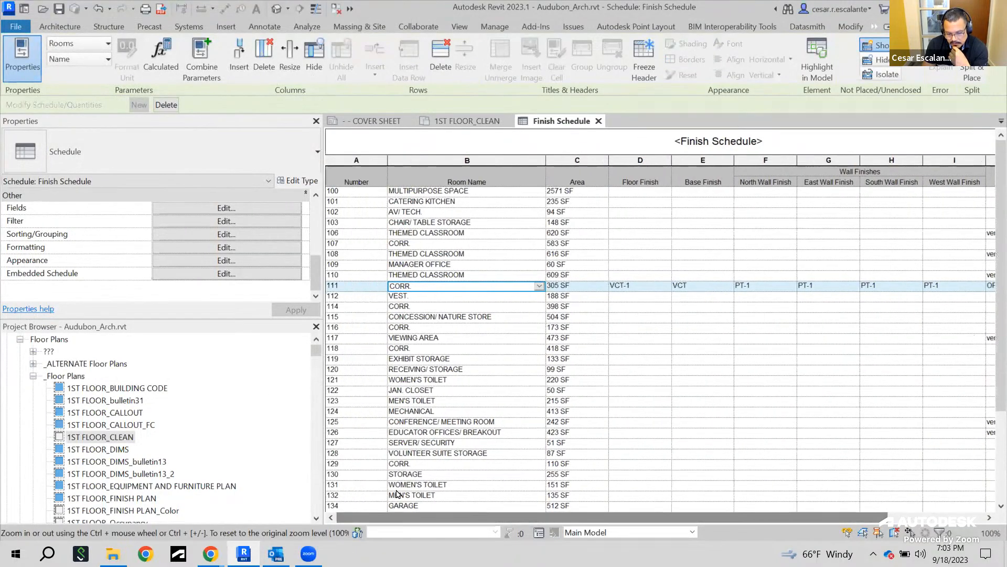
Change the schedule's sorting to Name only, so rooms with the same name group into one row
click(227, 234)
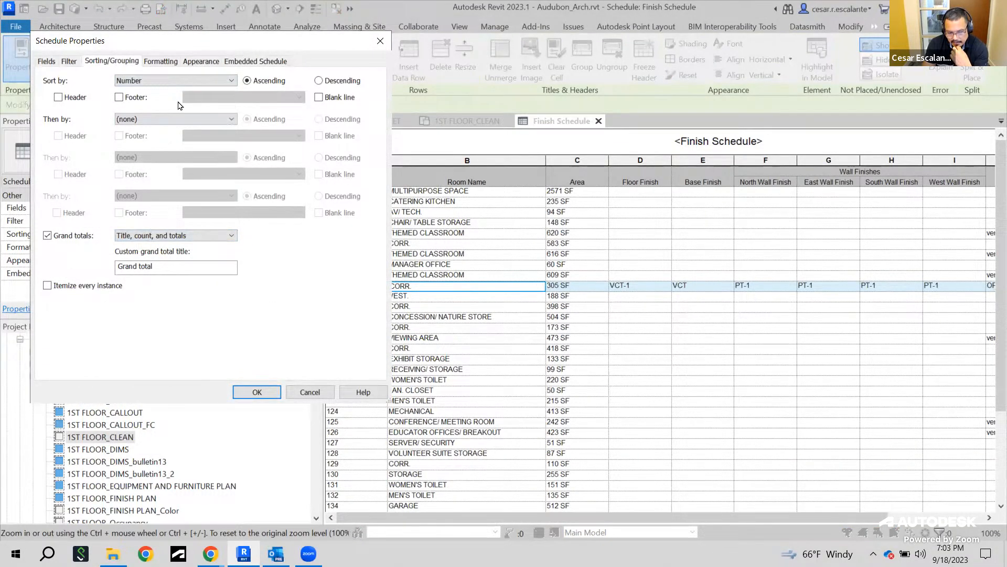
click(198, 120)
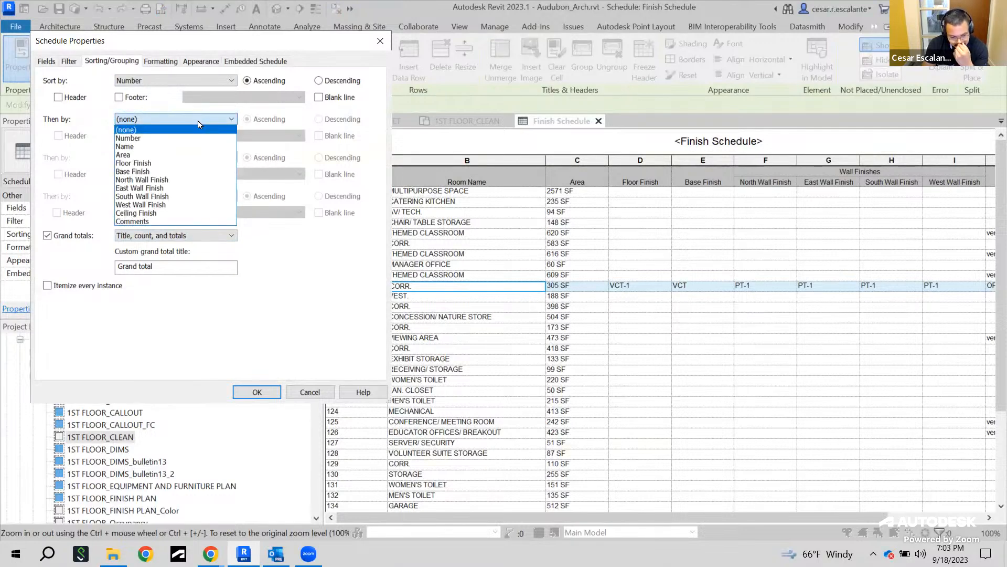
click(137, 147)
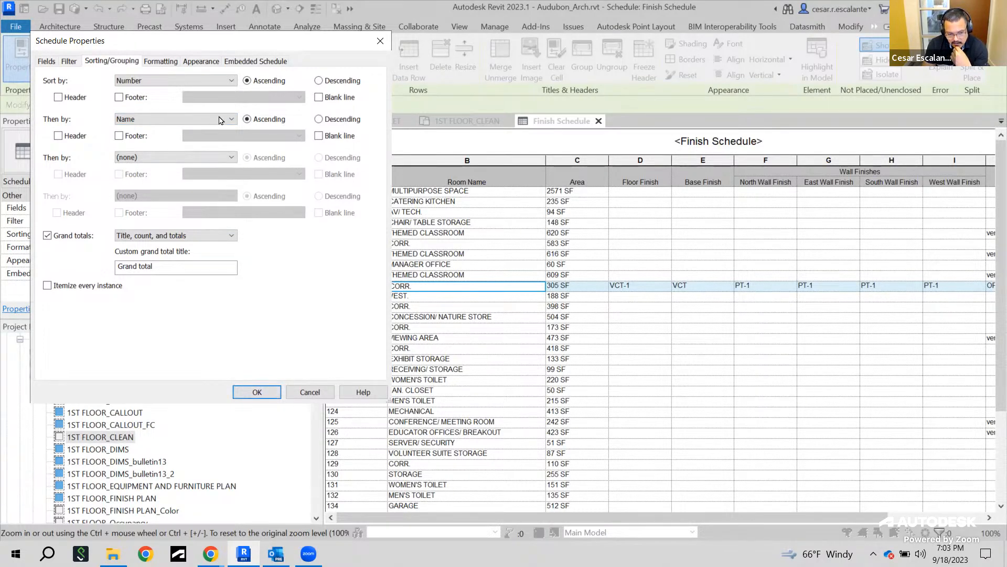
click(232, 81)
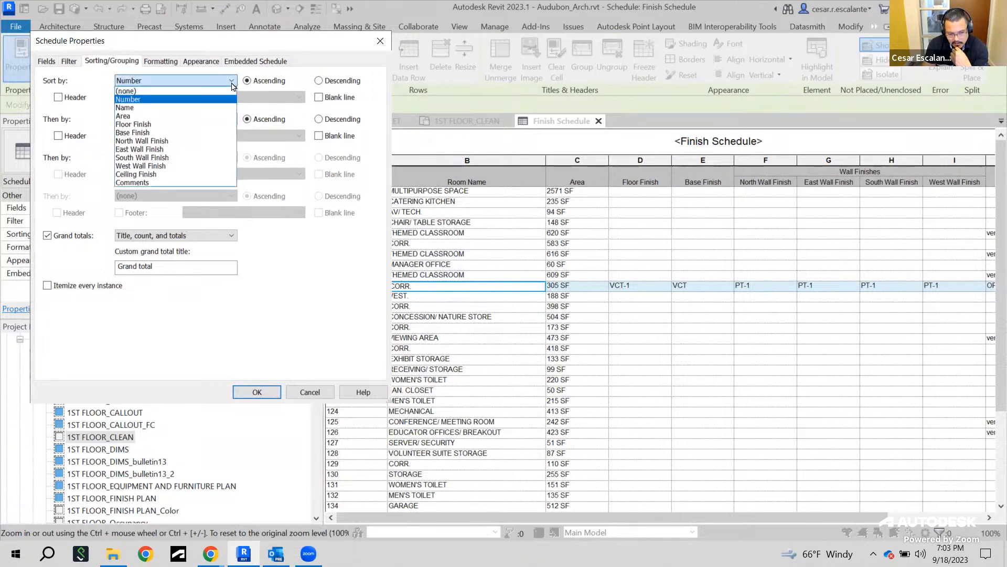
click(159, 108)
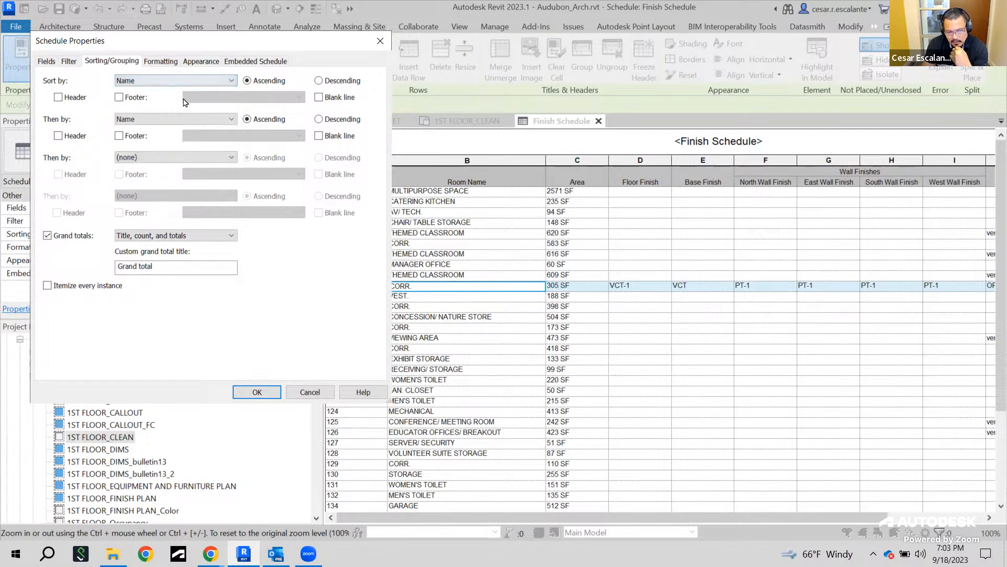
click(197, 120)
click(140, 131)
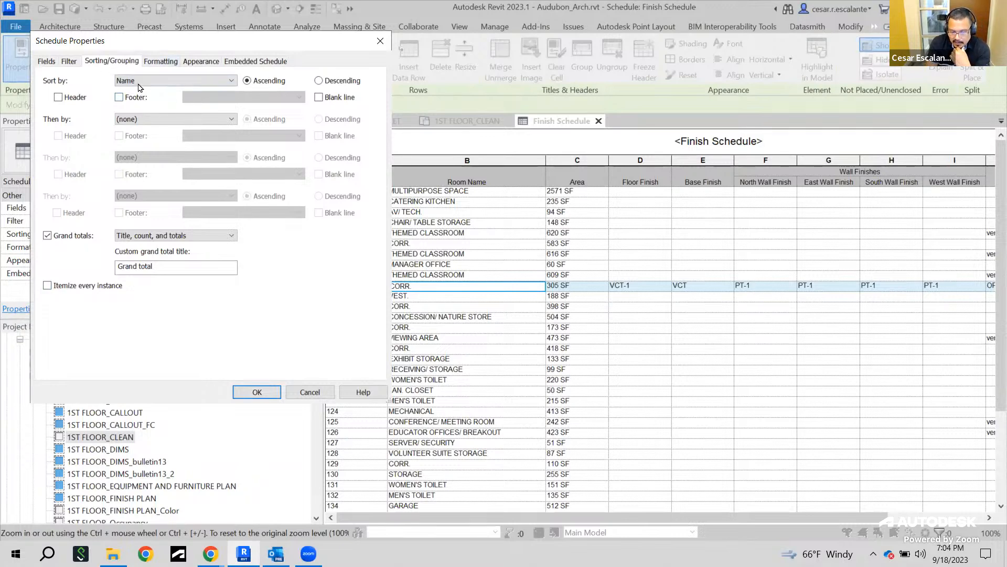
click(257, 393)
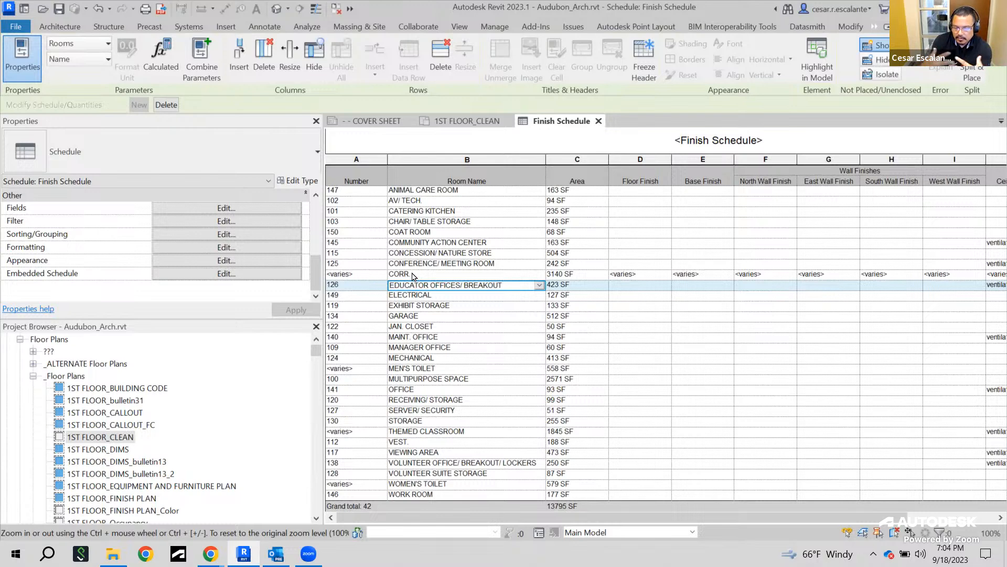
For the grouped CORR. rooms, set the floor finish to VCT-1 and the base finish to VCT
click(357, 274)
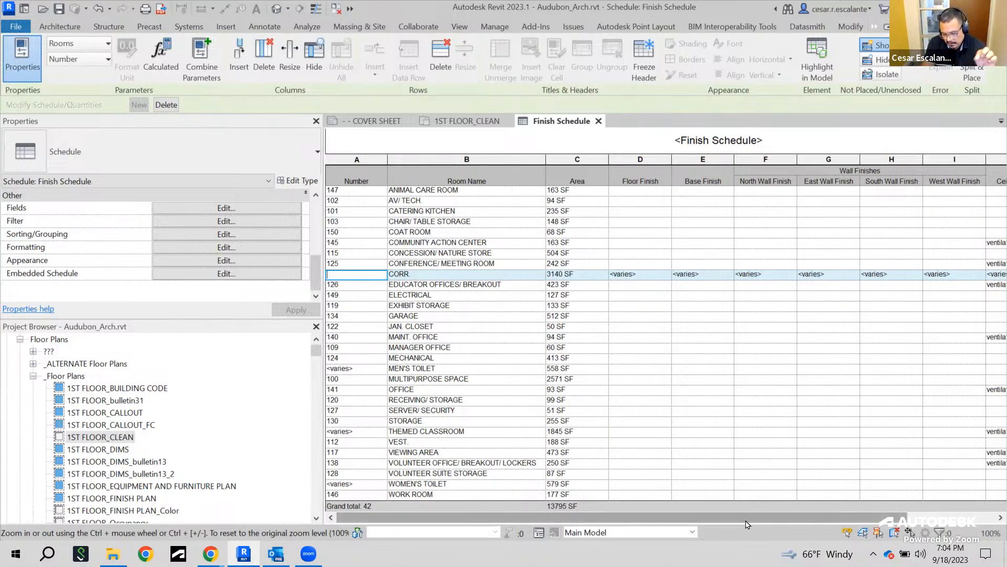
click(670, 279)
click(670, 279)
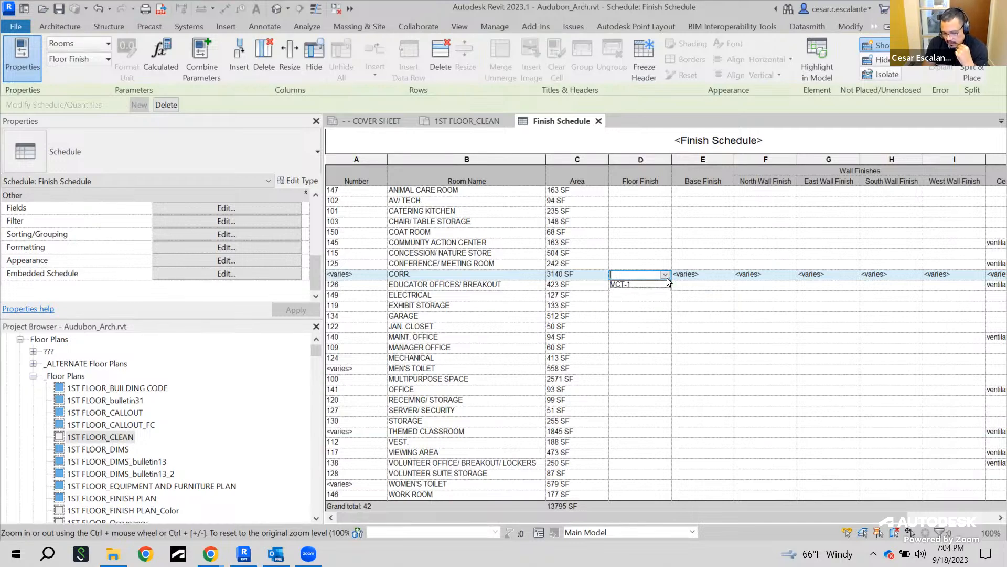
click(621, 285)
click(719, 278)
text(VCT)
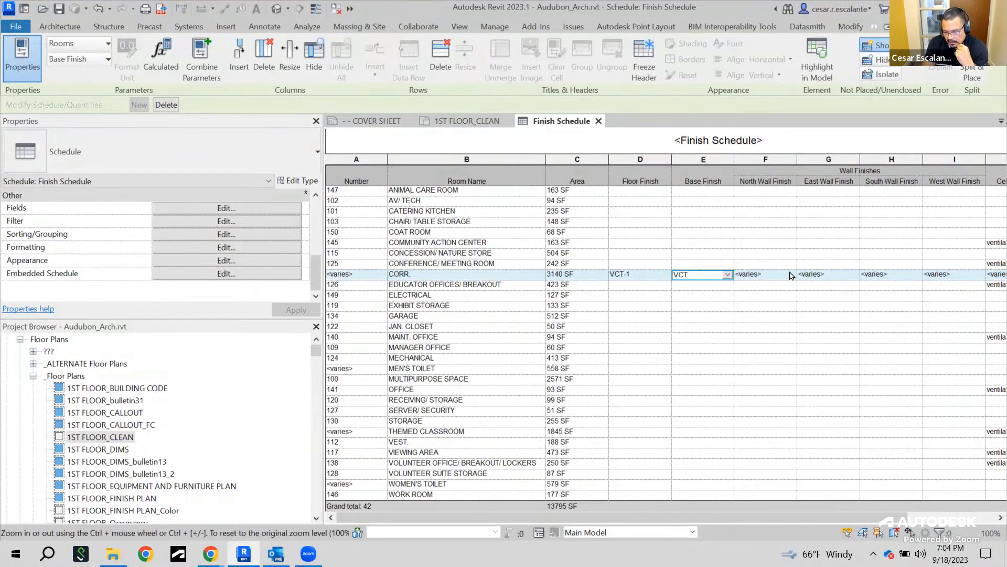
Set the grouped CORR. rooms' North, East, South and West wall finishes all to PT-1
click(791, 276)
text(PT-1)
click(855, 277)
click(832, 285)
click(918, 275)
click(892, 285)
click(976, 275)
click(942, 285)
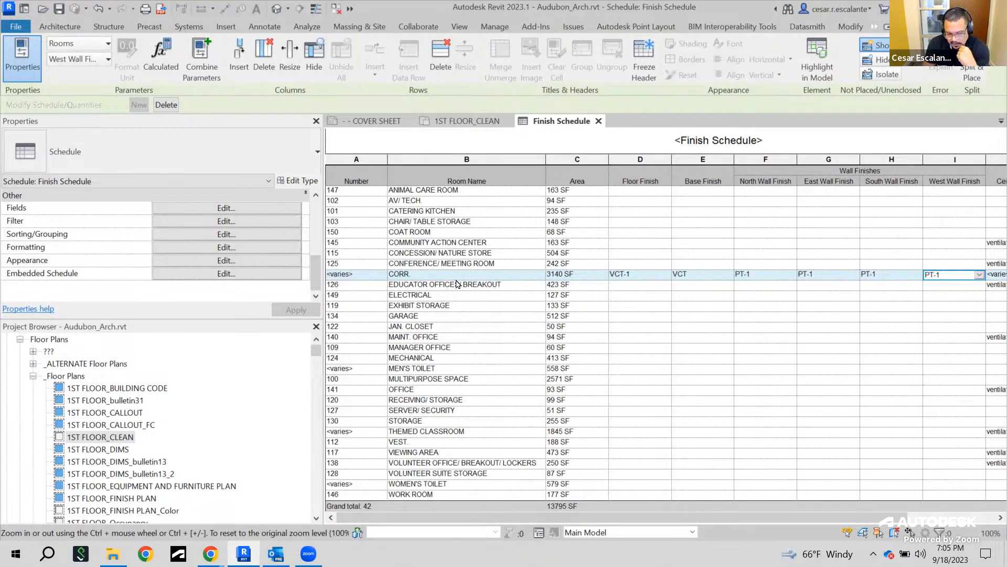
Restore the schedule's sorting to Number so every room is listed individually again
click(234, 237)
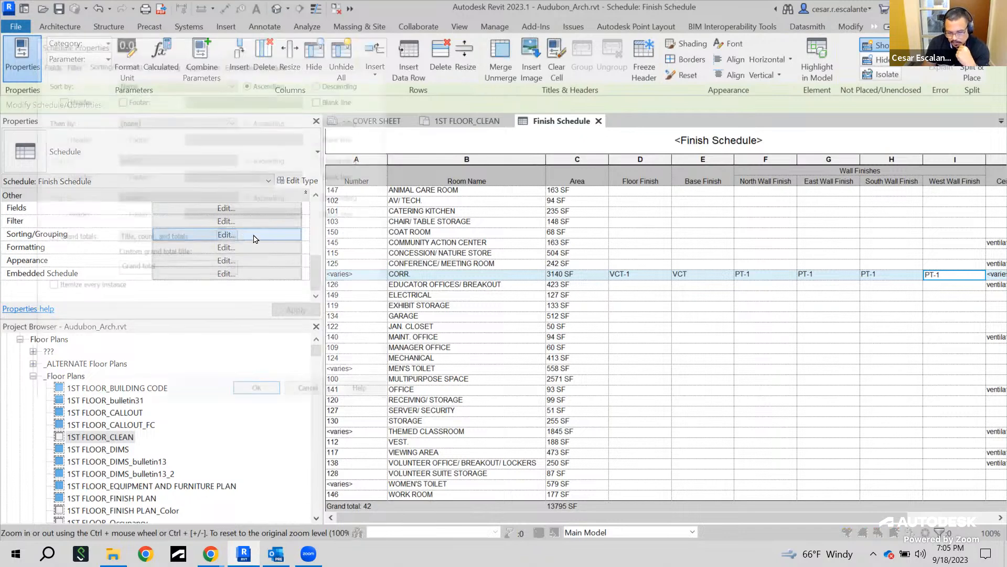
click(233, 82)
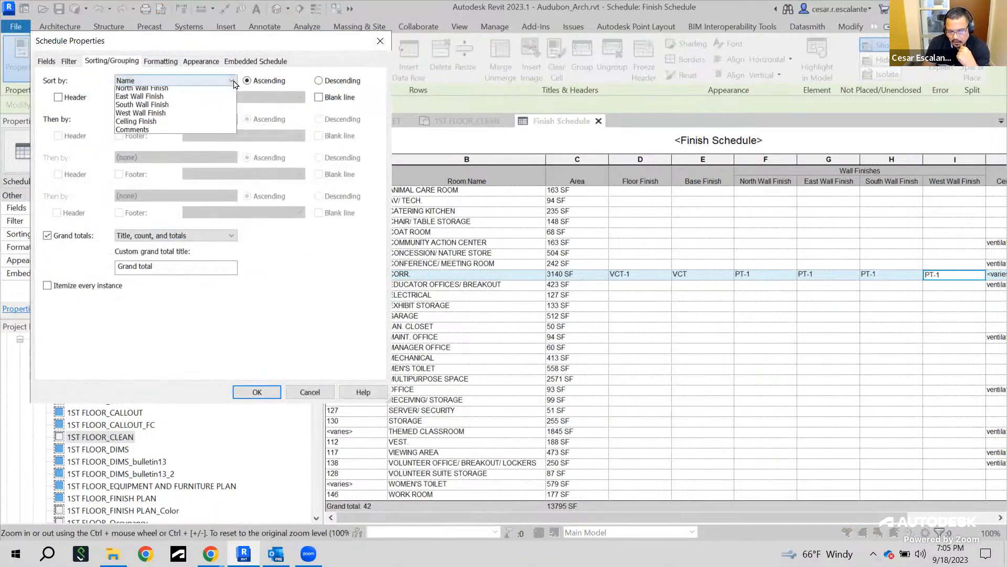
click(147, 100)
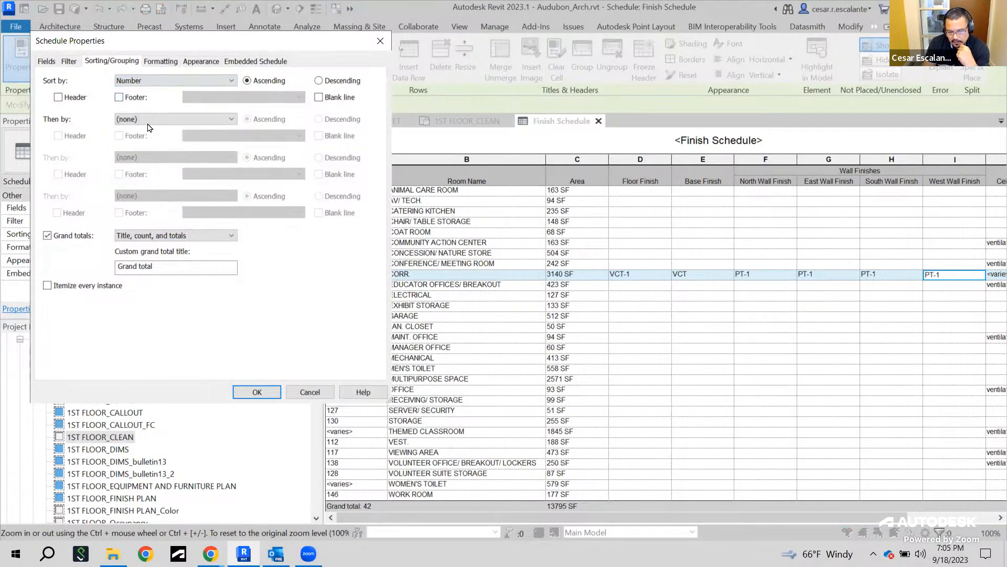
click(257, 392)
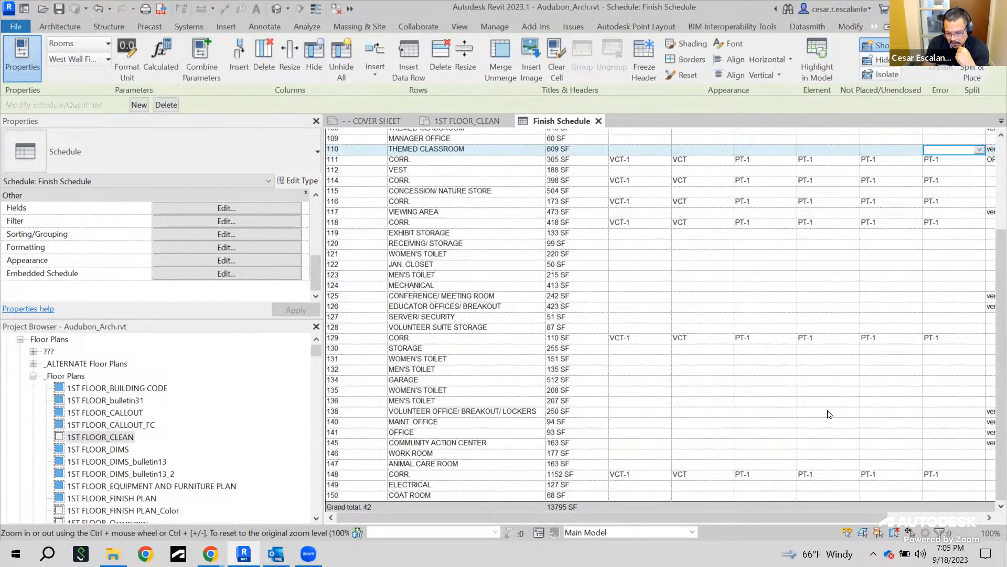
Scroll through the schedule to review the finish values now filled in for the corridor rows
scroll(828, 346, up, 3)
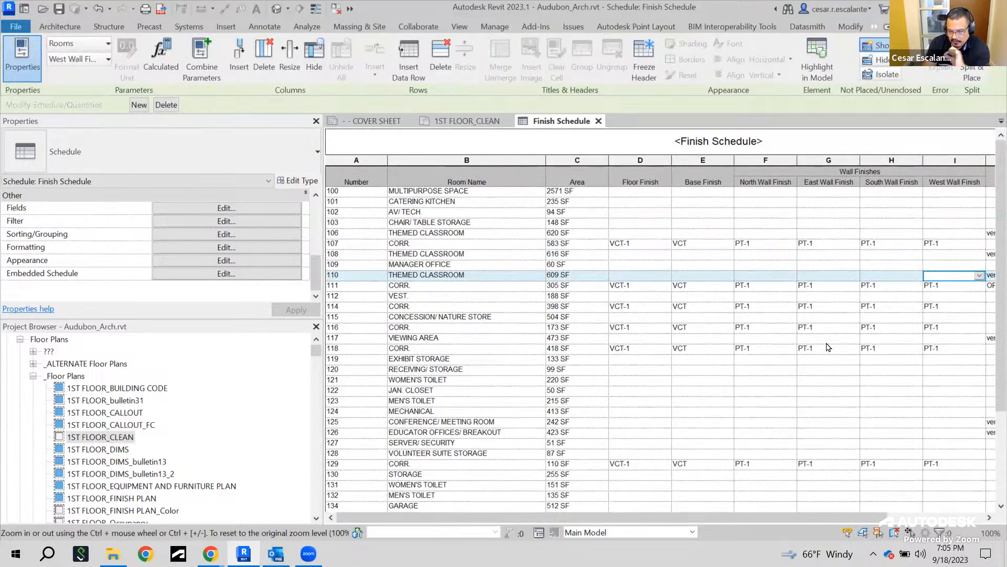
scroll(828, 349, down, 5)
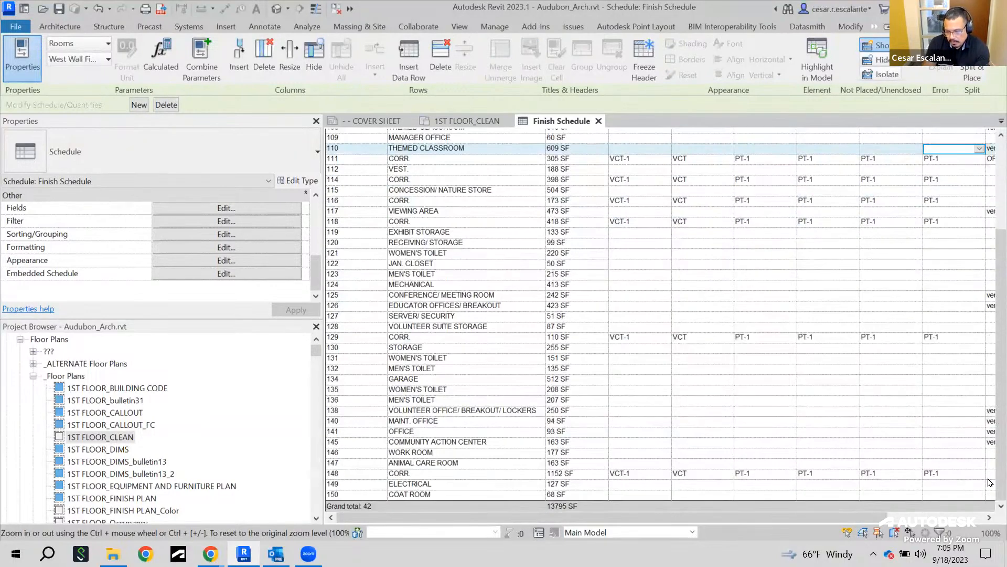
scroll(990, 479, up, 4)
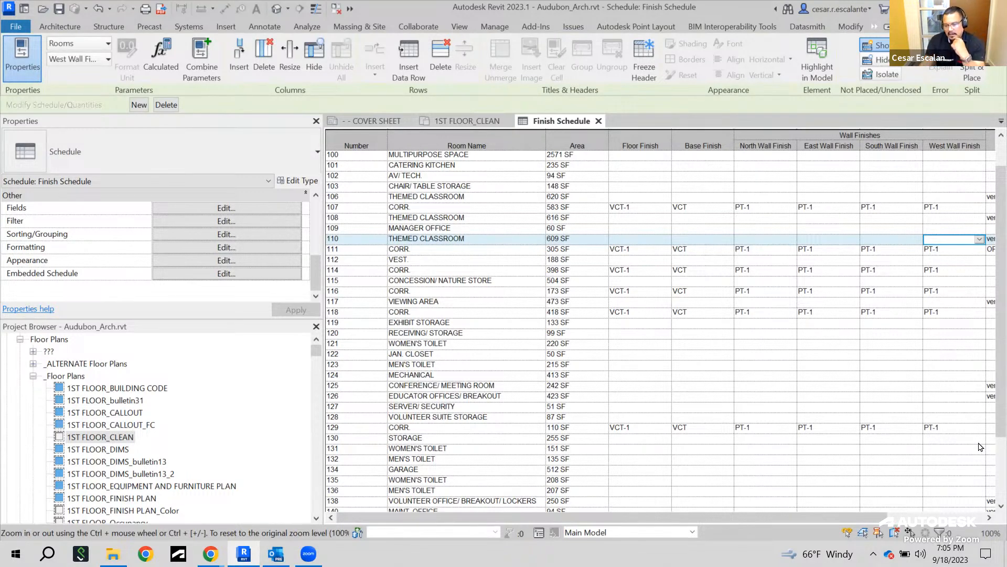
drag(876, 522, 865, 541)
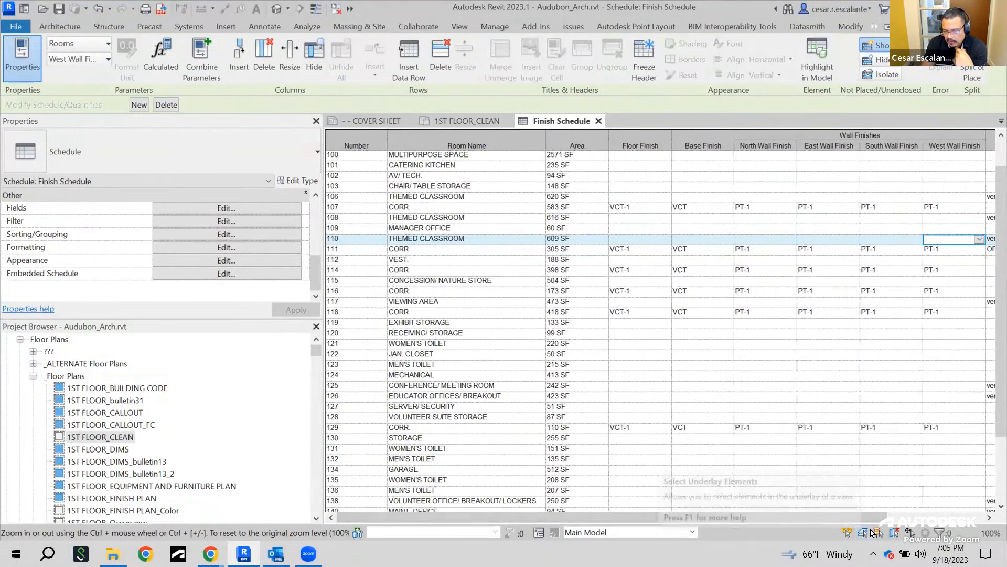
scroll(662, 323, down, 3)
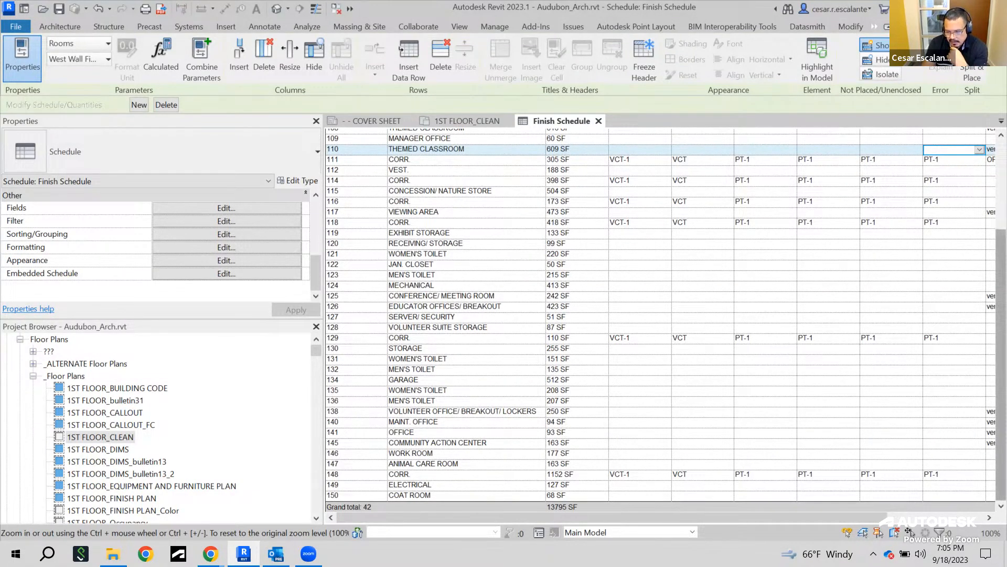
scroll(661, 324, up, 3)
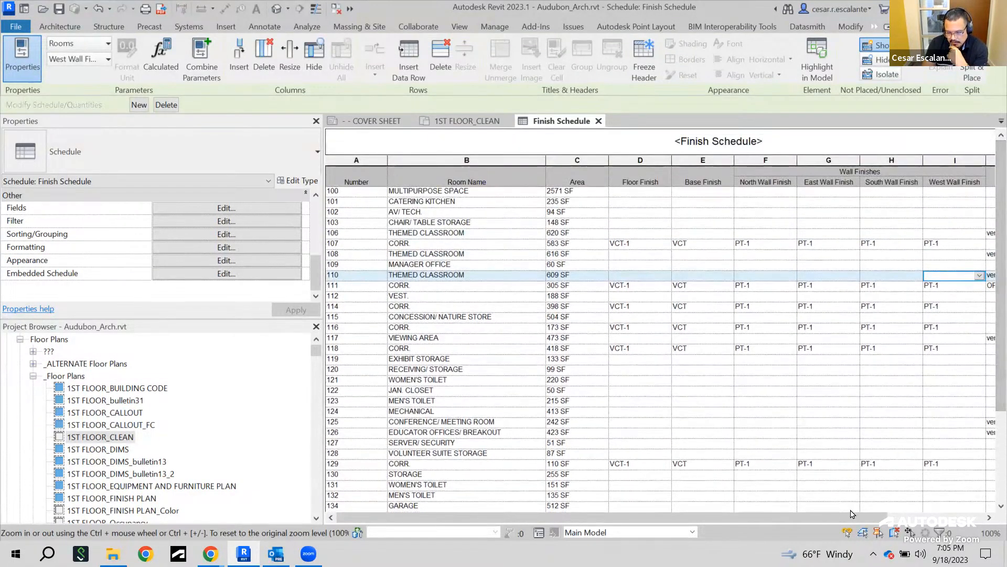
drag(865, 519, 774, 514)
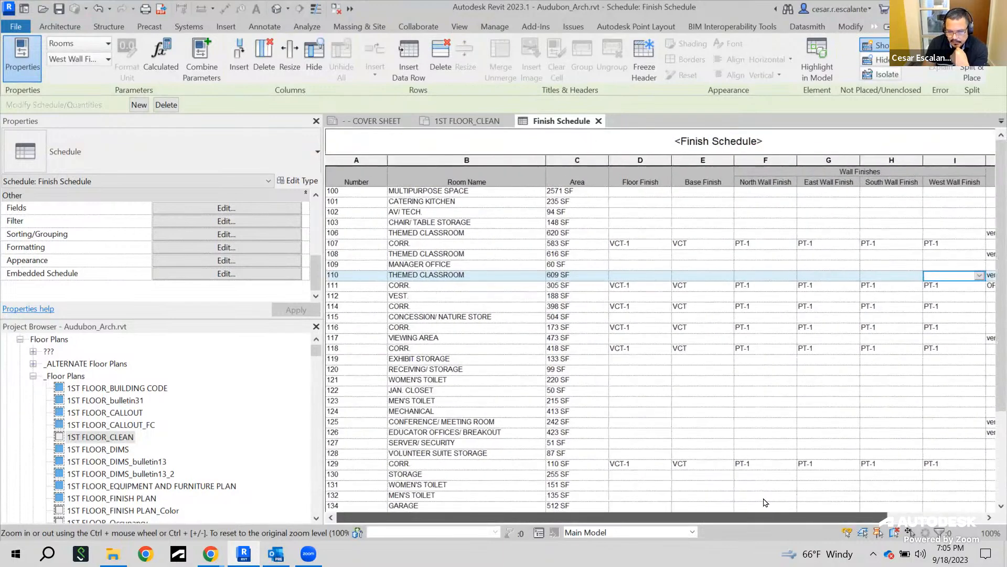
scroll(904, 412, down, 3)
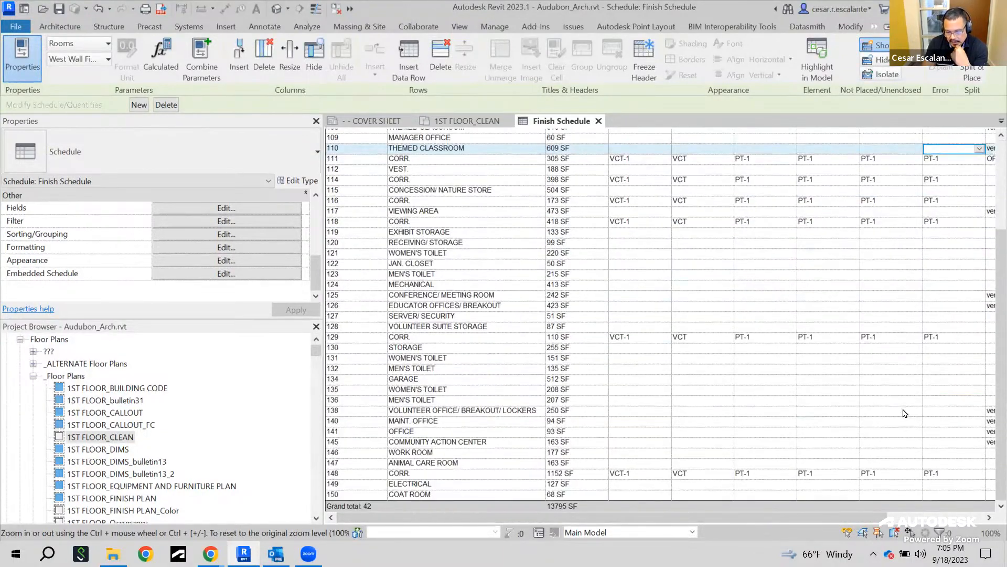
scroll(905, 413, up, 3)
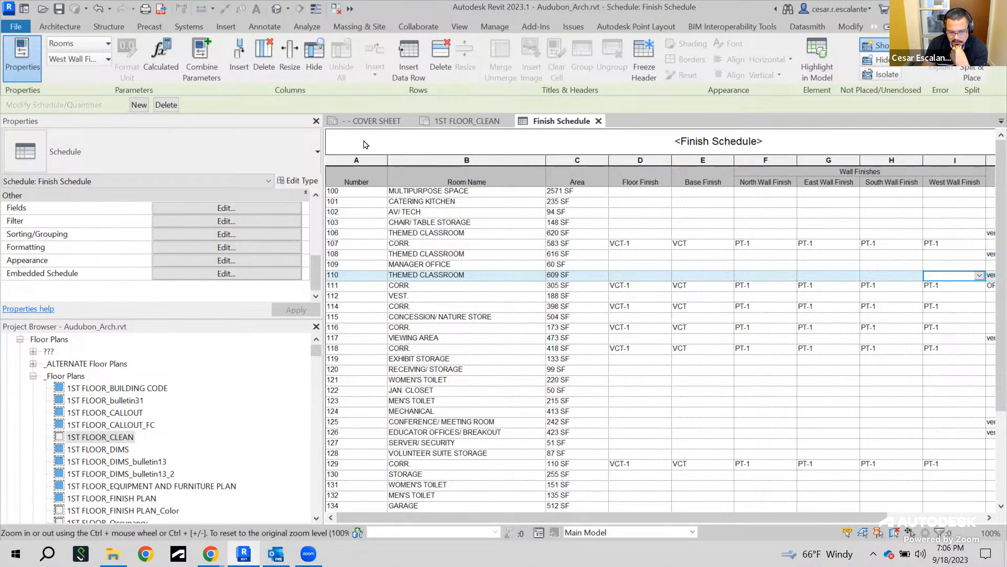
drag(317, 350, 316, 470)
drag(315, 464, 319, 334)
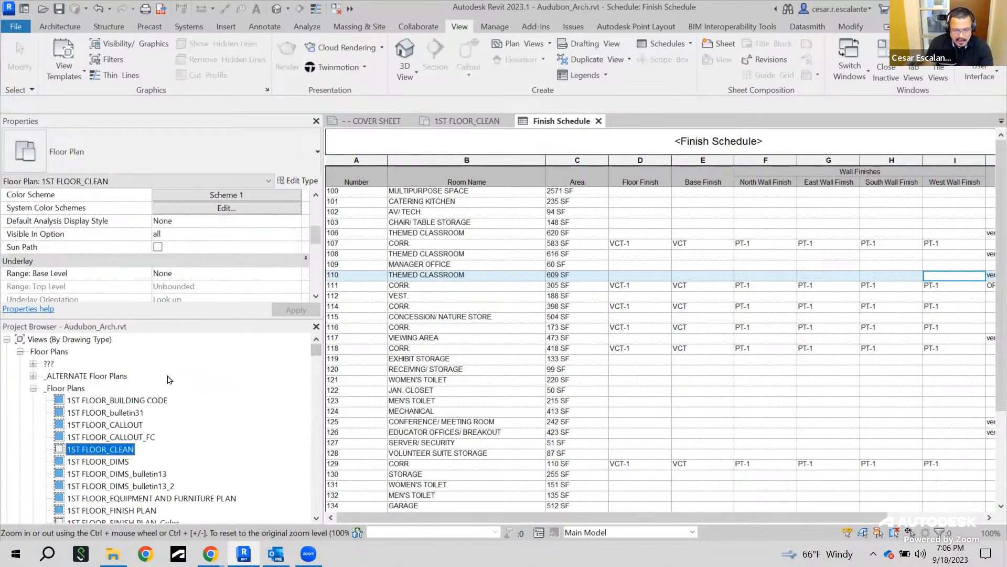
Open the project browser search and look for EQ
right_click(90, 343)
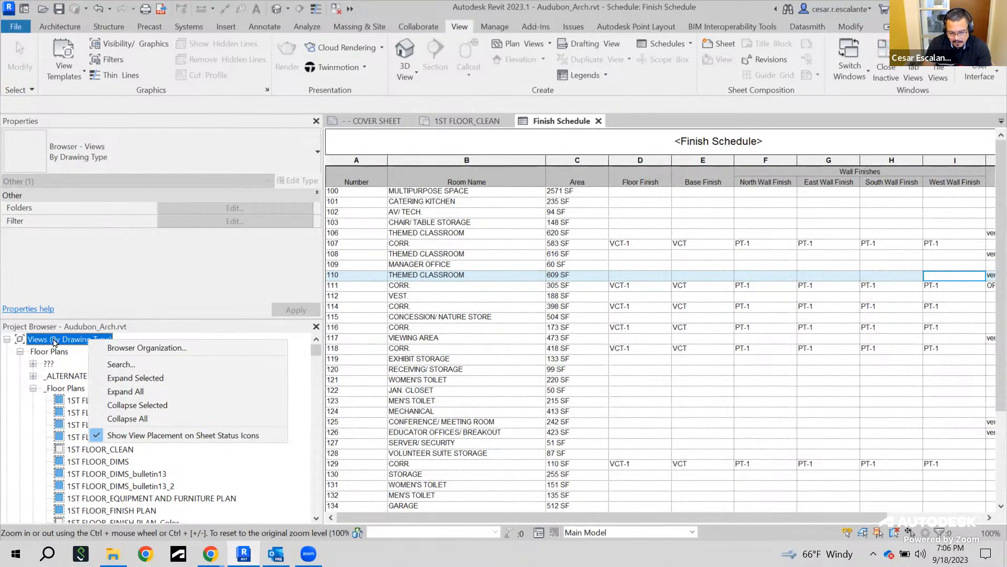
right_click(57, 341)
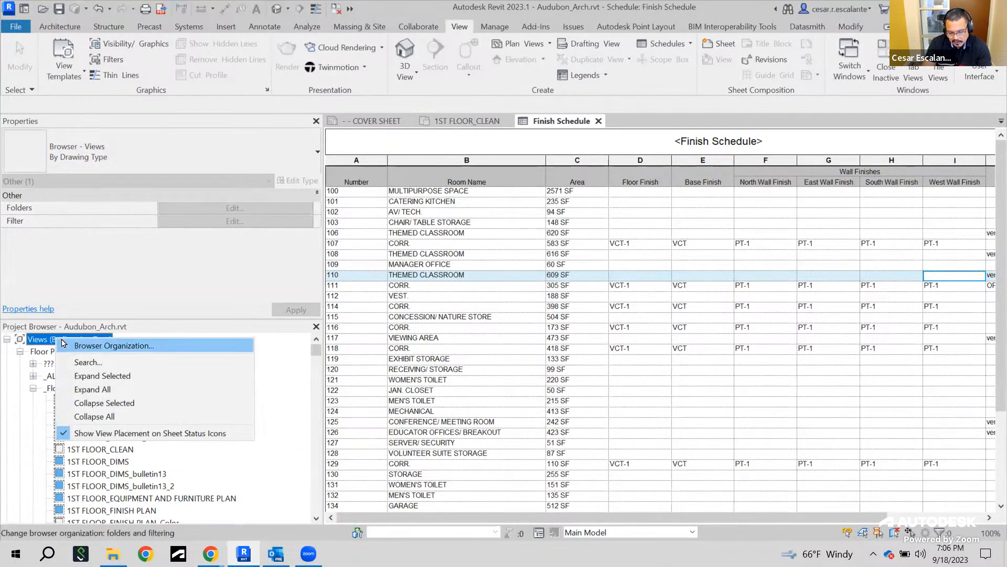
click(107, 368)
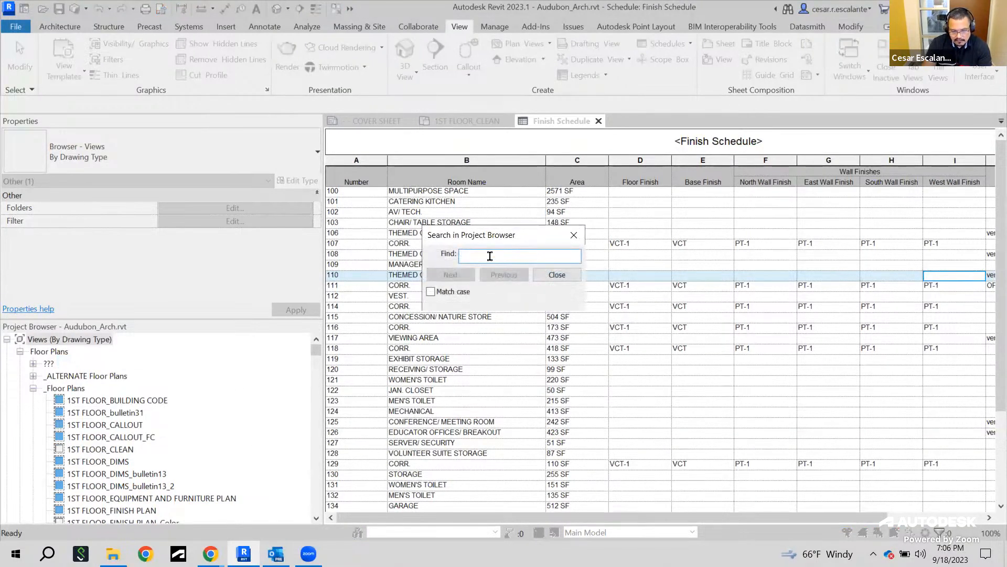
text(EQ)
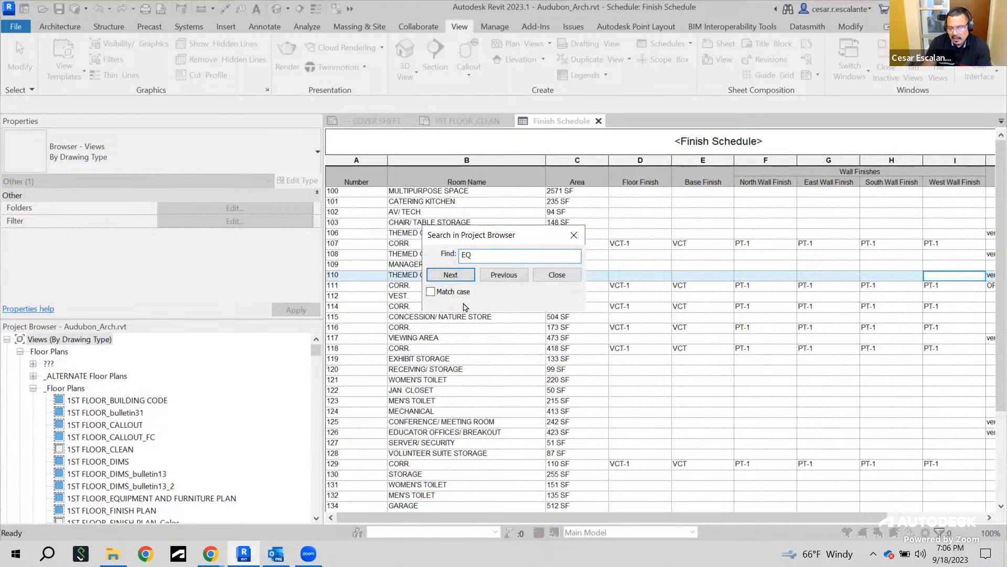
Step through the EQ search matches in the project browser to locate the EQ 1.1 sheet
click(450, 274)
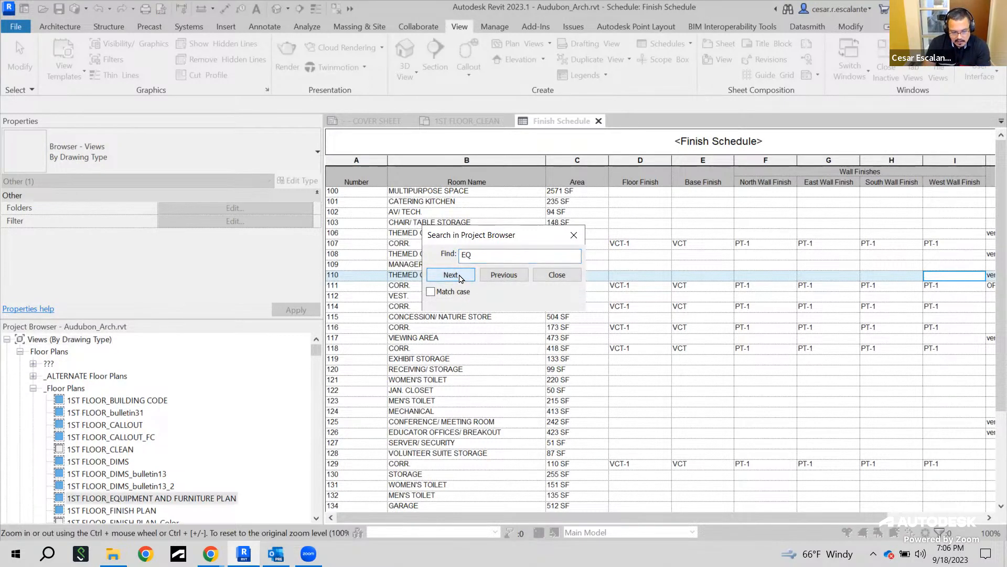
click(451, 274)
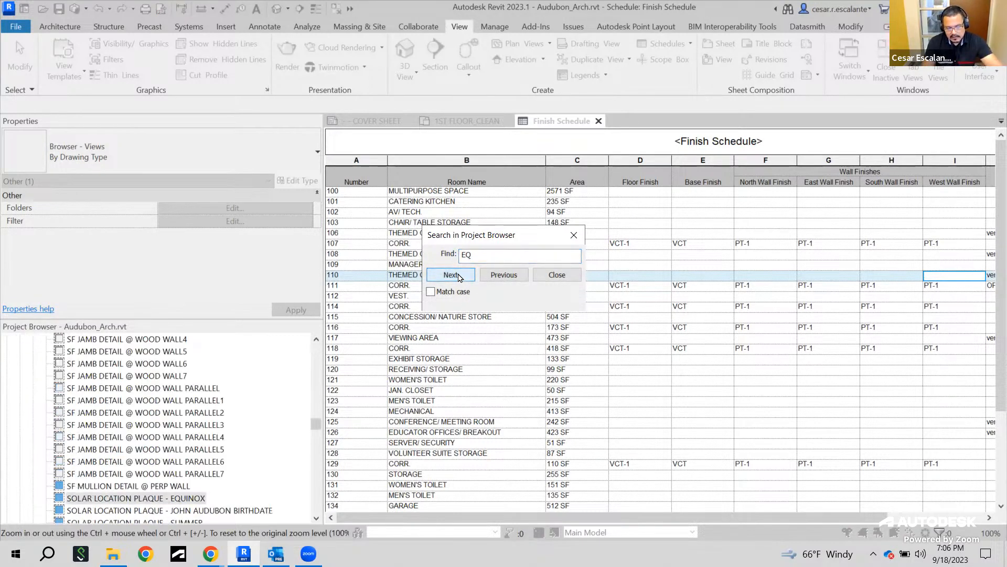
click(451, 275)
click(450, 275)
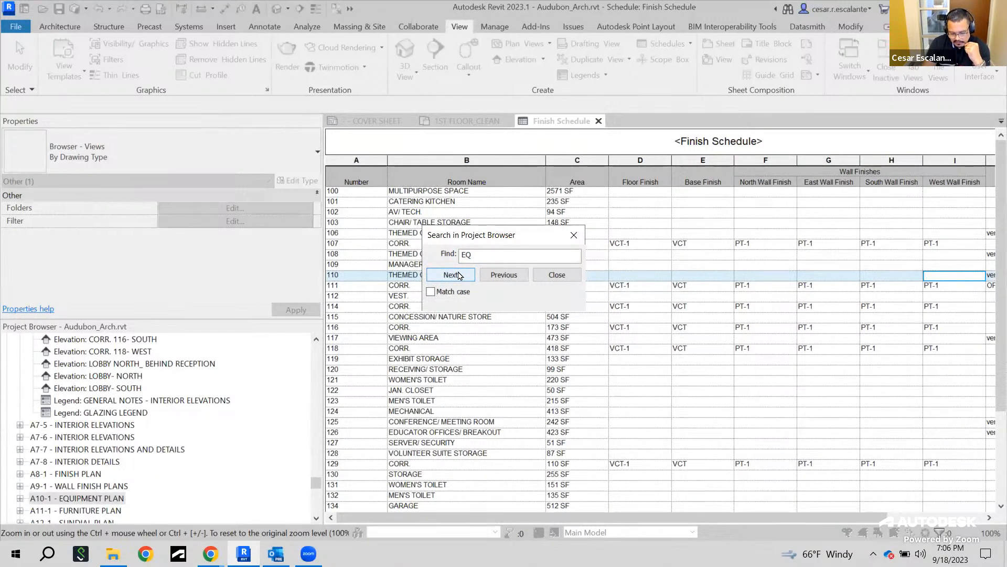
click(450, 275)
click(451, 275)
click(450, 275)
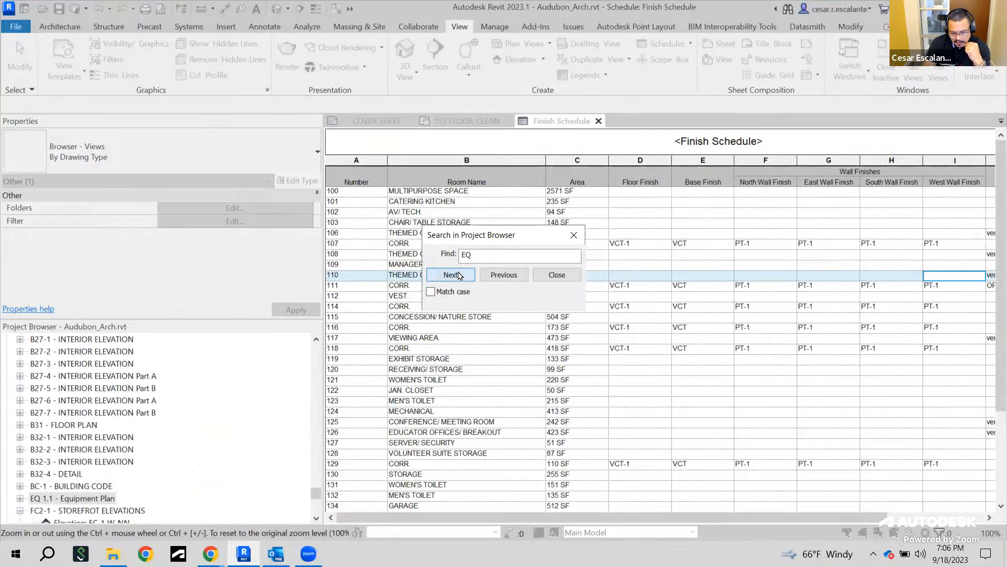
click(451, 275)
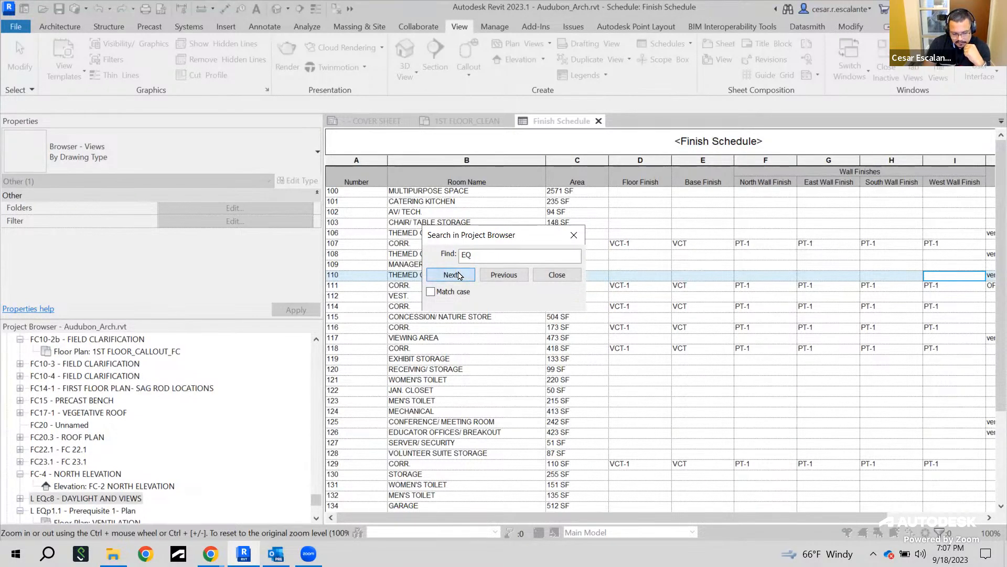
click(451, 275)
click(458, 275)
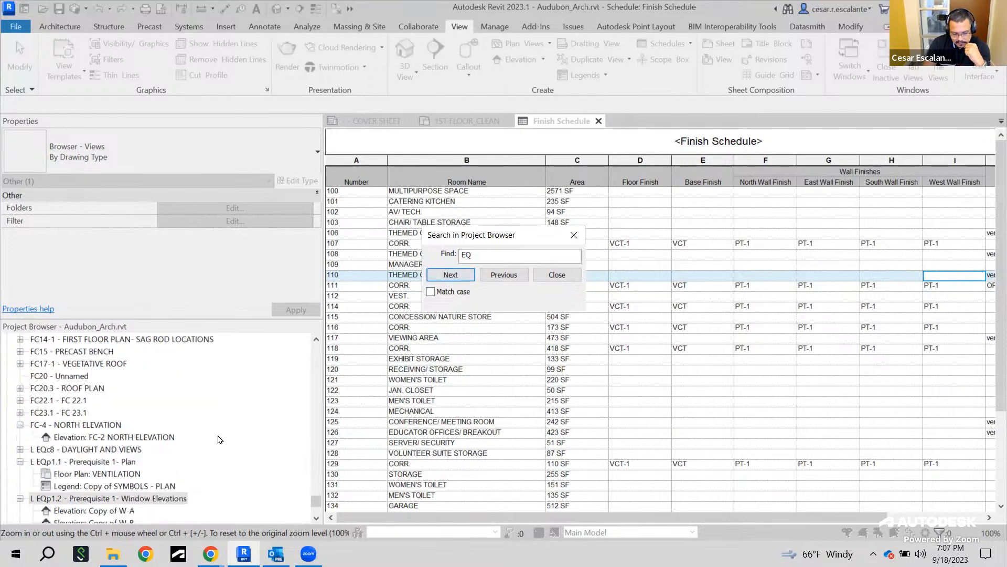
Close the project browser search and open the EQ 1.1 - Equipment Plan sheet
click(558, 275)
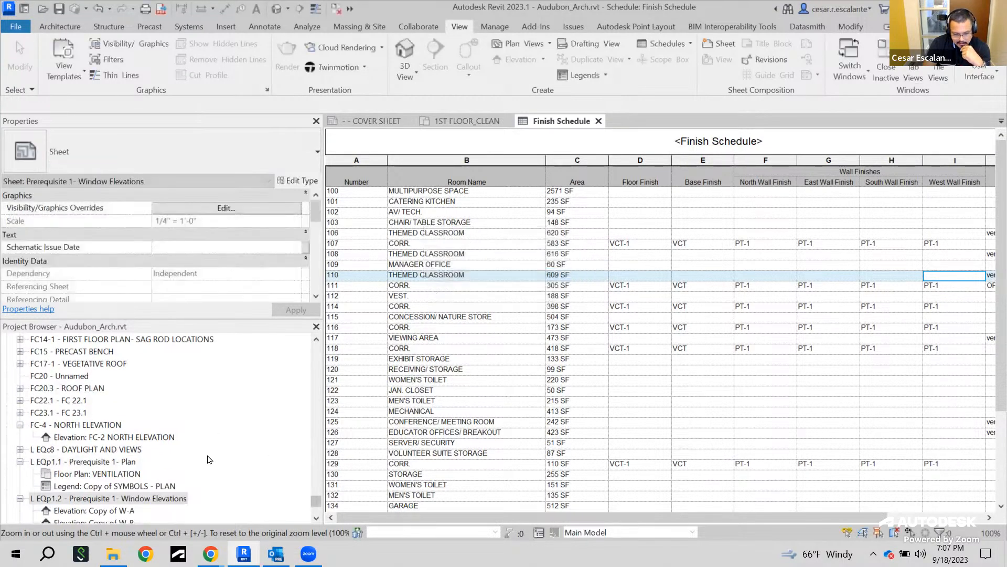
scroll(207, 455, up, 2)
scroll(210, 451, up, 2)
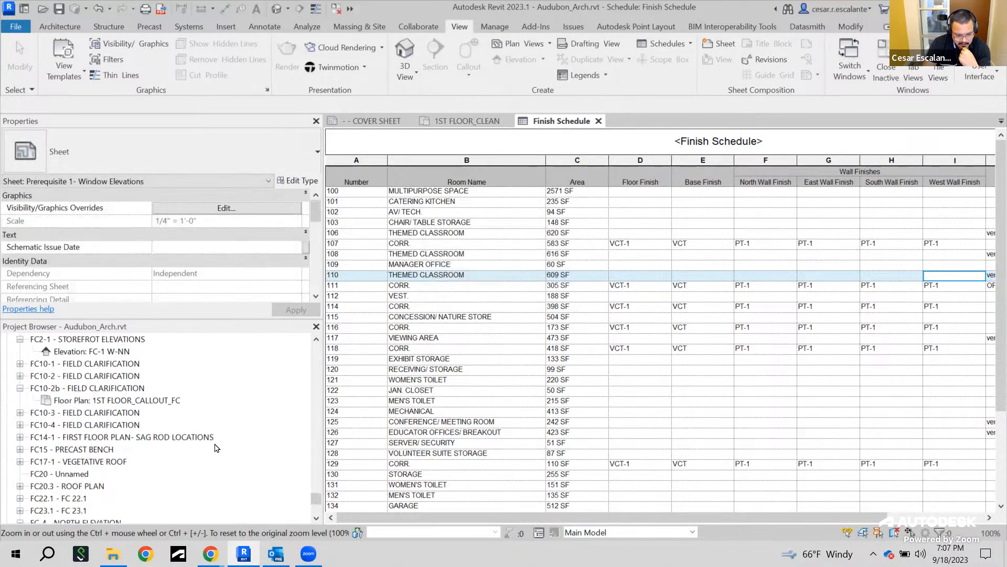
scroll(217, 447, up, 2)
click(68, 377)
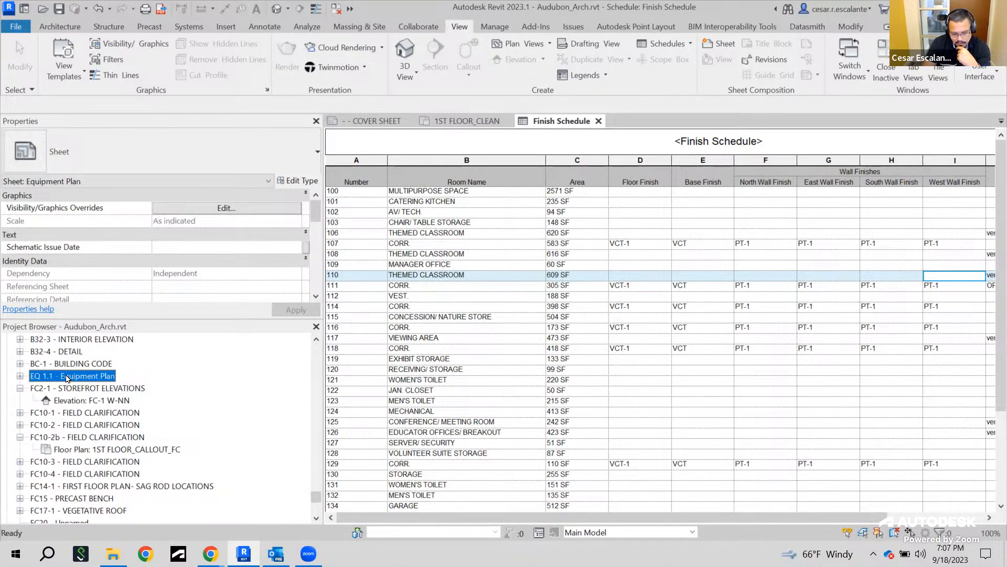
double_click(68, 377)
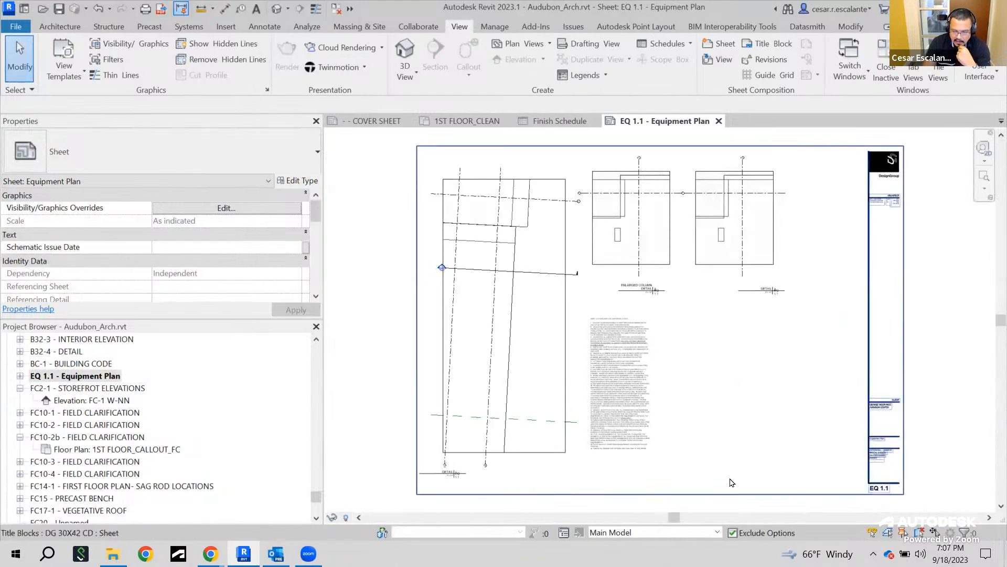
Place the Finish Schedule onto the EQ 1.1 sheet beside the general notes
drag(319, 495, 324, 447)
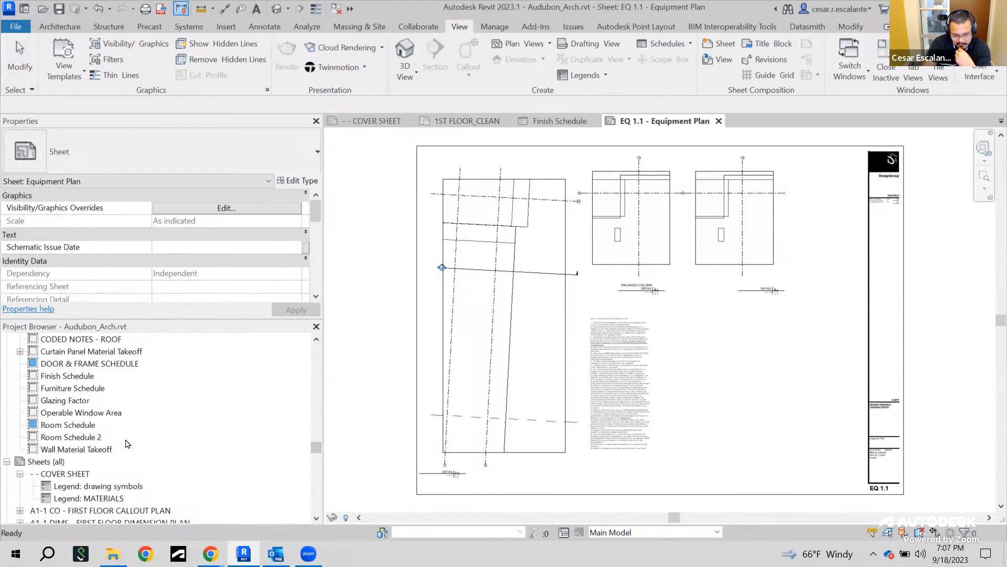
click(79, 378)
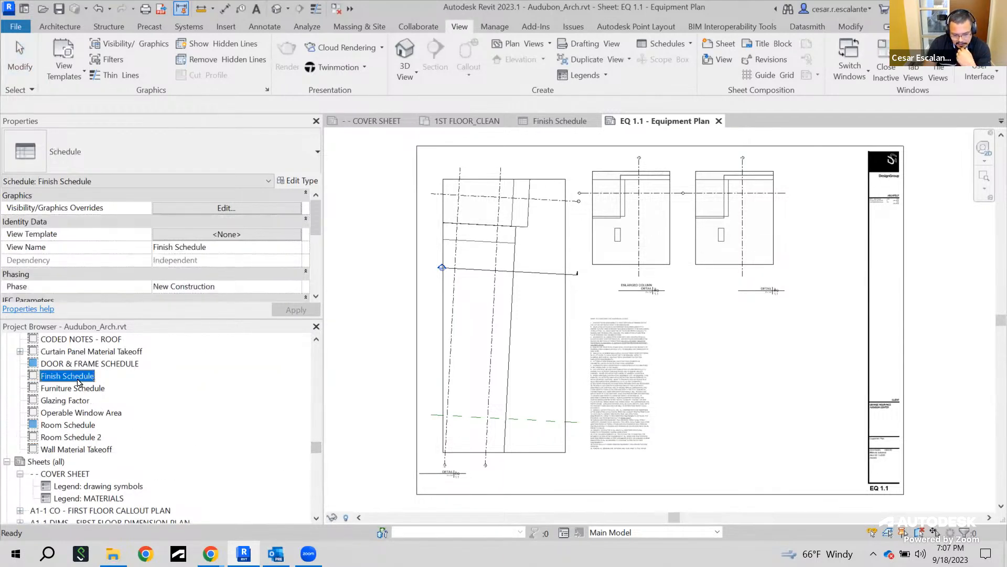
drag(45, 381, 835, 423)
scroll(834, 422, up, 5)
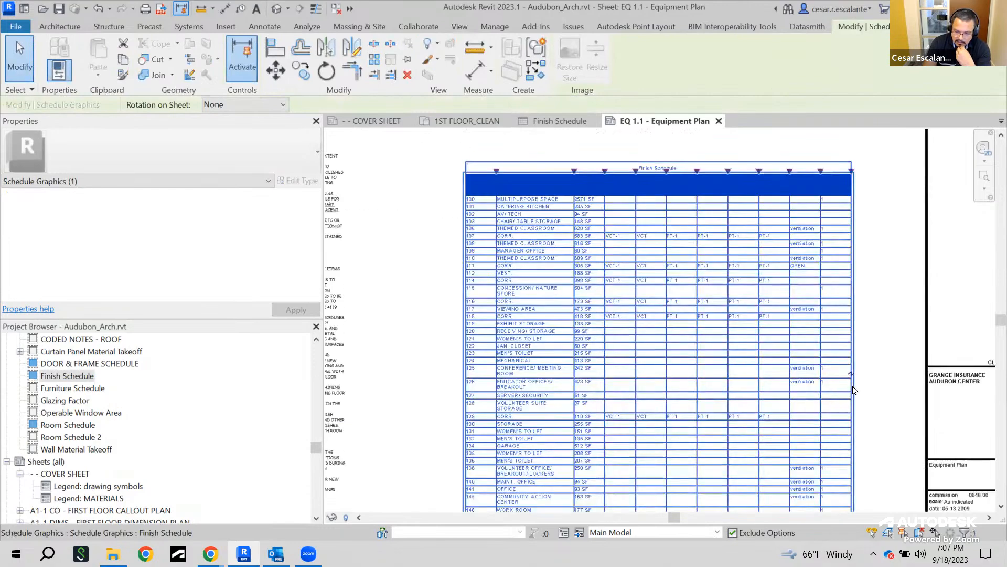
Widen the Room Name column of the Finish Schedule placed on the sheet
click(878, 347)
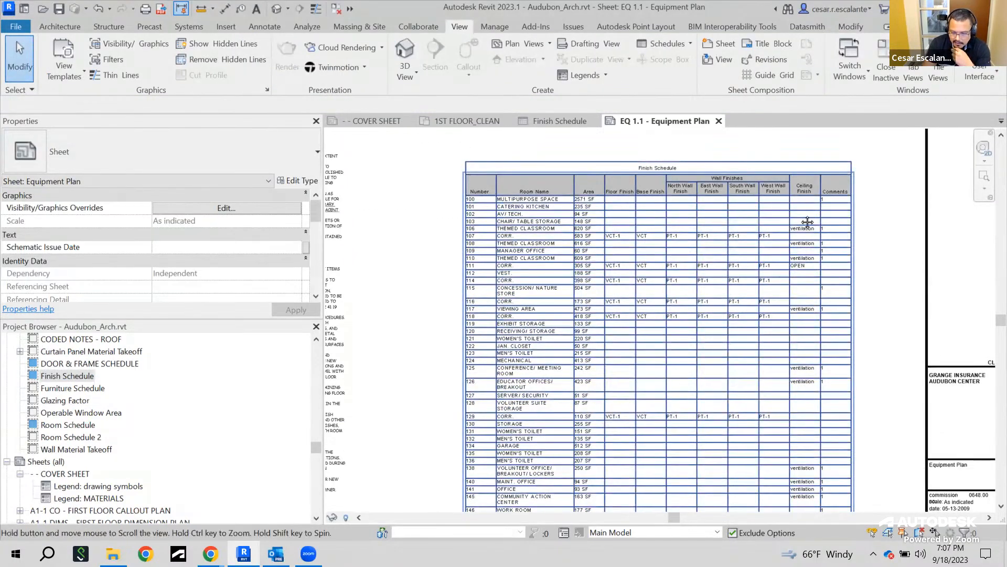
scroll(498, 164, up, 5)
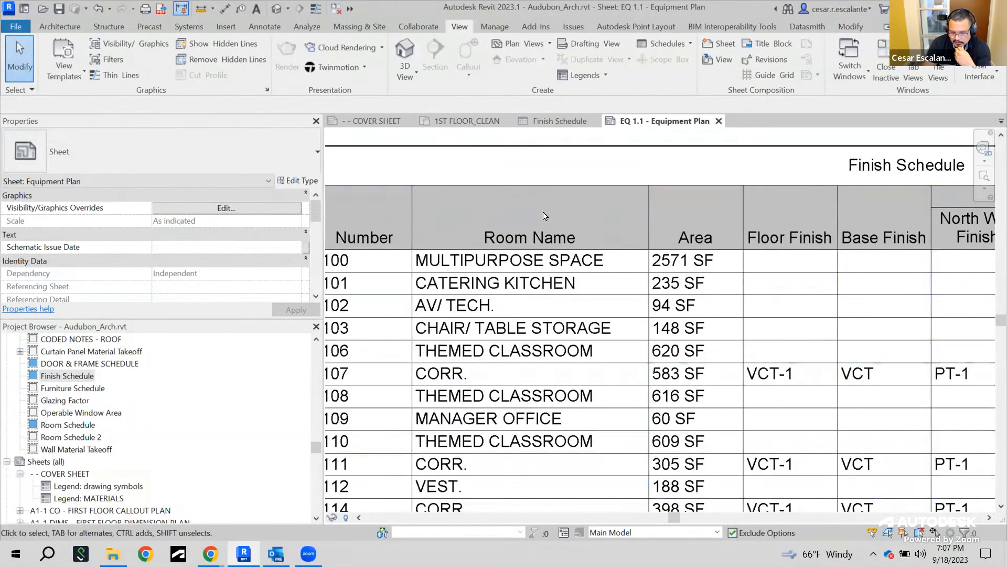
scroll(540, 214, down, 2)
click(609, 216)
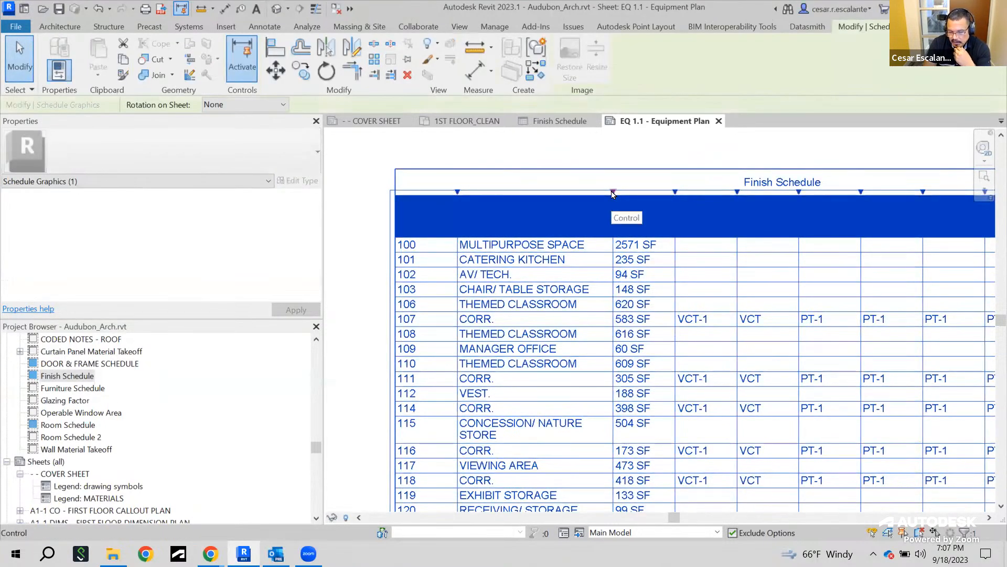
drag(612, 192, 643, 195)
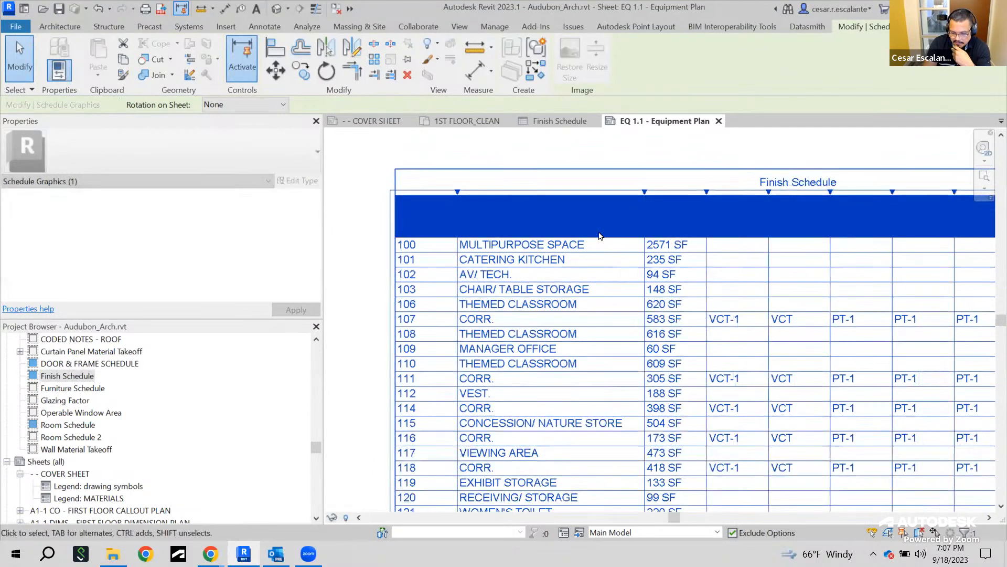
scroll(603, 237, down, 4)
middle_drag(585, 258, 617, 352)
scroll(540, 475, up, 3)
scroll(608, 314, down, 2)
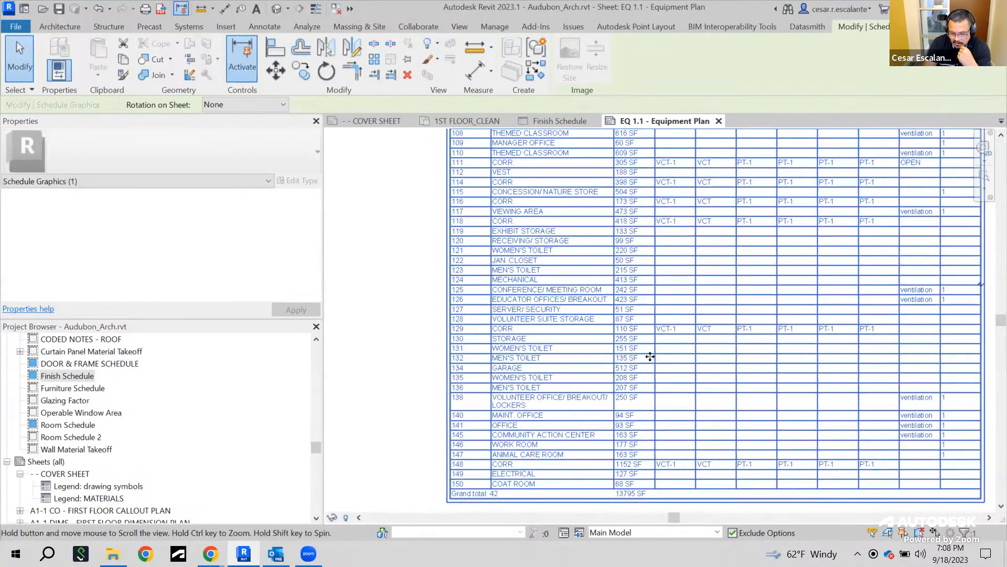
Widen the Room Name column further so each room name fits on a single line
scroll(512, 399, up, 4)
scroll(505, 380, down, 2)
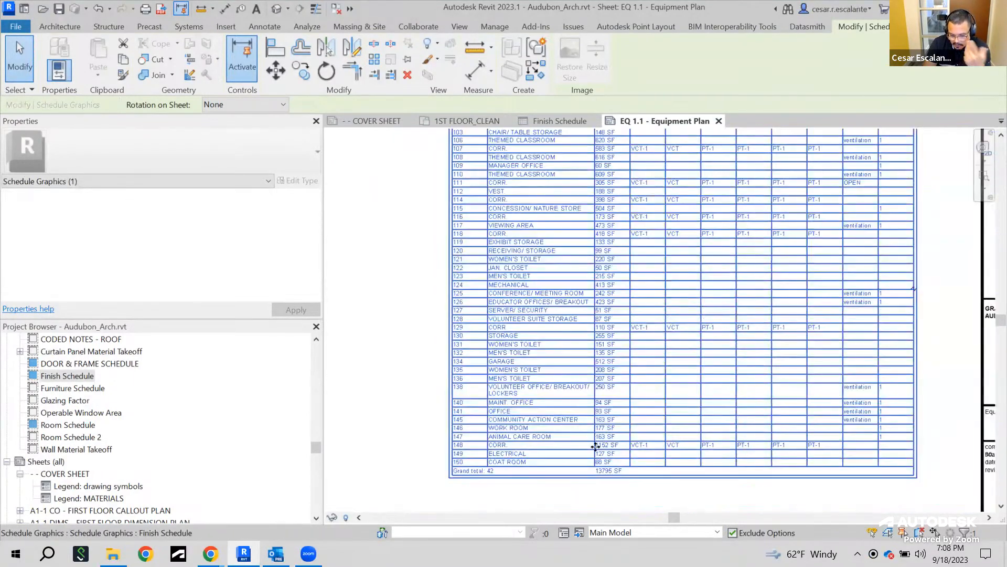
scroll(482, 393, up, 2)
scroll(652, 387, down, 5)
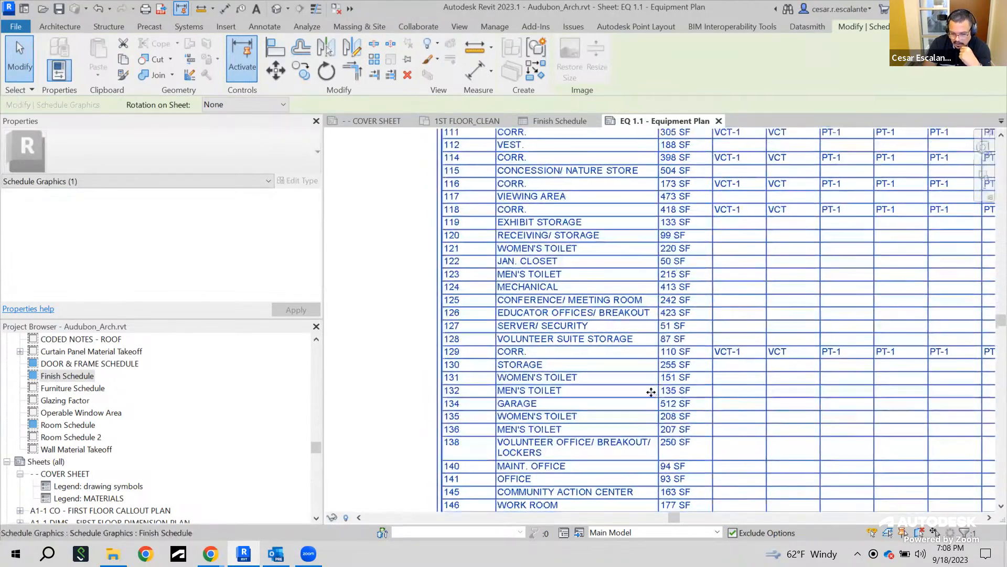
drag(654, 207, 671, 207)
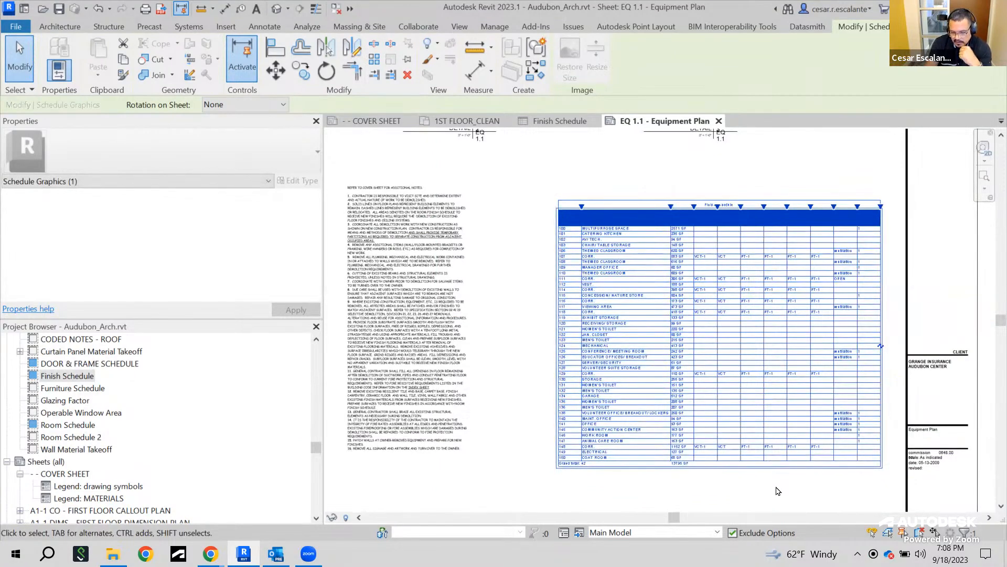
Split the Finish Schedule on the sheet into two segments and shorten the first segment
scroll(632, 282, up, 3)
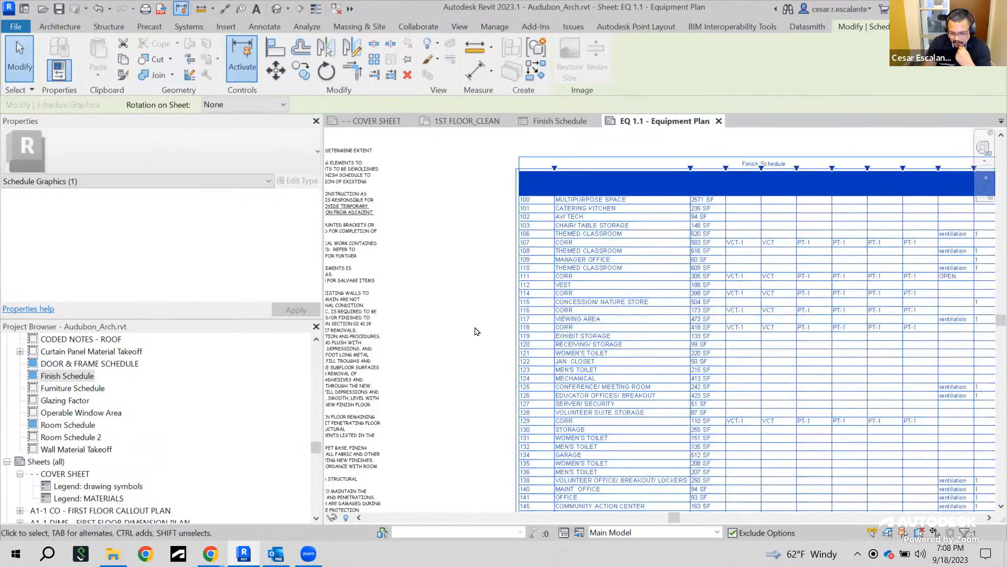
scroll(476, 332, down, 4)
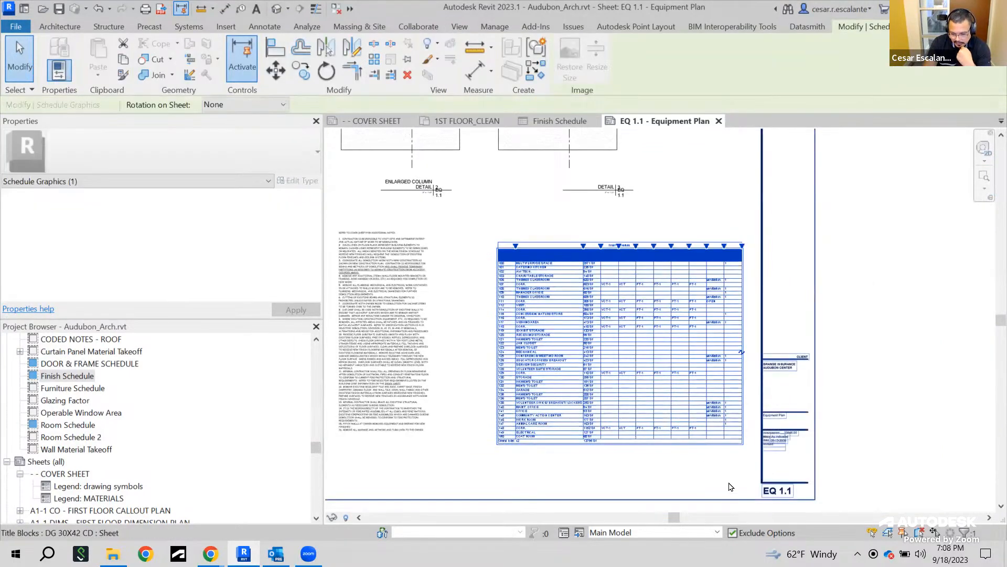
scroll(732, 486, up, 2)
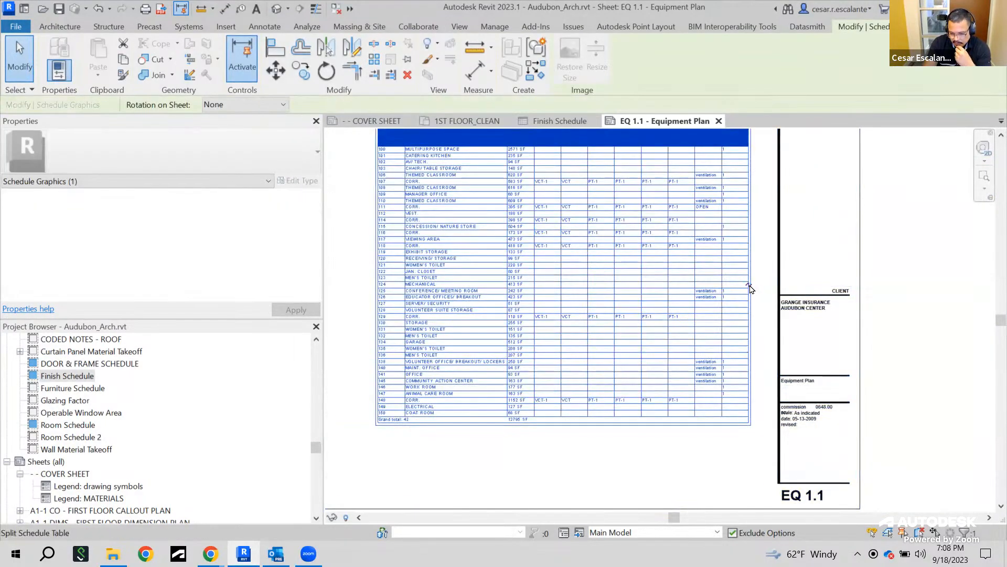
click(749, 285)
middle_drag(700, 375, 663, 453)
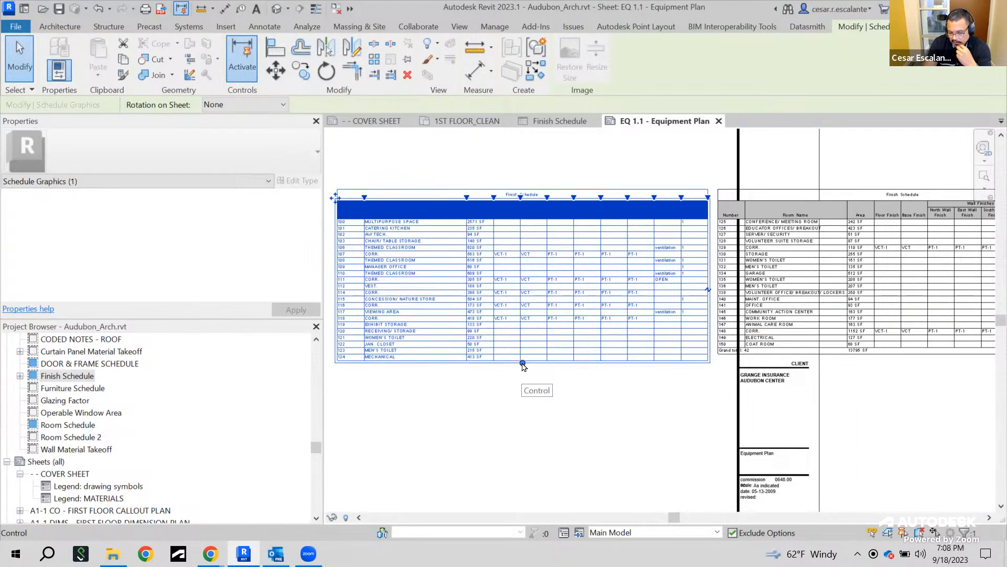
mouse_move(523, 363)
mouse_down()
mouse_move(535, 450)
mouse_move(521, 448)
mouse_move(521, 366)
mouse_up()
click(537, 456)
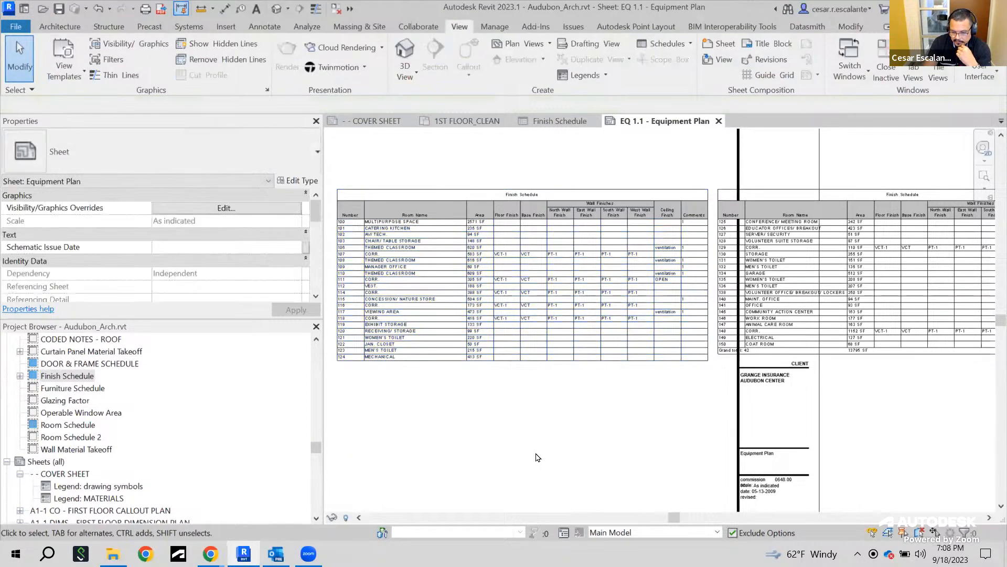
Split the schedule again into a third segment and shorten the first segment's height
scroll(537, 456, down, 2)
middle_drag(534, 444, 480, 435)
click(819, 337)
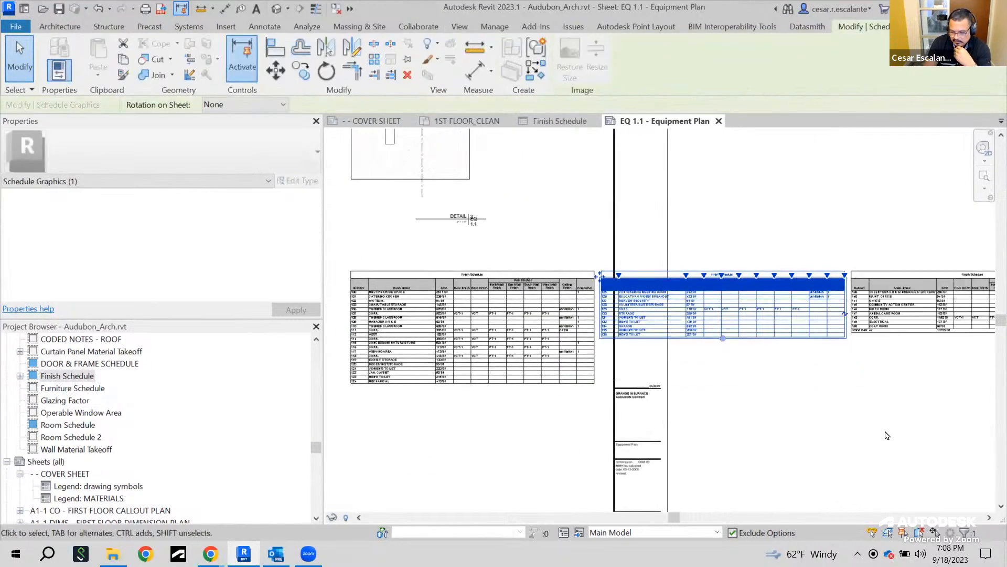
click(473, 383)
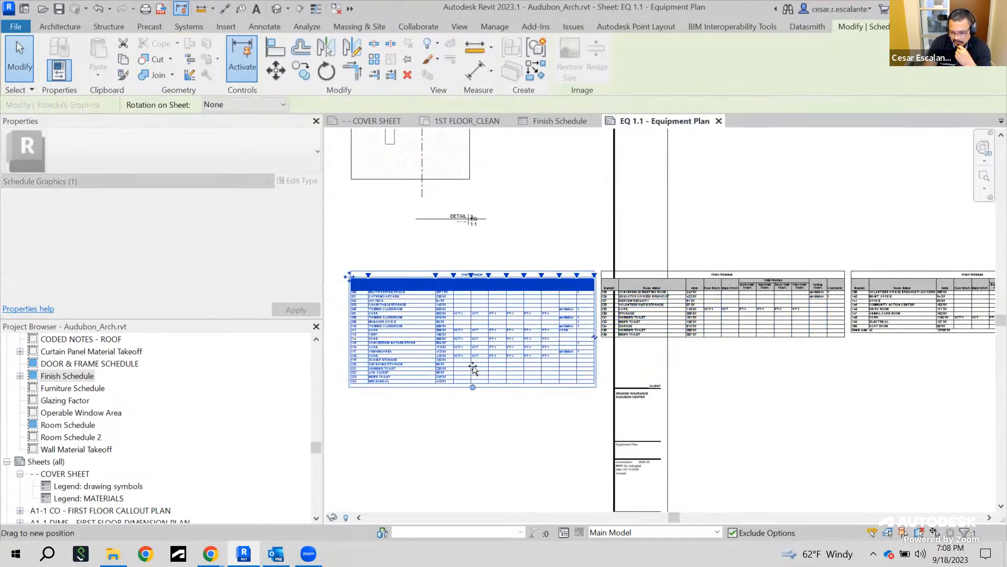
drag(473, 369, 472, 365)
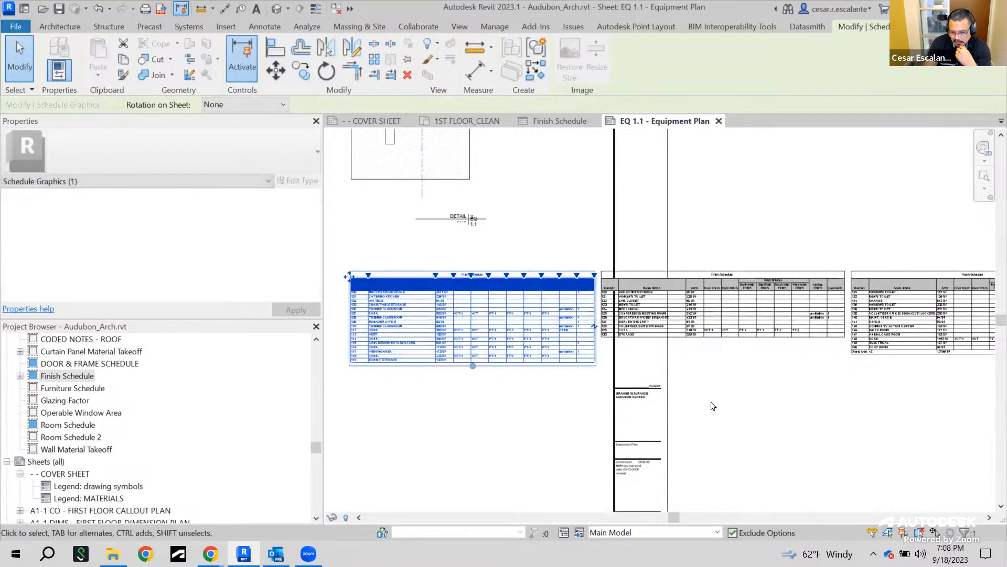
click(528, 440)
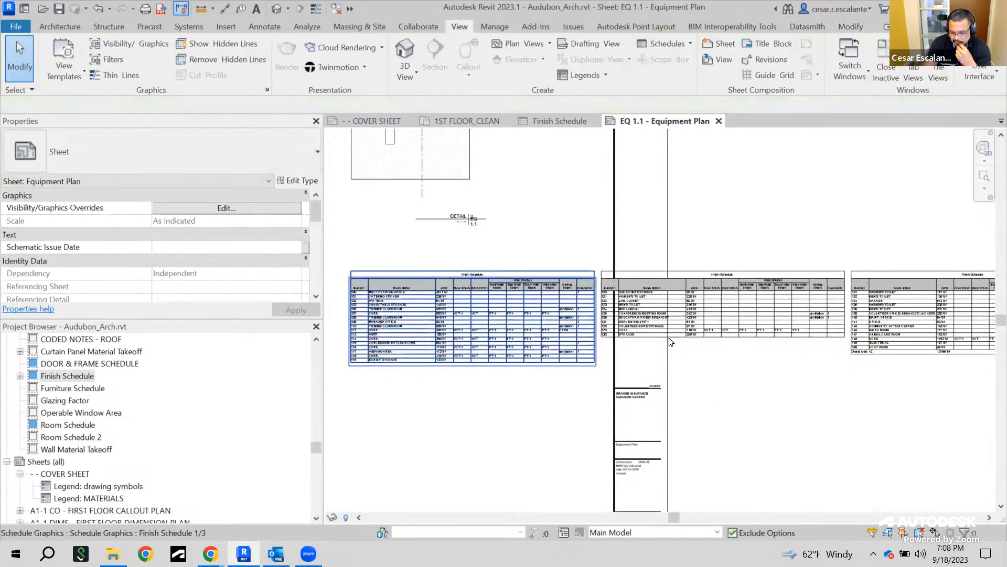
Adjust the heights of the second and first schedule segments to rebalance their rows
click(560, 353)
click(622, 341)
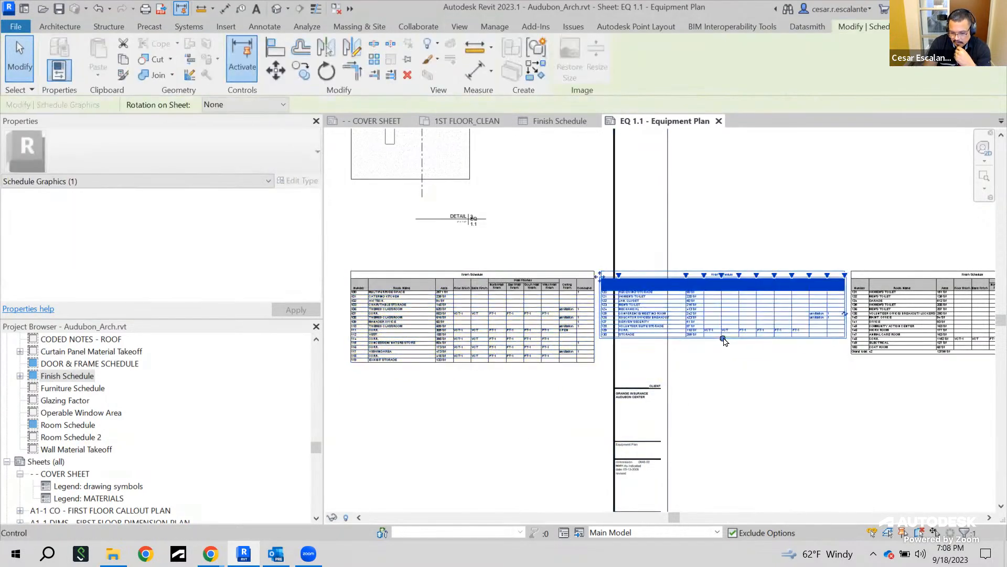
drag(723, 352, 720, 354)
click(838, 416)
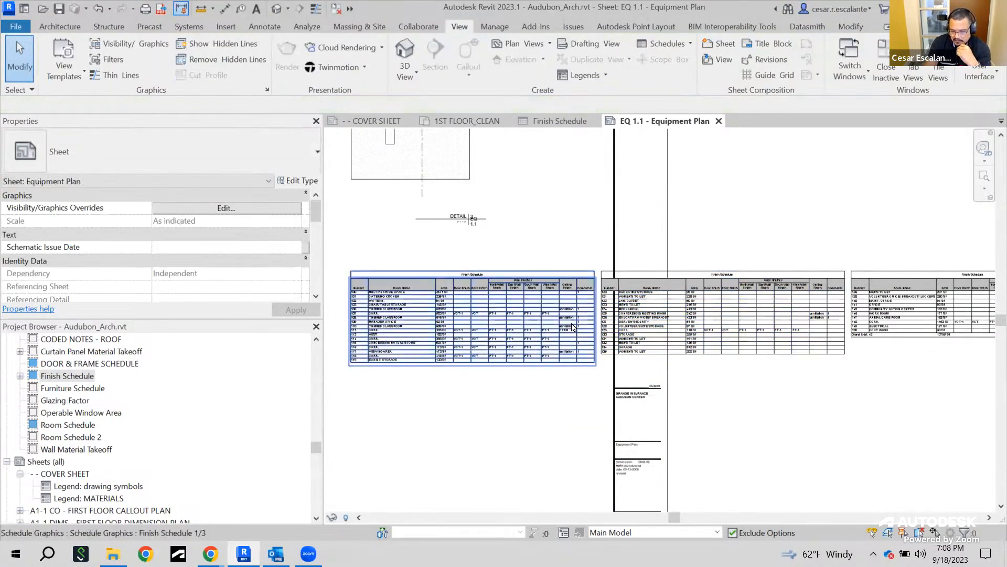
click(519, 347)
drag(473, 359, 473, 355)
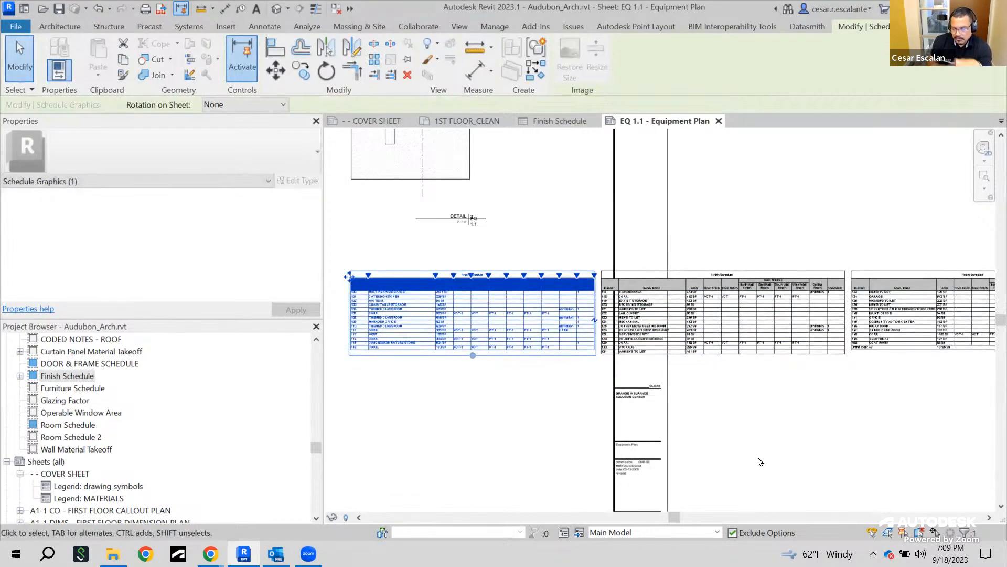
click(823, 434)
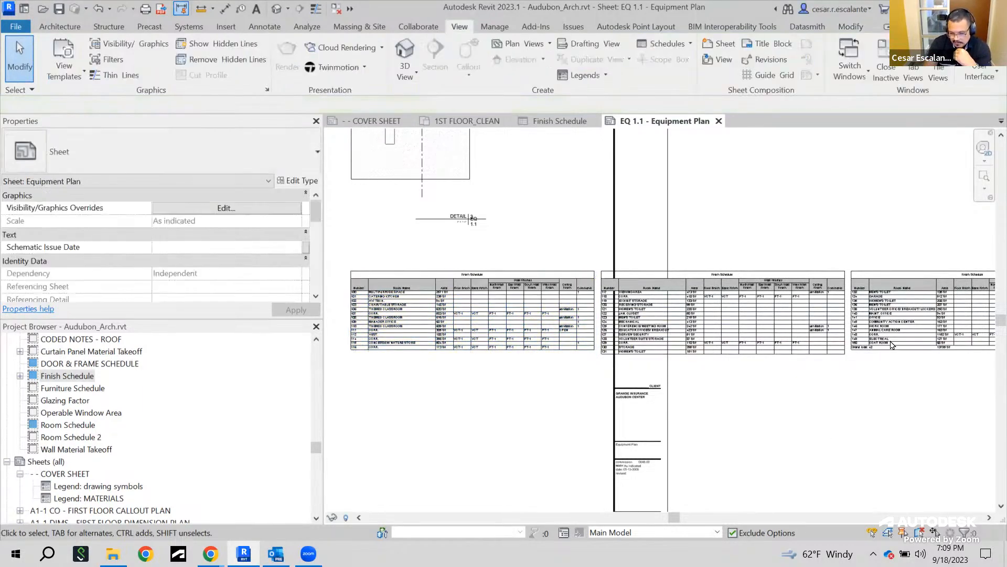
Join the third schedule segment back into the preceding segment
click(897, 331)
middle_drag(913, 397, 785, 384)
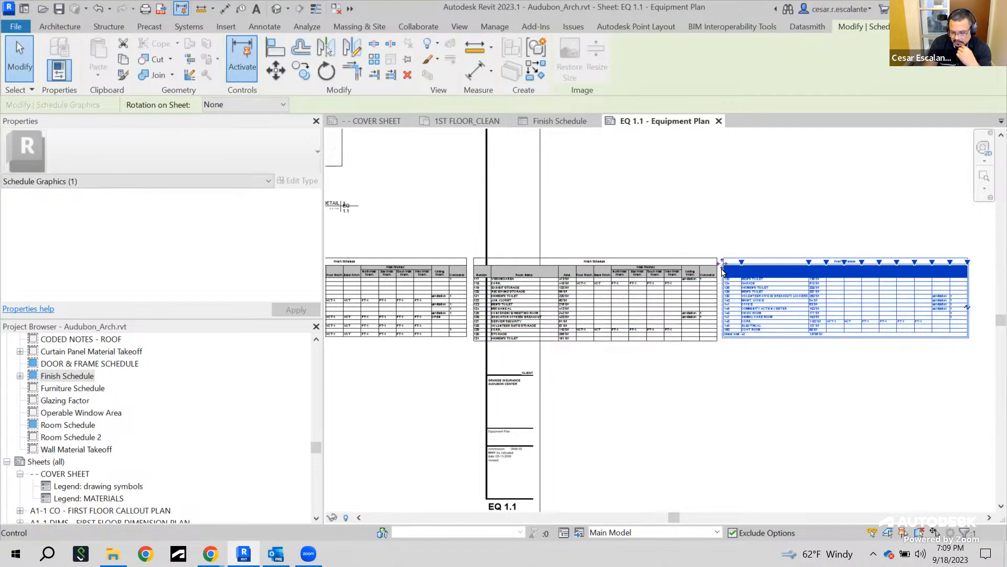
scroll(722, 271, up, 2)
drag(721, 262, 348, 260)
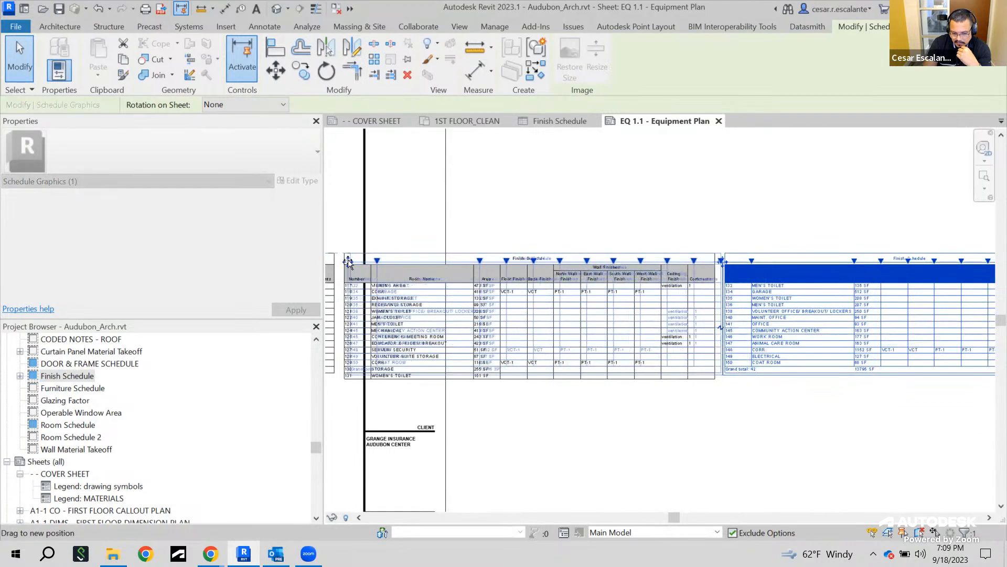
scroll(808, 336, down, 3)
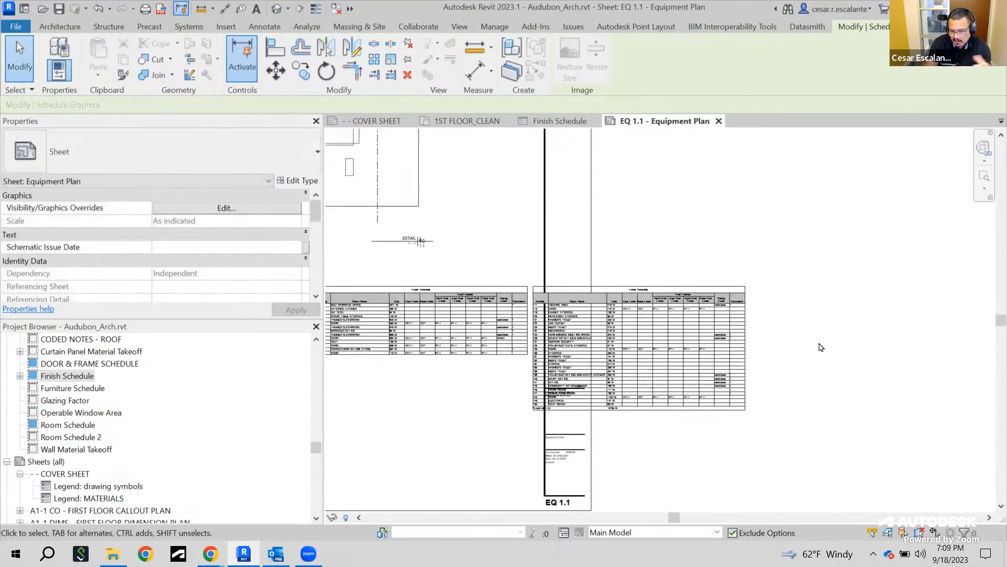
Join the remaining schedule segments into one continuous Finish Schedule table on the sheet
click(629, 342)
middle_drag(701, 349, 907, 353)
scroll(713, 320, up, 2)
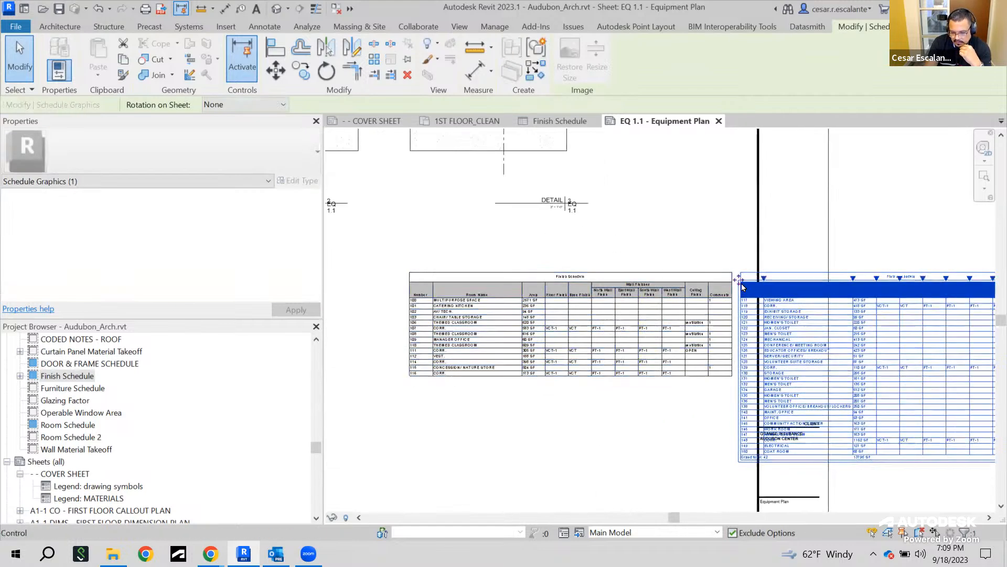
drag(738, 280, 414, 287)
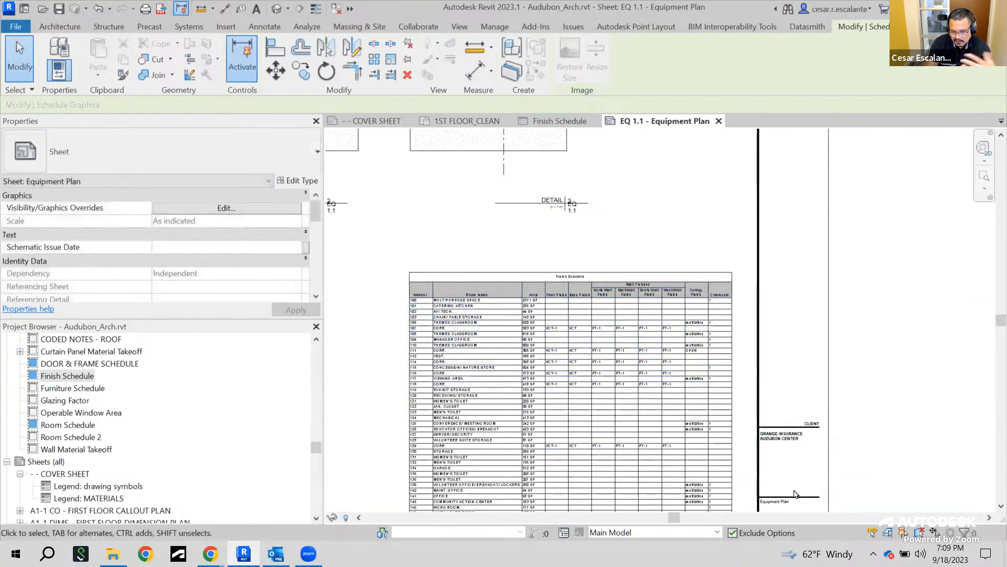
scroll(660, 421, down, 3)
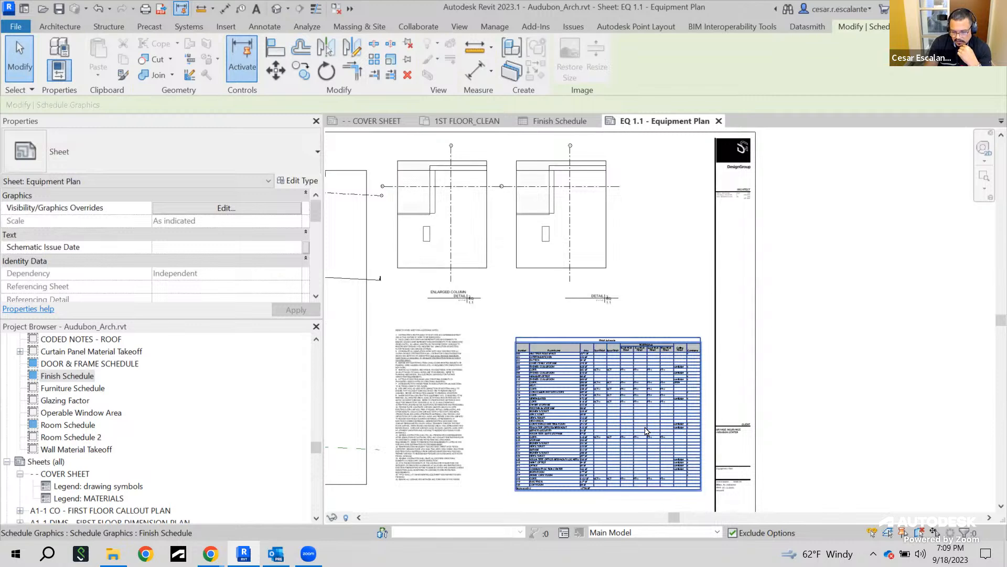
click(651, 433)
scroll(676, 483, up, 3)
click(852, 376)
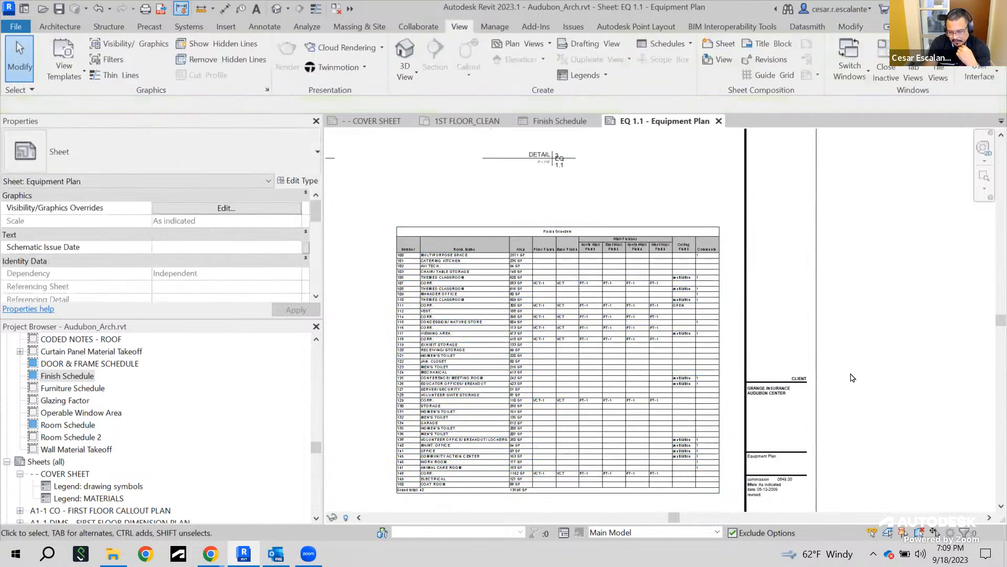
Select the placed Finish Schedule on the EQ 1.1 sheet and inspect it
click(606, 373)
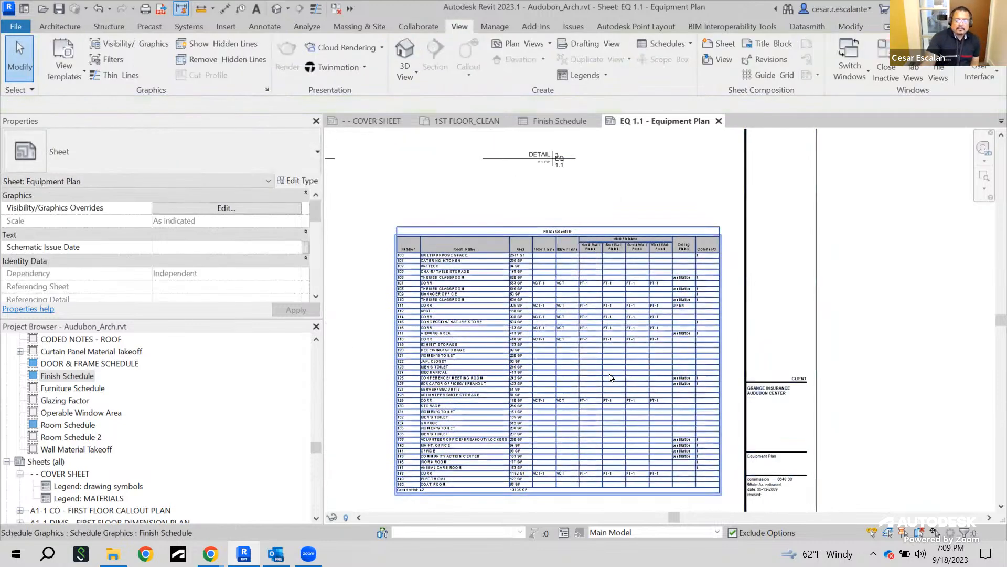
scroll(592, 373, up, 3)
scroll(625, 404, down, 3)
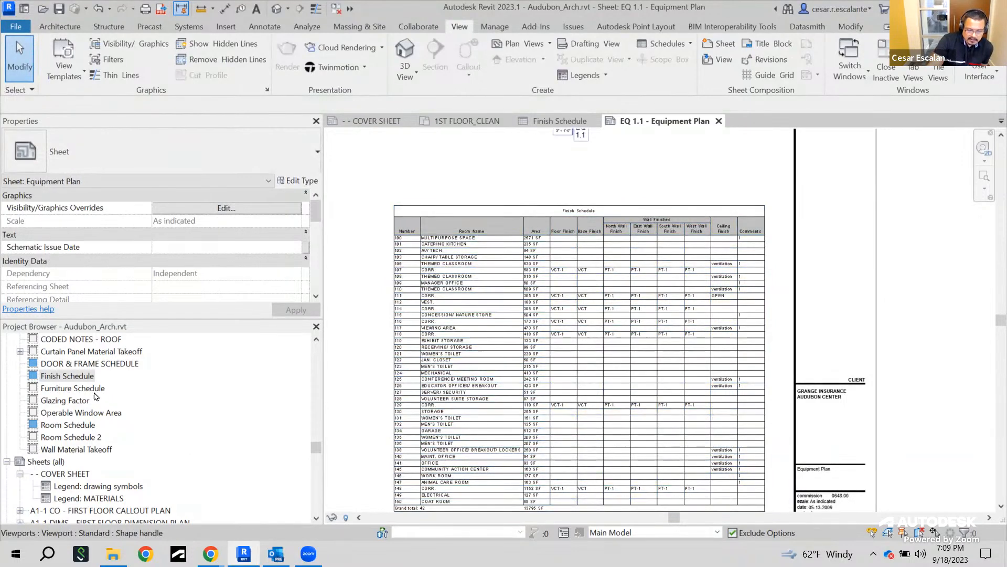
Open the Furniture Schedule and review its Filter and Sorting/Grouping settings without changing them
click(95, 392)
double_click(96, 392)
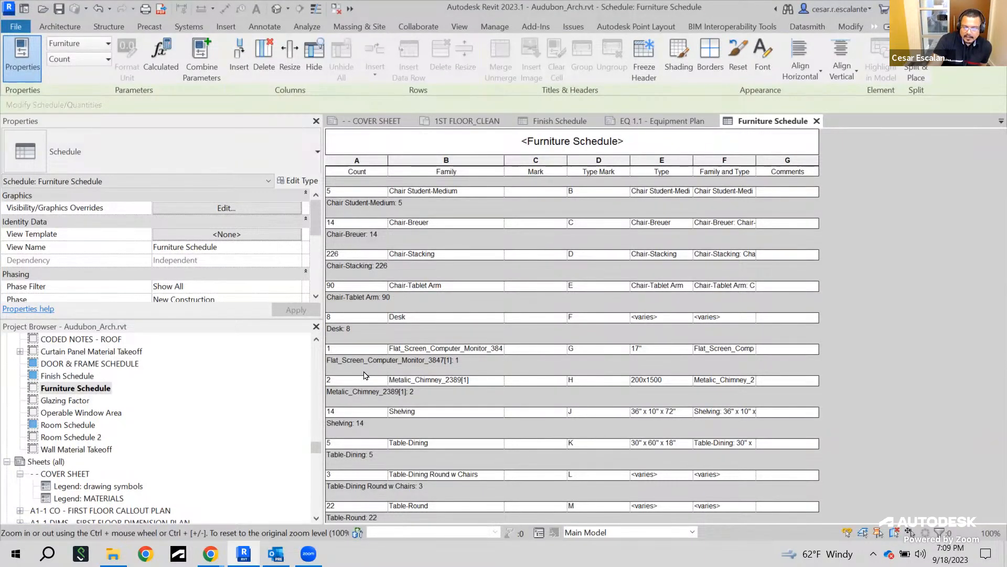
scroll(185, 220, down, 5)
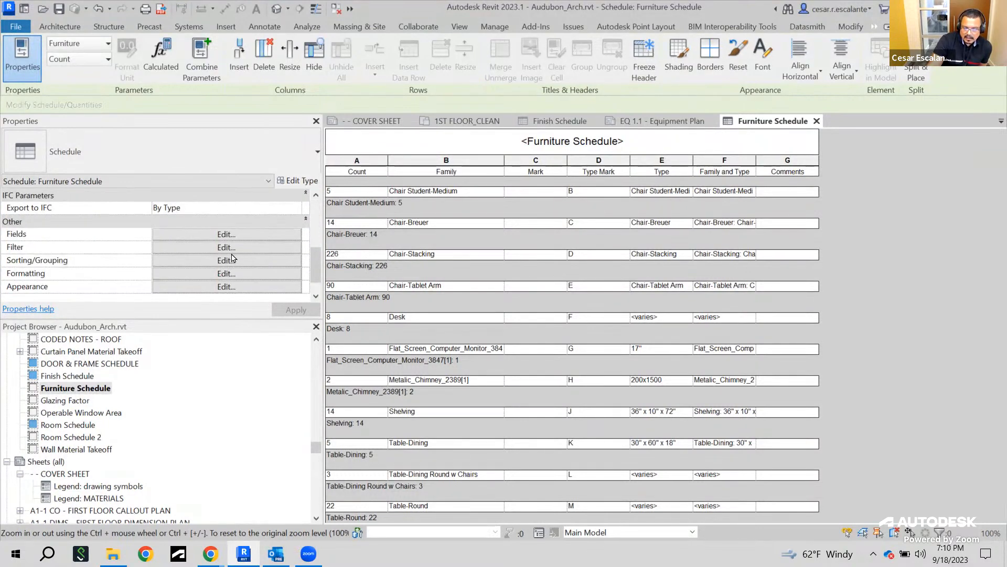
click(231, 248)
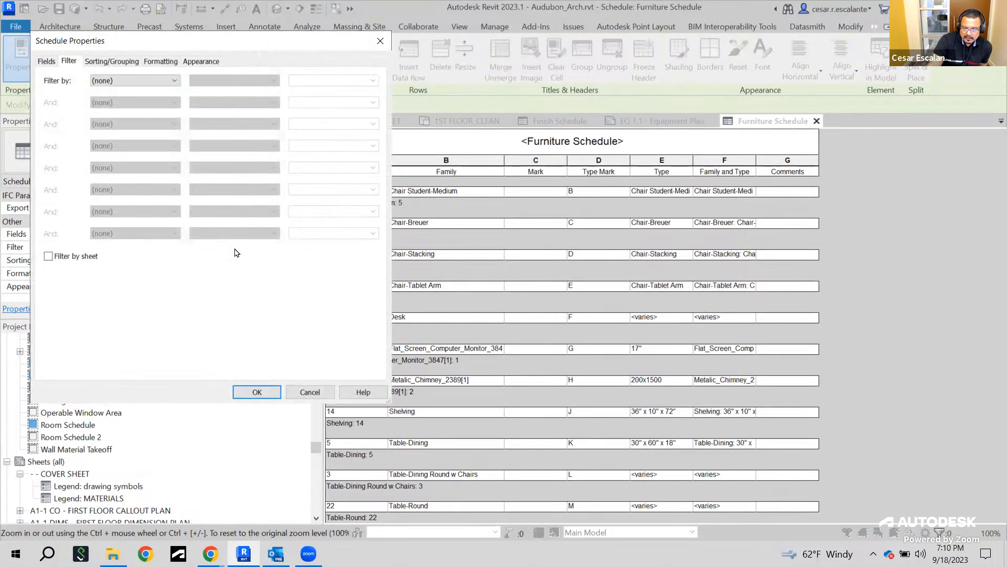
click(126, 67)
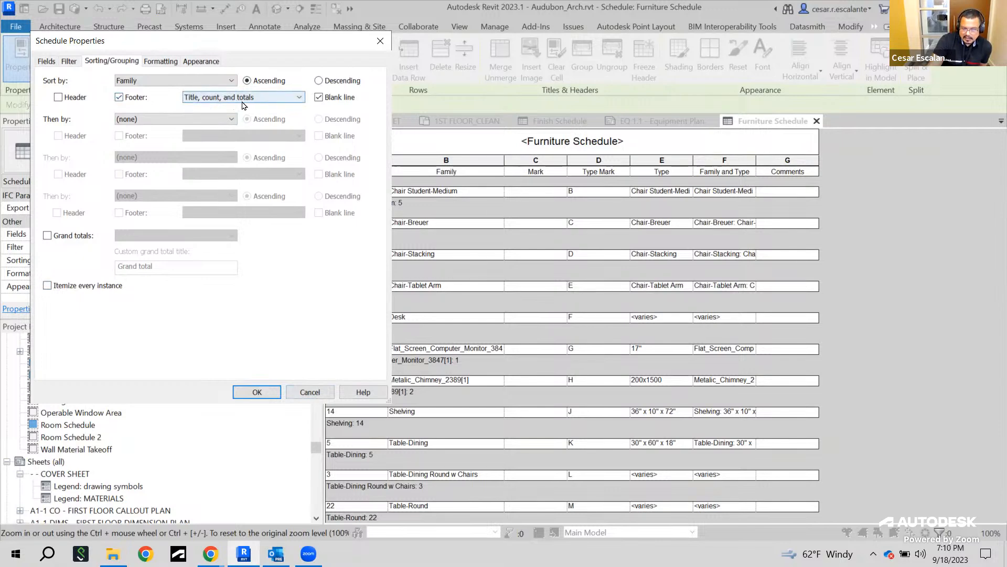
click(258, 392)
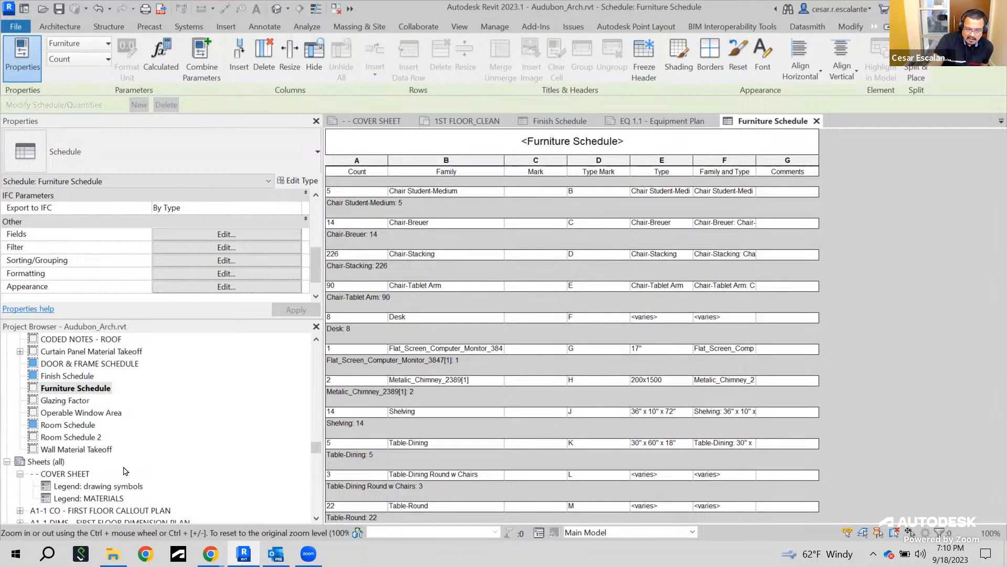
Open the DOOR & FRAME SCHEDULE and scroll through its rows
scroll(143, 384, up, 2)
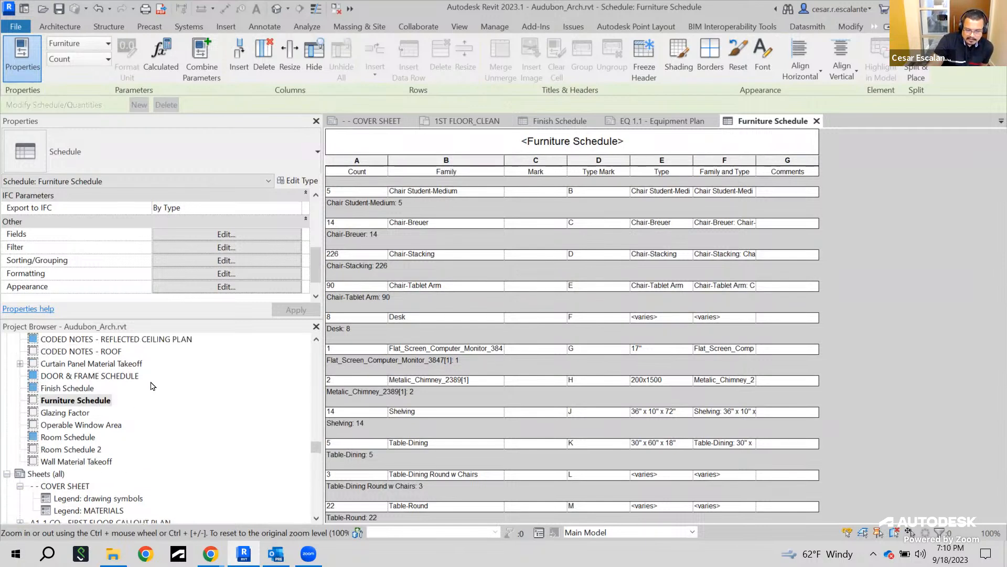
scroll(154, 400, up, 2)
click(121, 413)
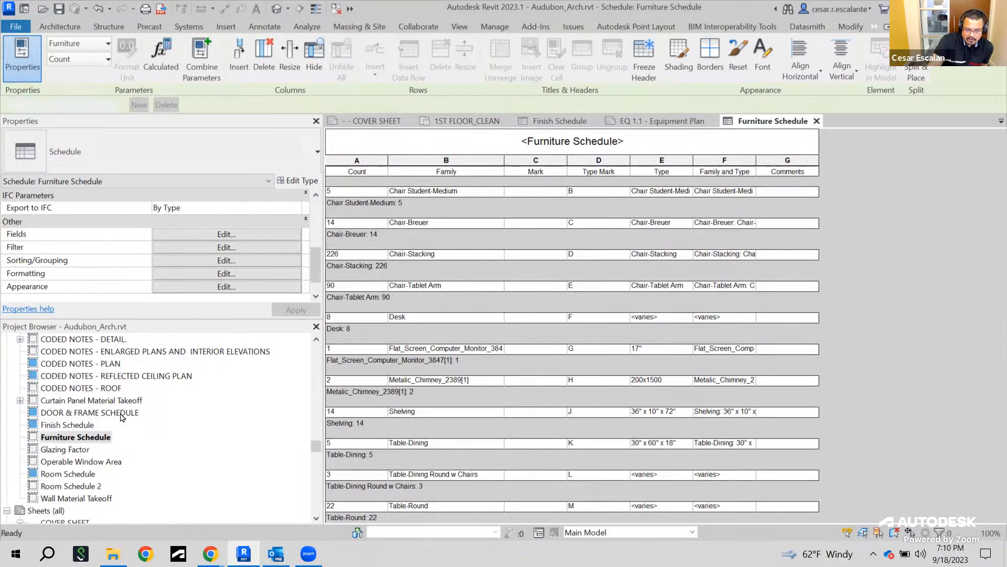
double_click(121, 415)
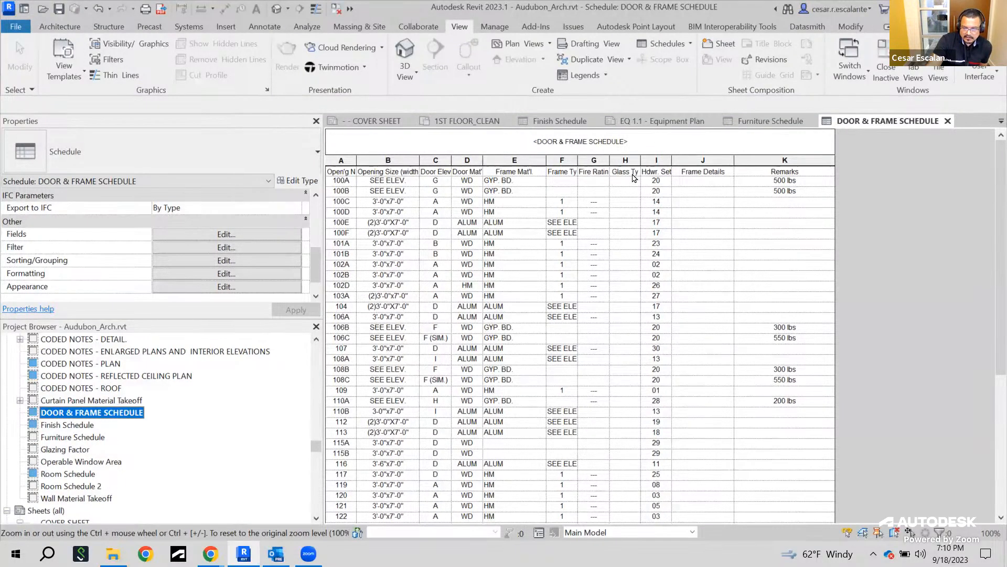
scroll(661, 228, down, 7)
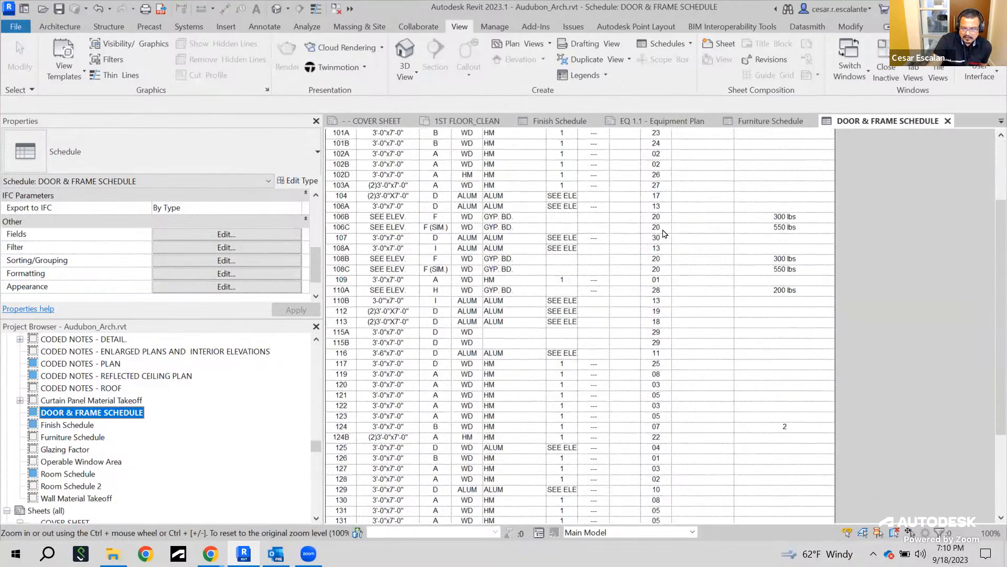
scroll(666, 228, up, 7)
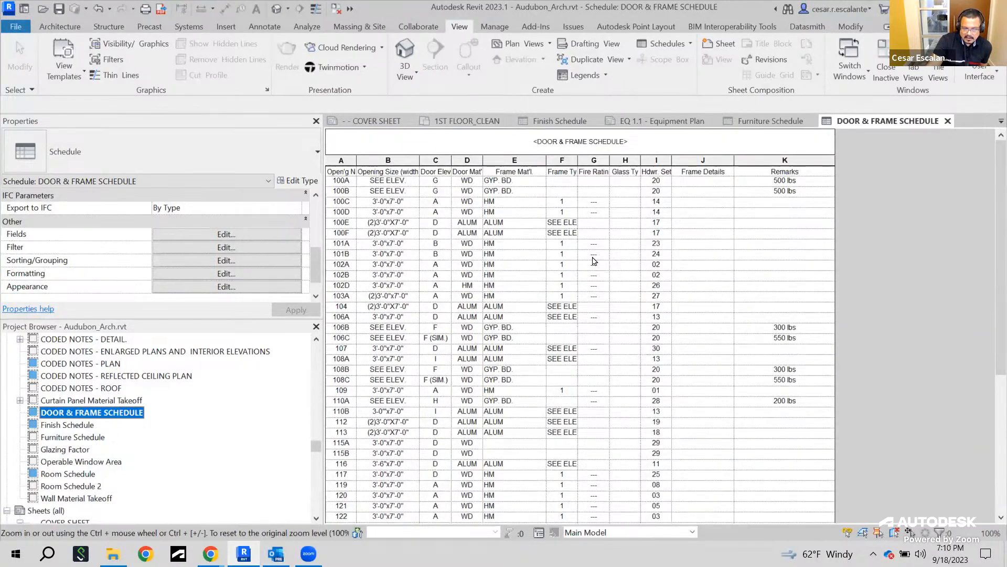
Open the CODED NOTES - ENLARGED PLANS AND INTERIOR ELEVATIONS schedule and review its properties
click(111, 352)
double_click(111, 352)
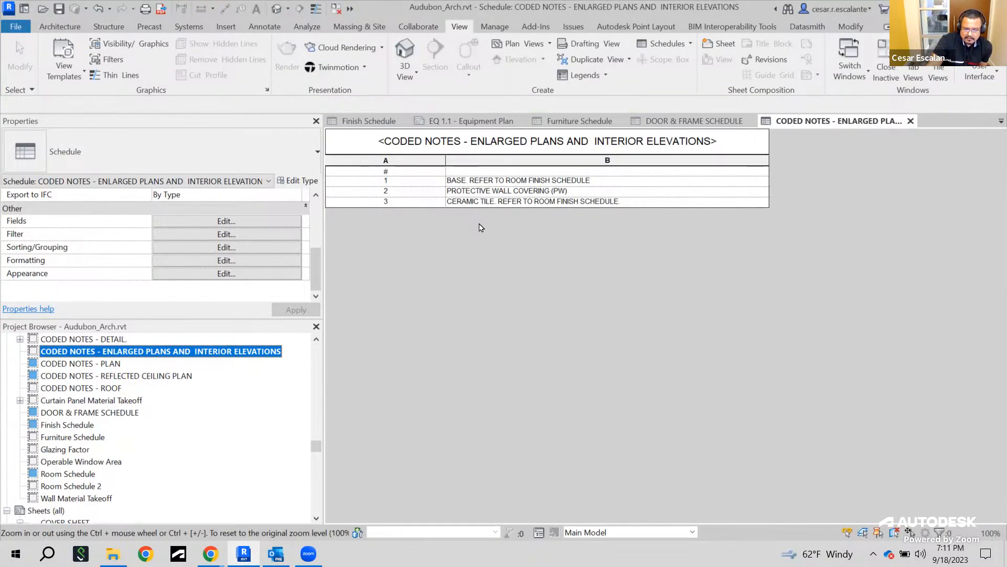
scroll(171, 248, up, 3)
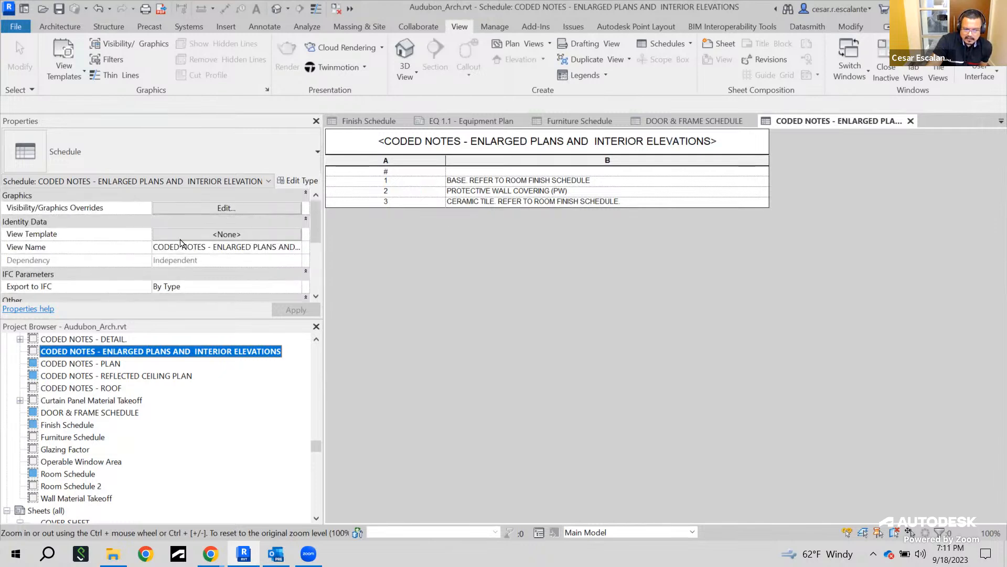
scroll(181, 245, down, 3)
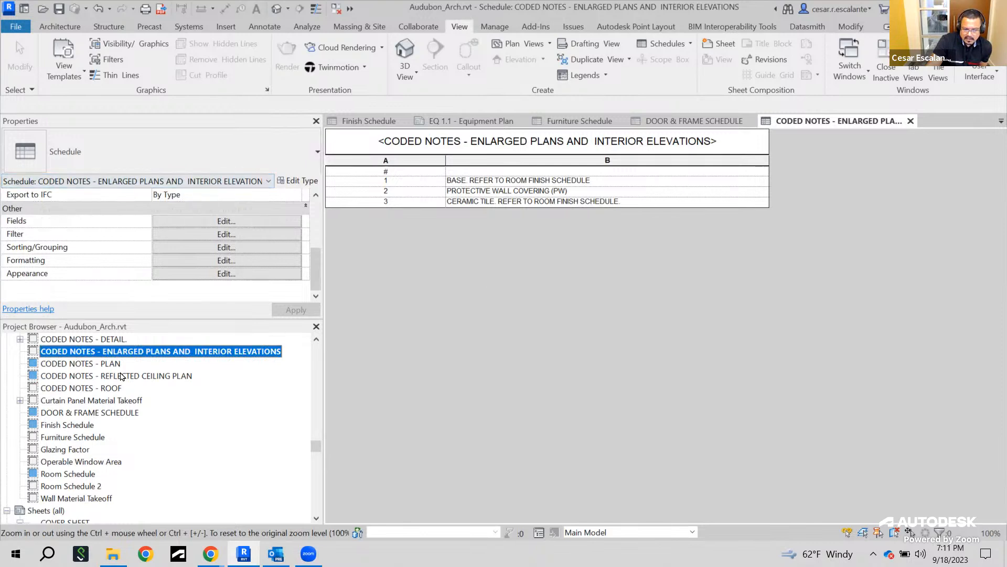
click(210, 410)
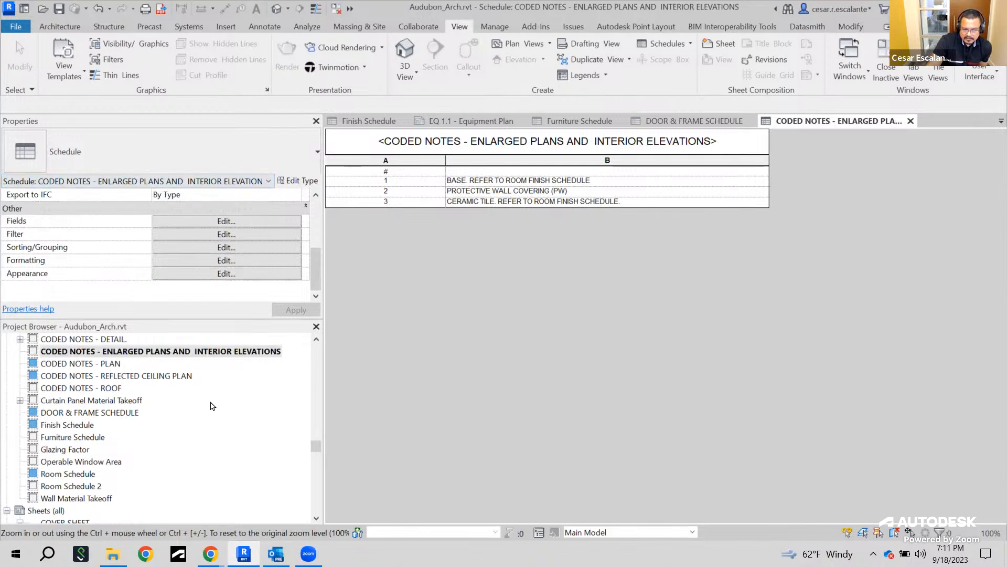
scroll(209, 407, down, 3)
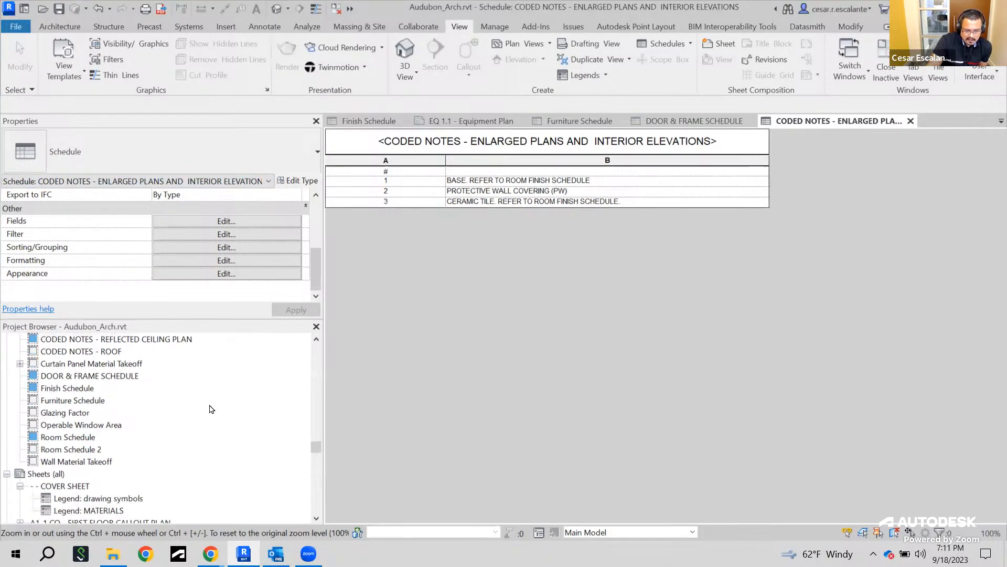
Open the Glazing Factor and Wall Material Takeoff schedules to review their contents
click(61, 414)
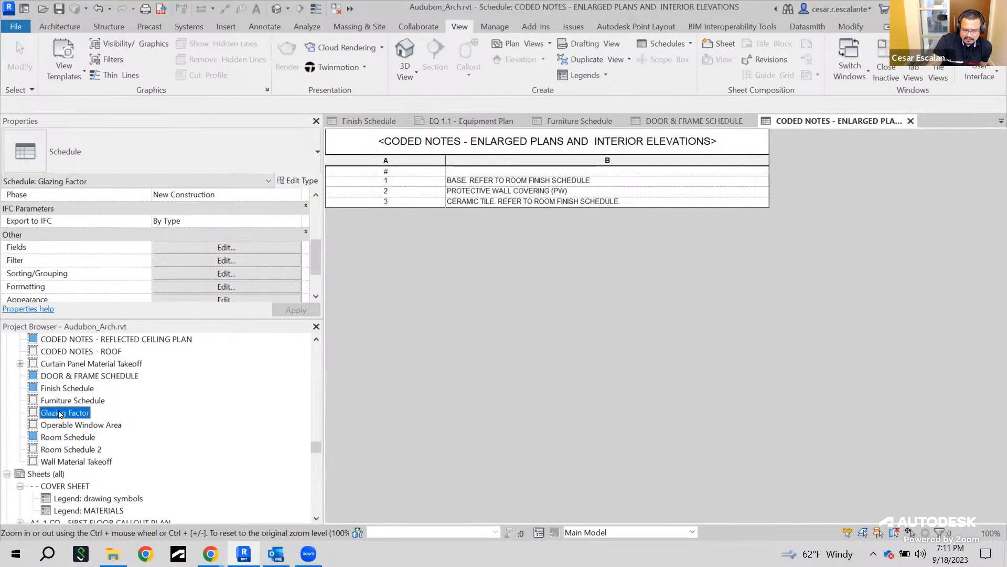
double_click(72, 414)
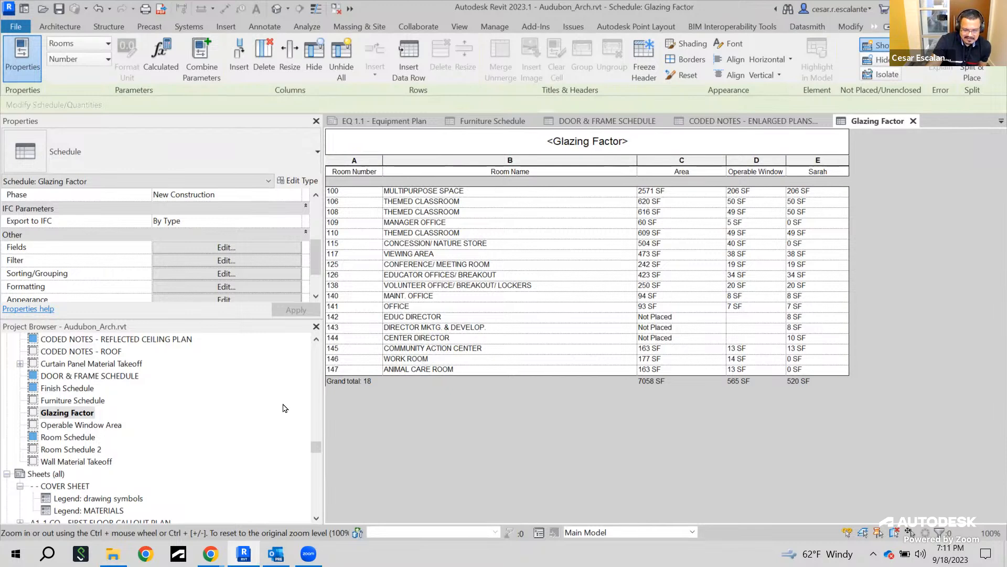
double_click(87, 466)
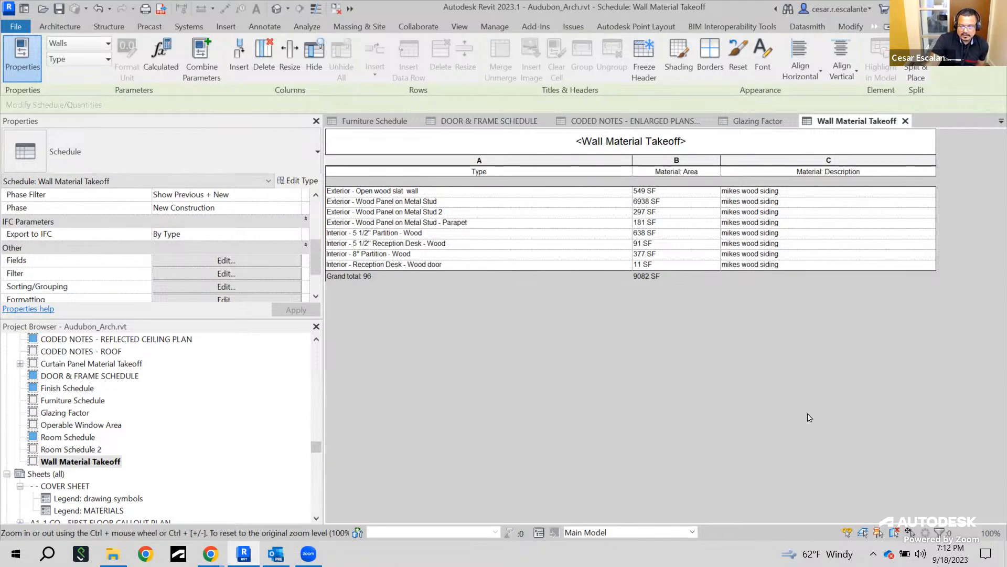
click(59, 10)
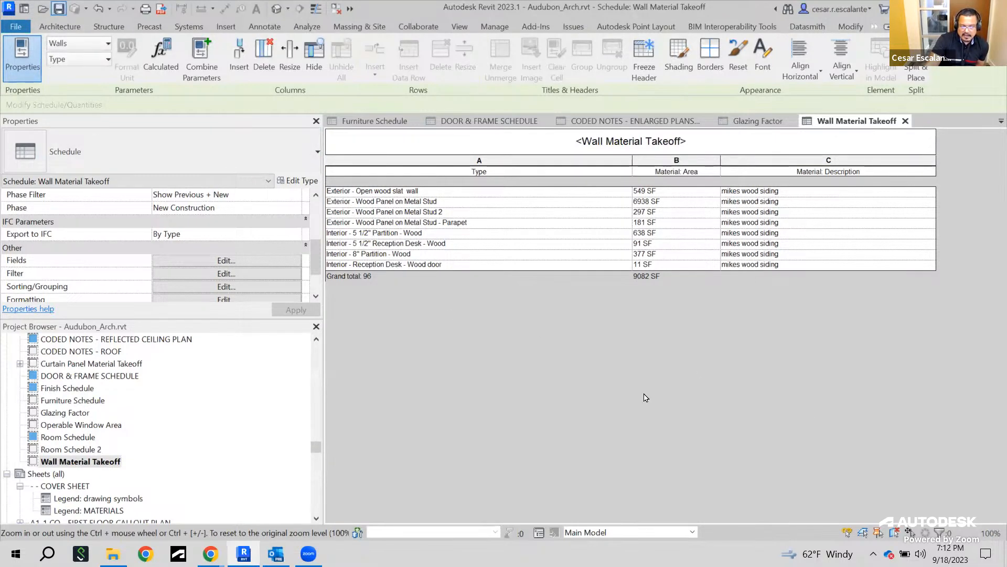